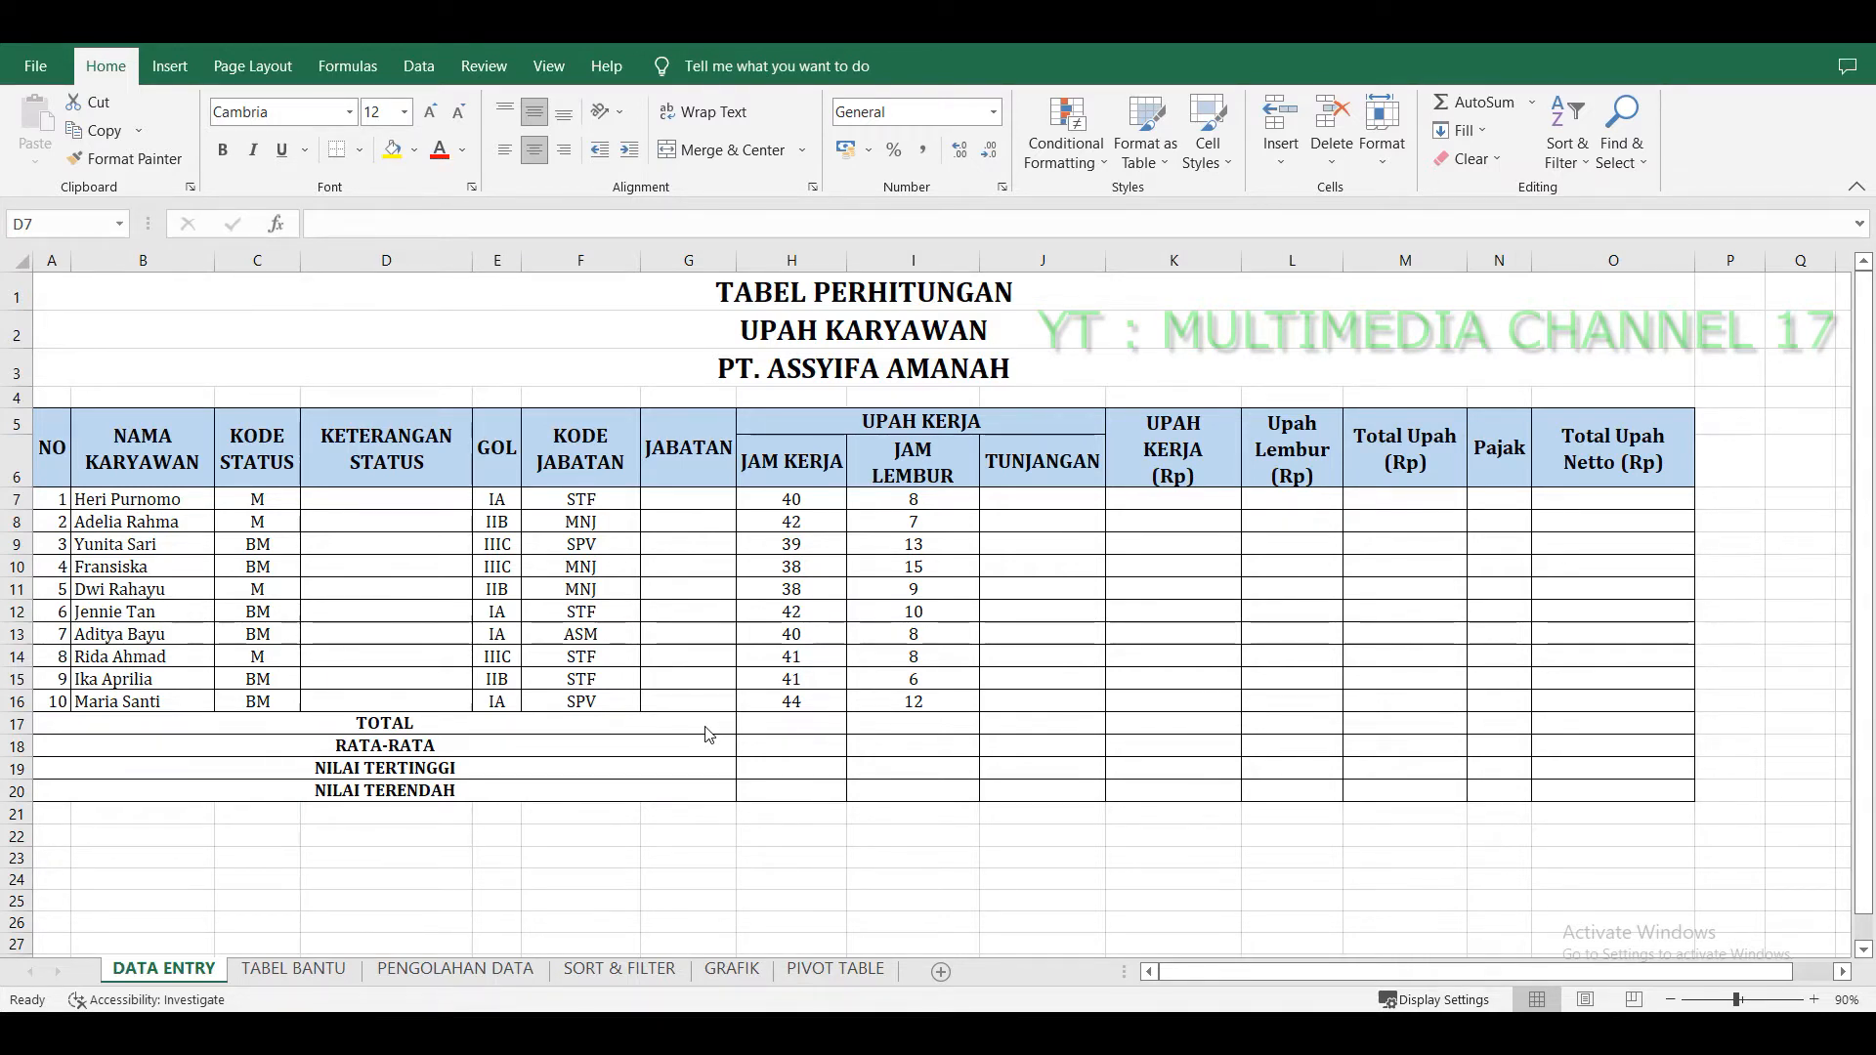
Examine the employee wage table on the DATA ENTRY sheet, especially the KETERANGAN STATUS and UPAH KERJA columns.
{"action": "key", "text": "ctrl+shift+Down"}
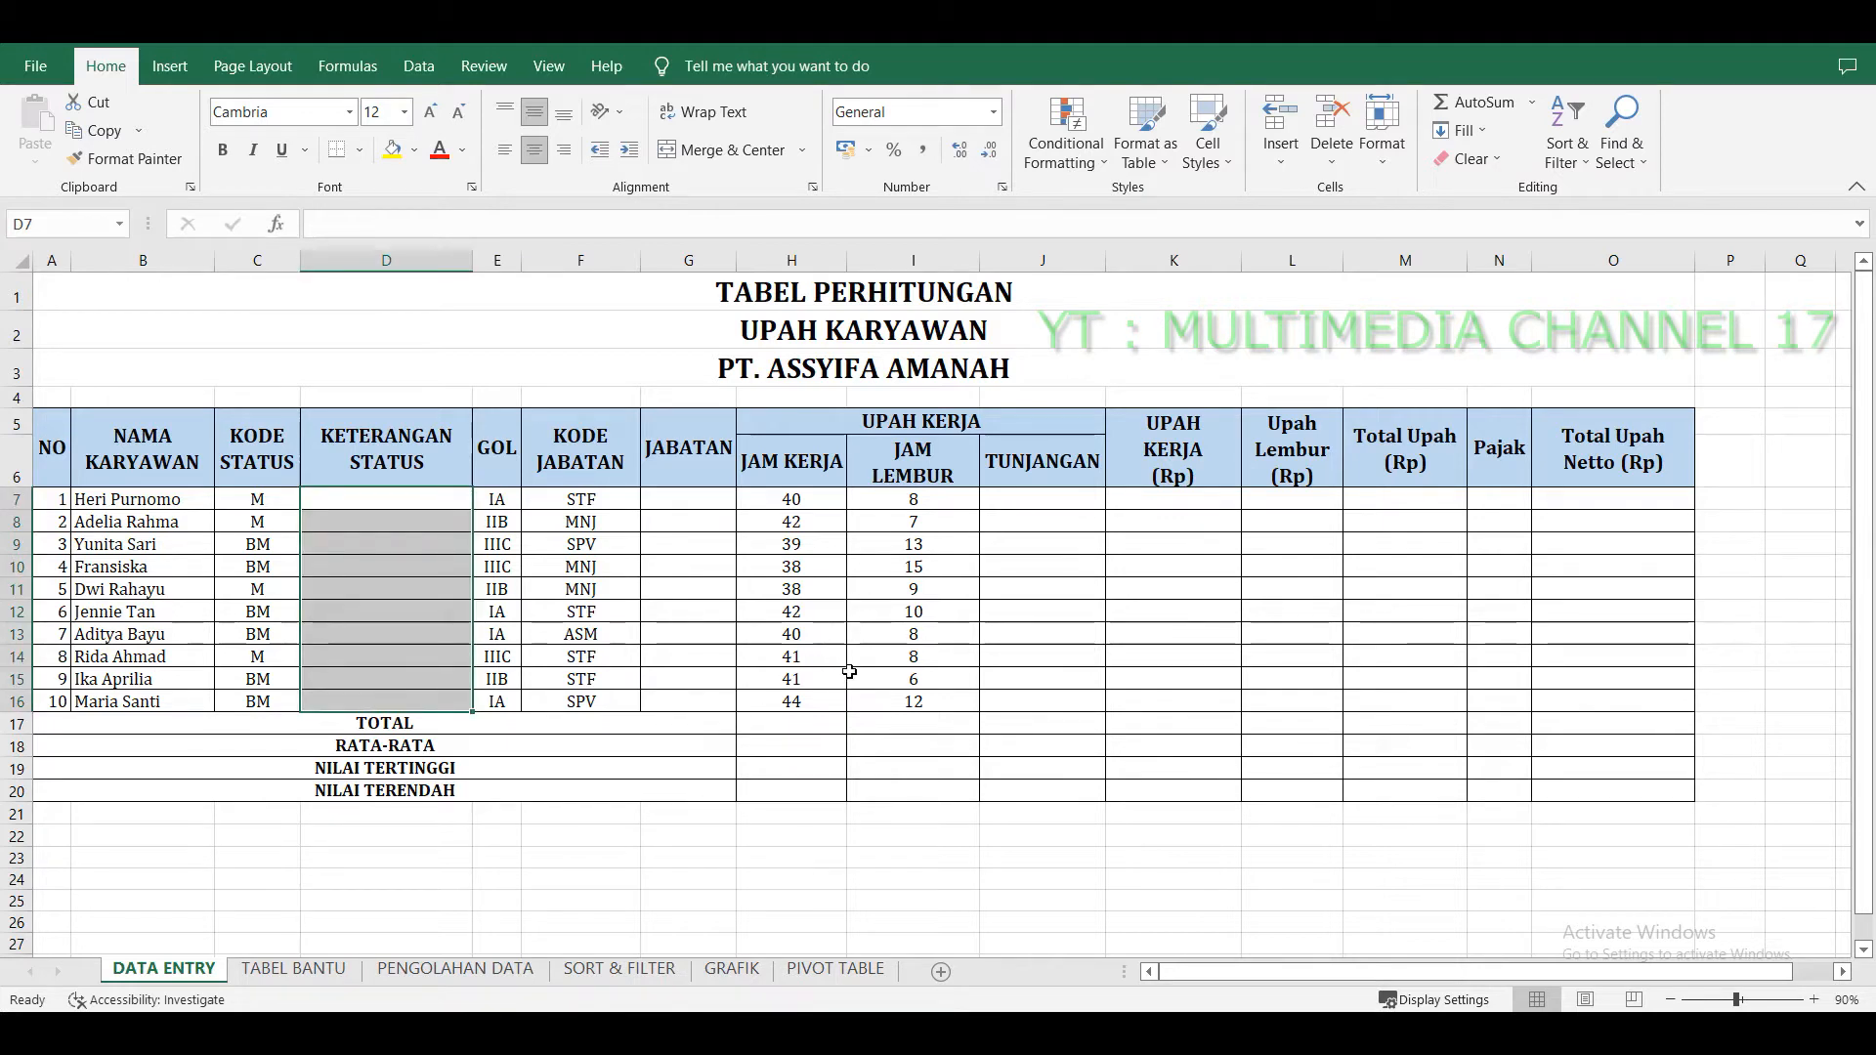
{"action": "left_click", "coordinate": [849, 671]}
{"action": "left_click", "coordinate": [898, 504]}
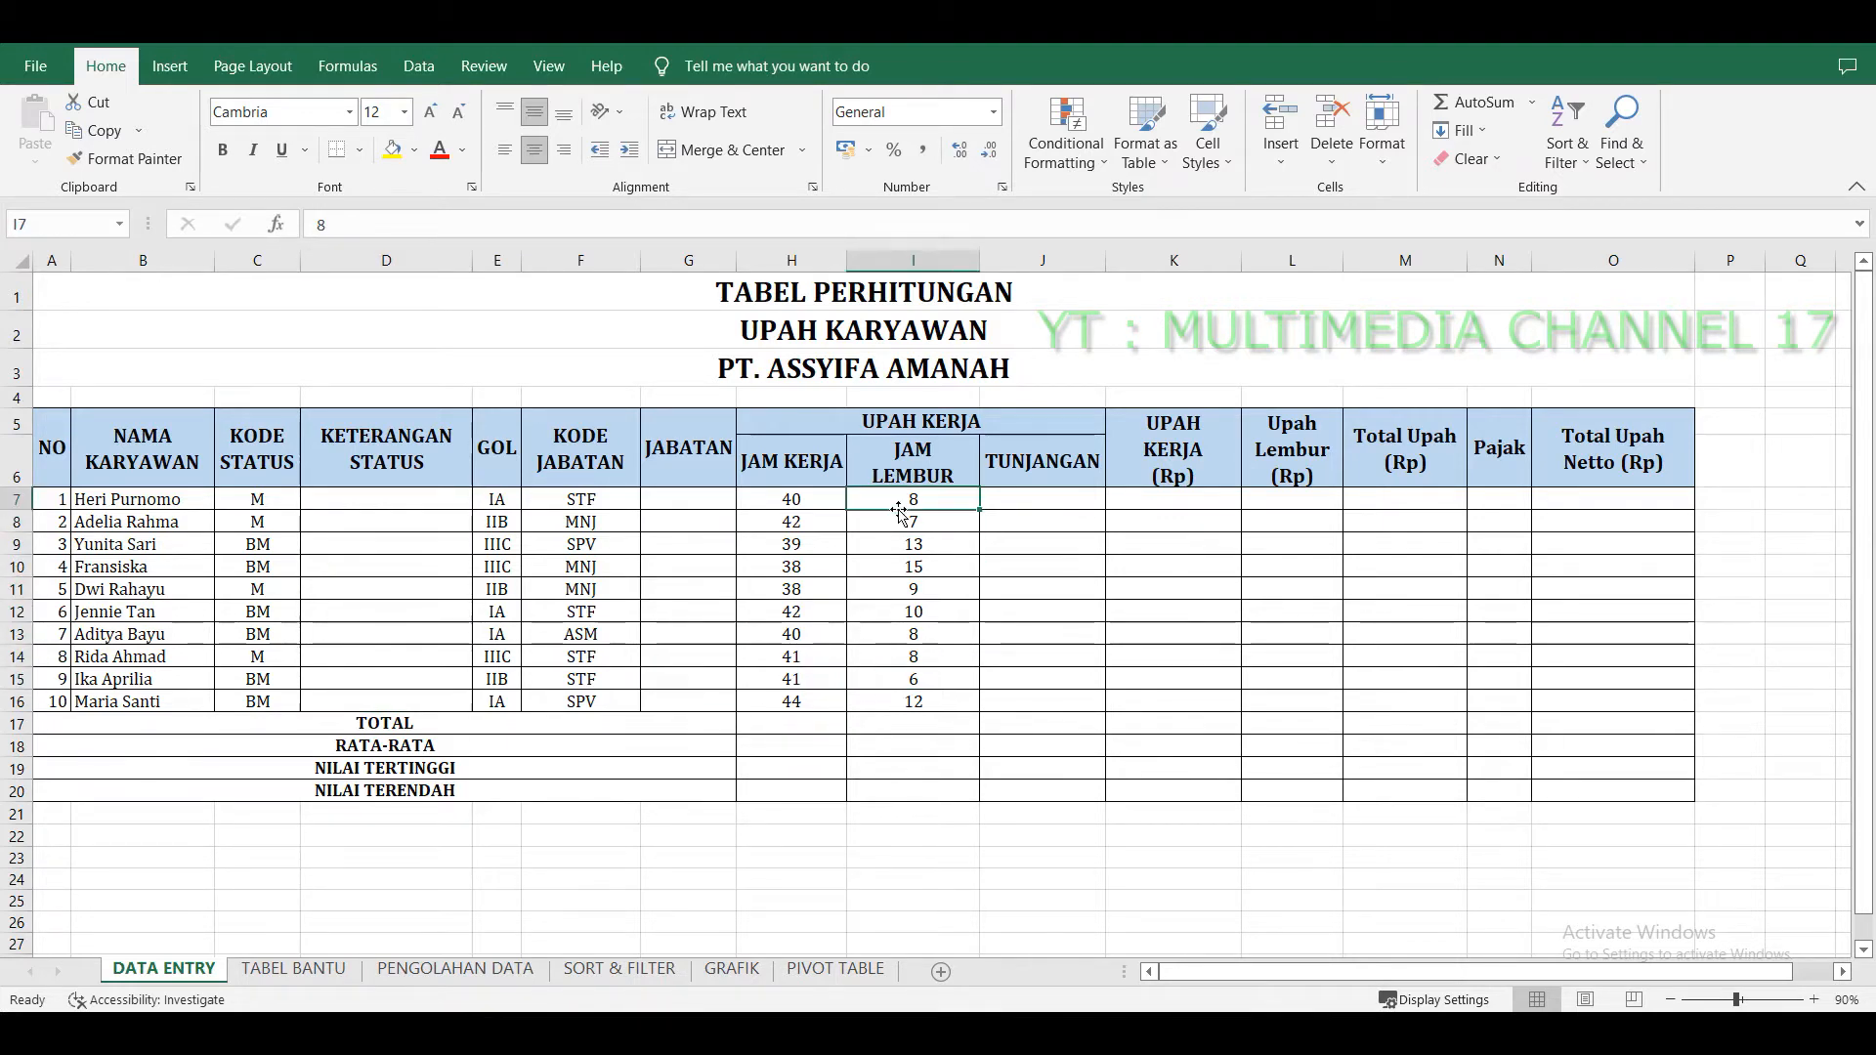
{"action": "left_click", "coordinate": [838, 369]}
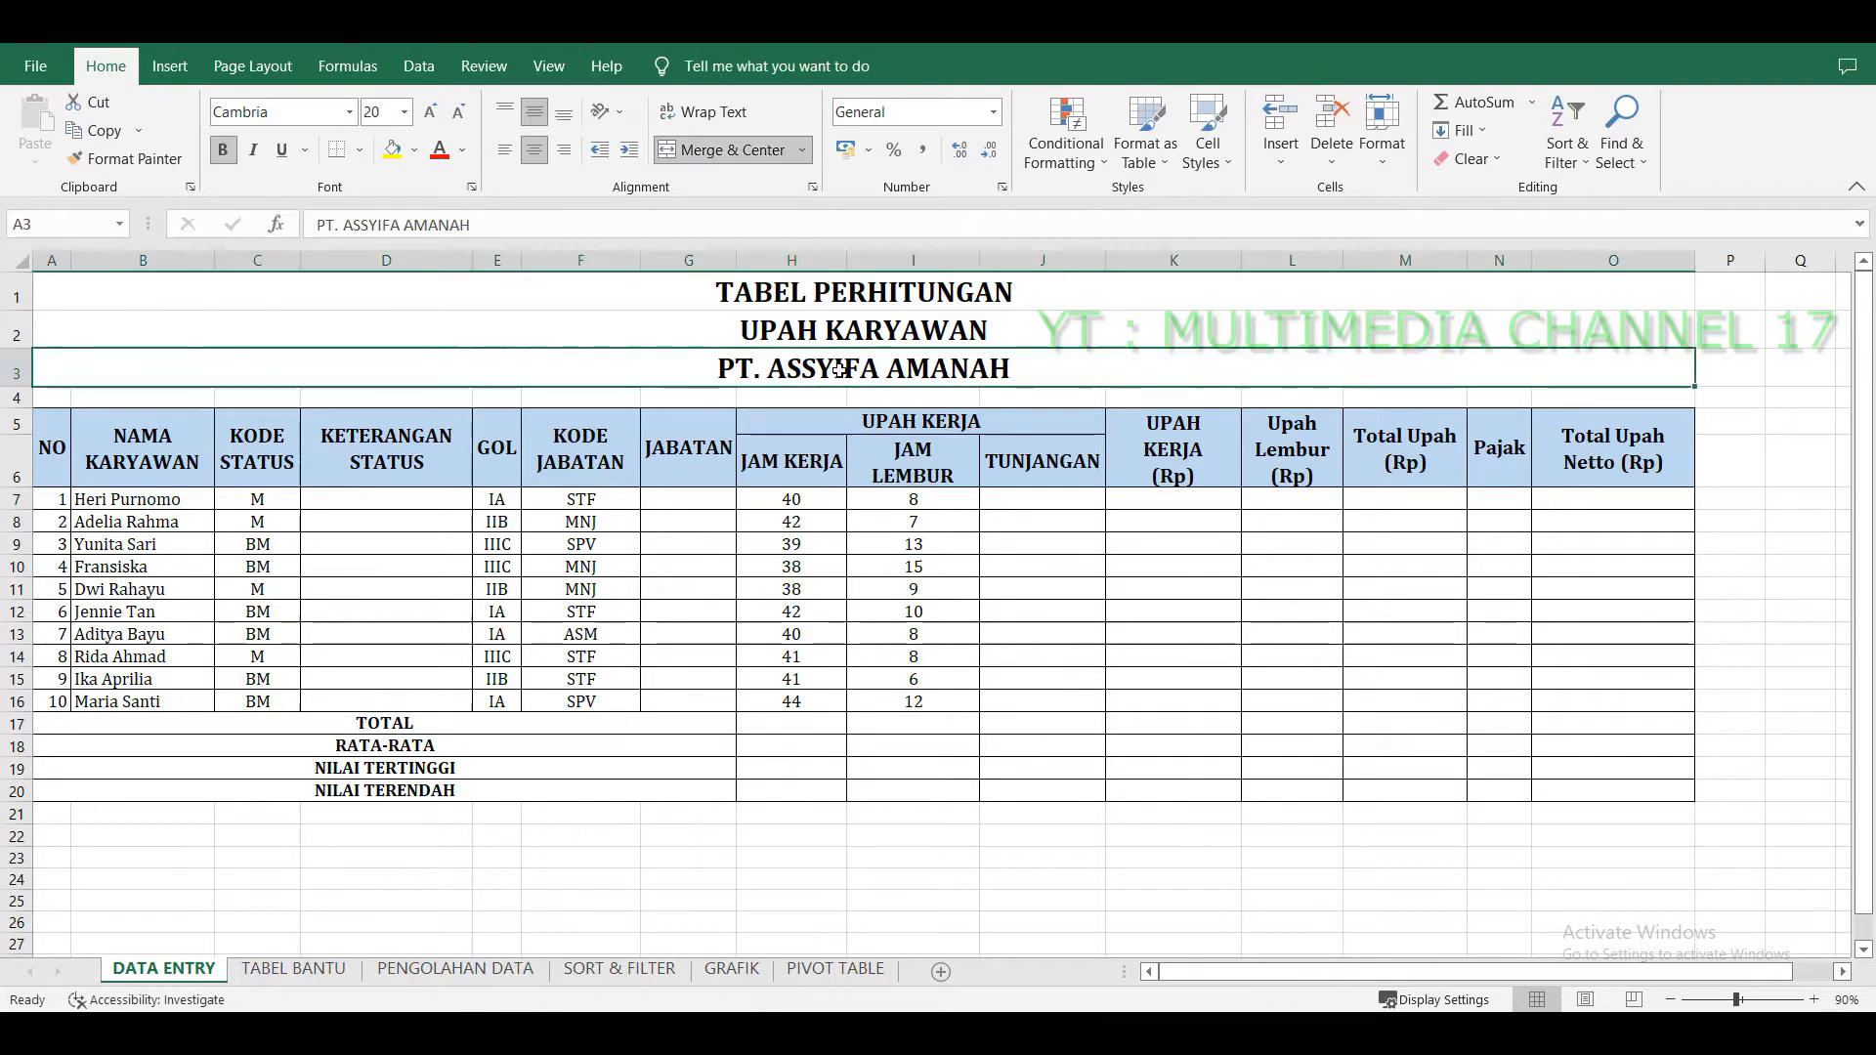
{"action": "left_click", "coordinate": [44, 455]}
{"action": "left_click", "coordinate": [152, 463]}
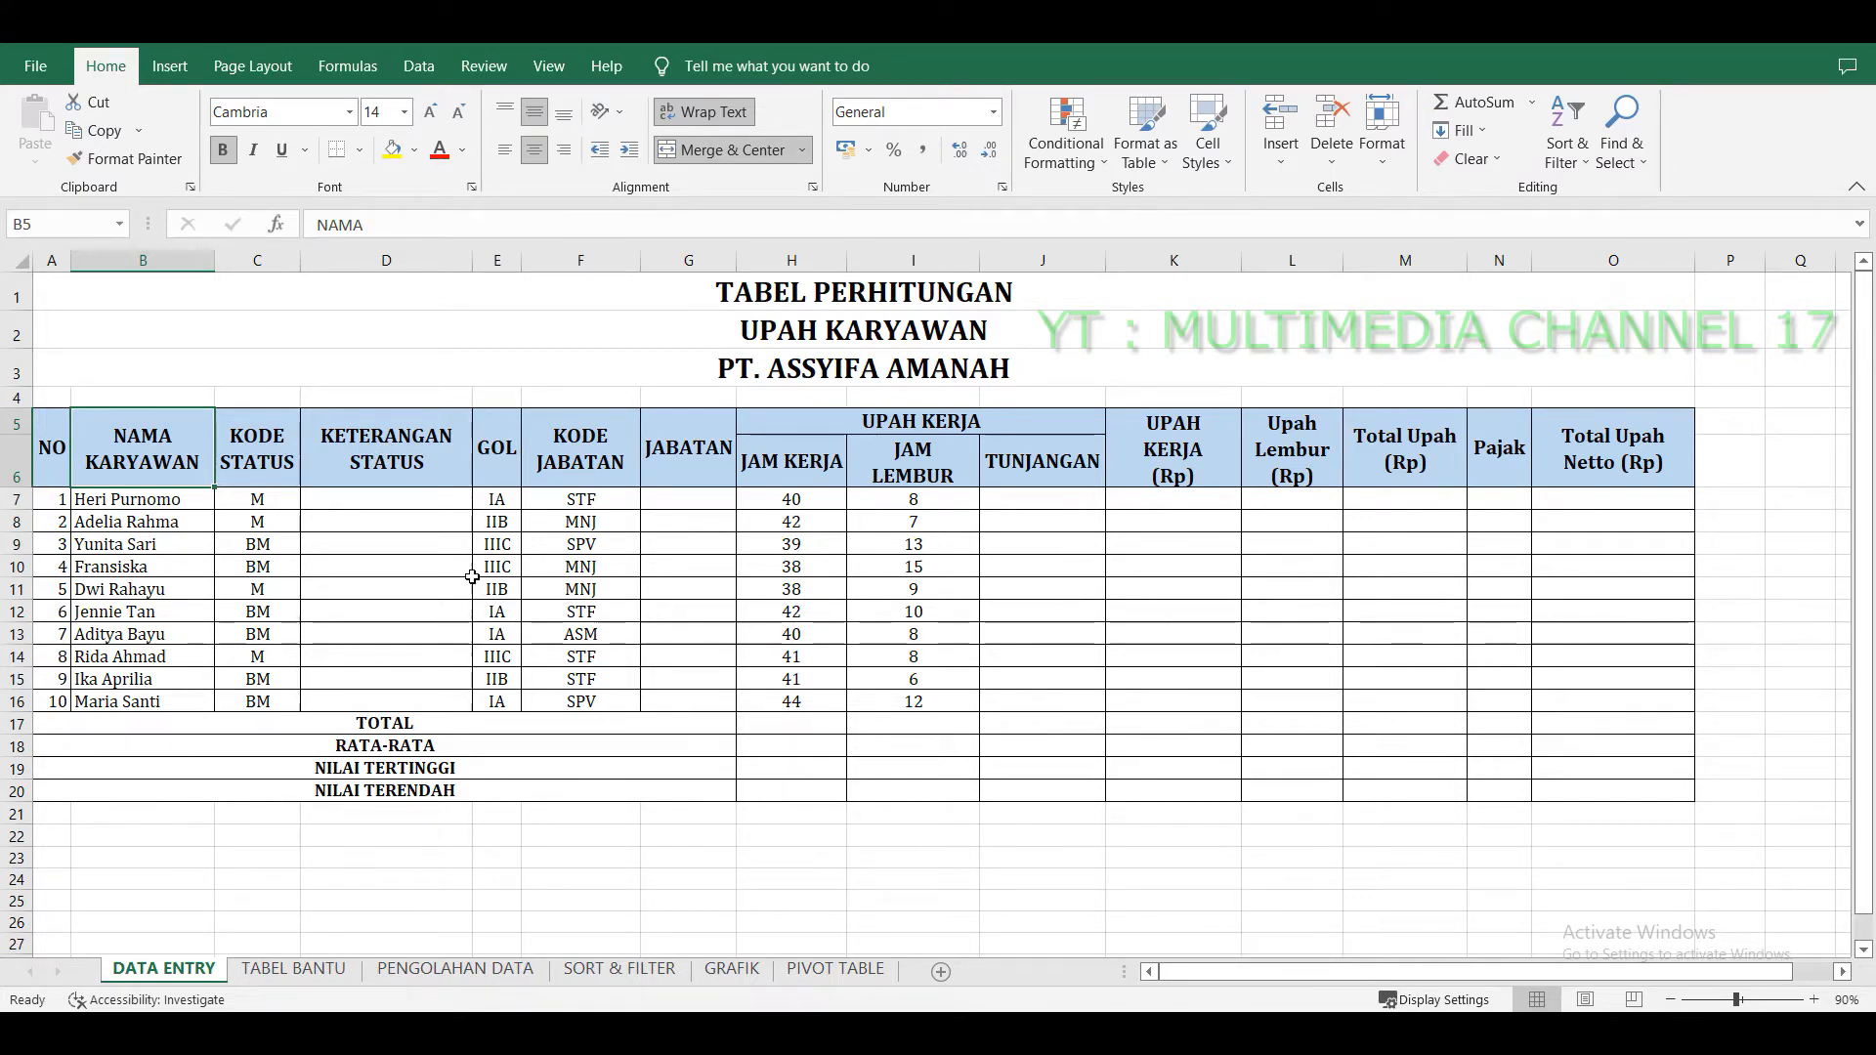
{"action": "left_click_drag", "start_coordinate": [445, 510], "coordinate": [434, 703]}
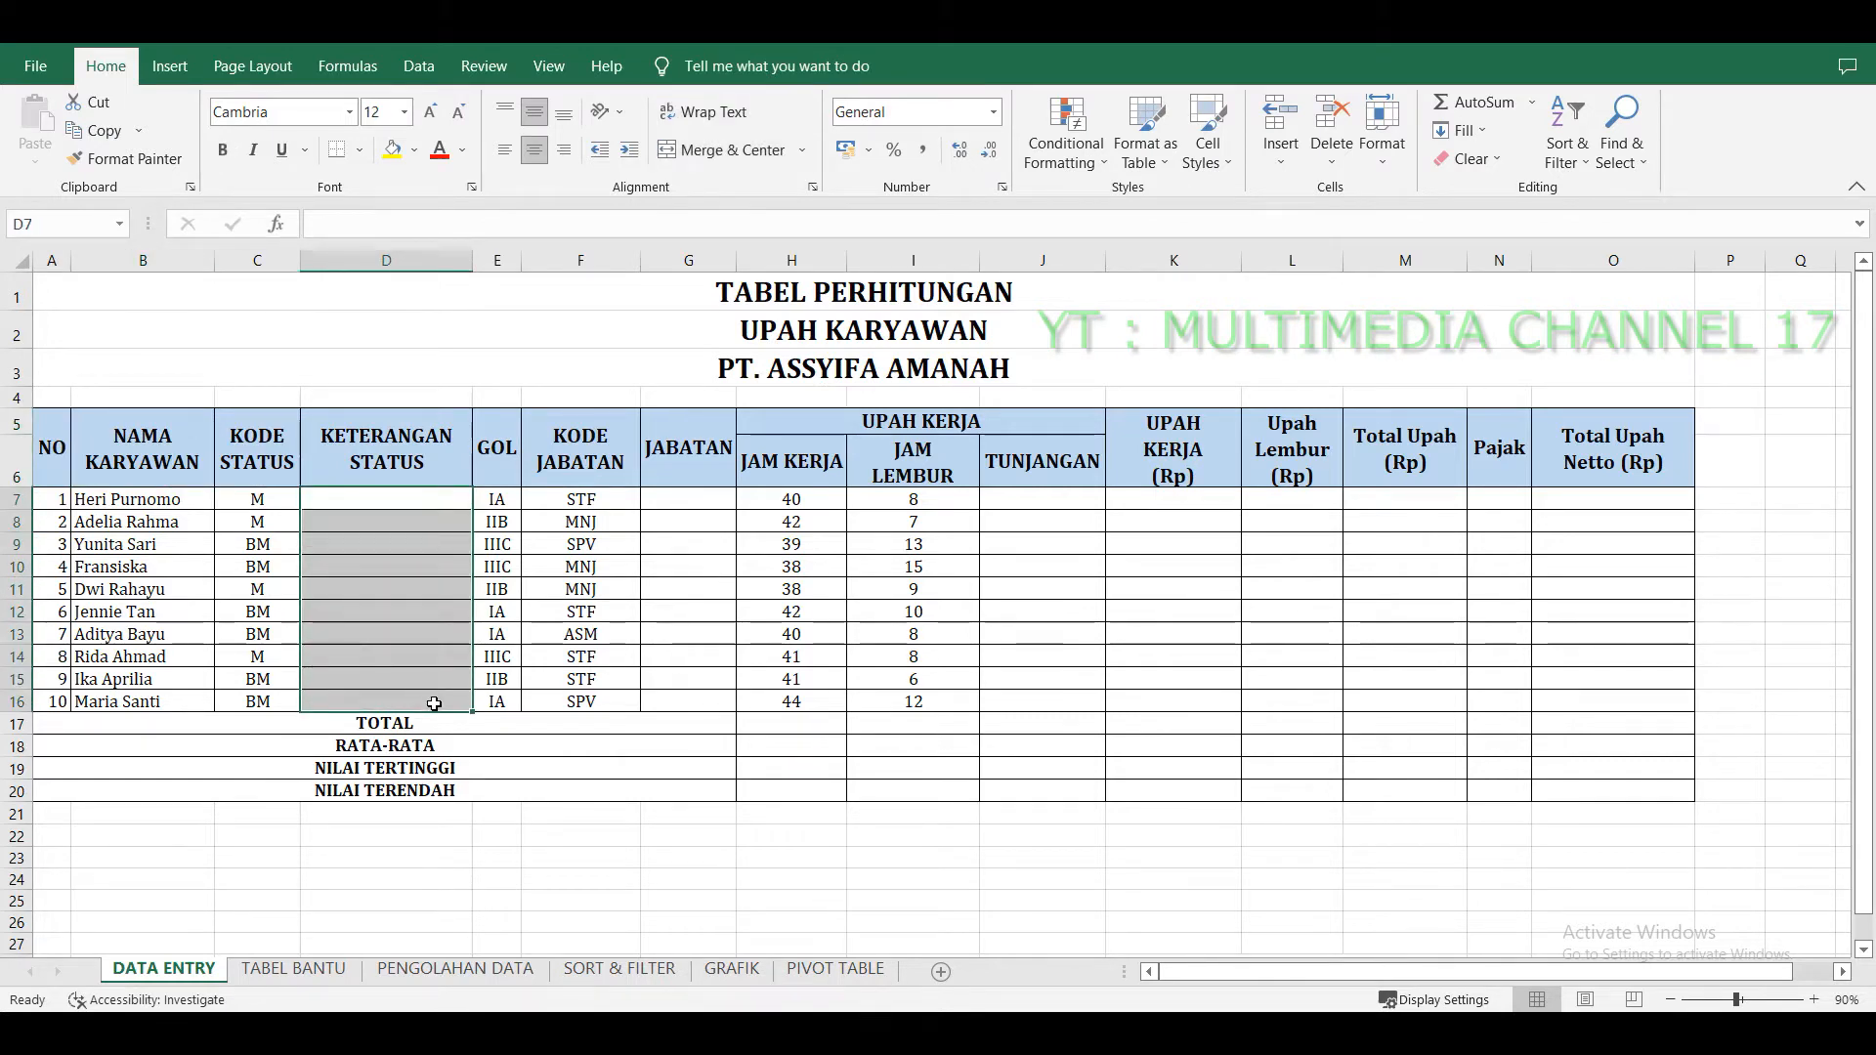
{"action": "left_click", "coordinate": [423, 500]}
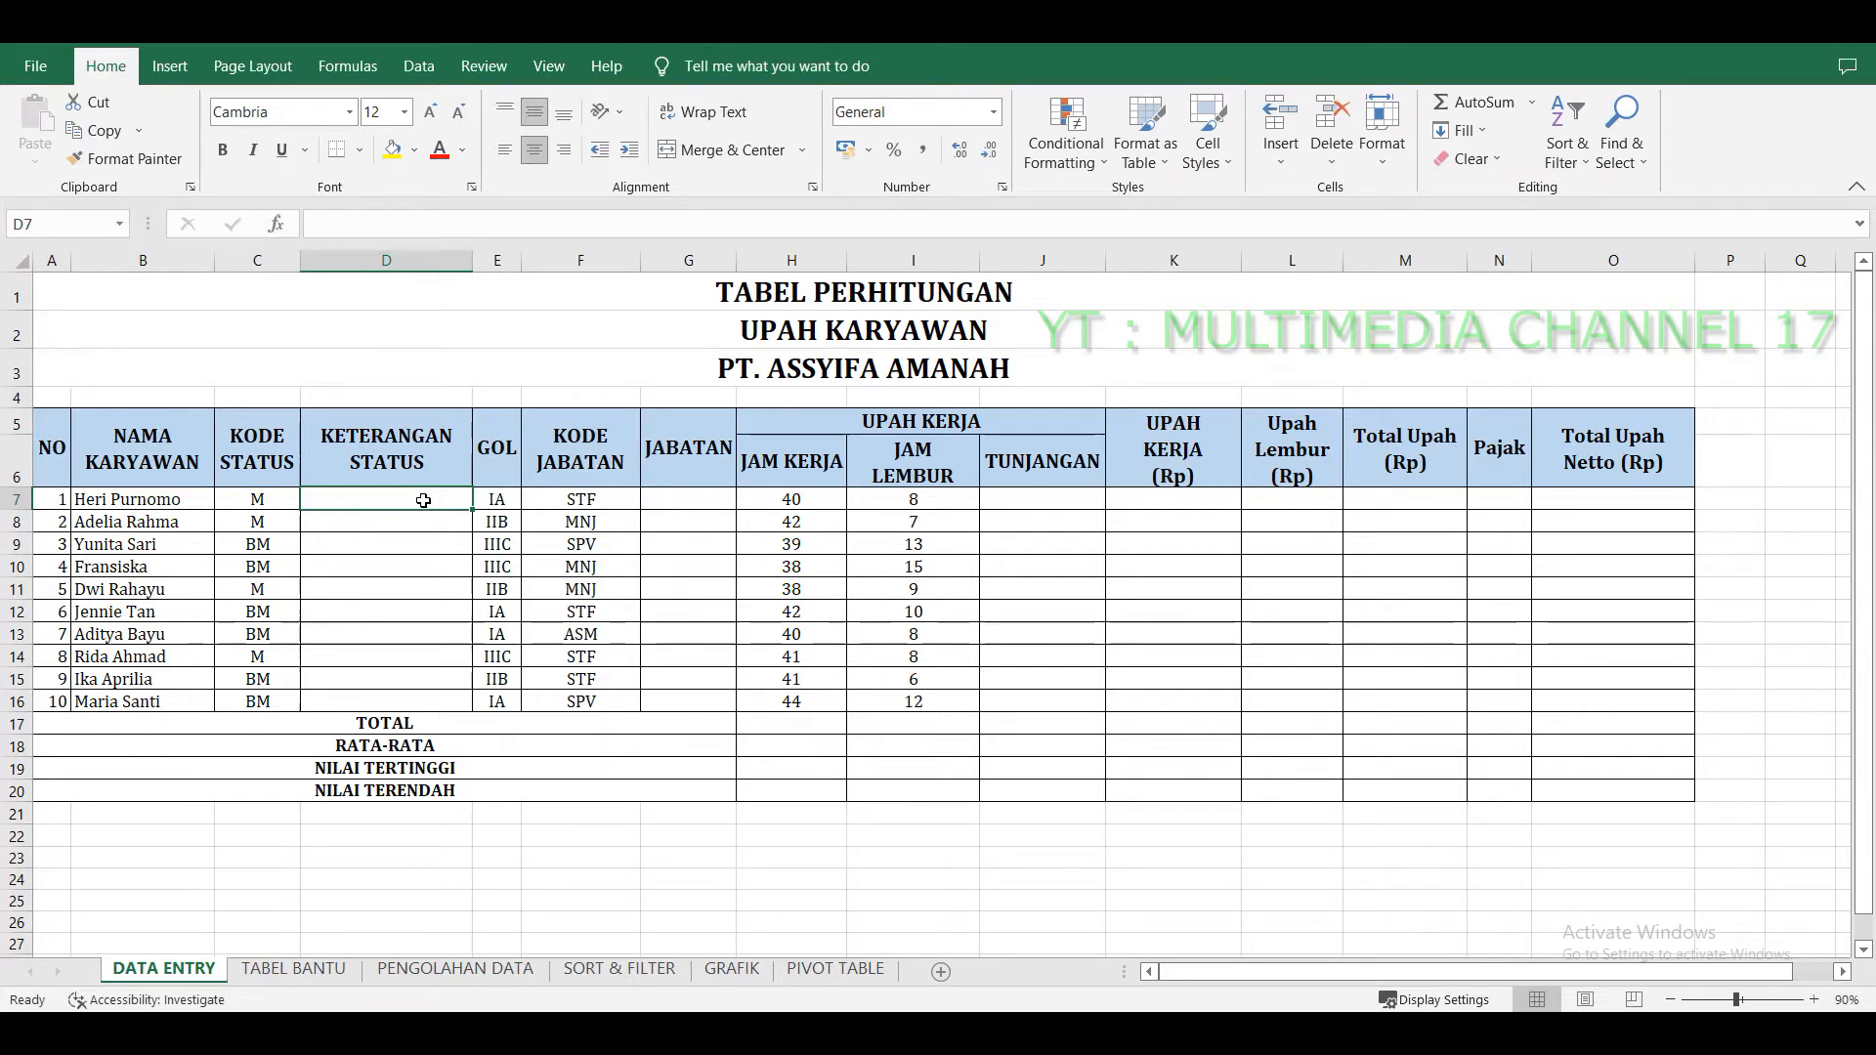
{"action": "left_click", "coordinate": [394, 538]}
{"action": "left_click", "coordinate": [411, 496]}
Enter the function names VLOOKUP and HLOOKUP in cells I22 and I23 below the table.
{"action": "left_click", "coordinate": [832, 823]}
{"action": "left_click", "coordinate": [916, 823]}
{"action": "left_click", "coordinate": [932, 831]}
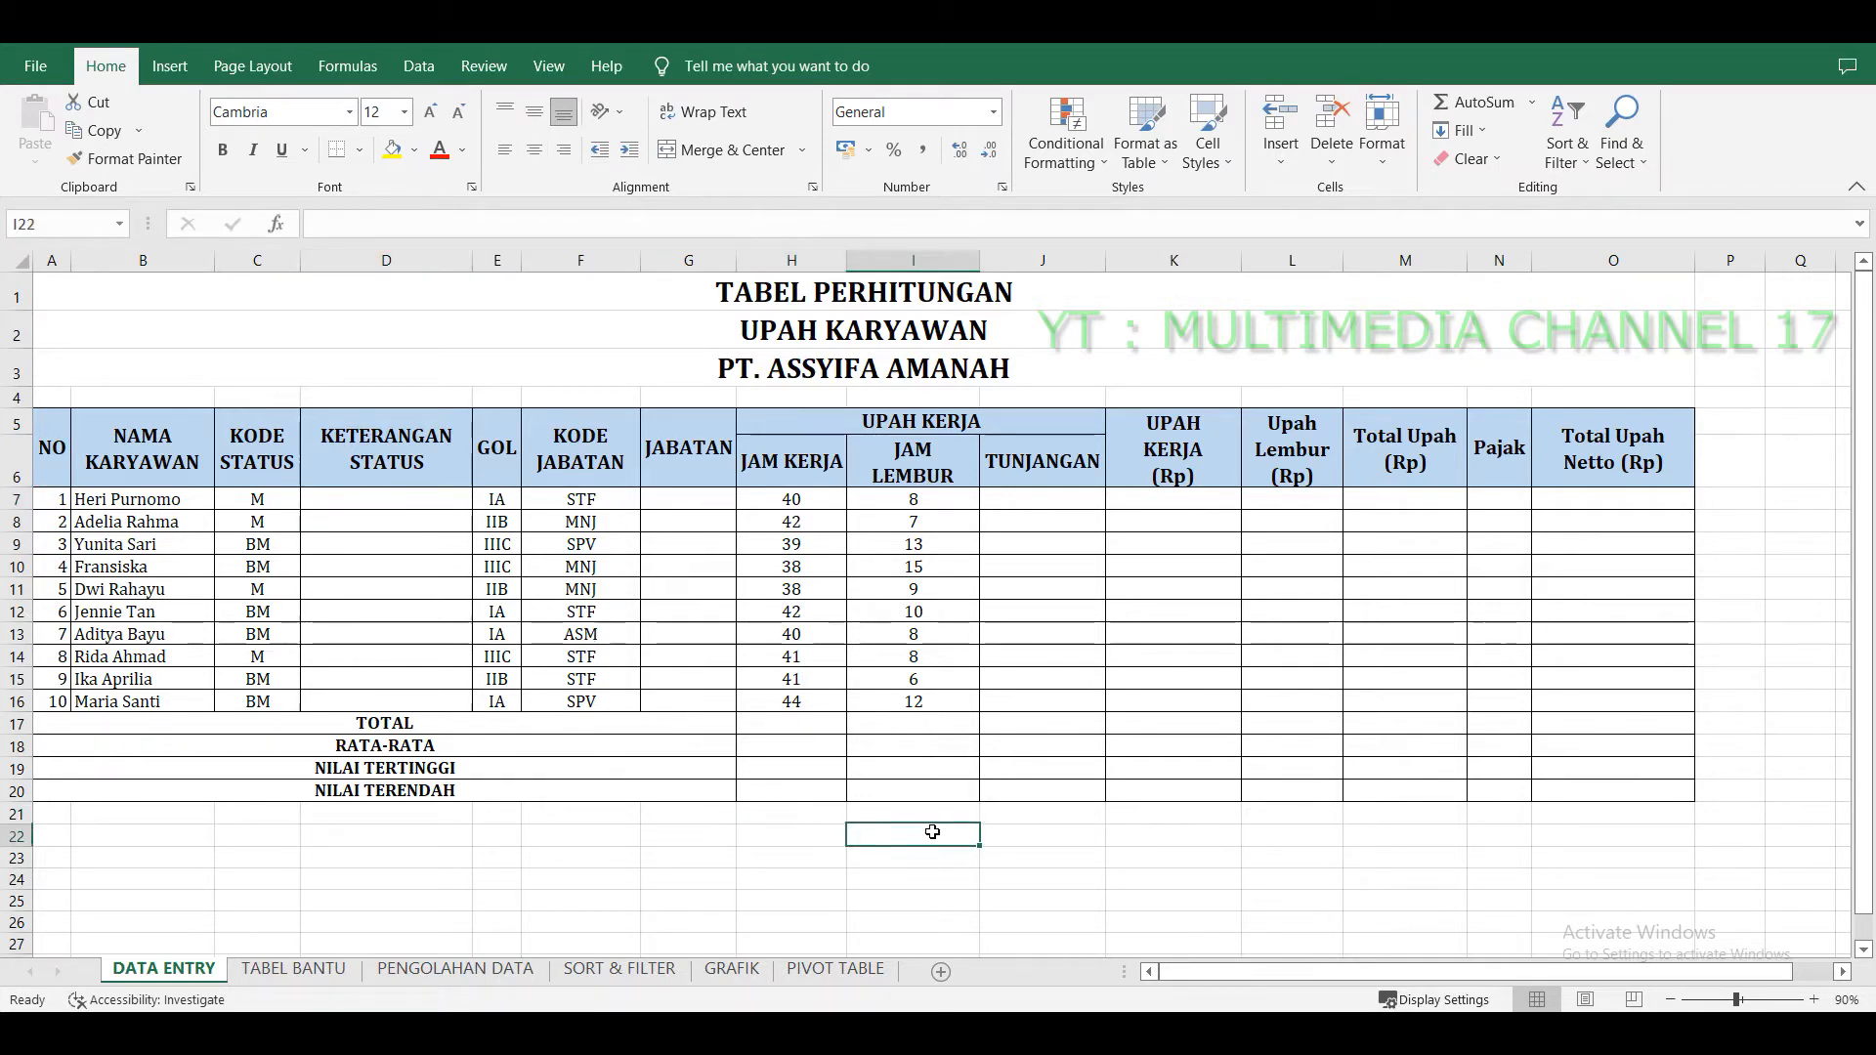
{"action": "type", "text": "V"}
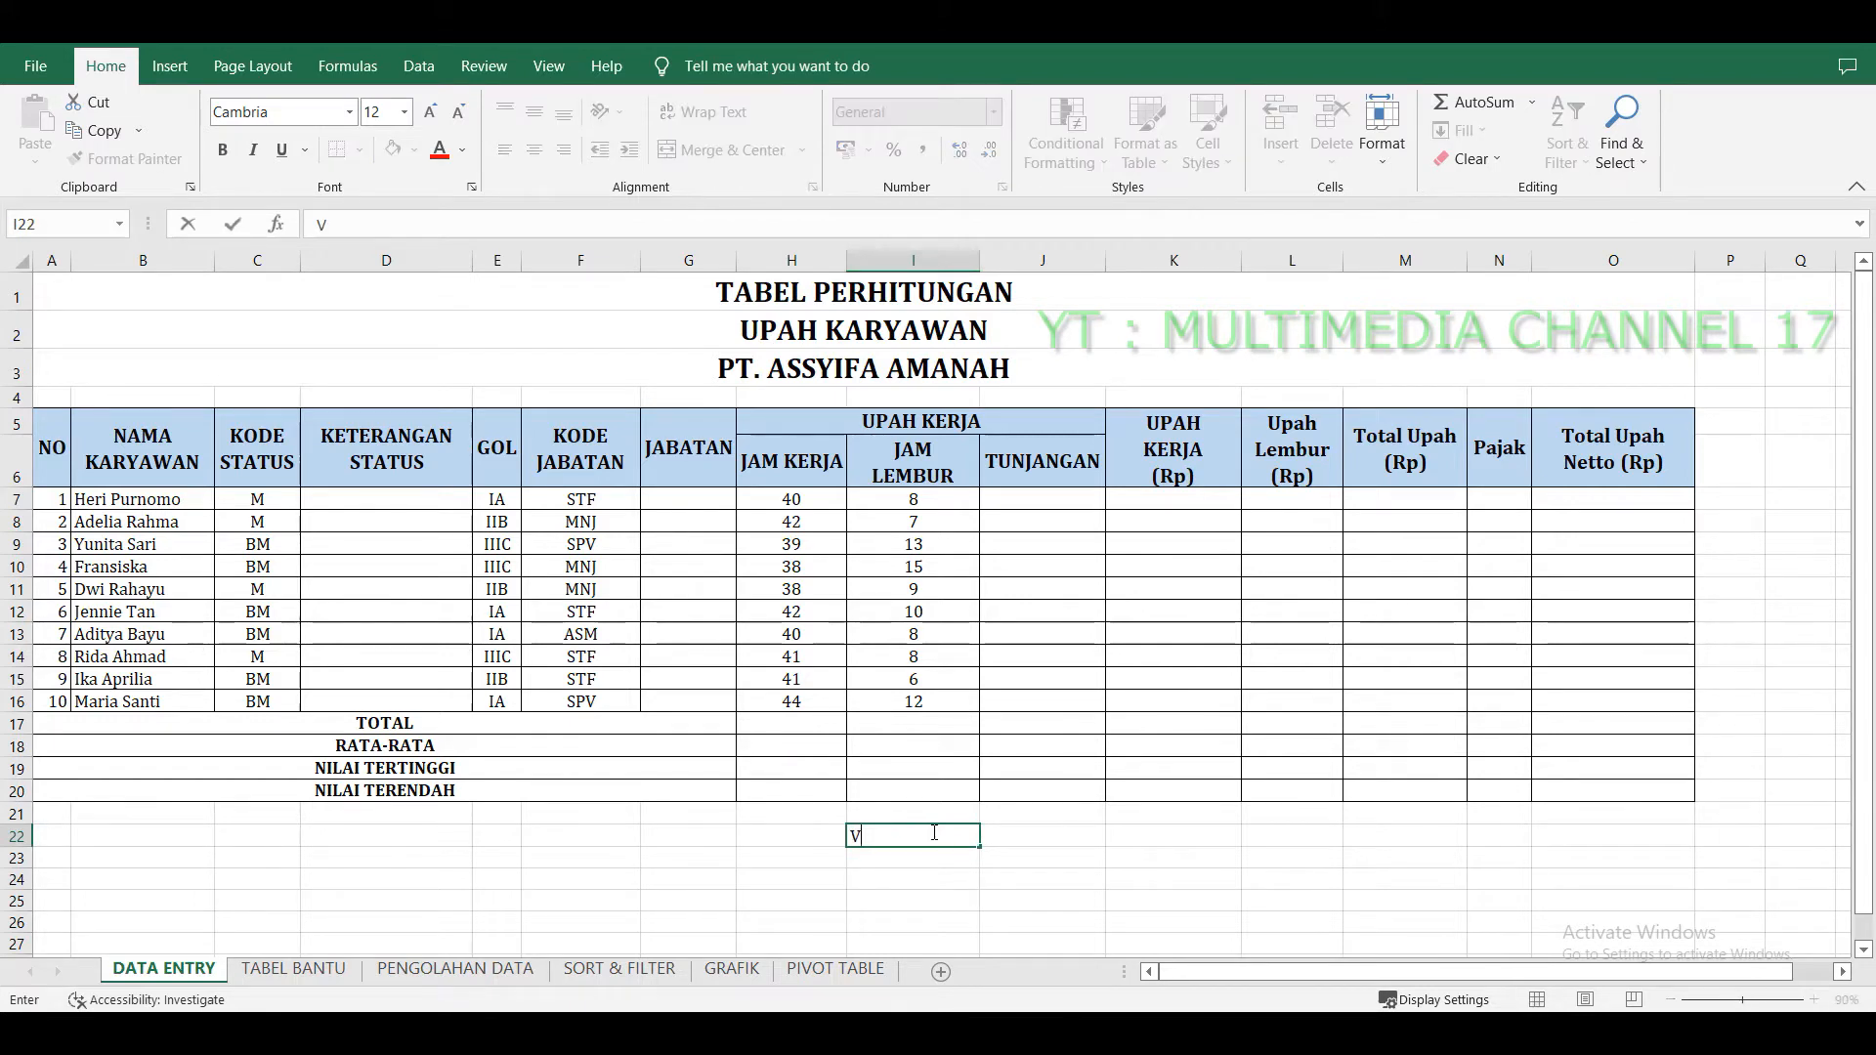
{"action": "type", "text": "OLOOKUP"}
{"action": "key", "text": "Return"}
{"action": "type", "text": "HLOOK"}
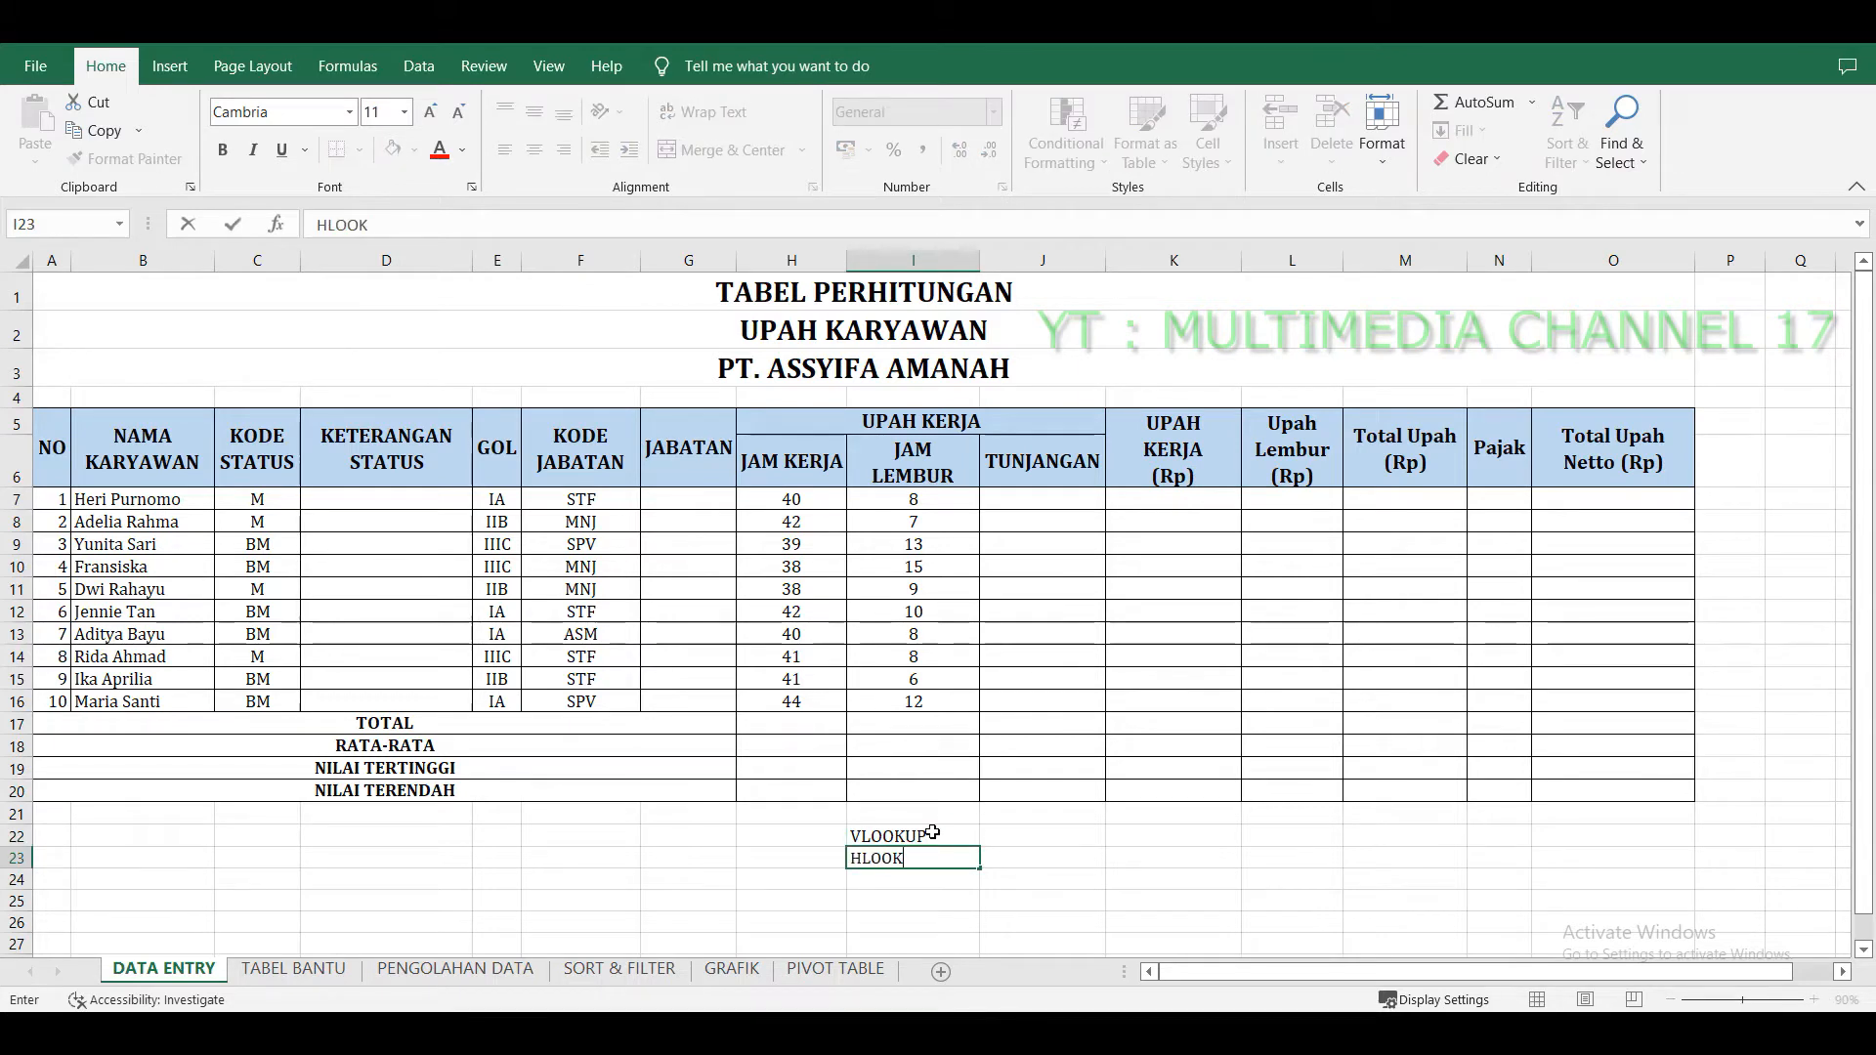
{"action": "type", "text": "UP"}
{"action": "key", "text": "Return"}
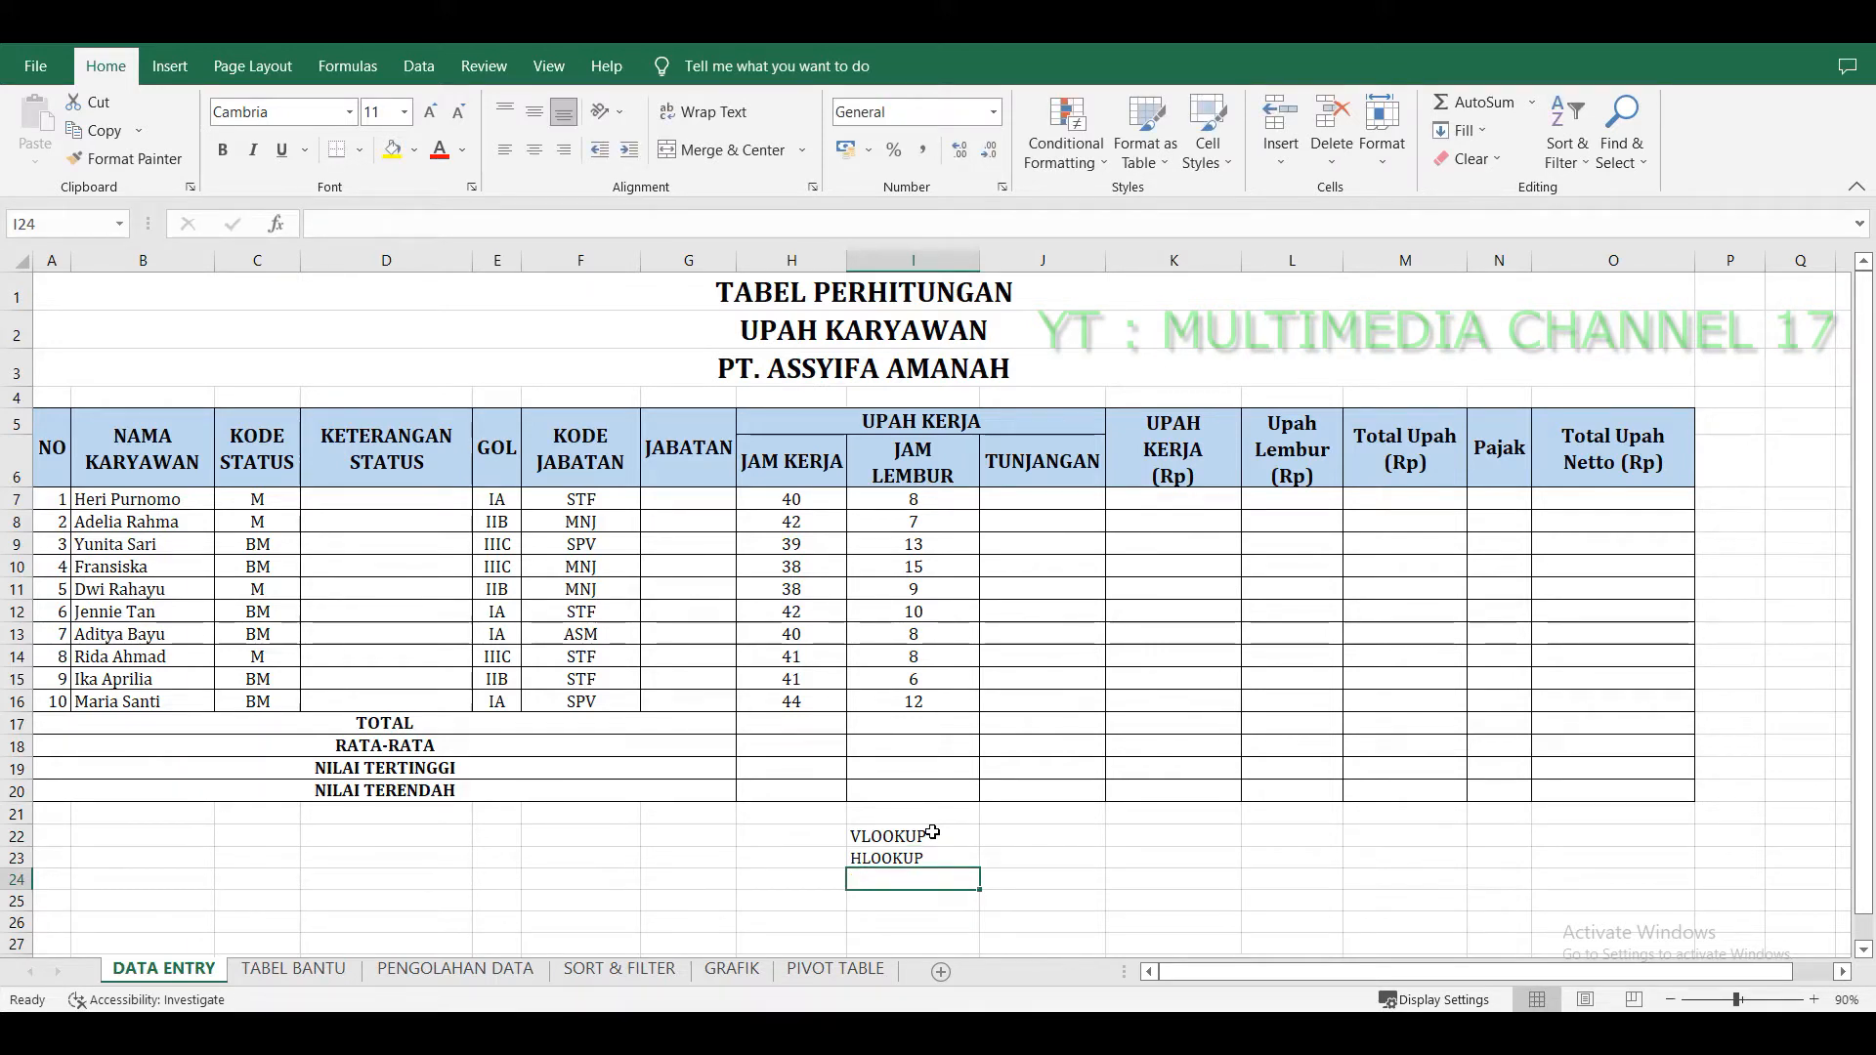
Continue the list with SUM, AVERAGE, MIN and MAX in cells I24 to I27.
{"action": "type", "text": "SUM"}
{"action": "key", "text": "Return"}
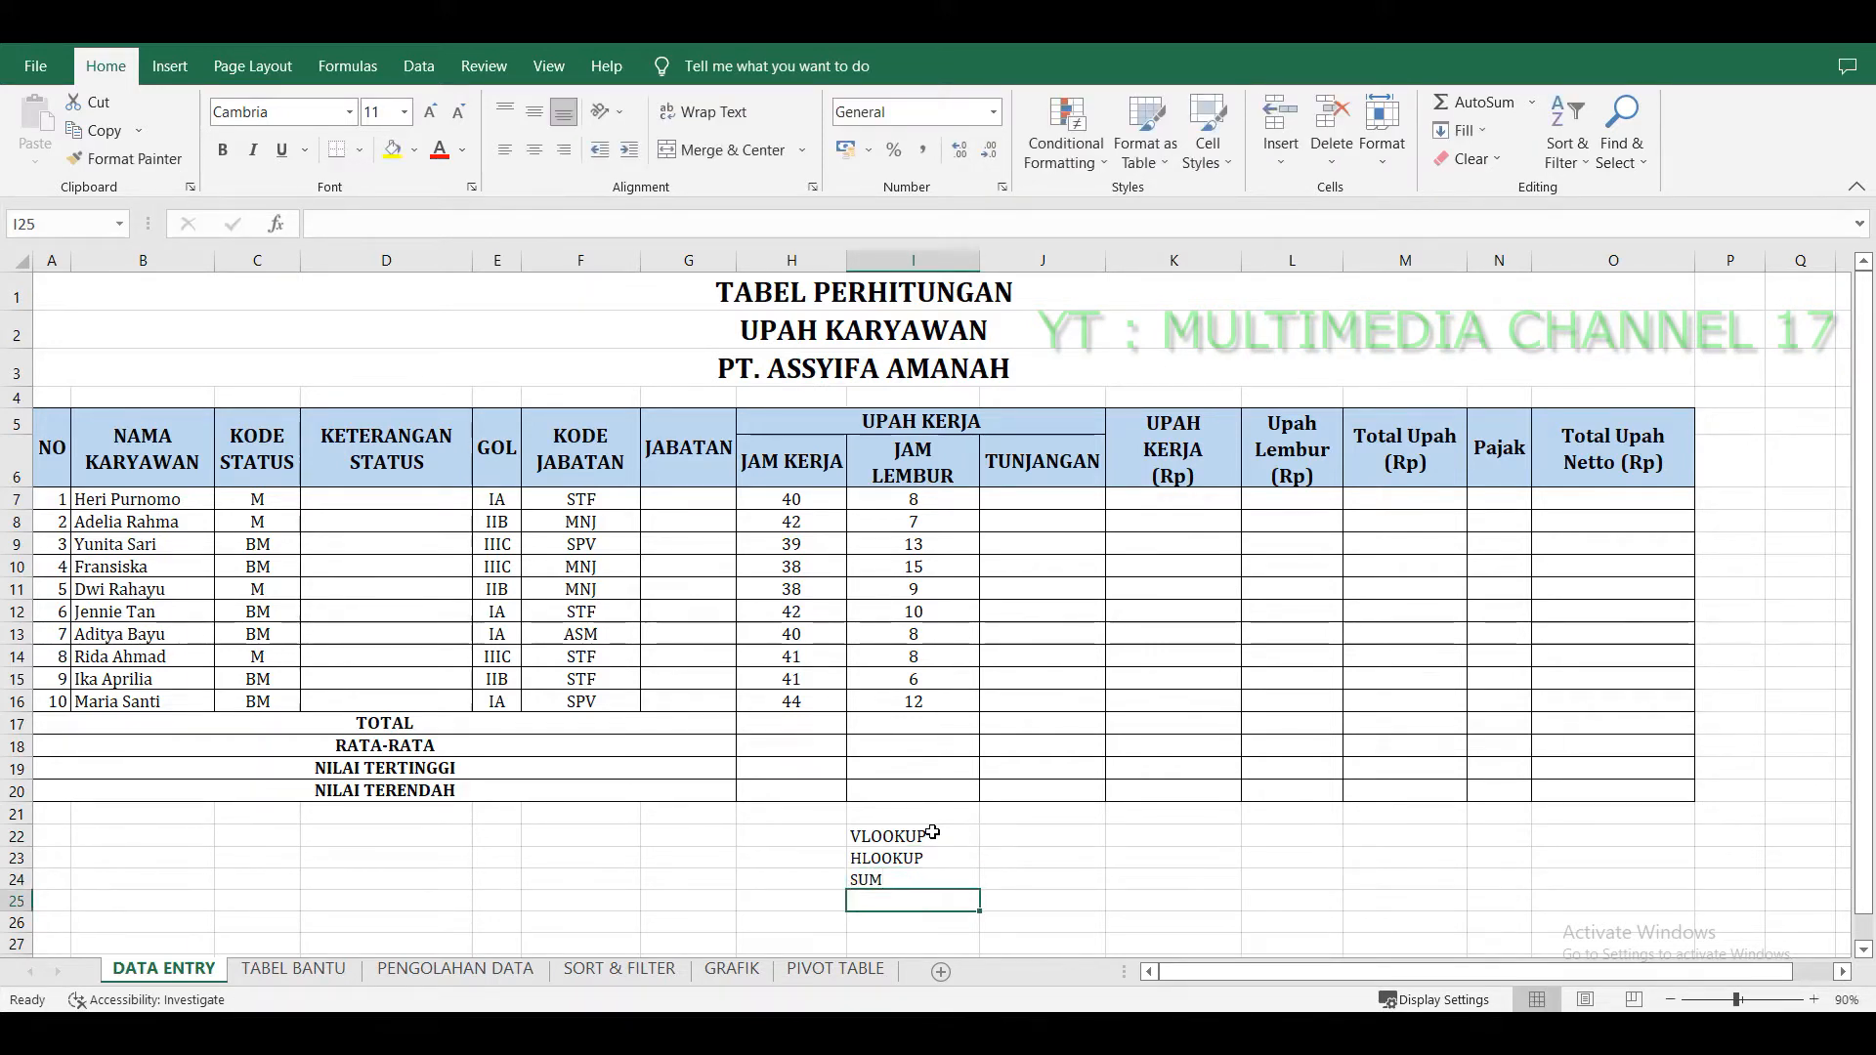
{"action": "type", "text": "AVERAGE"}
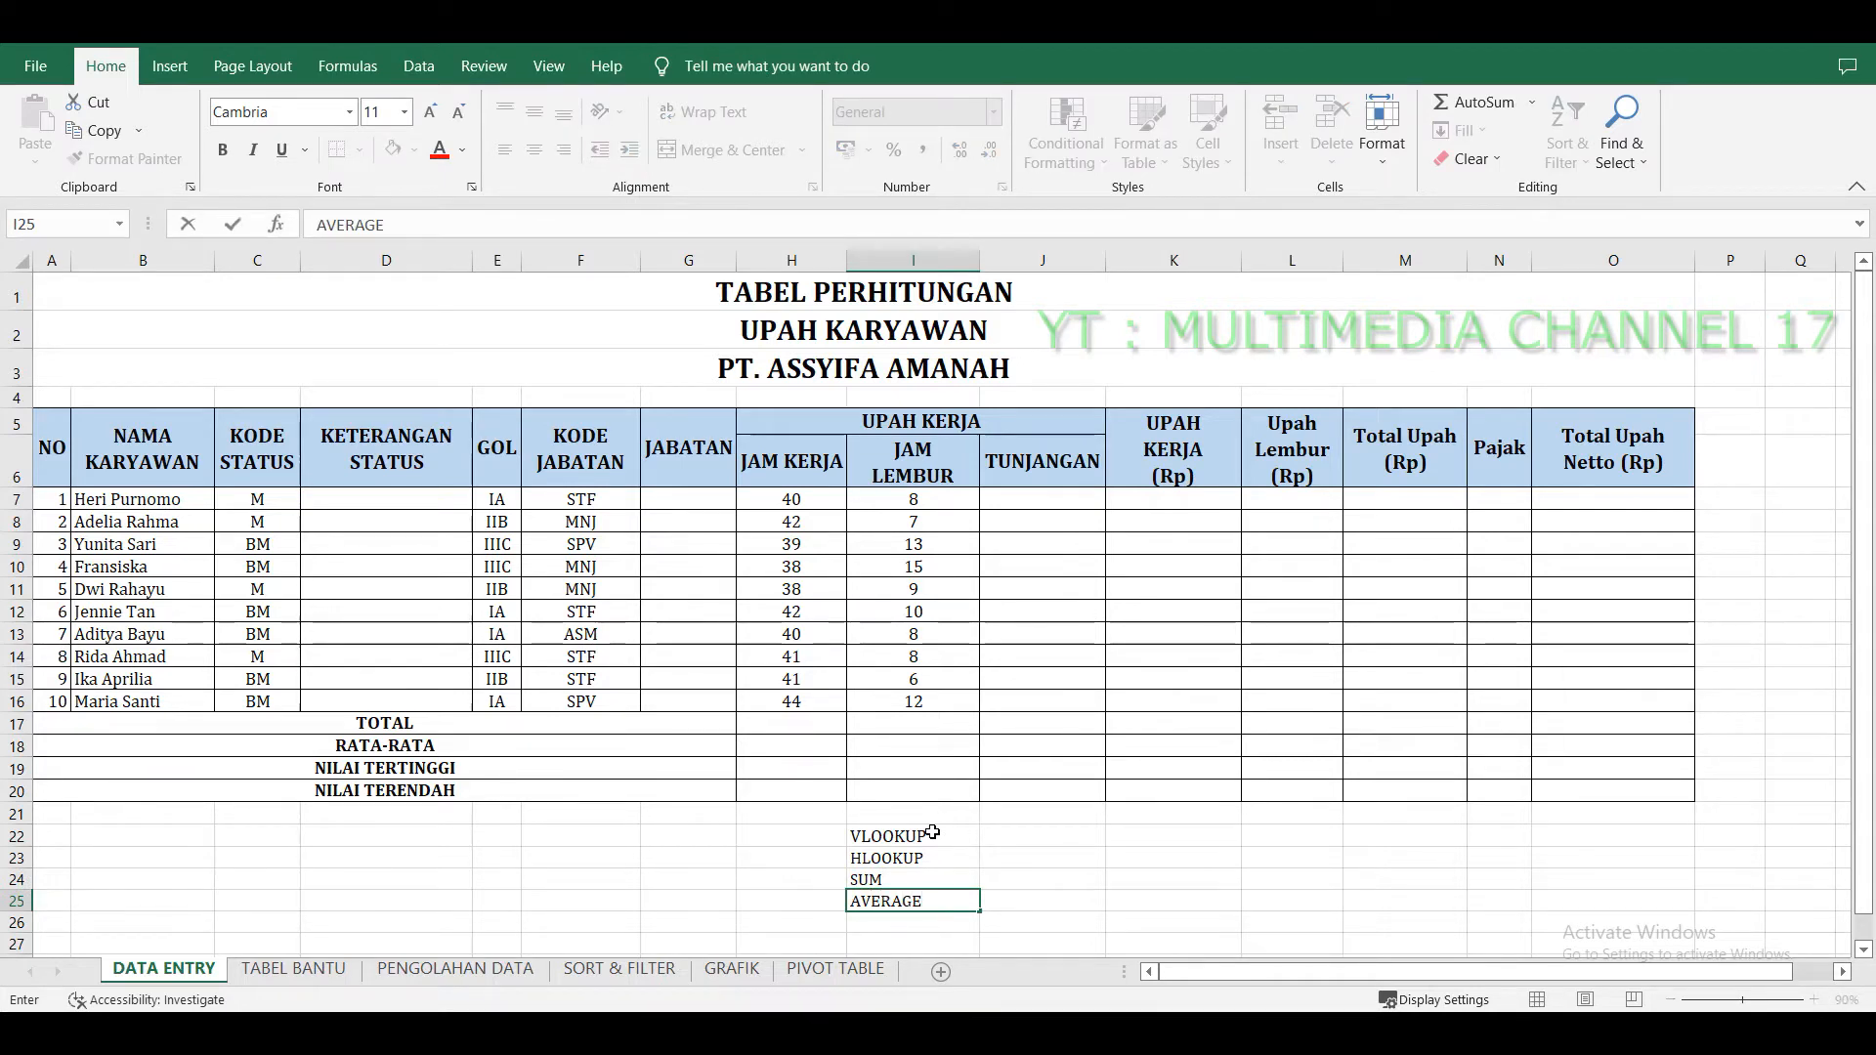
{"action": "key", "text": "Return"}
{"action": "type", "text": "MIN"}
{"action": "key", "text": "Return"}
{"action": "type", "text": "MA"}
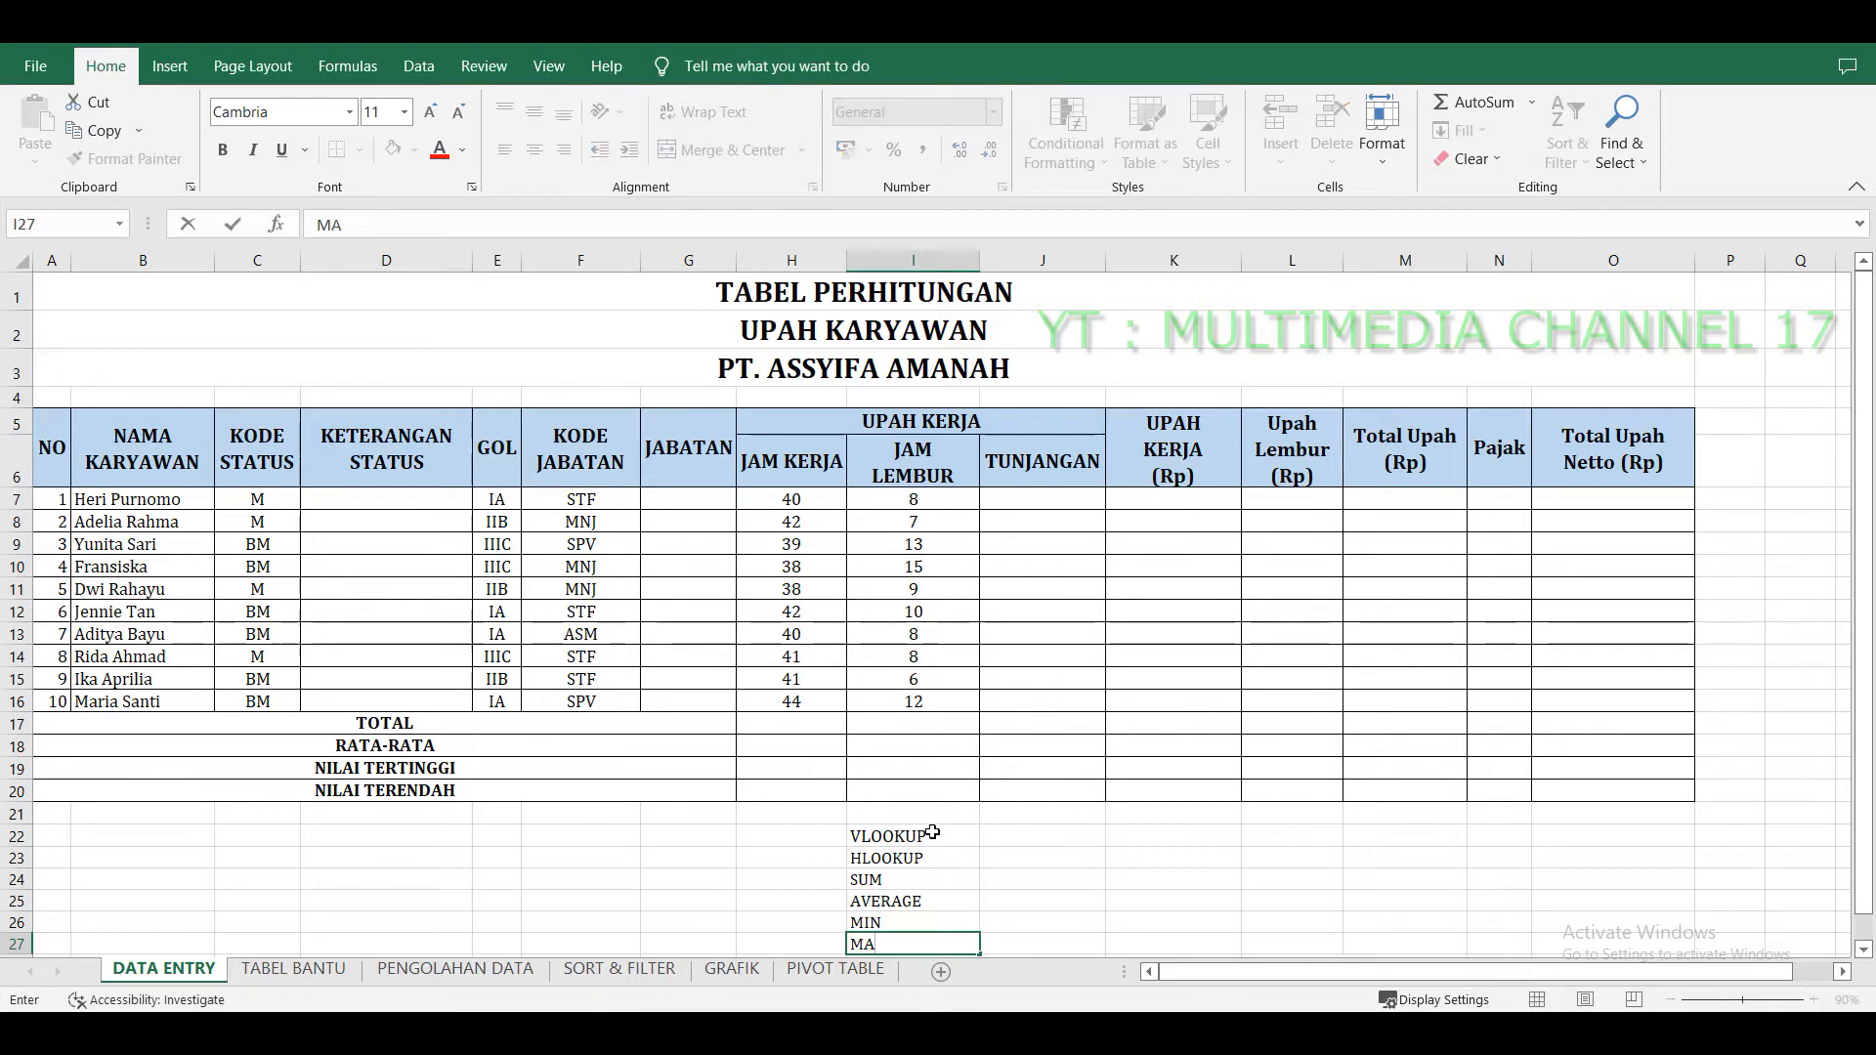
{"action": "type", "text": "X"}
{"action": "key", "text": "Return"}
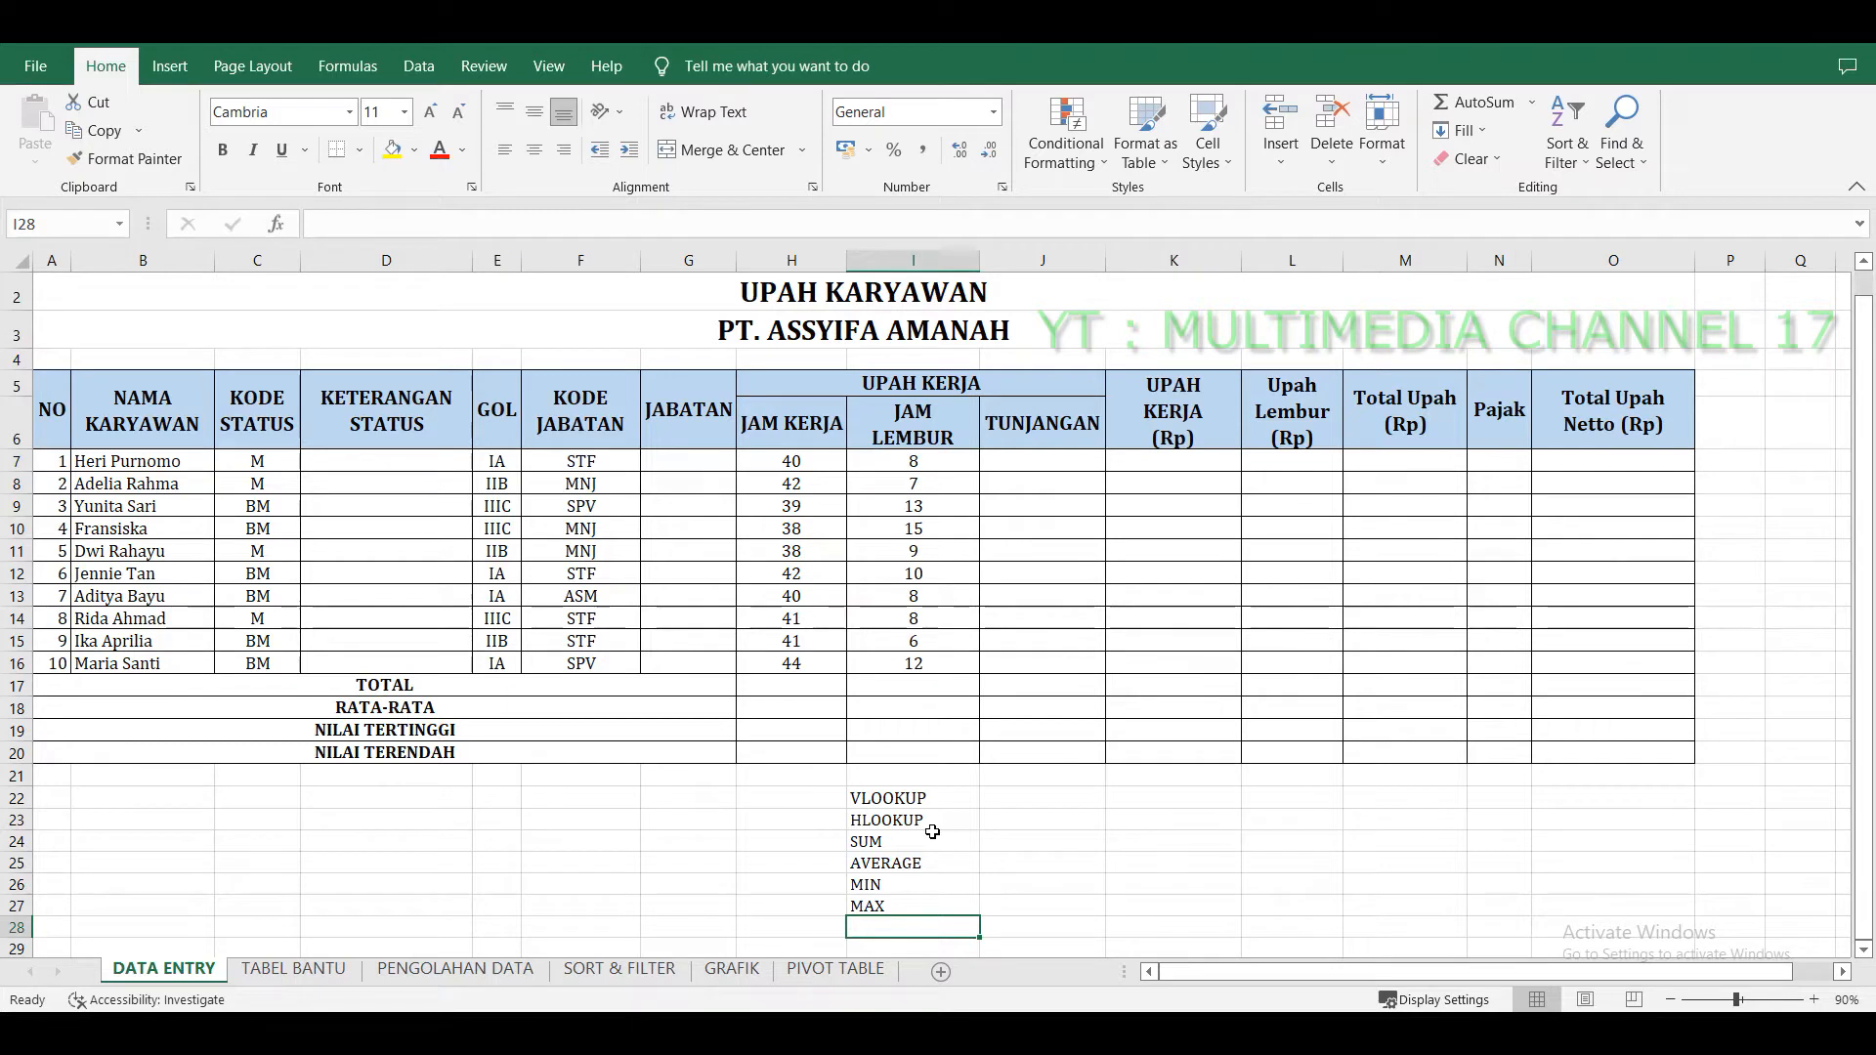
Review the whole wage table's layout, selecting its blocks of empty result columns and summary rows.
{"action": "scroll", "coordinate": [933, 831], "scroll_direction": "up", "scroll_amount": 1}
{"action": "left_click", "coordinate": [1003, 778]}
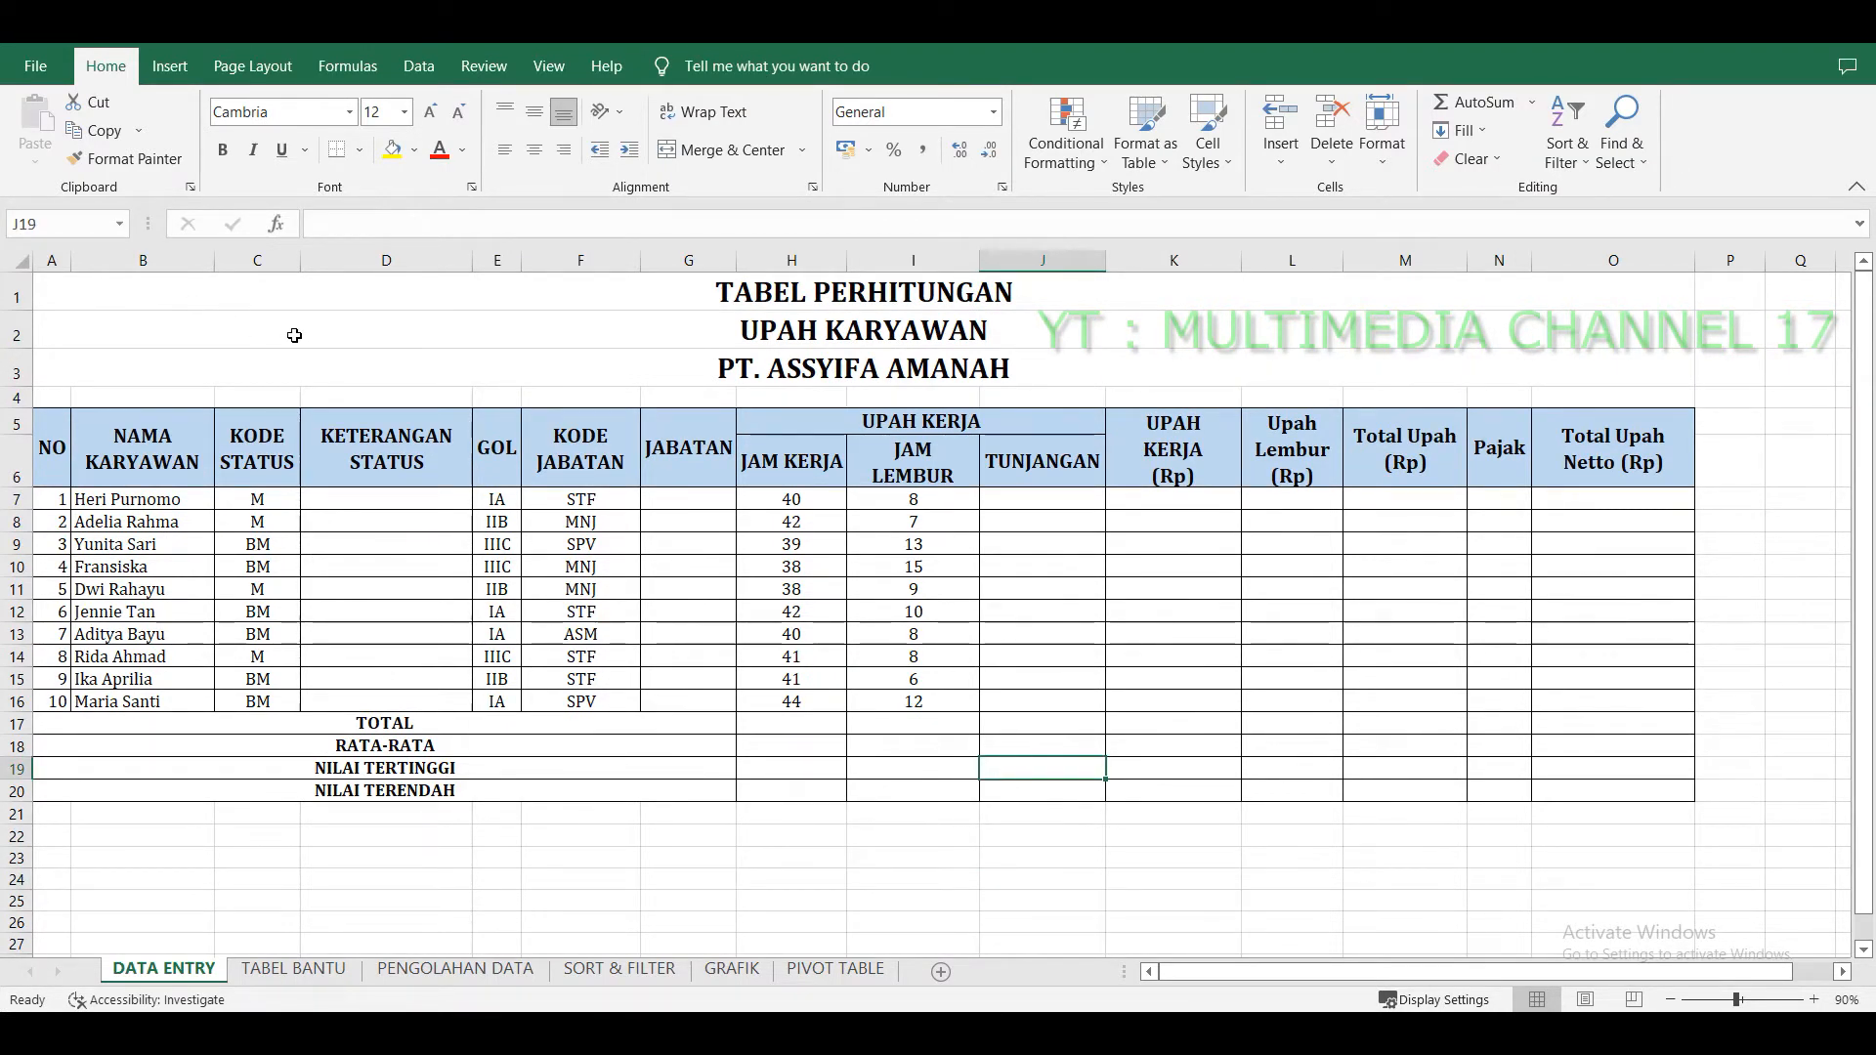
{"action": "left_click_drag", "start_coordinate": [474, 298], "coordinate": [1429, 728]}
{"action": "left_click", "coordinate": [1407, 702]}
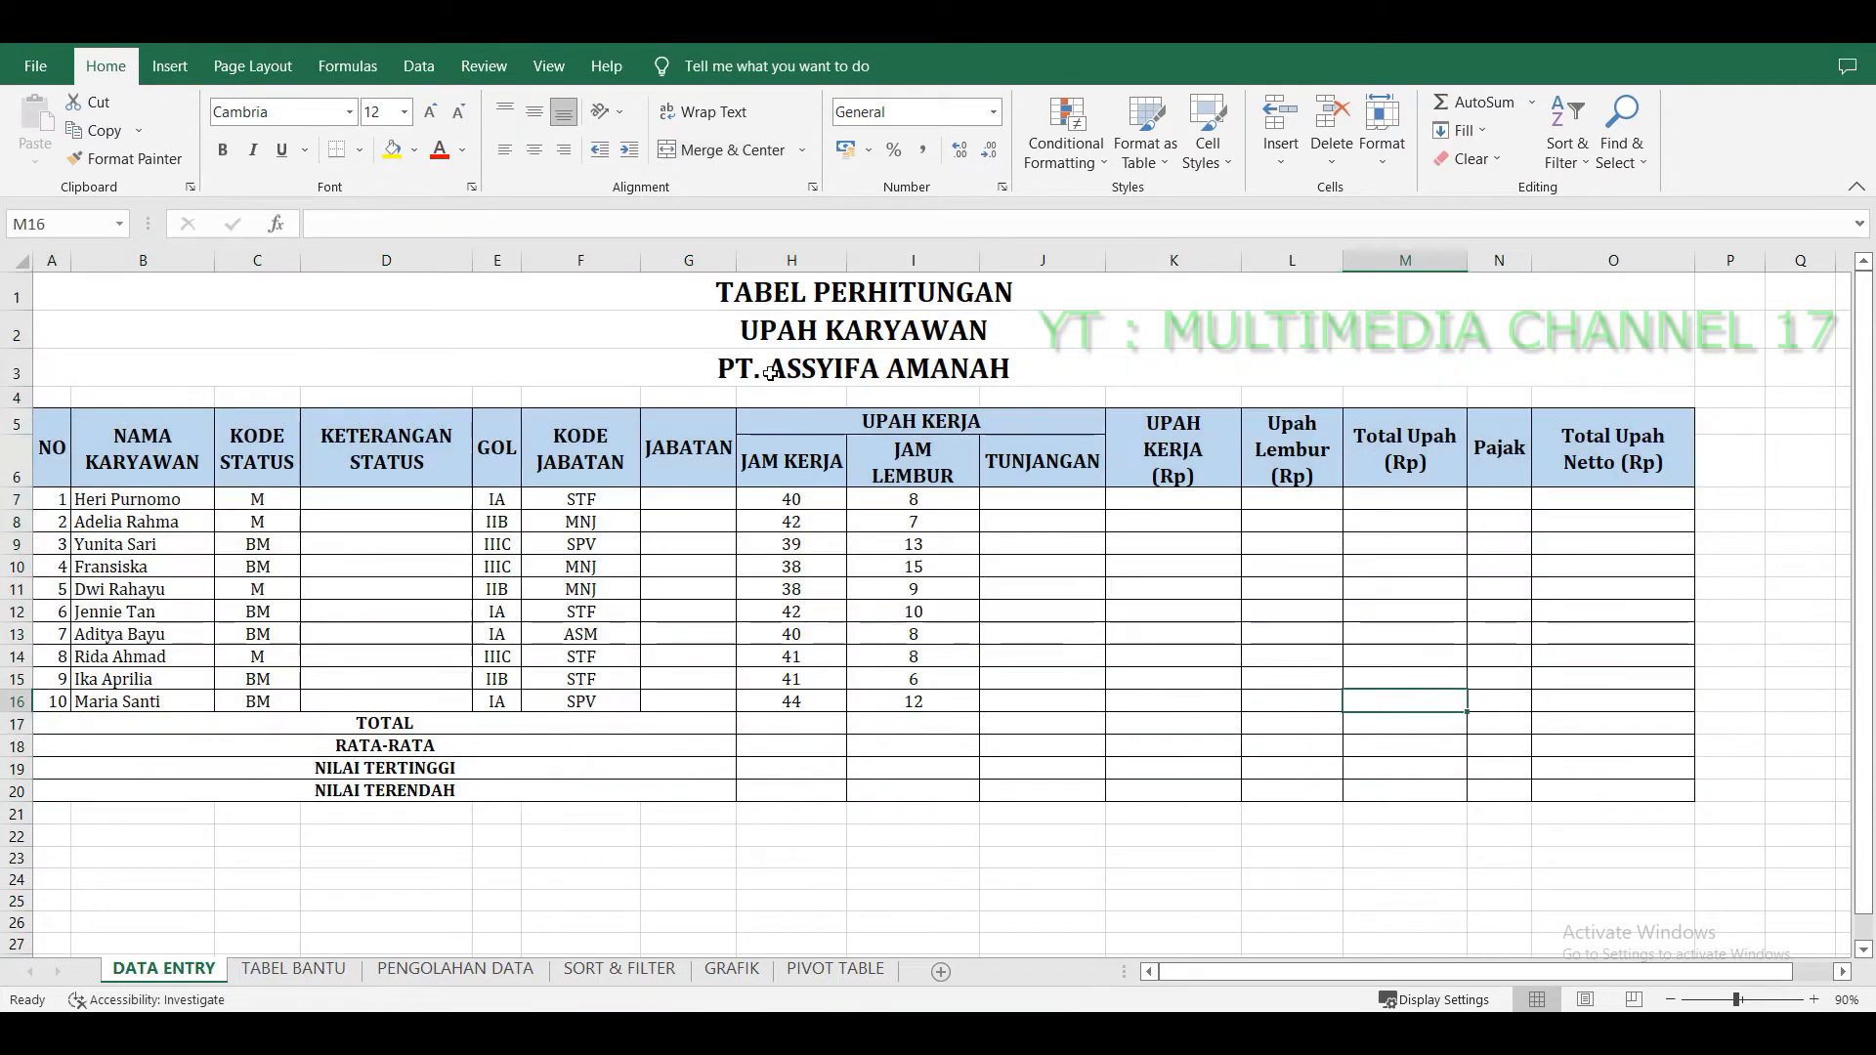
{"action": "left_click_drag", "start_coordinate": [917, 293], "coordinate": [1060, 771]}
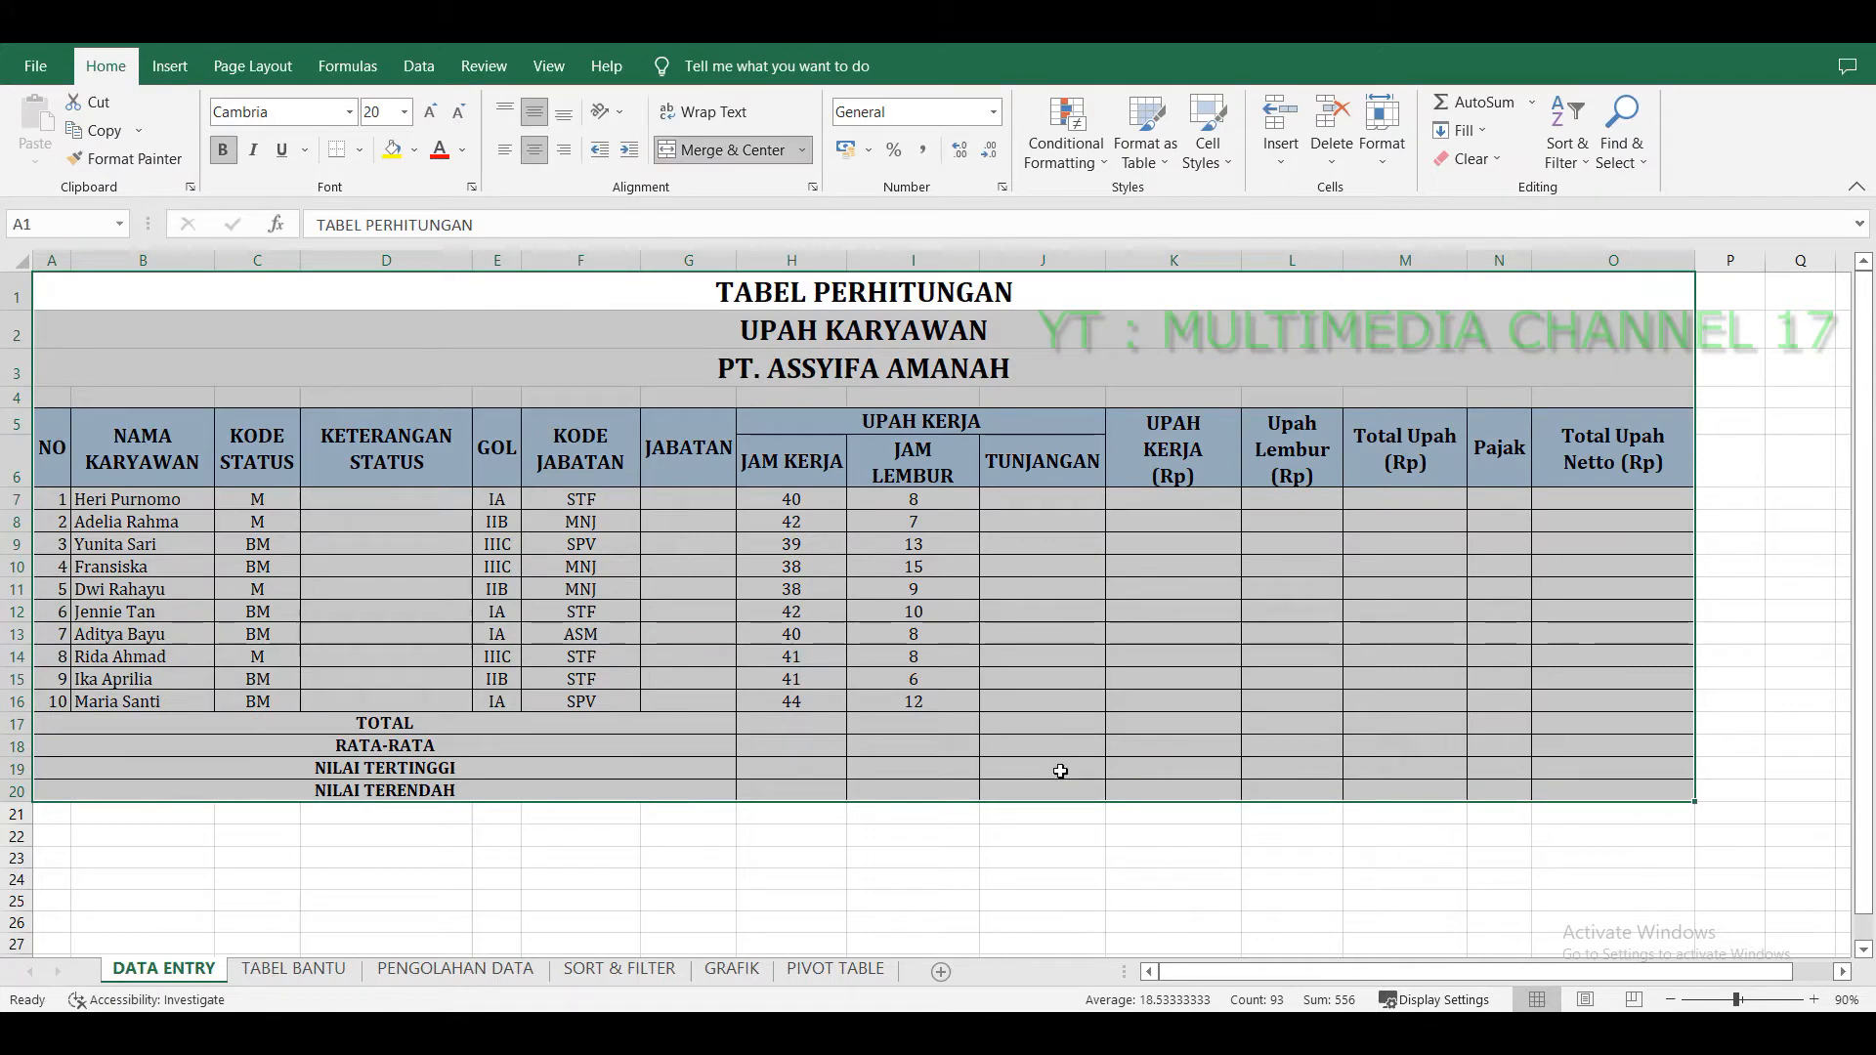
{"action": "left_click", "coordinate": [1078, 752]}
{"action": "left_click_drag", "start_coordinate": [407, 500], "coordinate": [401, 701]}
{"action": "left_click_drag", "start_coordinate": [1071, 487], "coordinate": [1691, 702]}
{"action": "left_click", "coordinate": [1705, 757]}
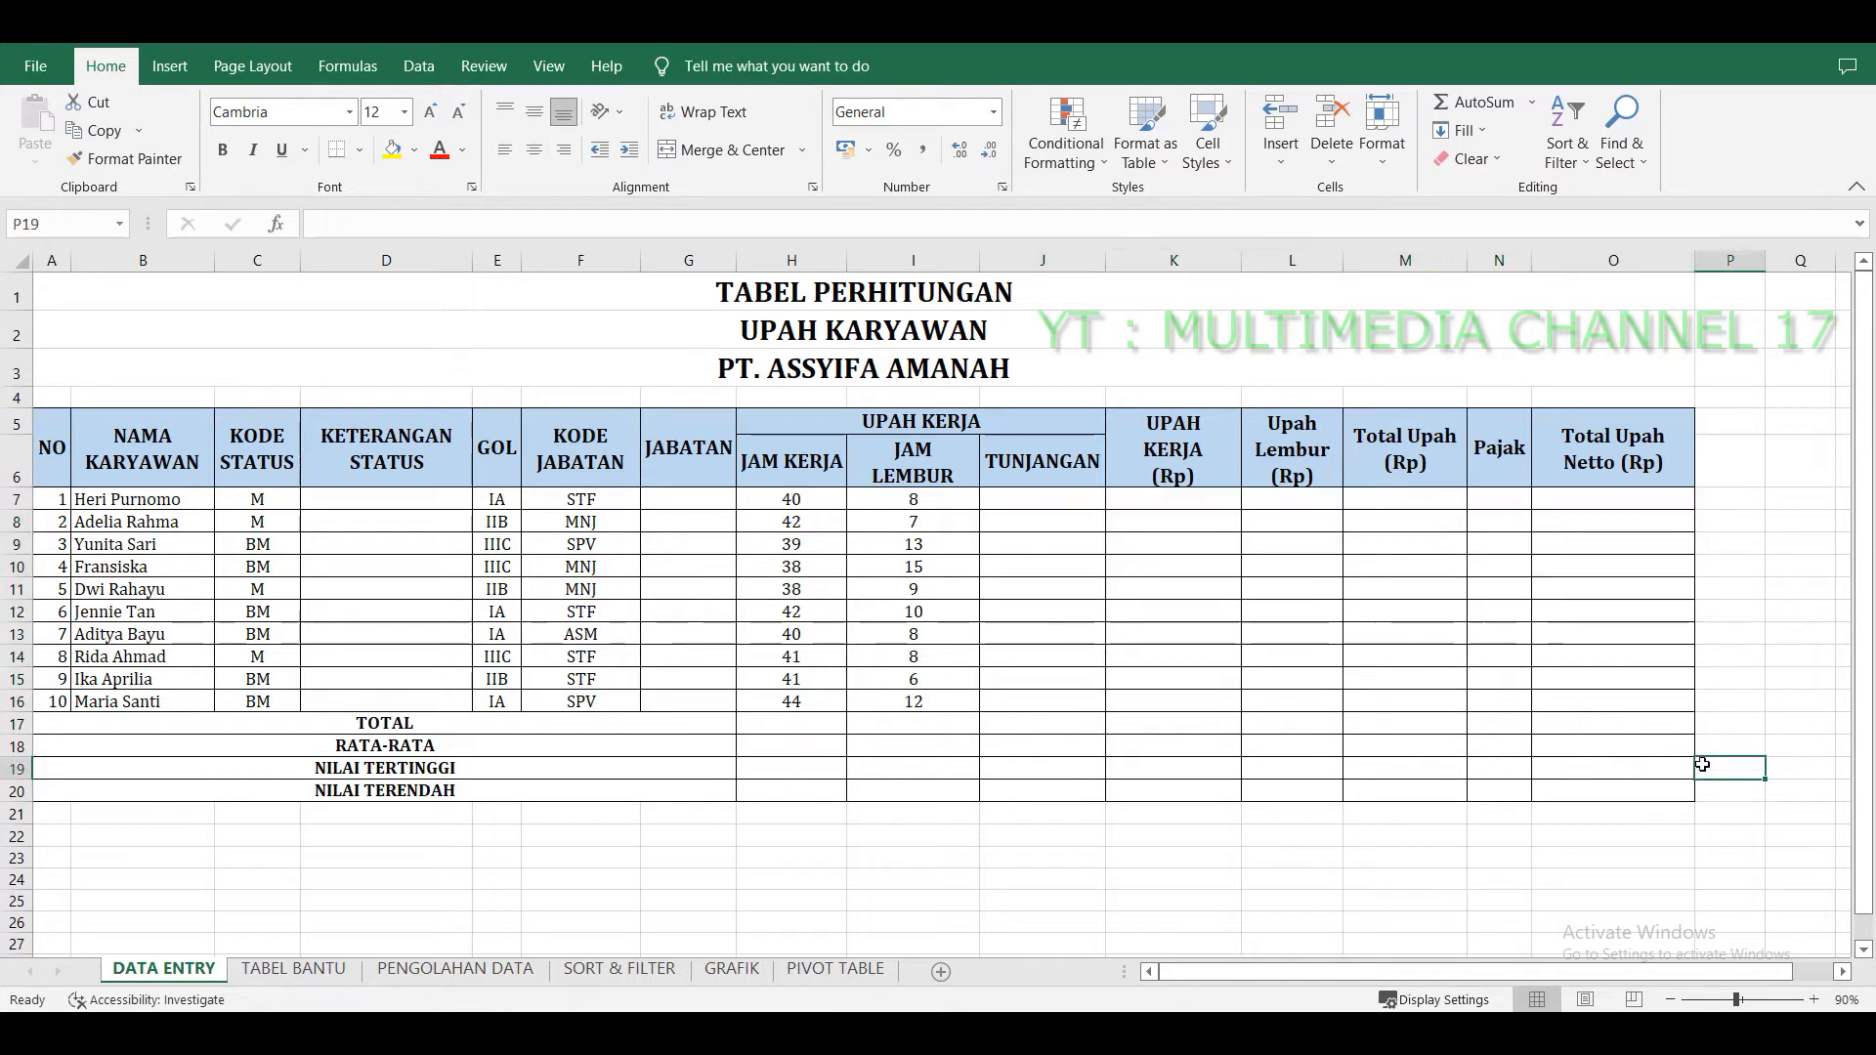
{"action": "left_click", "coordinate": [1151, 611]}
{"action": "left_click", "coordinate": [604, 307]}
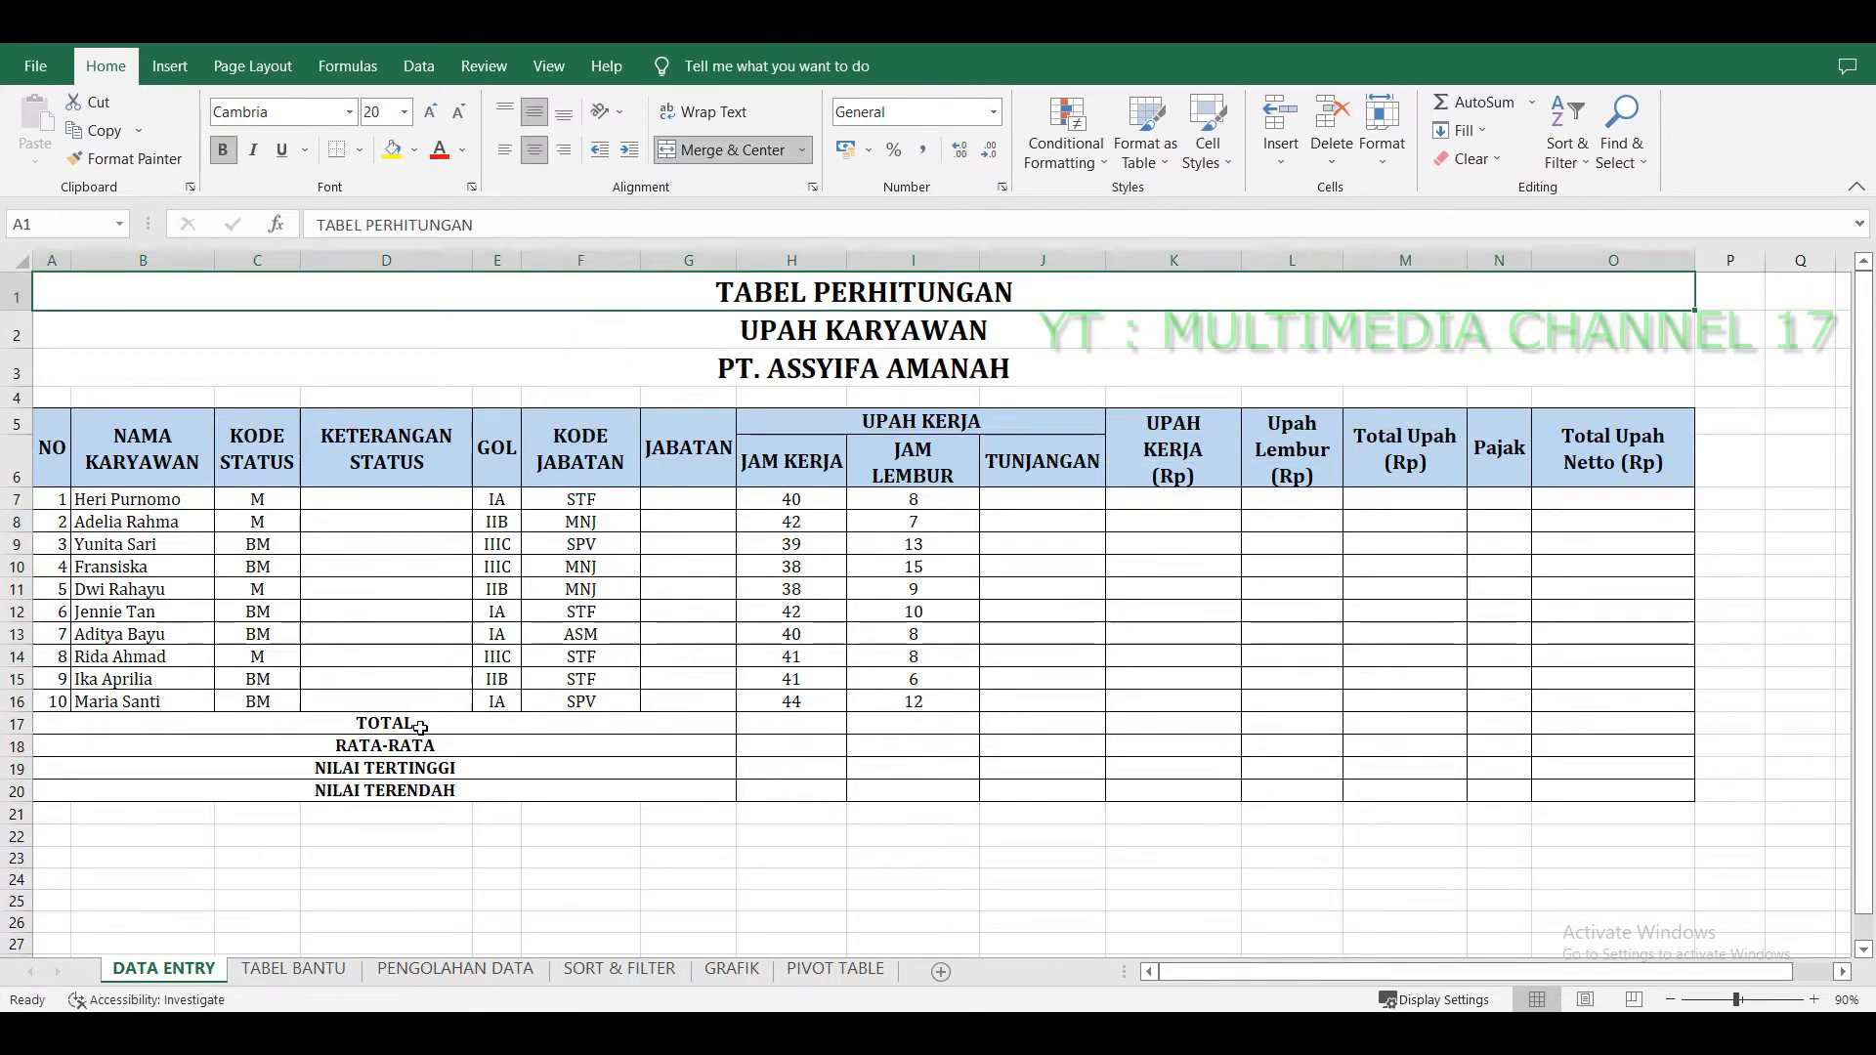
{"action": "left_click", "coordinate": [780, 635]}
{"action": "left_click_drag", "start_coordinate": [692, 293], "coordinate": [732, 791]}
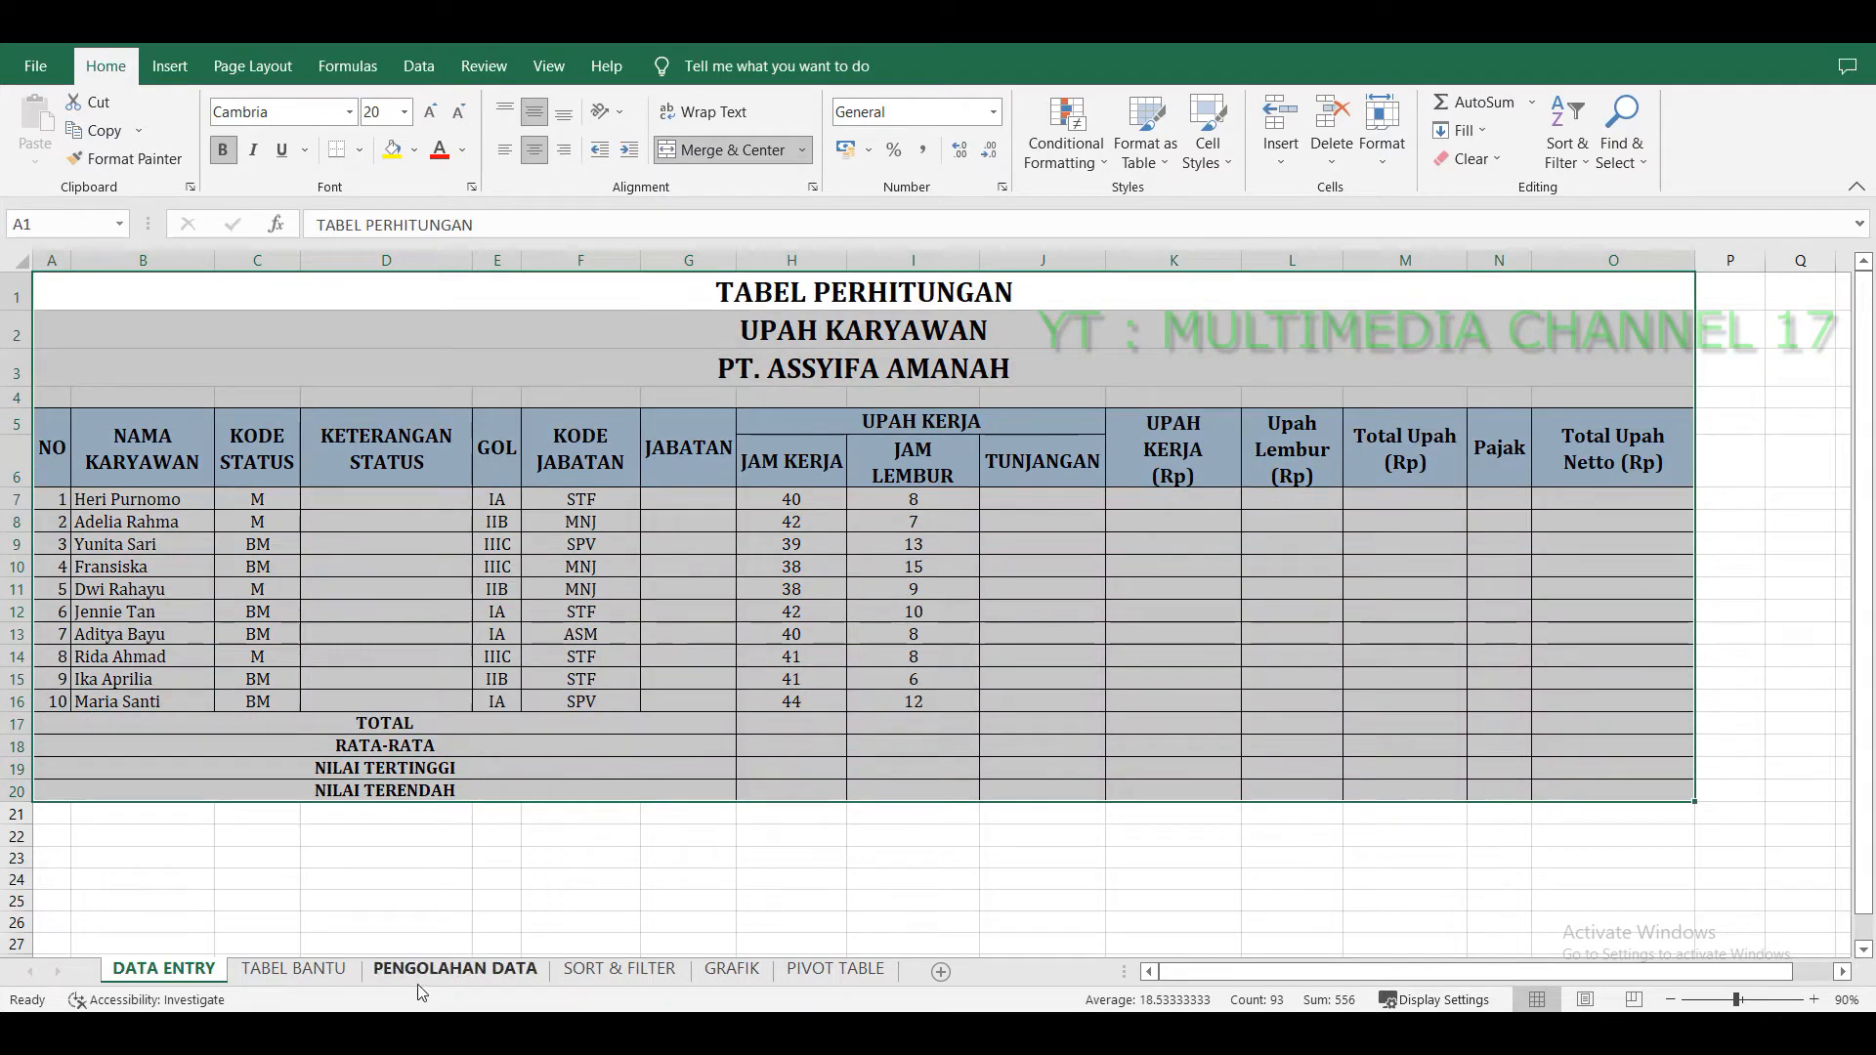
Open the PENGOLAHAN DATA sheet and inspect the employee table's status, grade, position and hours columns.
{"action": "left_click", "coordinate": [448, 968]}
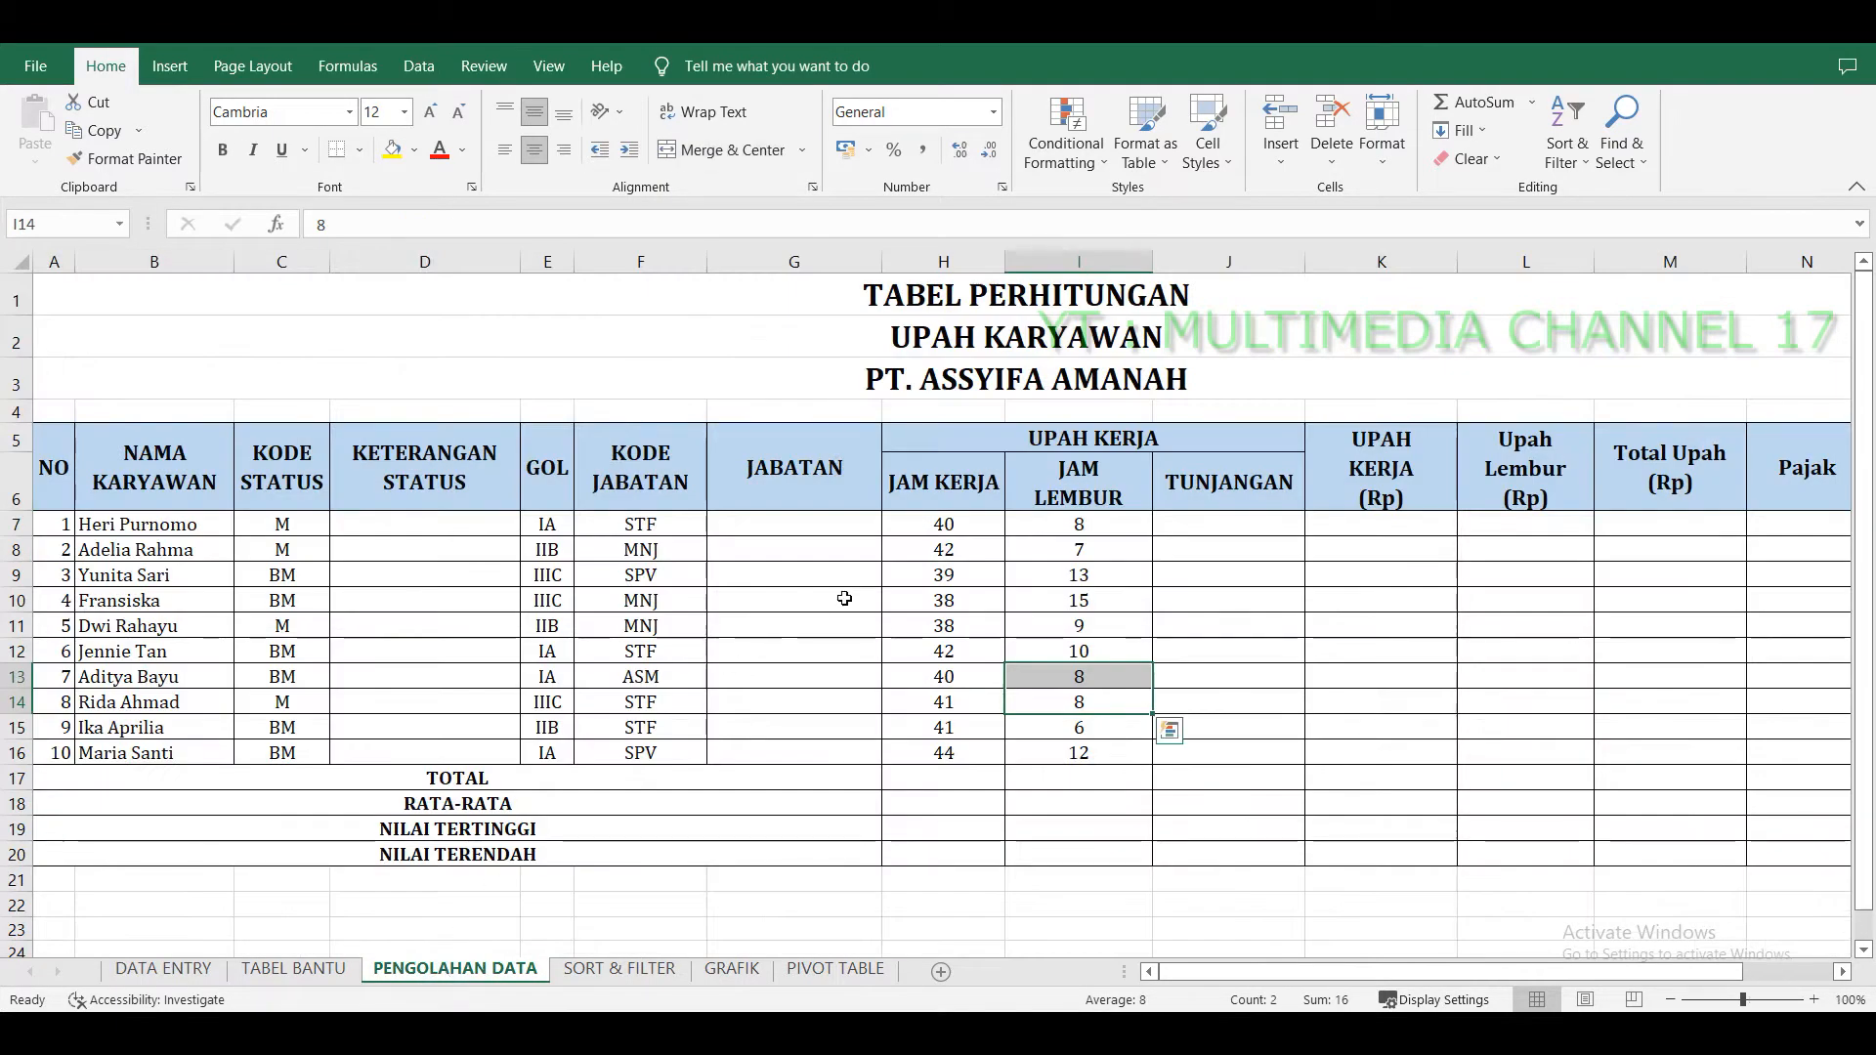
{"action": "left_click", "coordinate": [1167, 503]}
{"action": "left_click", "coordinate": [1124, 340]}
{"action": "left_click", "coordinate": [1114, 575]}
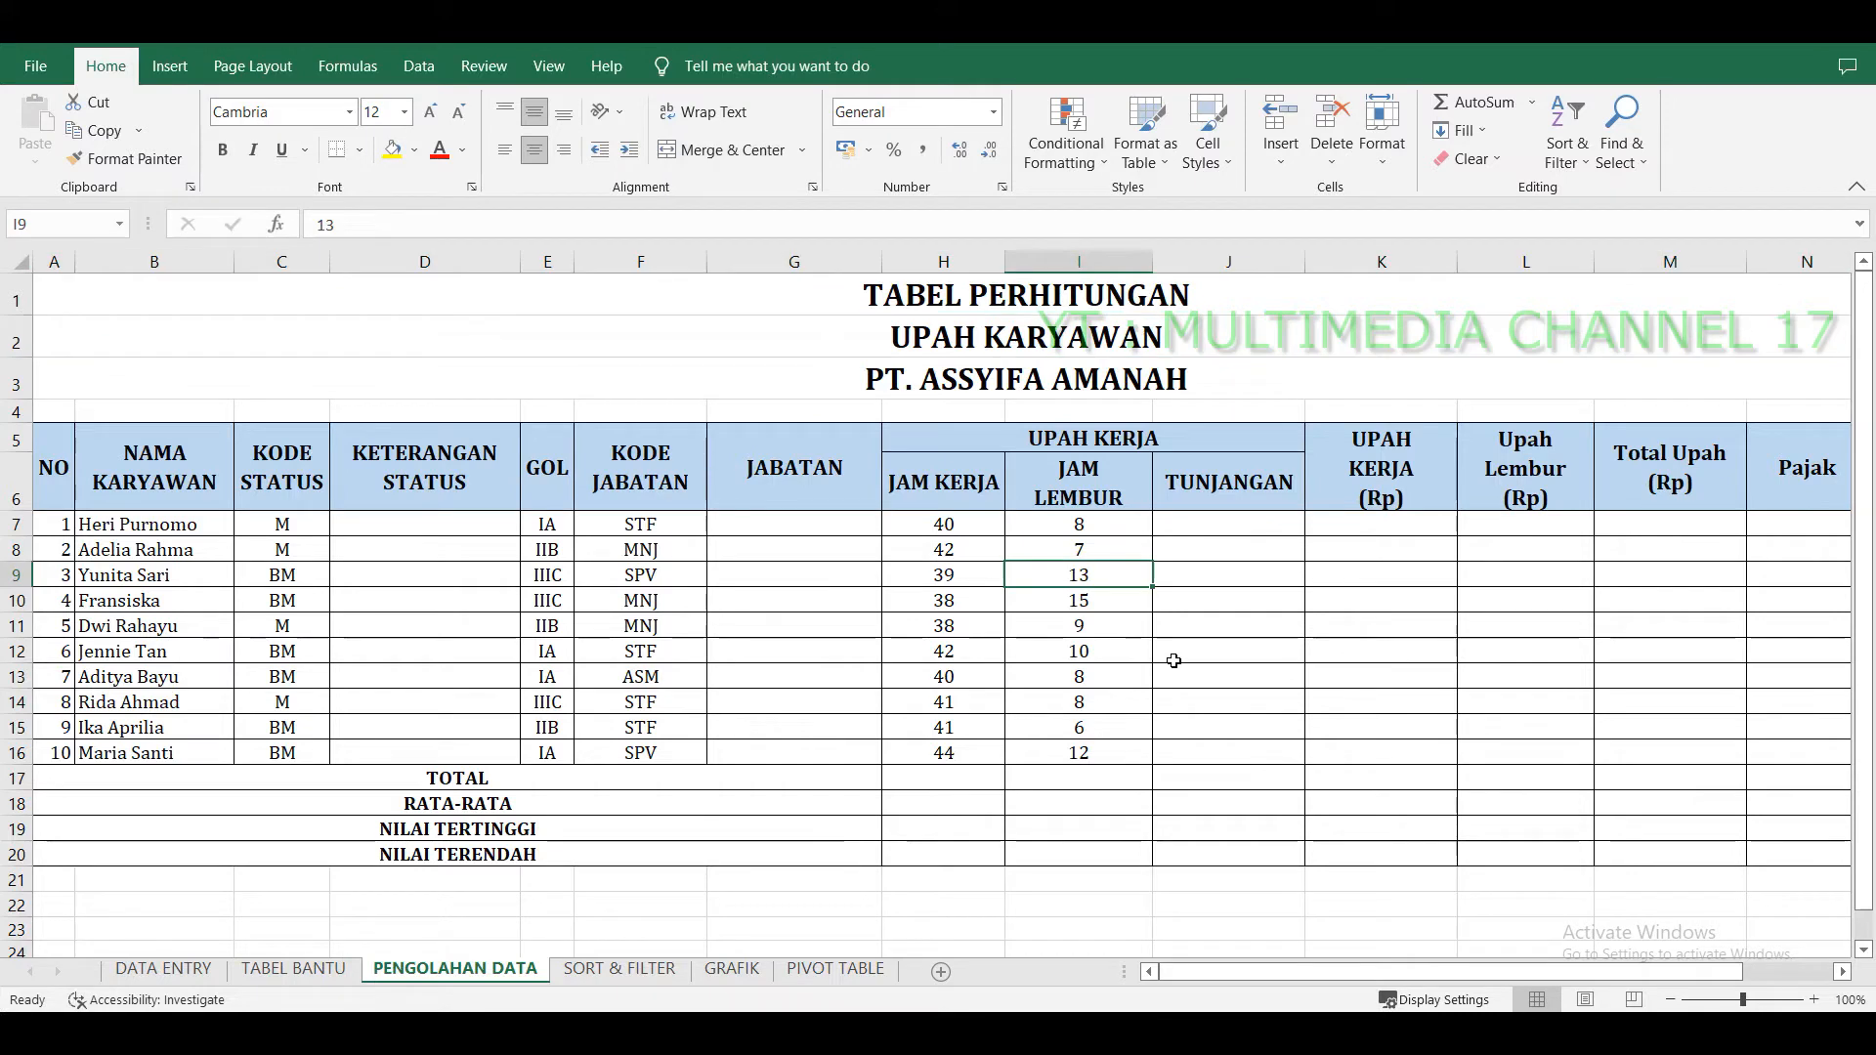
{"action": "left_click", "coordinate": [789, 584]}
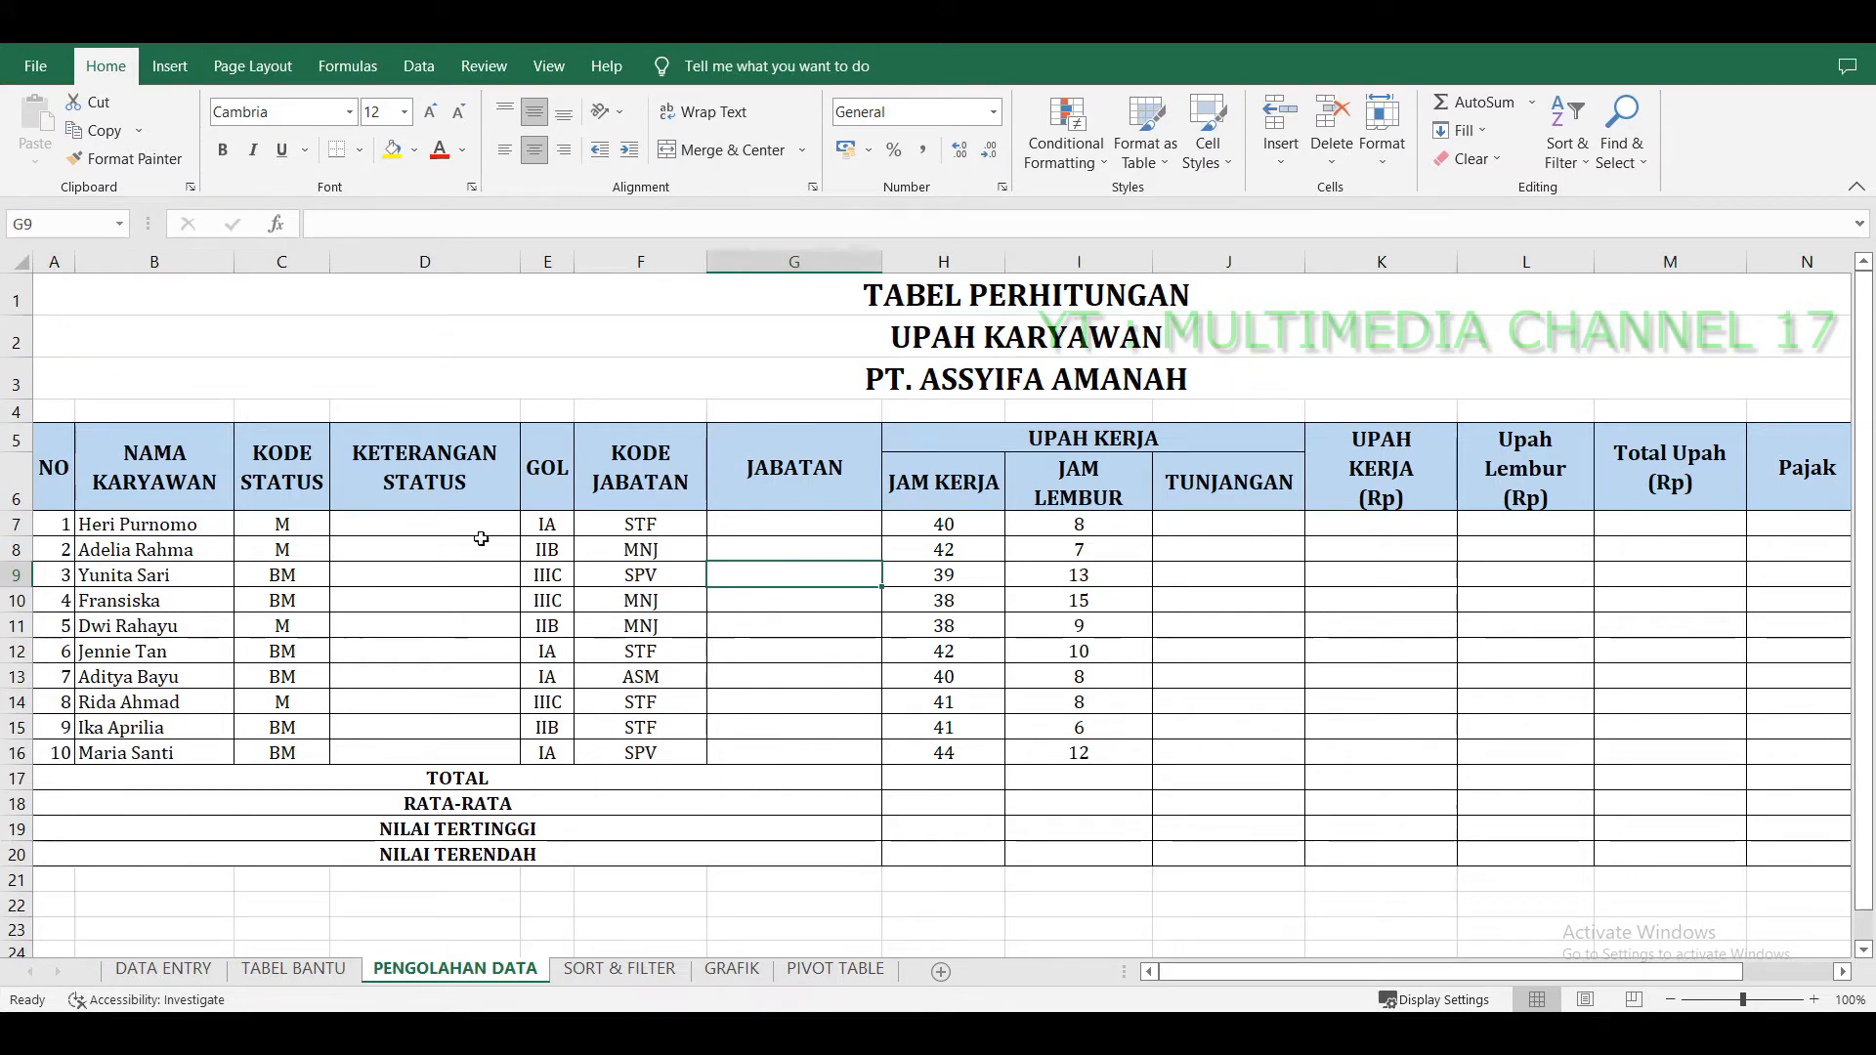
{"action": "left_click", "coordinate": [471, 531]}
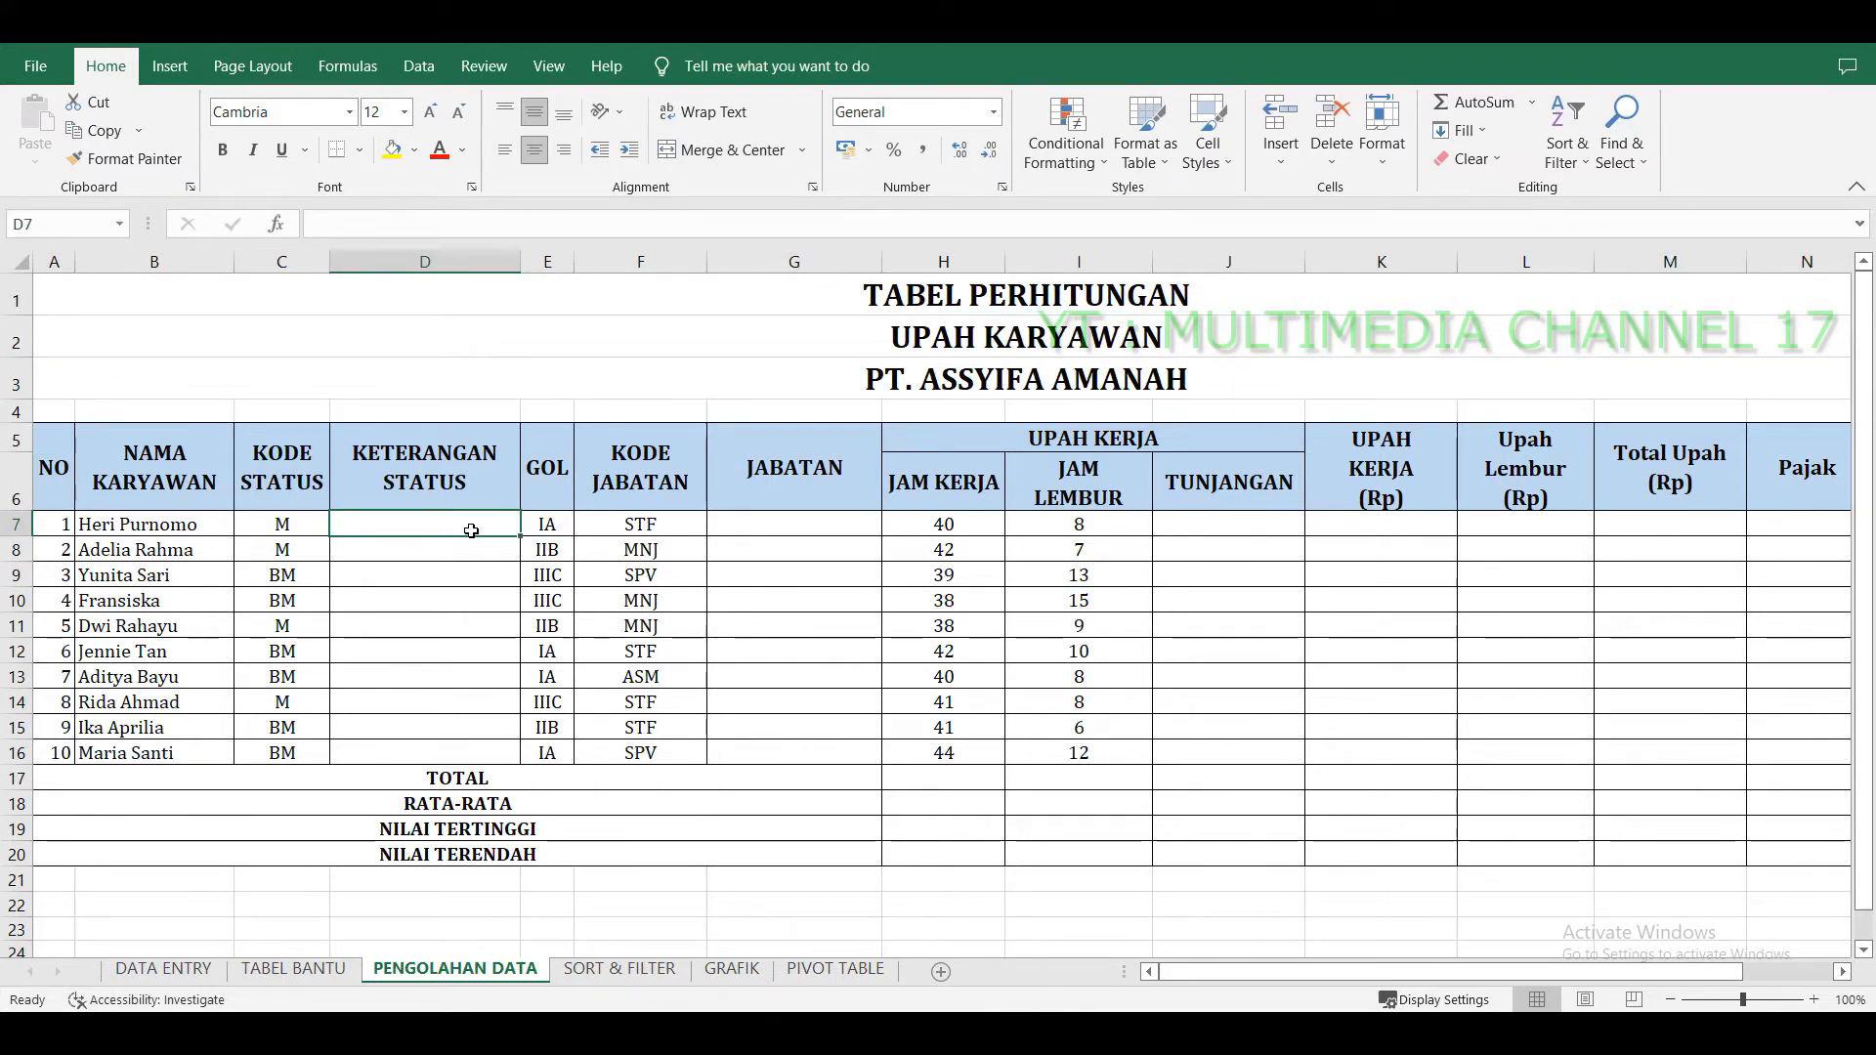
{"action": "left_click", "coordinate": [492, 557]}
{"action": "left_click", "coordinate": [499, 631]}
{"action": "left_click", "coordinate": [482, 528]}
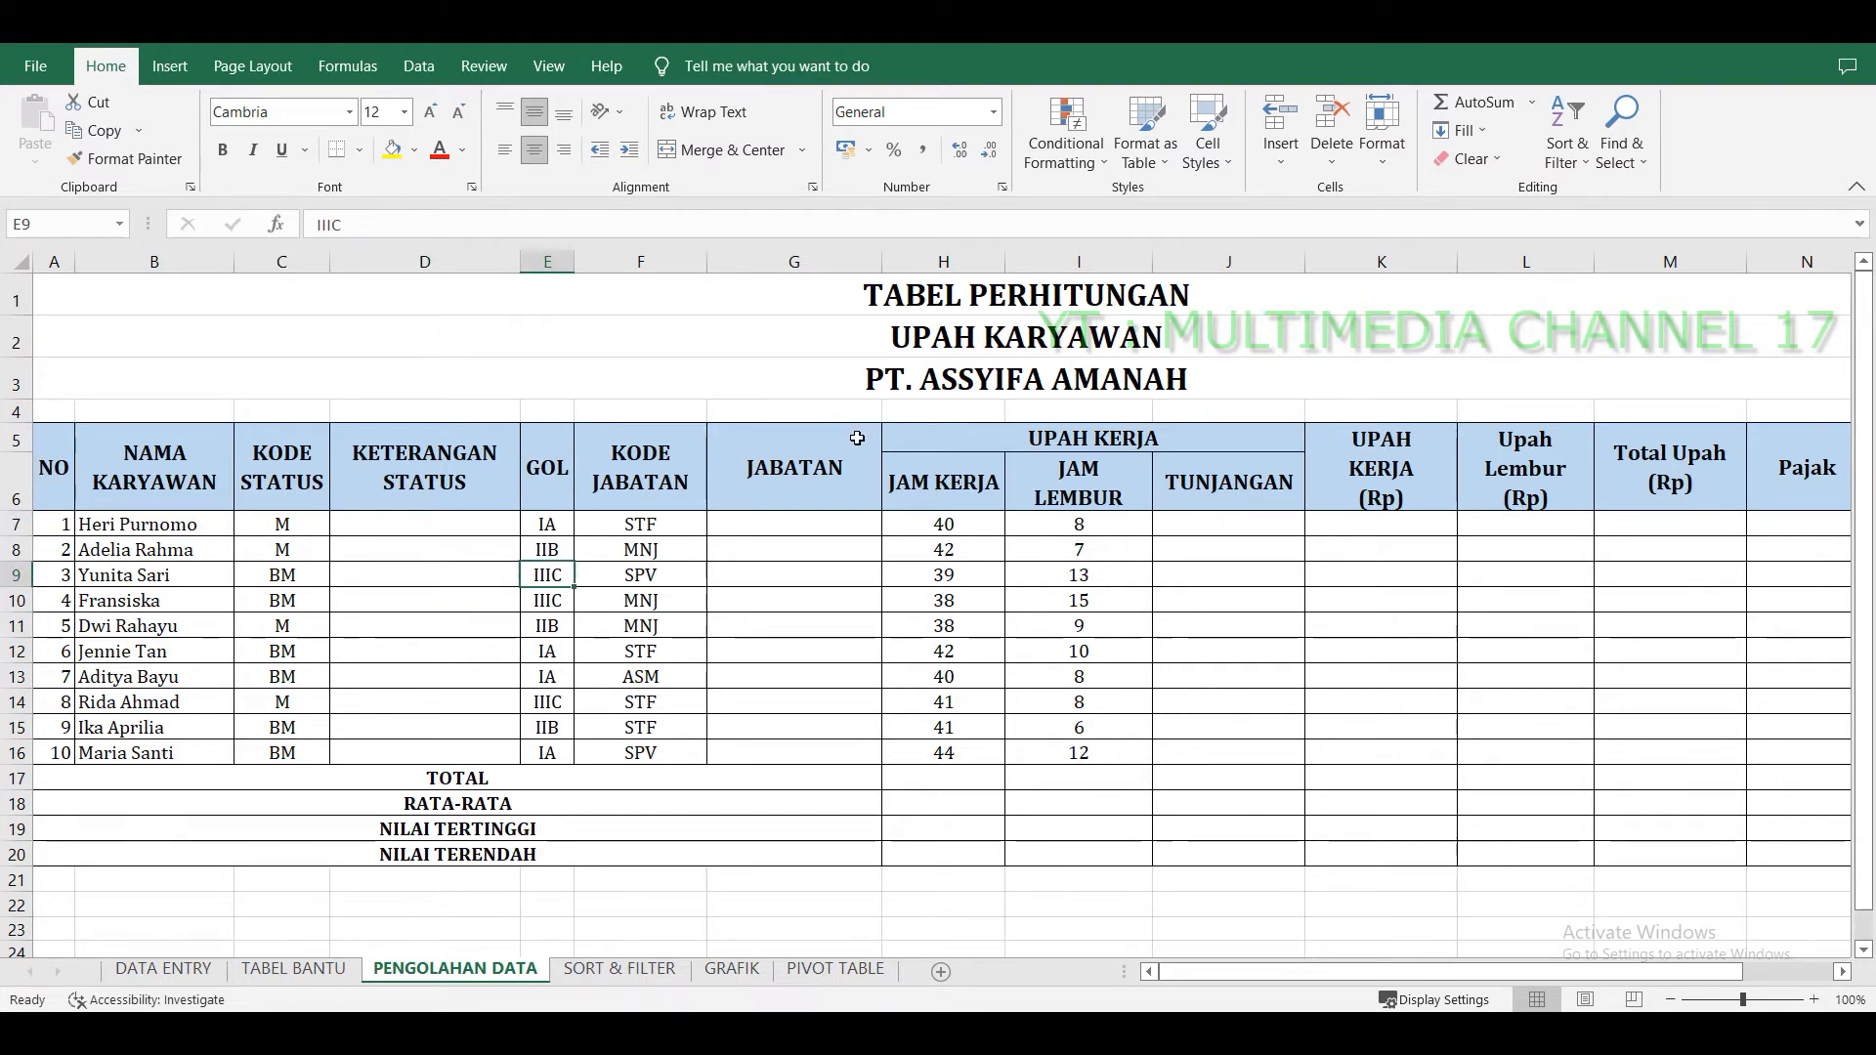
{"action": "left_click", "coordinate": [857, 438]}
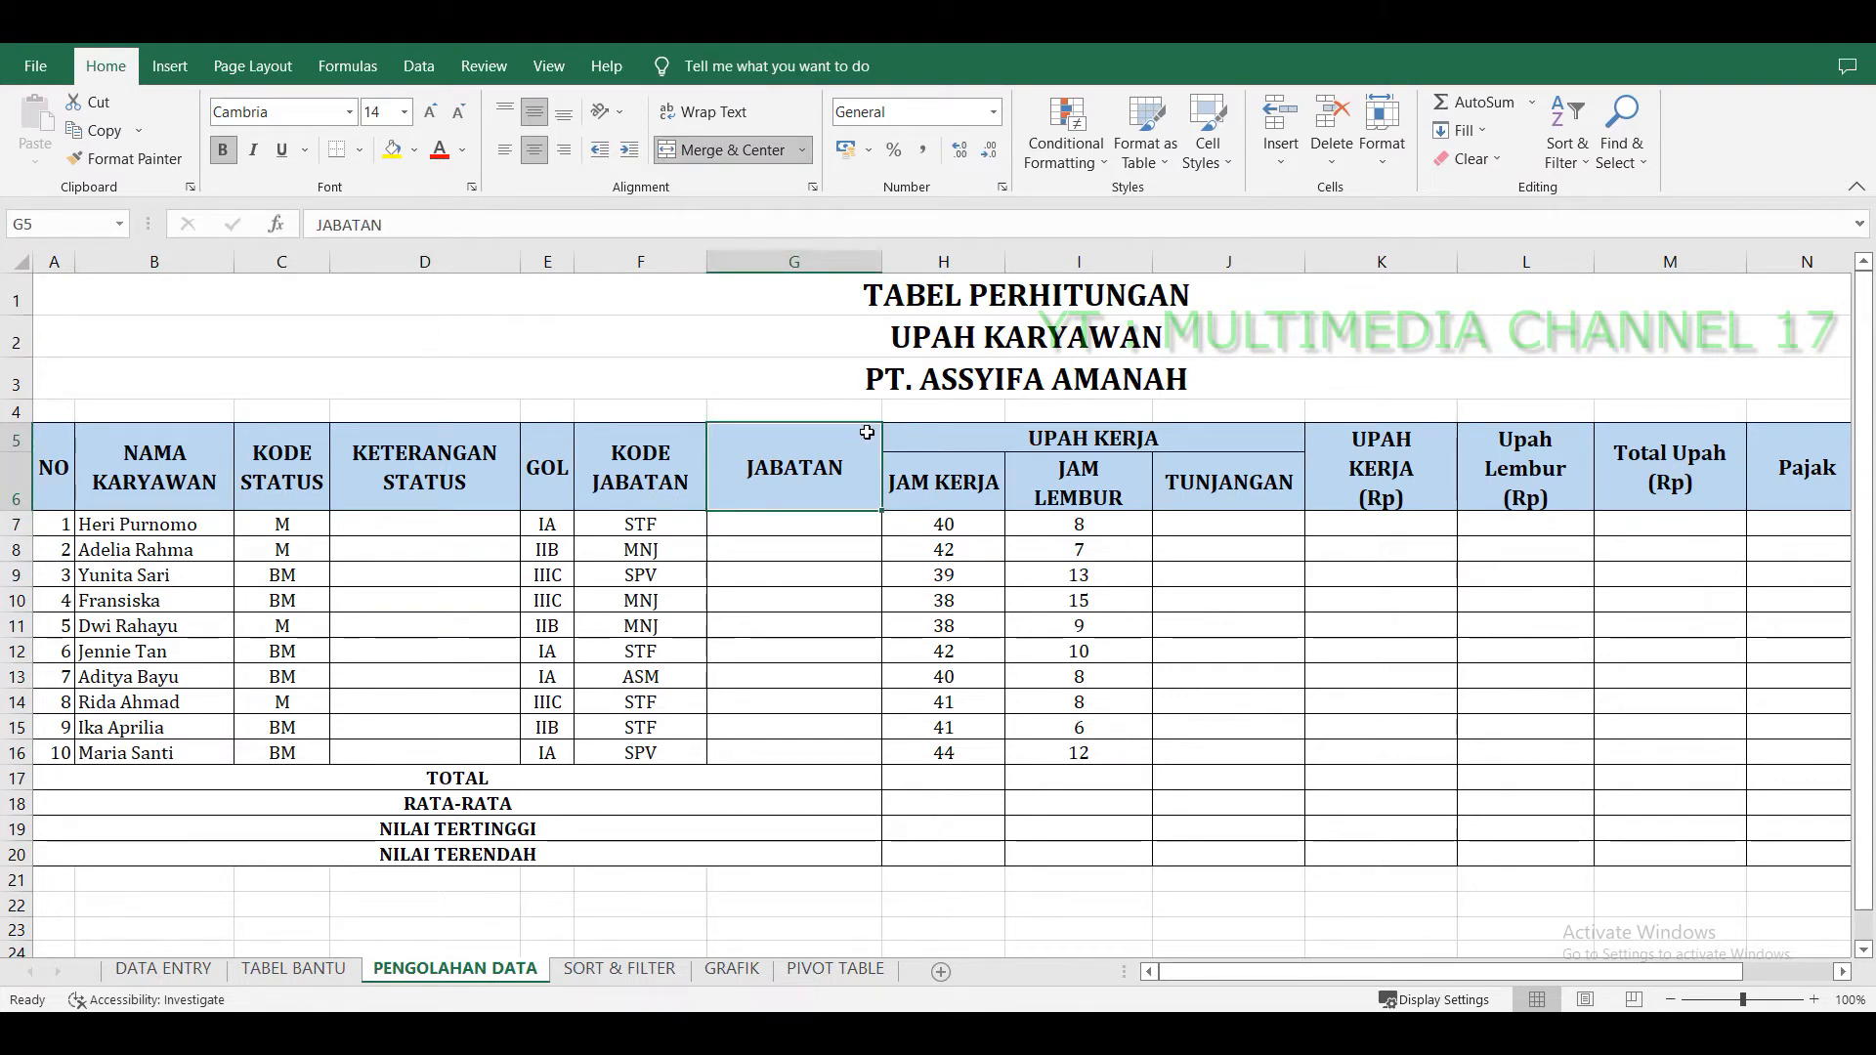
{"action": "left_click", "coordinate": [795, 524]}
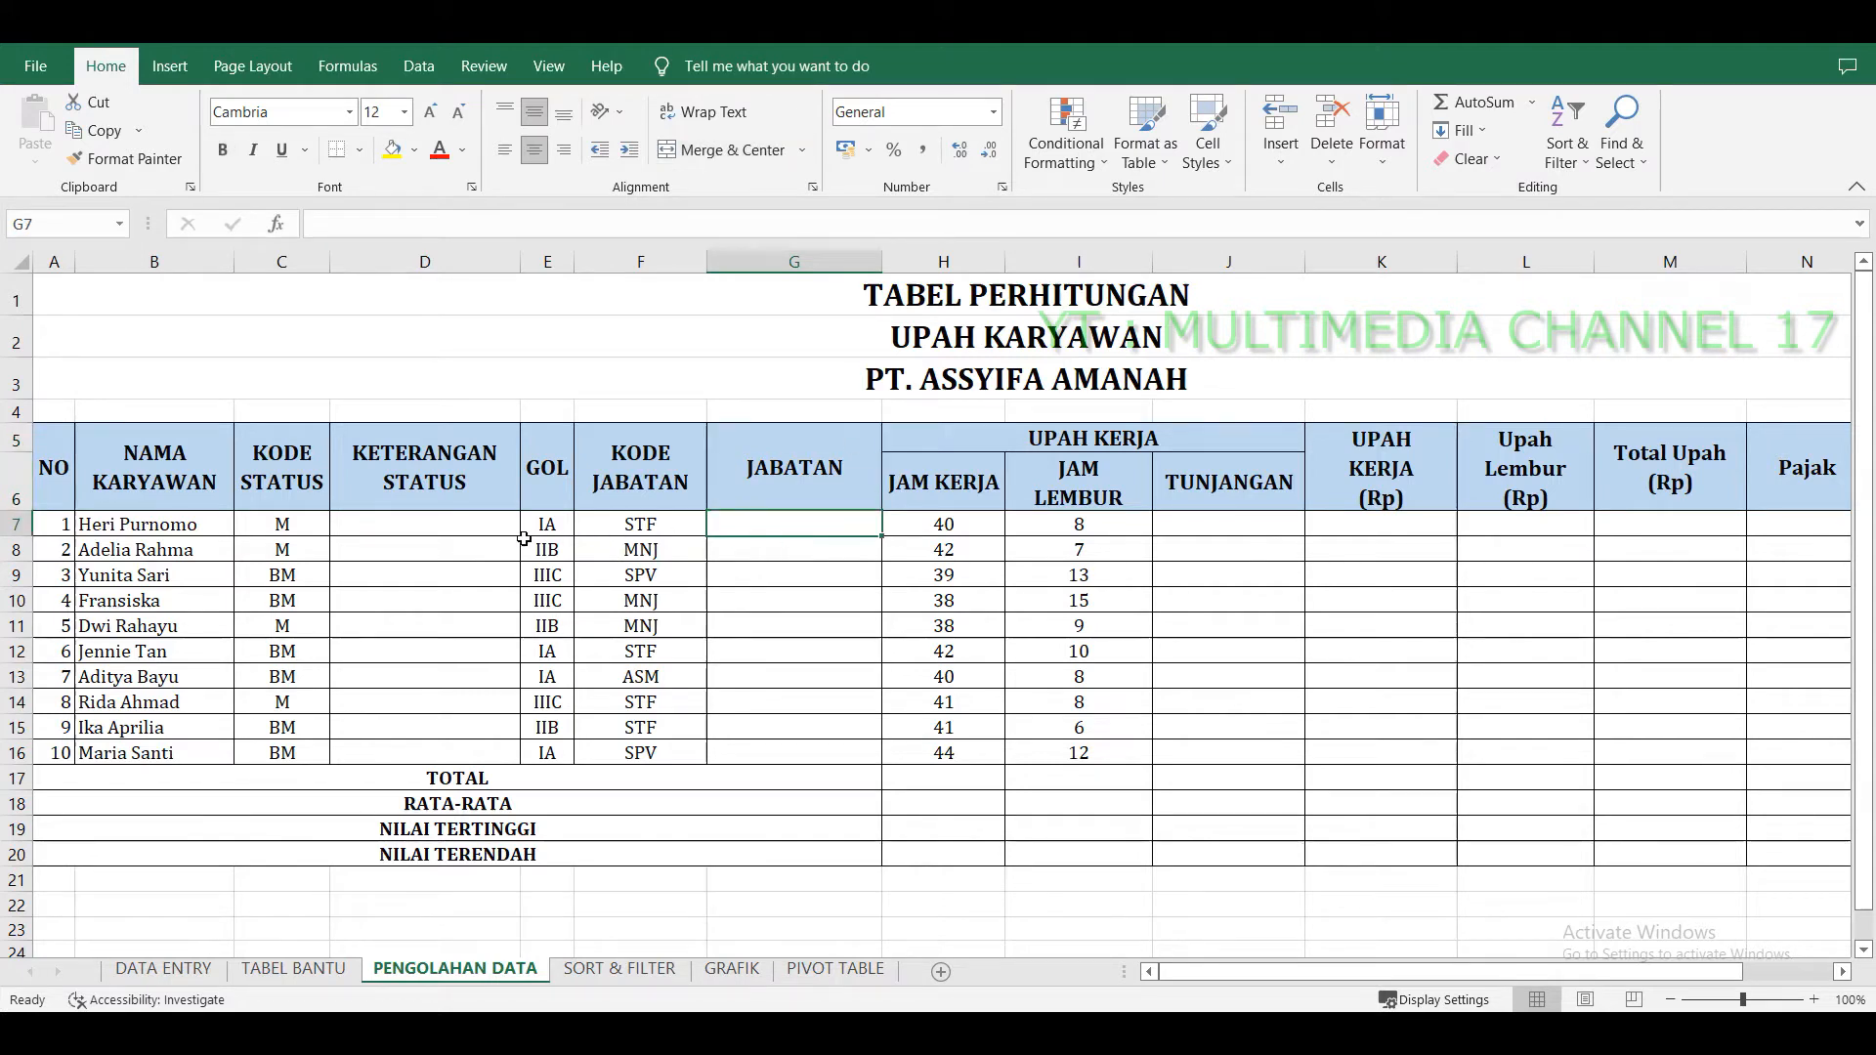
{"action": "left_click", "coordinate": [471, 524]}
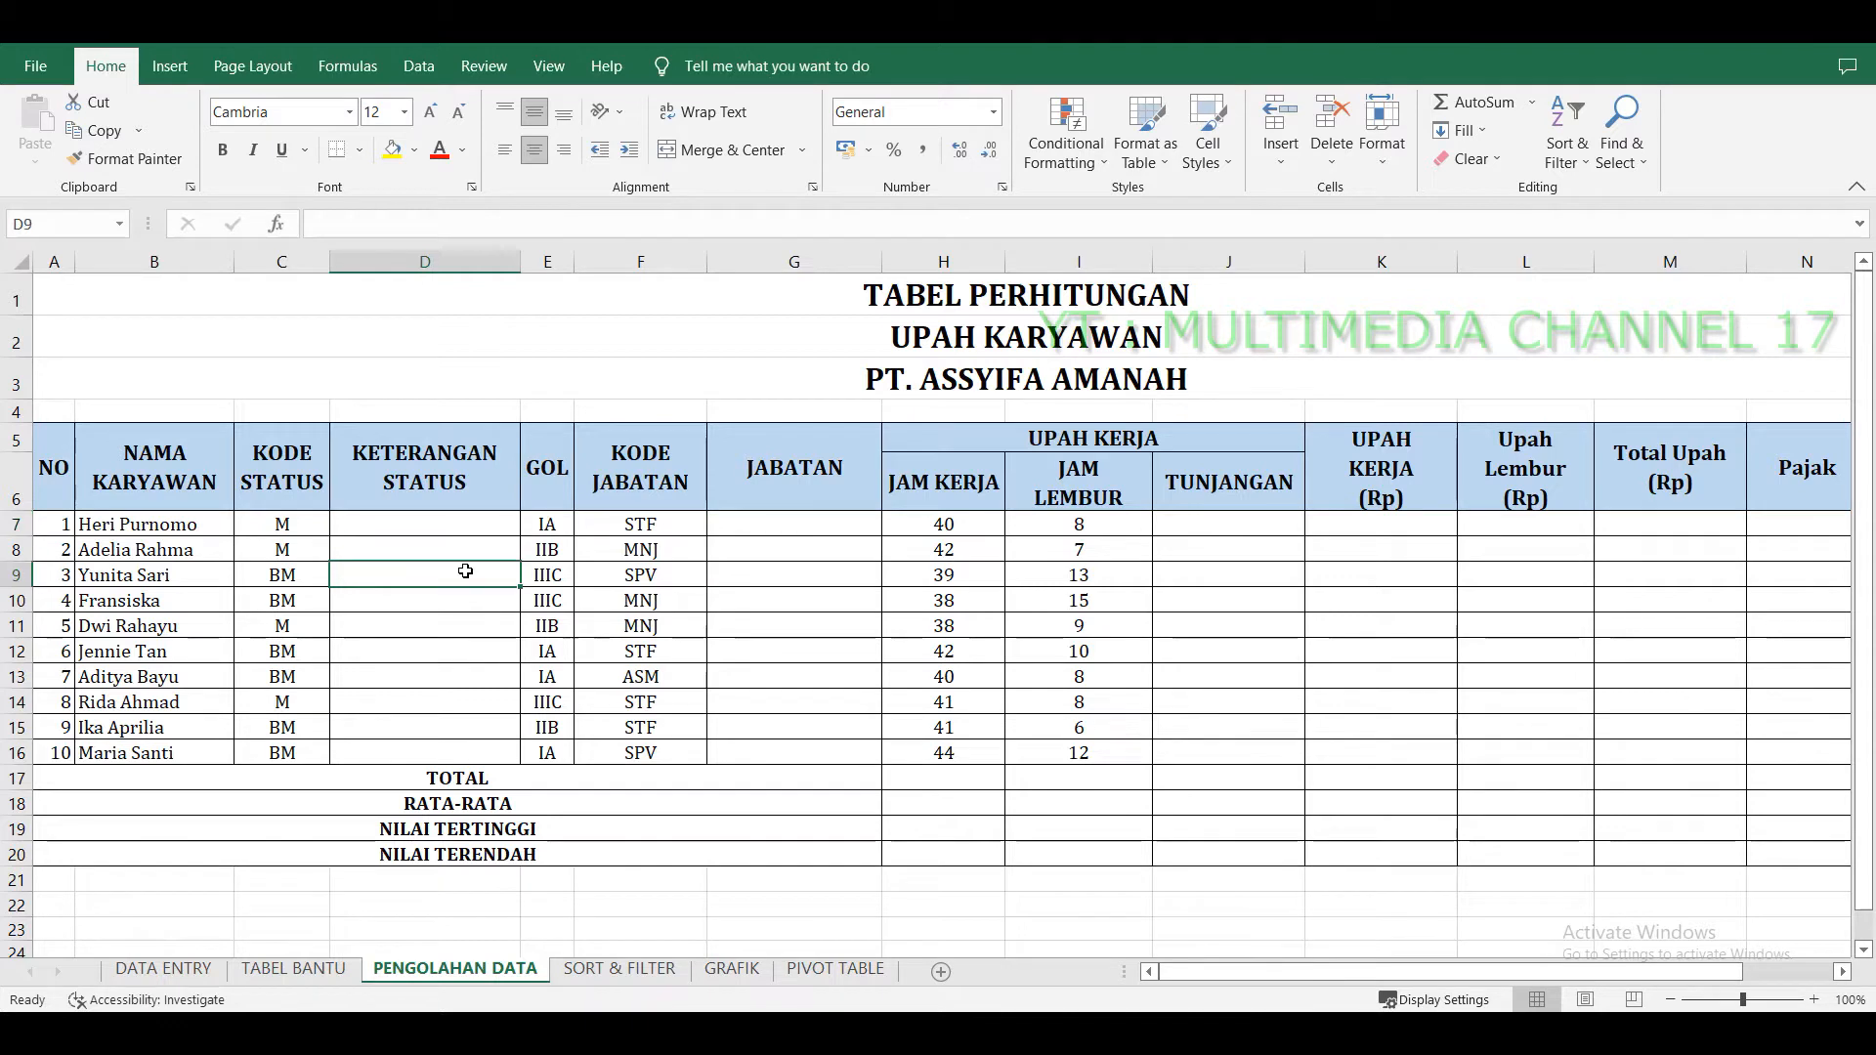
{"action": "left_click", "coordinate": [416, 543]}
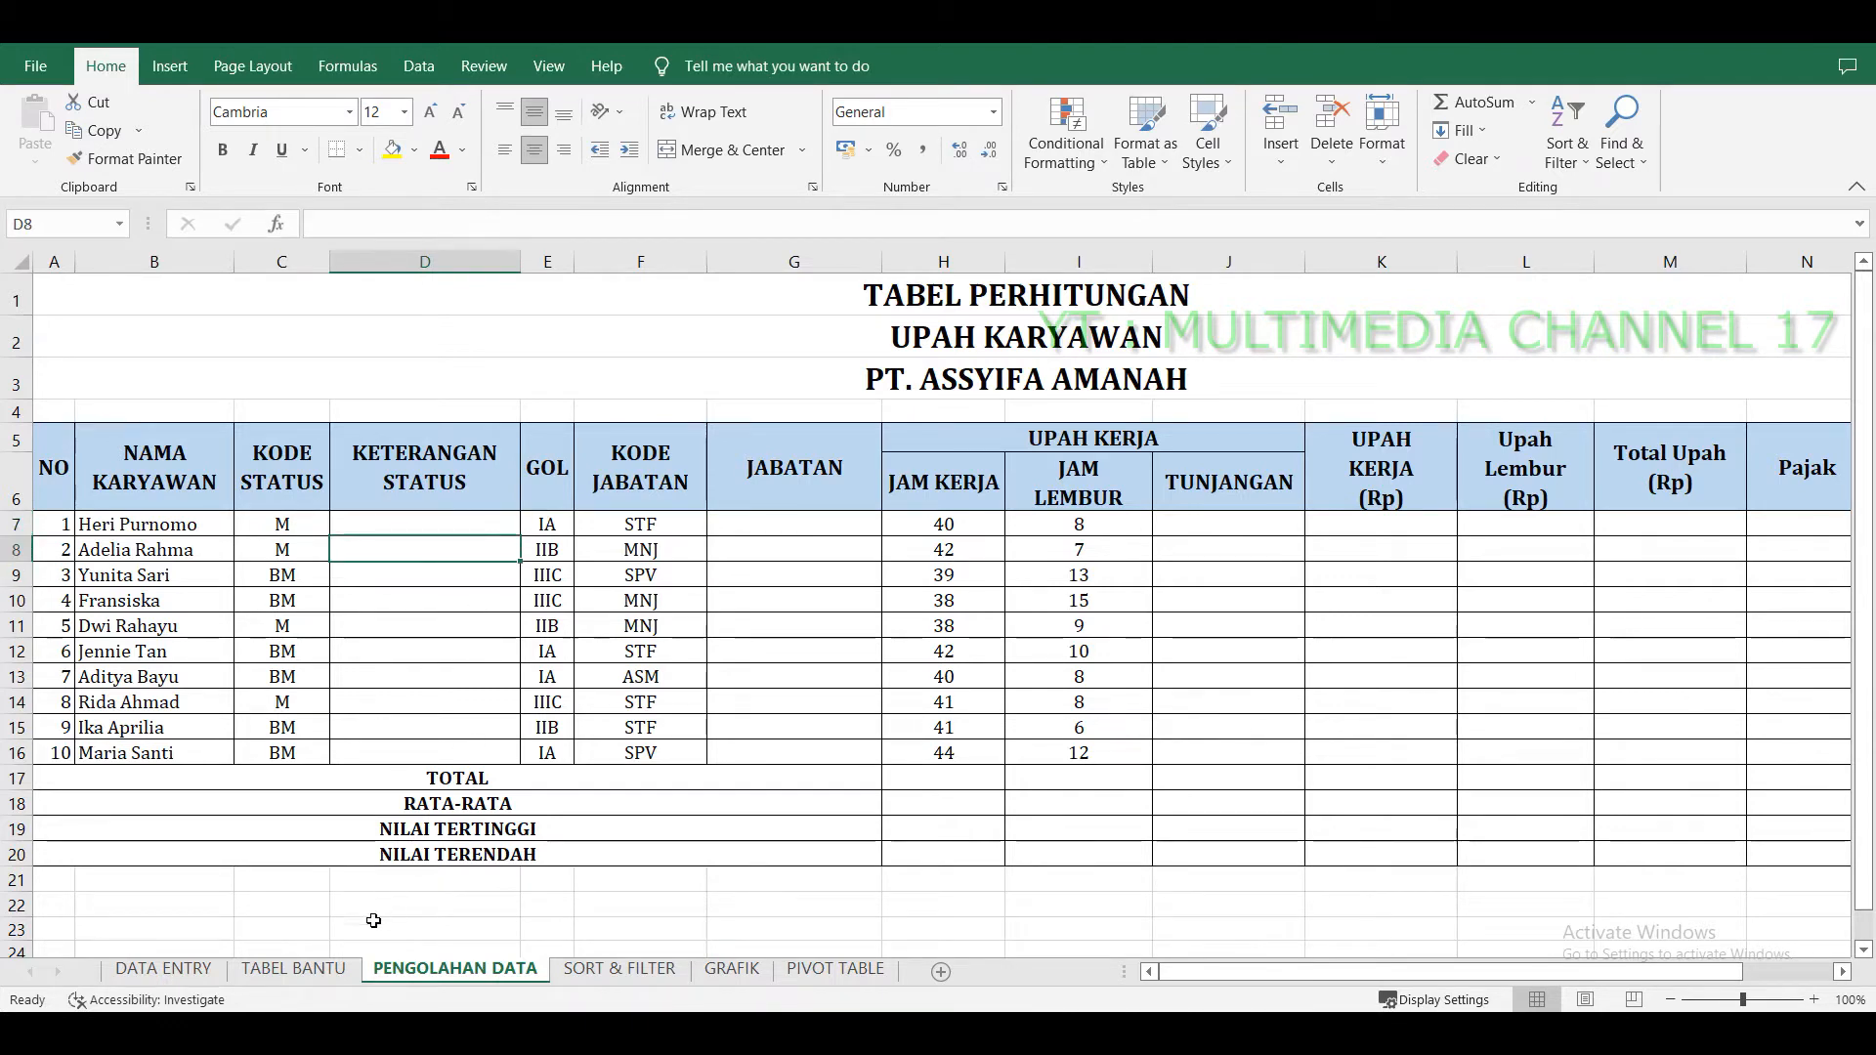
Open the TABEL BANTU sheet and inspect the position allowance table and the tax-by-grade table.
{"action": "left_click", "coordinate": [315, 972]}
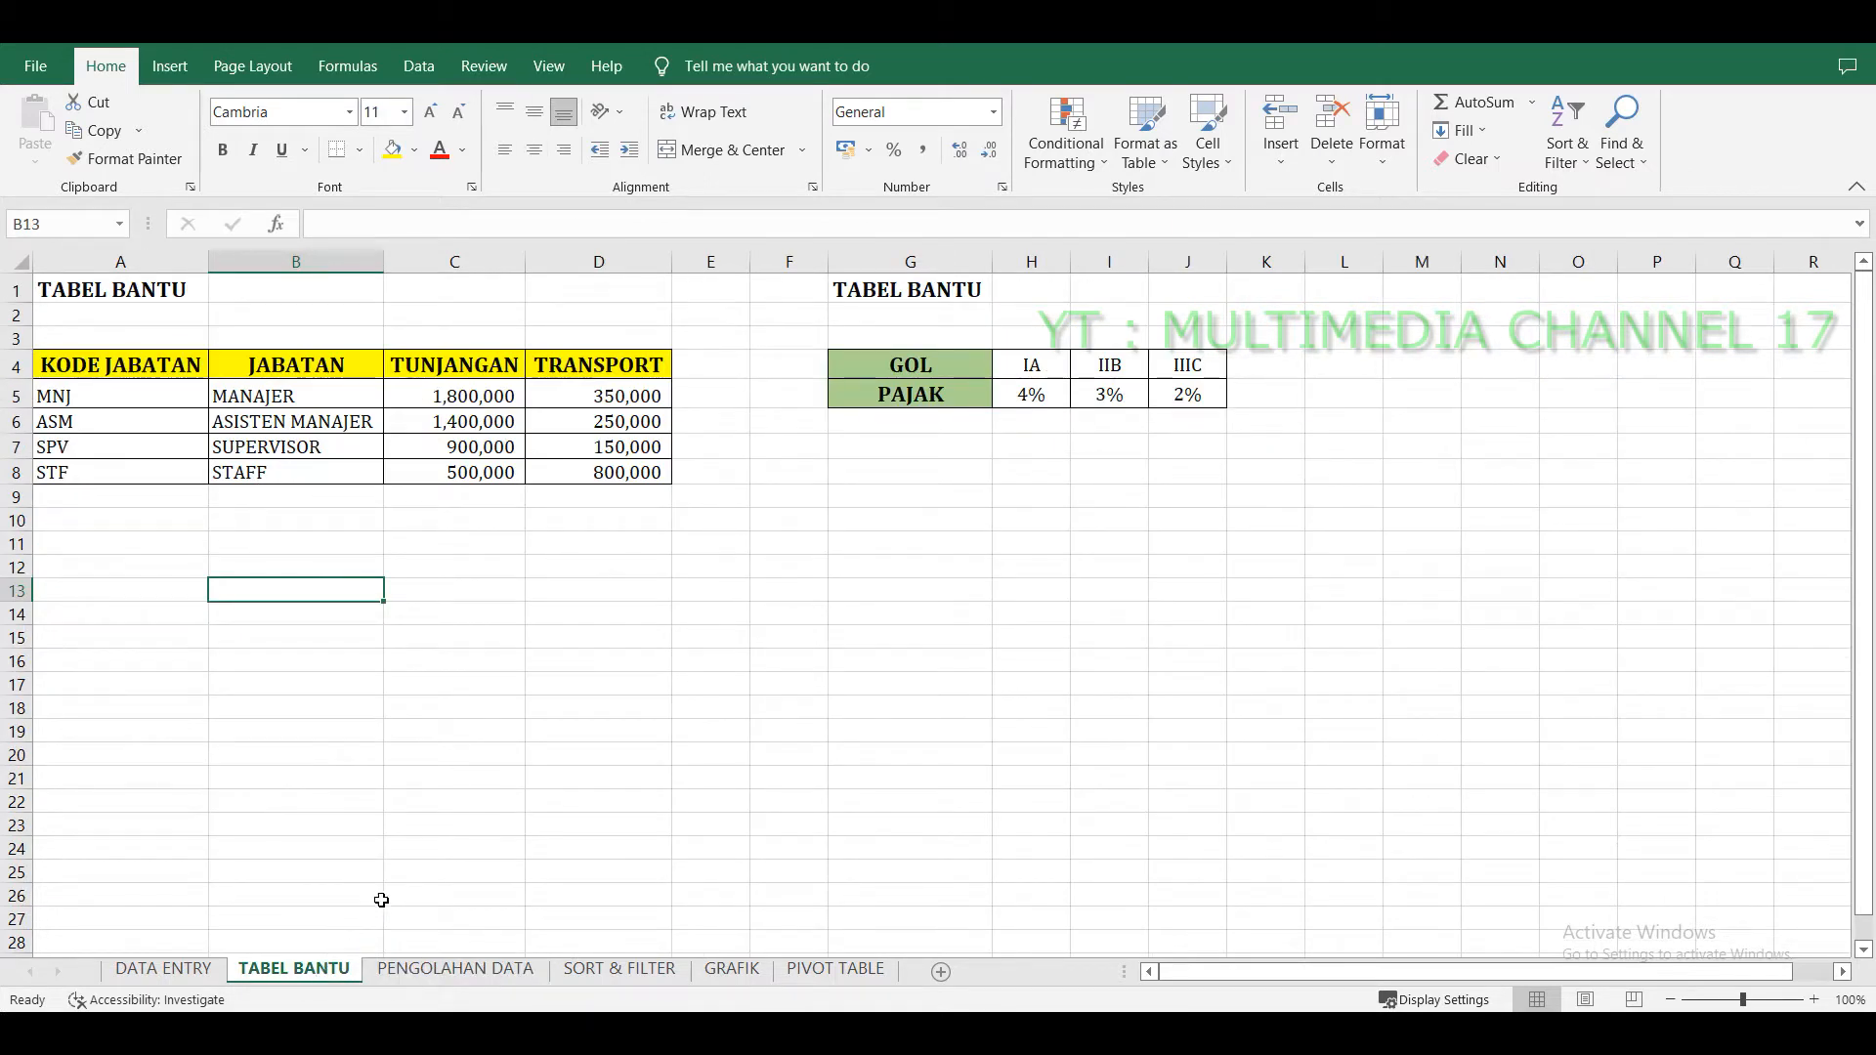
{"action": "left_click", "coordinate": [602, 583]}
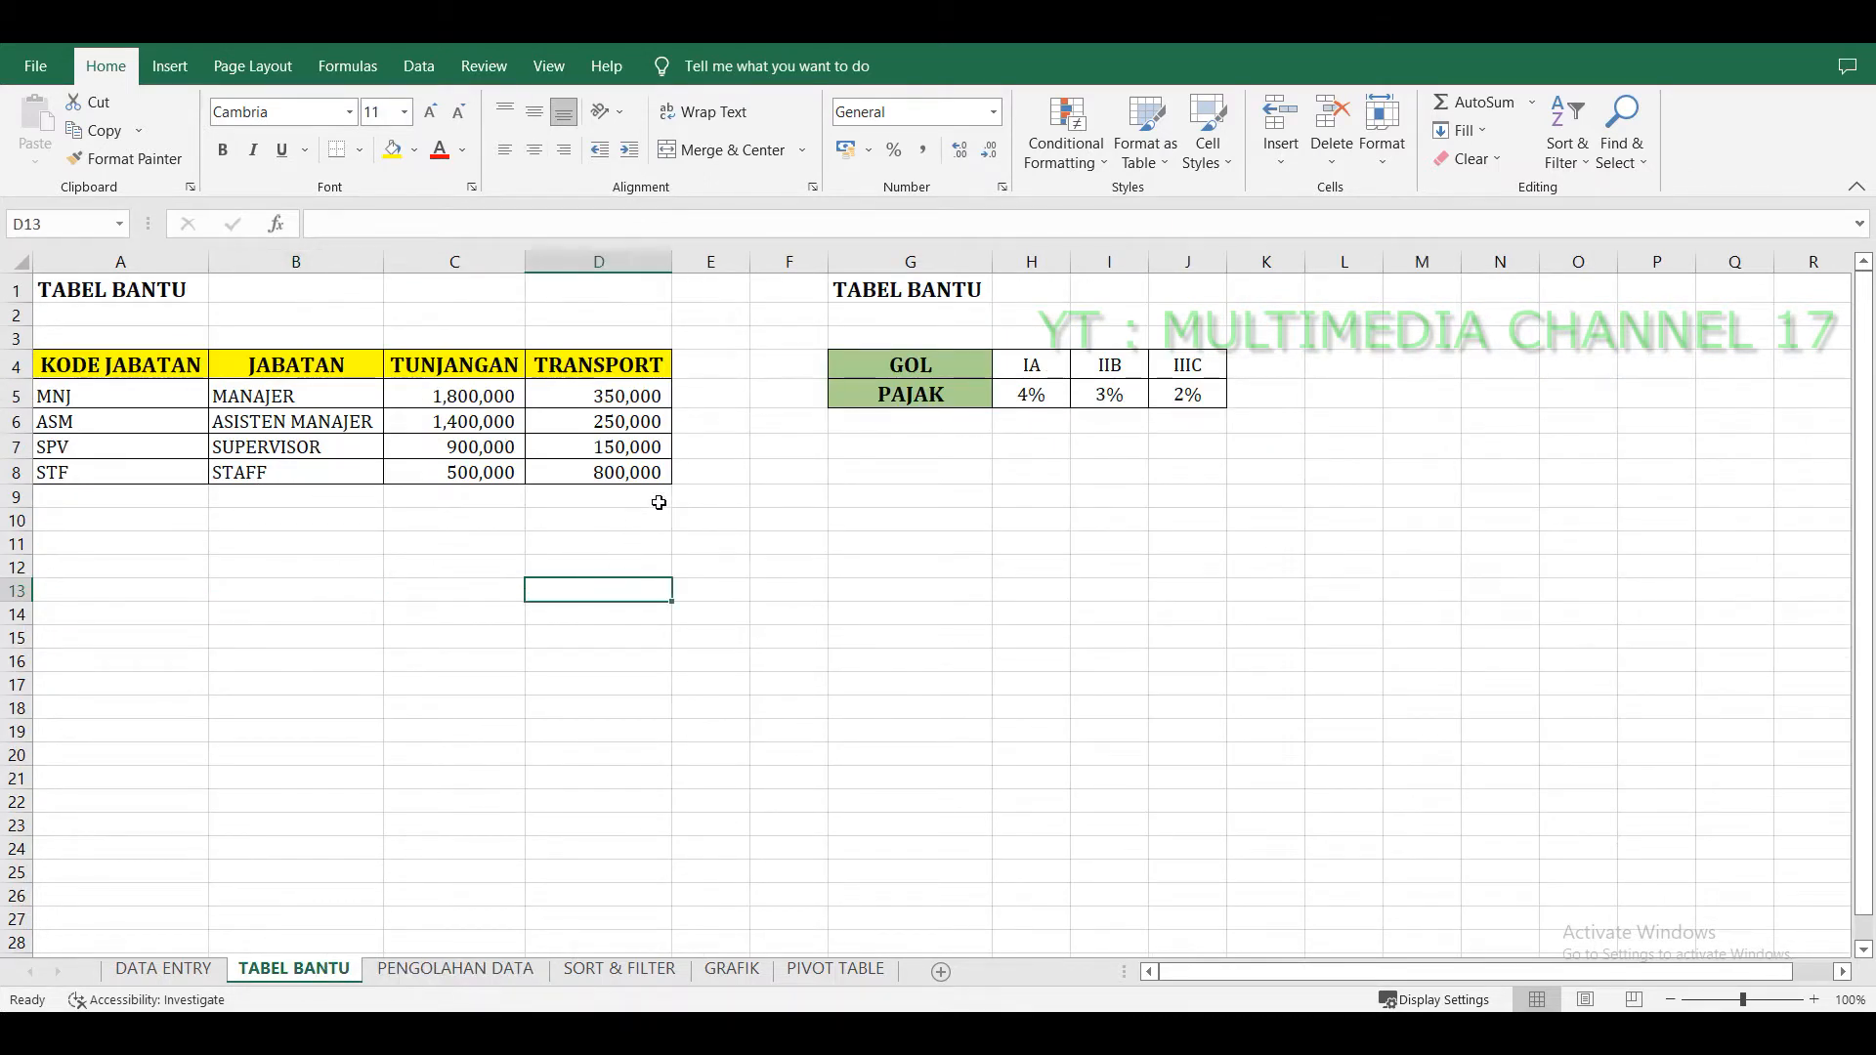
{"action": "left_click", "coordinate": [147, 401]}
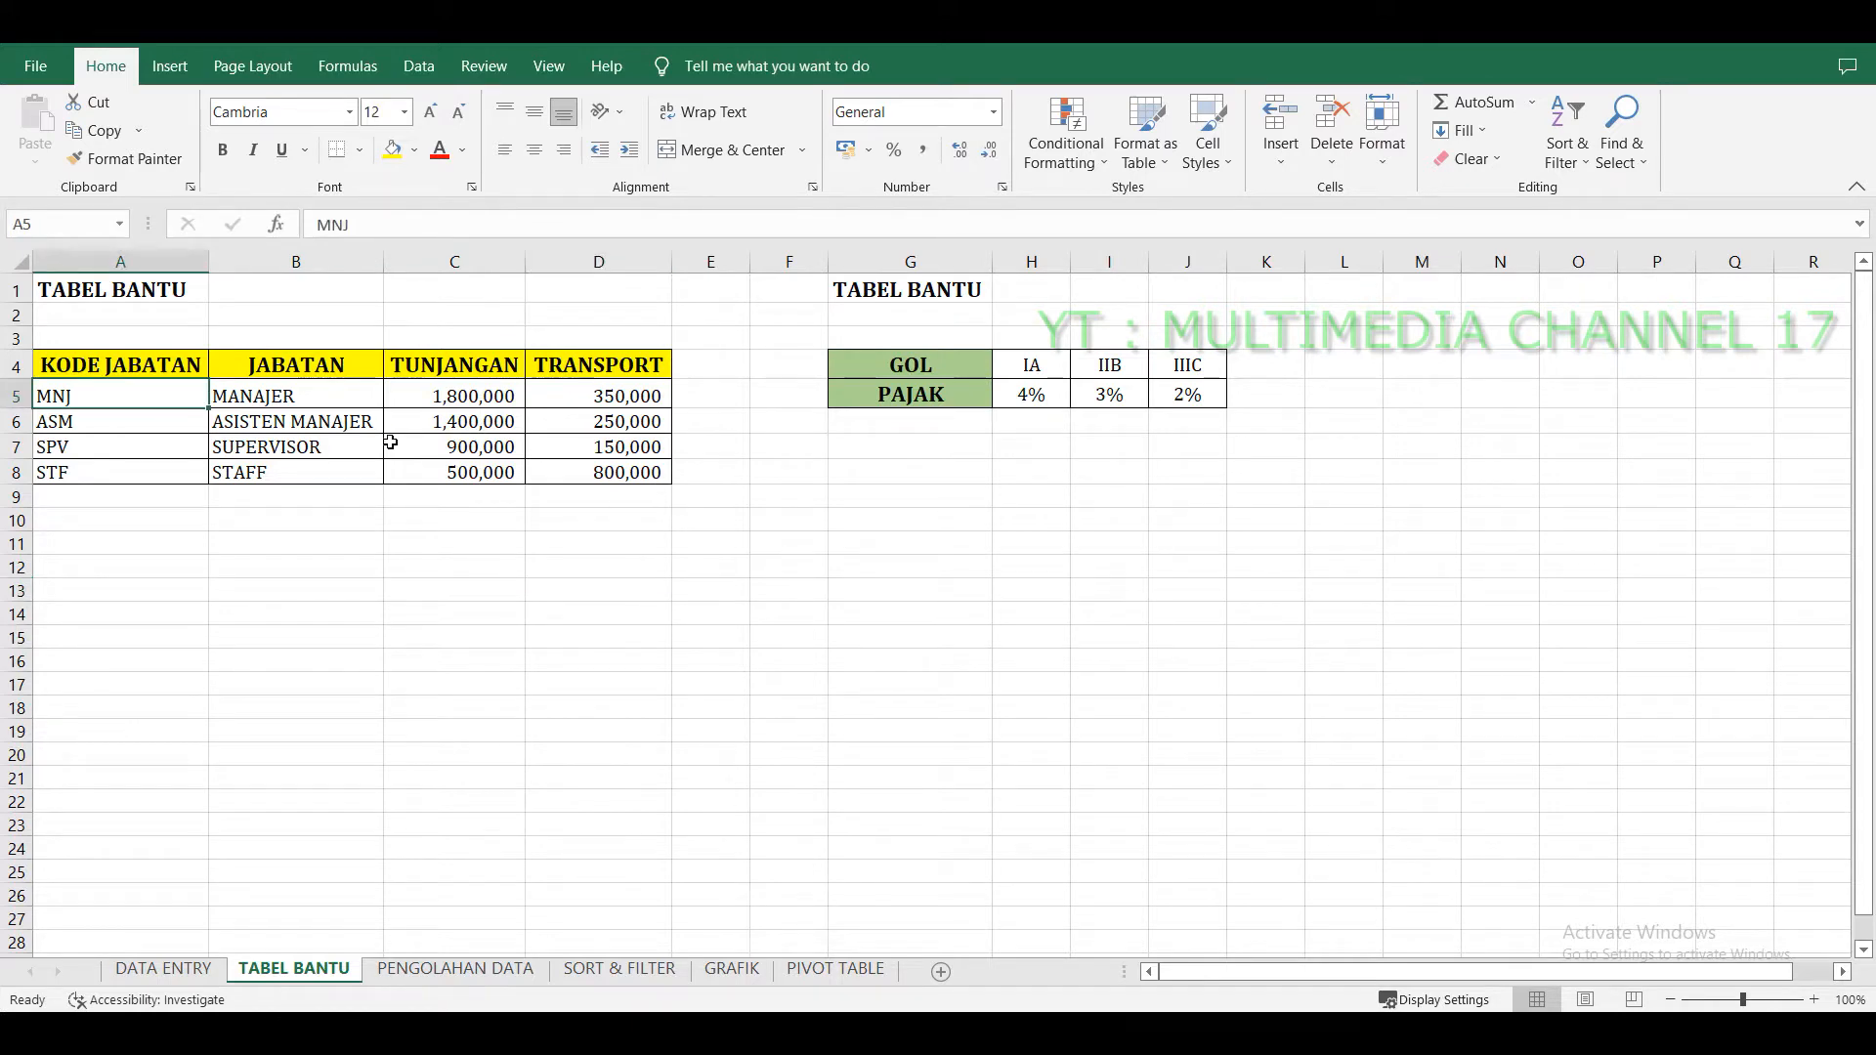
Return to PENGOLAHAN DATA to compare its empty columns with the TABEL BANTU lookup tables.
{"action": "key", "text": "ctrl+Page_Down"}
{"action": "left_click_drag", "start_coordinate": [471, 527], "coordinate": [467, 754]}
{"action": "left_click", "coordinate": [926, 623]}
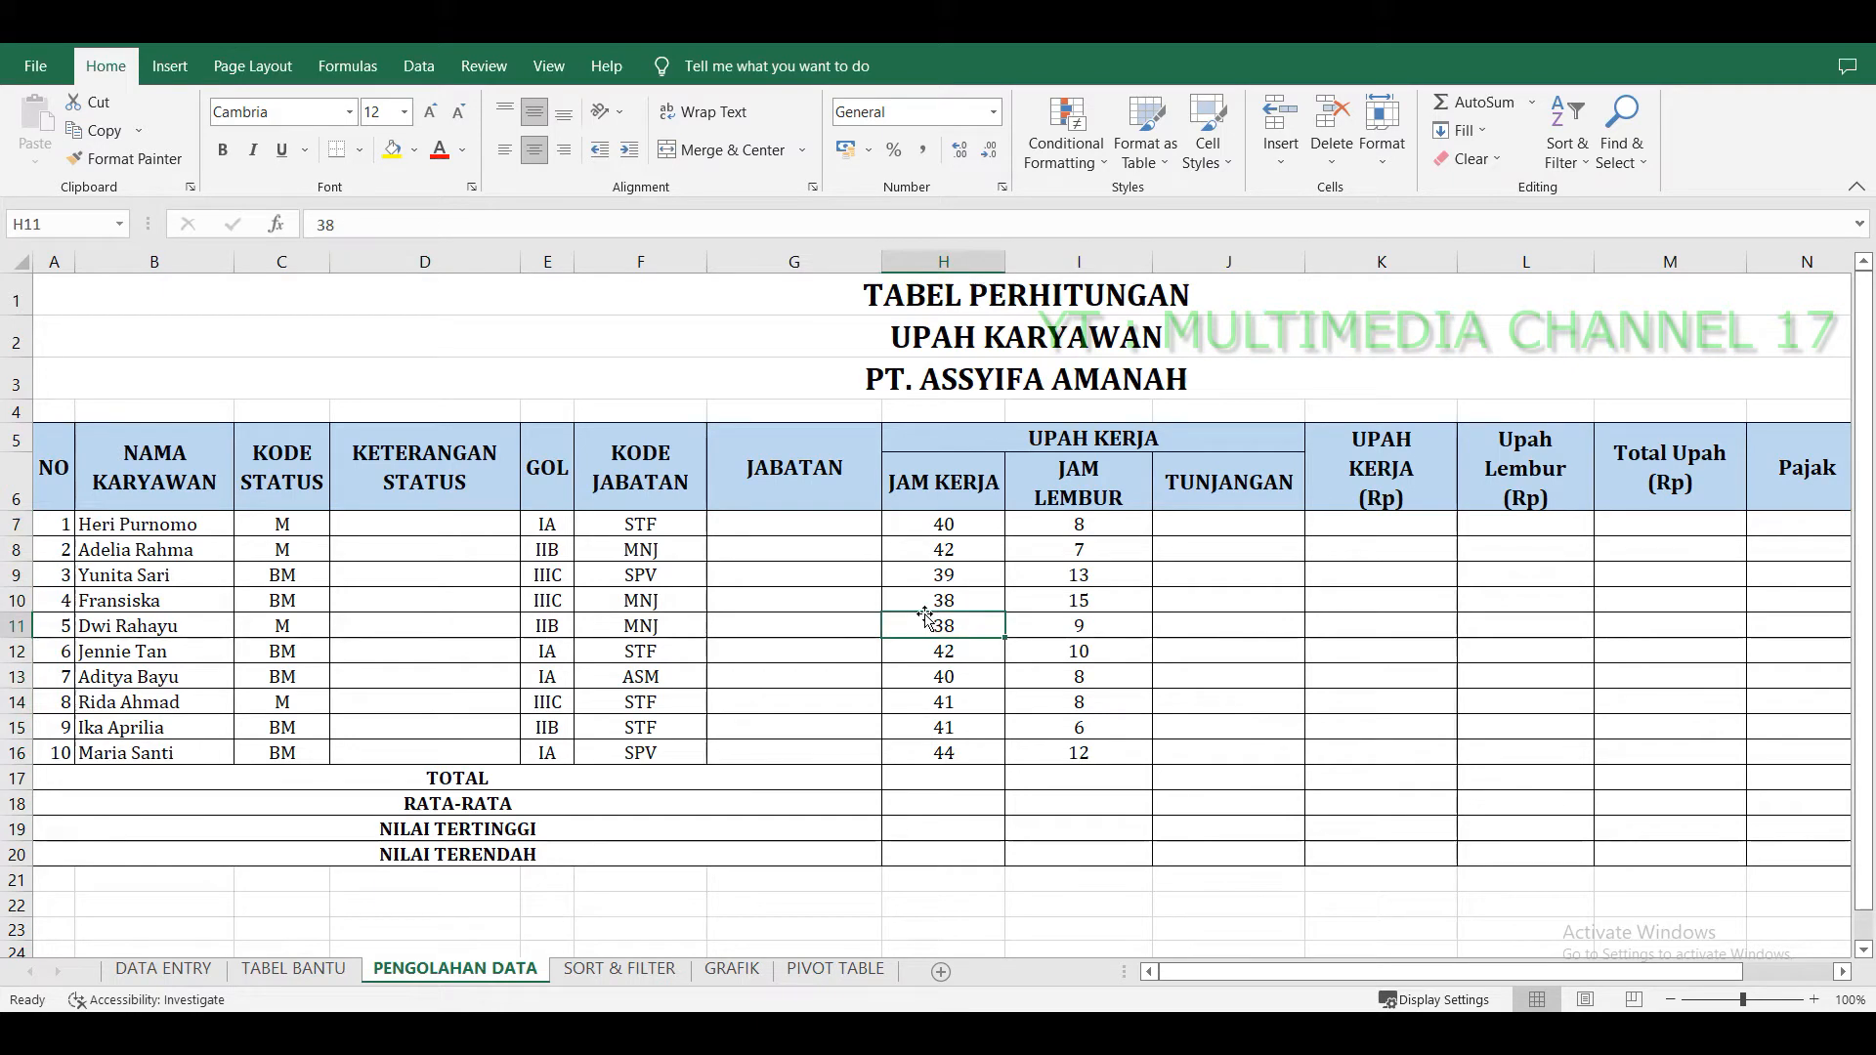
{"action": "left_click_drag", "start_coordinate": [1006, 296], "coordinate": [967, 852]}
{"action": "left_click", "coordinate": [965, 755]}
{"action": "left_click", "coordinate": [422, 524]}
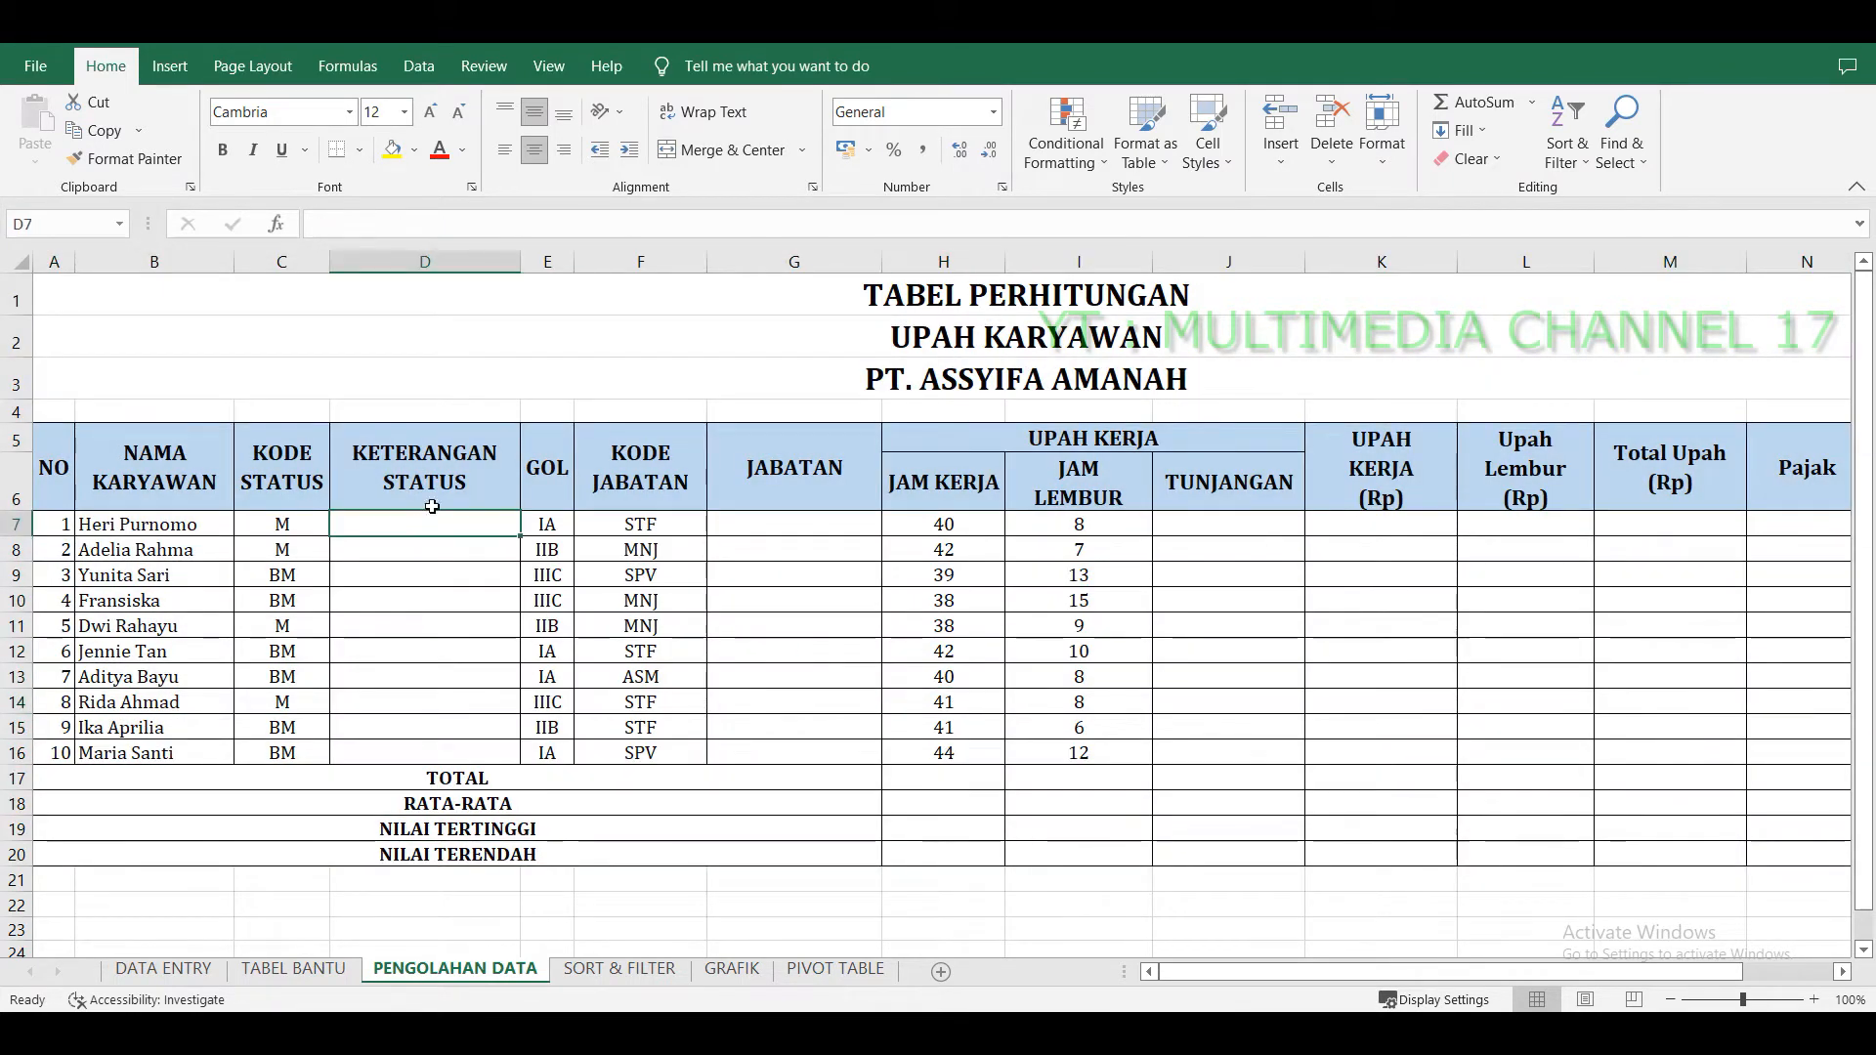
{"action": "left_click", "coordinate": [282, 532]}
{"action": "left_click", "coordinate": [413, 521]}
{"action": "left_click", "coordinate": [305, 533]}
{"action": "left_click", "coordinate": [381, 531]}
{"action": "scroll", "coordinate": [486, 674], "scroll_direction": "down", "scroll_amount": 3}
{"action": "left_click", "coordinate": [293, 968]}
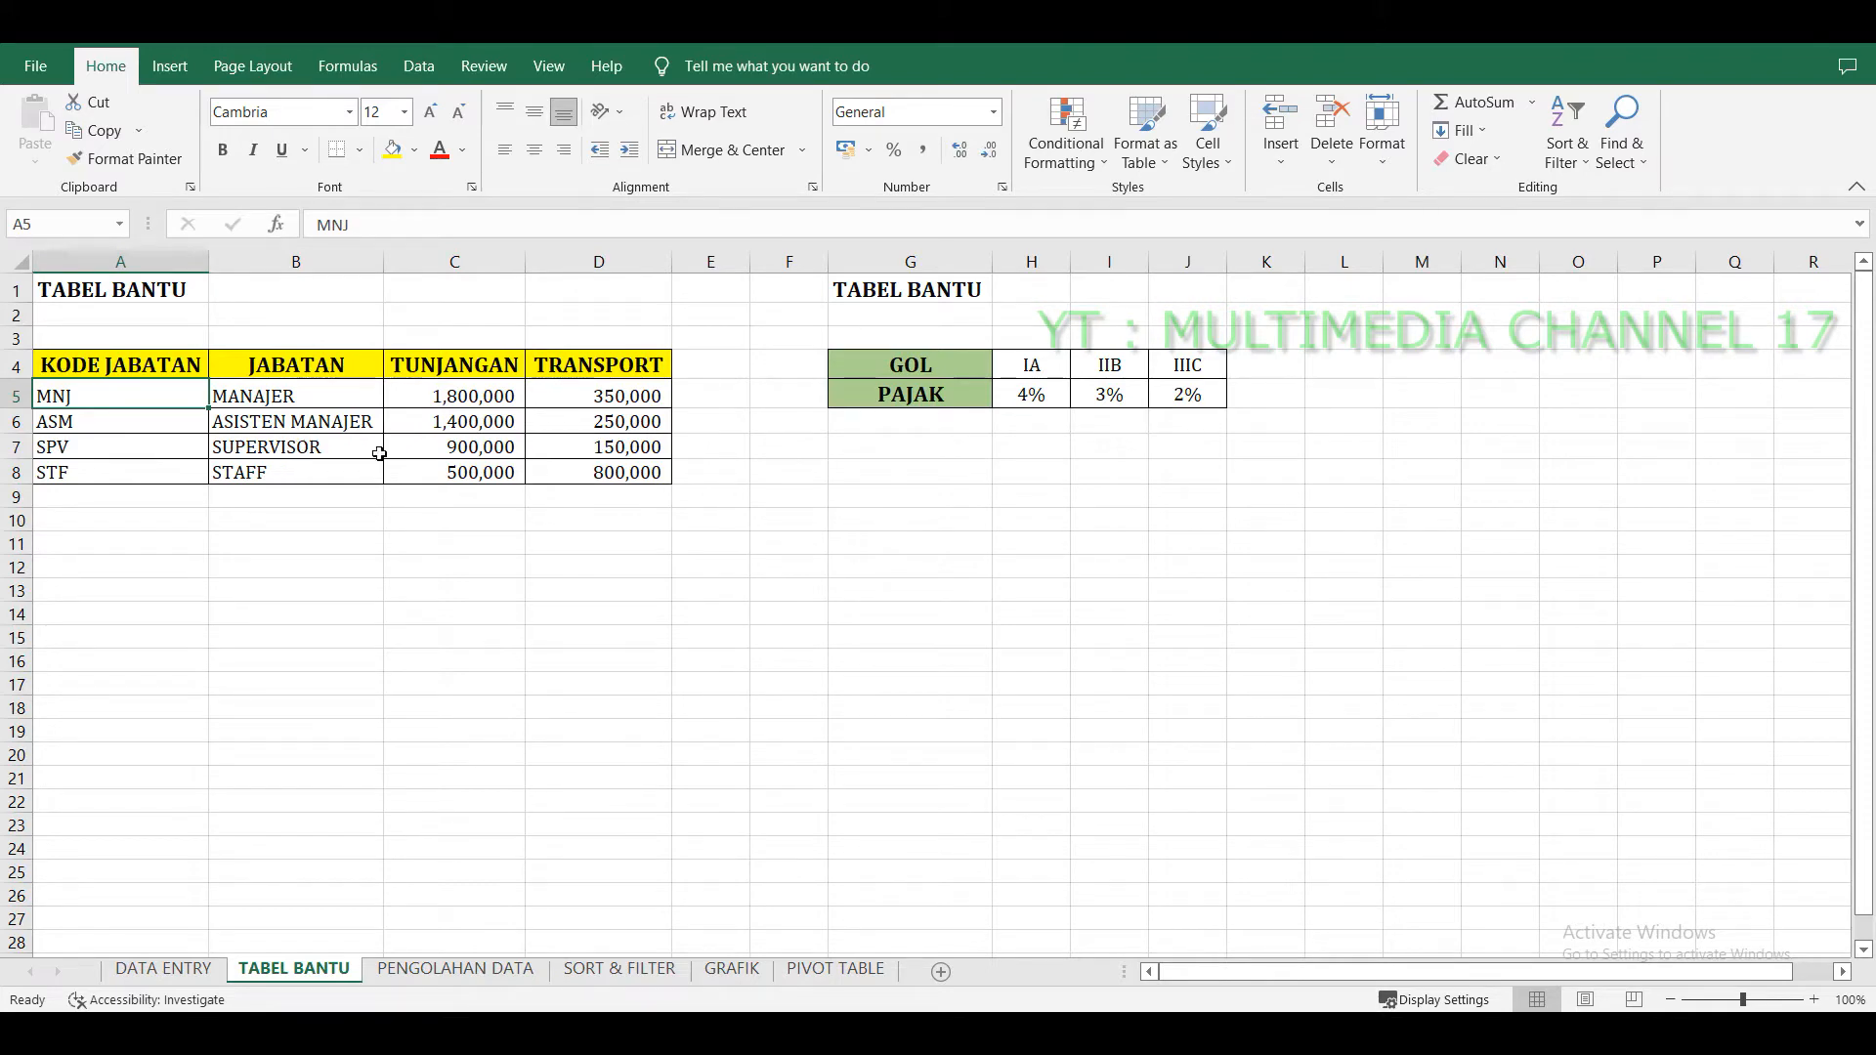
Open the PENGOLAHAN DATA sheet and enter the note M=MENIKAH in cell C23 below the table.
{"action": "left_click", "coordinate": [455, 968]}
{"action": "scroll", "coordinate": [527, 708], "scroll_direction": "up", "scroll_amount": 4}
{"action": "scroll", "coordinate": [436, 766], "scroll_direction": "down", "scroll_amount": 2}
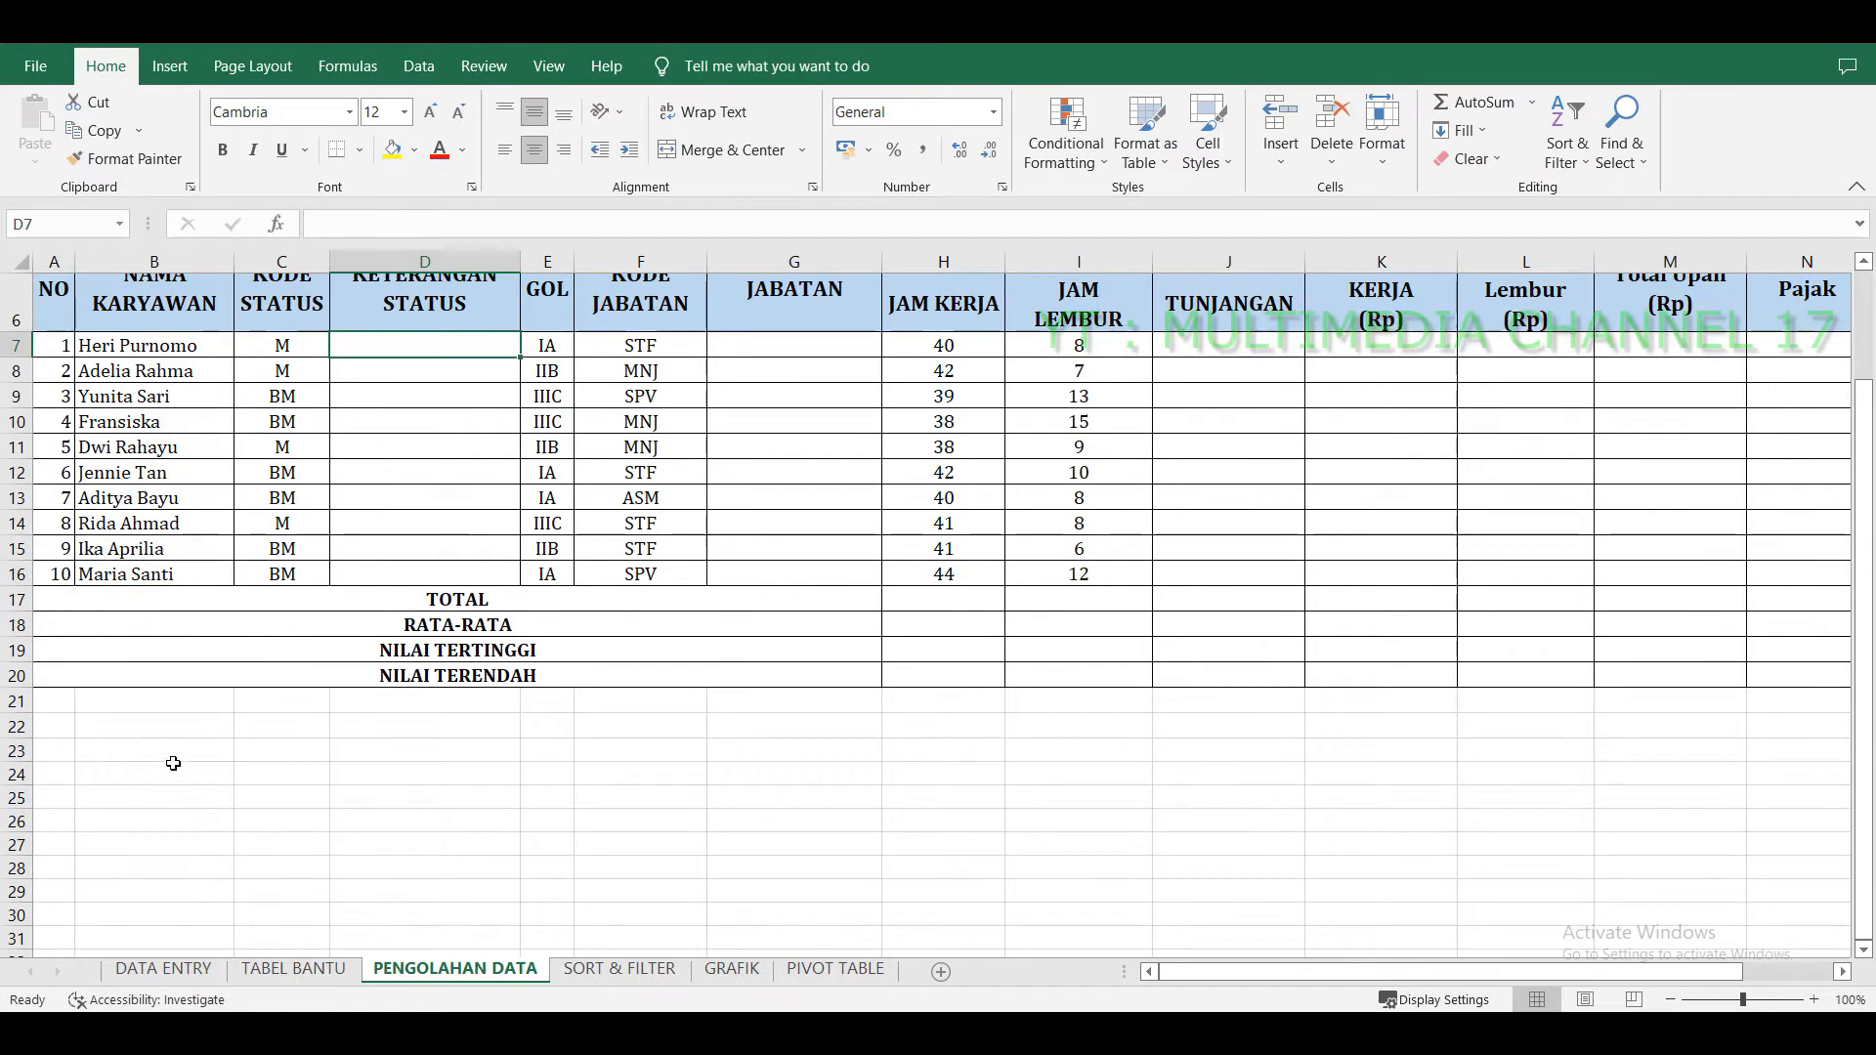
{"action": "left_click", "coordinate": [309, 757]}
{"action": "scroll", "coordinate": [482, 781], "scroll_direction": "up", "scroll_amount": 2}
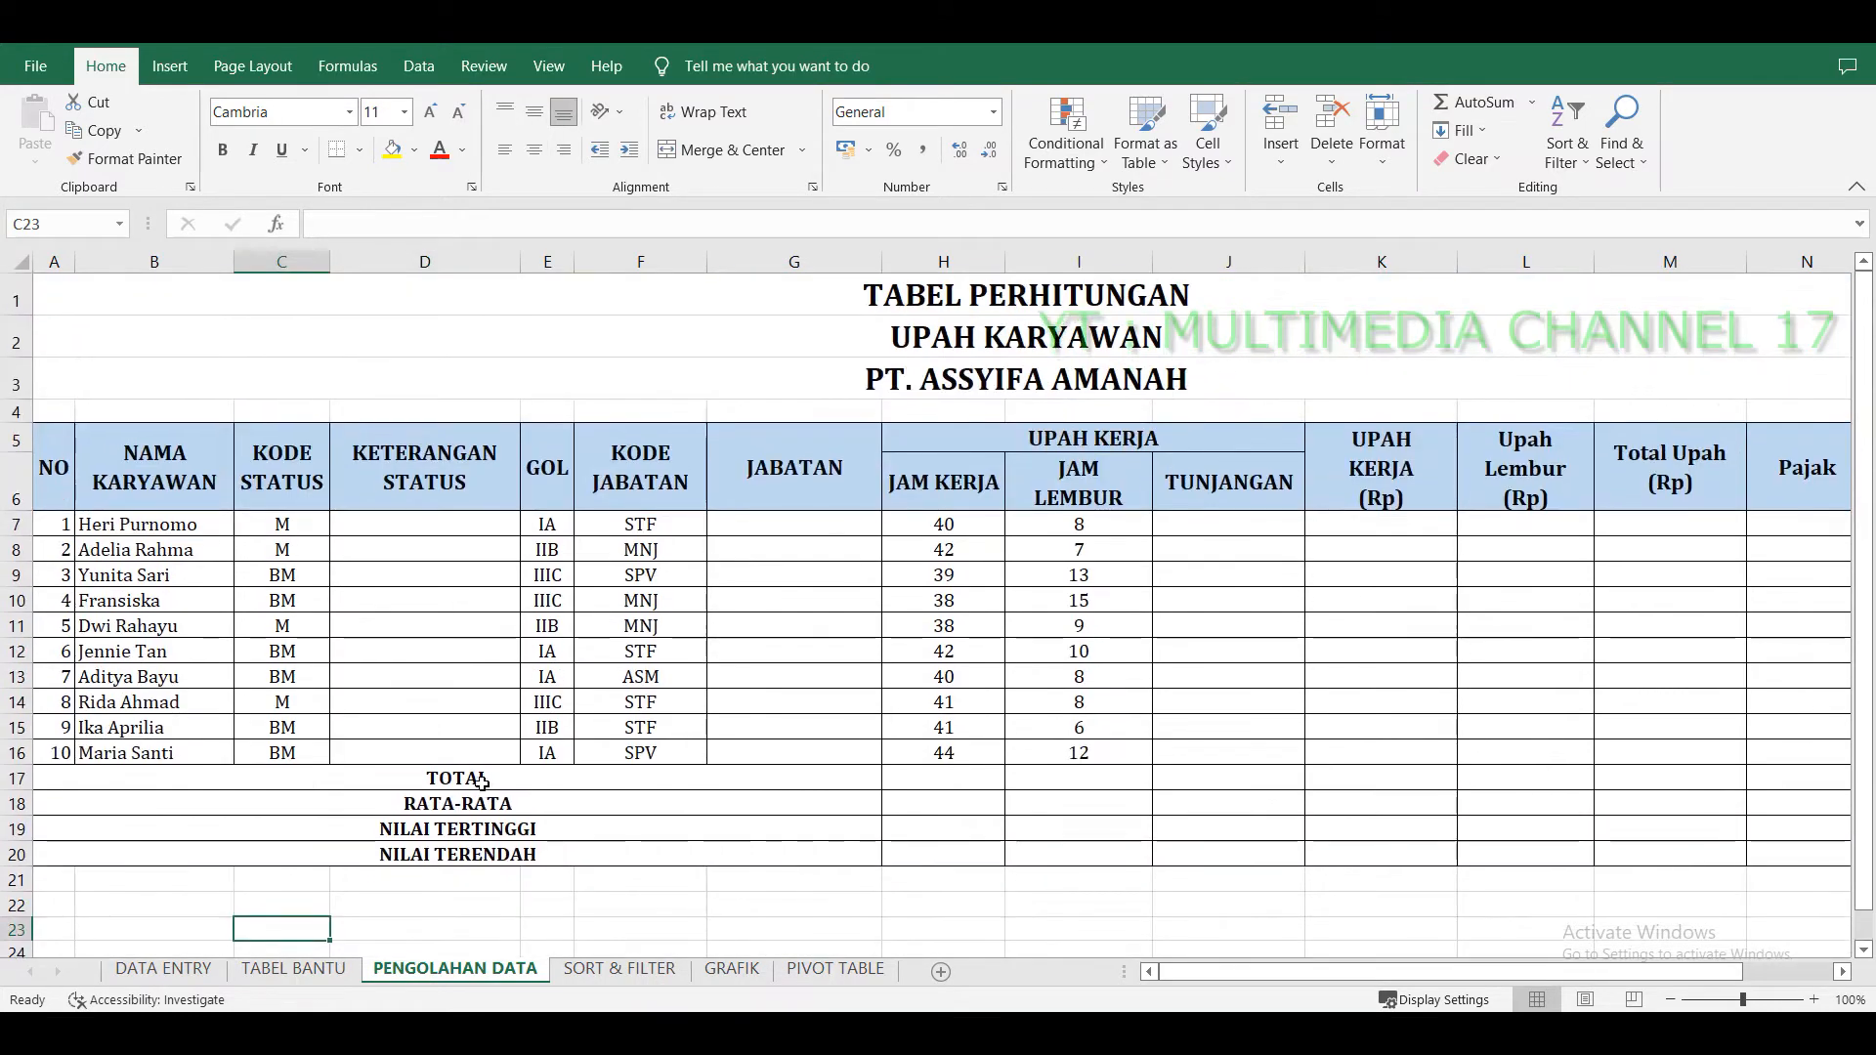
{"action": "type", "text": "M"}
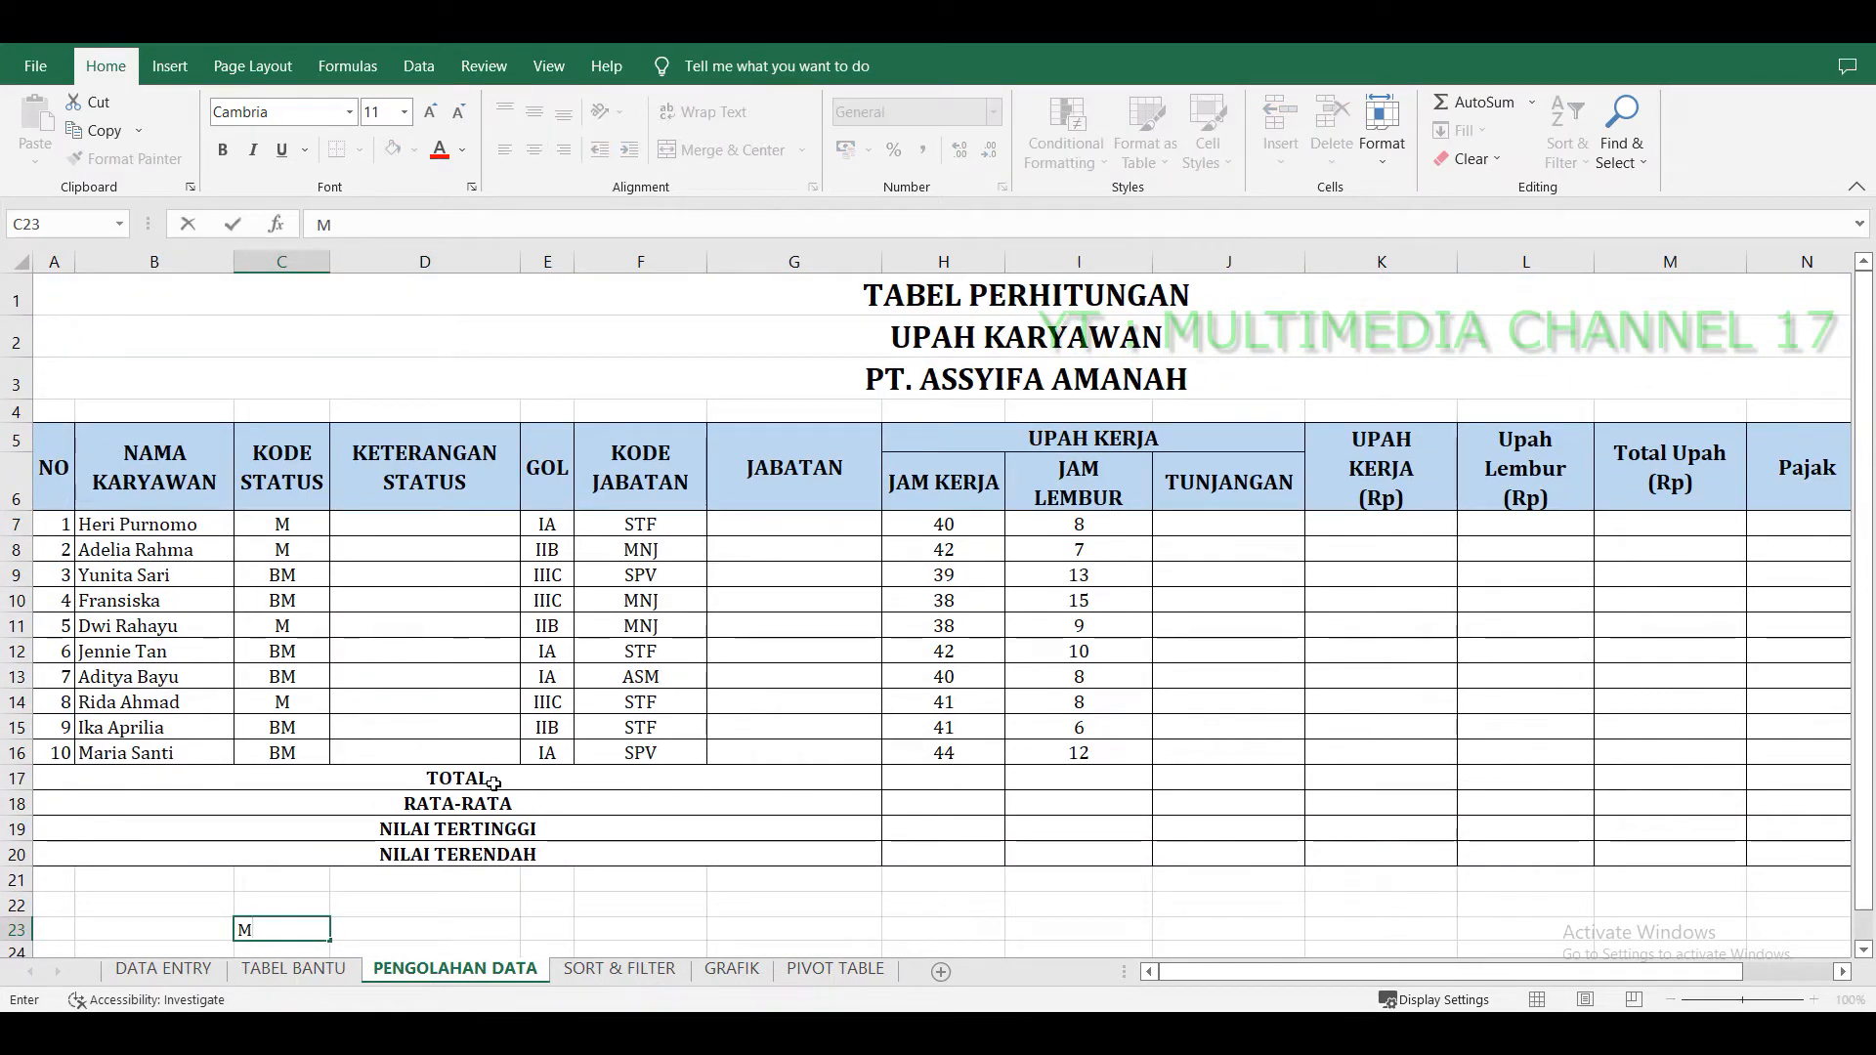
{"action": "type", "text": "=MENIKAH"}
{"action": "key", "text": "Return"}
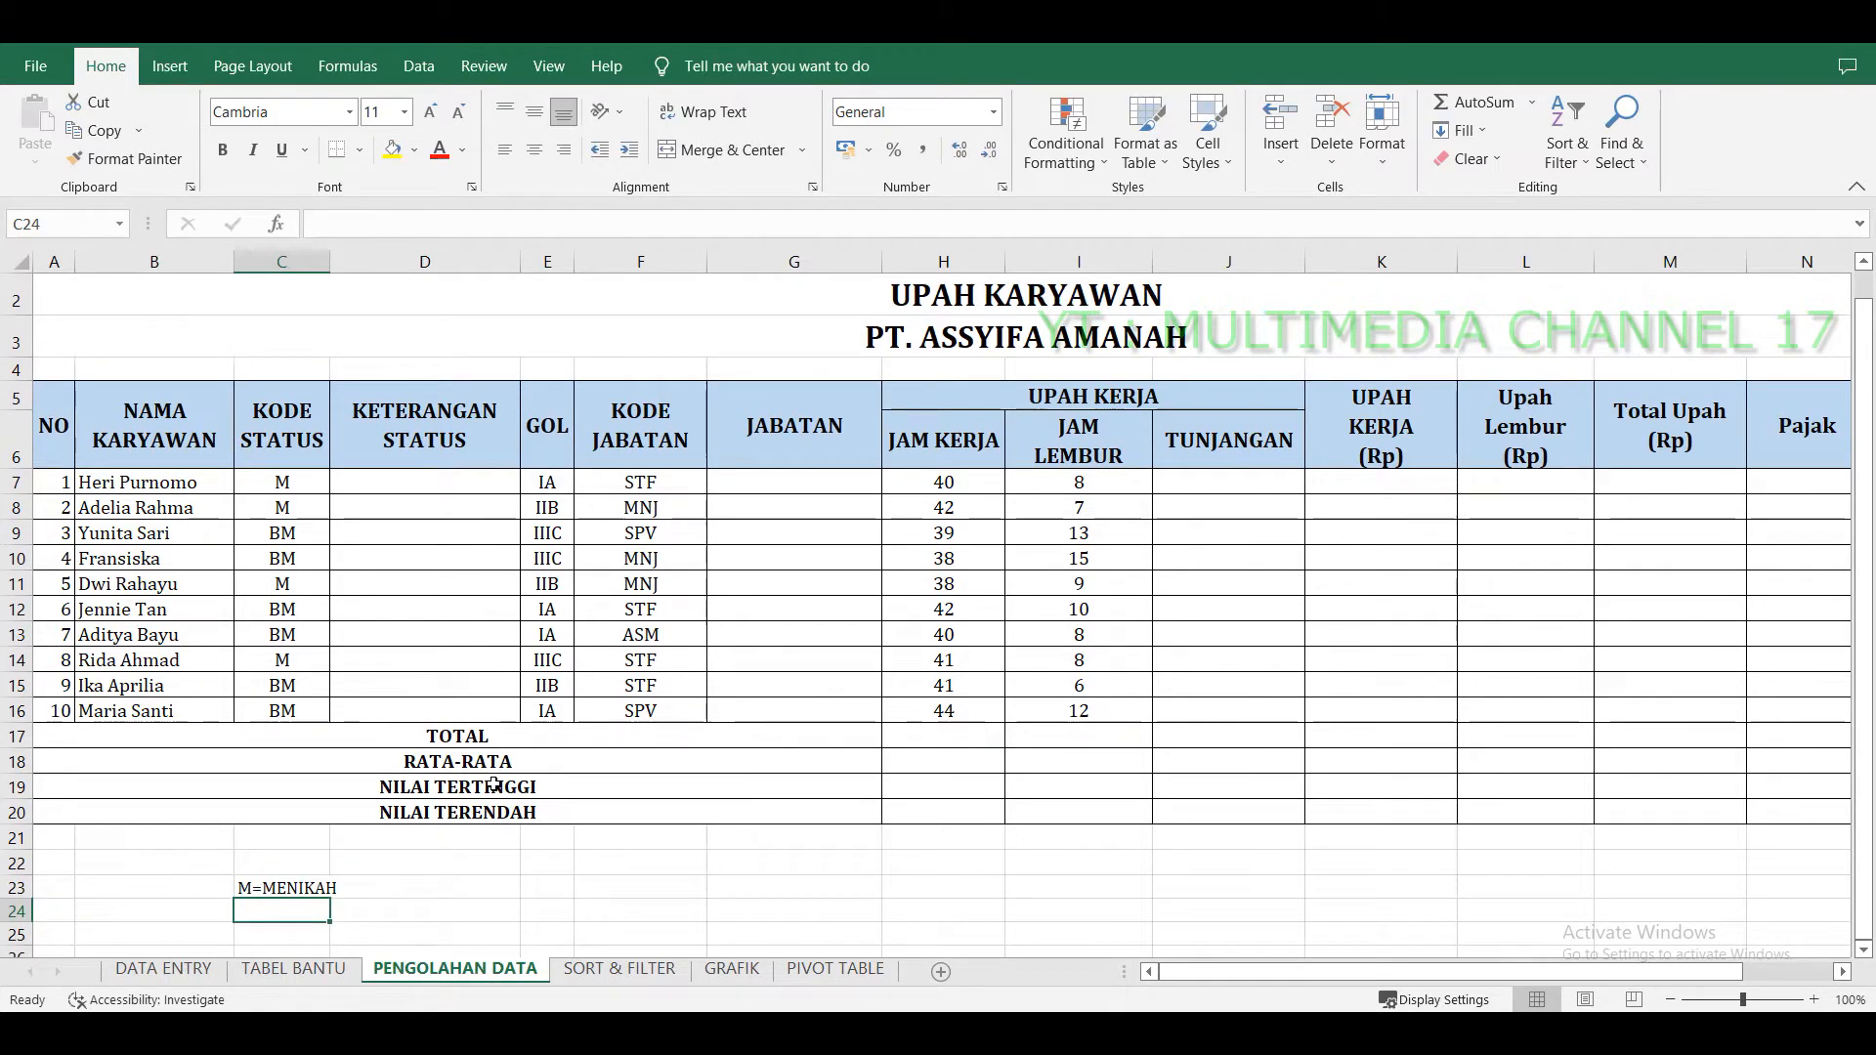
Enter the note BM= BELUM MENIKAH in cell C24.
{"action": "type", "text": "BM= BELUM"}
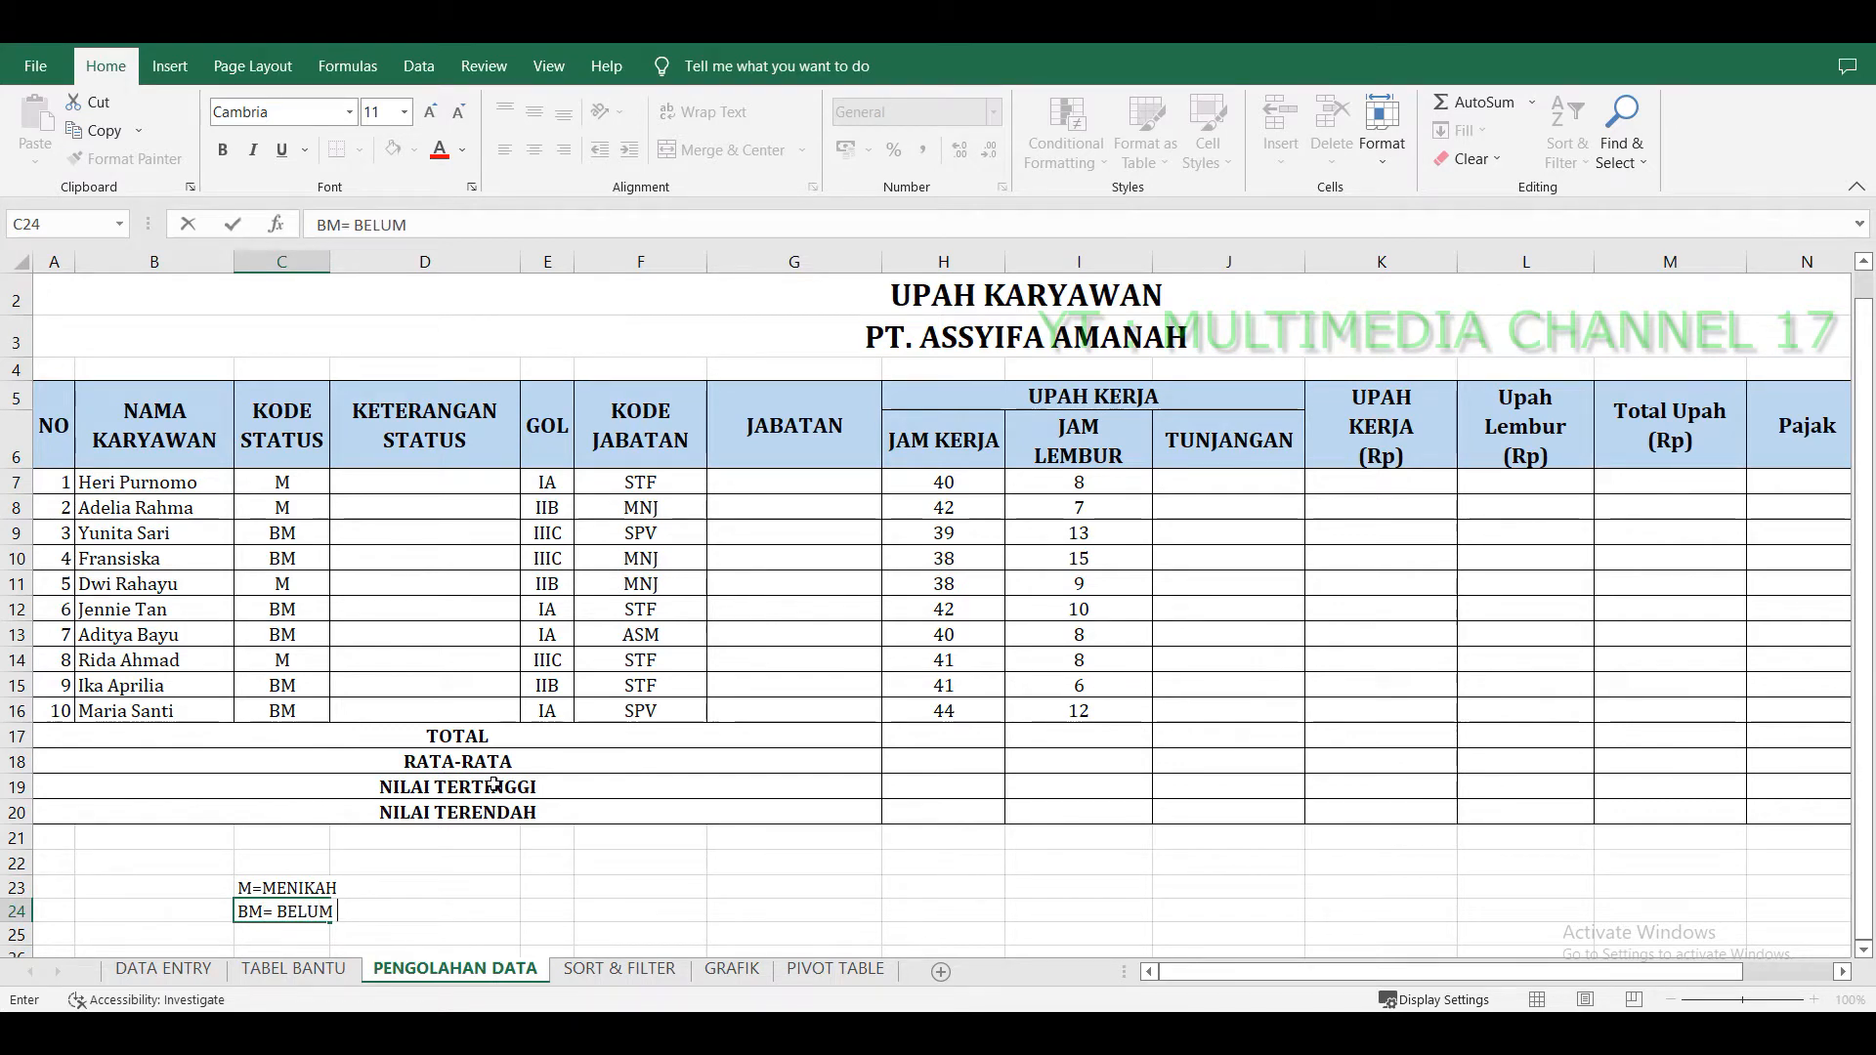
{"action": "type", "text": " MENIKAH"}
{"action": "left_click", "coordinate": [390, 905]}
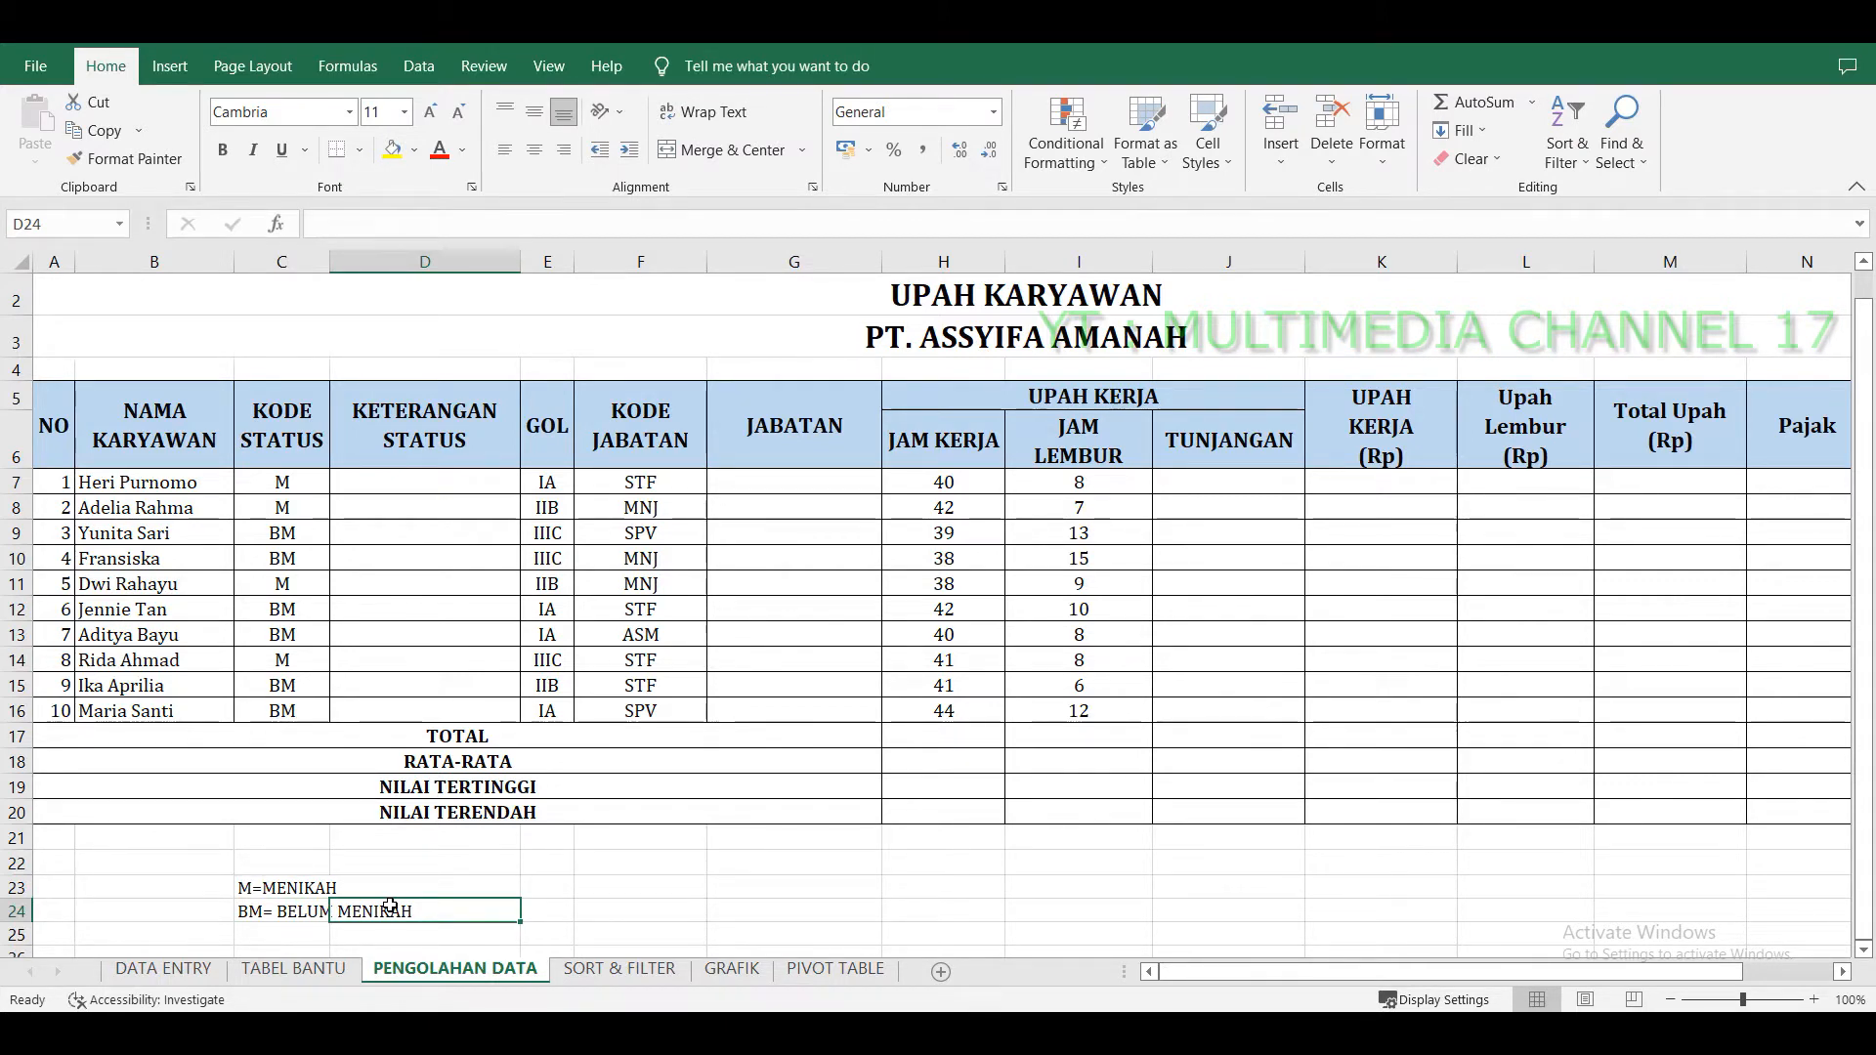
Inspect the KETERANGAN STATUS column and the KODE STATUS codes it depends on.
{"action": "left_click", "coordinate": [539, 884]}
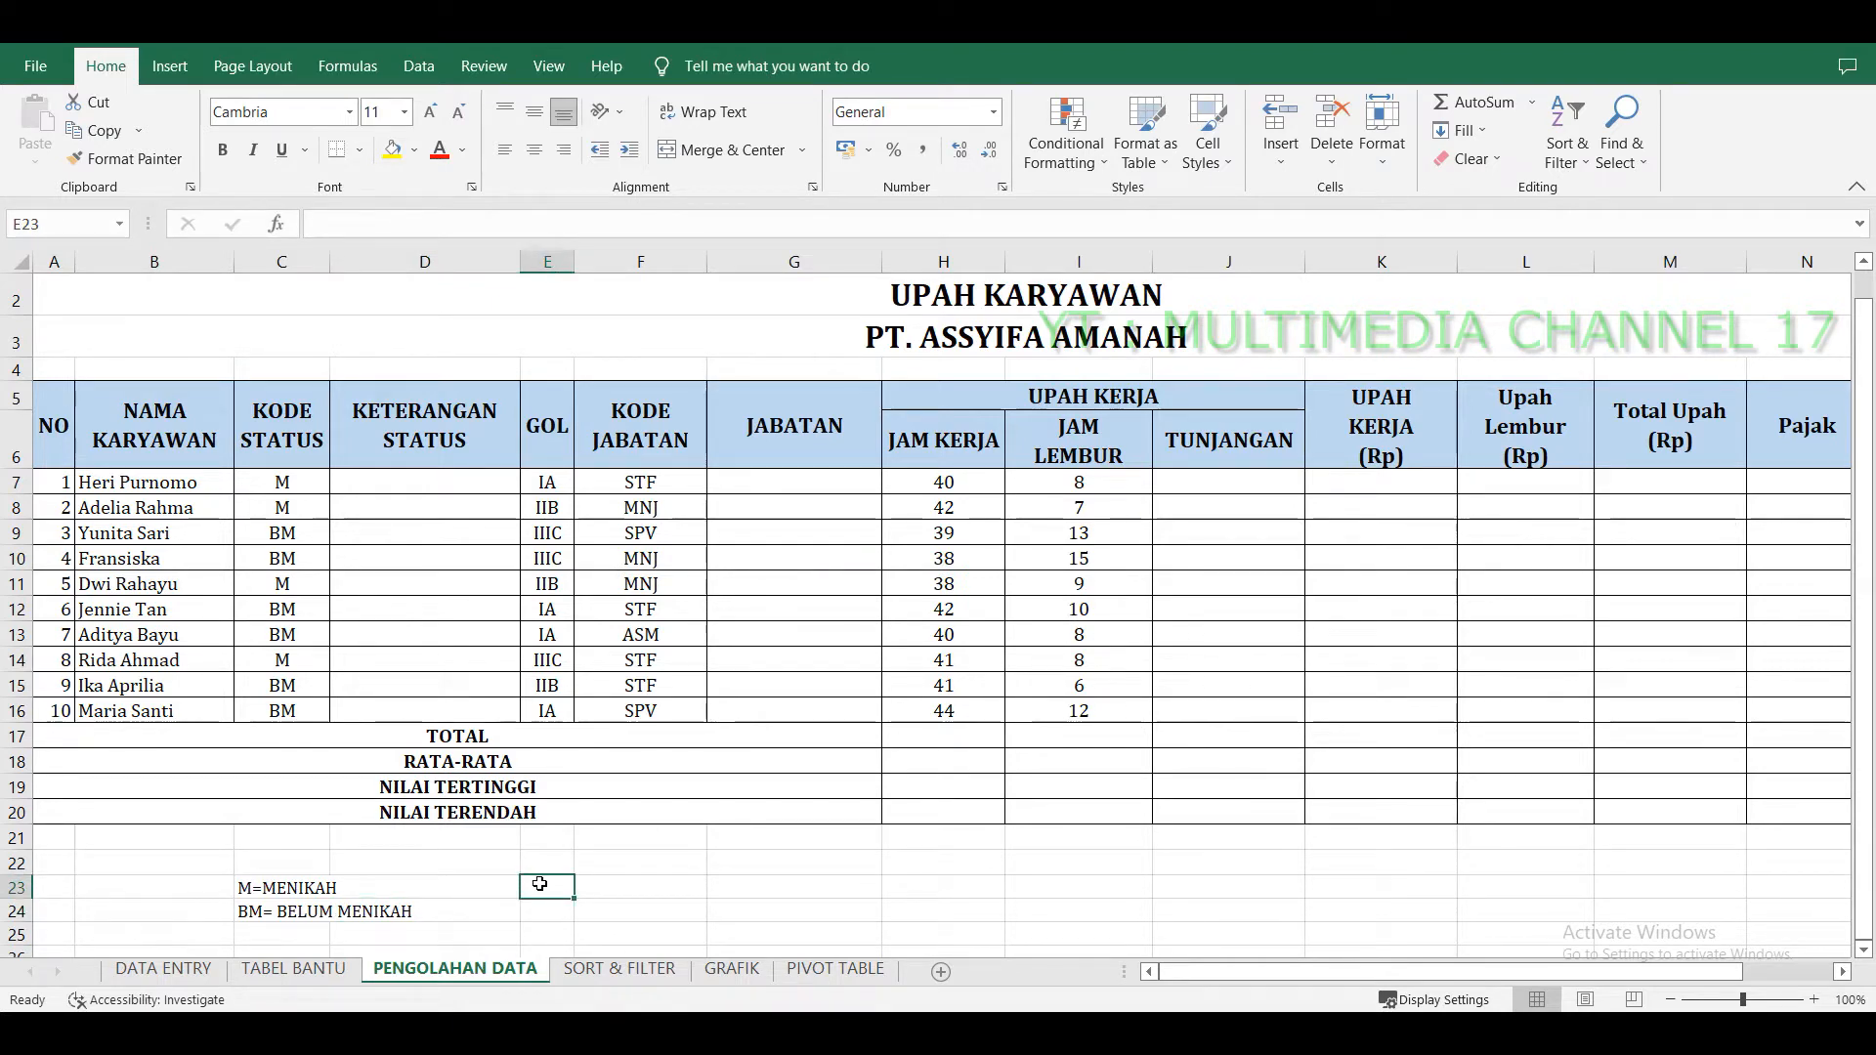
{"action": "left_click", "coordinate": [640, 908]}
{"action": "left_click", "coordinate": [814, 840]}
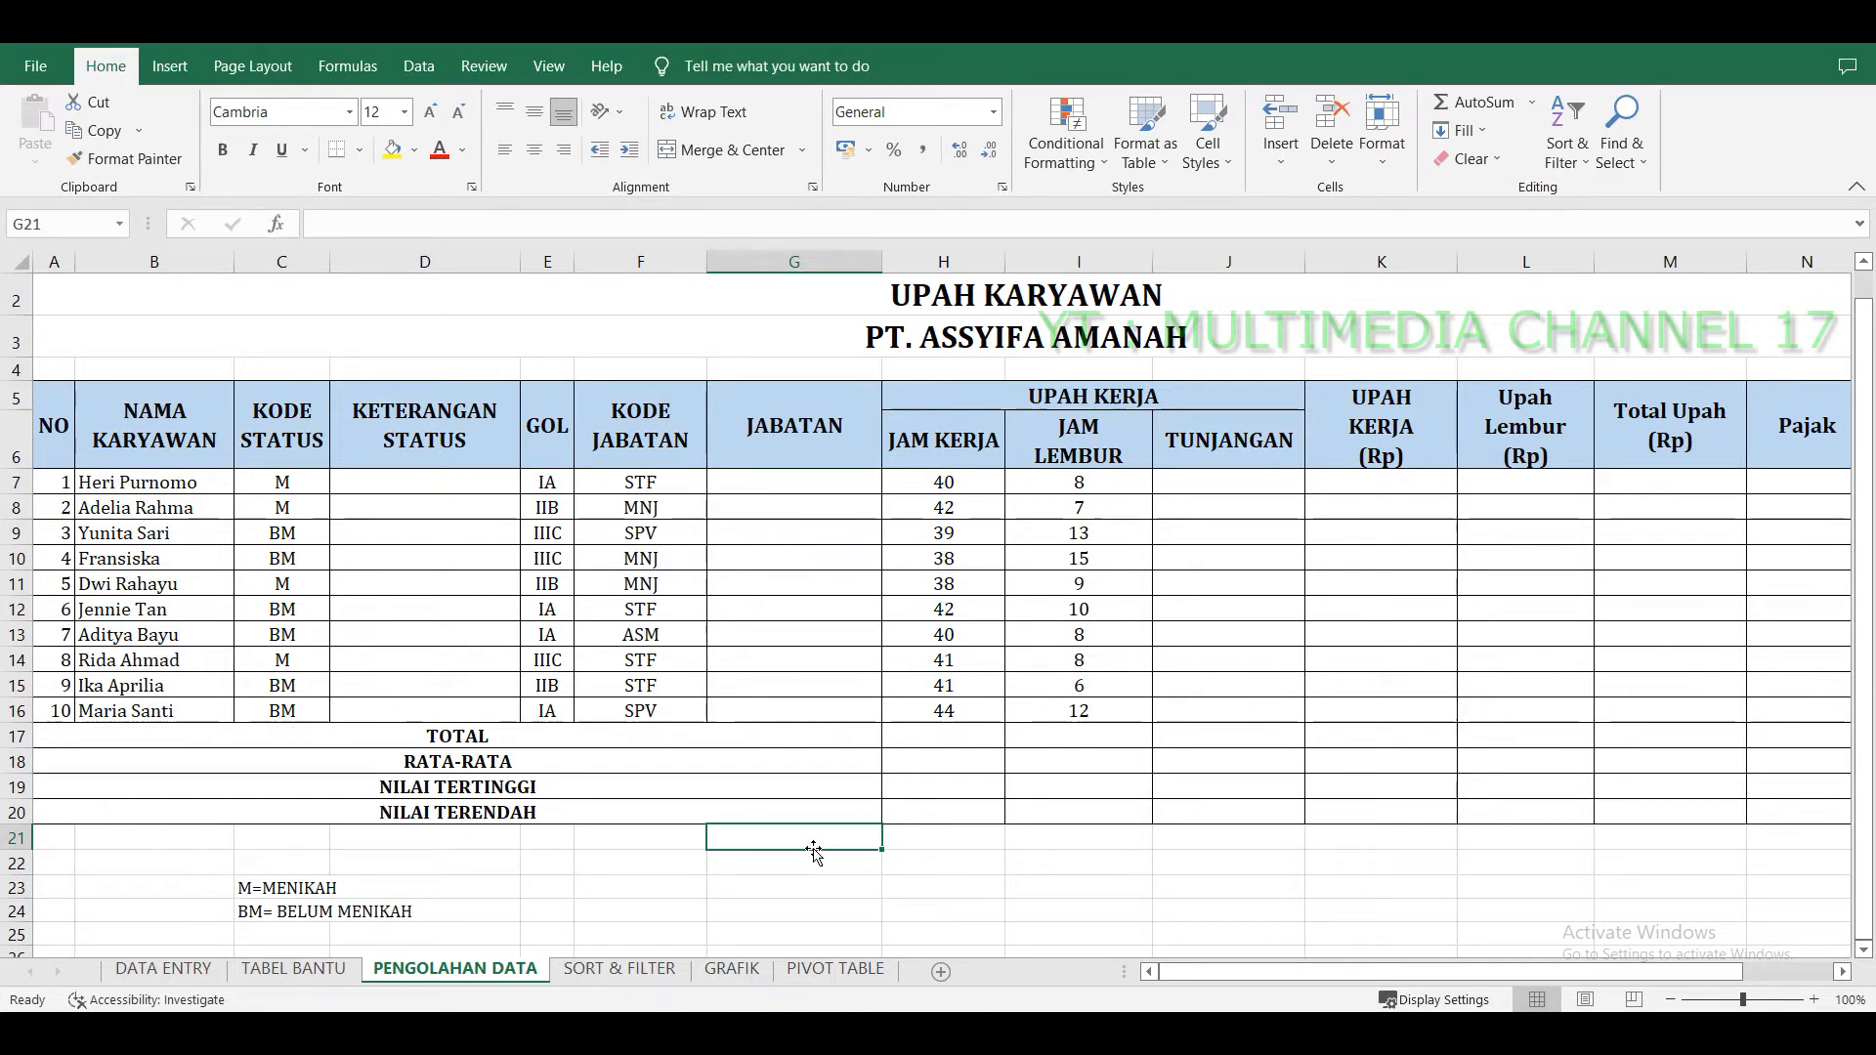
{"action": "left_click", "coordinate": [455, 444]}
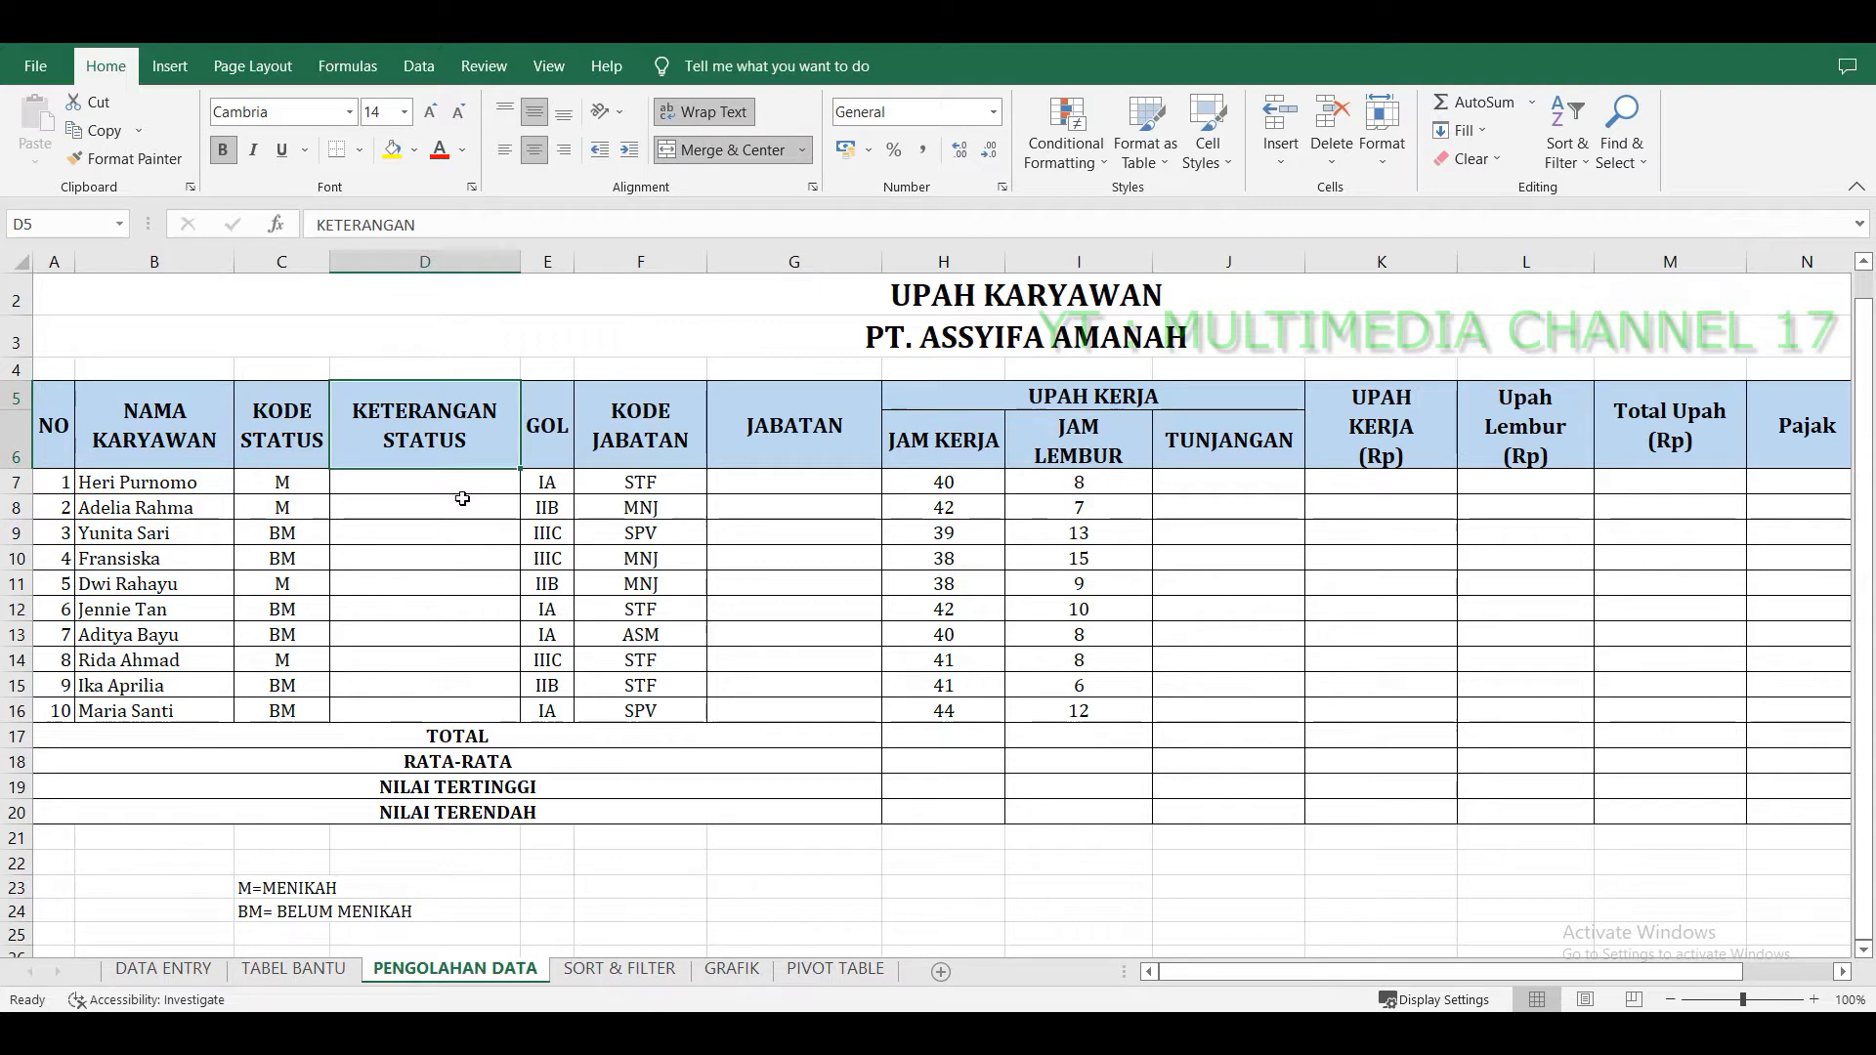
{"action": "left_click", "coordinate": [469, 504]}
{"action": "left_click", "coordinate": [465, 483]}
{"action": "left_click", "coordinate": [306, 421]}
{"action": "left_click", "coordinate": [293, 483]}
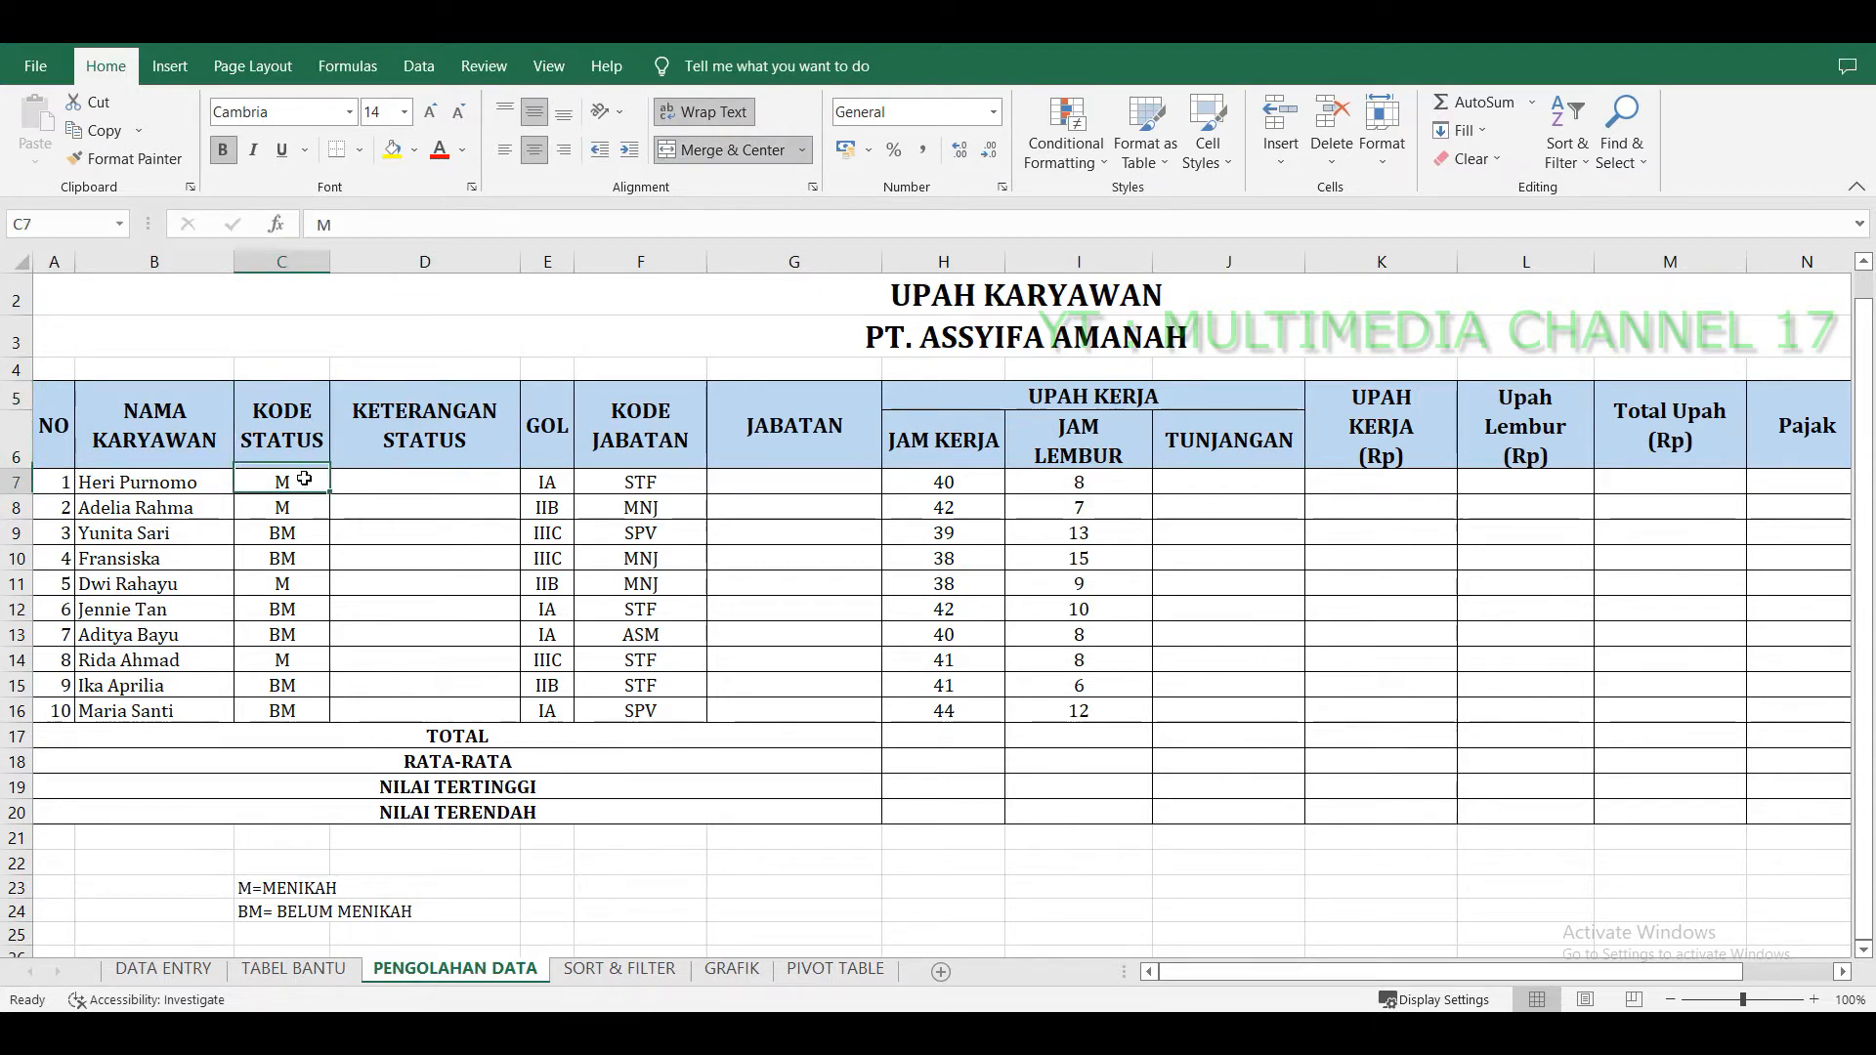
Enter =IF(C7="M";"MENIKAH";"BELUM MENIKAH") in the first KETERANGAN STATUS cell, D7.
{"action": "left_click", "coordinate": [461, 497]}
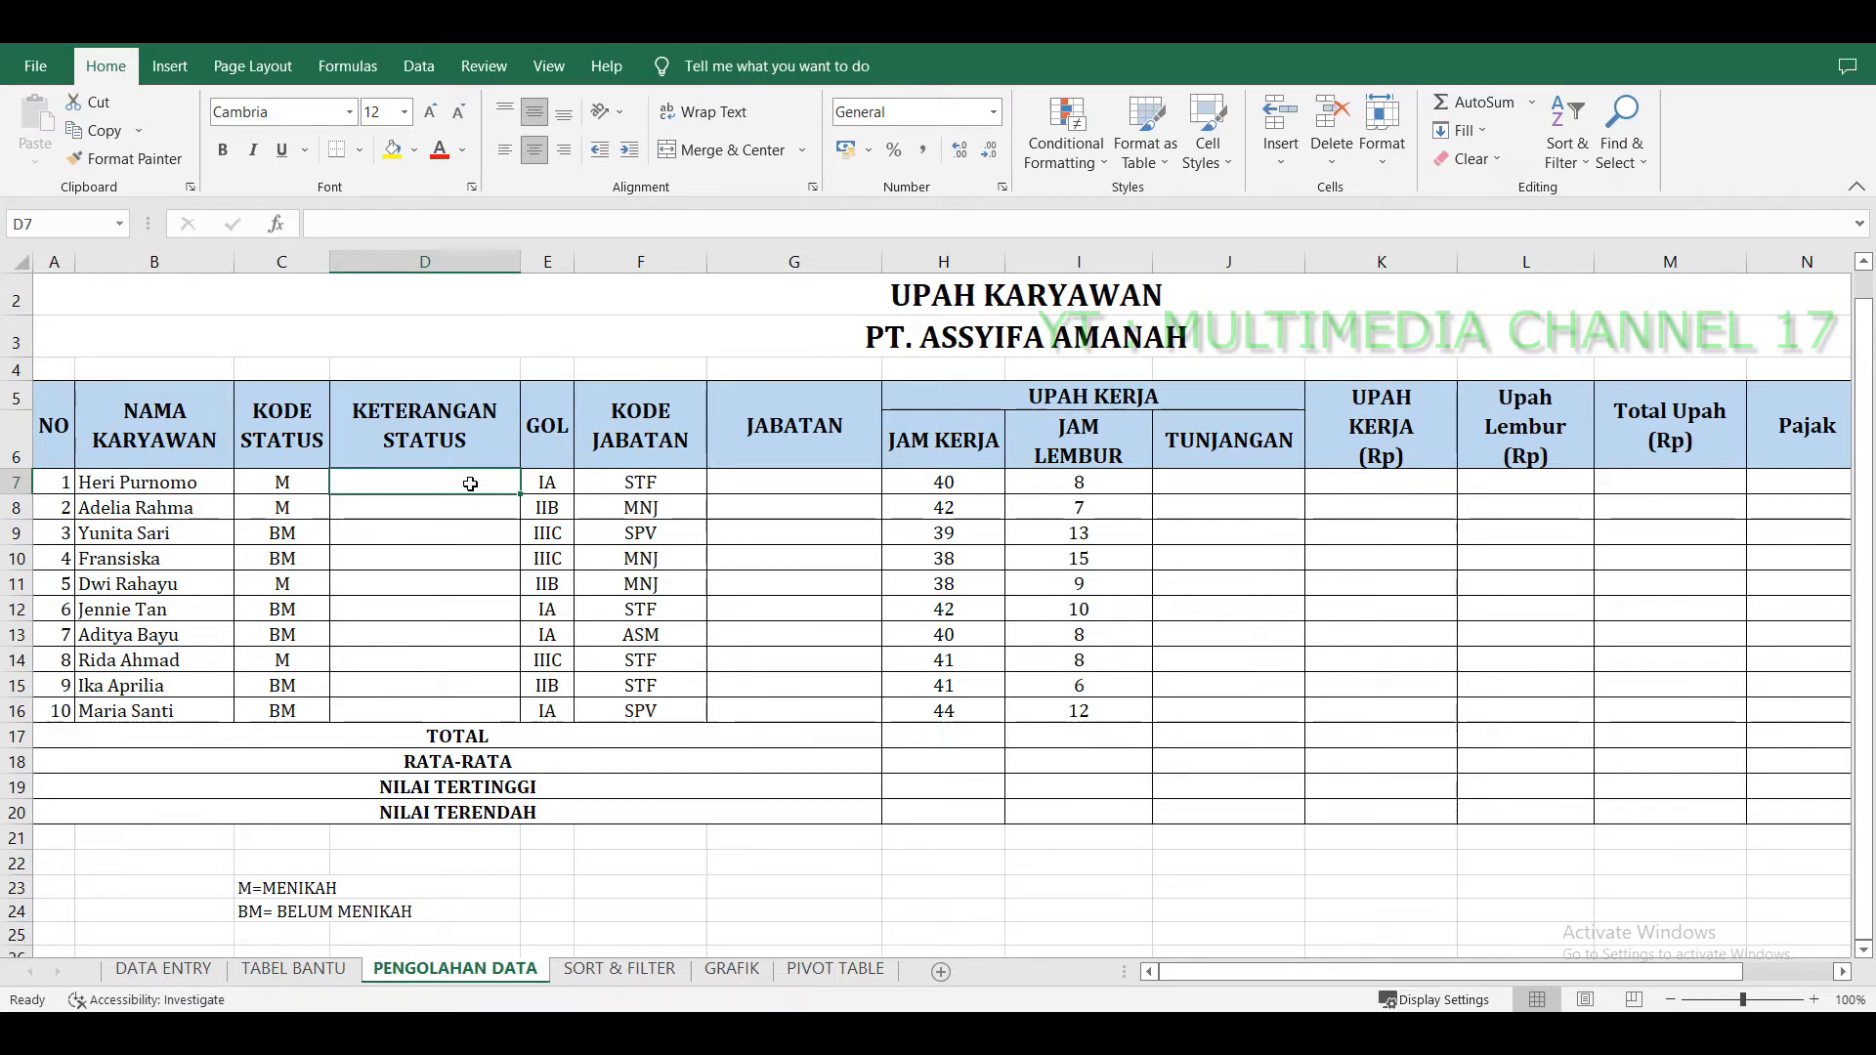
{"action": "type", "text": "=IF"}
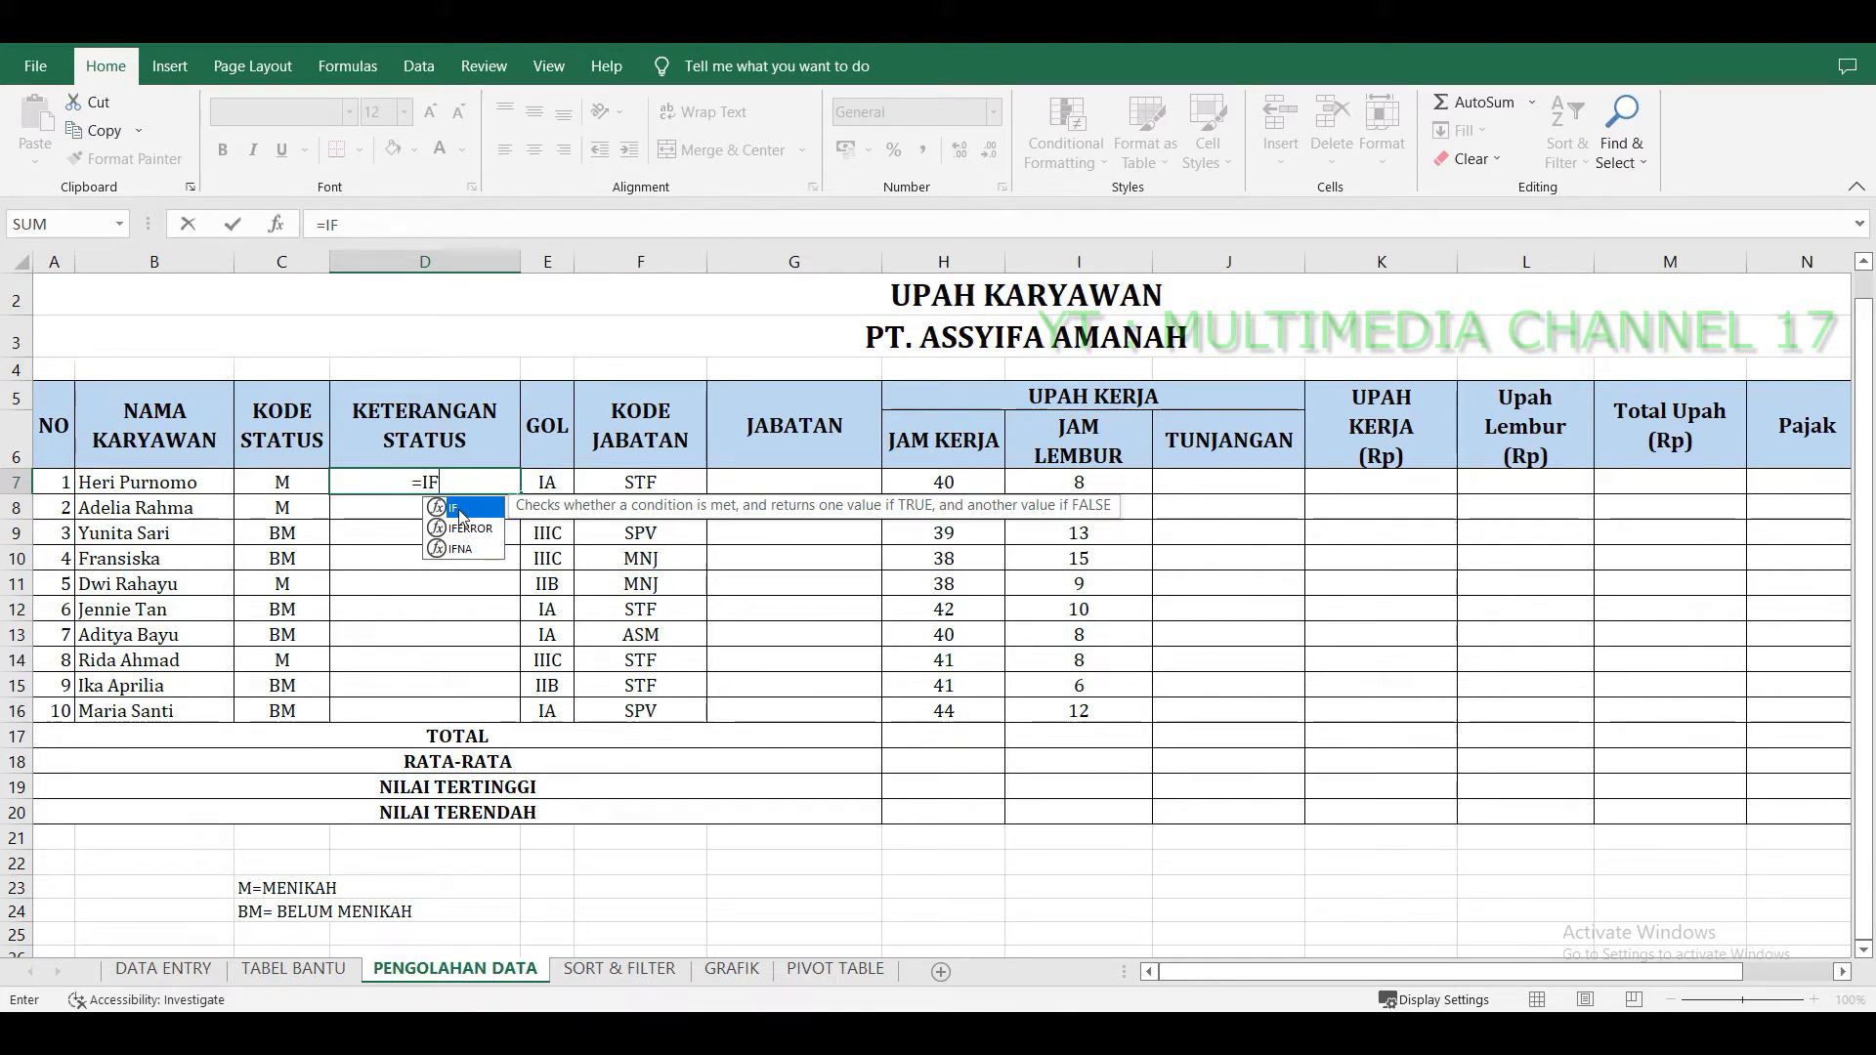
{"action": "double_click", "coordinate": [462, 511]}
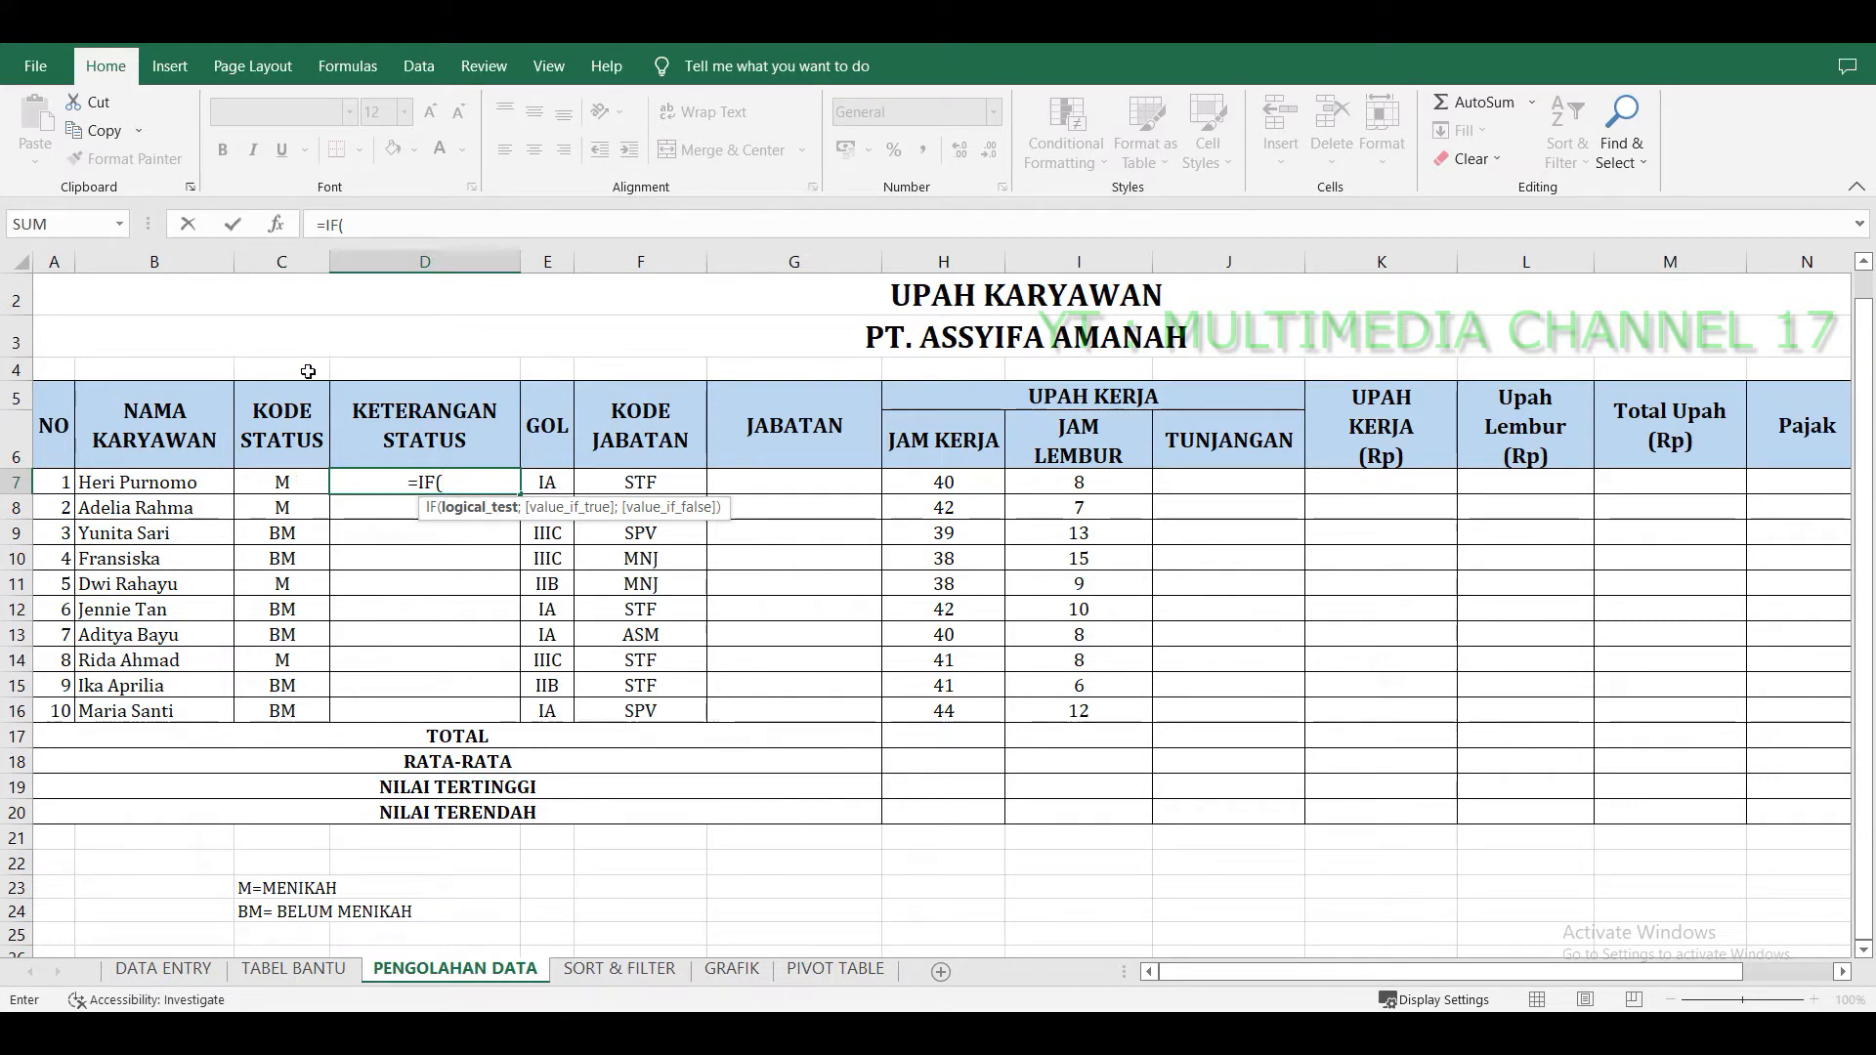
{"action": "left_click", "coordinate": [290, 486]}
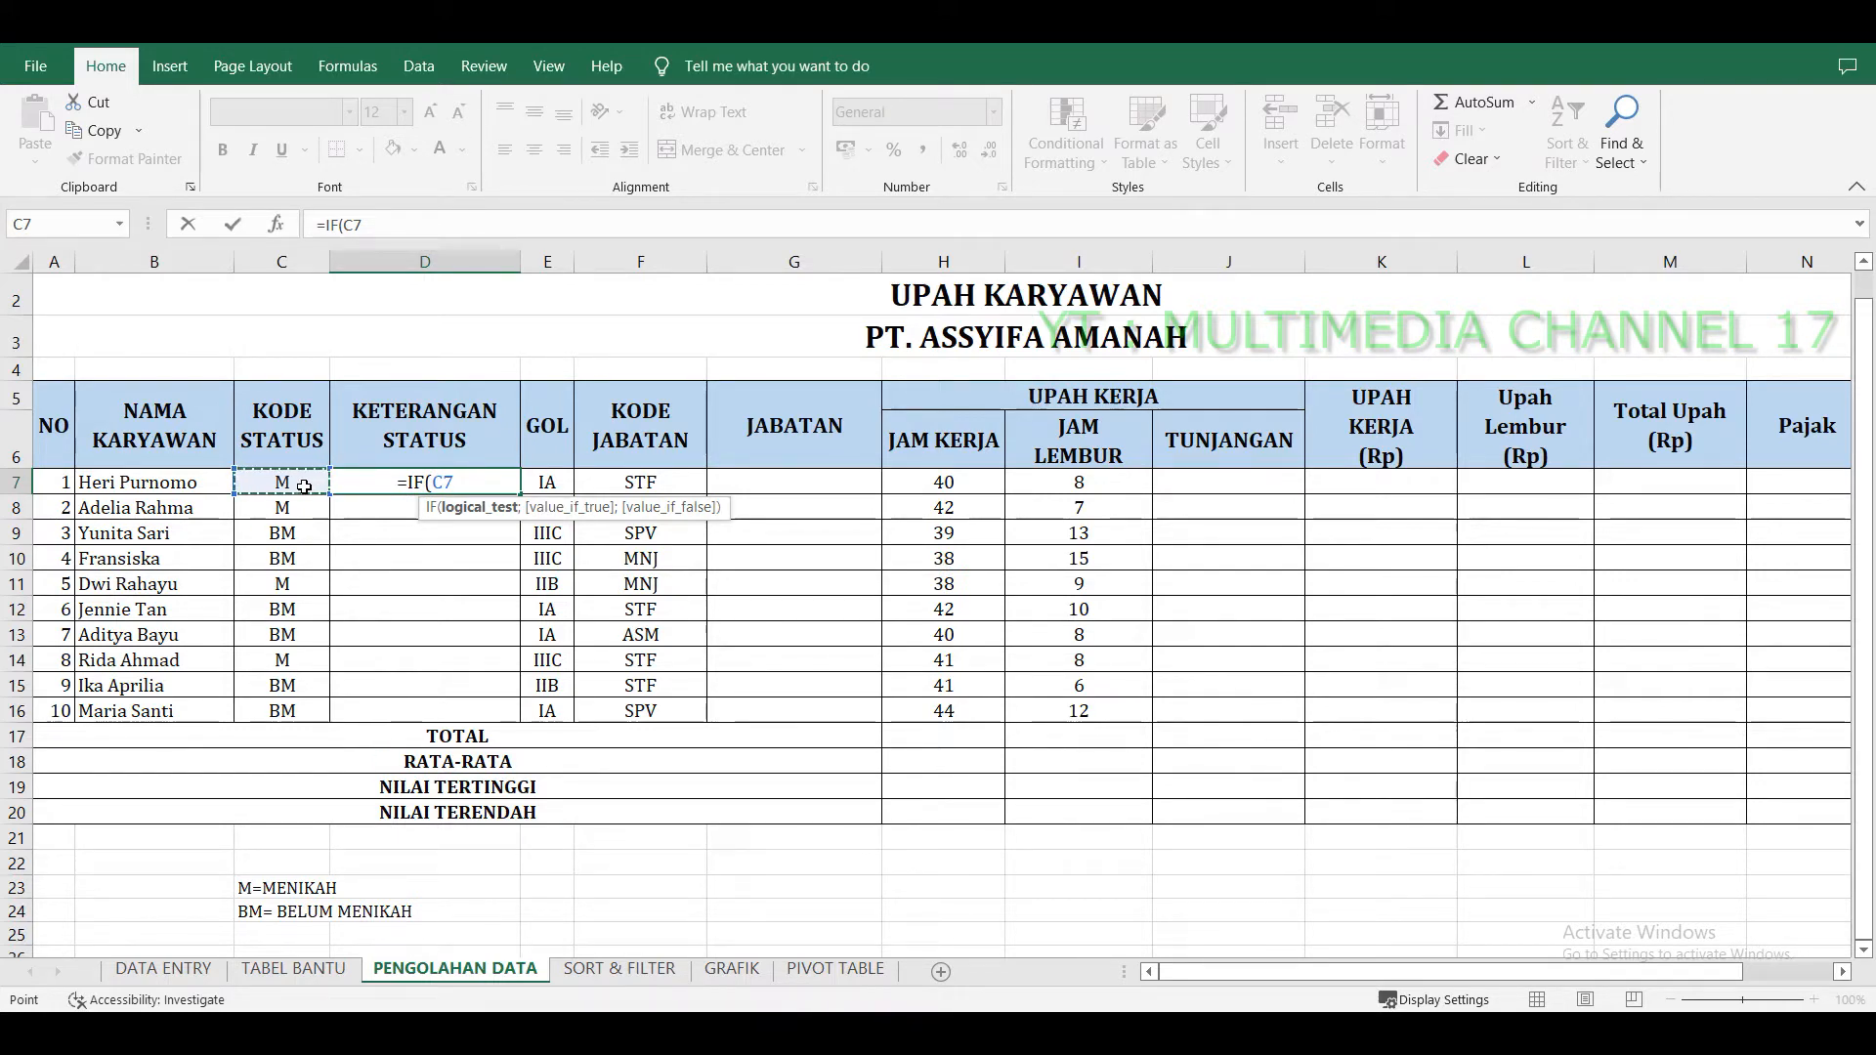
{"action": "type", "text": ";"}
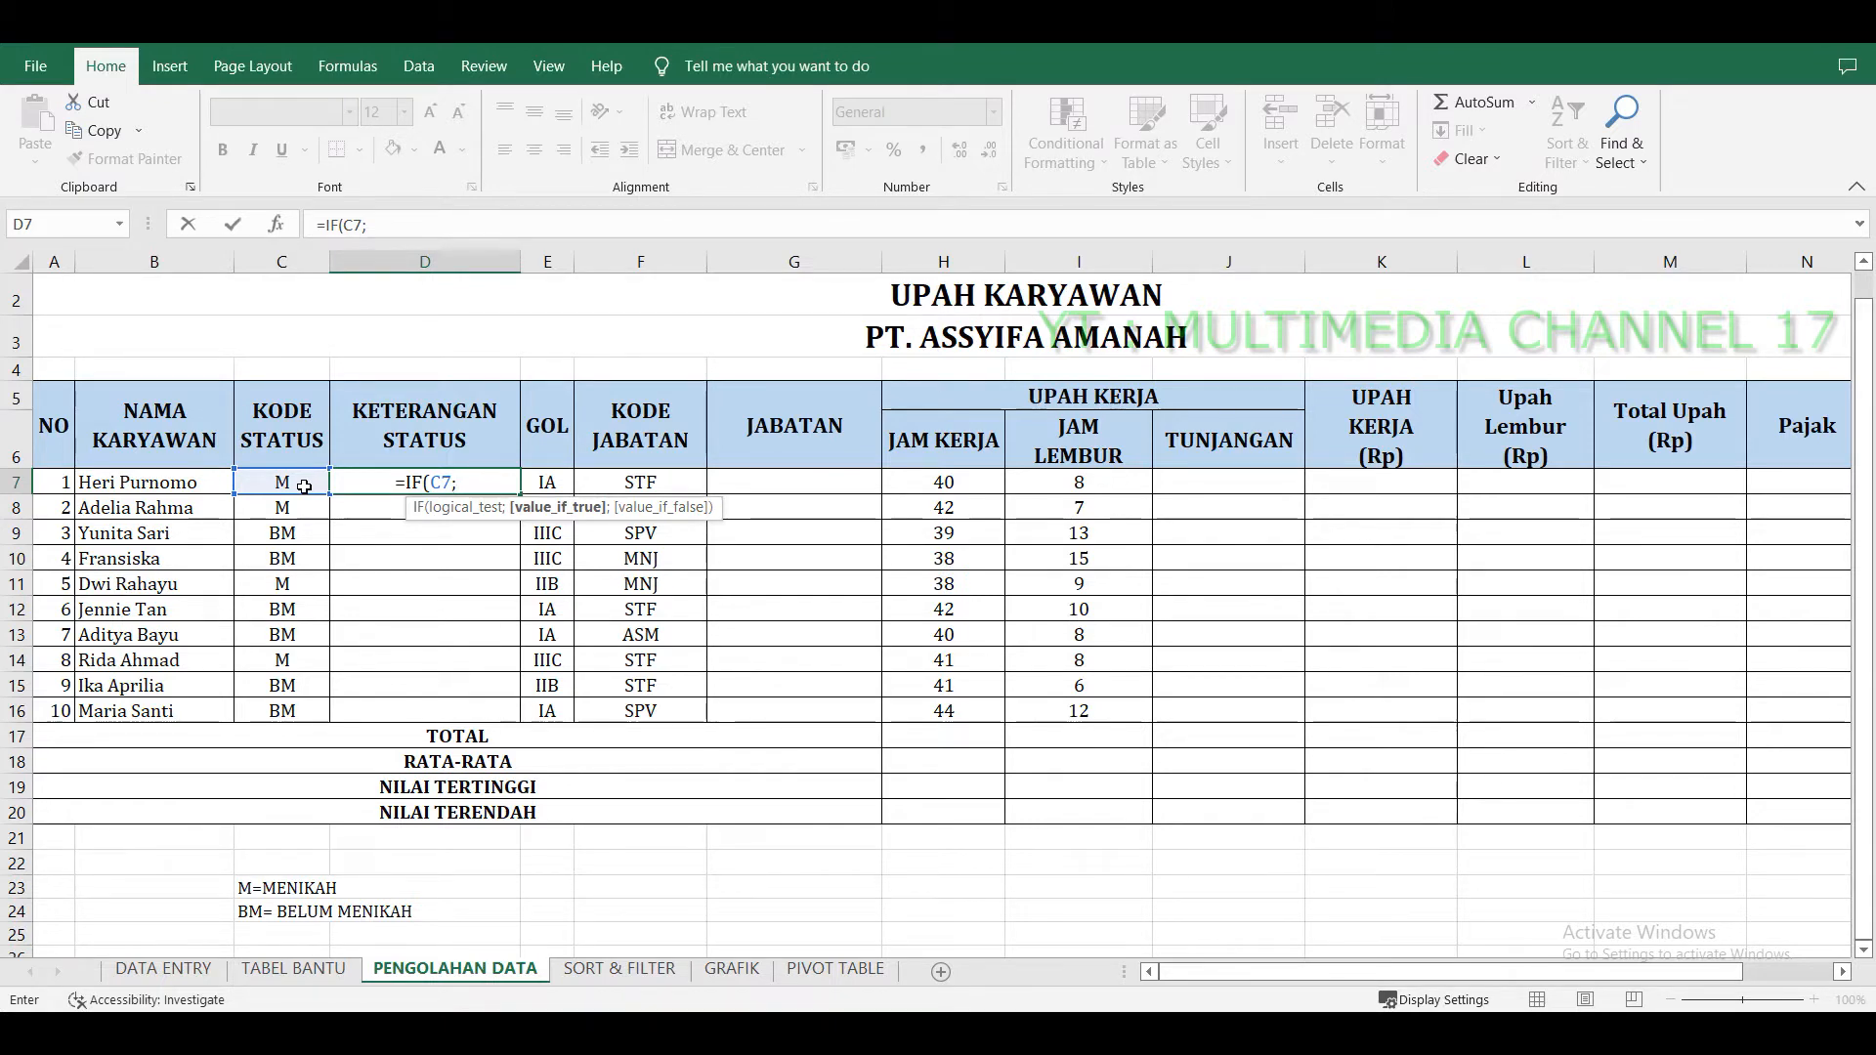
{"action": "key", "text": "BackSpace"}
{"action": "type", "text": ","}
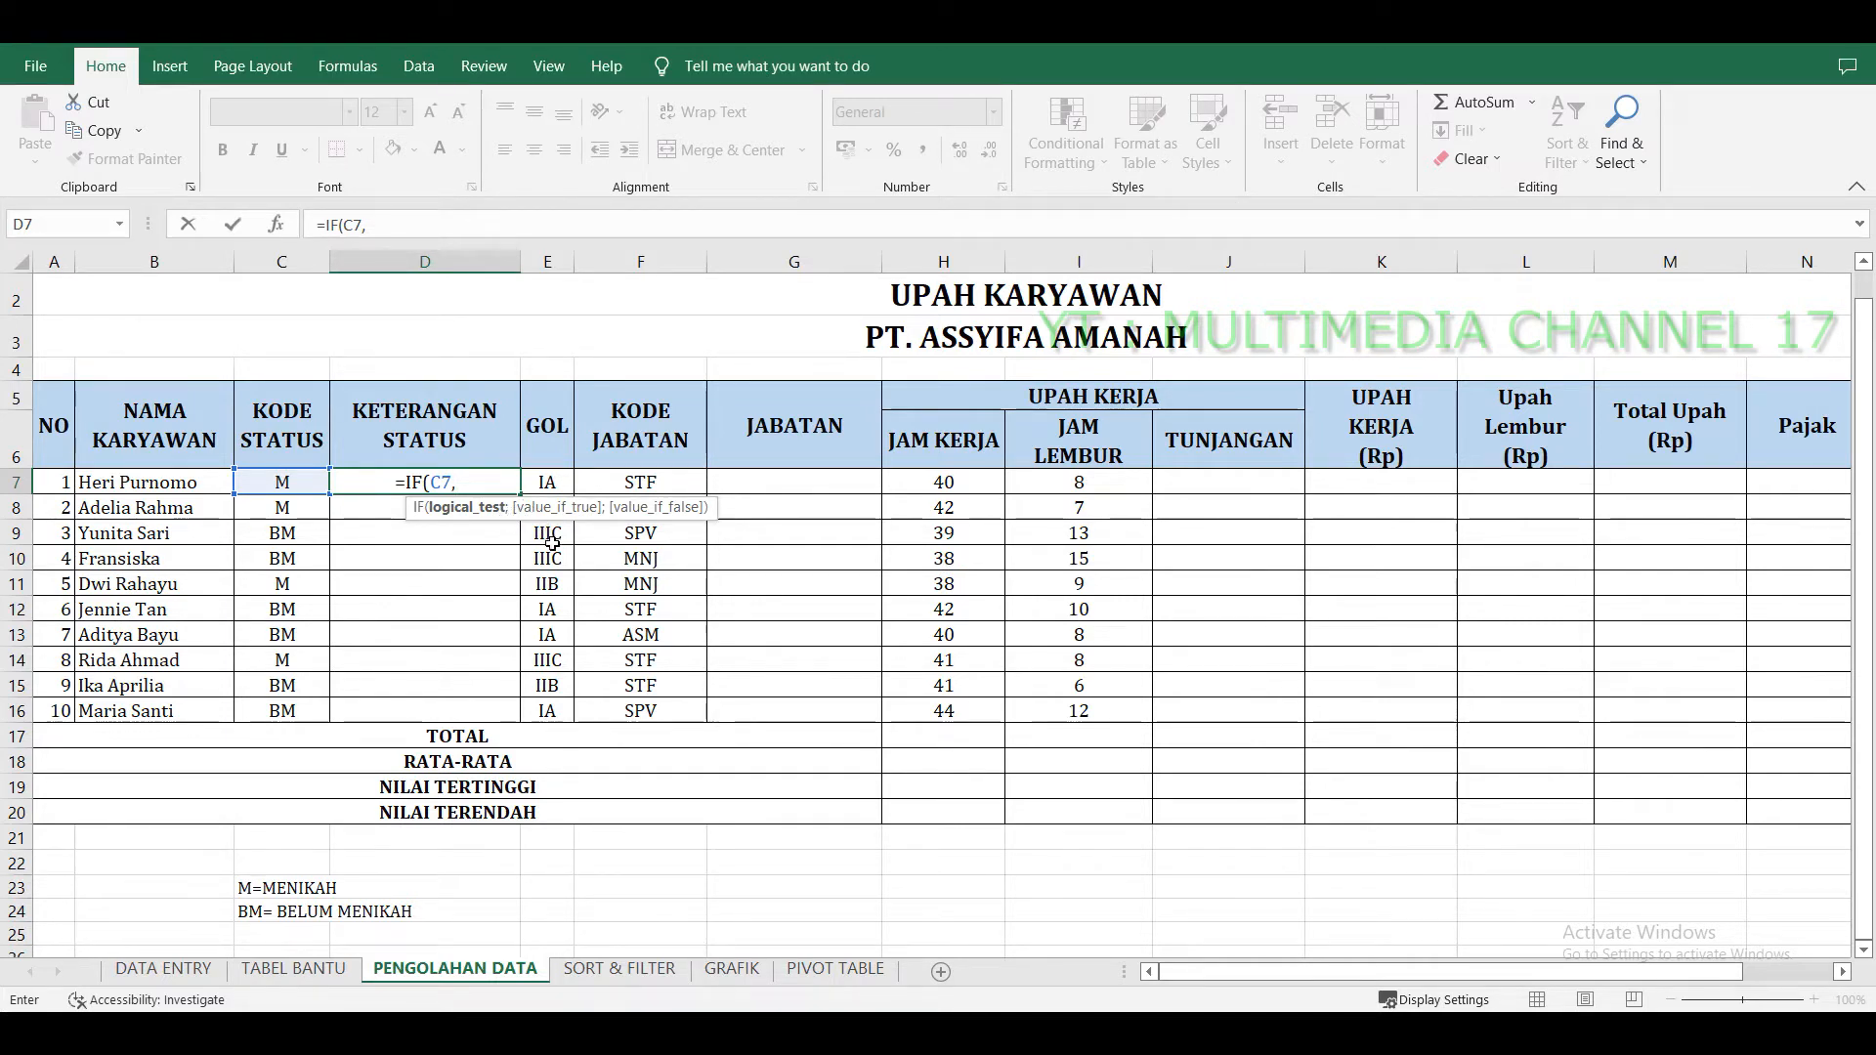
{"action": "key", "text": "BackSpace"}
{"action": "type", "text": ";"}
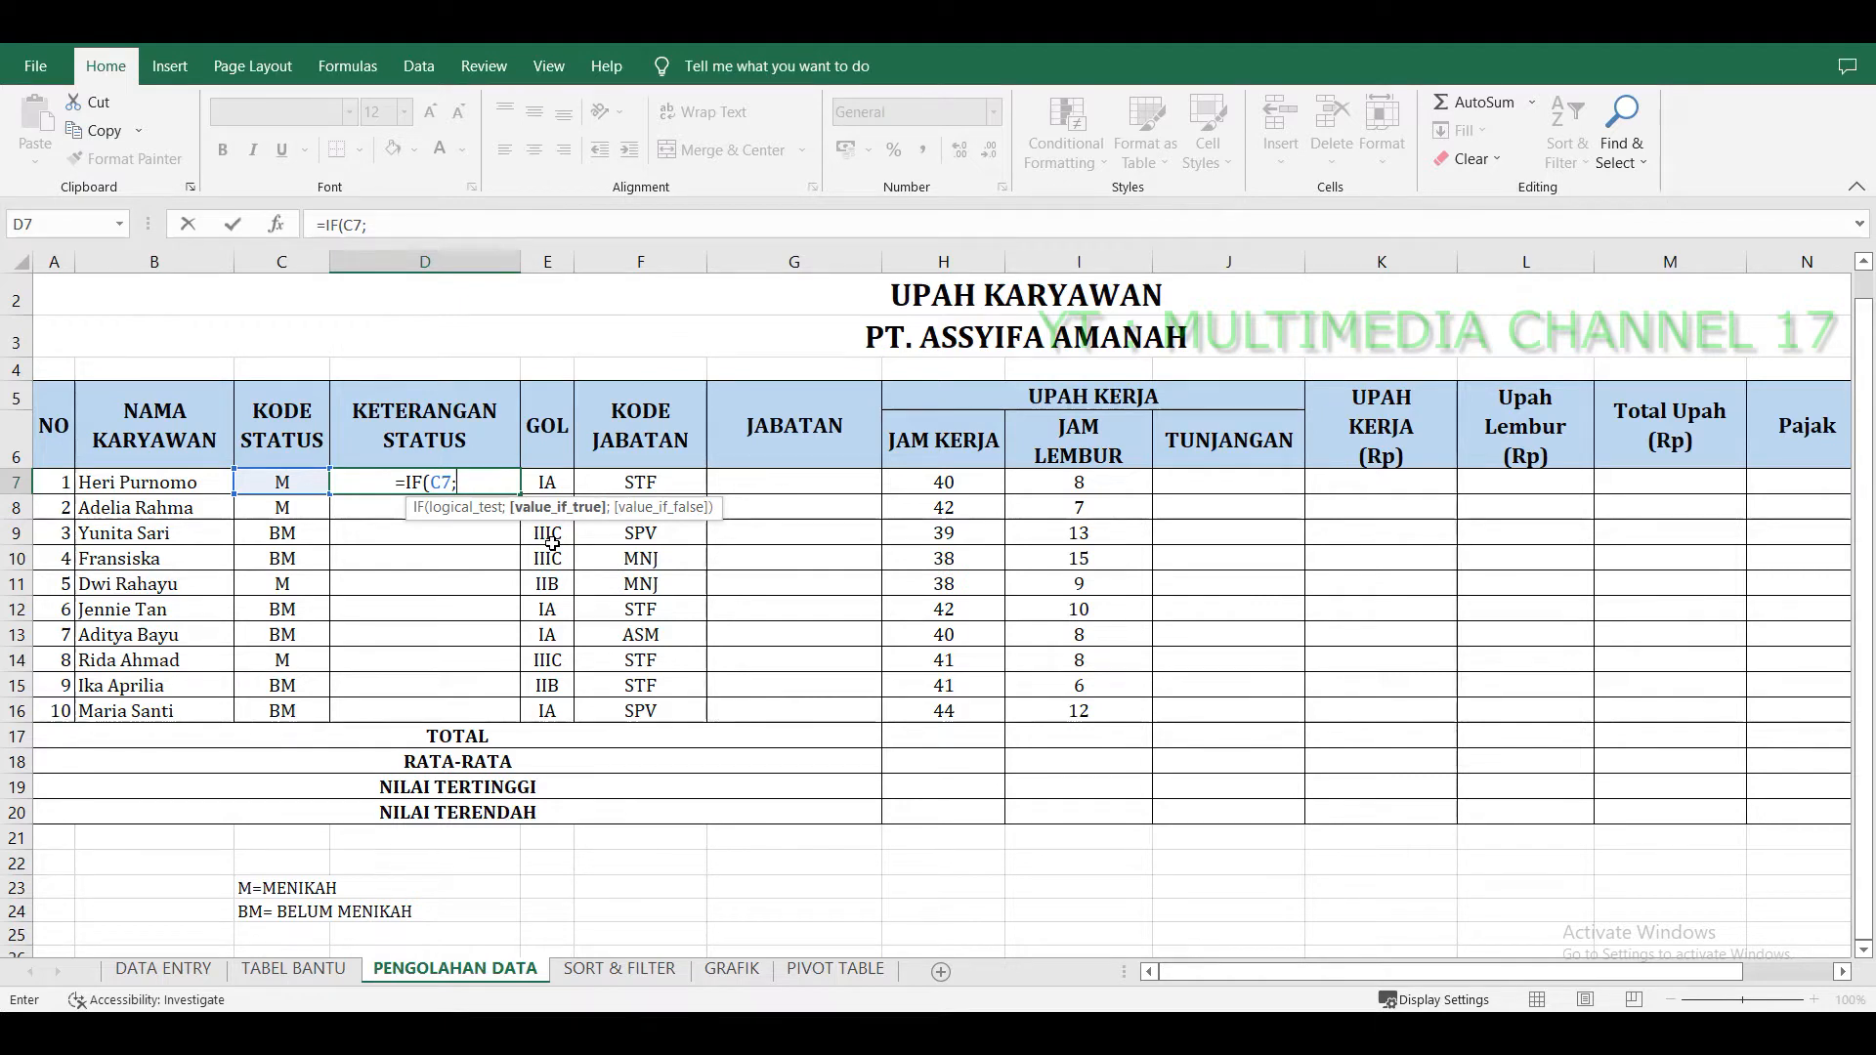
{"action": "key", "text": "BackSpace"}
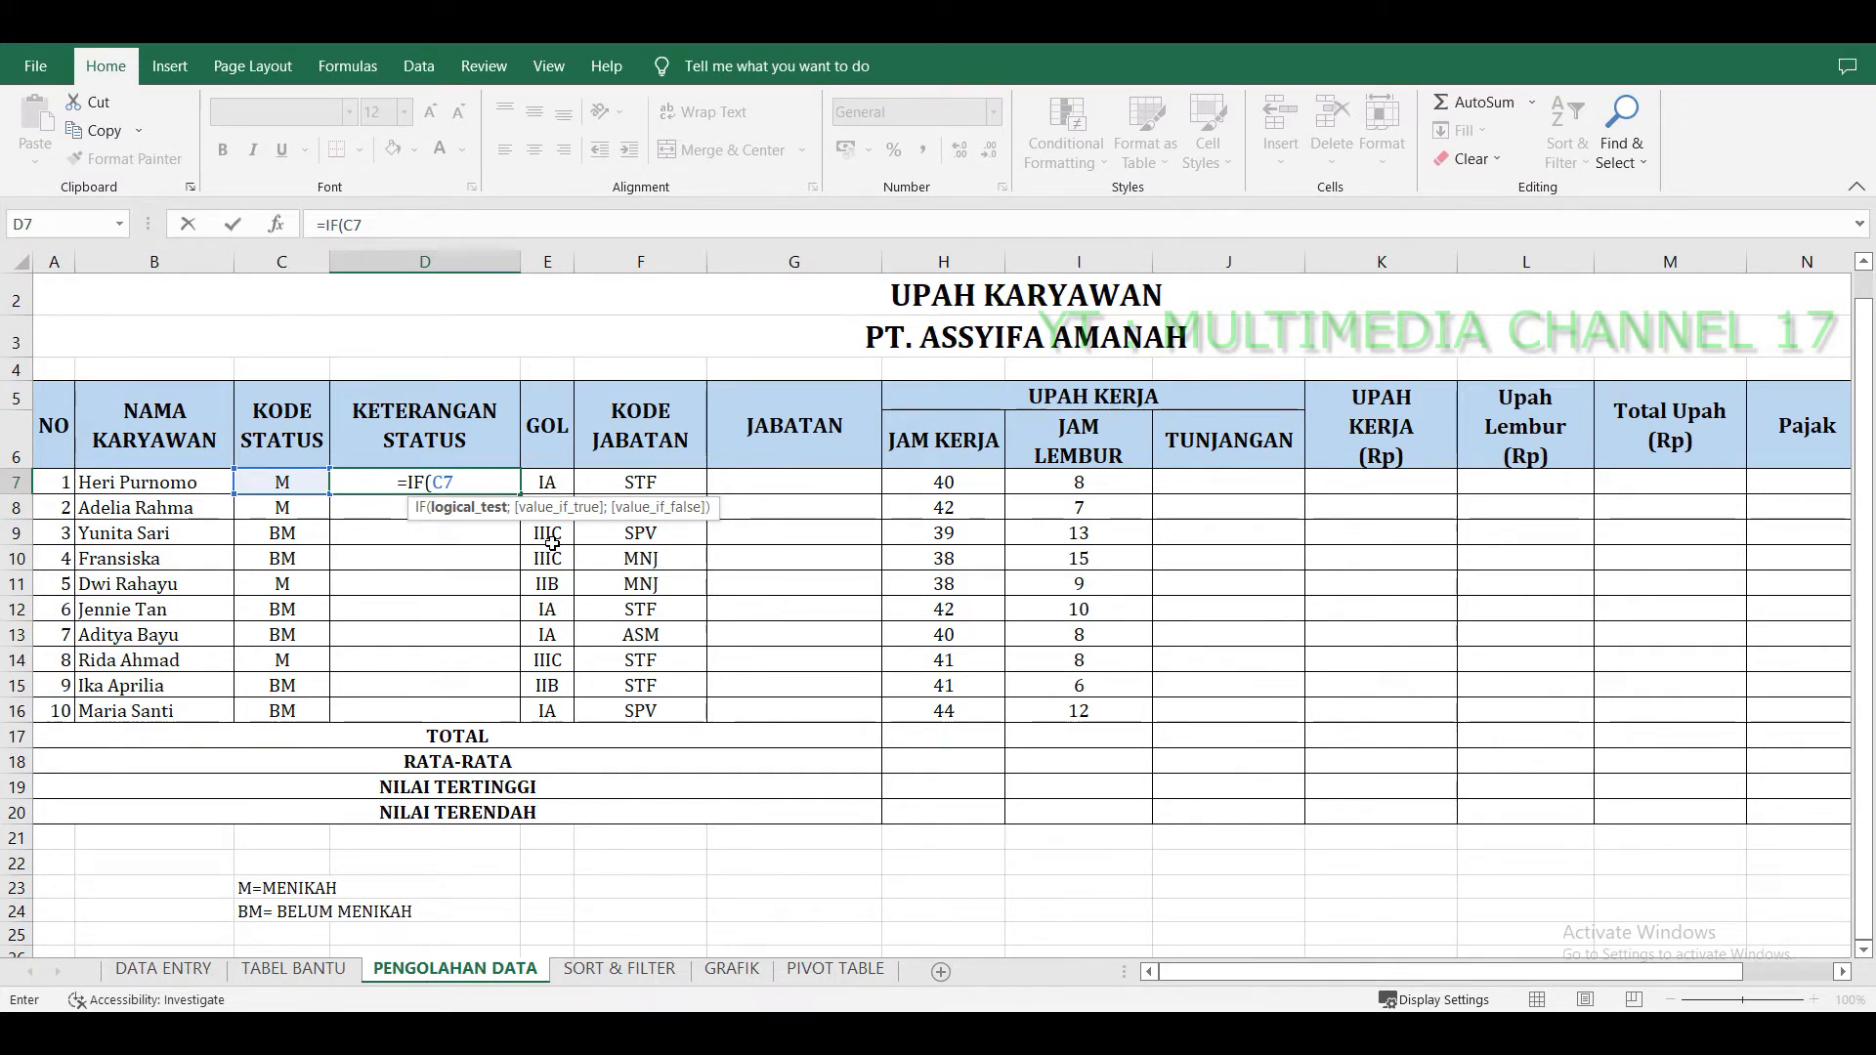
{"action": "type", "text": "=\"M\";\""}
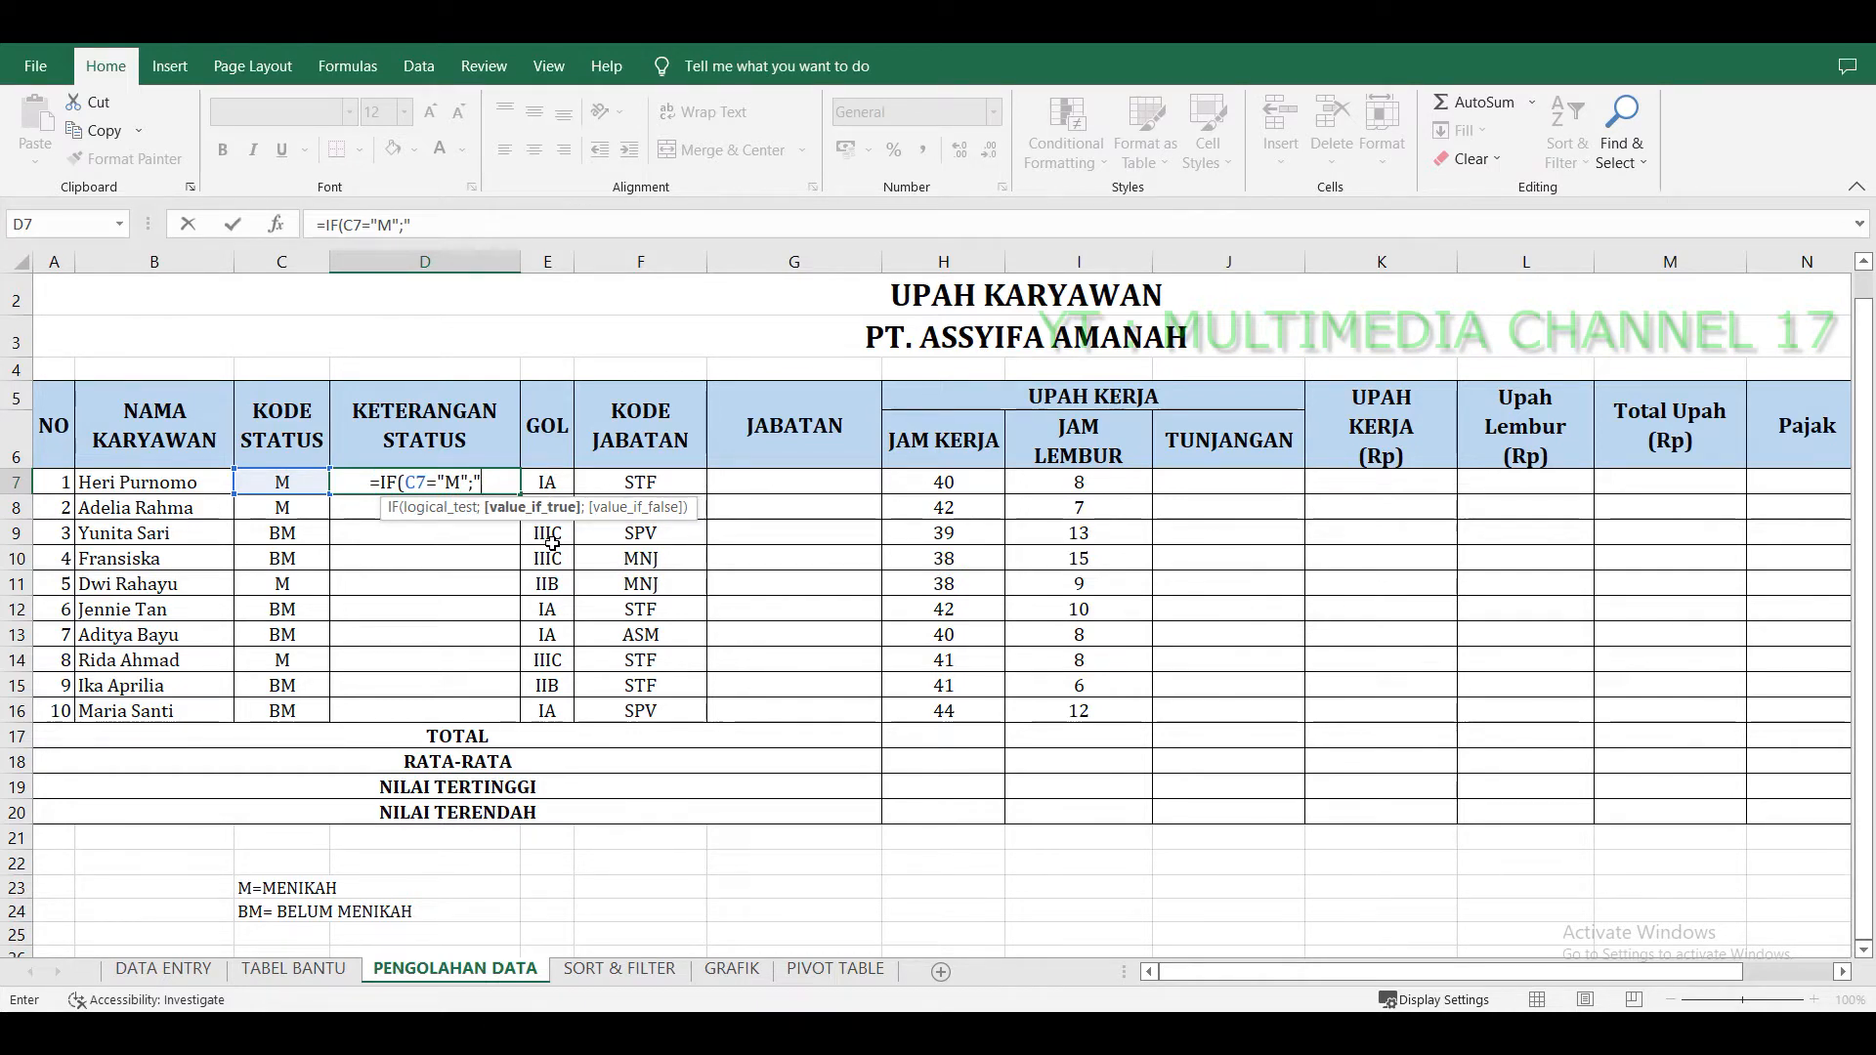
{"action": "type", "text": "MENIKAH"}
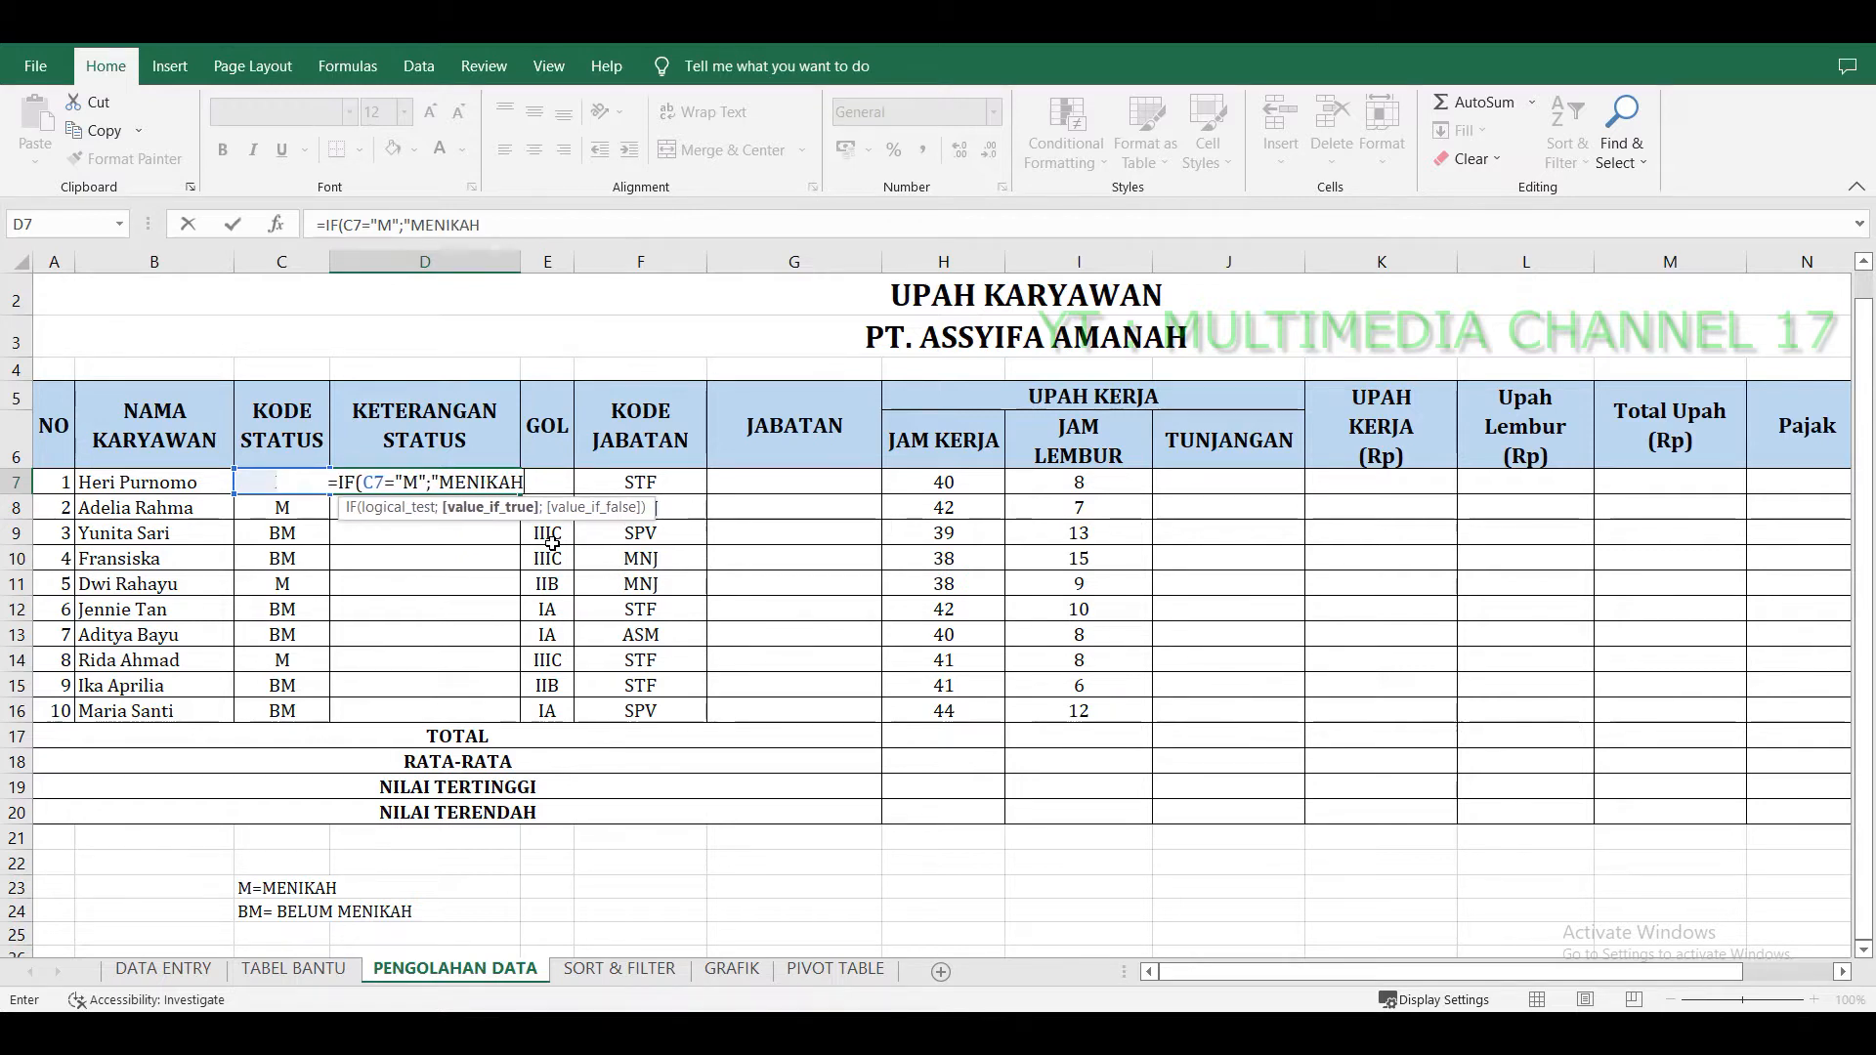
{"action": "type", "text": "\""}
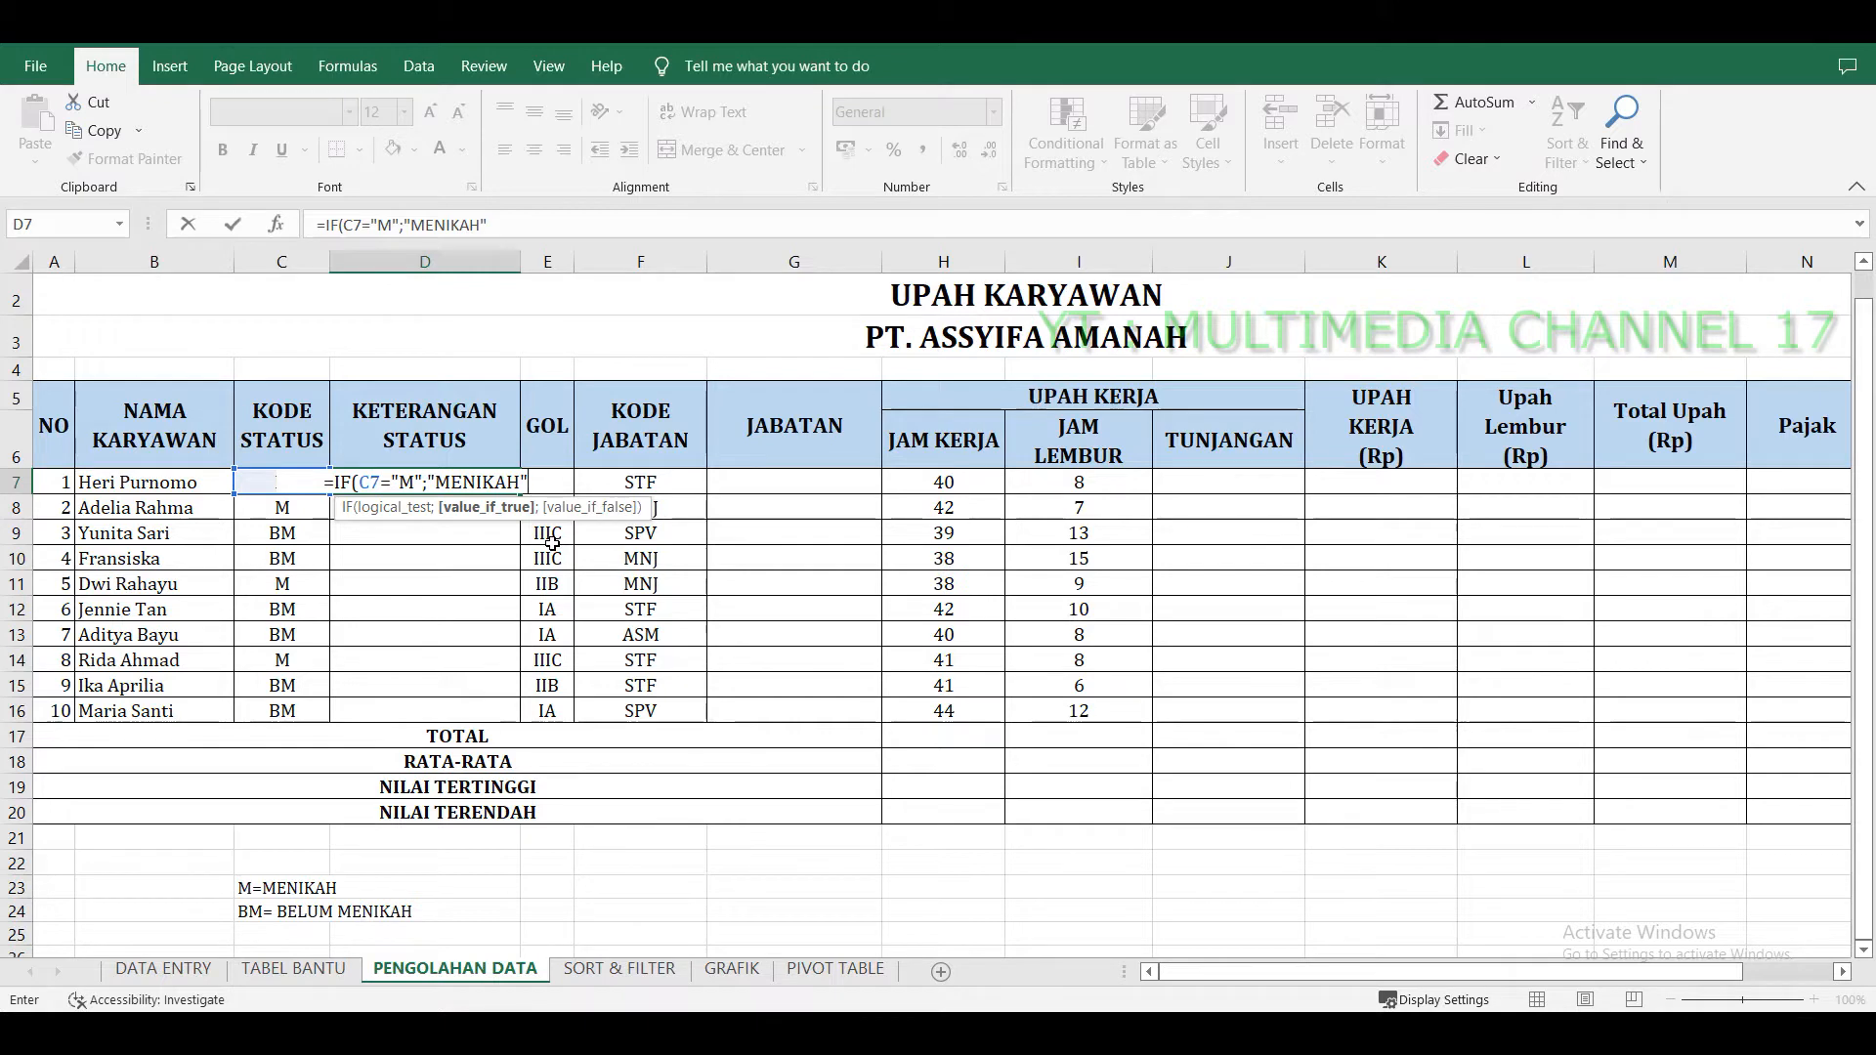
{"action": "type", "text": ";"}
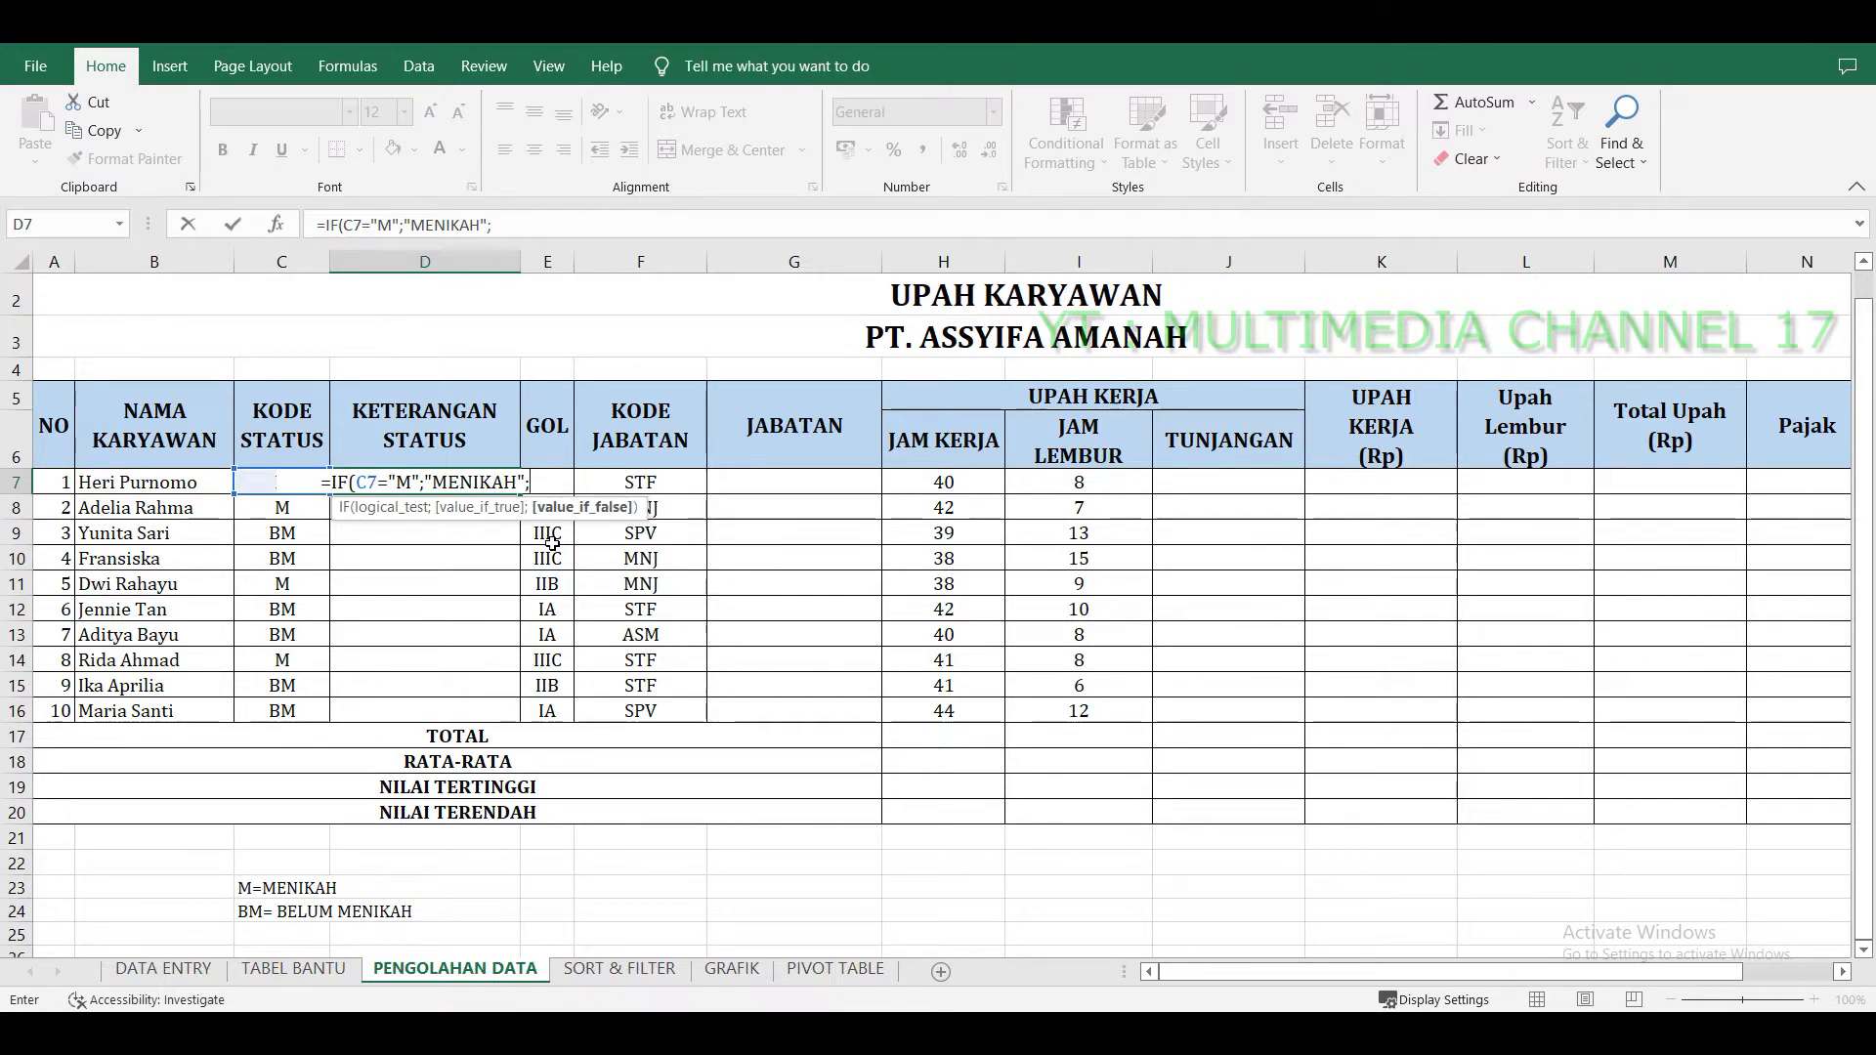
{"action": "type", "text": "\""}
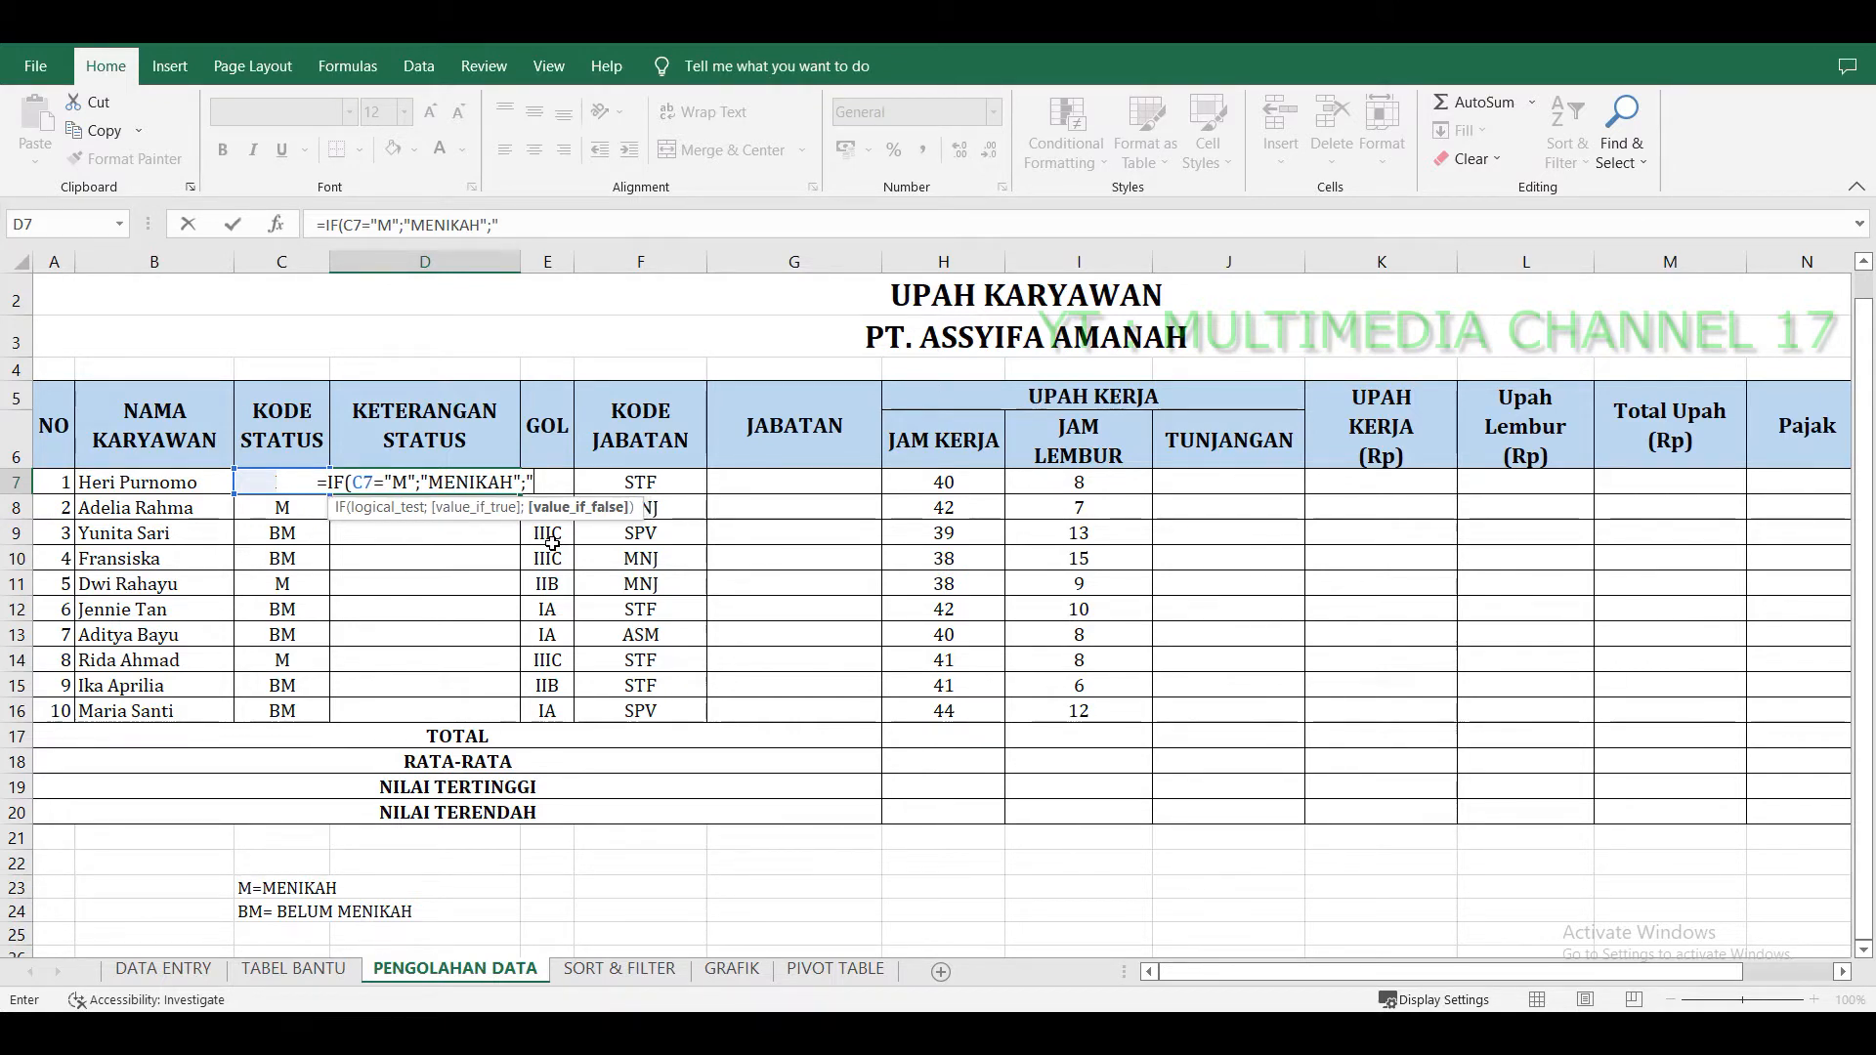
{"action": "type", "text": "BEL"}
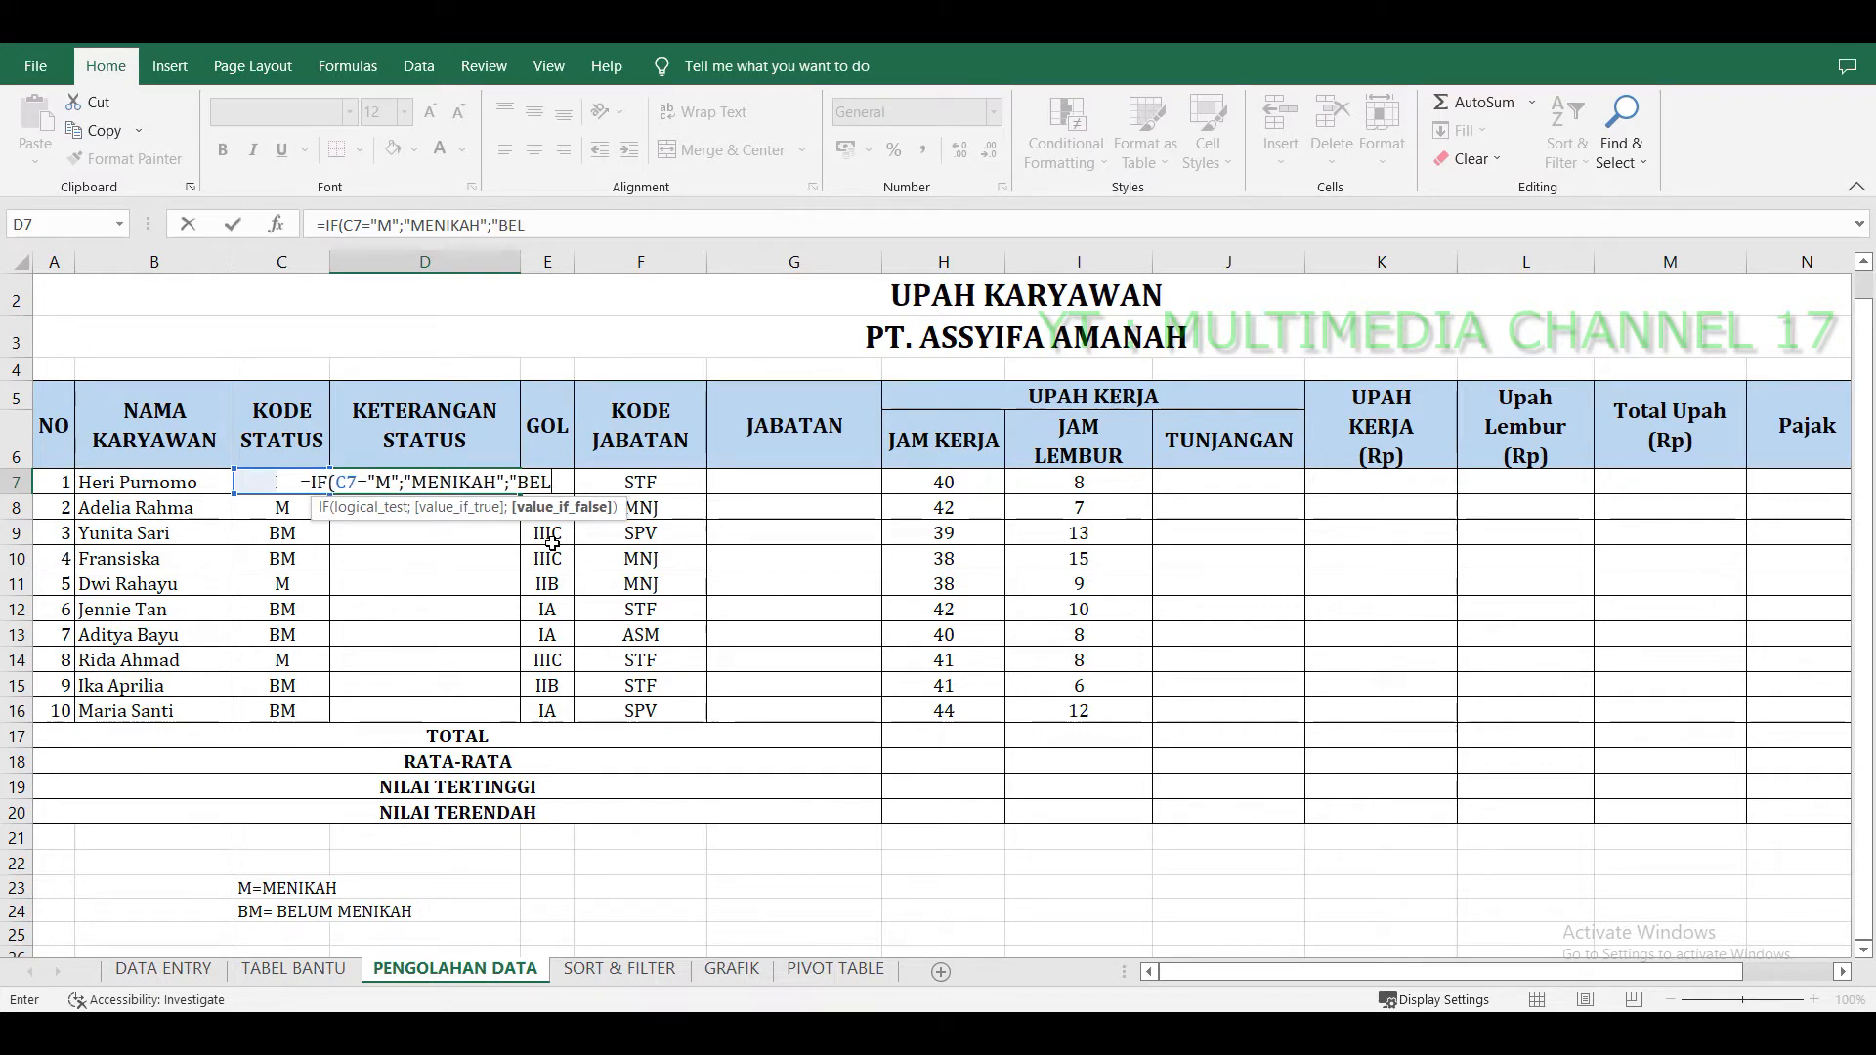
{"action": "type", "text": "UM MEN"}
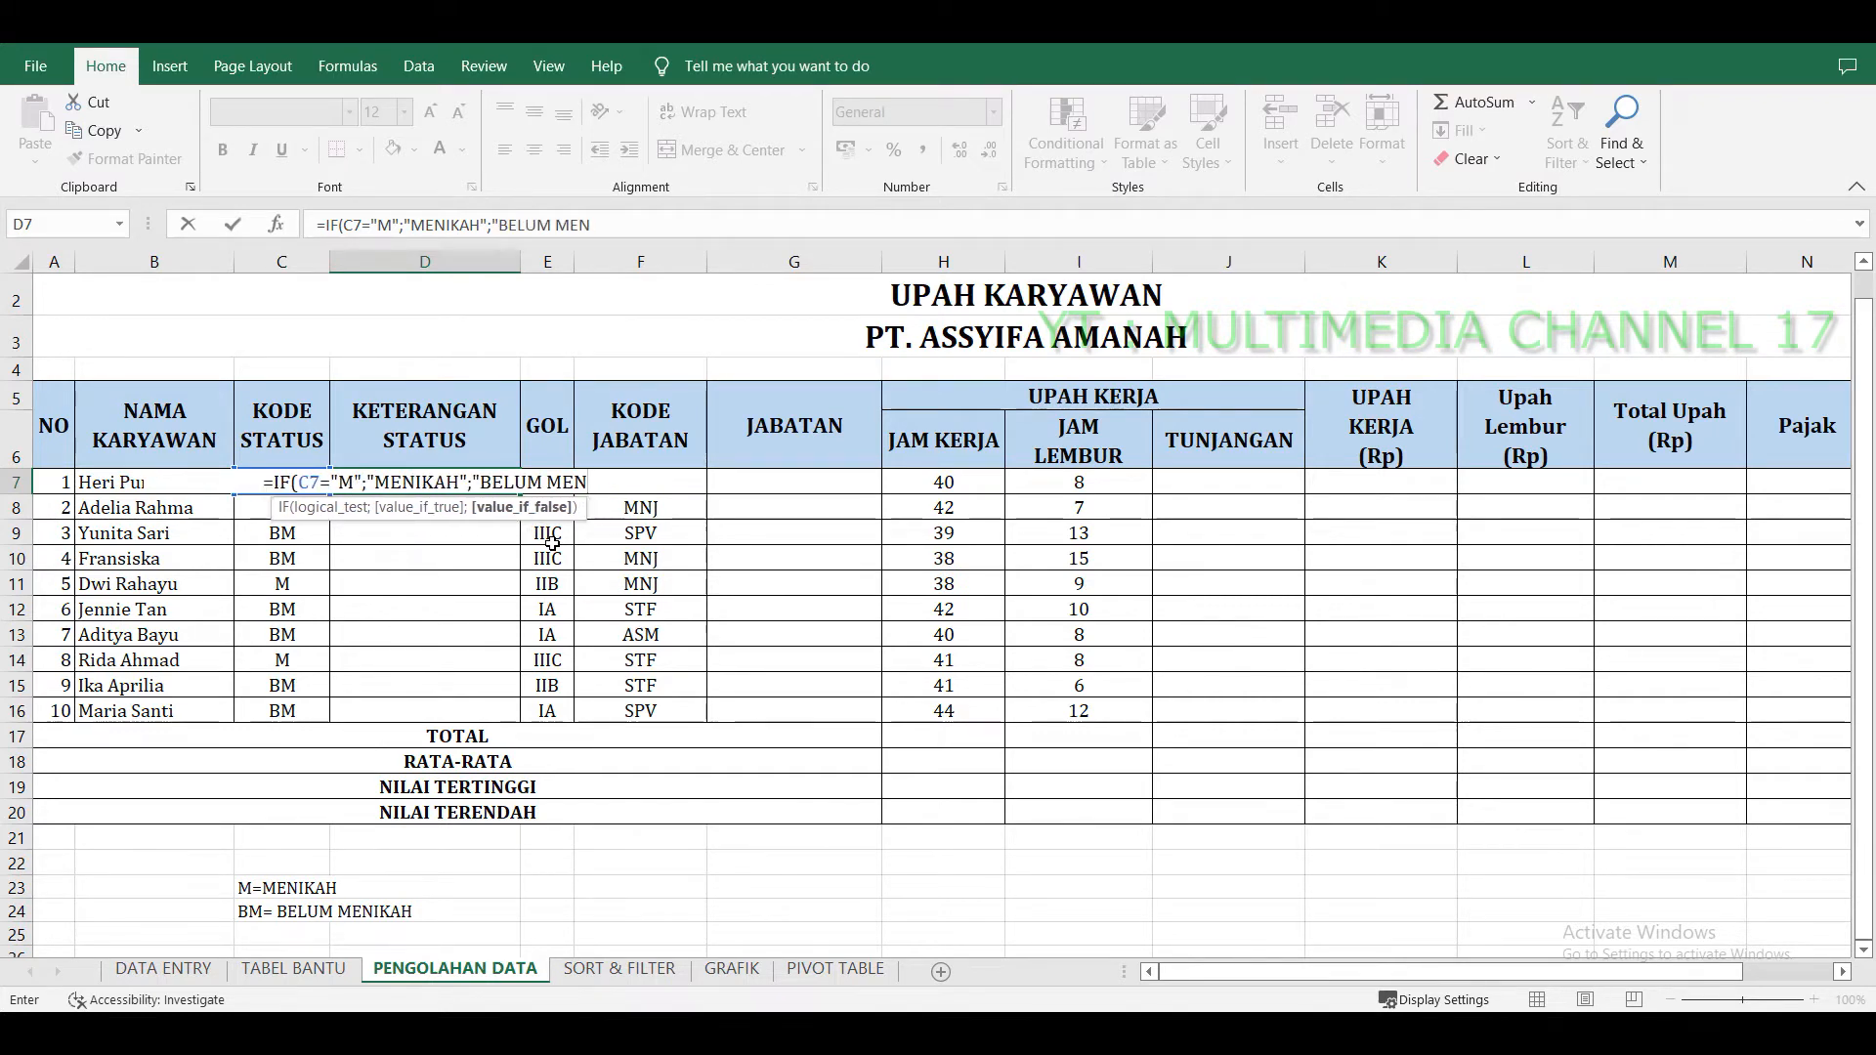
{"action": "type", "text": "IKAH\")"}
{"action": "key", "text": "Return"}
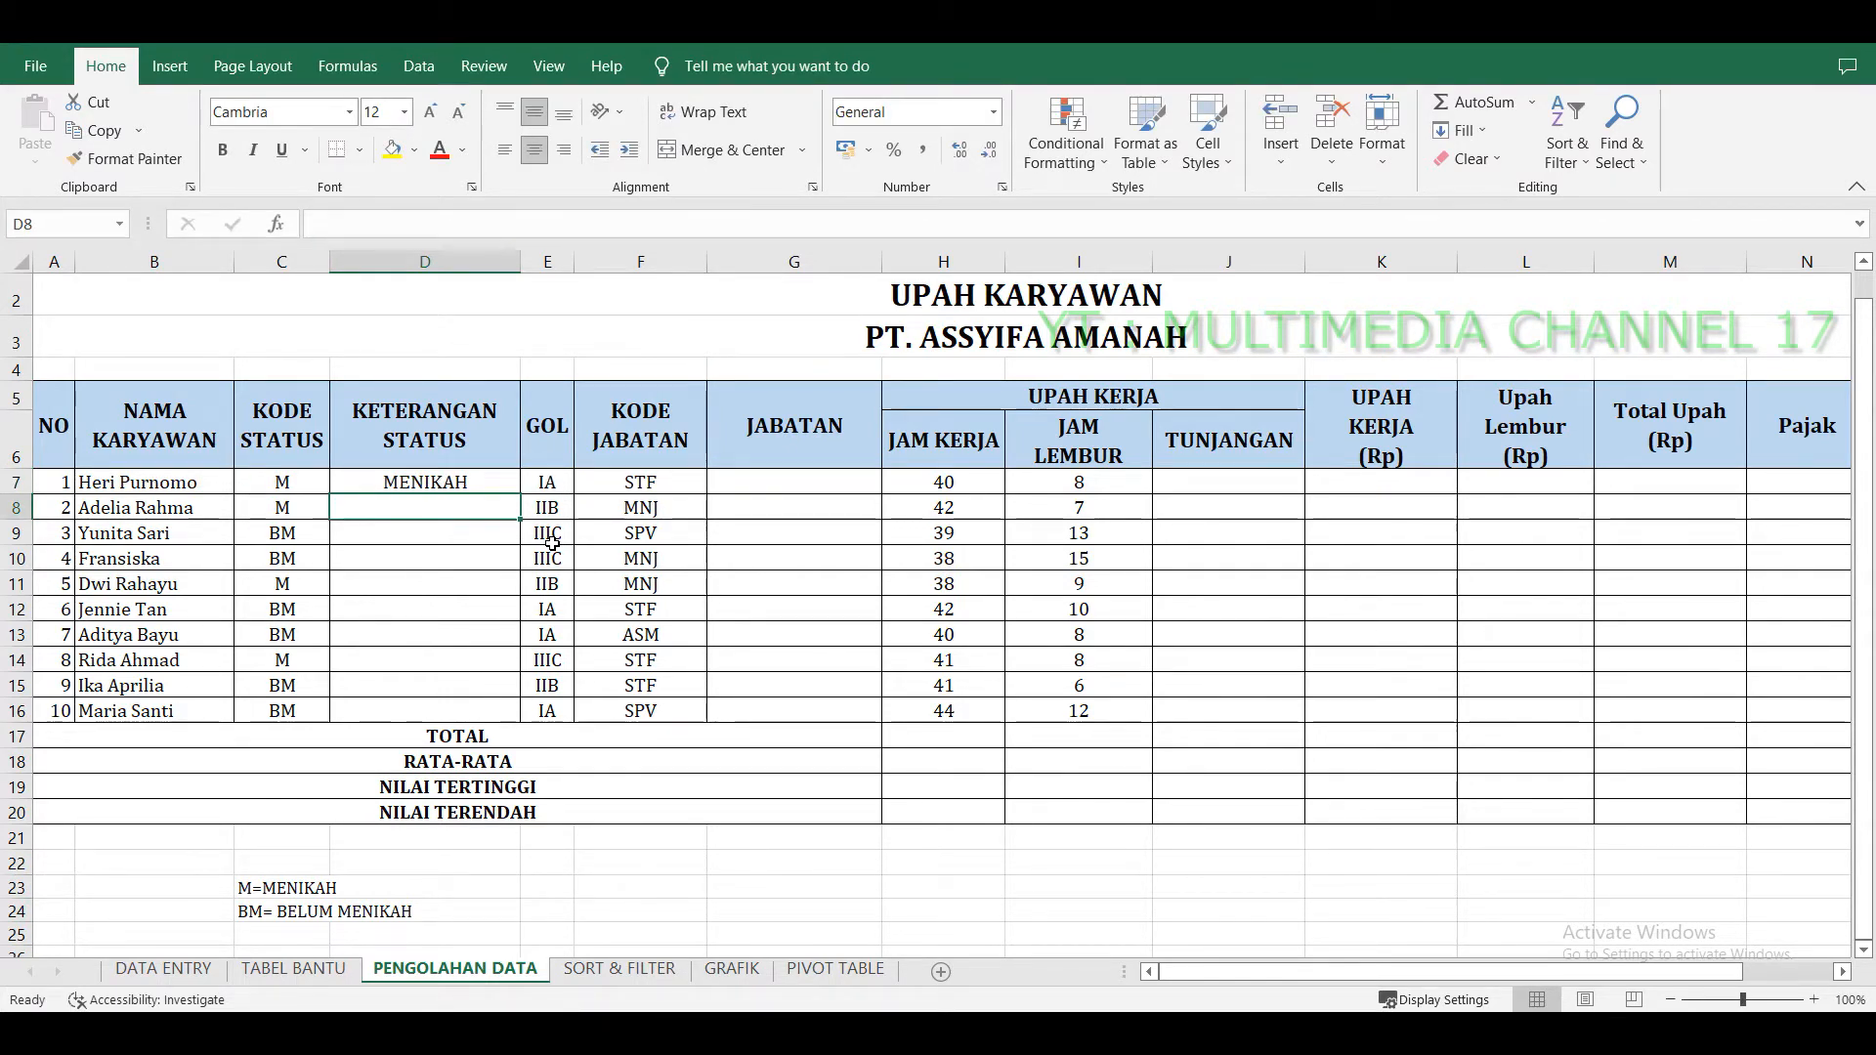
Fill the KETERANGAN STATUS formula down from D7 to row 16.
{"action": "left_click", "coordinate": [469, 478]}
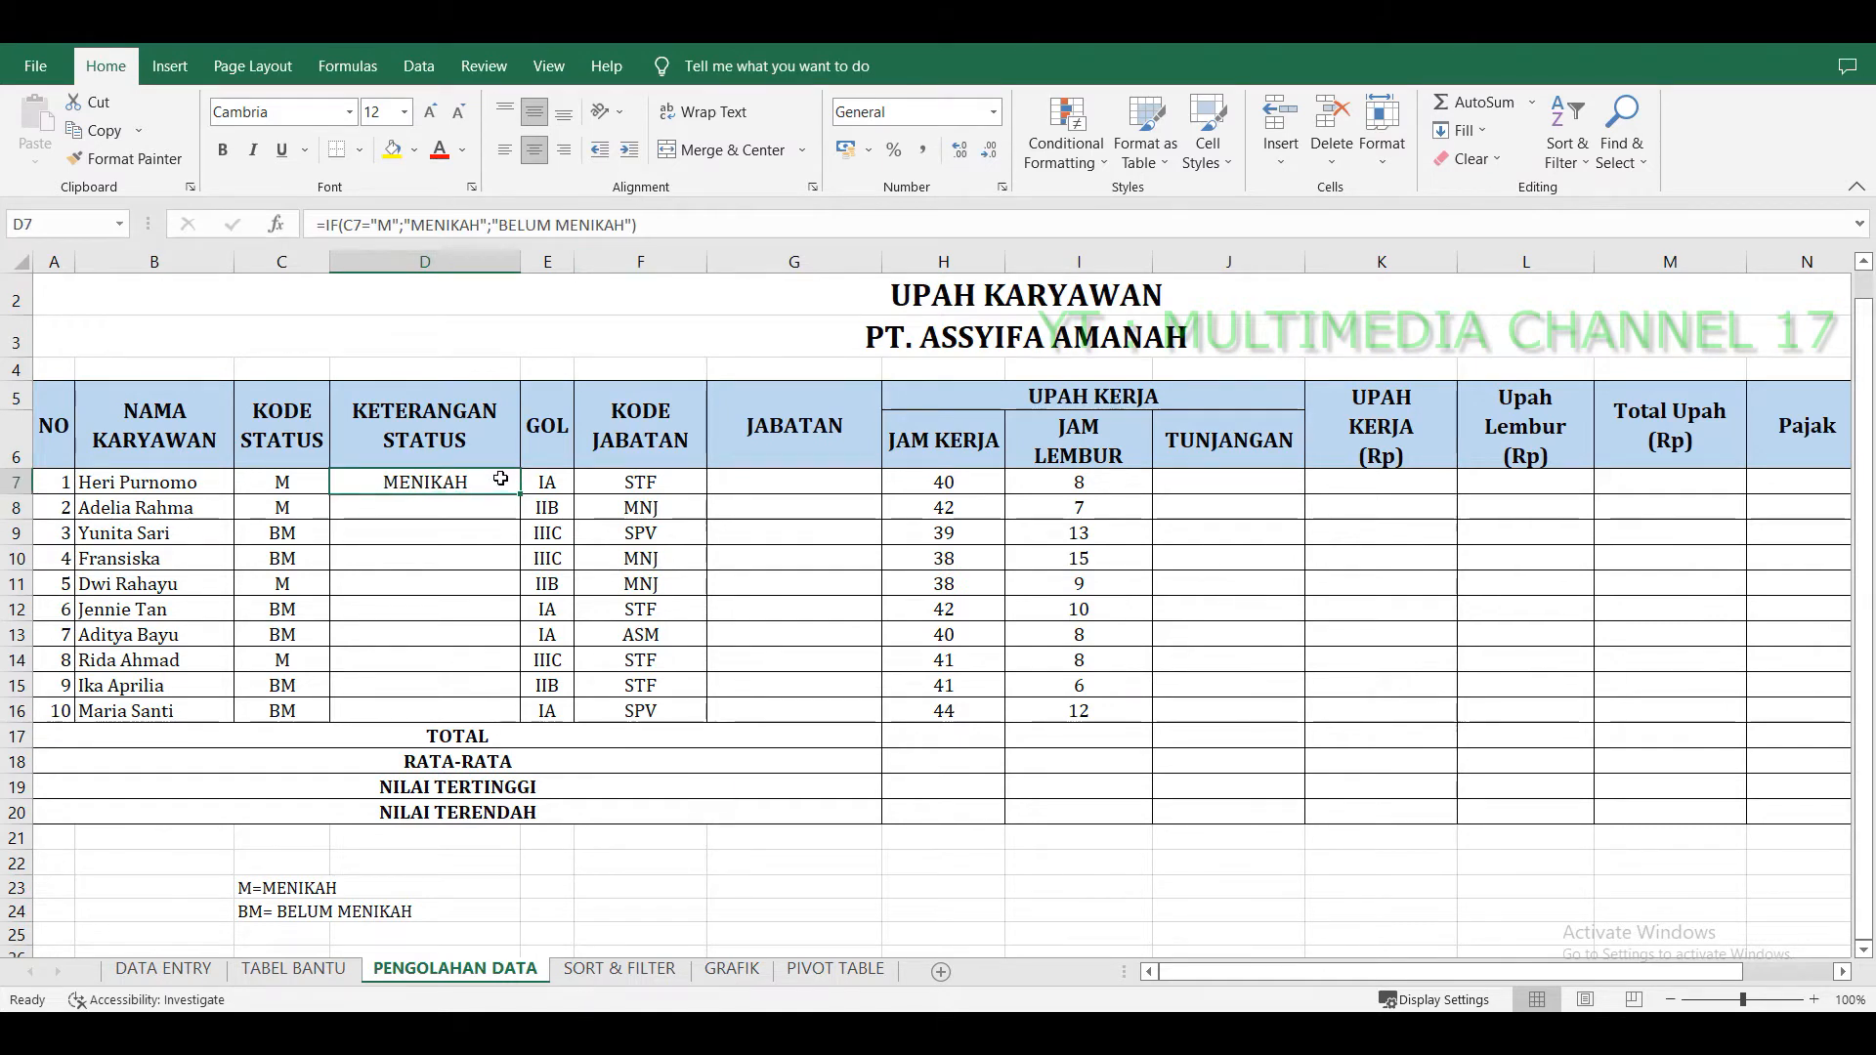
{"action": "left_click_drag", "start_coordinate": [520, 495], "coordinate": [522, 718]}
{"action": "left_click", "coordinate": [456, 538]}
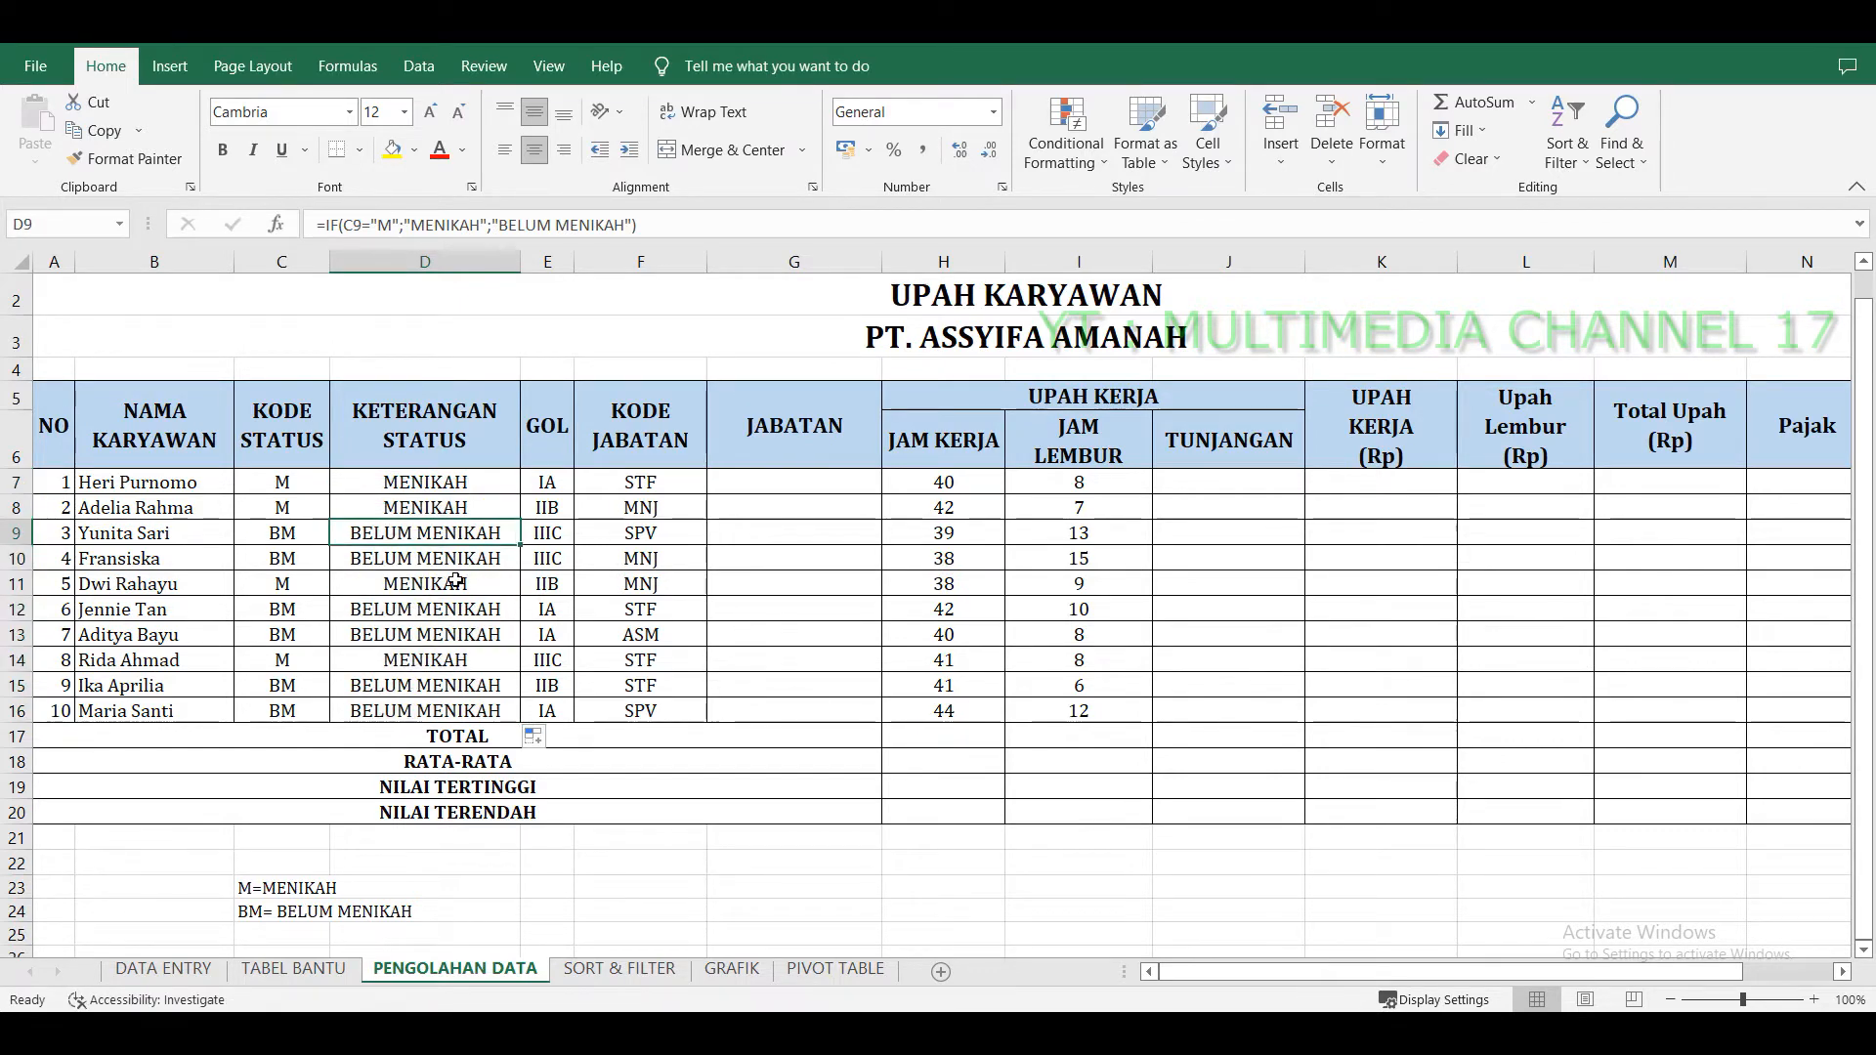
Review the filled KETERANGAN STATUS results and the empty JABATAN column.
{"action": "left_click", "coordinate": [456, 581]}
{"action": "left_click", "coordinate": [459, 632]}
{"action": "left_click", "coordinate": [467, 692]}
{"action": "left_click", "coordinate": [441, 630]}
{"action": "key", "text": "Up"}
{"action": "key", "text": "Up"}
{"action": "key", "text": "Up"}
{"action": "key", "text": "Up"}
{"action": "key", "text": "Up"}
{"action": "key", "text": "Up"}
{"action": "key", "text": "Right"}
{"action": "key", "text": "Right"}
{"action": "key", "text": "Right"}
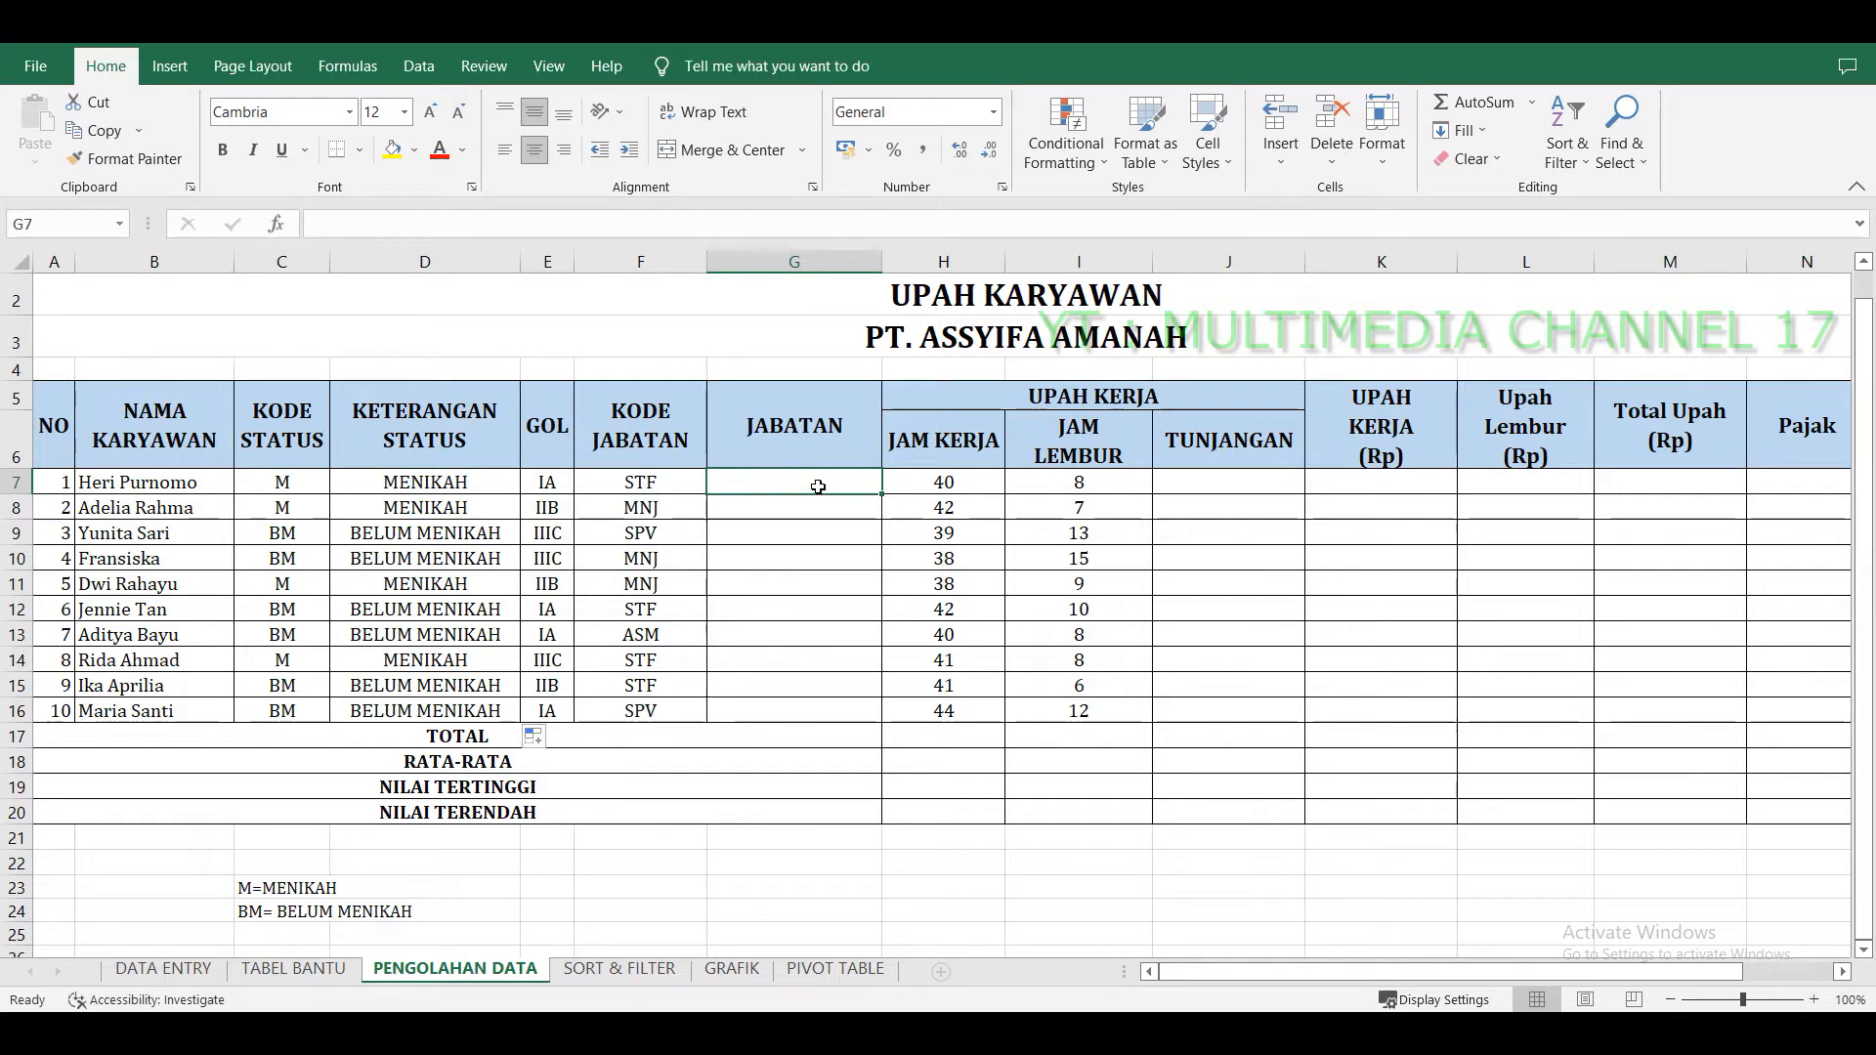
{"action": "left_click_drag", "start_coordinate": [818, 486], "coordinate": [817, 725]}
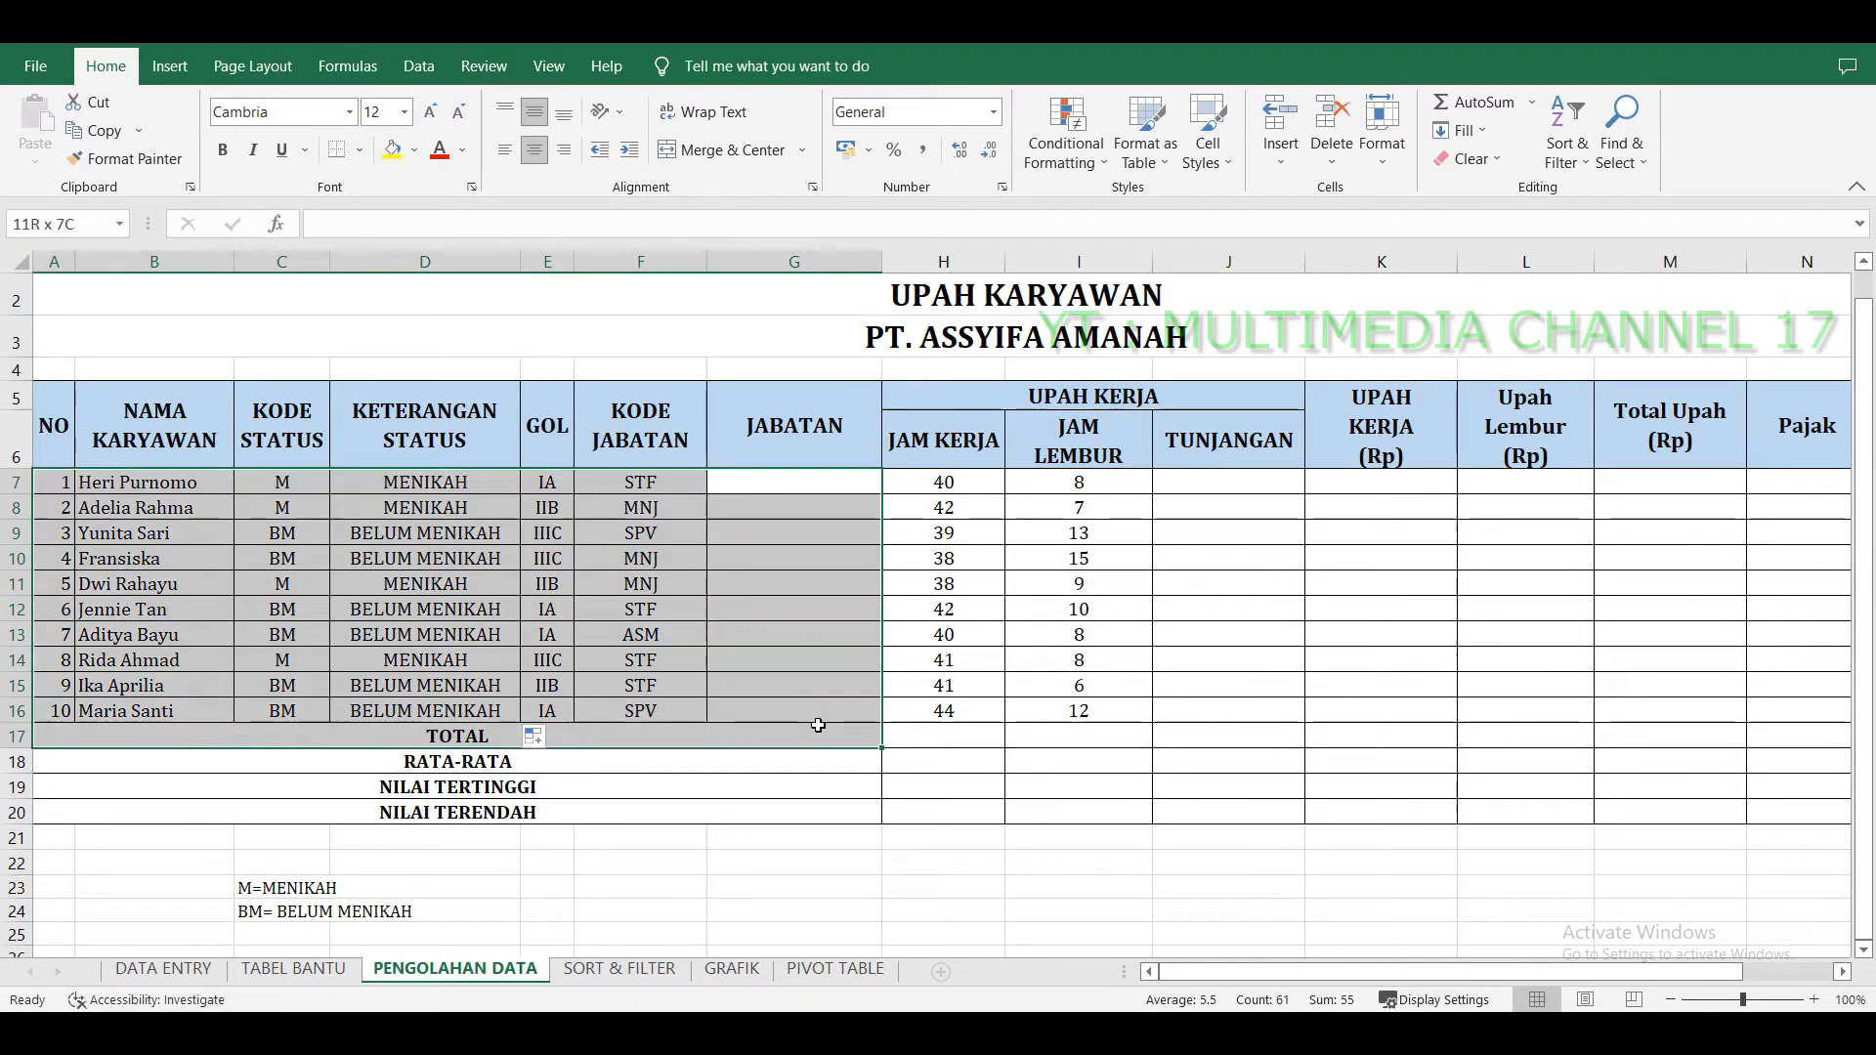
{"action": "left_click", "coordinate": [817, 481]}
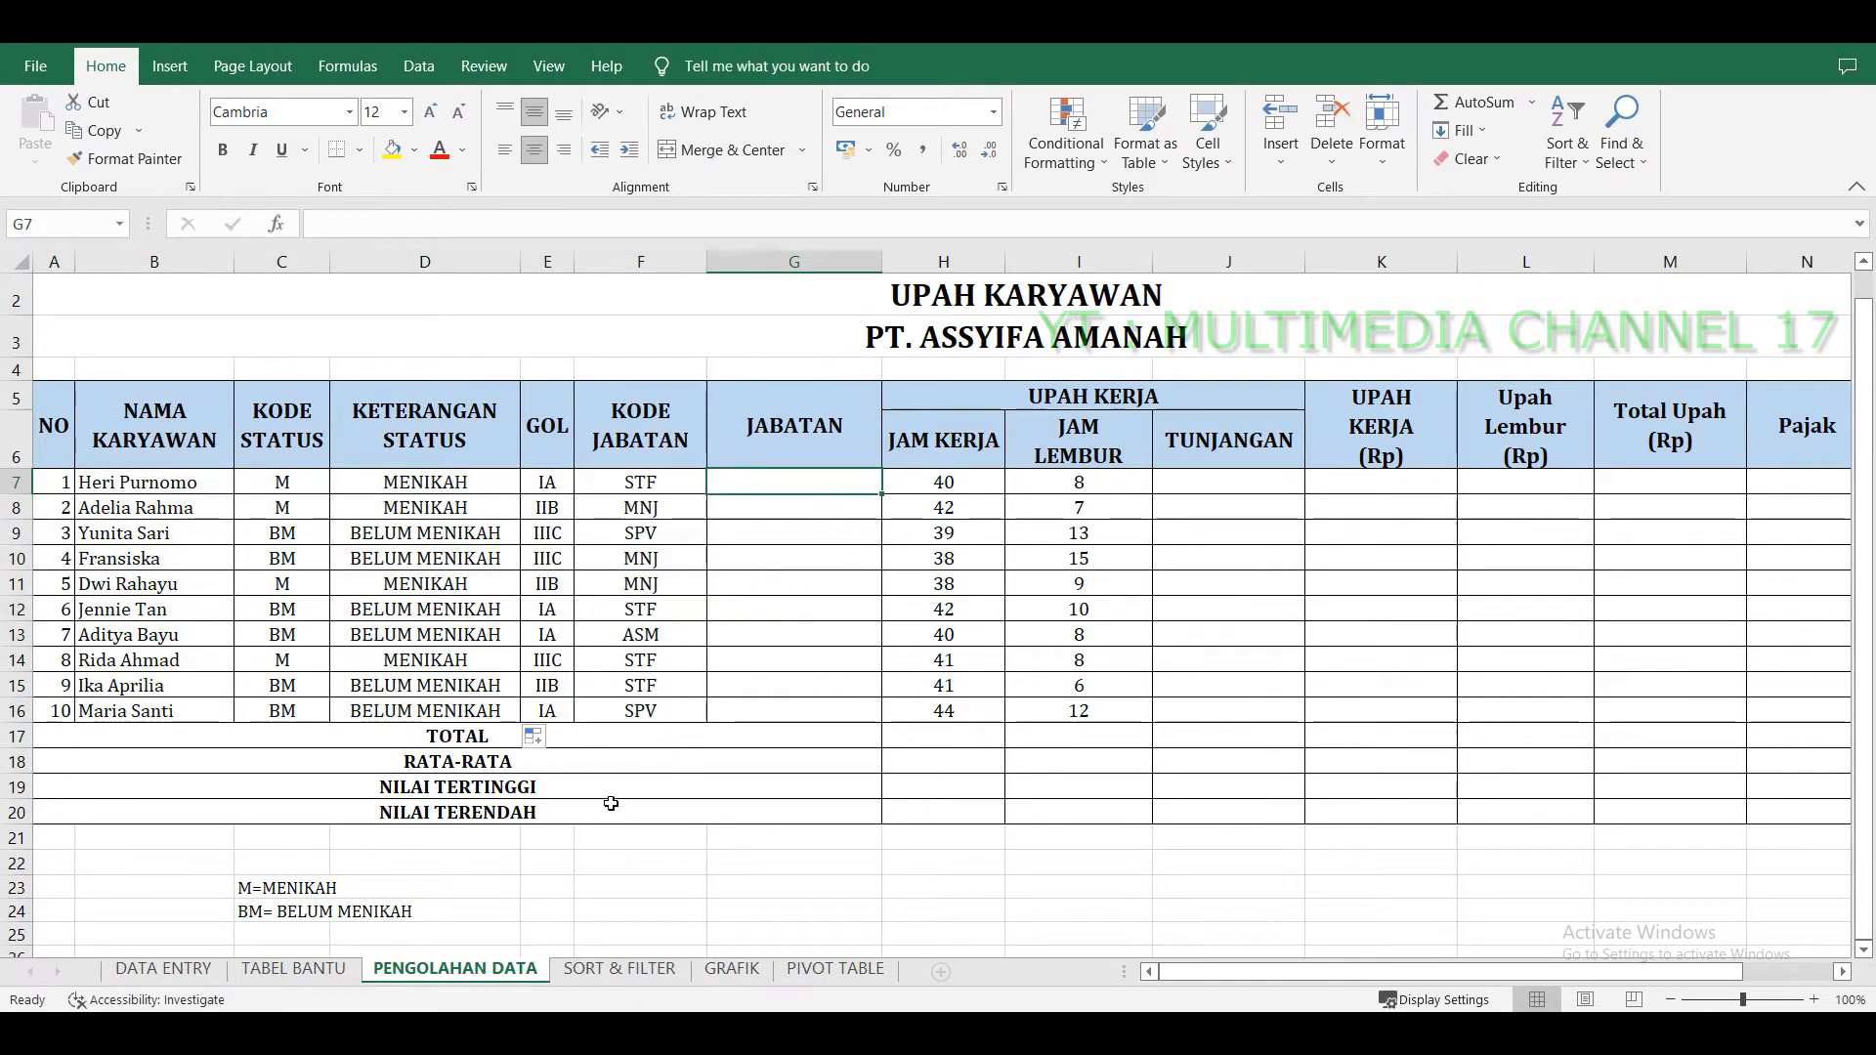
Open the TABEL BANTU sheet and examine the headers of the position allowance table.
{"action": "left_click", "coordinate": [293, 968]}
{"action": "left_click", "coordinate": [426, 633]}
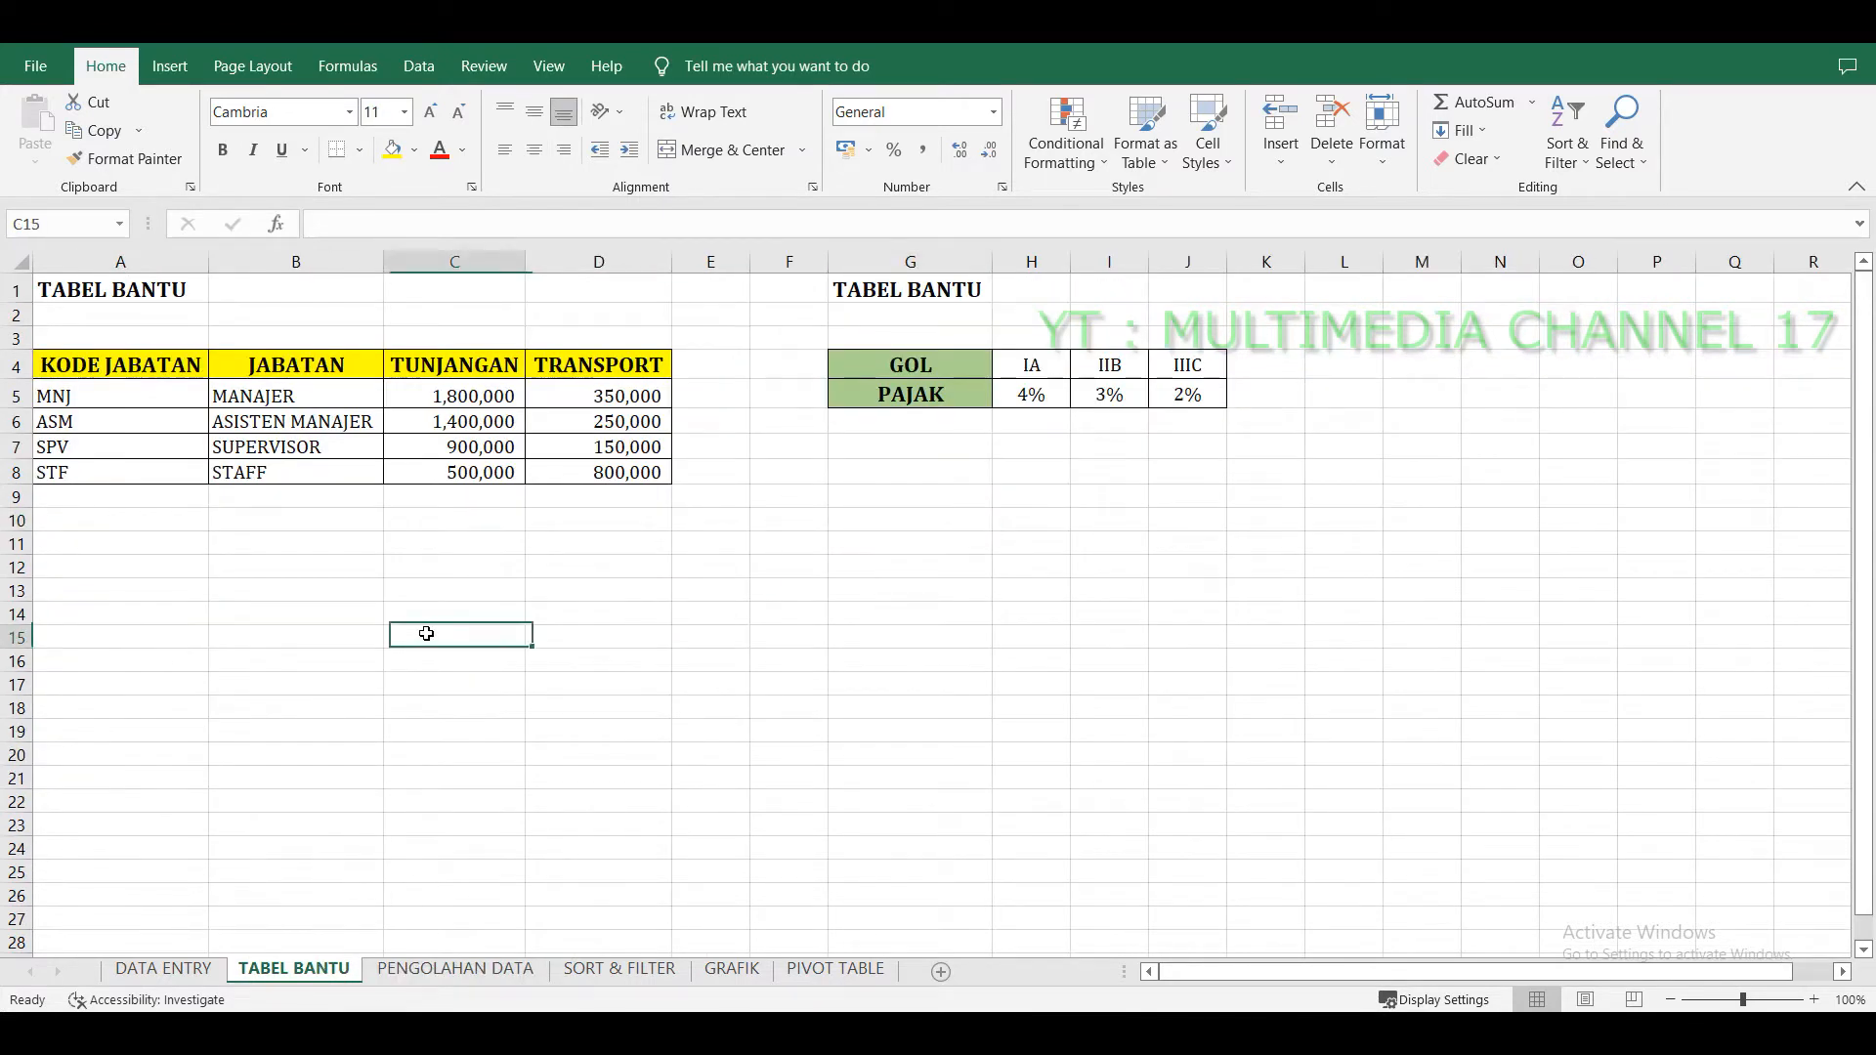
{"action": "left_click", "coordinate": [125, 368]}
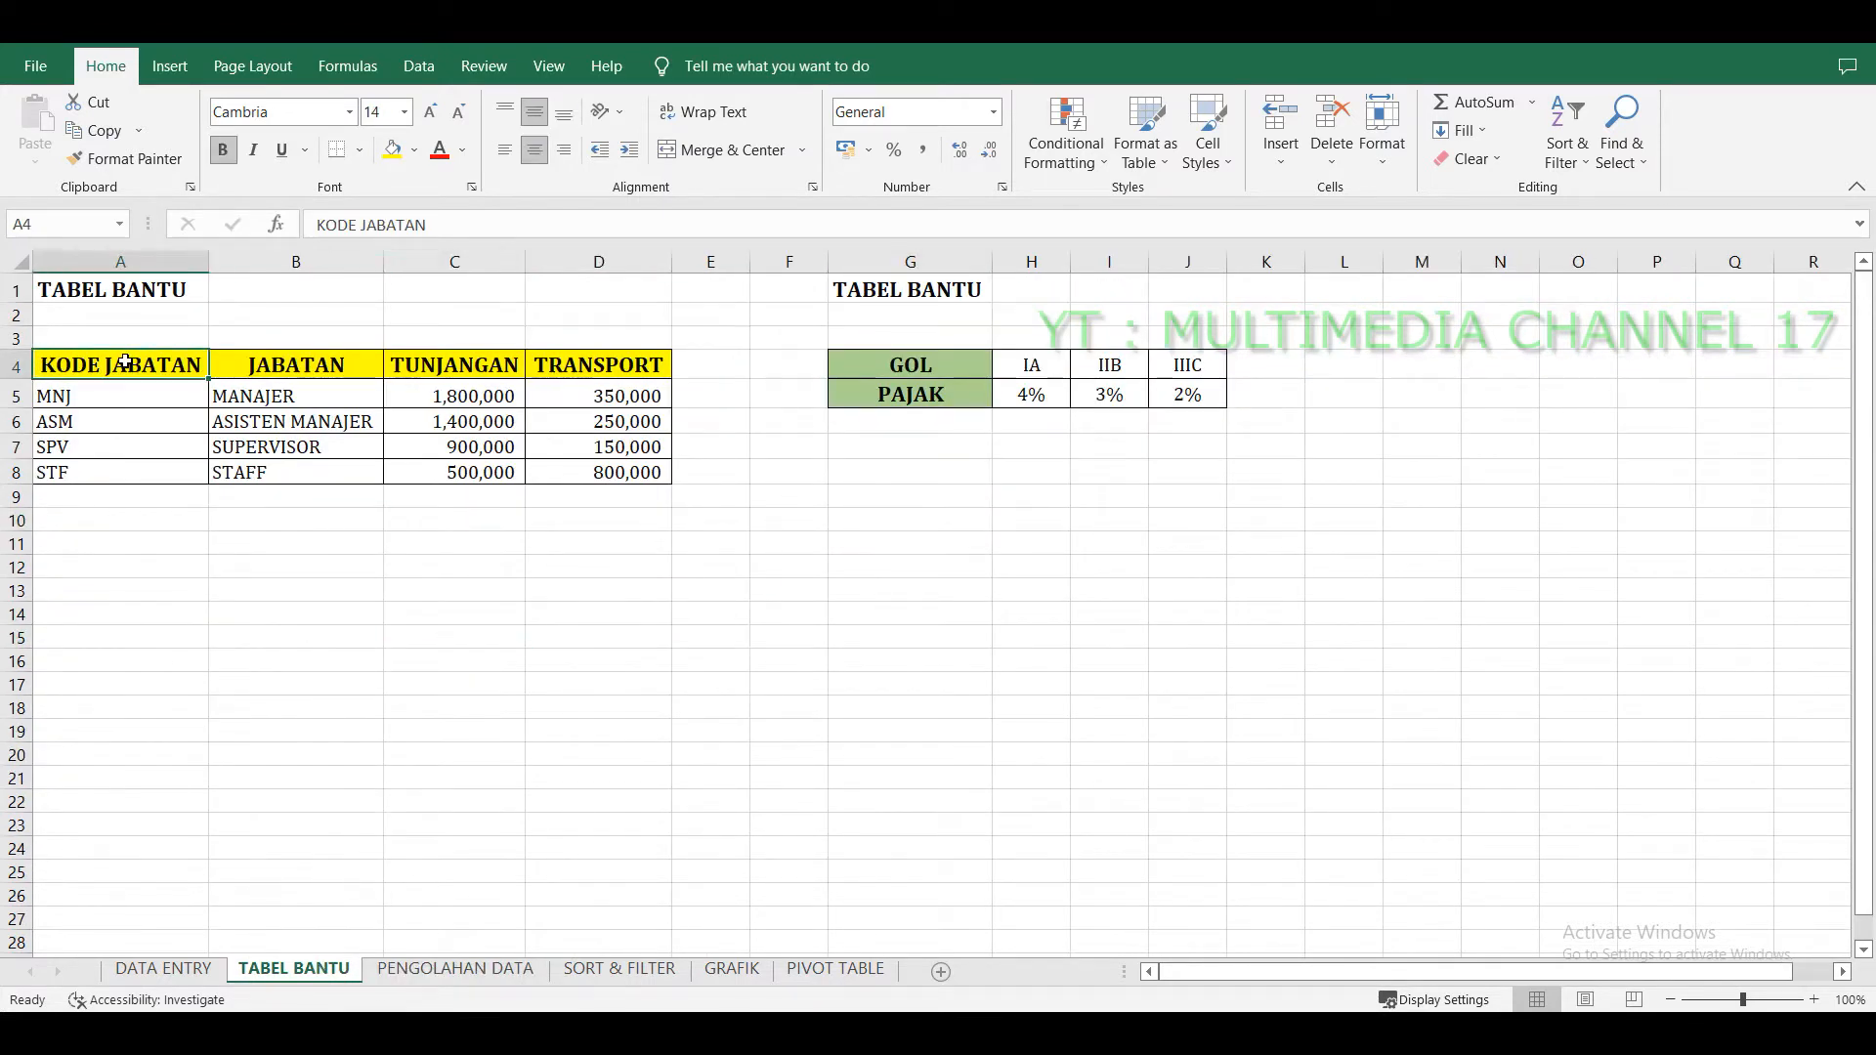
{"action": "left_click", "coordinate": [295, 360]}
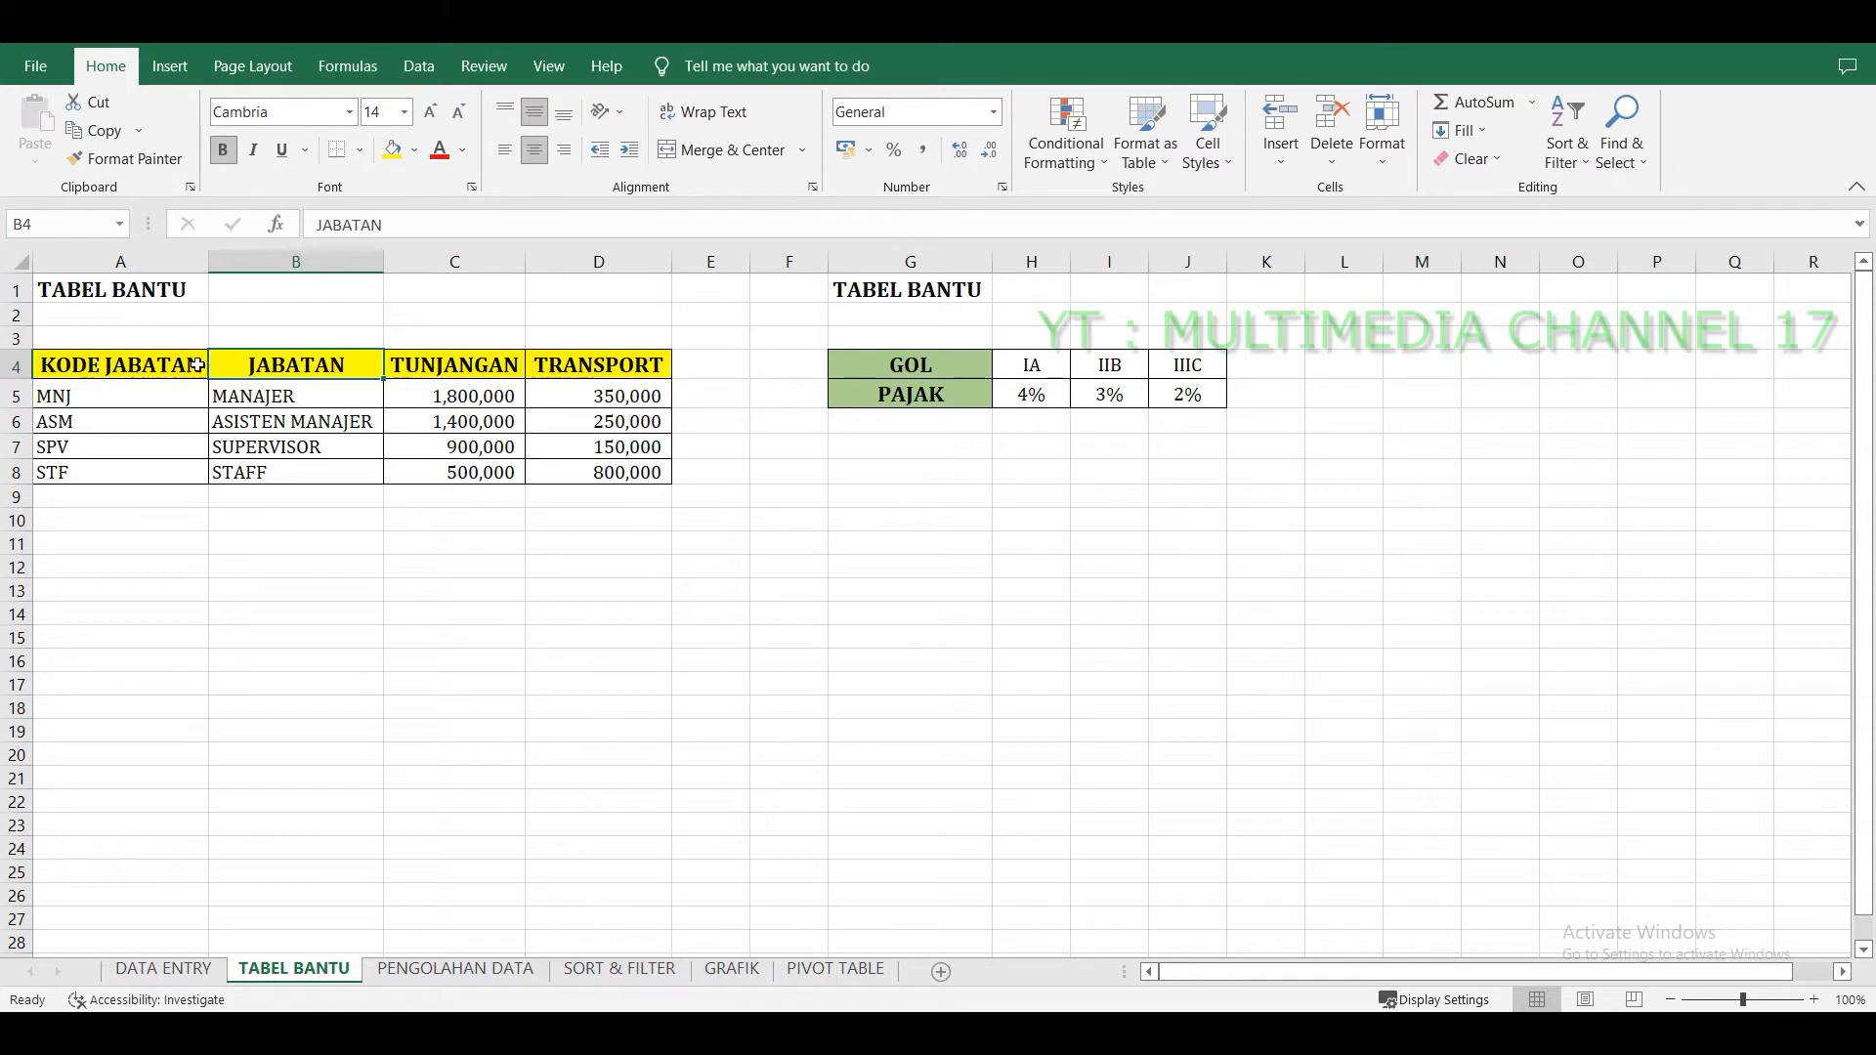
{"action": "left_click", "coordinate": [168, 360]}
{"action": "left_click", "coordinate": [511, 356]}
{"action": "left_click", "coordinate": [585, 355]}
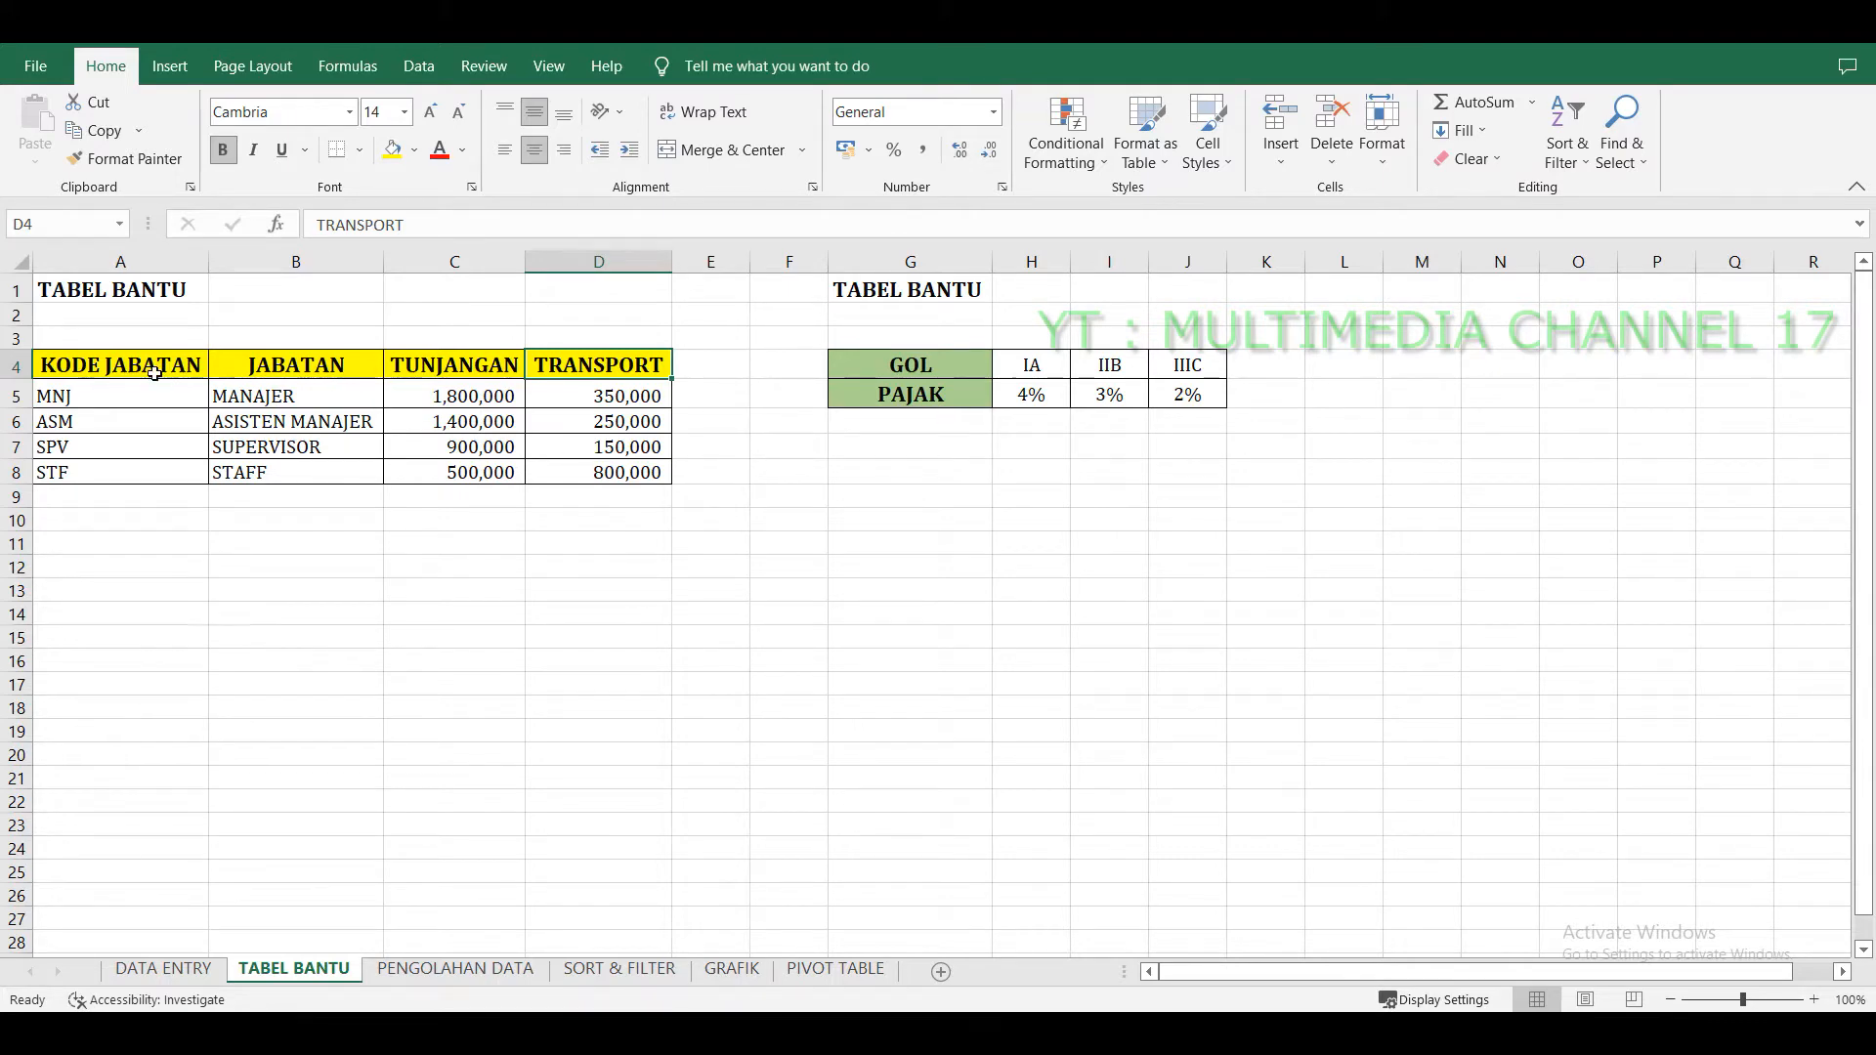
Examine the position allowance table and the GOL tax table on TABEL BANTU by highlighting their headers and columns.
{"action": "left_click_drag", "start_coordinate": [177, 364], "coordinate": [616, 368]}
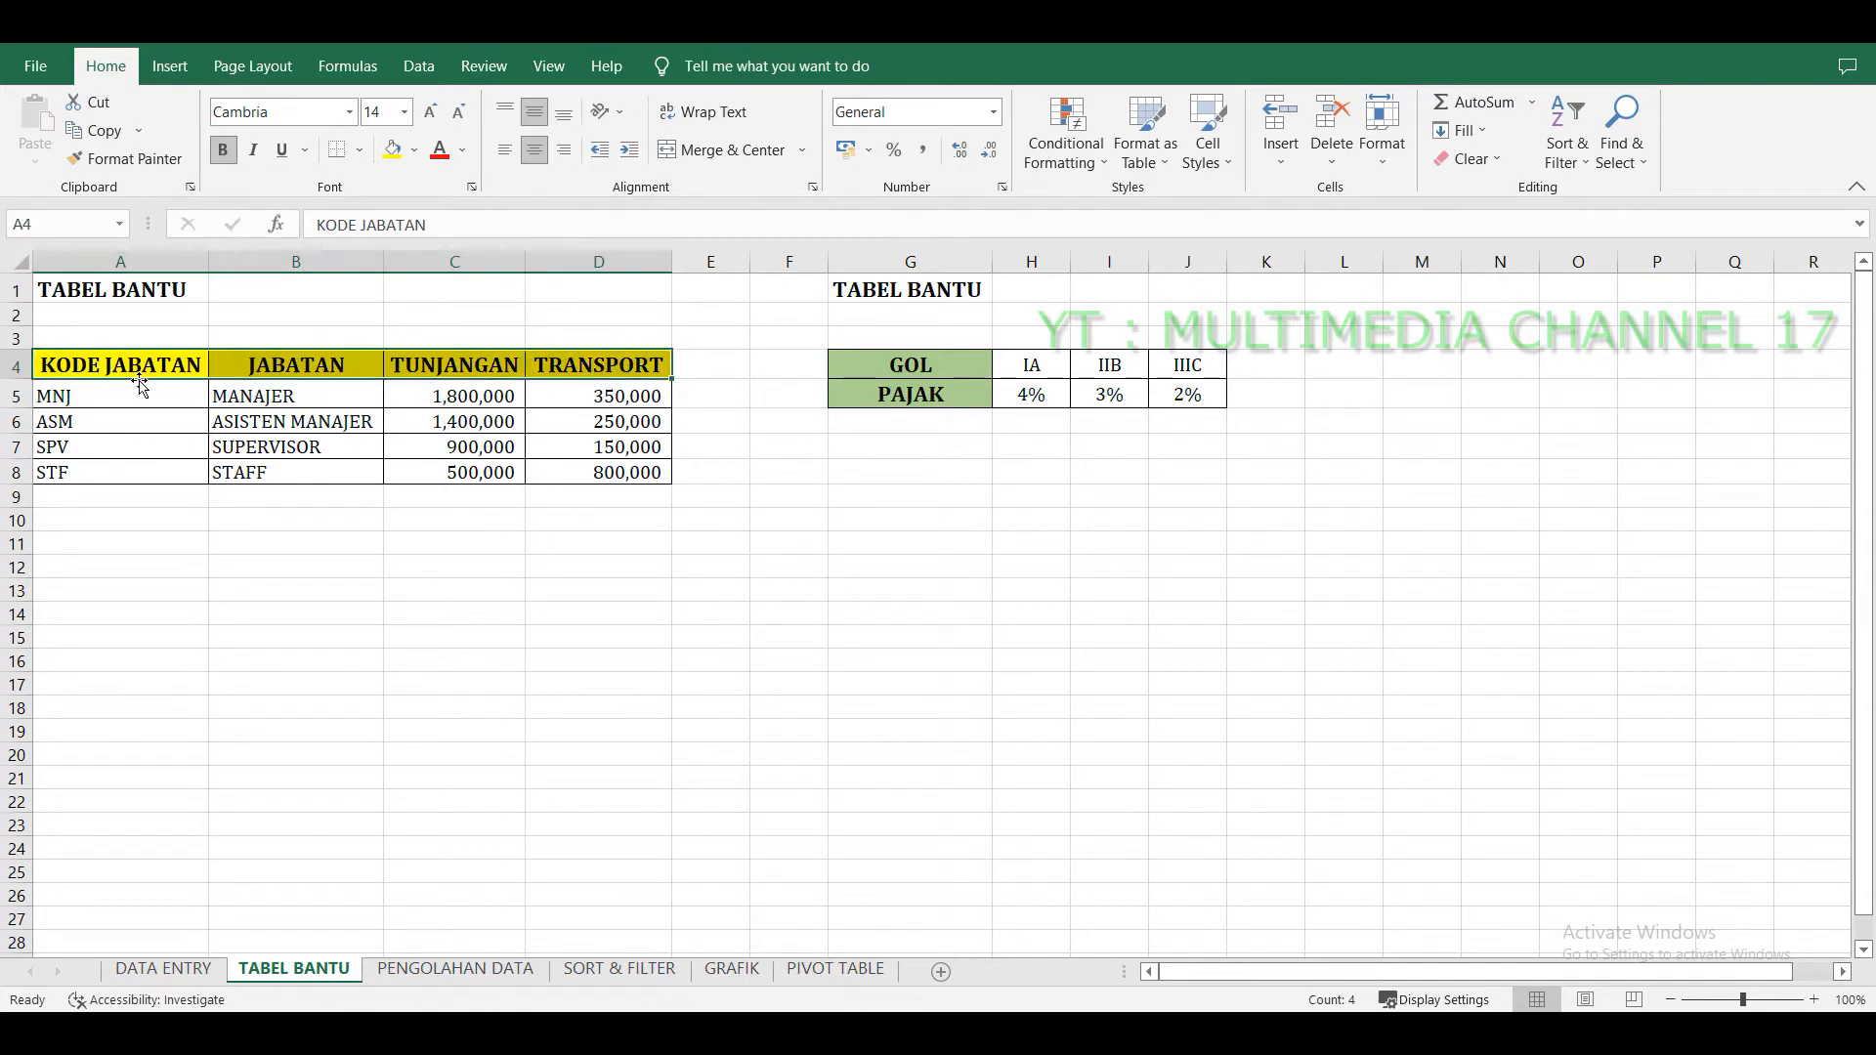
{"action": "left_click_drag", "start_coordinate": [142, 394], "coordinate": [147, 474]}
{"action": "left_click_drag", "start_coordinate": [251, 406], "coordinate": [252, 473]}
{"action": "left_click_drag", "start_coordinate": [451, 396], "coordinate": [478, 477]}
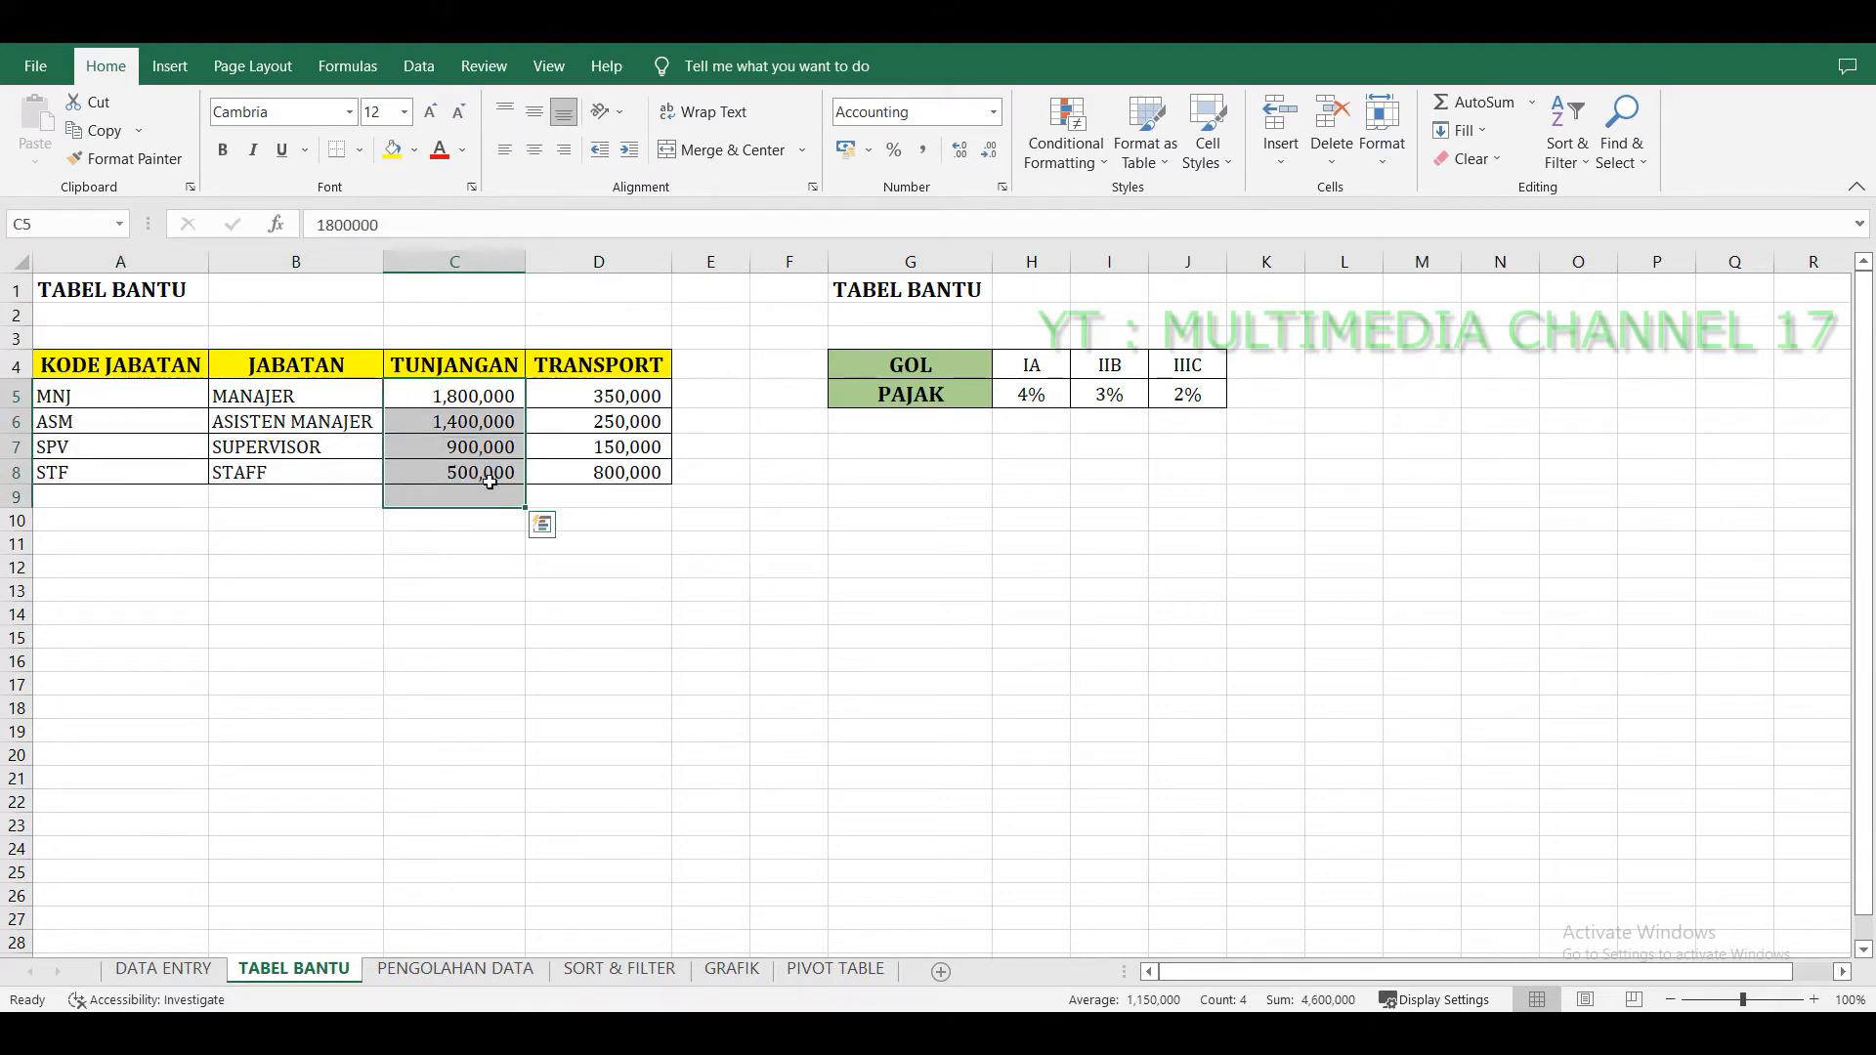
{"action": "left_click_drag", "start_coordinate": [596, 395], "coordinate": [600, 497]}
{"action": "left_click_drag", "start_coordinate": [74, 369], "coordinate": [586, 497]}
{"action": "left_click_drag", "start_coordinate": [936, 364], "coordinate": [1187, 395]}
{"action": "left_click", "coordinate": [1016, 466]}
{"action": "left_click_drag", "start_coordinate": [955, 368], "coordinate": [1192, 370]}
{"action": "left_click_drag", "start_coordinate": [1055, 398], "coordinate": [1161, 402]}
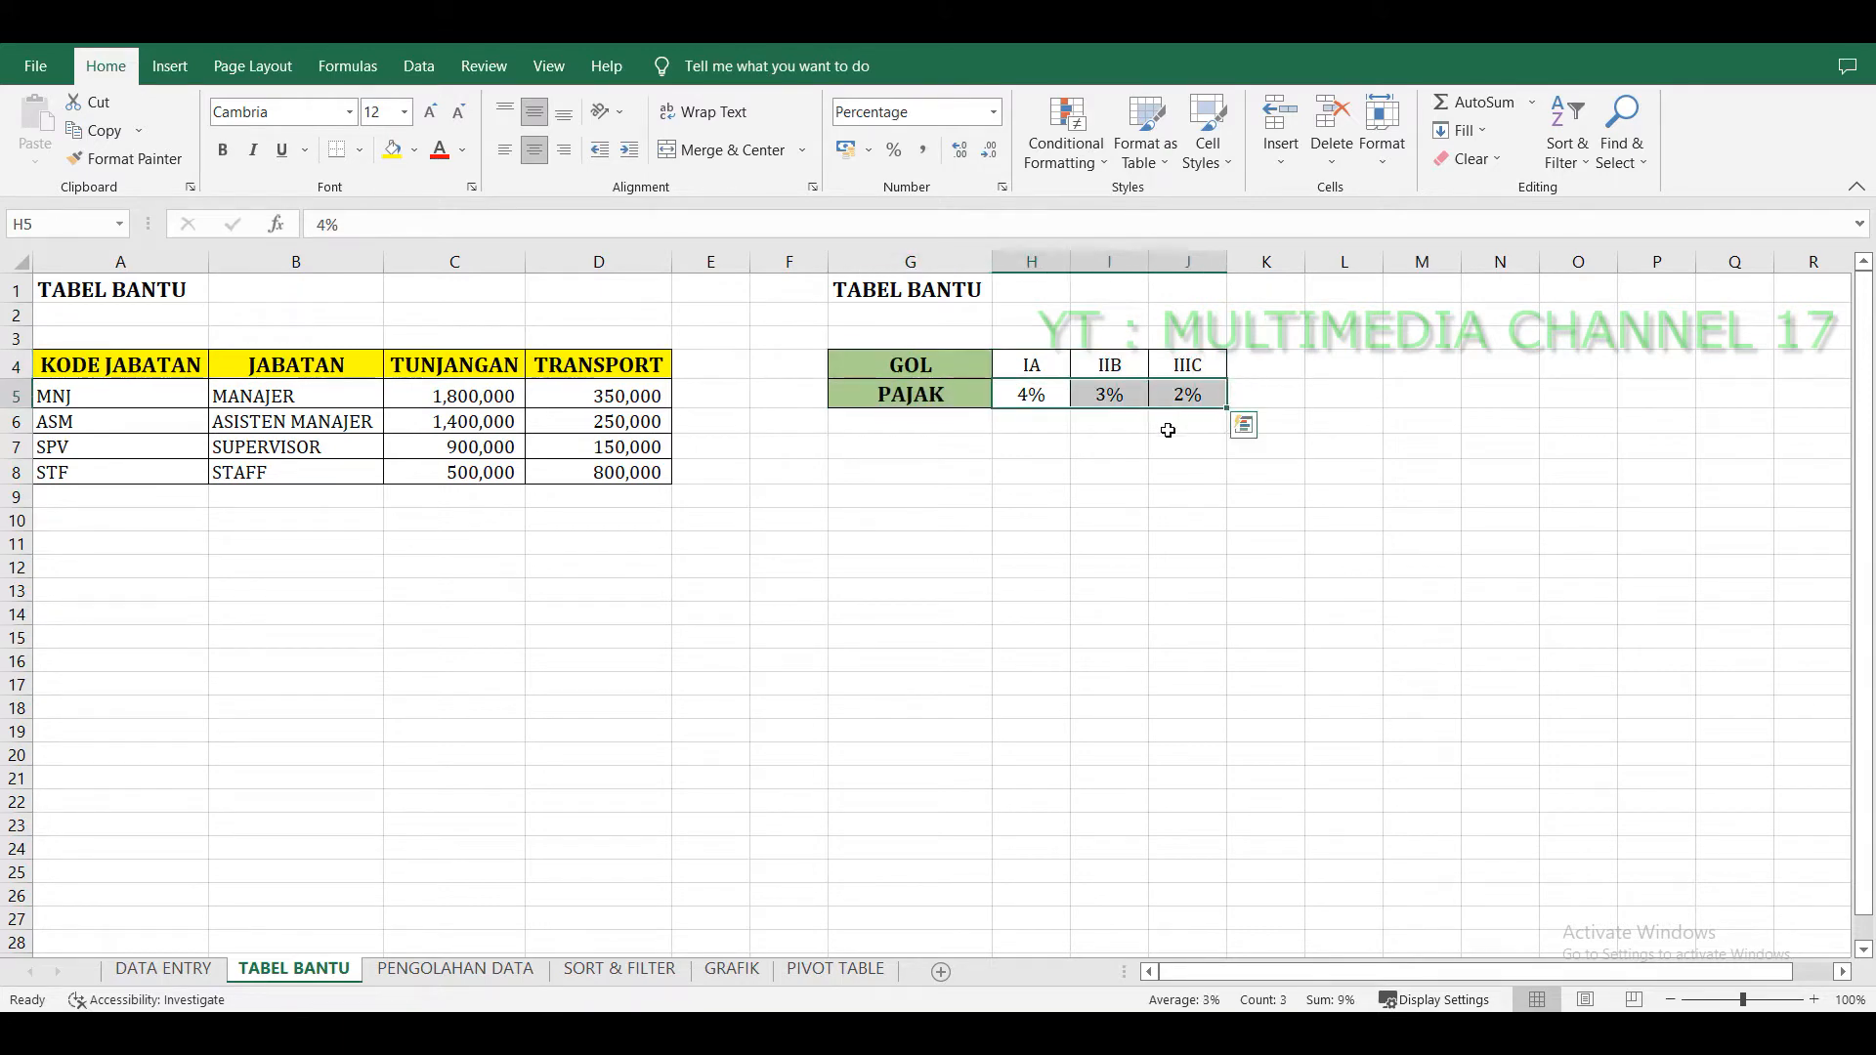
Label the tax table HORIZONTAL in cell G7 and the position table VERTIKAL in cell A10.
{"action": "left_click", "coordinate": [938, 441]}
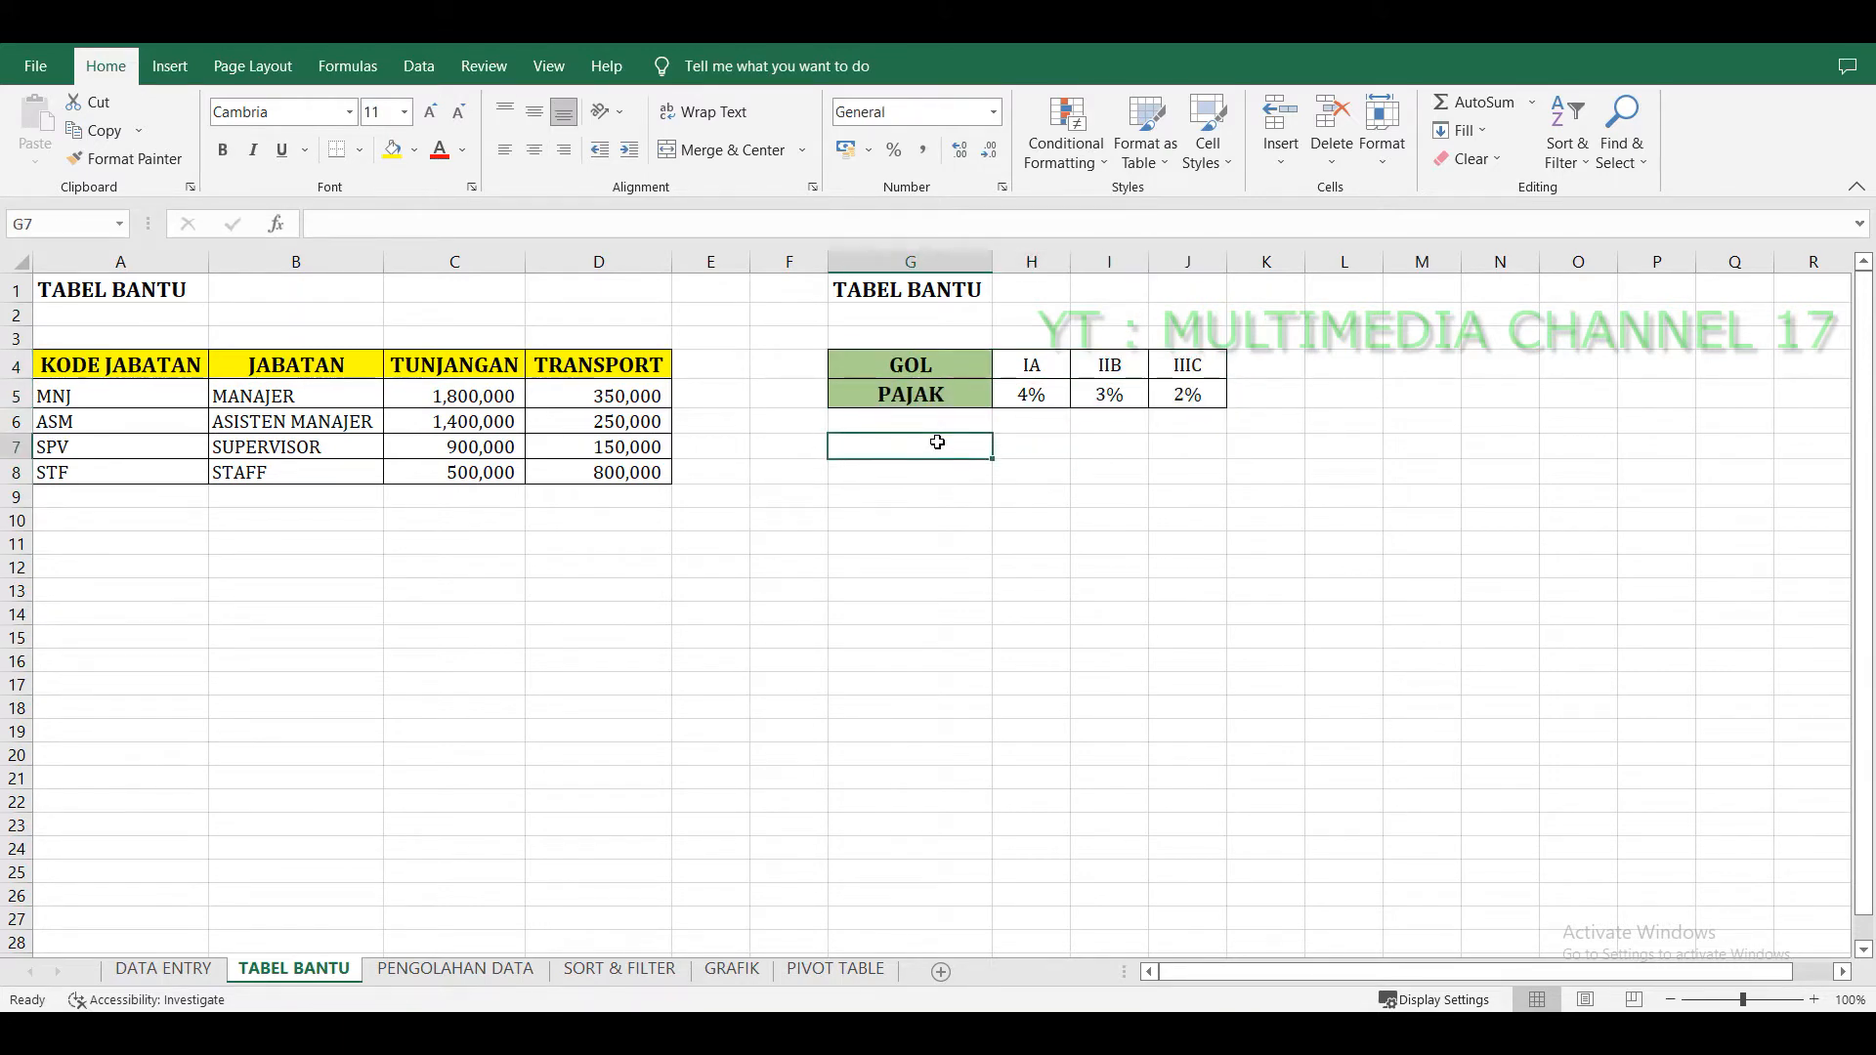
{"action": "type", "text": "HORIZONTAL"}
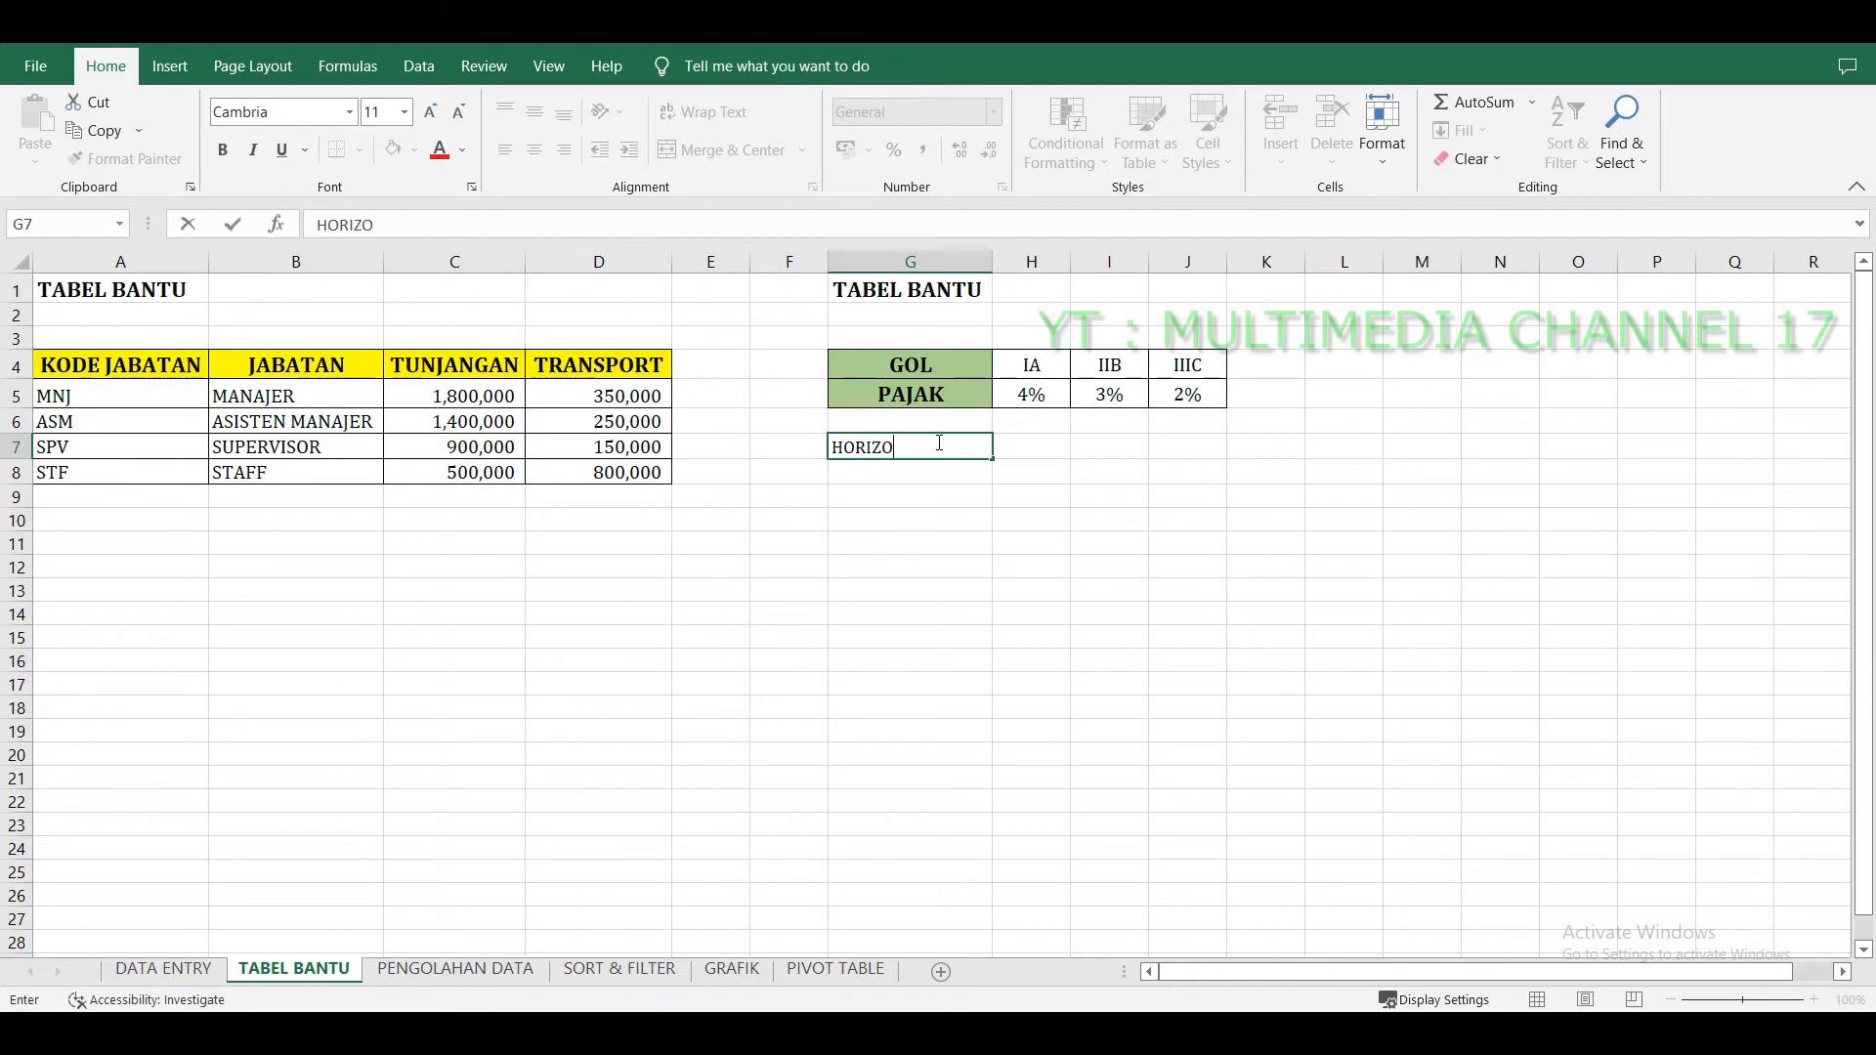
{"action": "key", "text": "Return"}
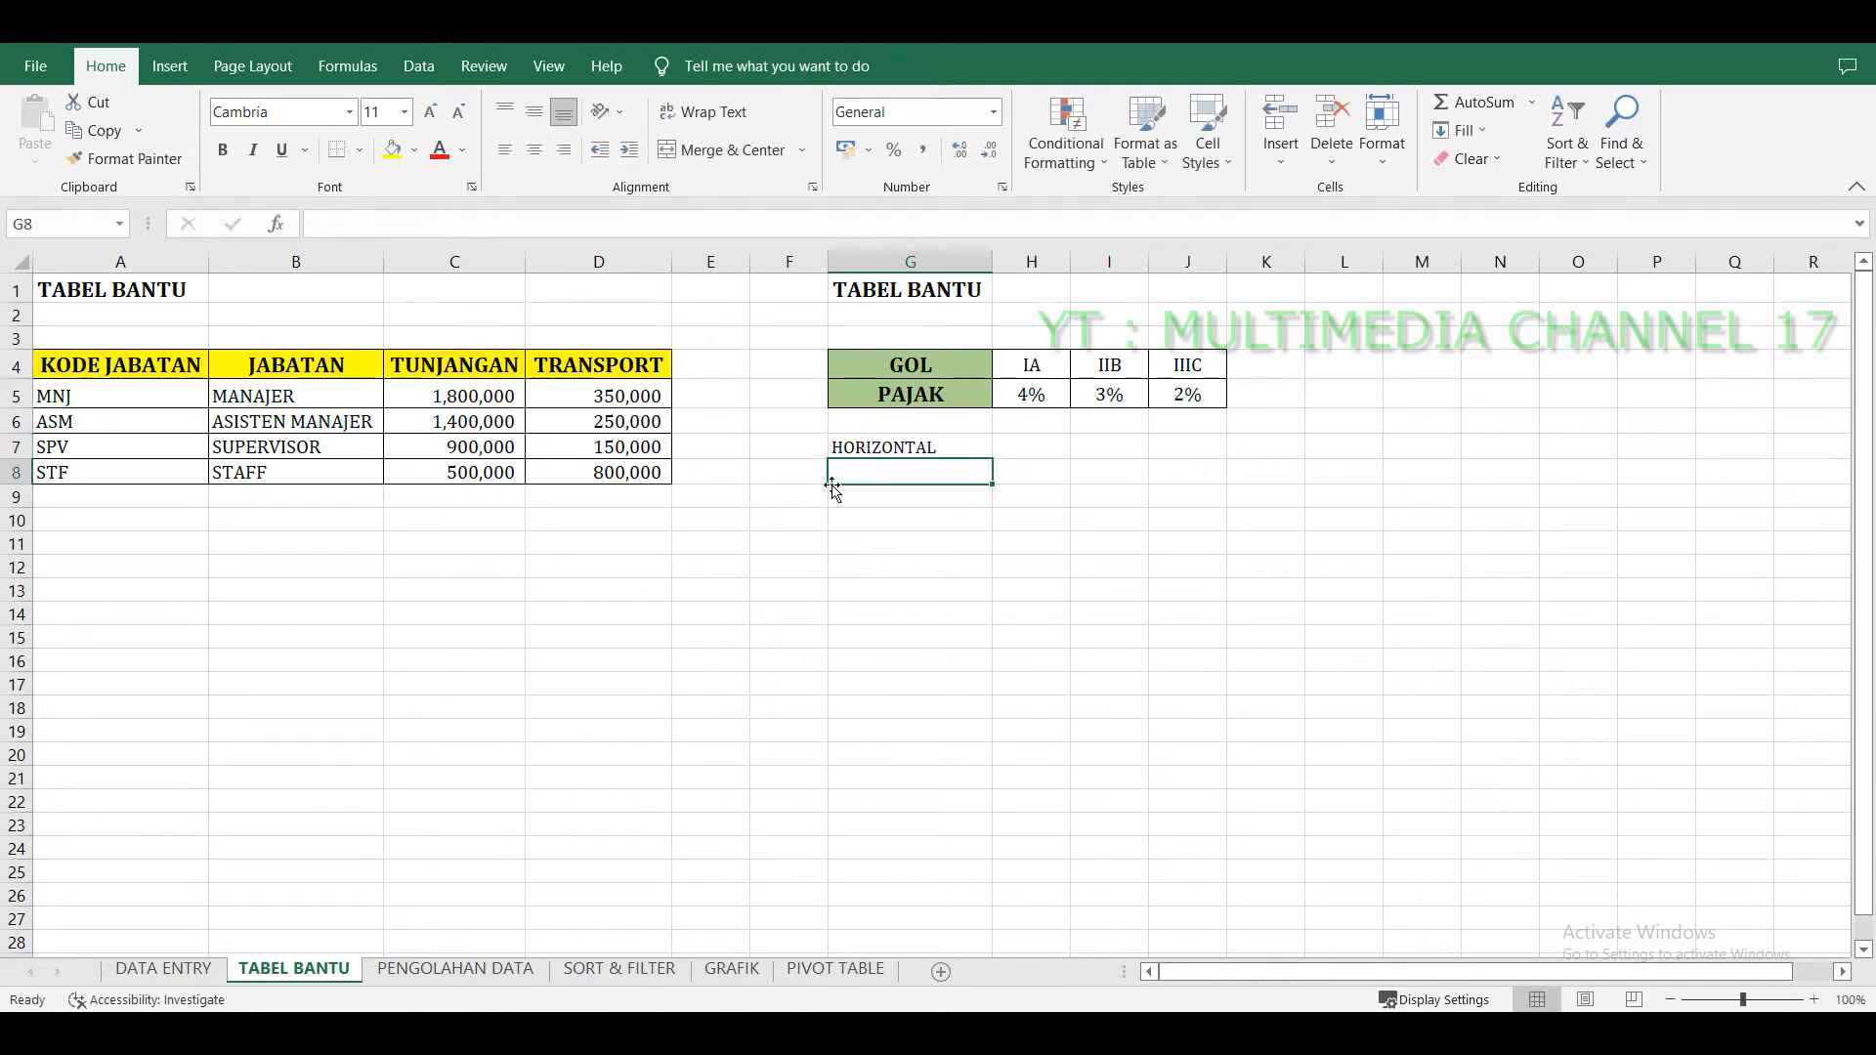
{"action": "left_click", "coordinate": [159, 530]}
{"action": "type", "text": "VERTIKAL"}
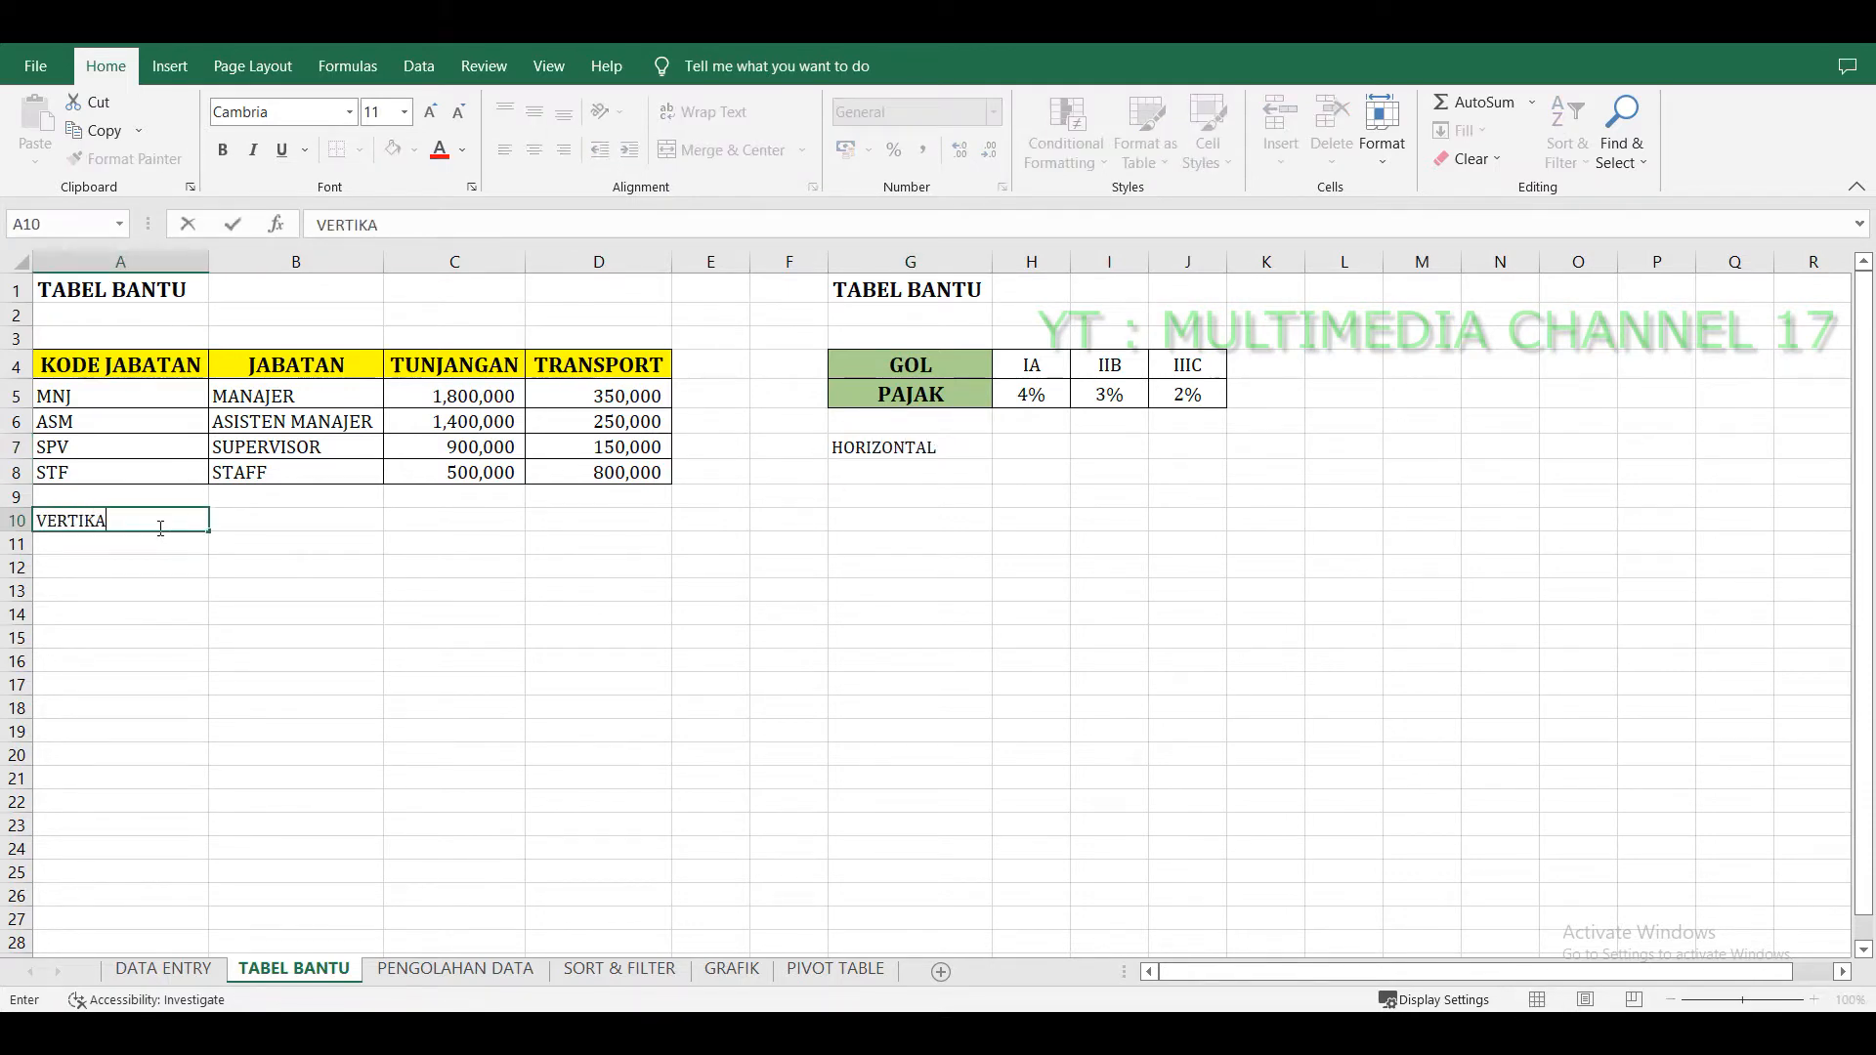
{"action": "key", "text": "Return"}
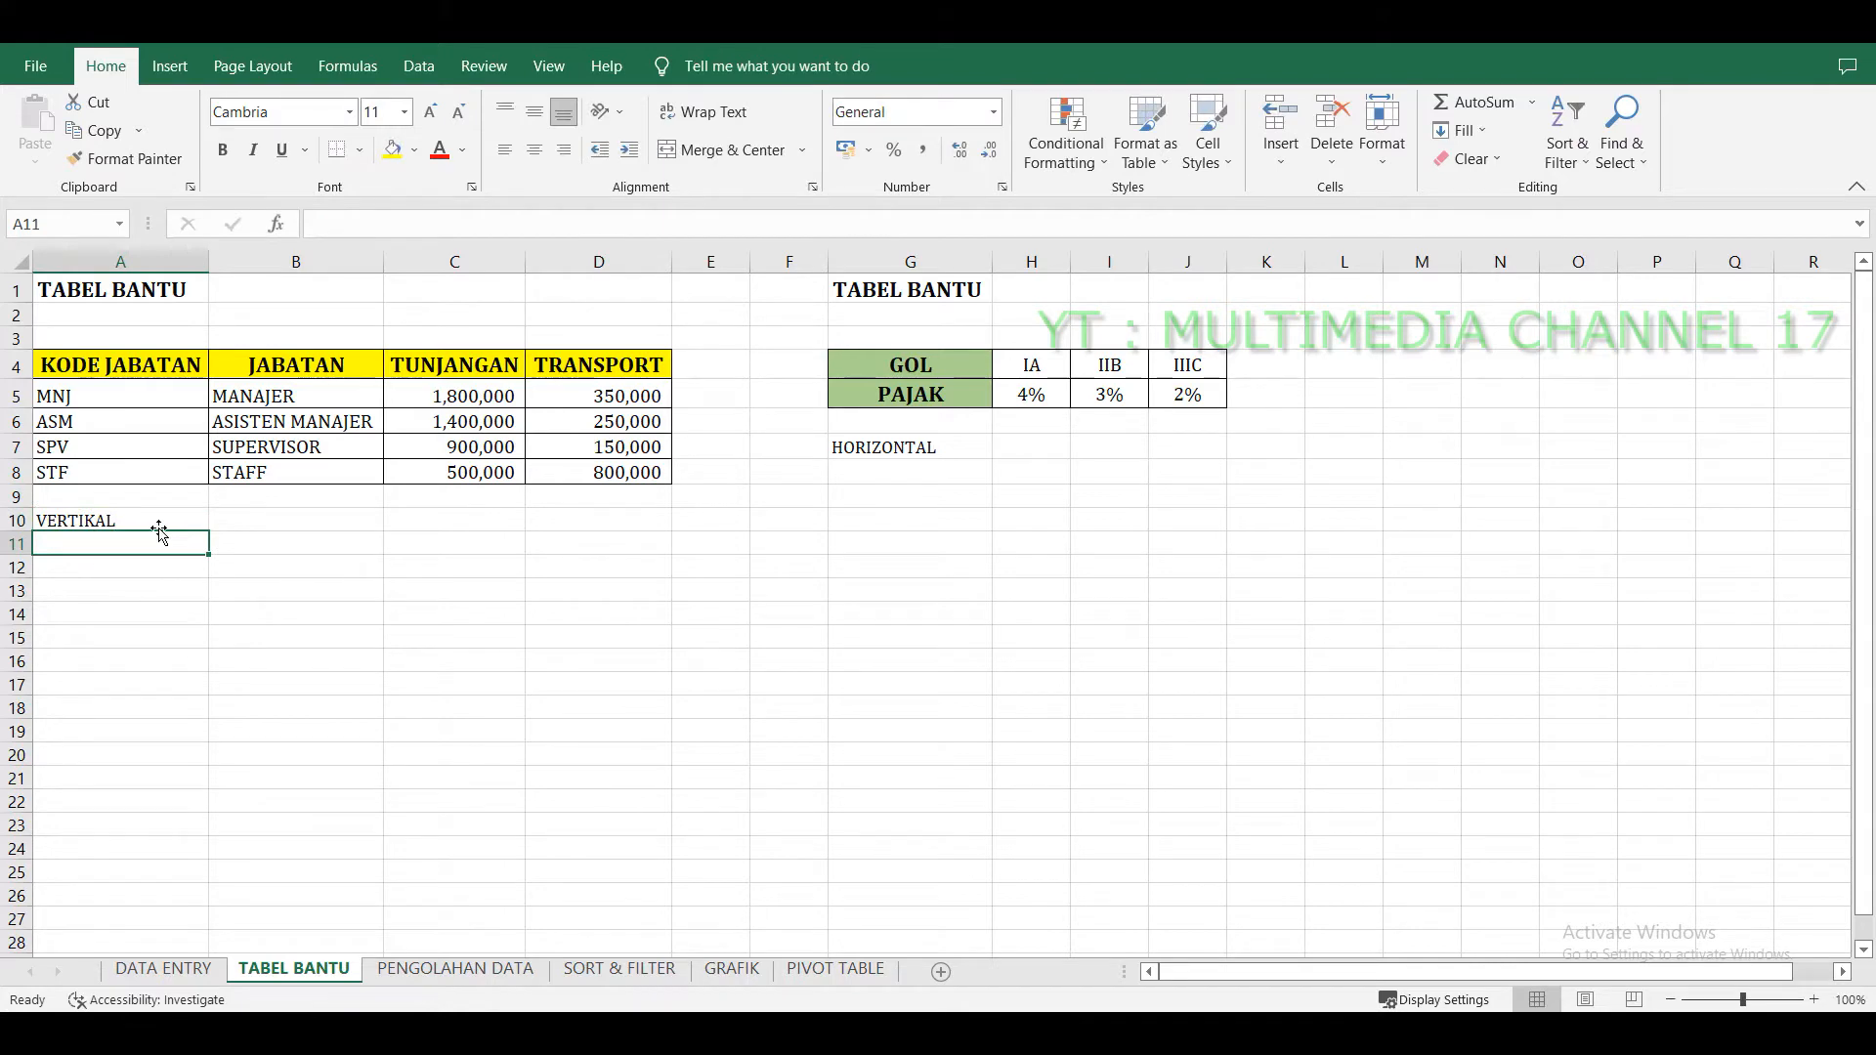
Enter VLOOKUP next to the VERTIKAL label in B10 and HLOOKUP next to the HORIZONTAL label in H7.
{"action": "left_click", "coordinate": [161, 521]}
{"action": "left_click", "coordinate": [238, 522]}
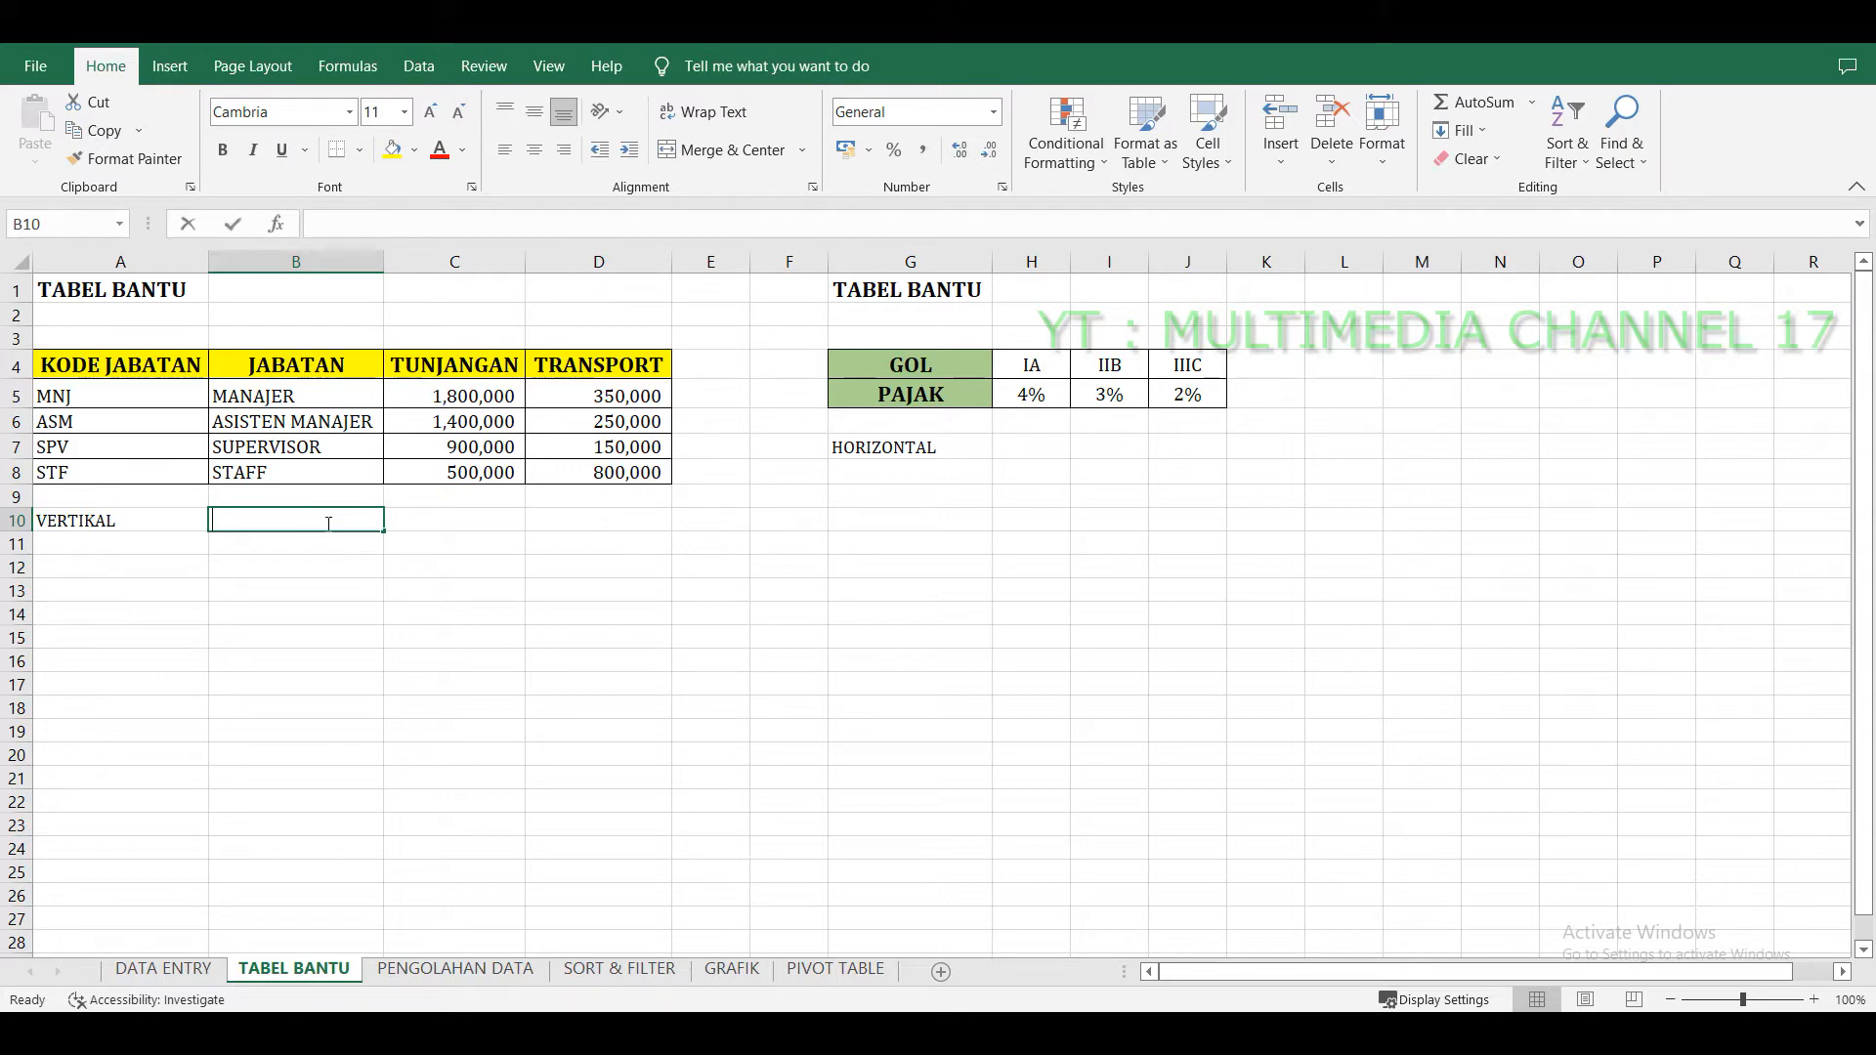
{"action": "type", "text": "VLOOKUP"}
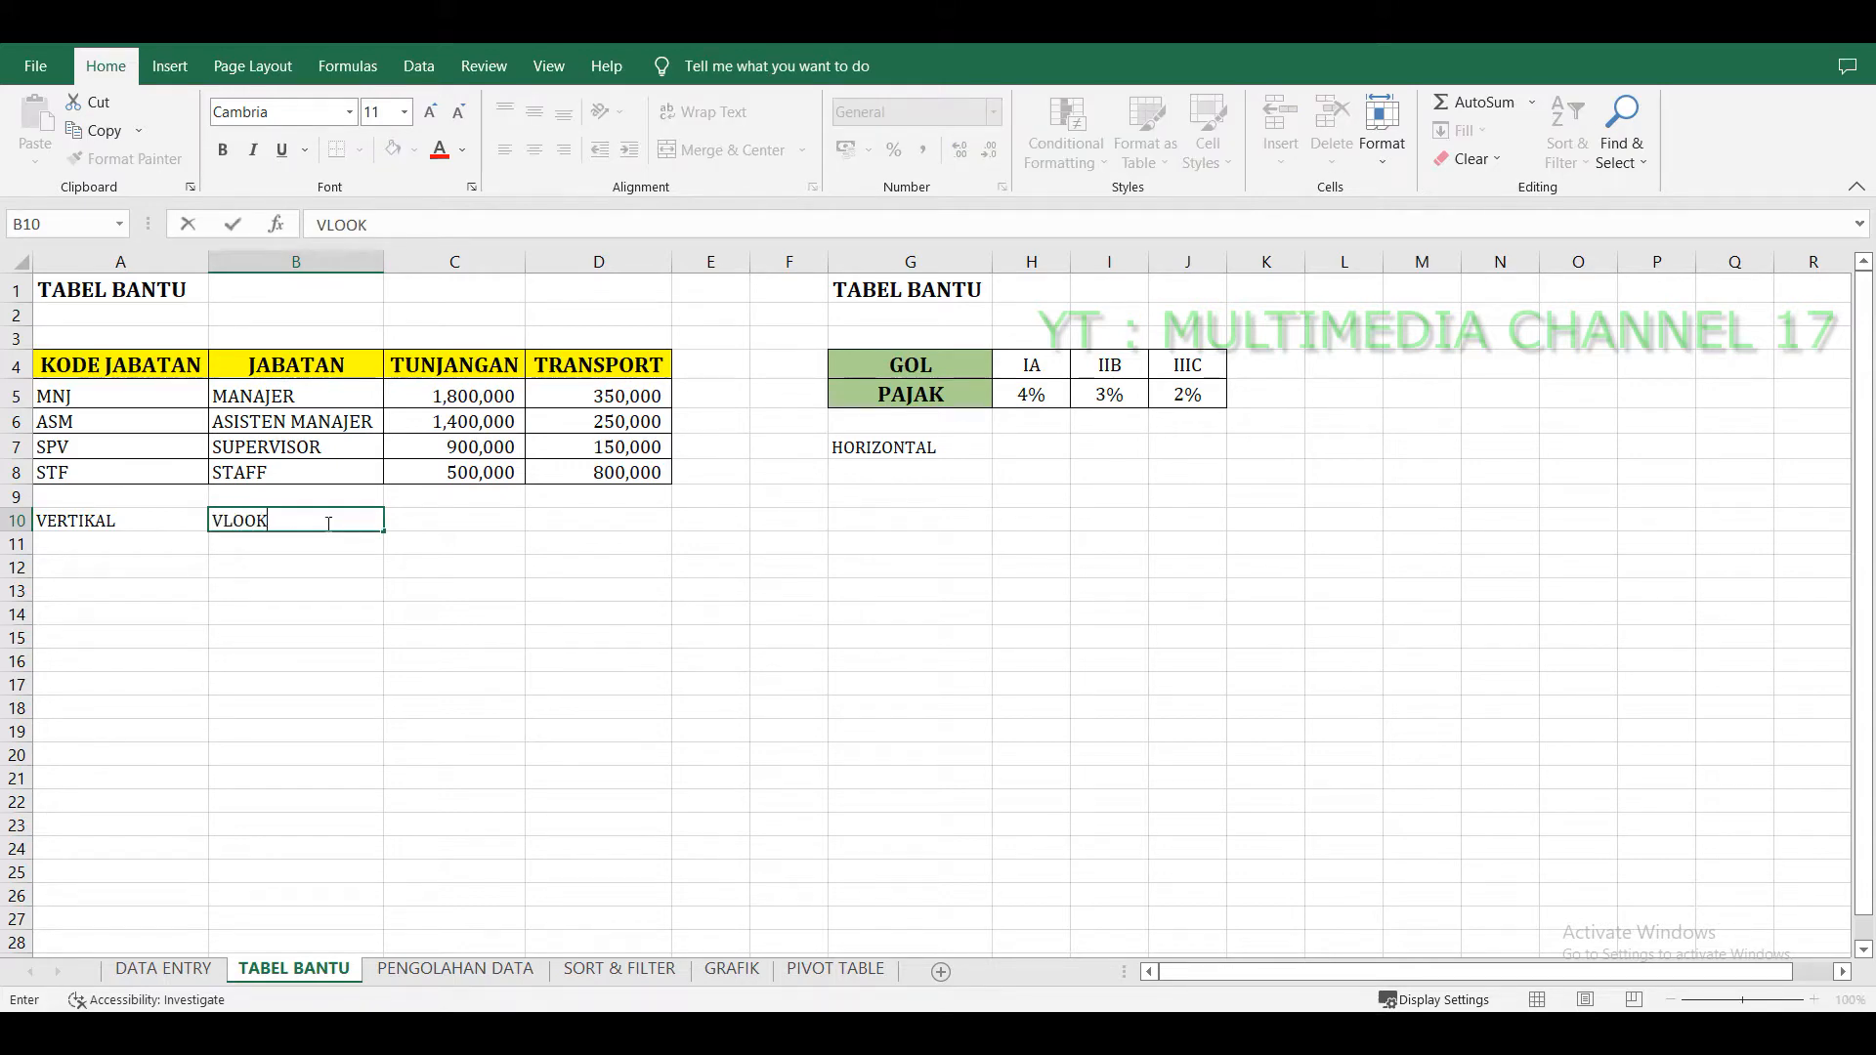
{"action": "key", "text": "Return"}
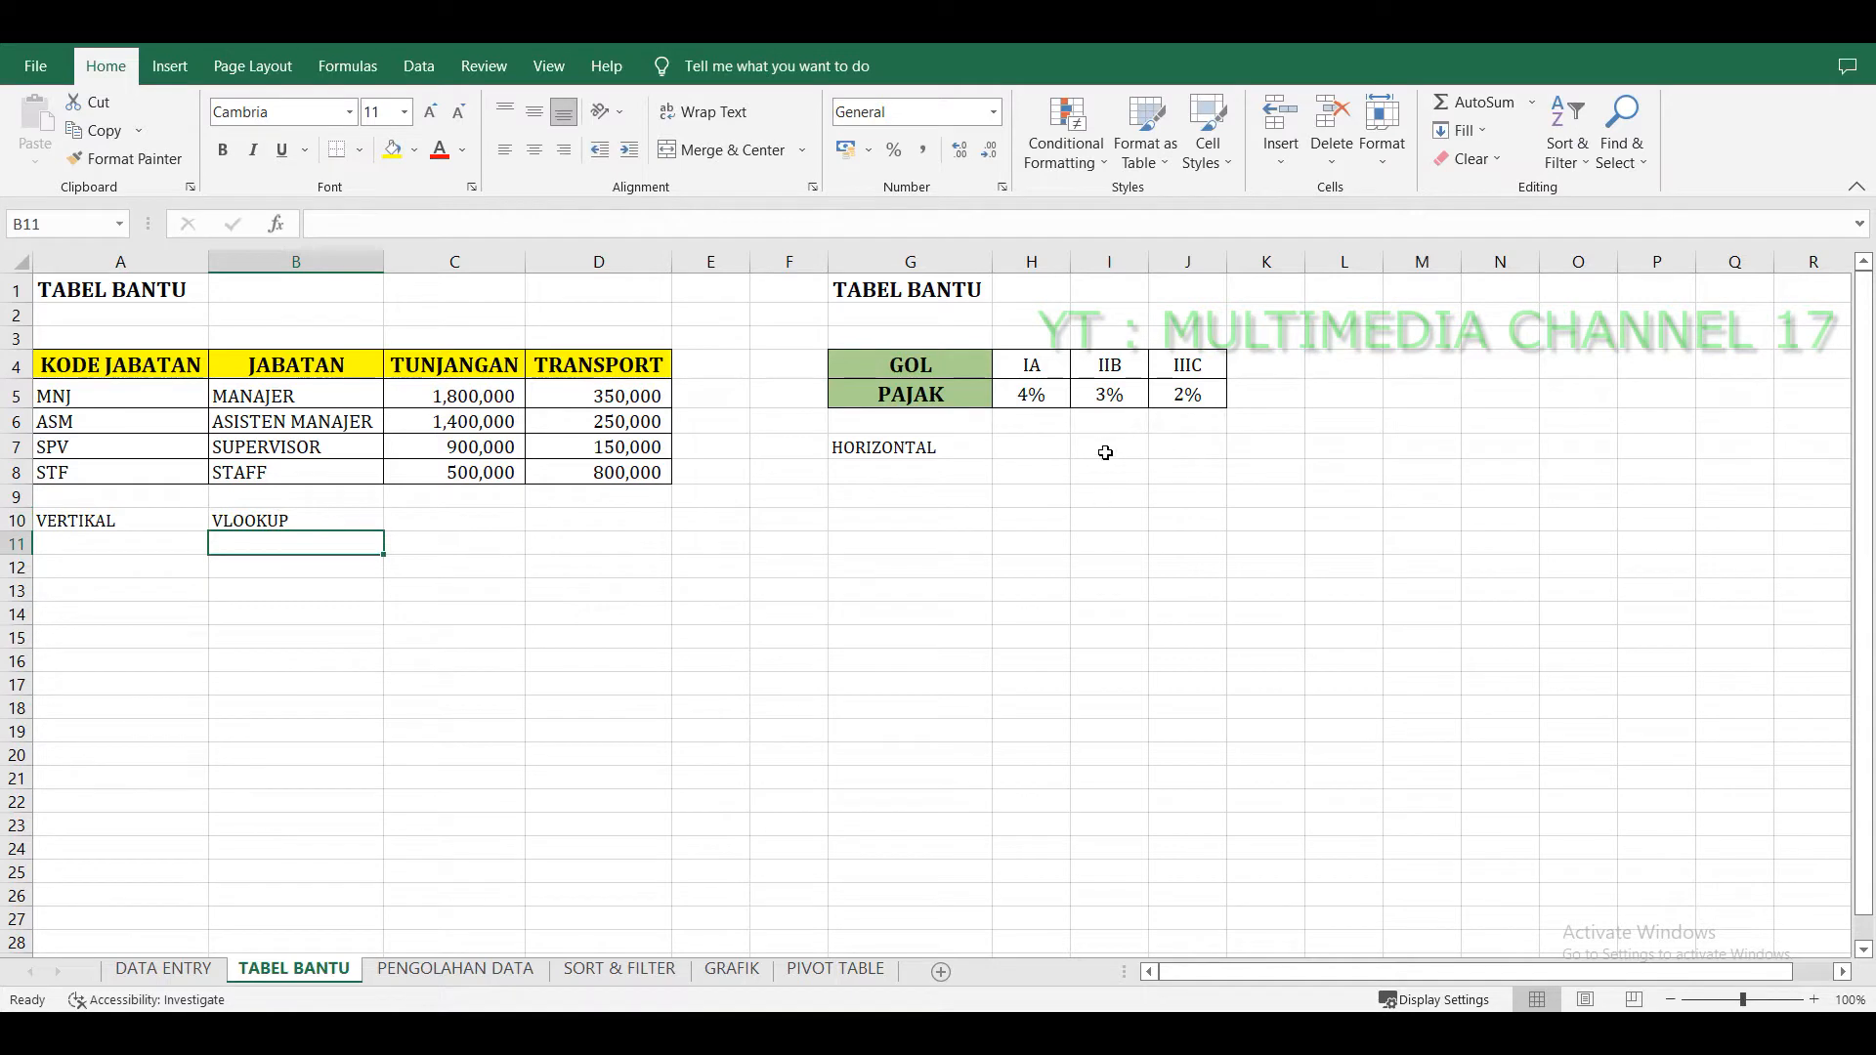
{"action": "left_click", "coordinate": [1035, 449]}
{"action": "type", "text": "HLOOK"}
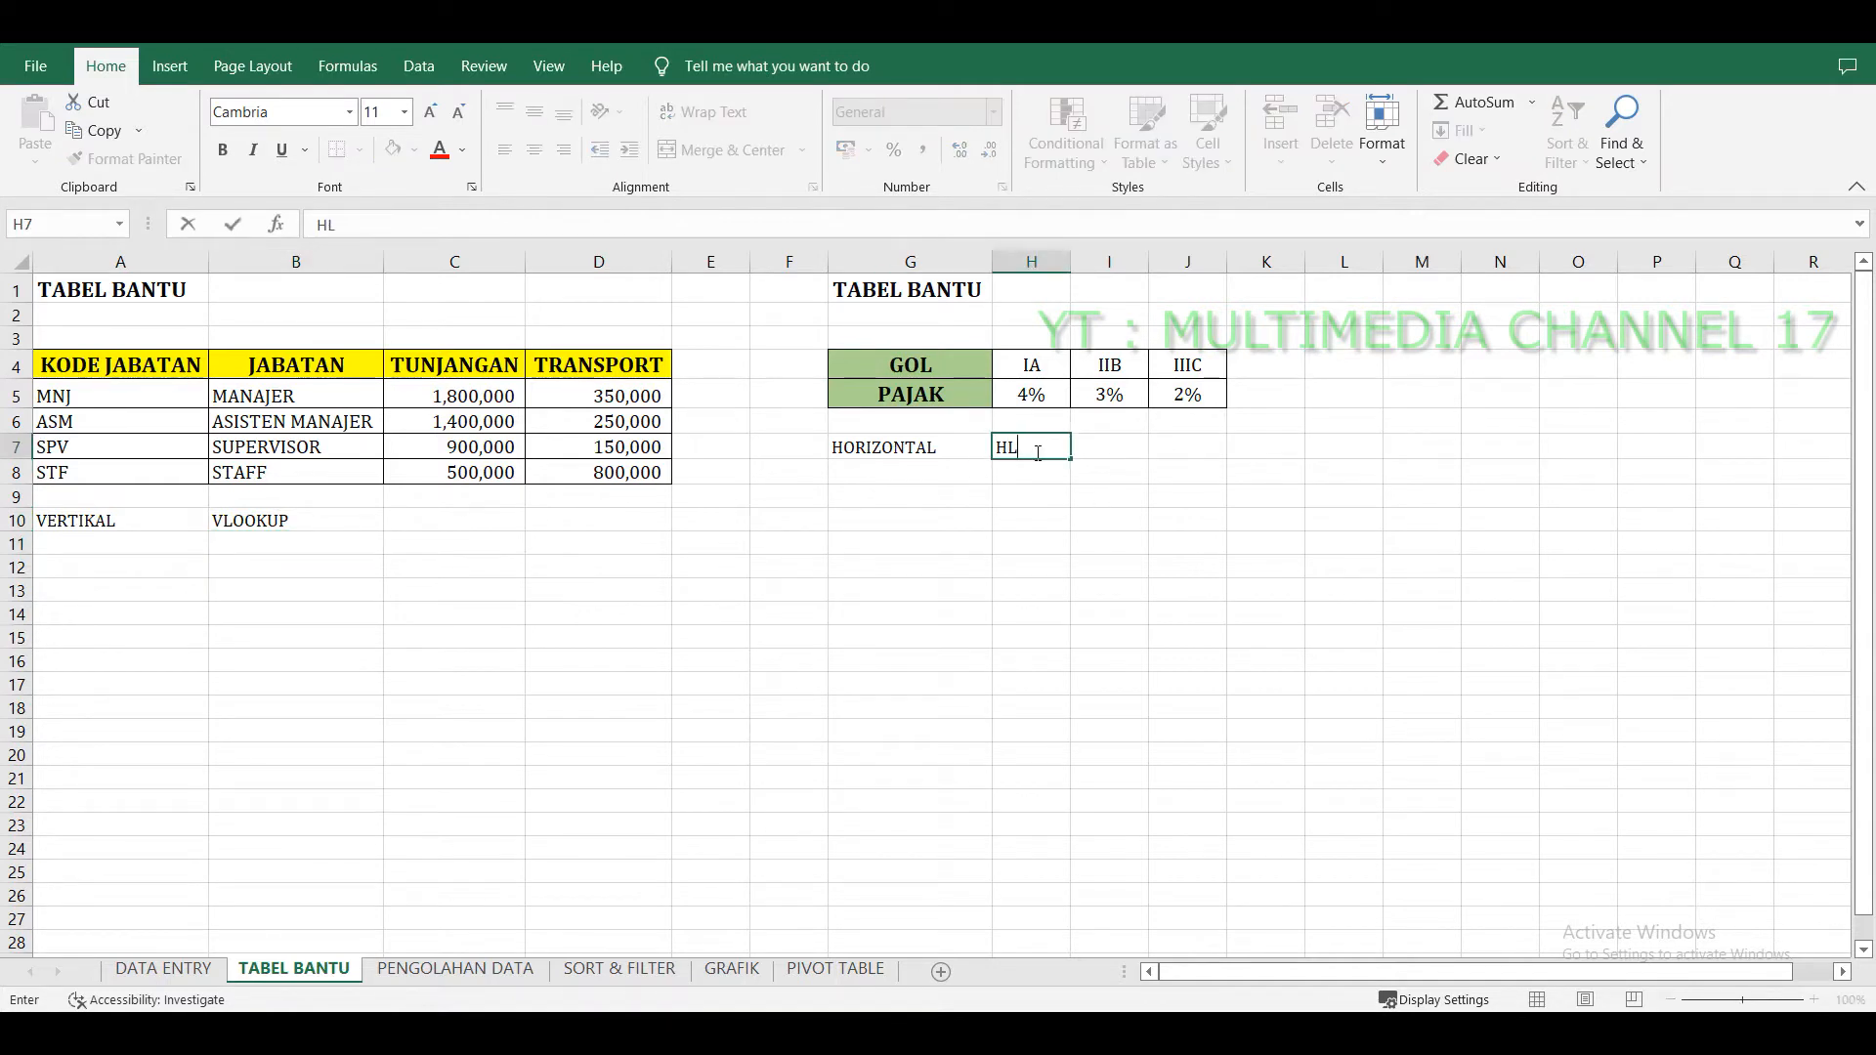
{"action": "type", "text": "UP"}
{"action": "key", "text": "Return"}
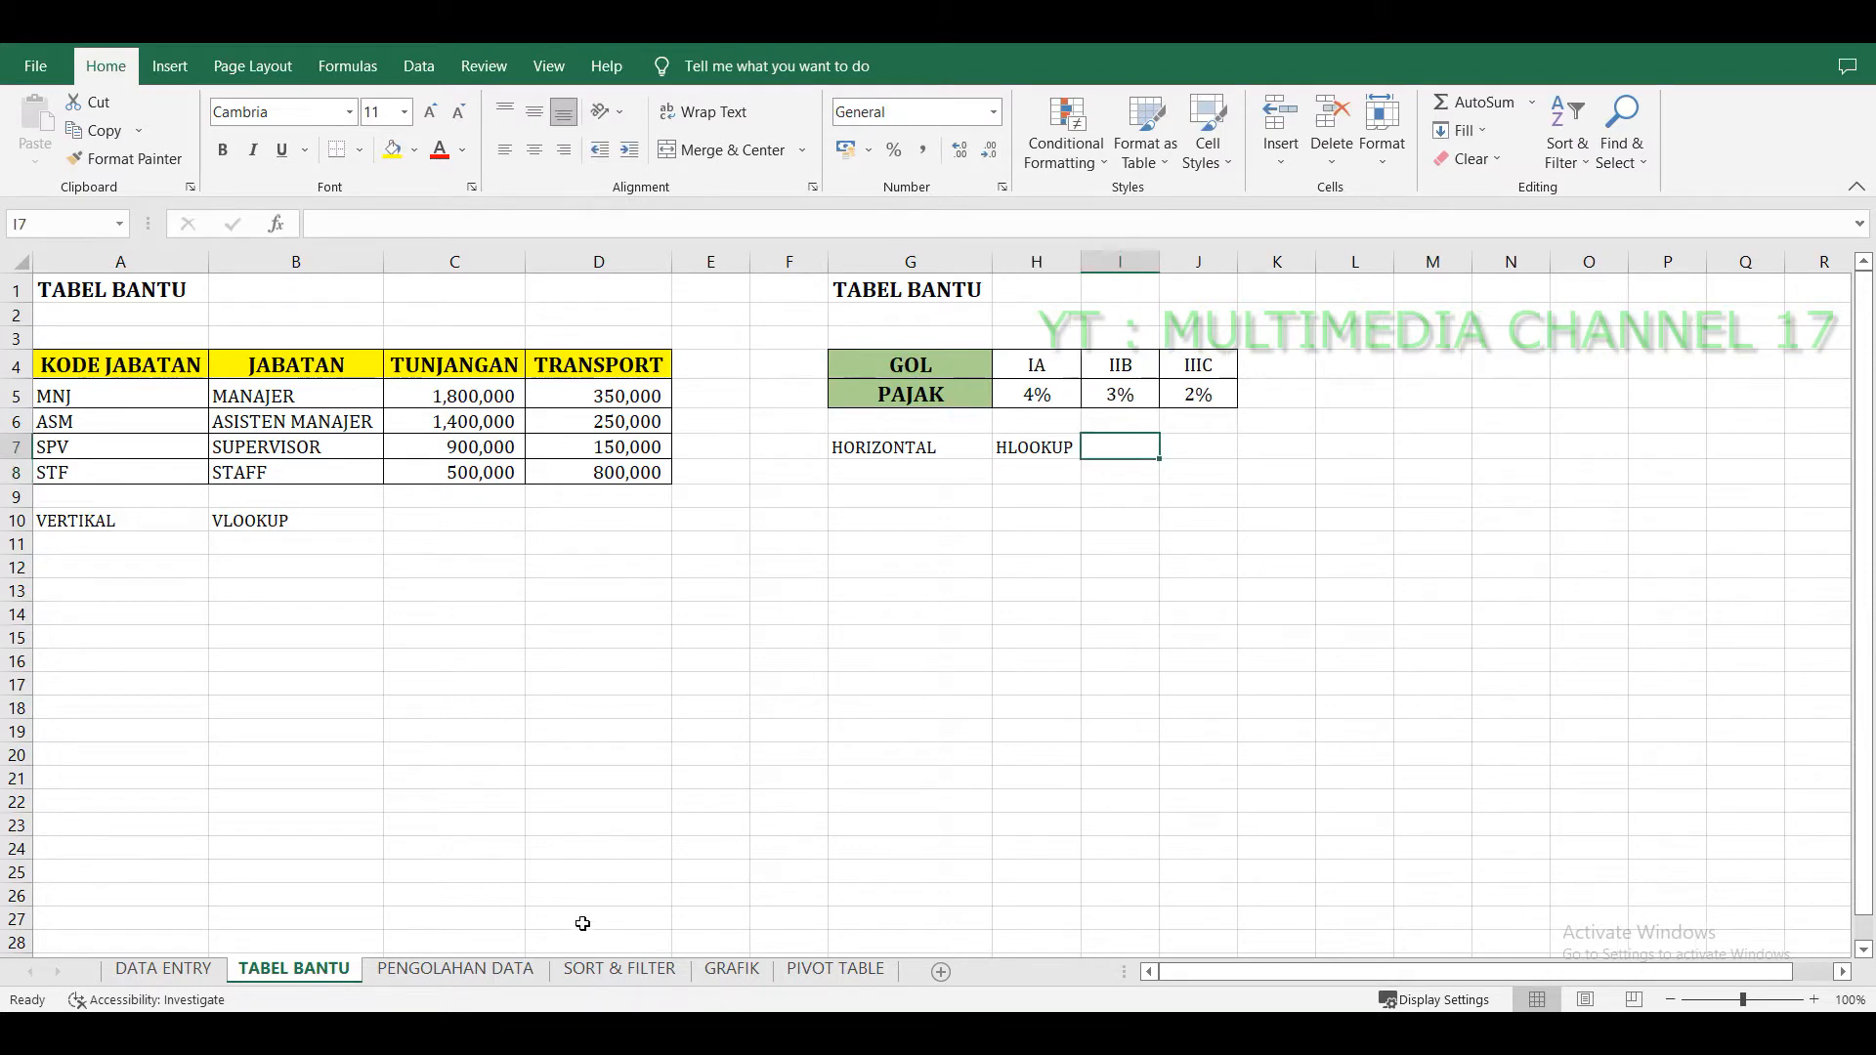
Compare the JABATAN column with the position table on TABEL BANTU, highlighting range A4:D8.
{"action": "left_click", "coordinate": [481, 971]}
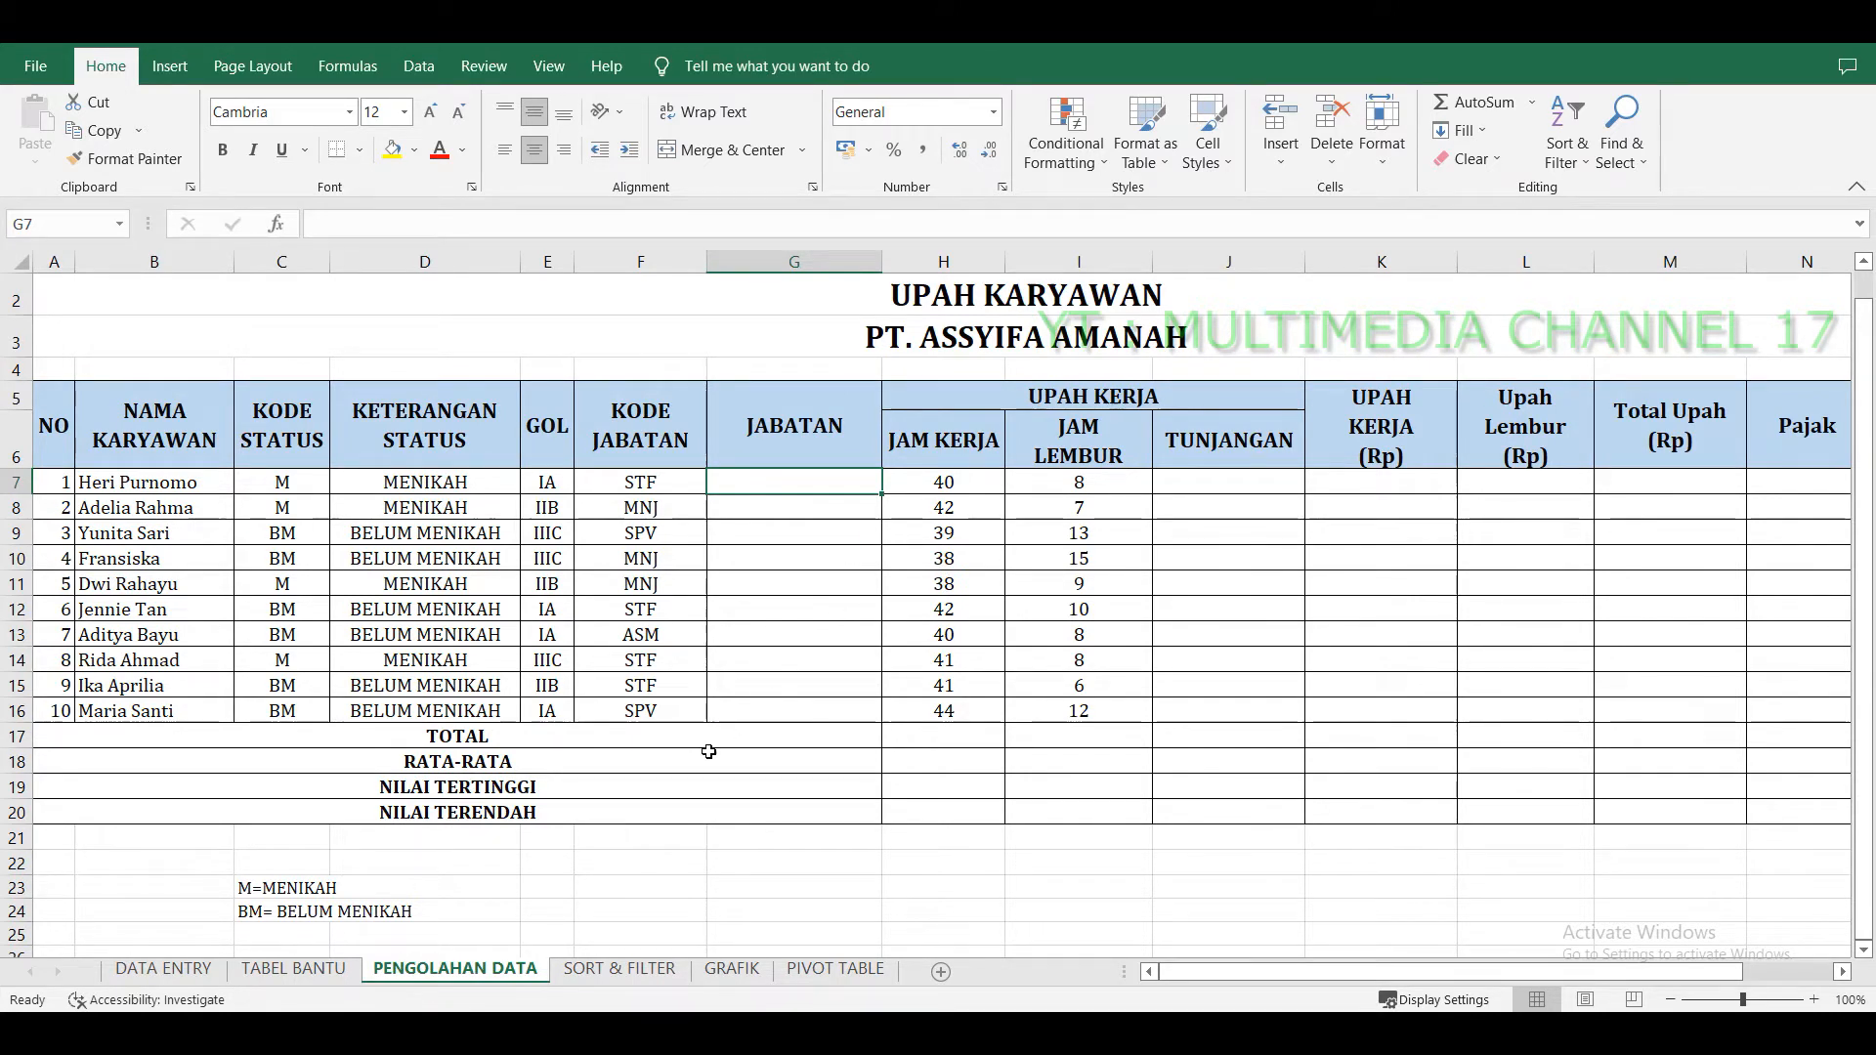
{"action": "left_click", "coordinate": [329, 973]}
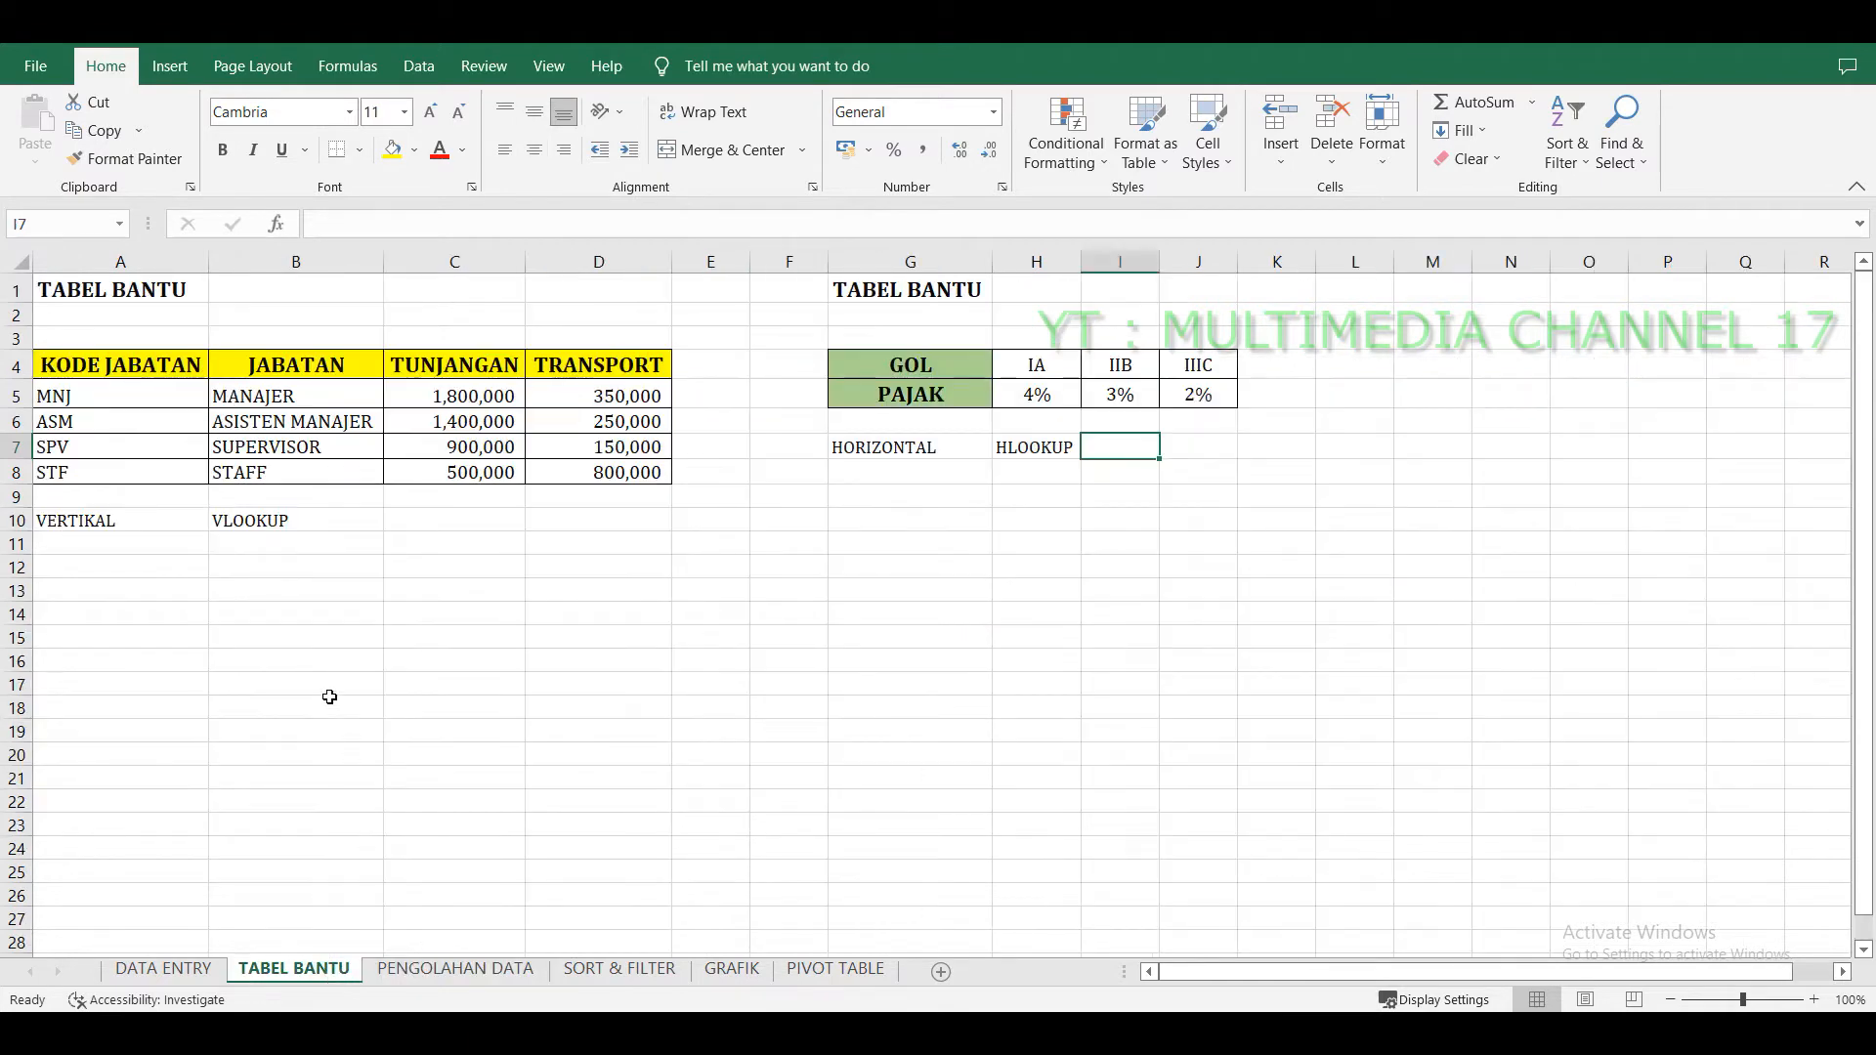
{"action": "left_click_drag", "start_coordinate": [96, 358], "coordinate": [612, 469]}
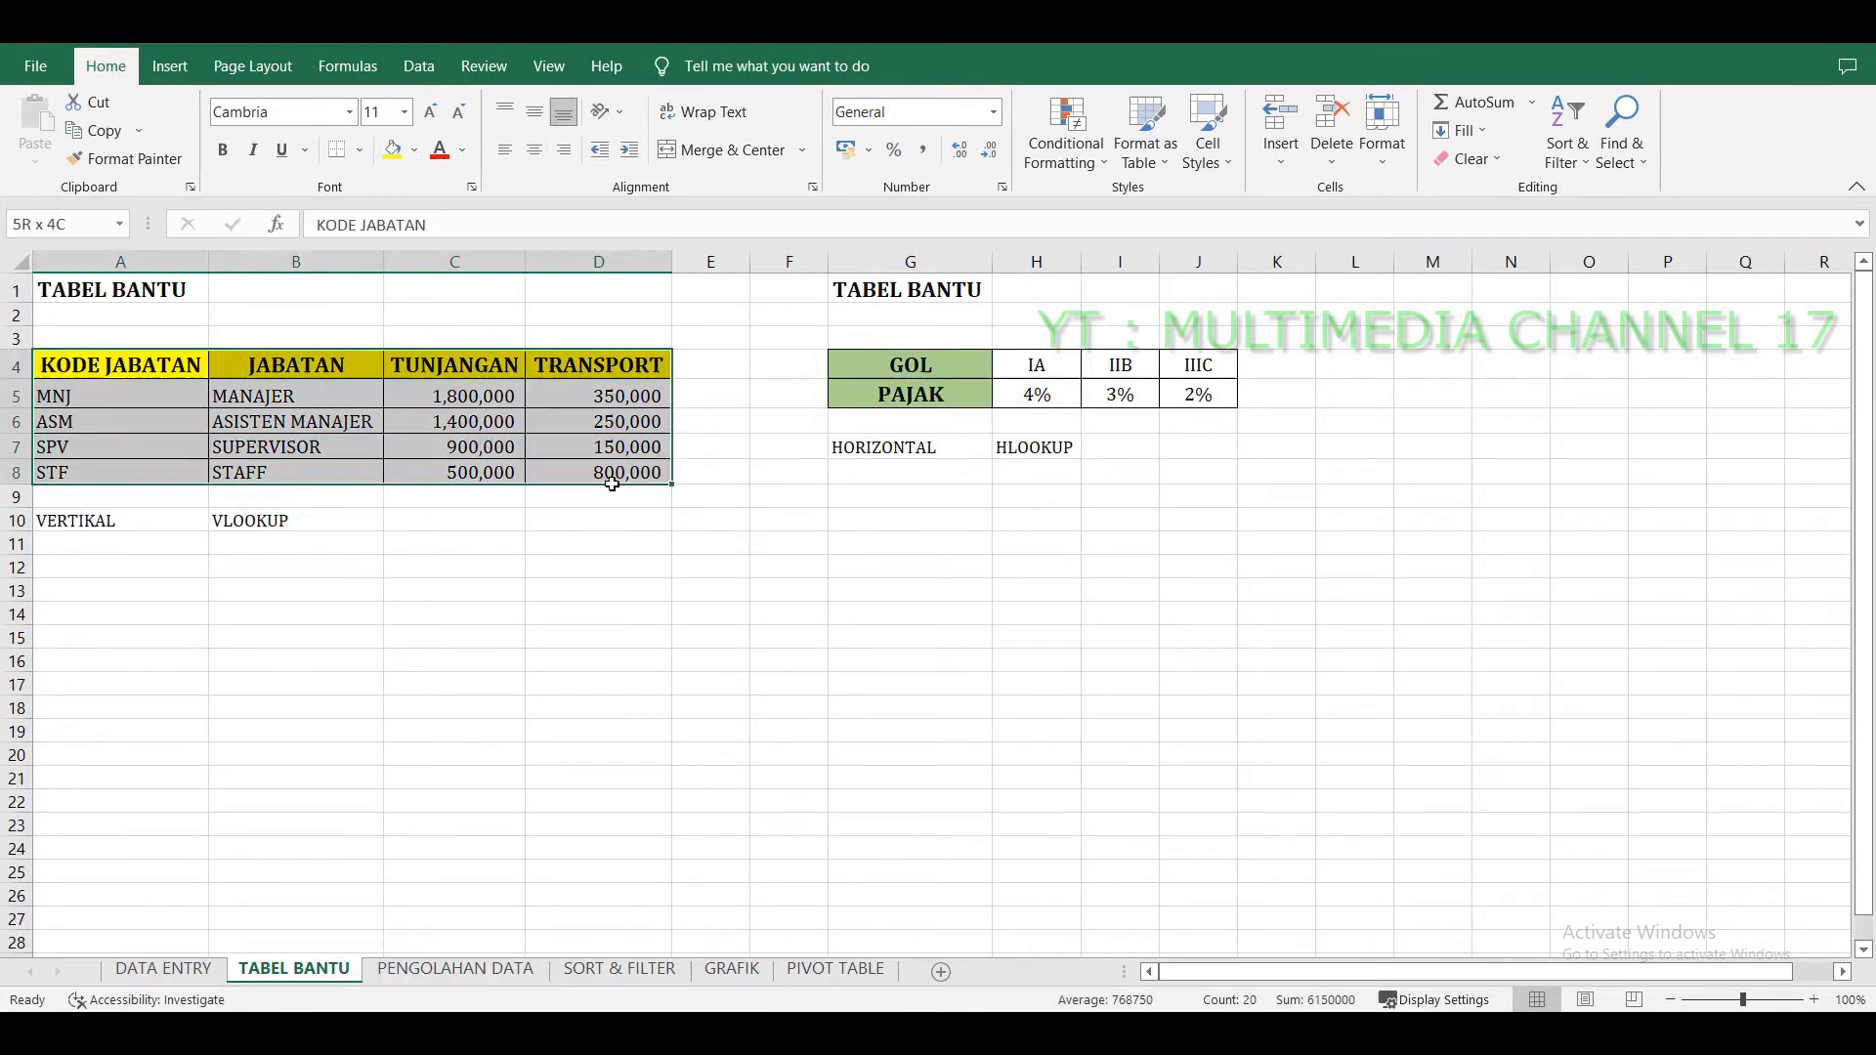
{"action": "left_click", "coordinate": [559, 670]}
{"action": "left_click", "coordinate": [455, 970]}
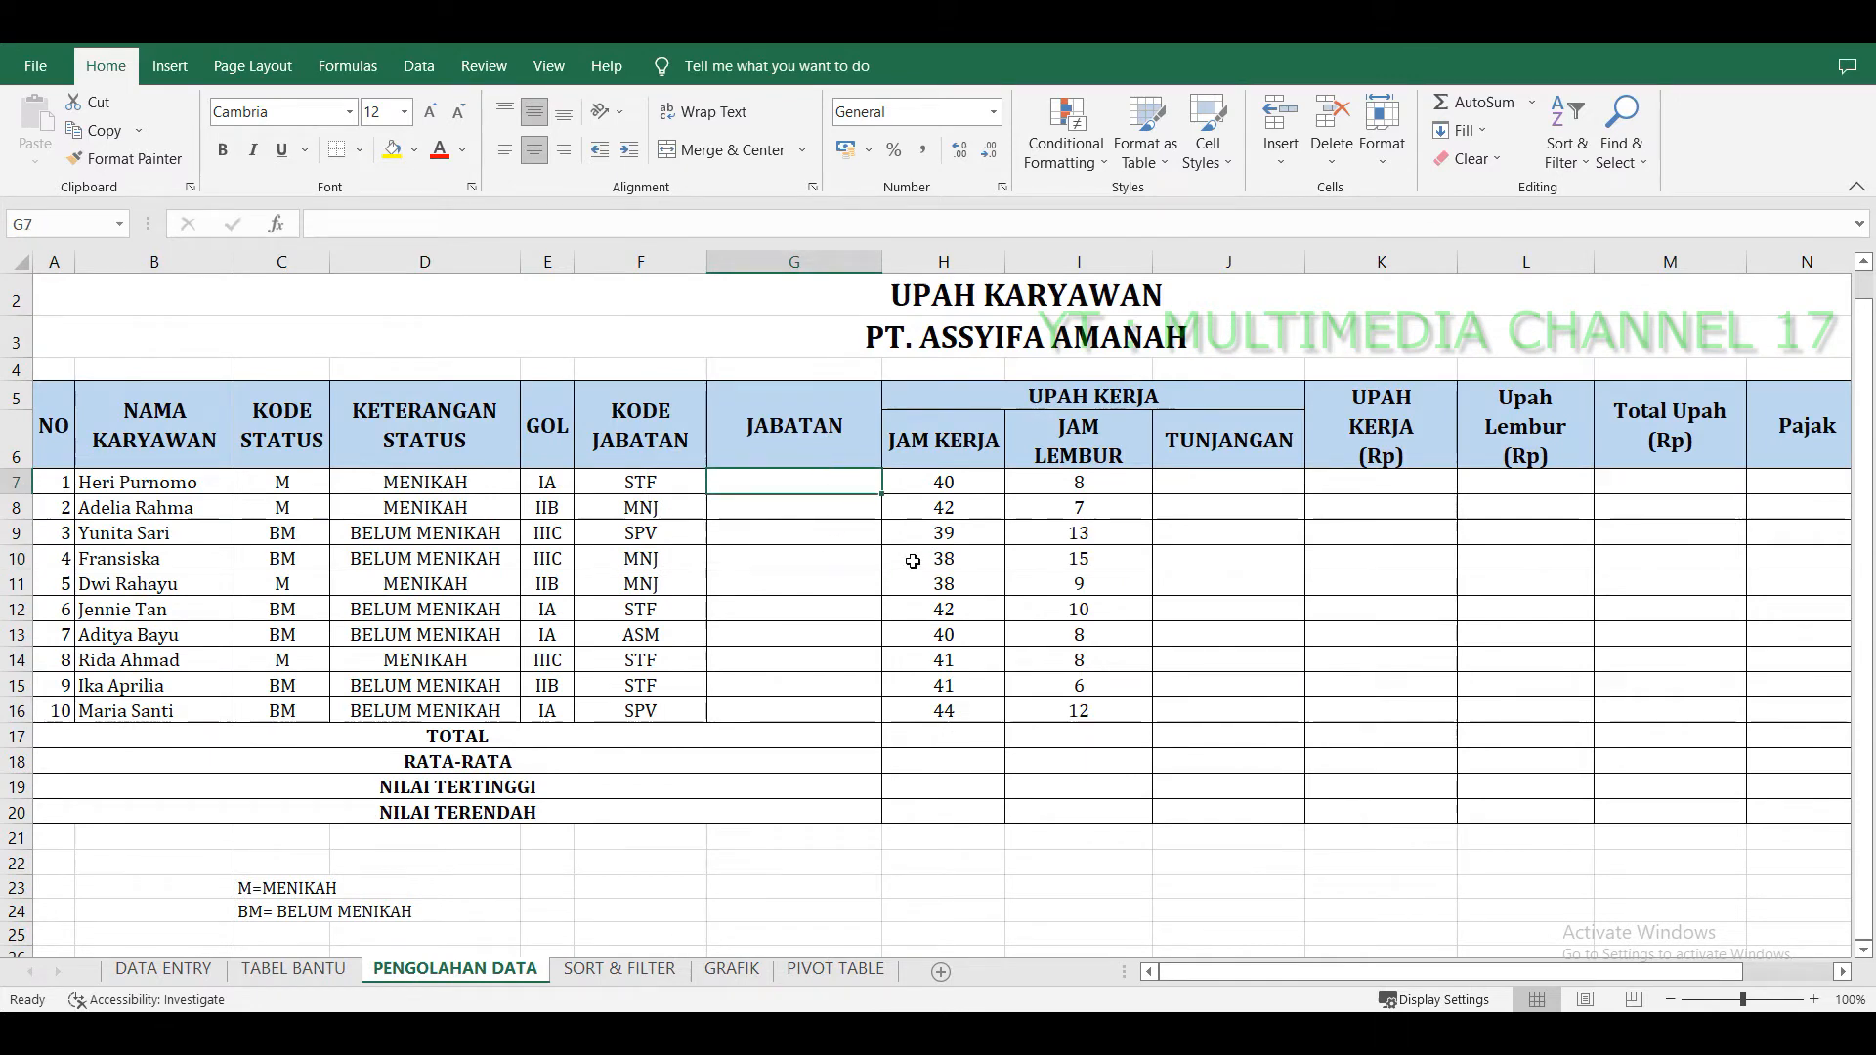
Enter =VLOOKUP(F7;'TABEL BANTU'!A4:D8;2;0) in the first JABATAN cell, G7.
{"action": "type", "text": "=V"}
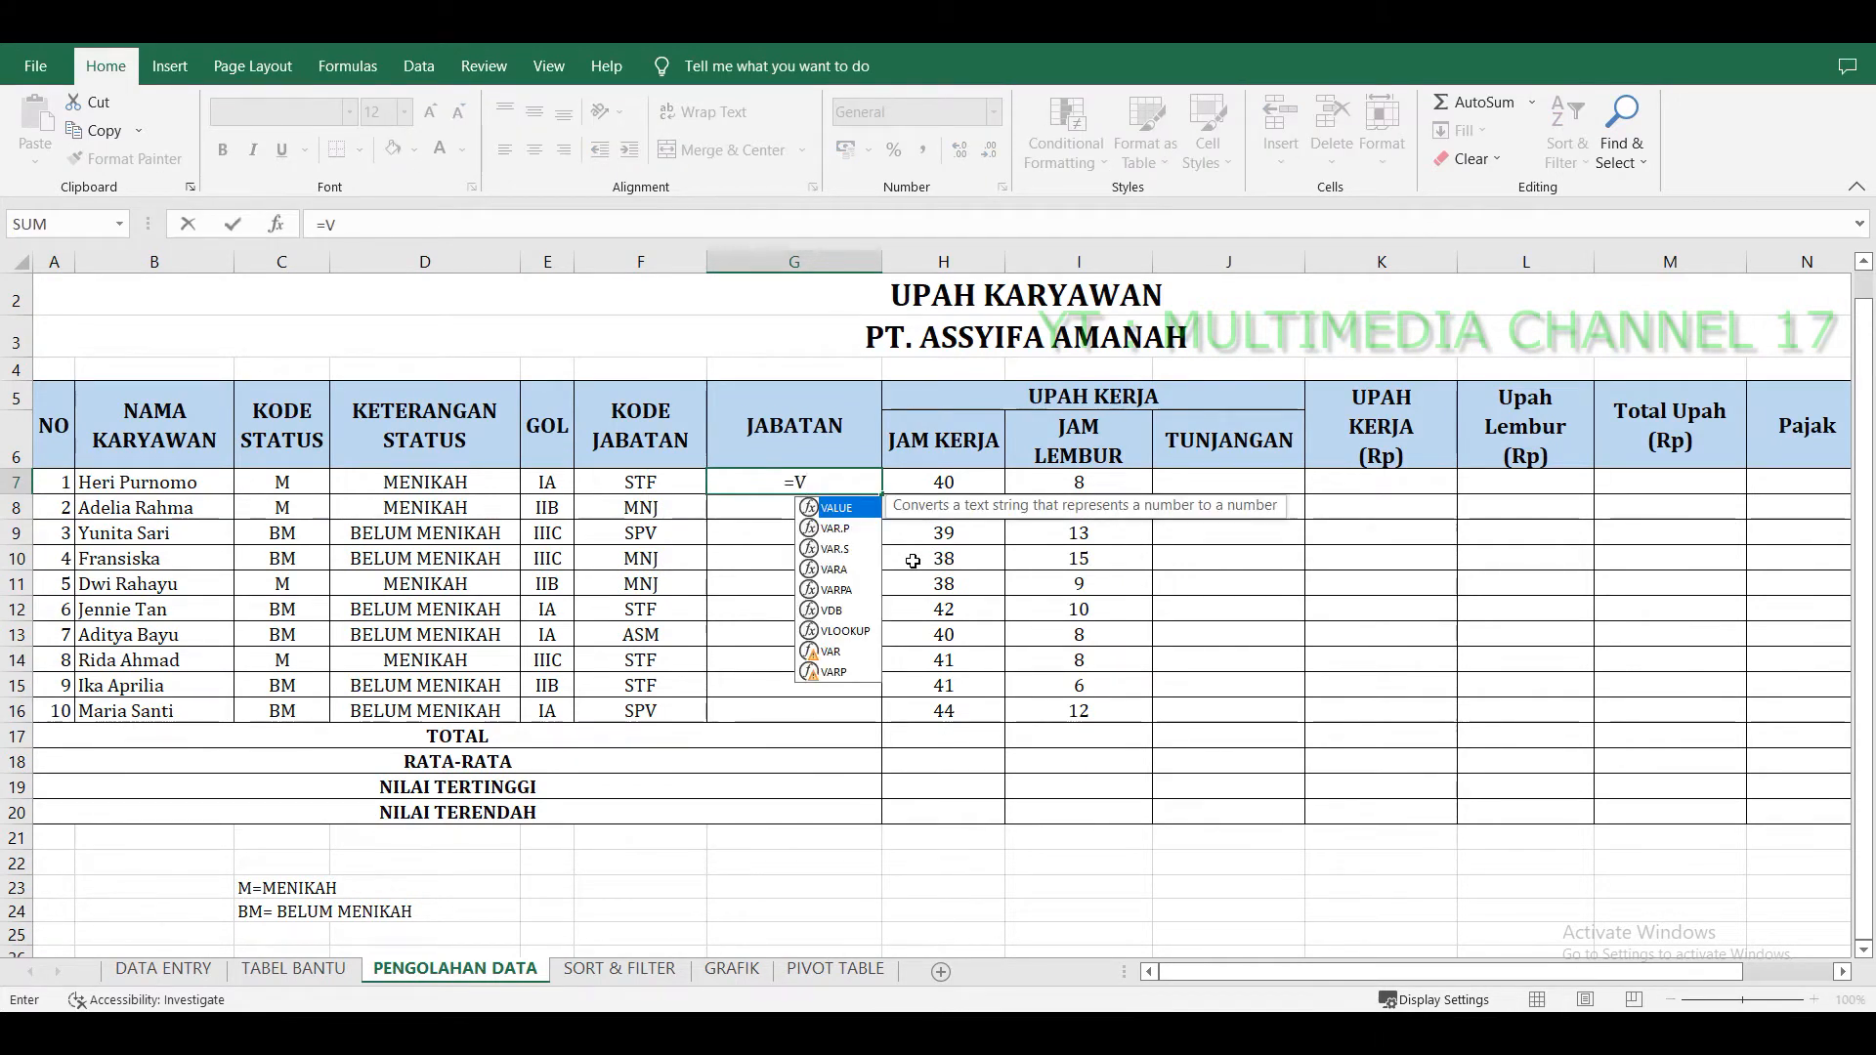
{"action": "type", "text": "L"}
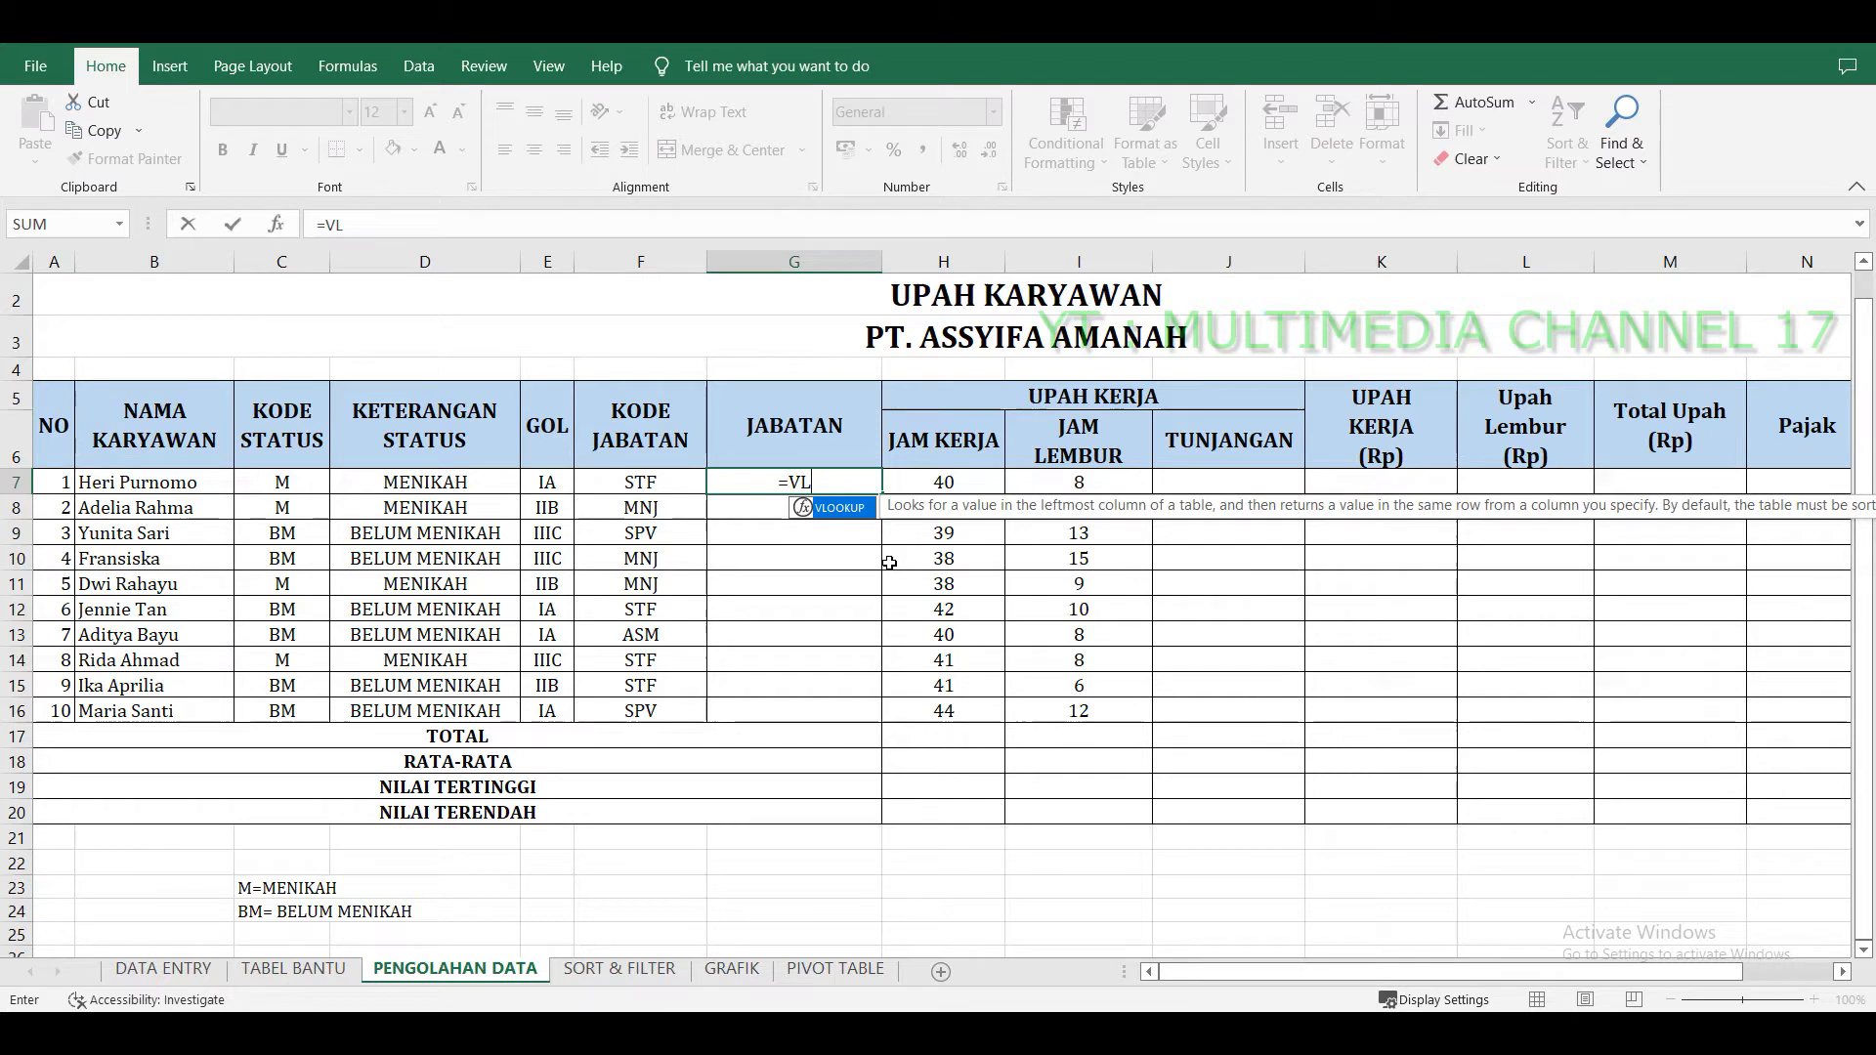
{"action": "key", "text": "Tab"}
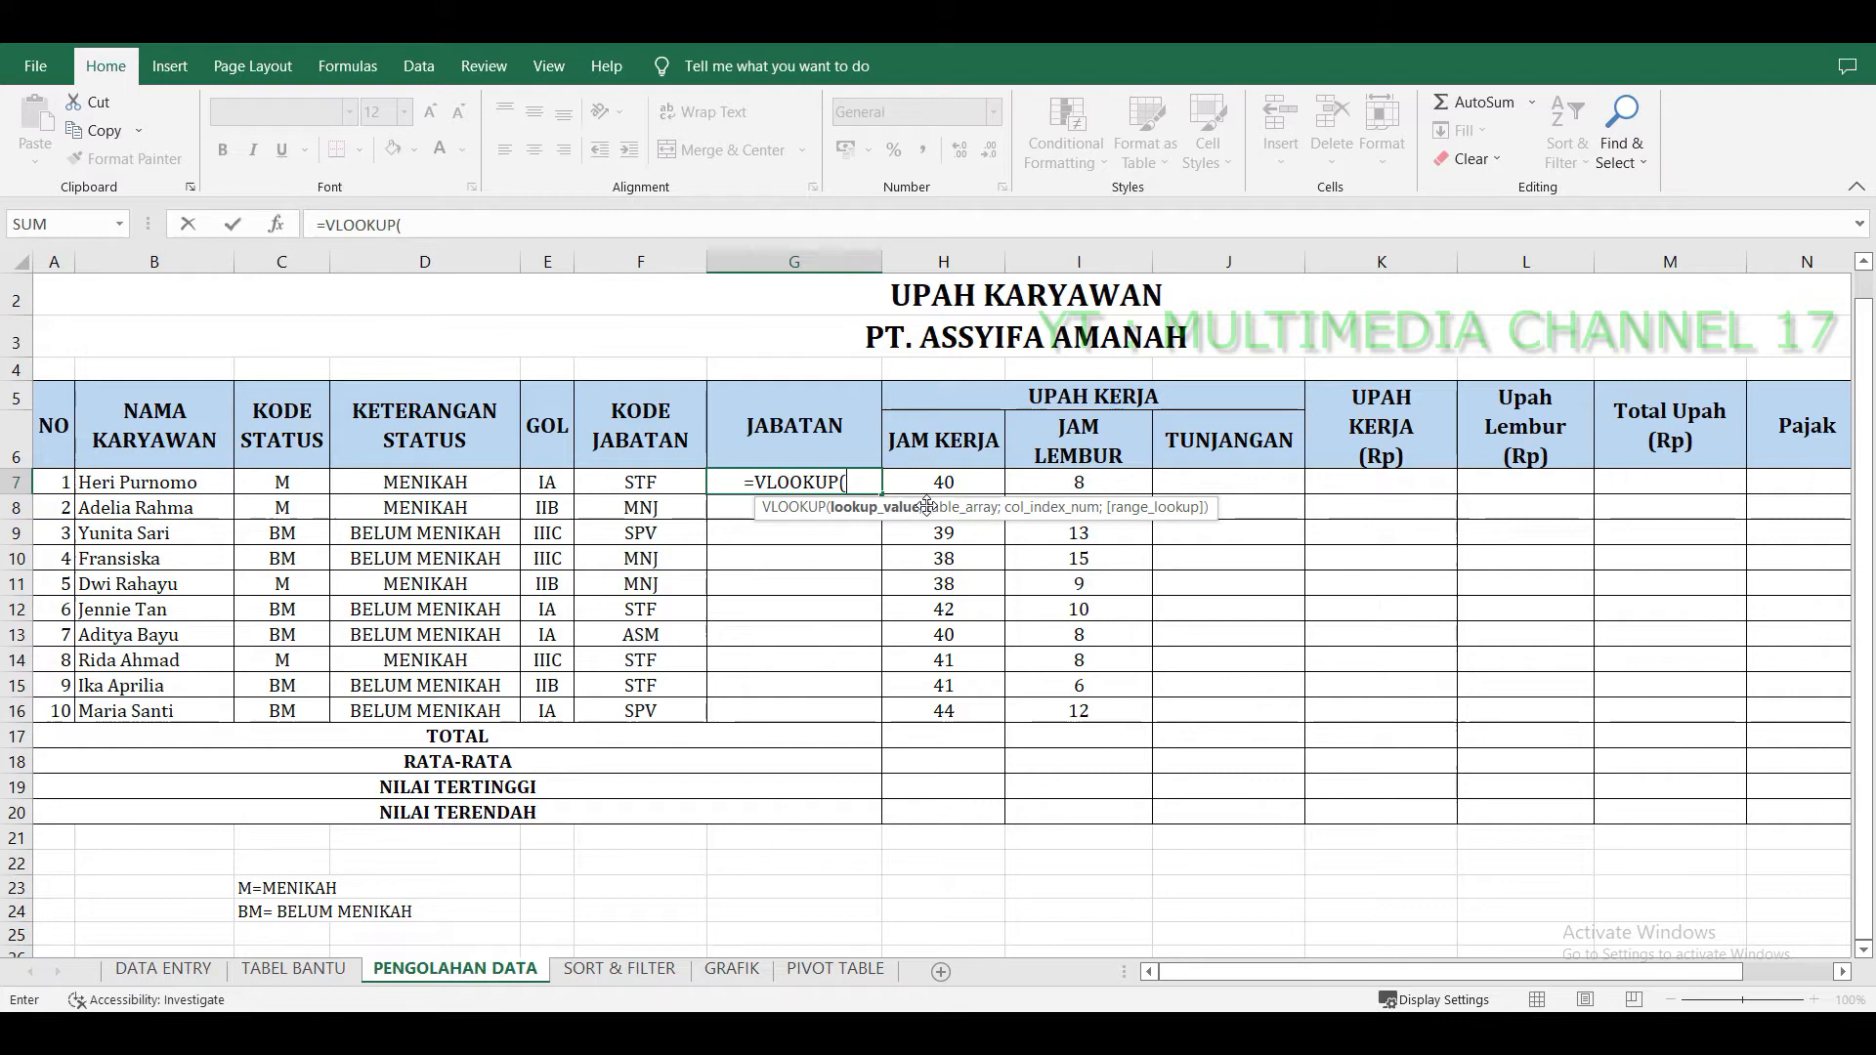
{"action": "left_click", "coordinate": [675, 480]}
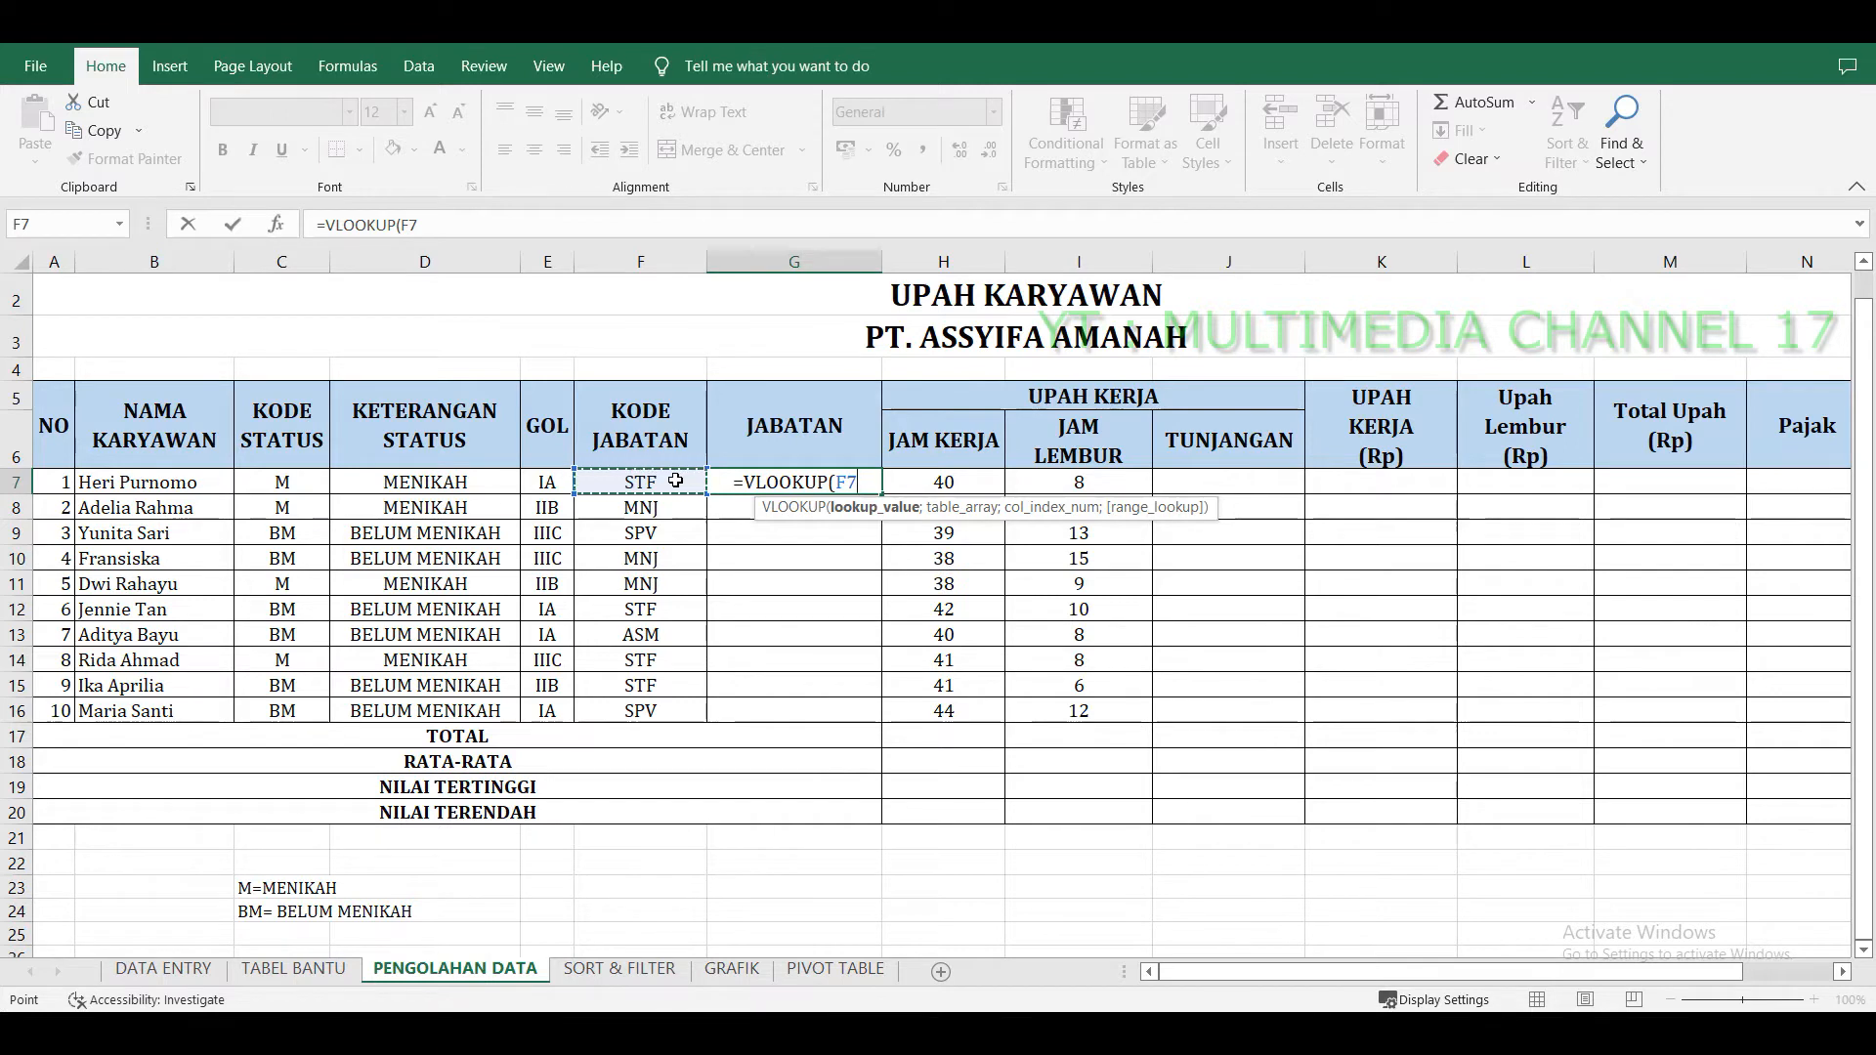
{"action": "type", "text": ";"}
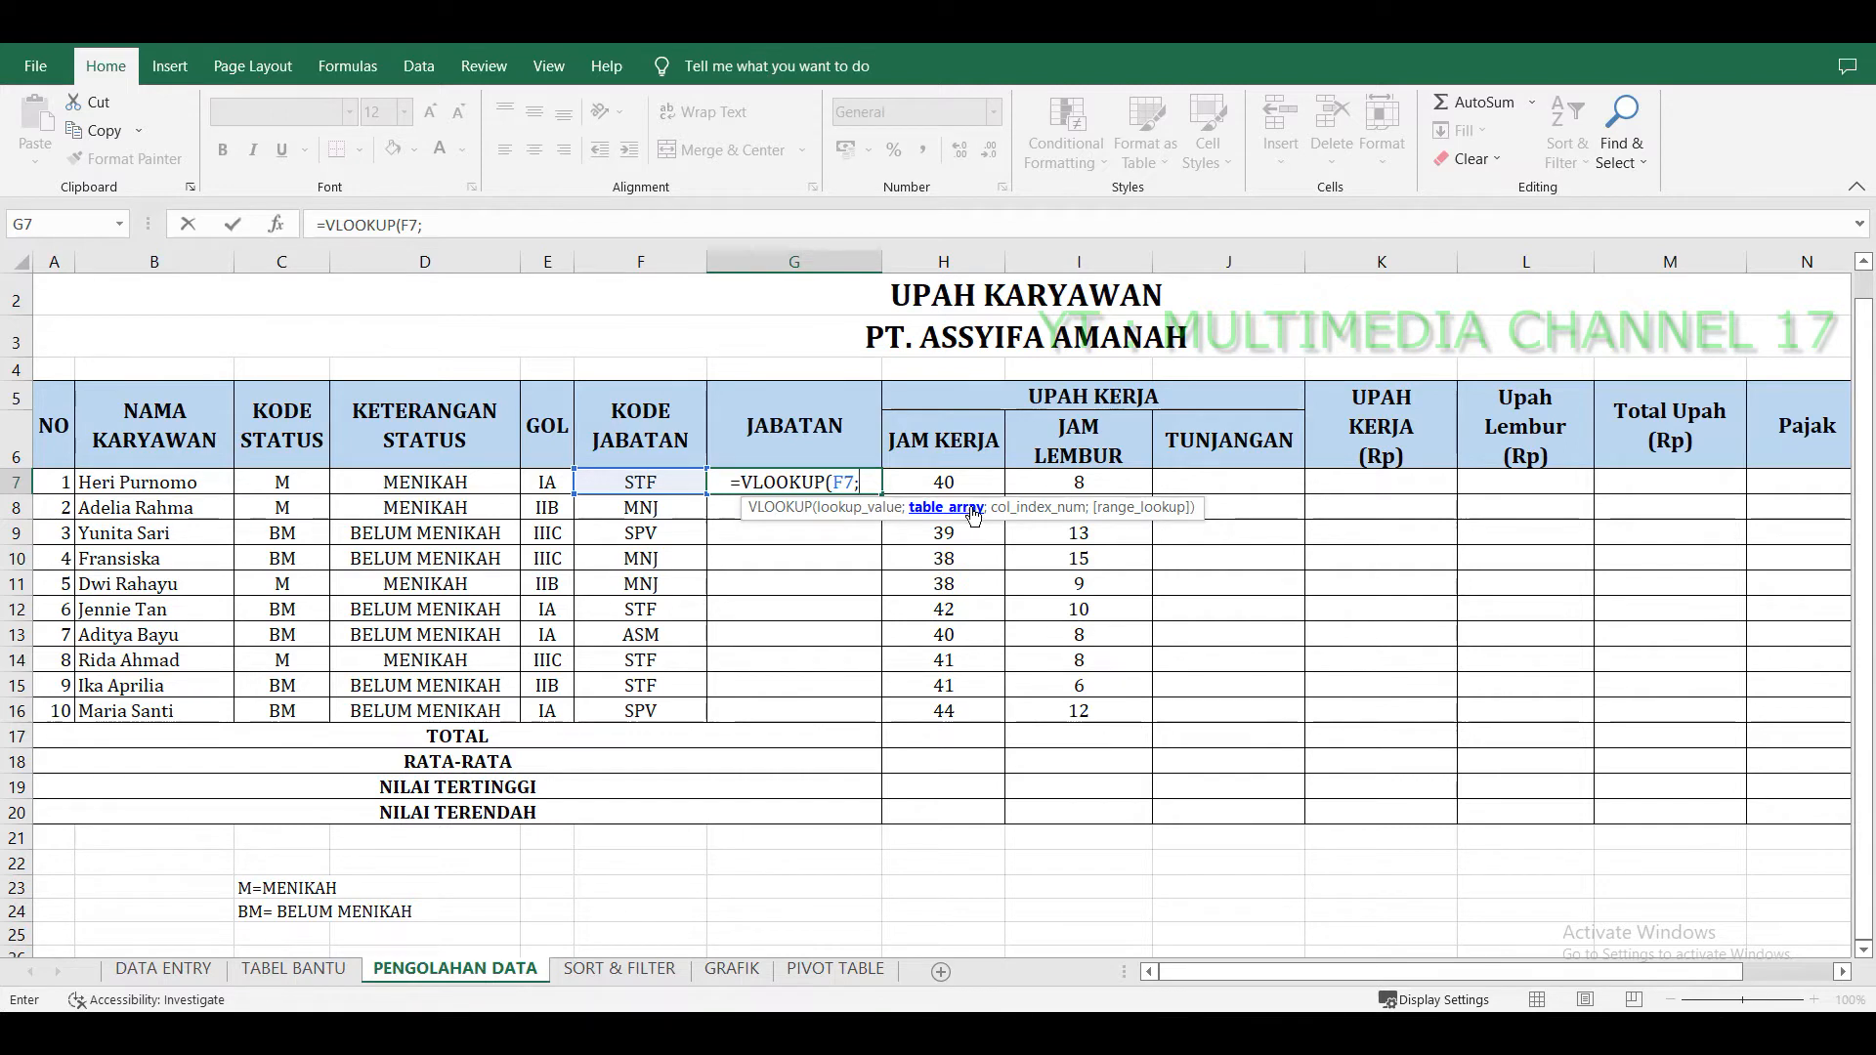
{"action": "left_click", "coordinate": [331, 973]}
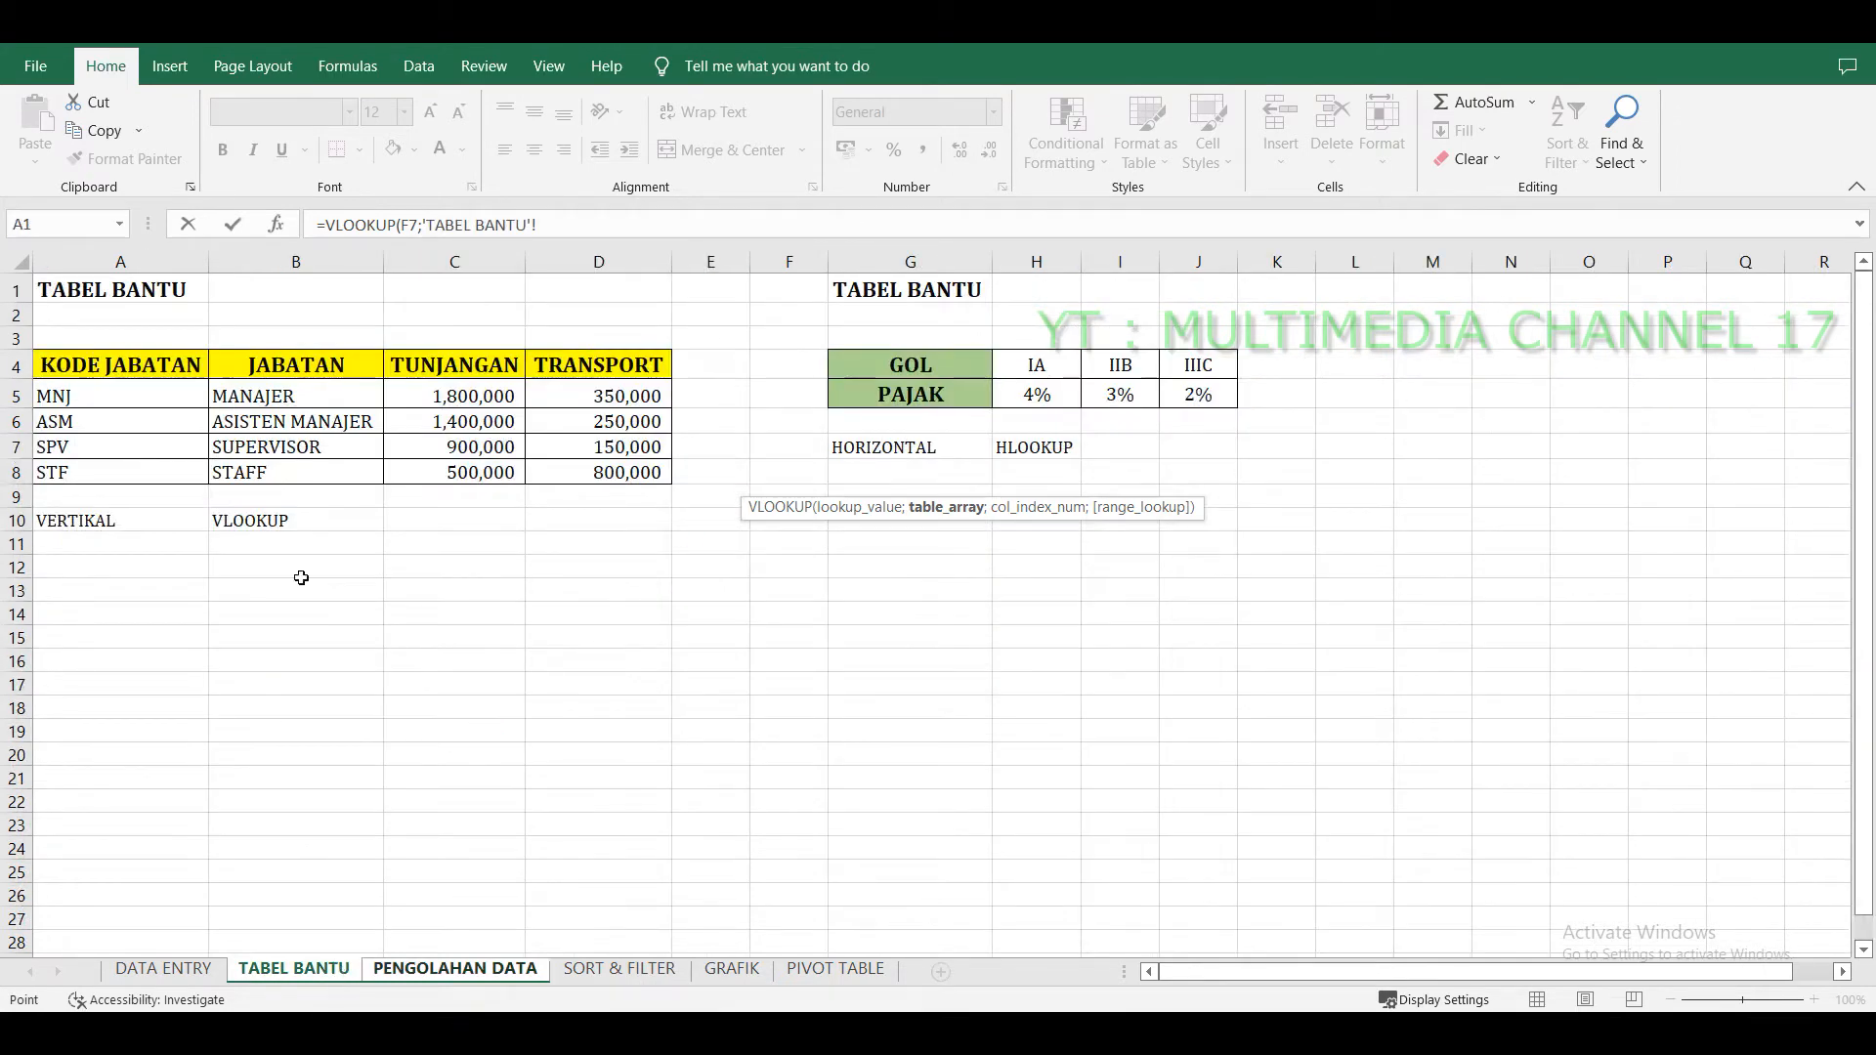
{"action": "left_click", "coordinate": [96, 362]}
{"action": "left_click_drag", "start_coordinate": [95, 363], "coordinate": [581, 473]}
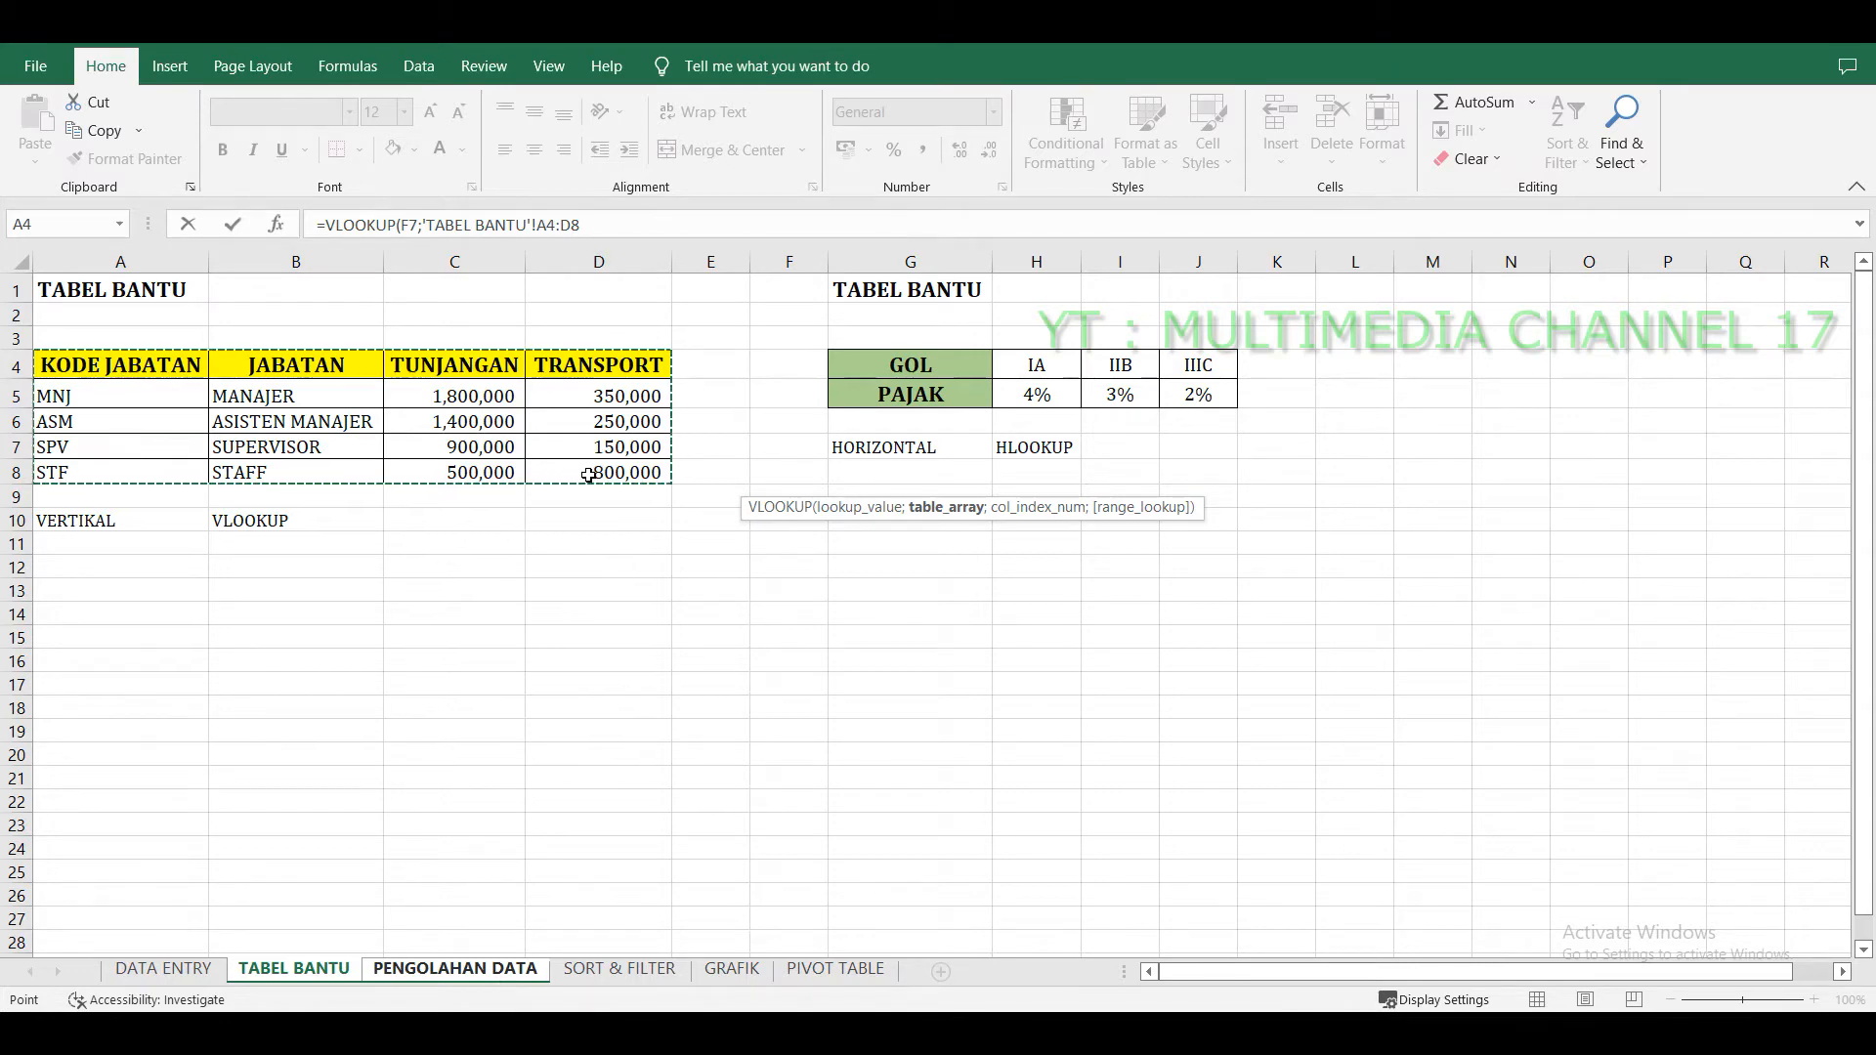
{"action": "type", "text": ";2"}
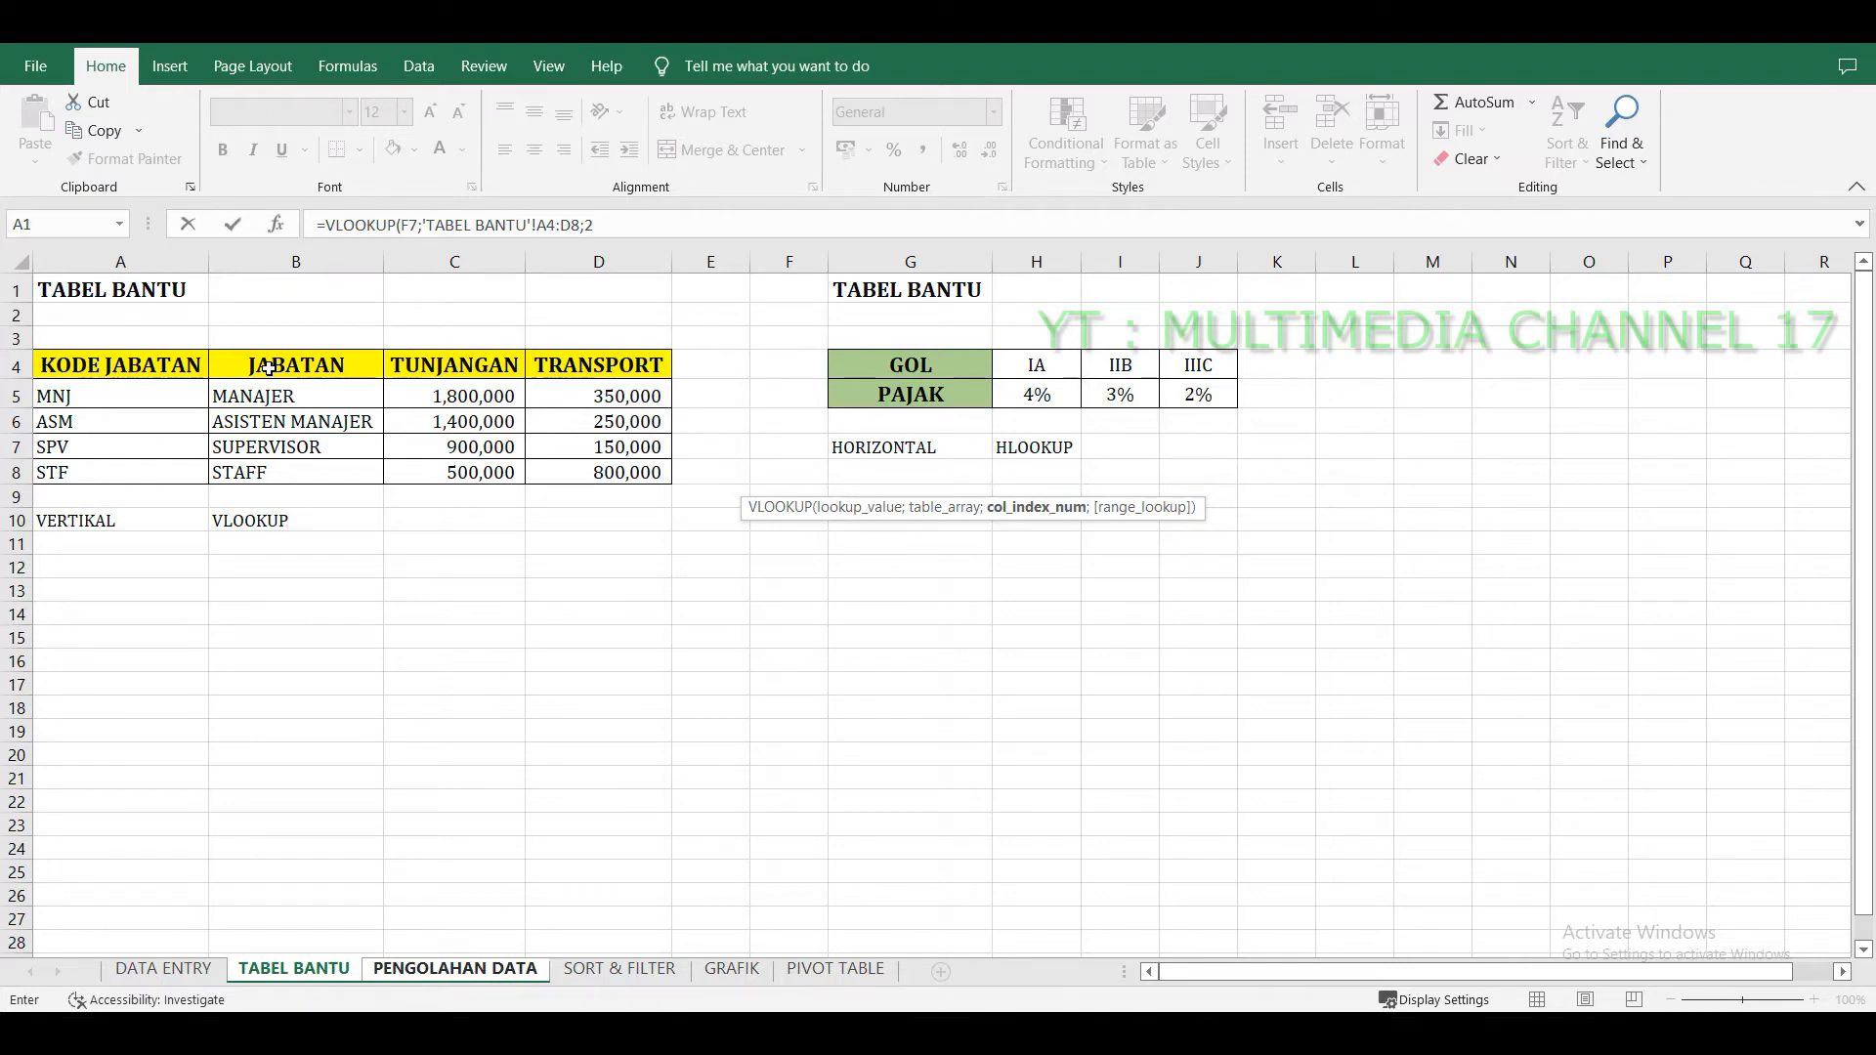
{"action": "type", "text": ";"}
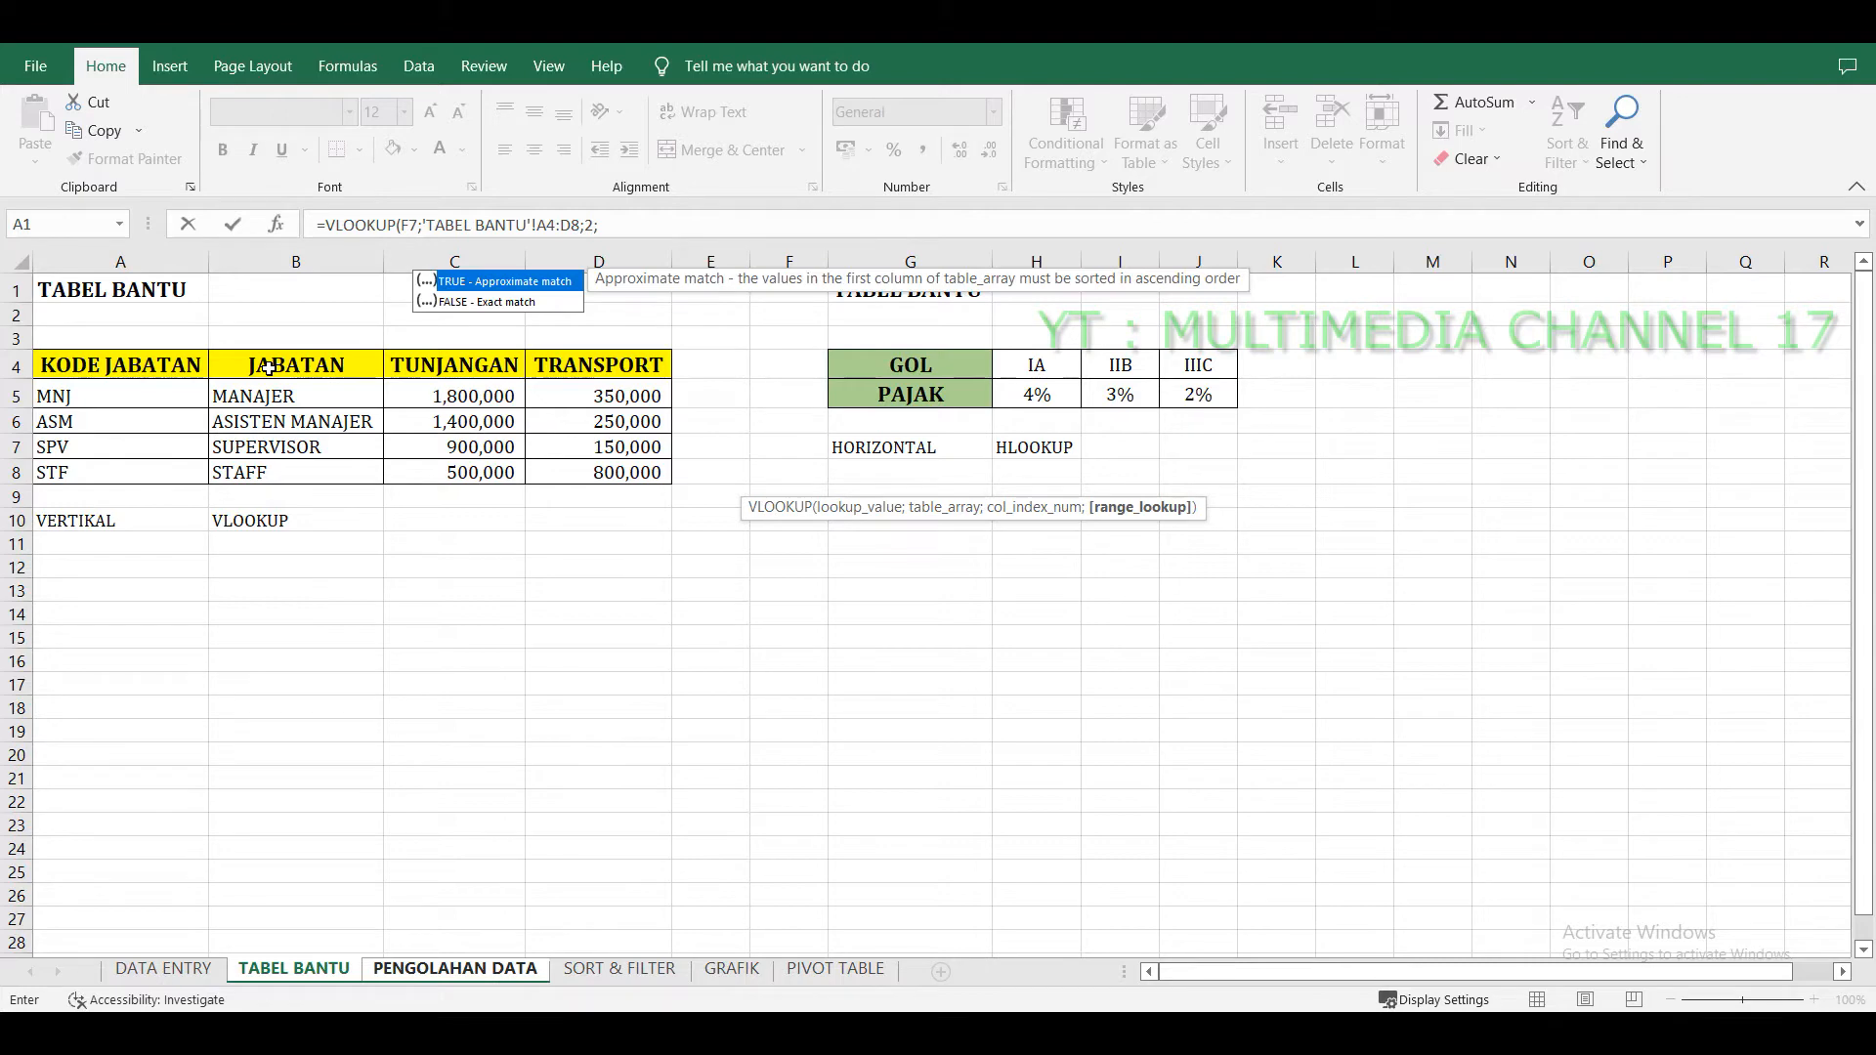
{"action": "type", "text": "0)"}
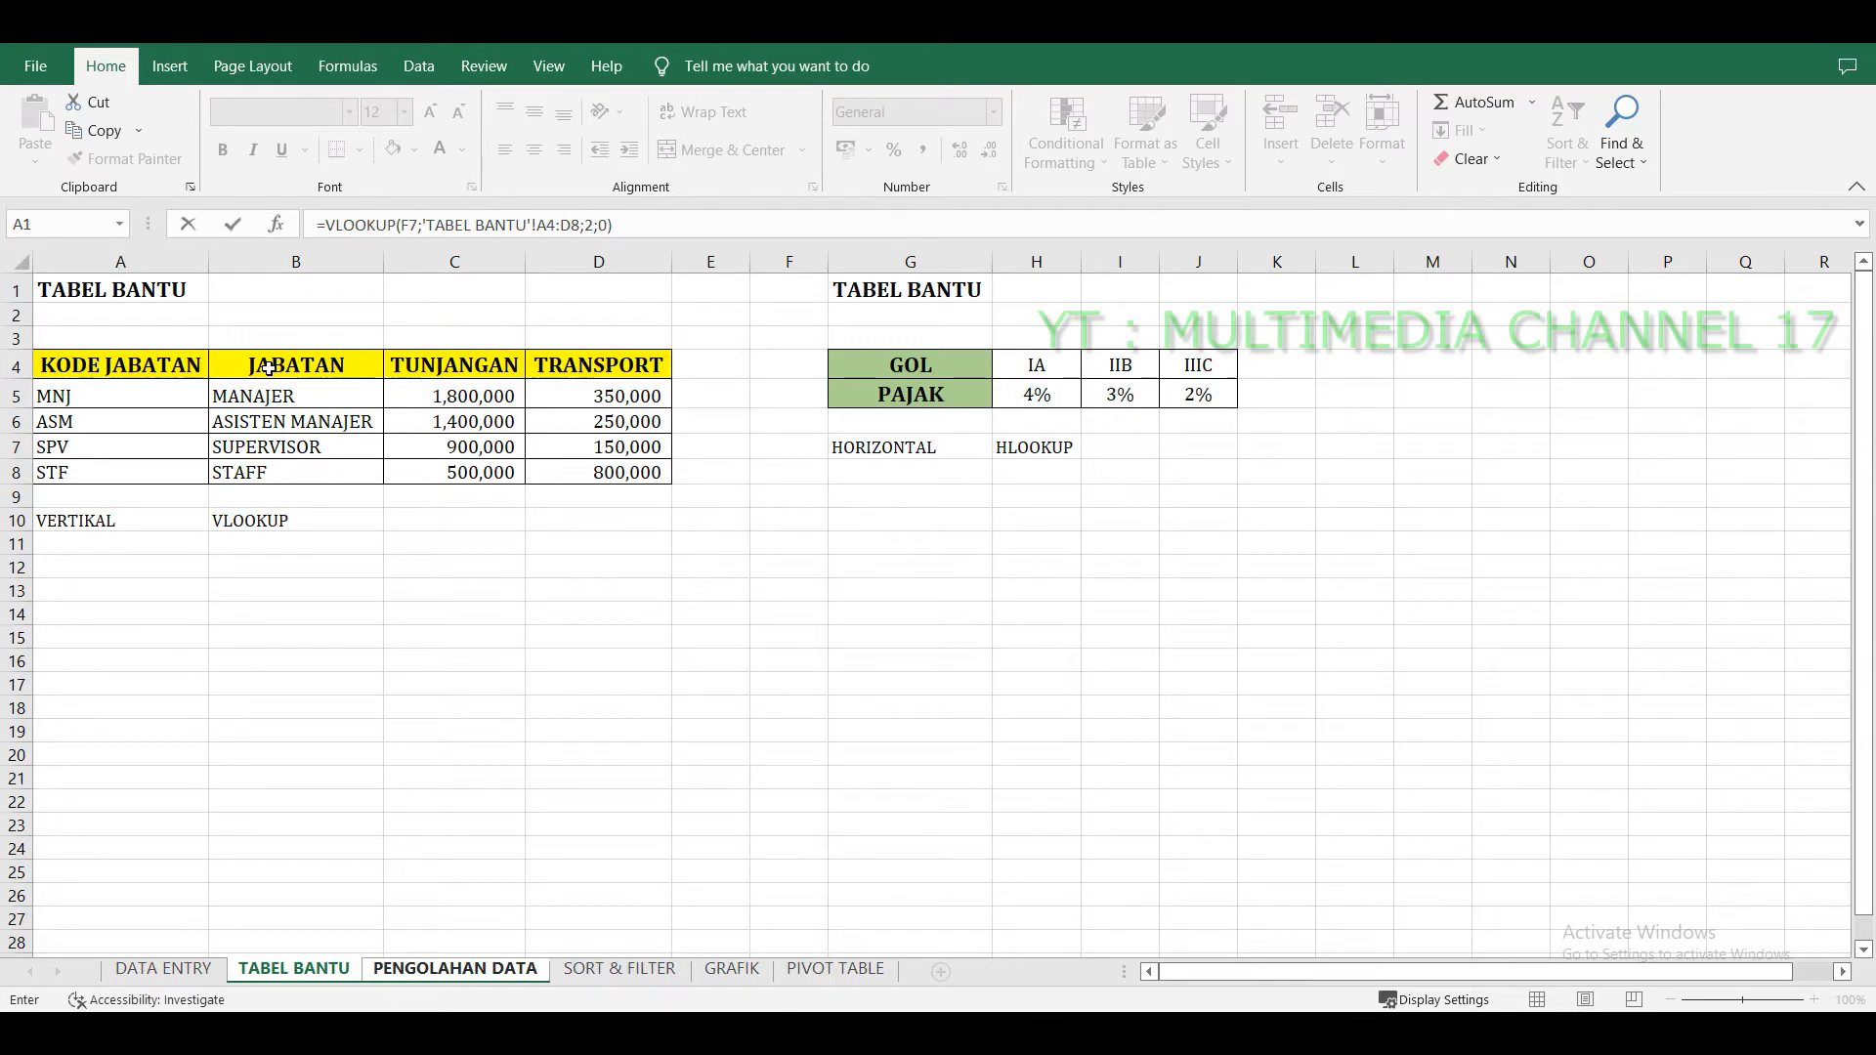
{"action": "key", "text": "Return"}
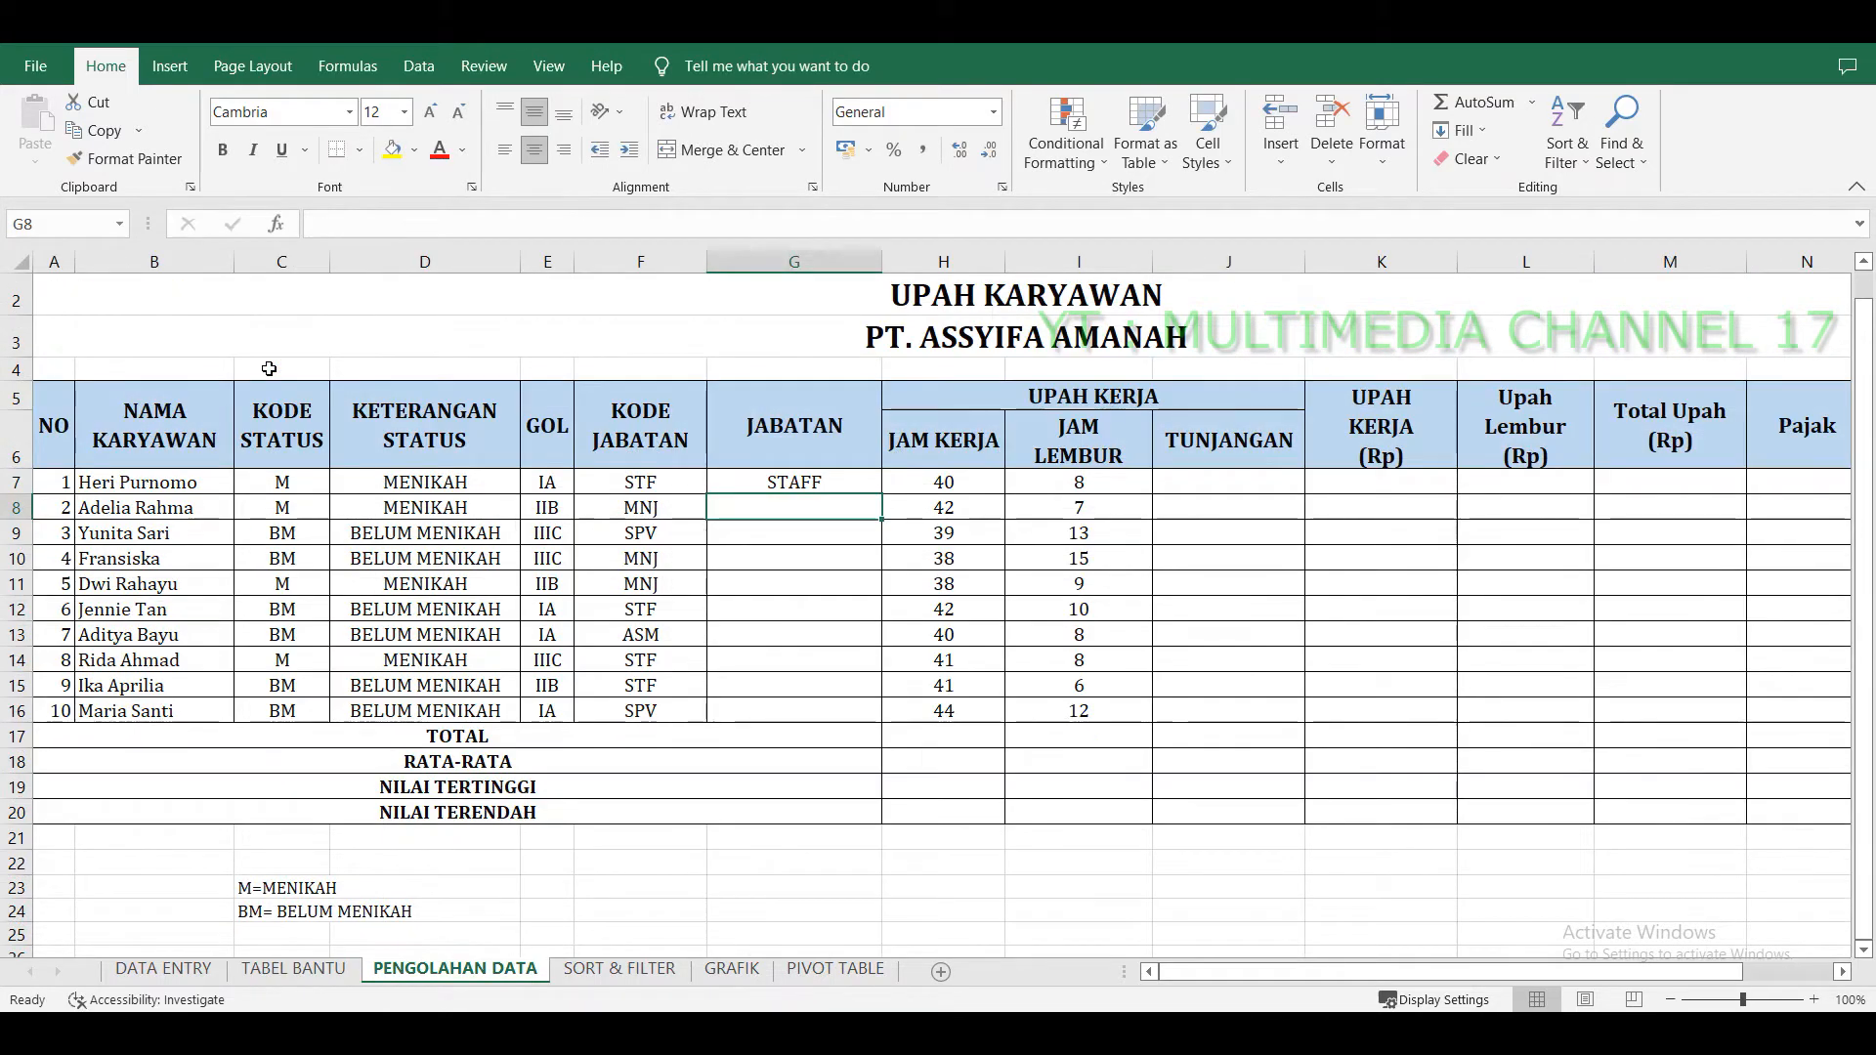
Fill the JABATAN formula down from G7 to row 16 and inspect the filled cells' formulas.
{"action": "left_click", "coordinate": [823, 483]}
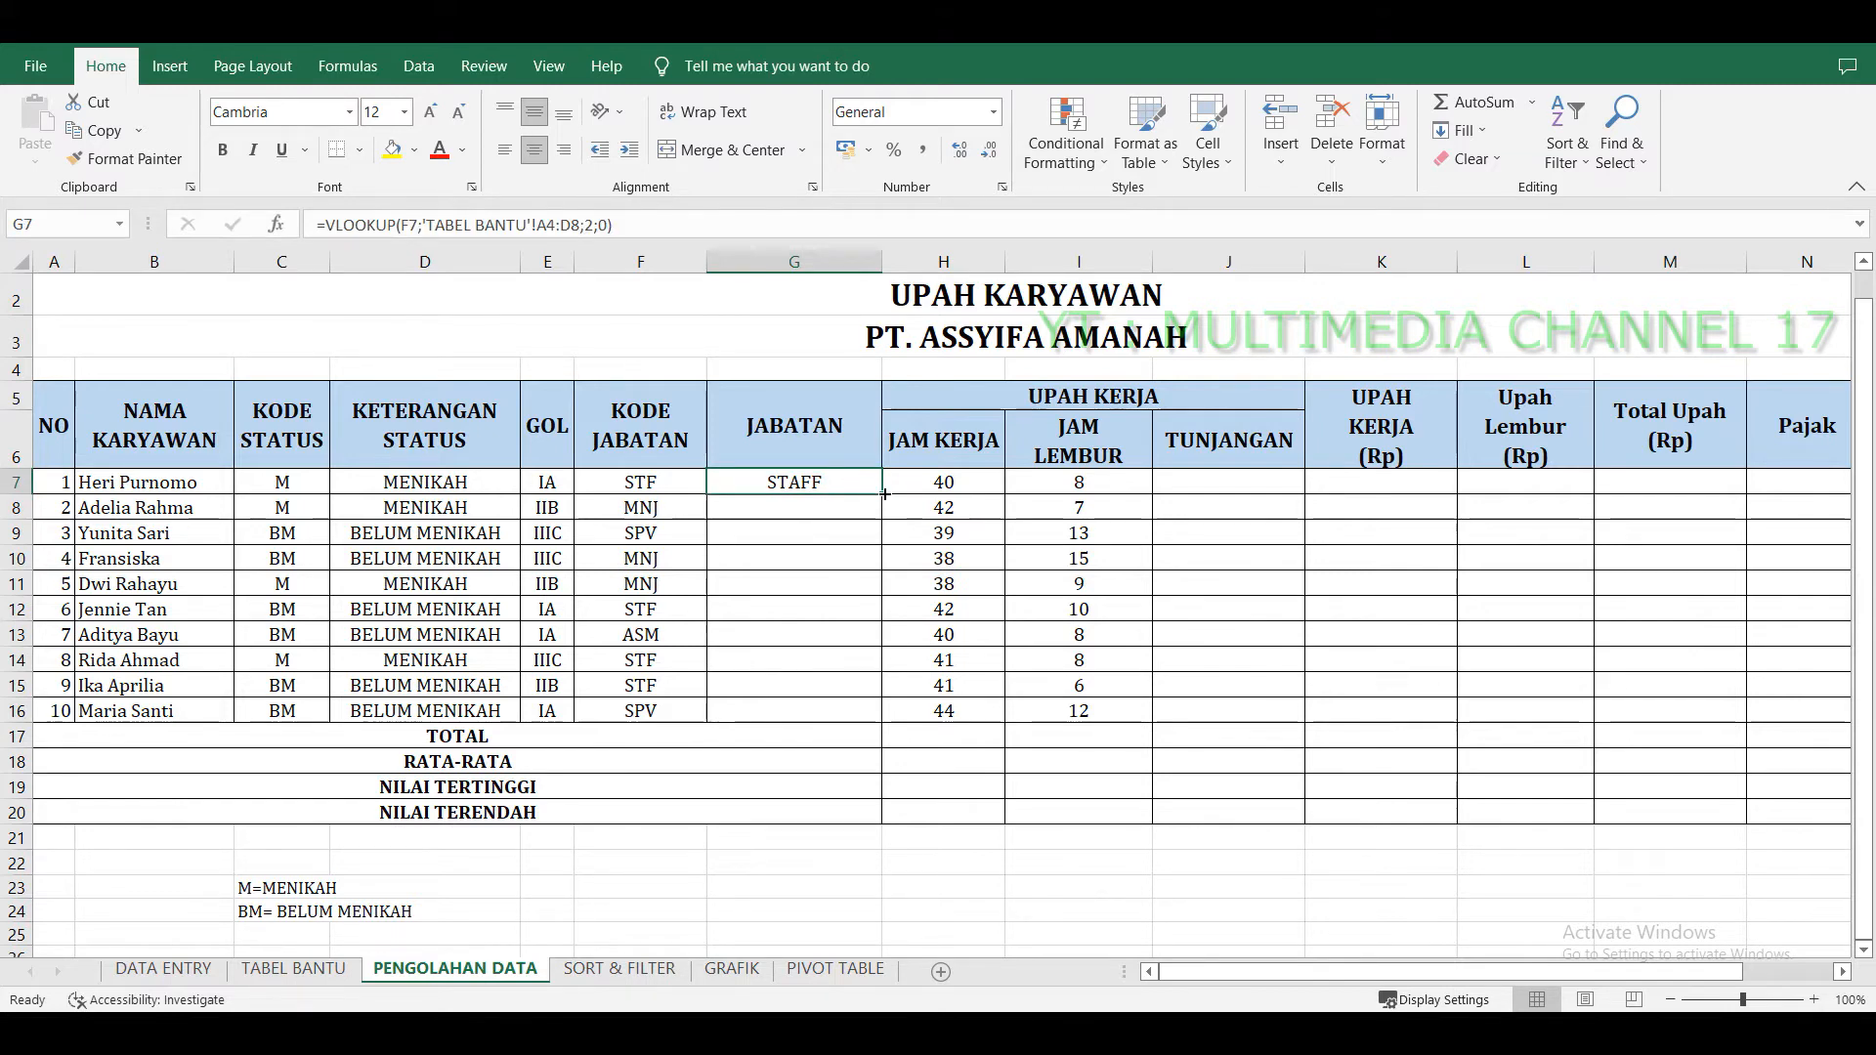
{"action": "left_click_drag", "start_coordinate": [884, 495], "coordinate": [887, 713]}
{"action": "left_click", "coordinate": [794, 609]}
{"action": "left_click", "coordinate": [817, 567]}
{"action": "left_click", "coordinate": [821, 584]}
{"action": "left_click", "coordinate": [822, 607]}
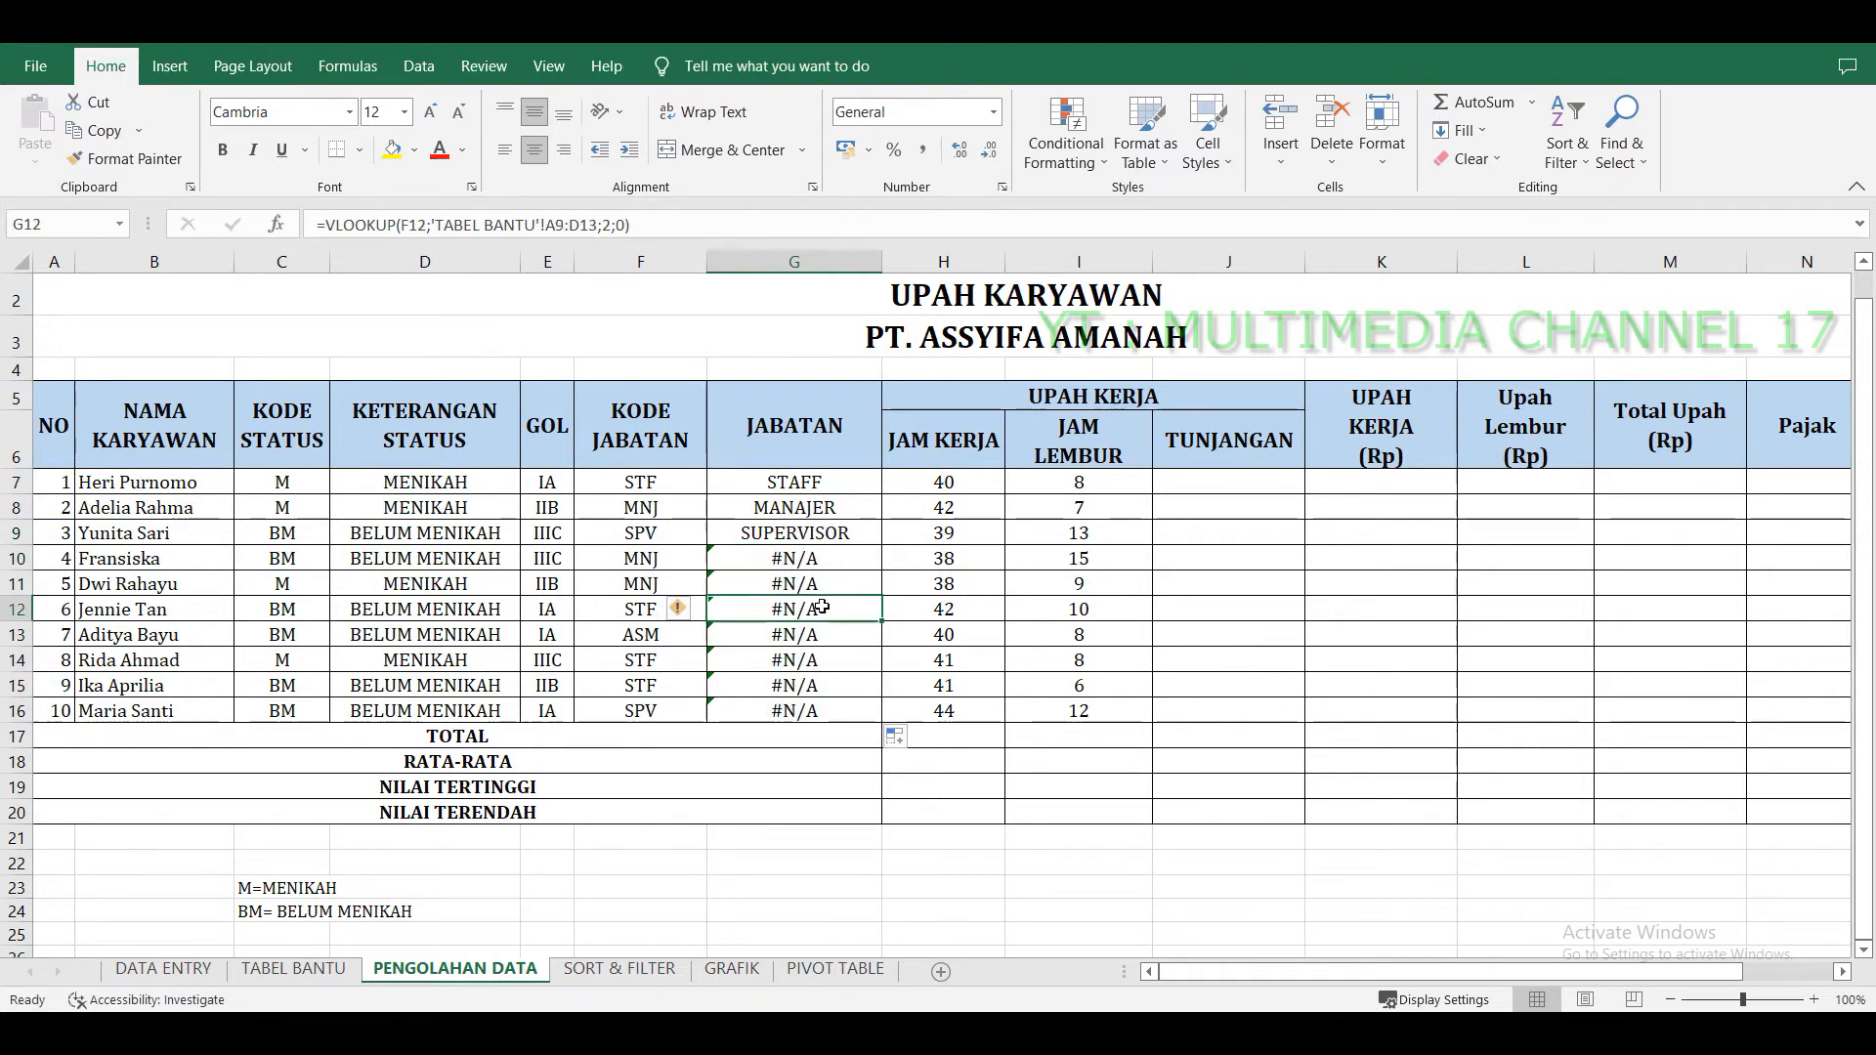
{"action": "left_click", "coordinate": [814, 662]}
{"action": "left_click", "coordinate": [815, 682]}
{"action": "left_click", "coordinate": [829, 567]}
{"action": "left_click", "coordinate": [824, 488]}
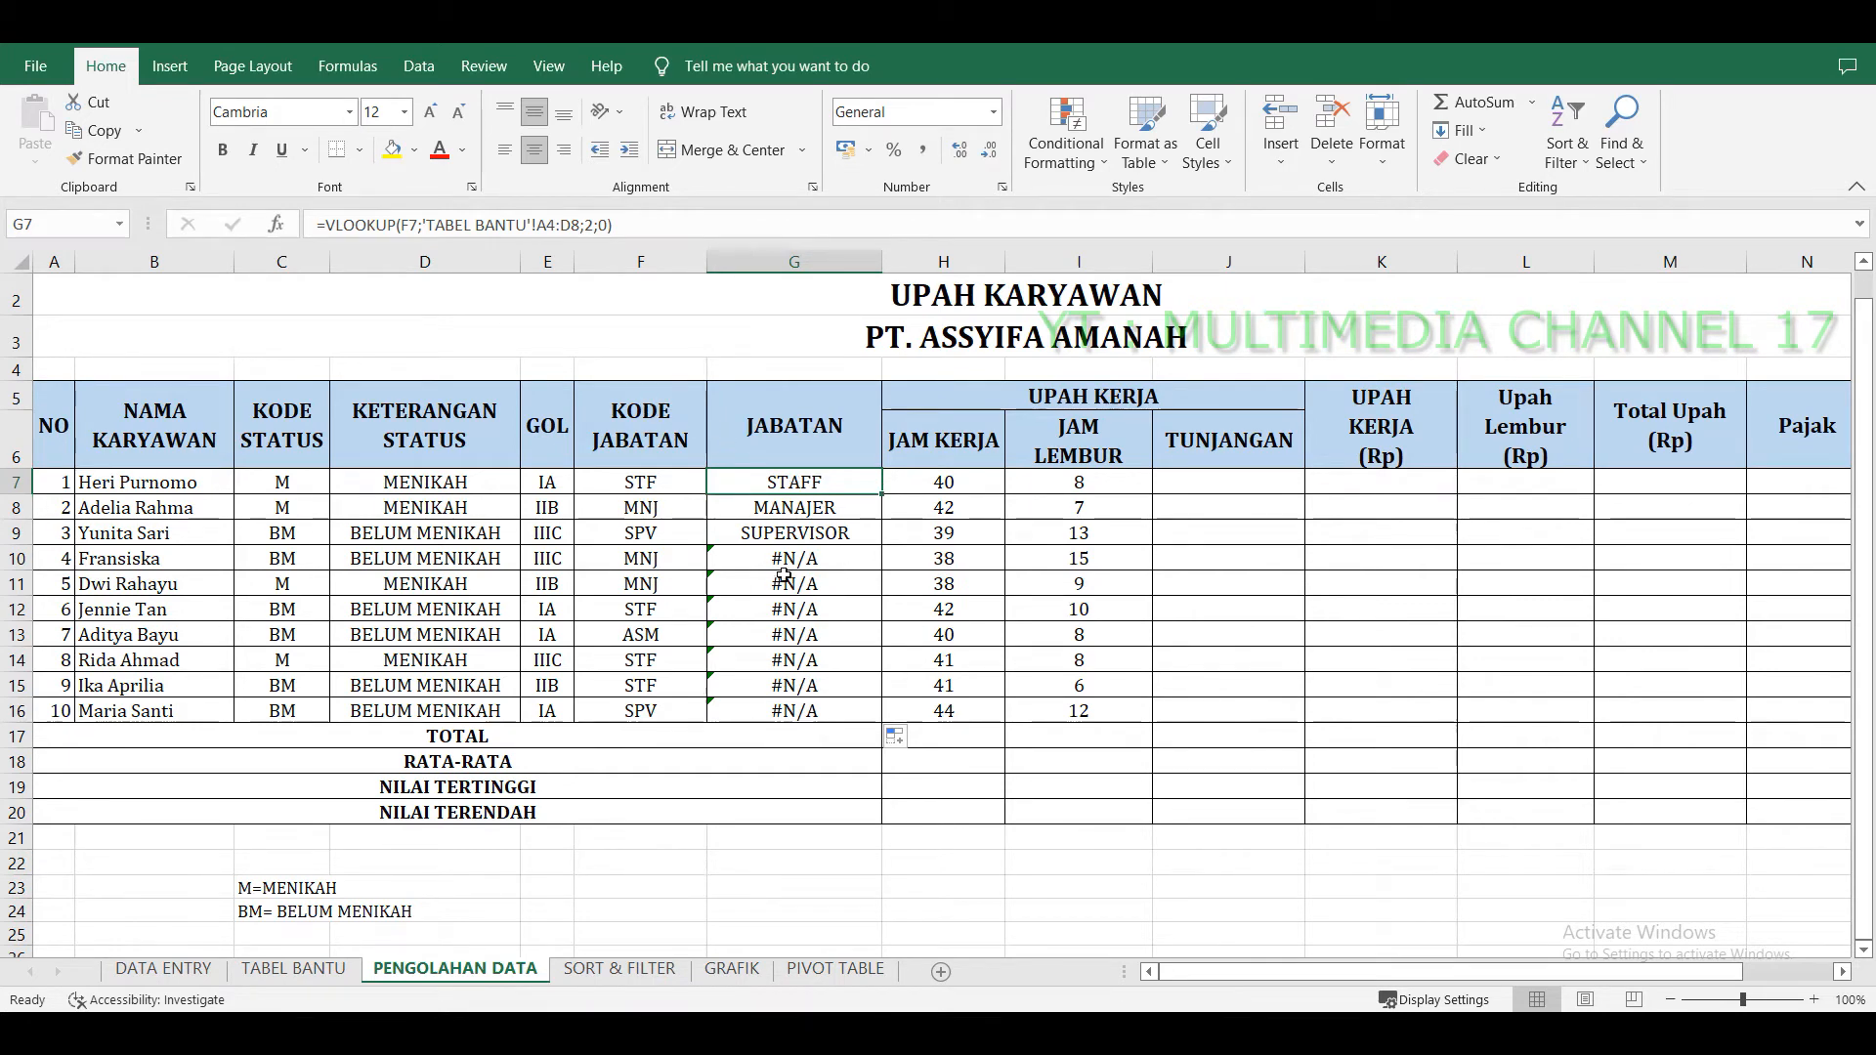
Clear the JABATAN formulas from G7 to G16.
{"action": "left_click", "coordinate": [807, 509]}
{"action": "left_click_drag", "start_coordinate": [807, 509], "coordinate": [829, 711]}
{"action": "left_click_drag", "start_coordinate": [829, 484], "coordinate": [826, 708]}
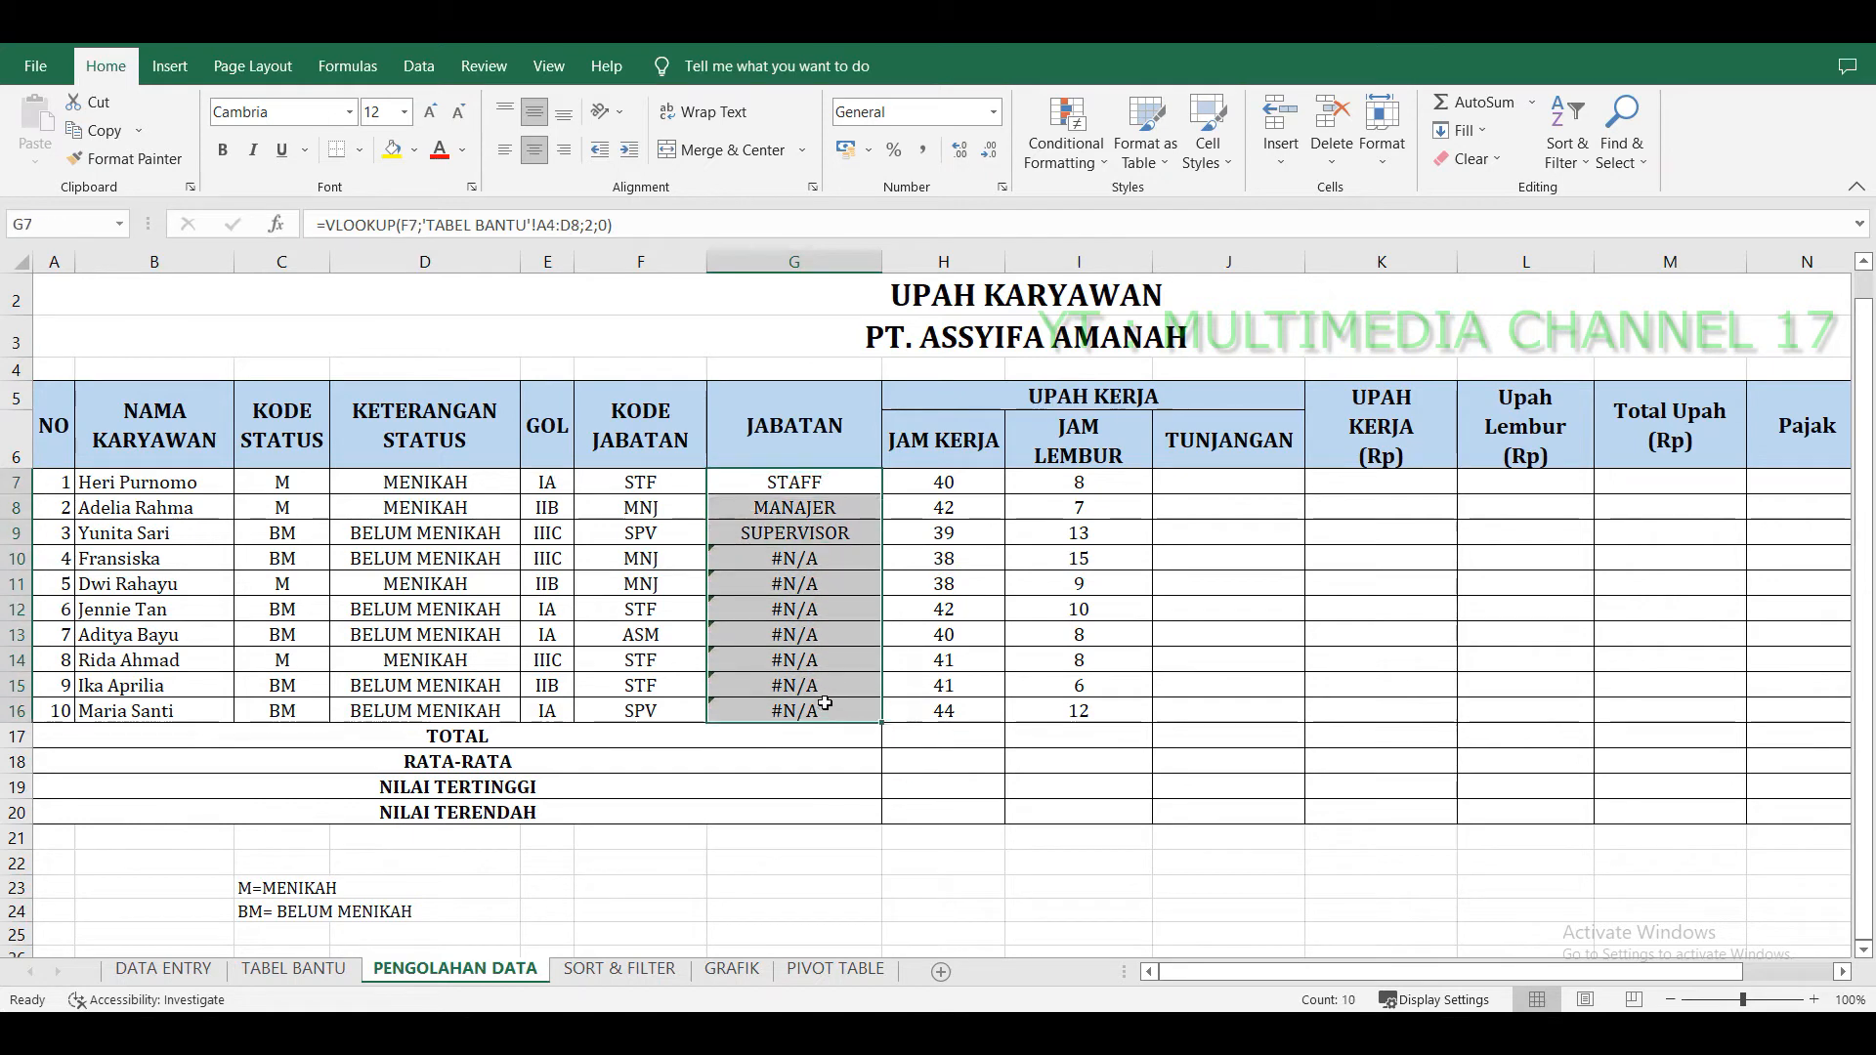
{"action": "key", "text": "Delete"}
Enter =VLOOKUP(F7;'TABEL BANTU'!$A$4:$D$8;2;0) in JABATAN cell G7, using an absolute table range.
{"action": "left_click", "coordinate": [820, 484]}
{"action": "type", "text": "=VLO"}
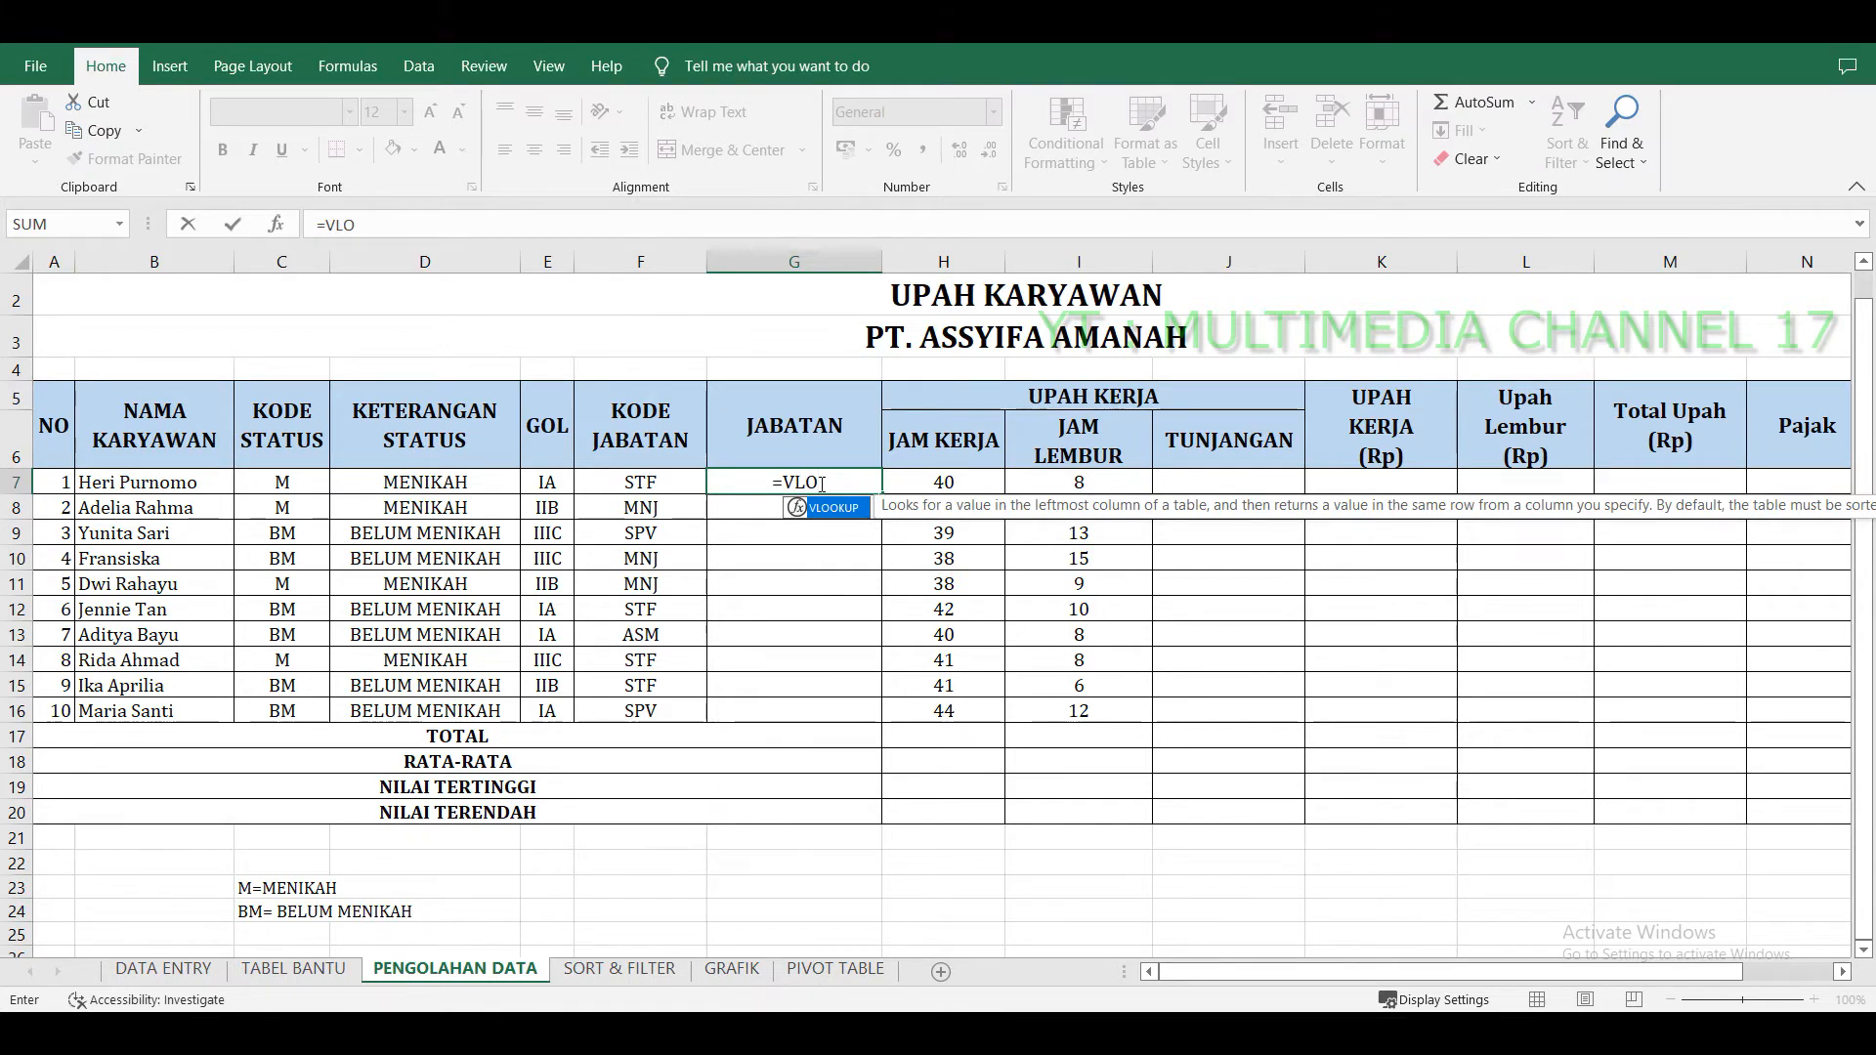
{"action": "key", "text": "Tab"}
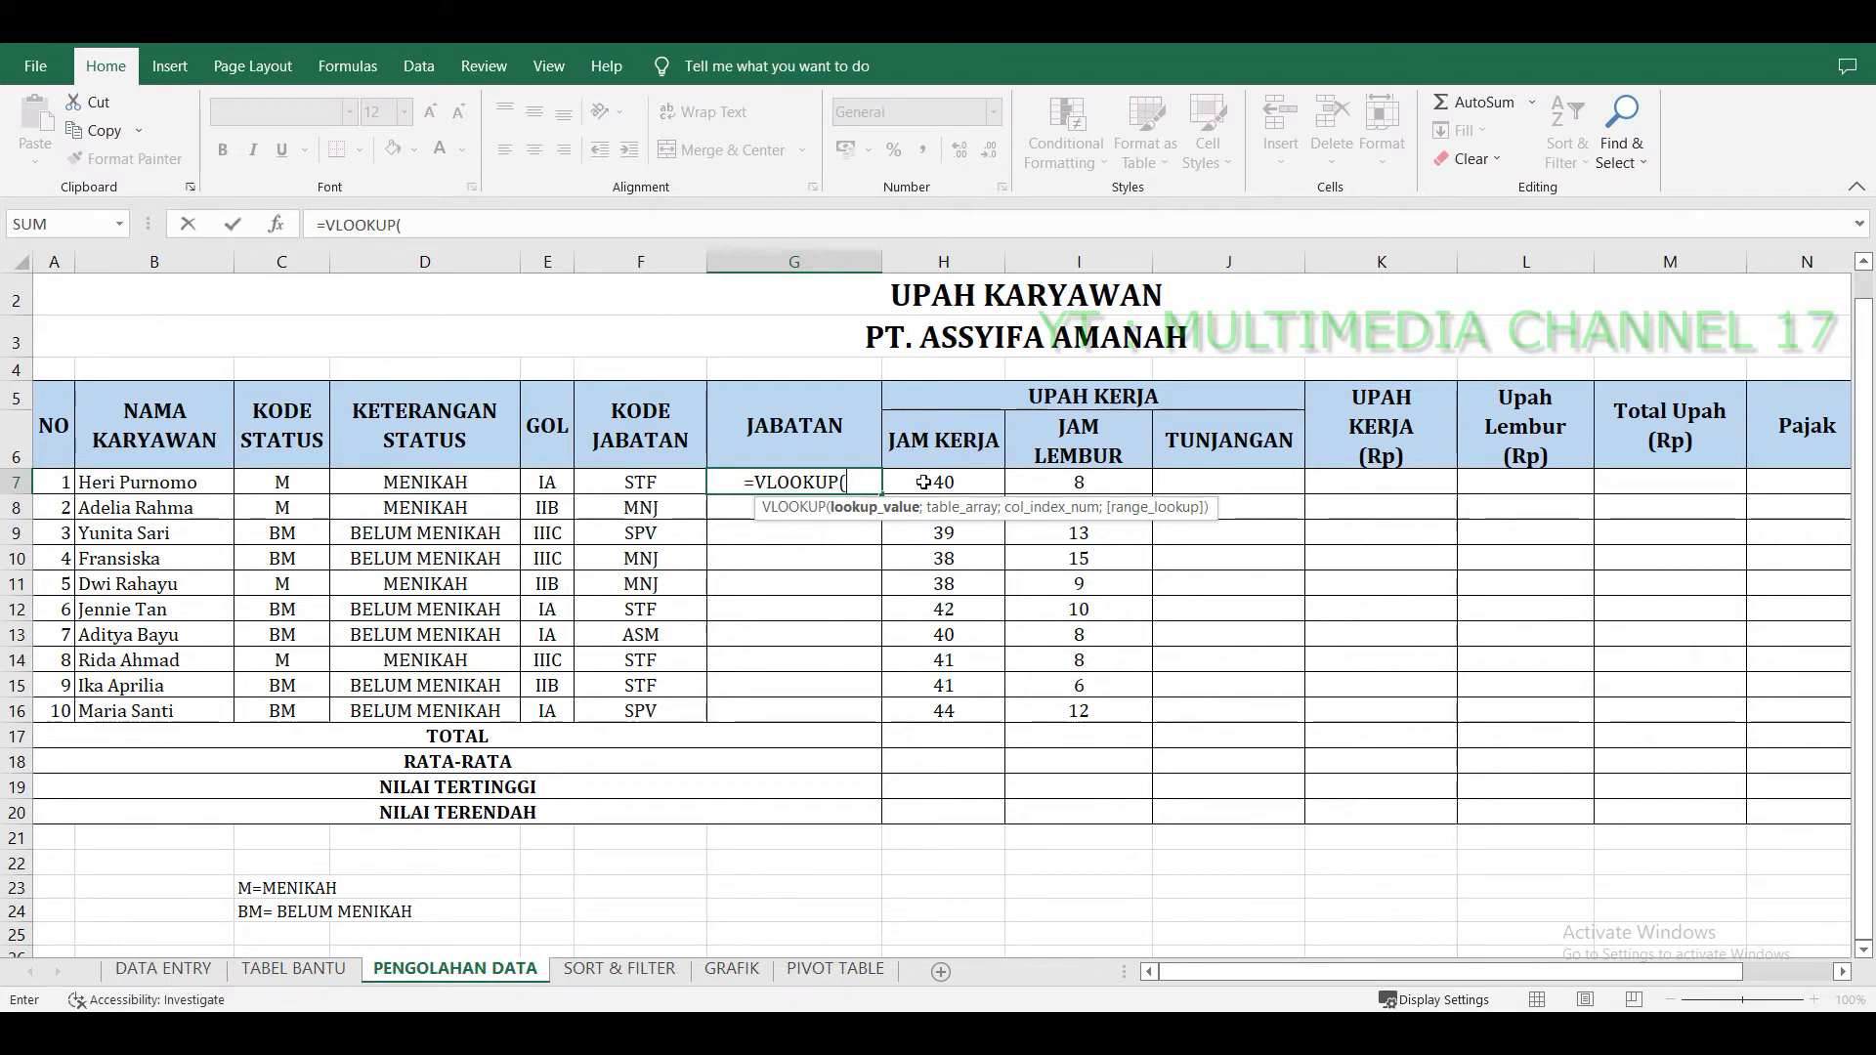
{"action": "left_click", "coordinate": [679, 477]}
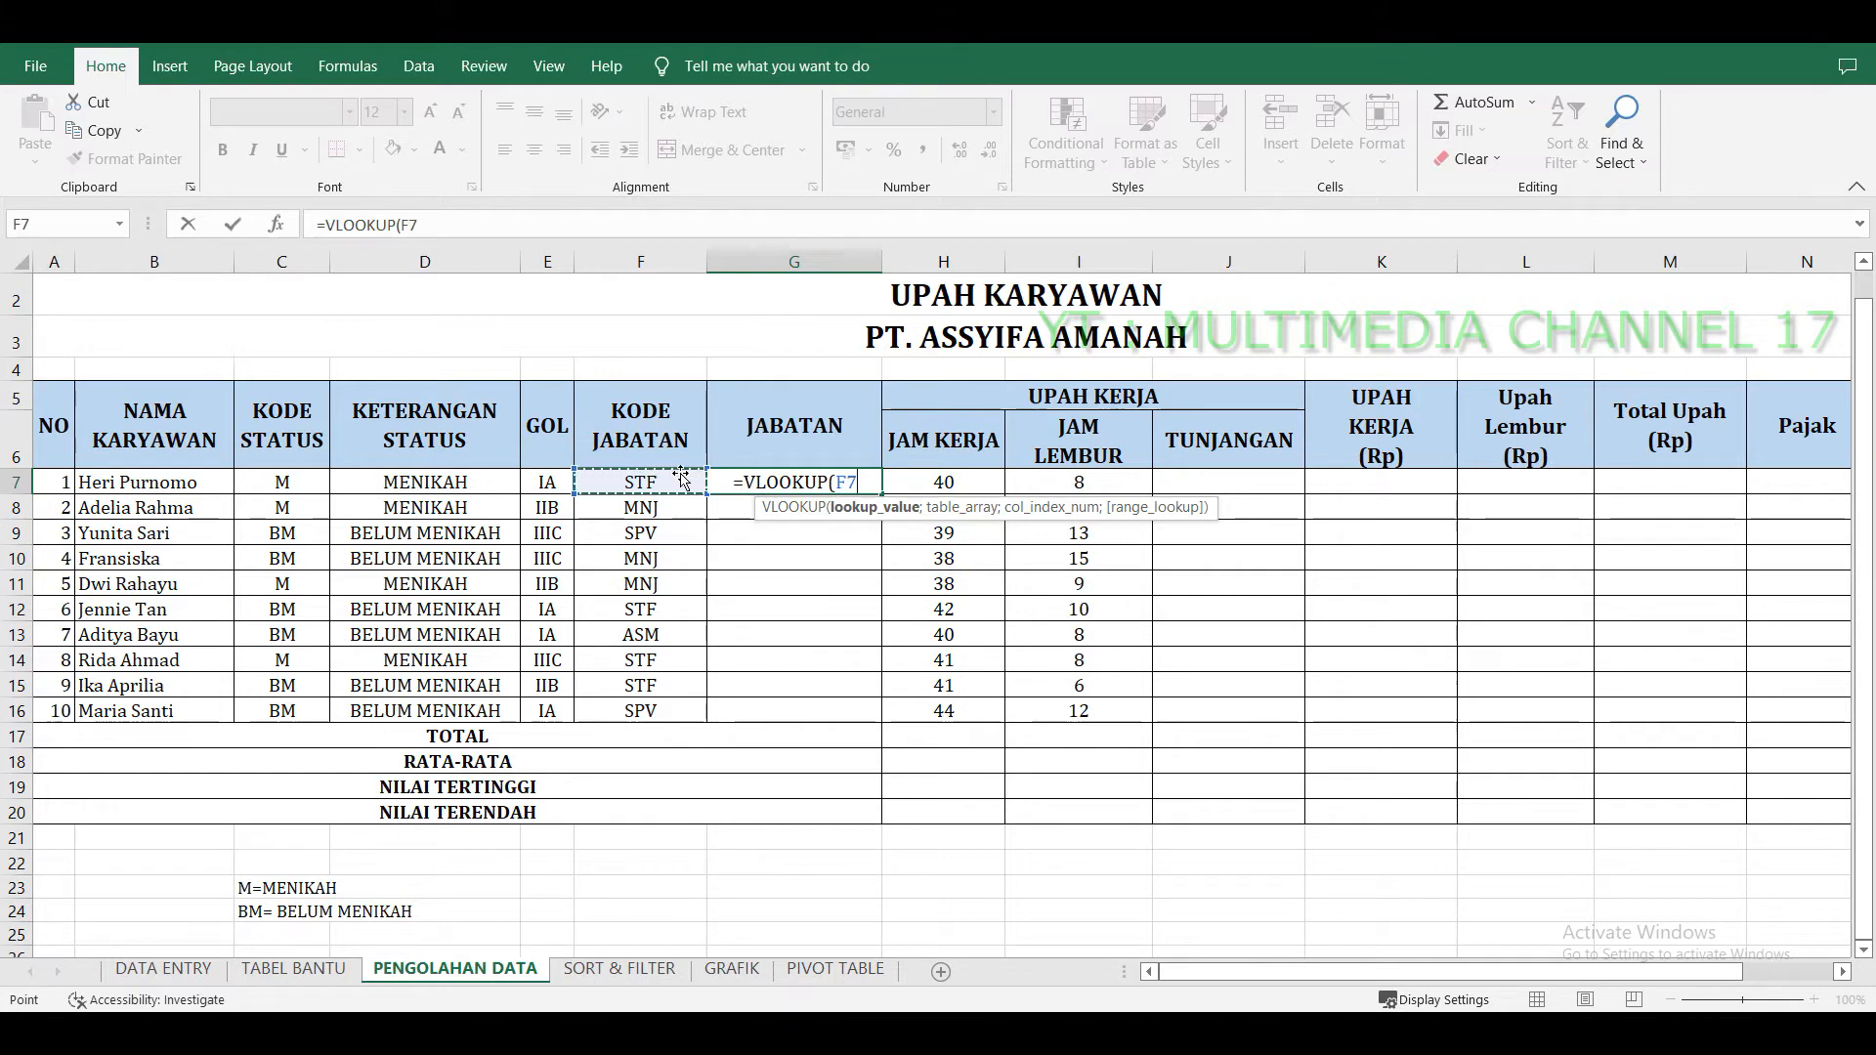
{"action": "type", "text": ";"}
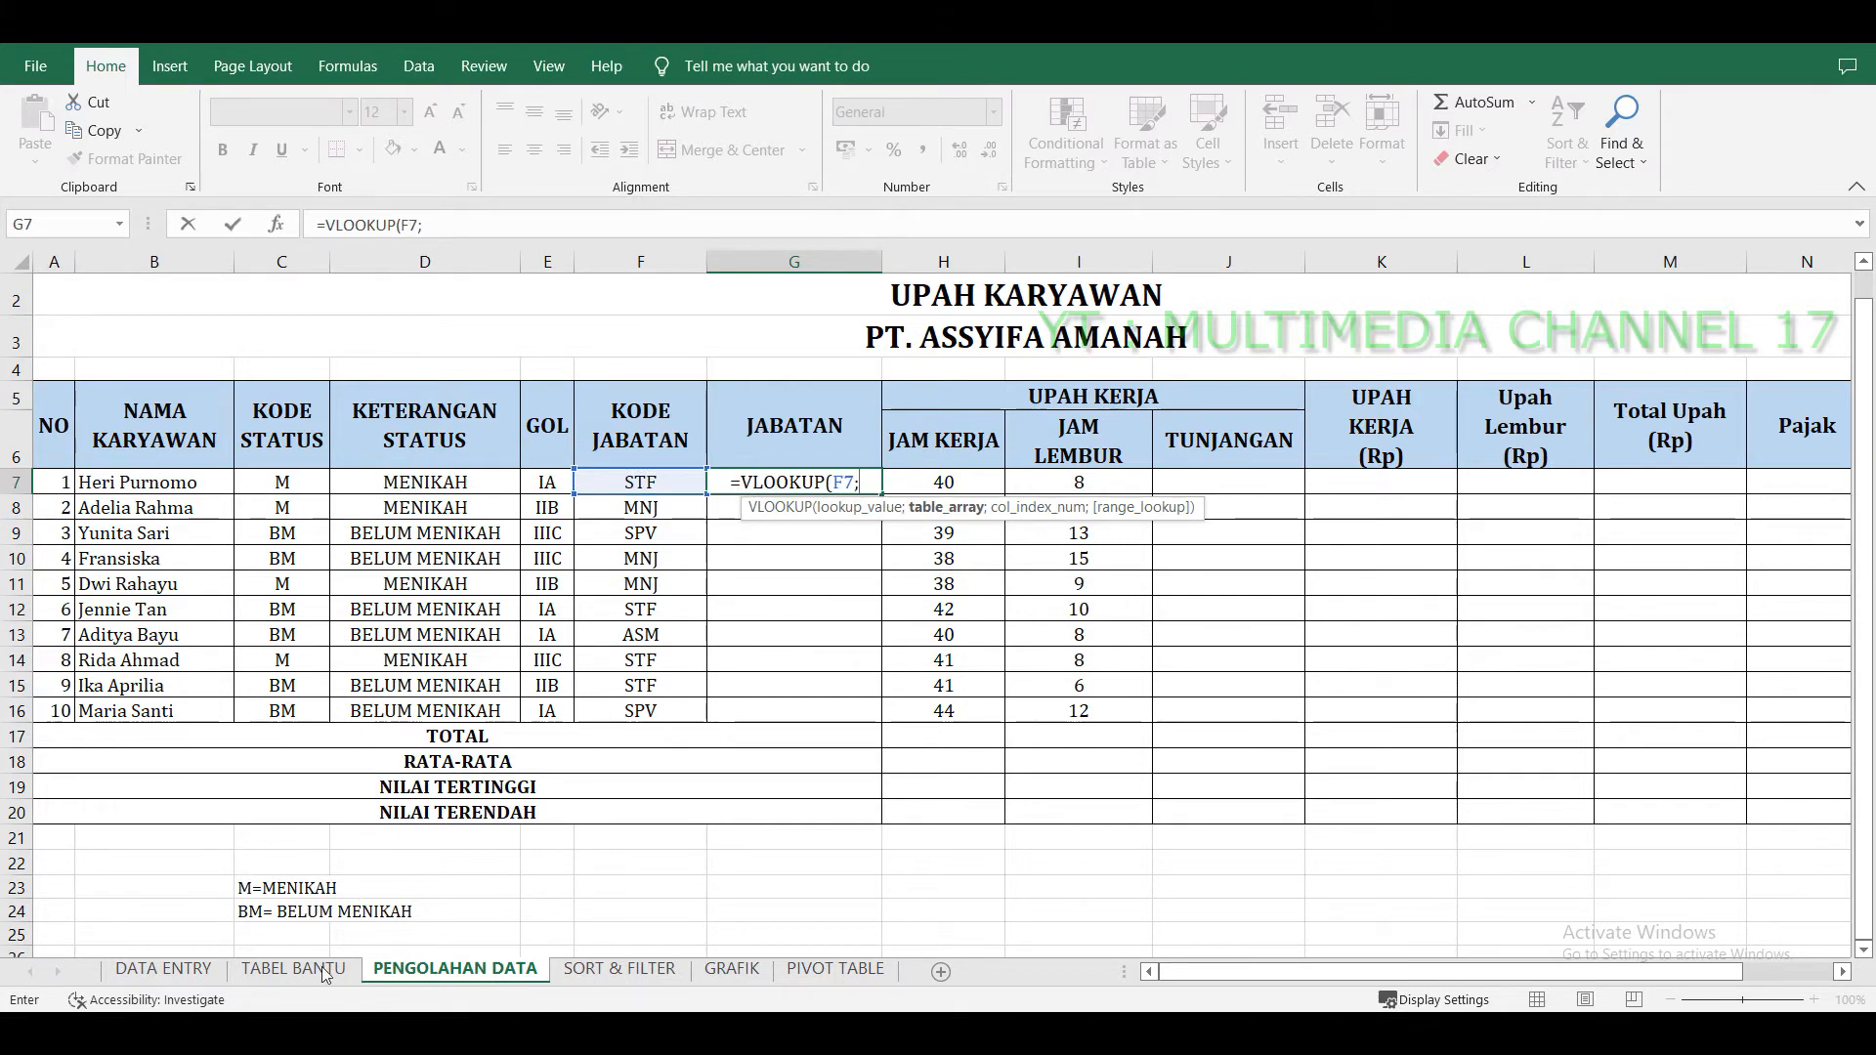
{"action": "left_click", "coordinate": [293, 968]}
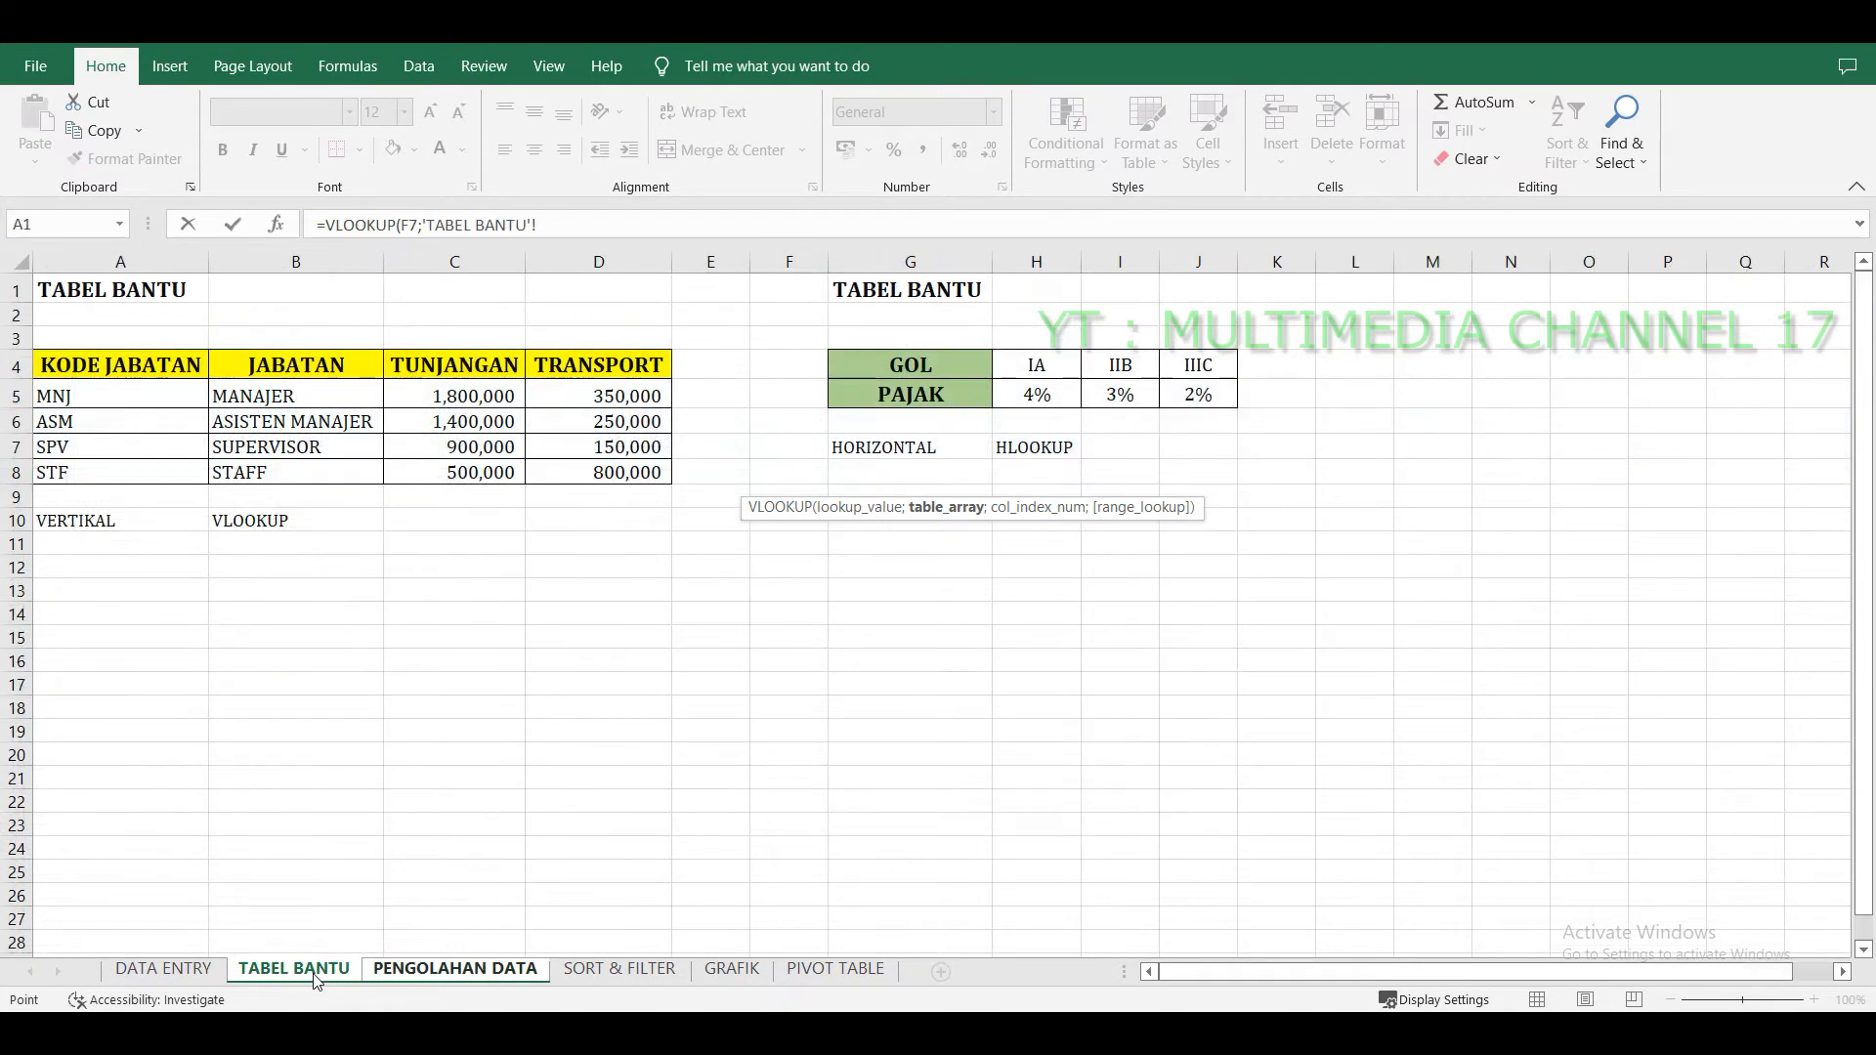
{"action": "left_click_drag", "start_coordinate": [185, 369], "coordinate": [602, 470]}
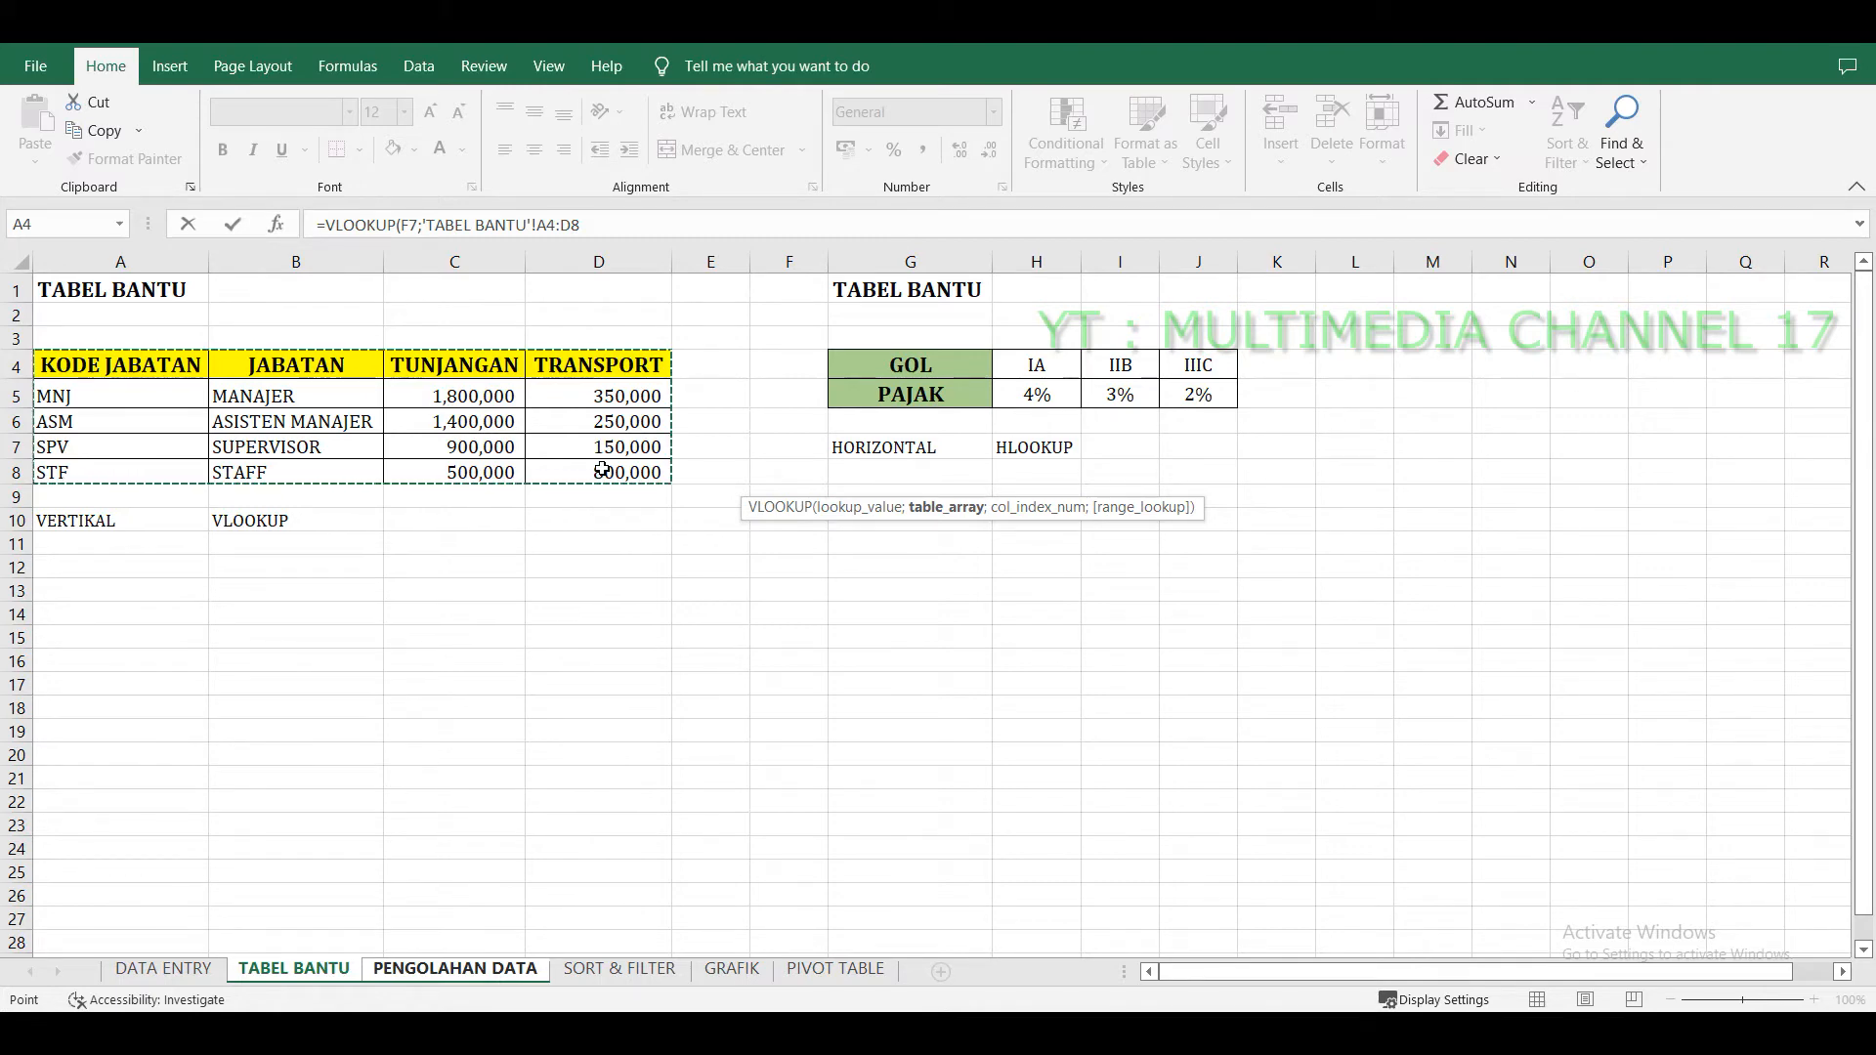
{"action": "key", "text": "F4"}
{"action": "type", "text": ";"}
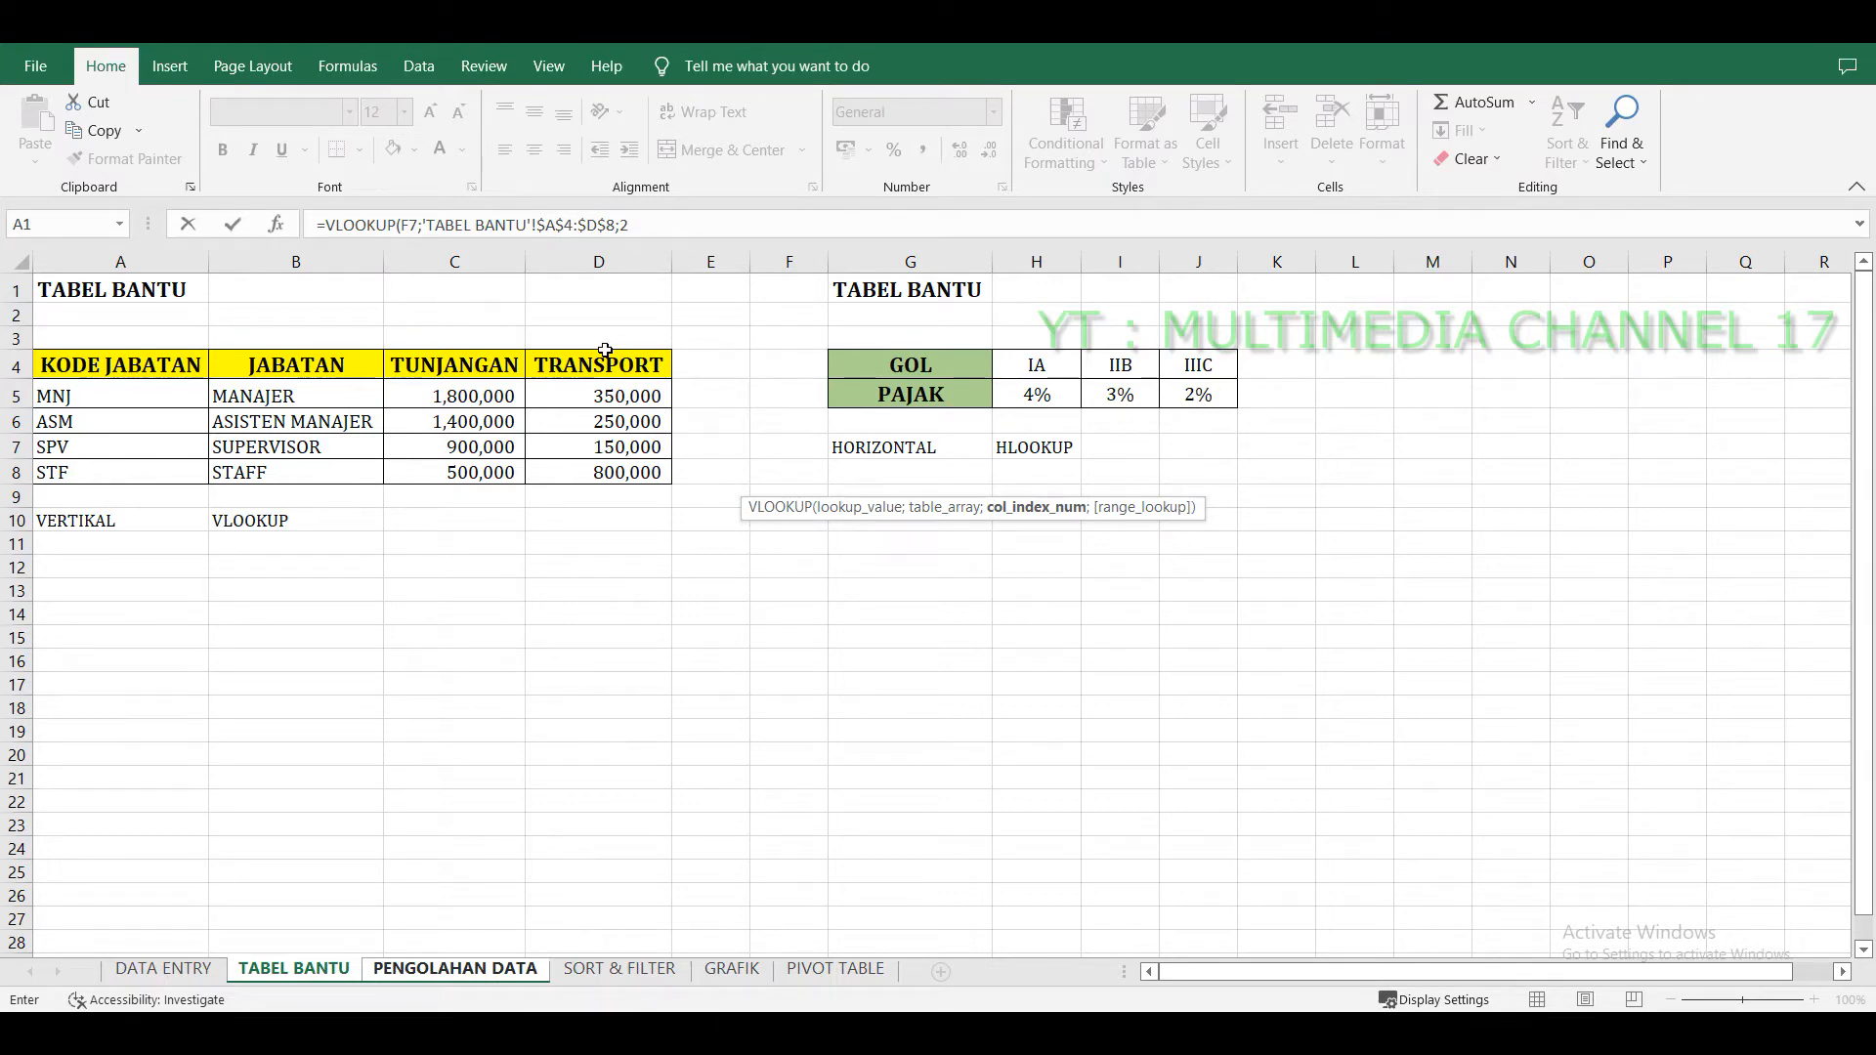
{"action": "type", "text": "2;0"}
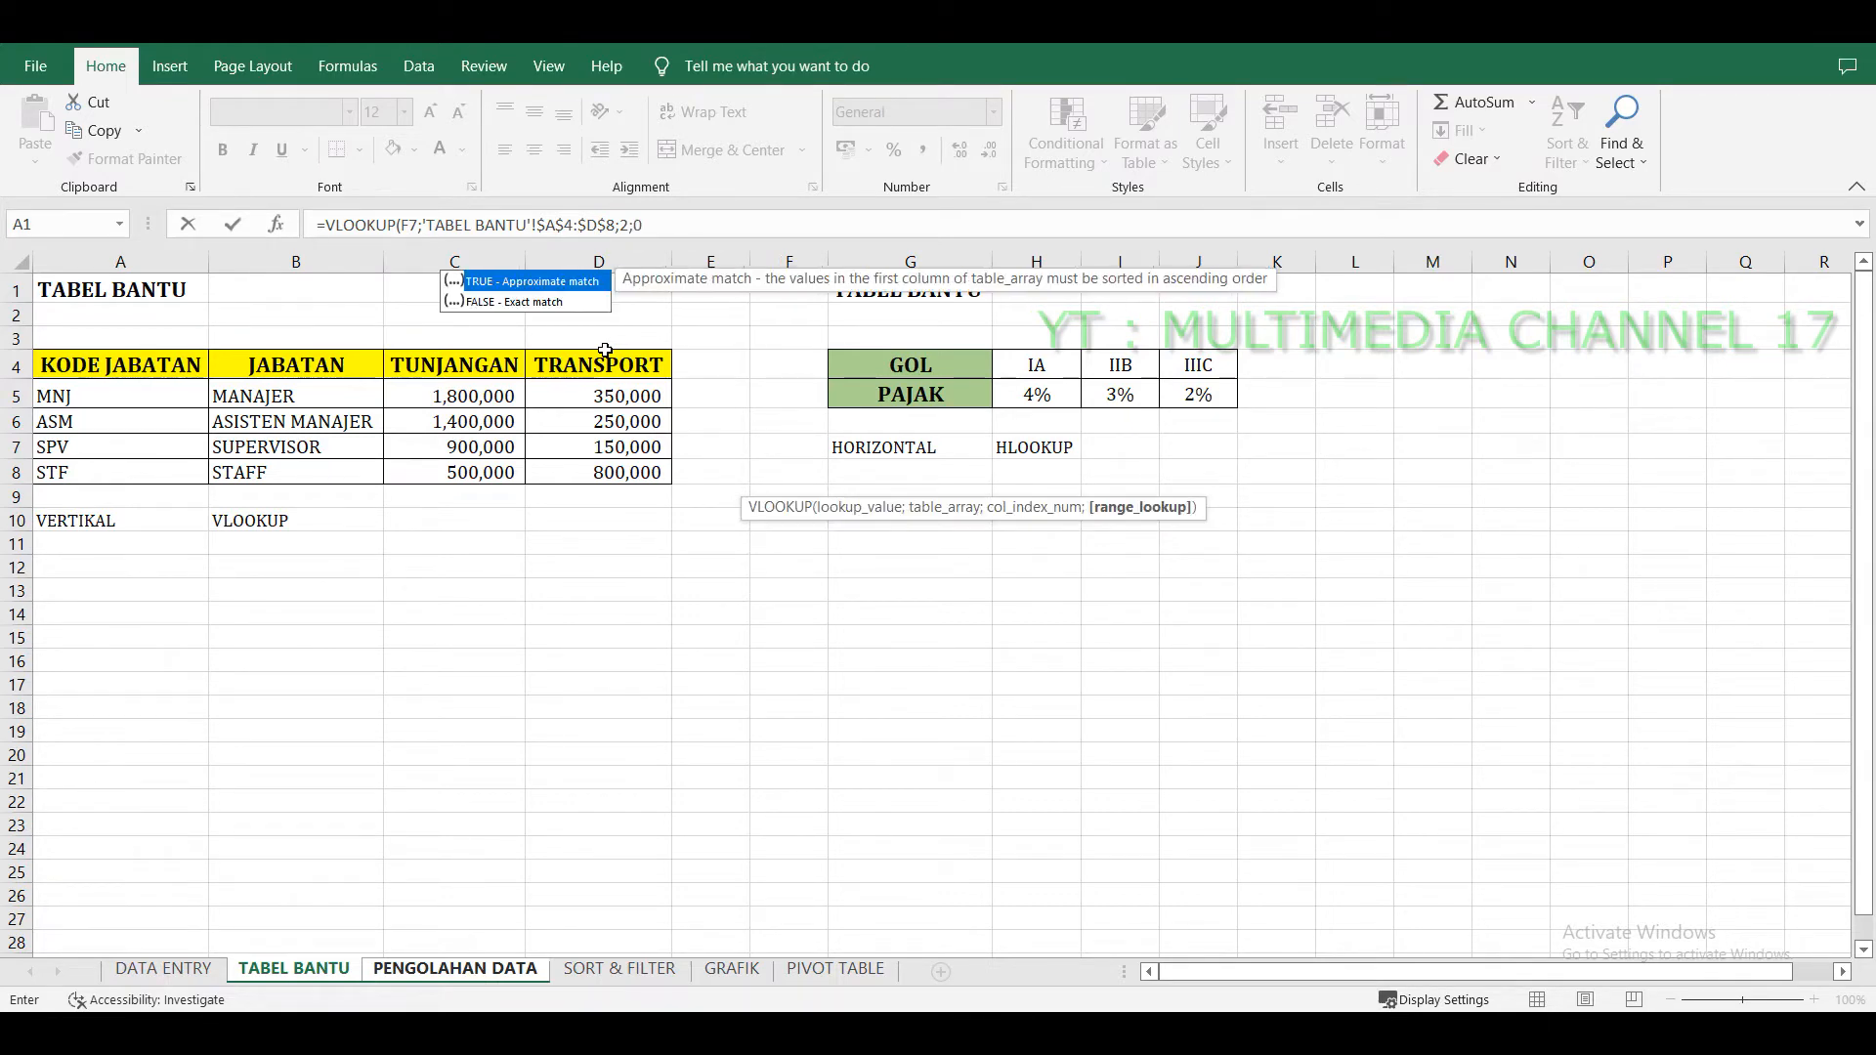
{"action": "type", "text": ")"}
{"action": "key", "text": "Return"}
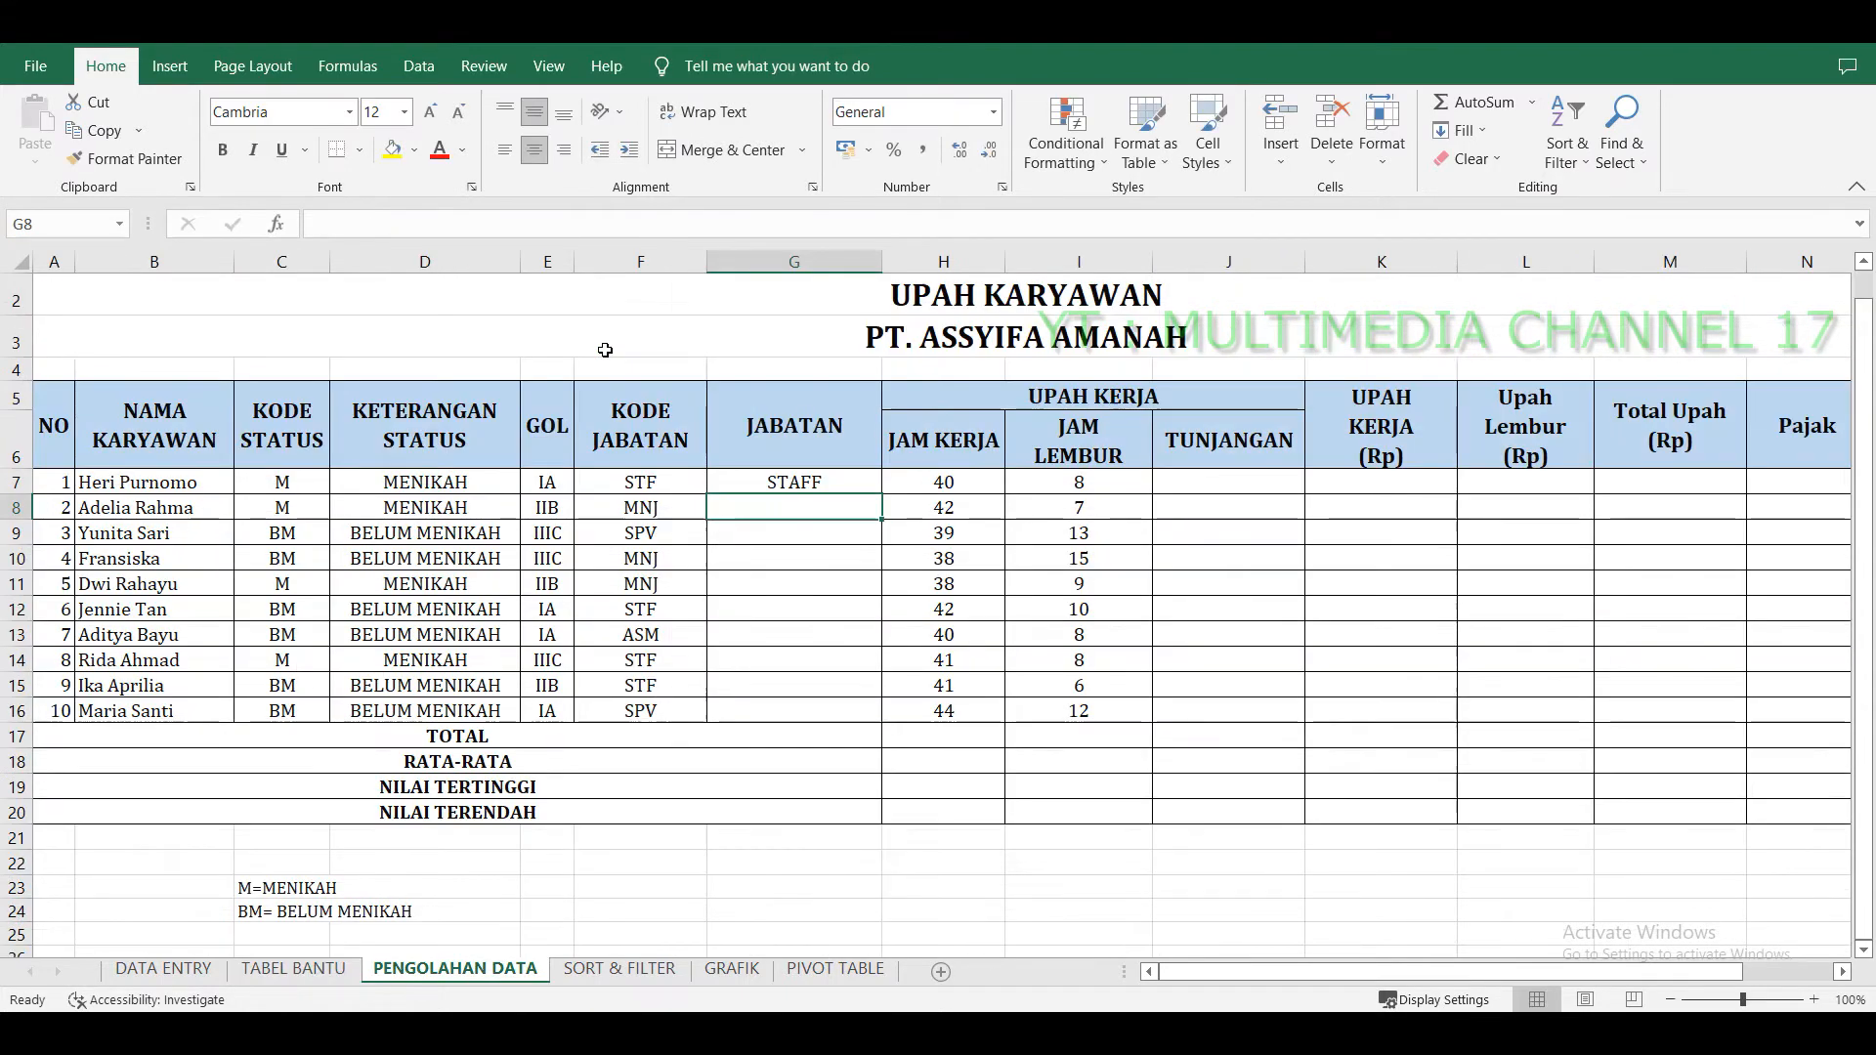
Fill the JABATAN formula from G7 down to G16 and inspect several filled cells' formulas.
{"action": "left_click", "coordinate": [866, 482]}
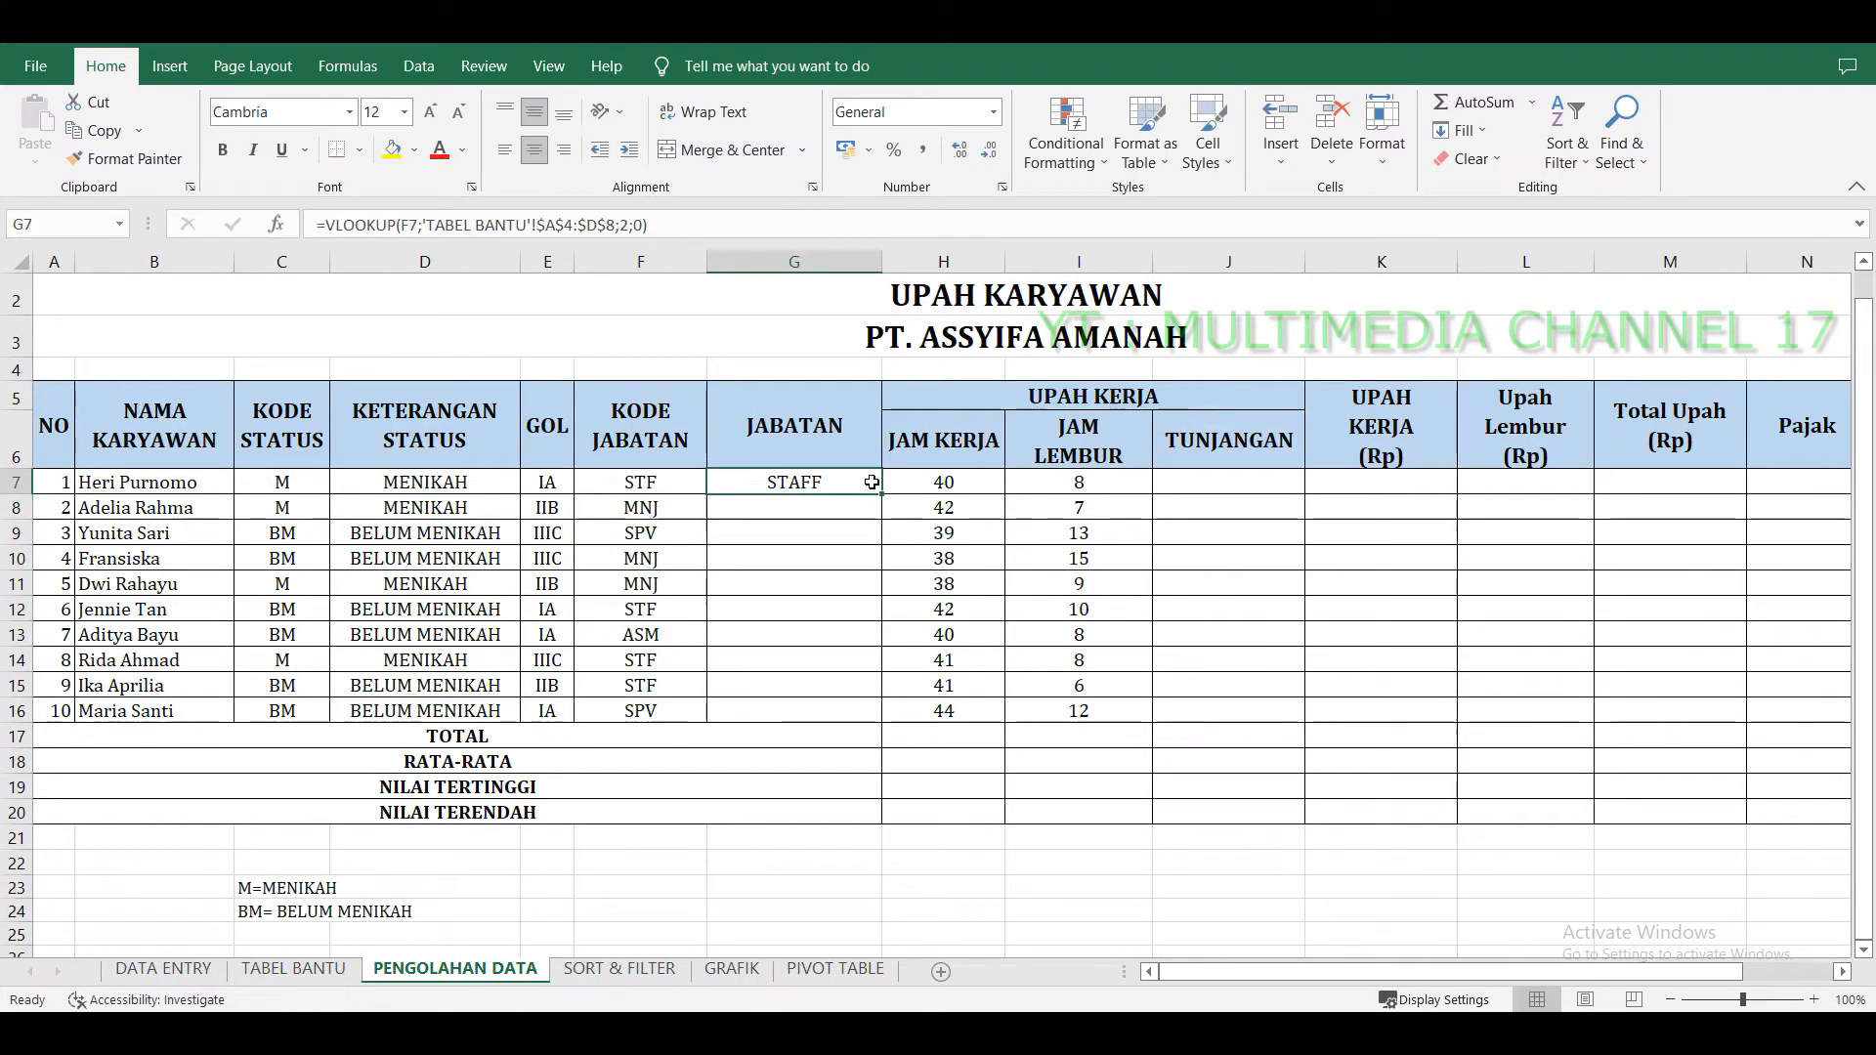
{"action": "left_click_drag", "start_coordinate": [883, 494], "coordinate": [894, 723]}
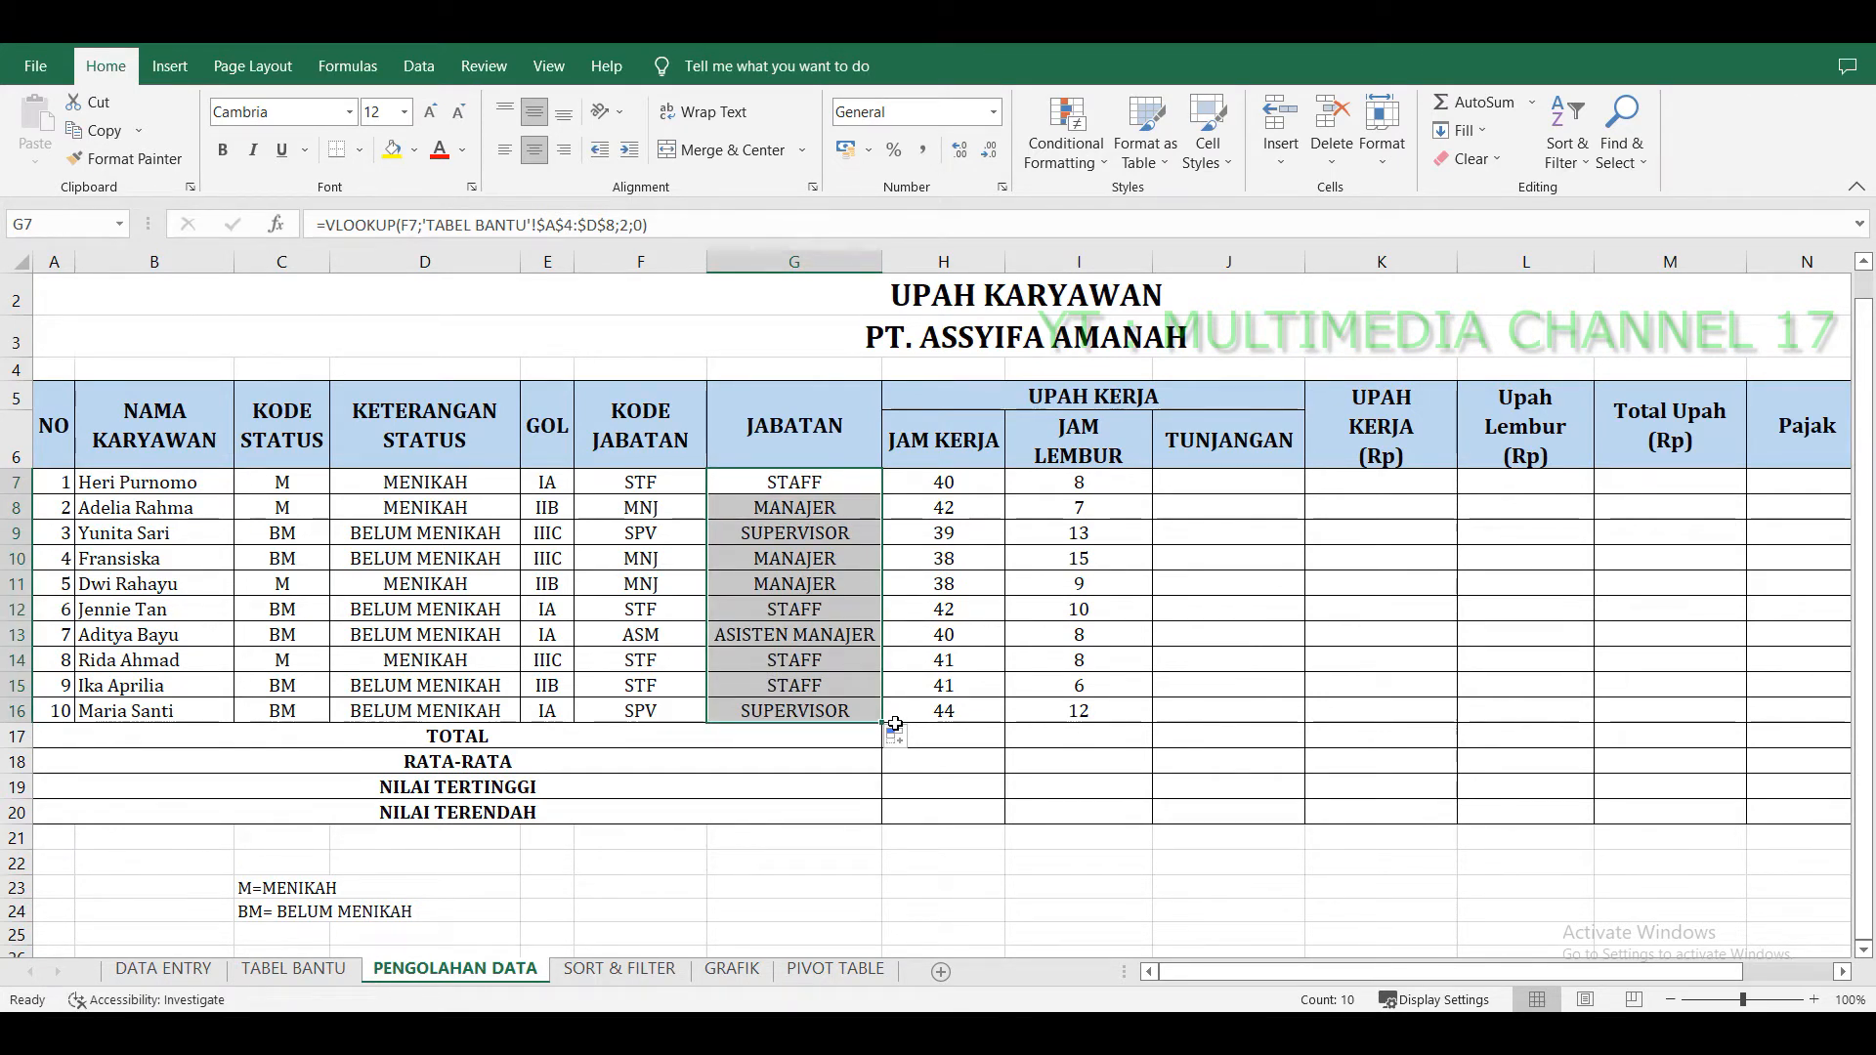
{"action": "left_click", "coordinate": [794, 635]}
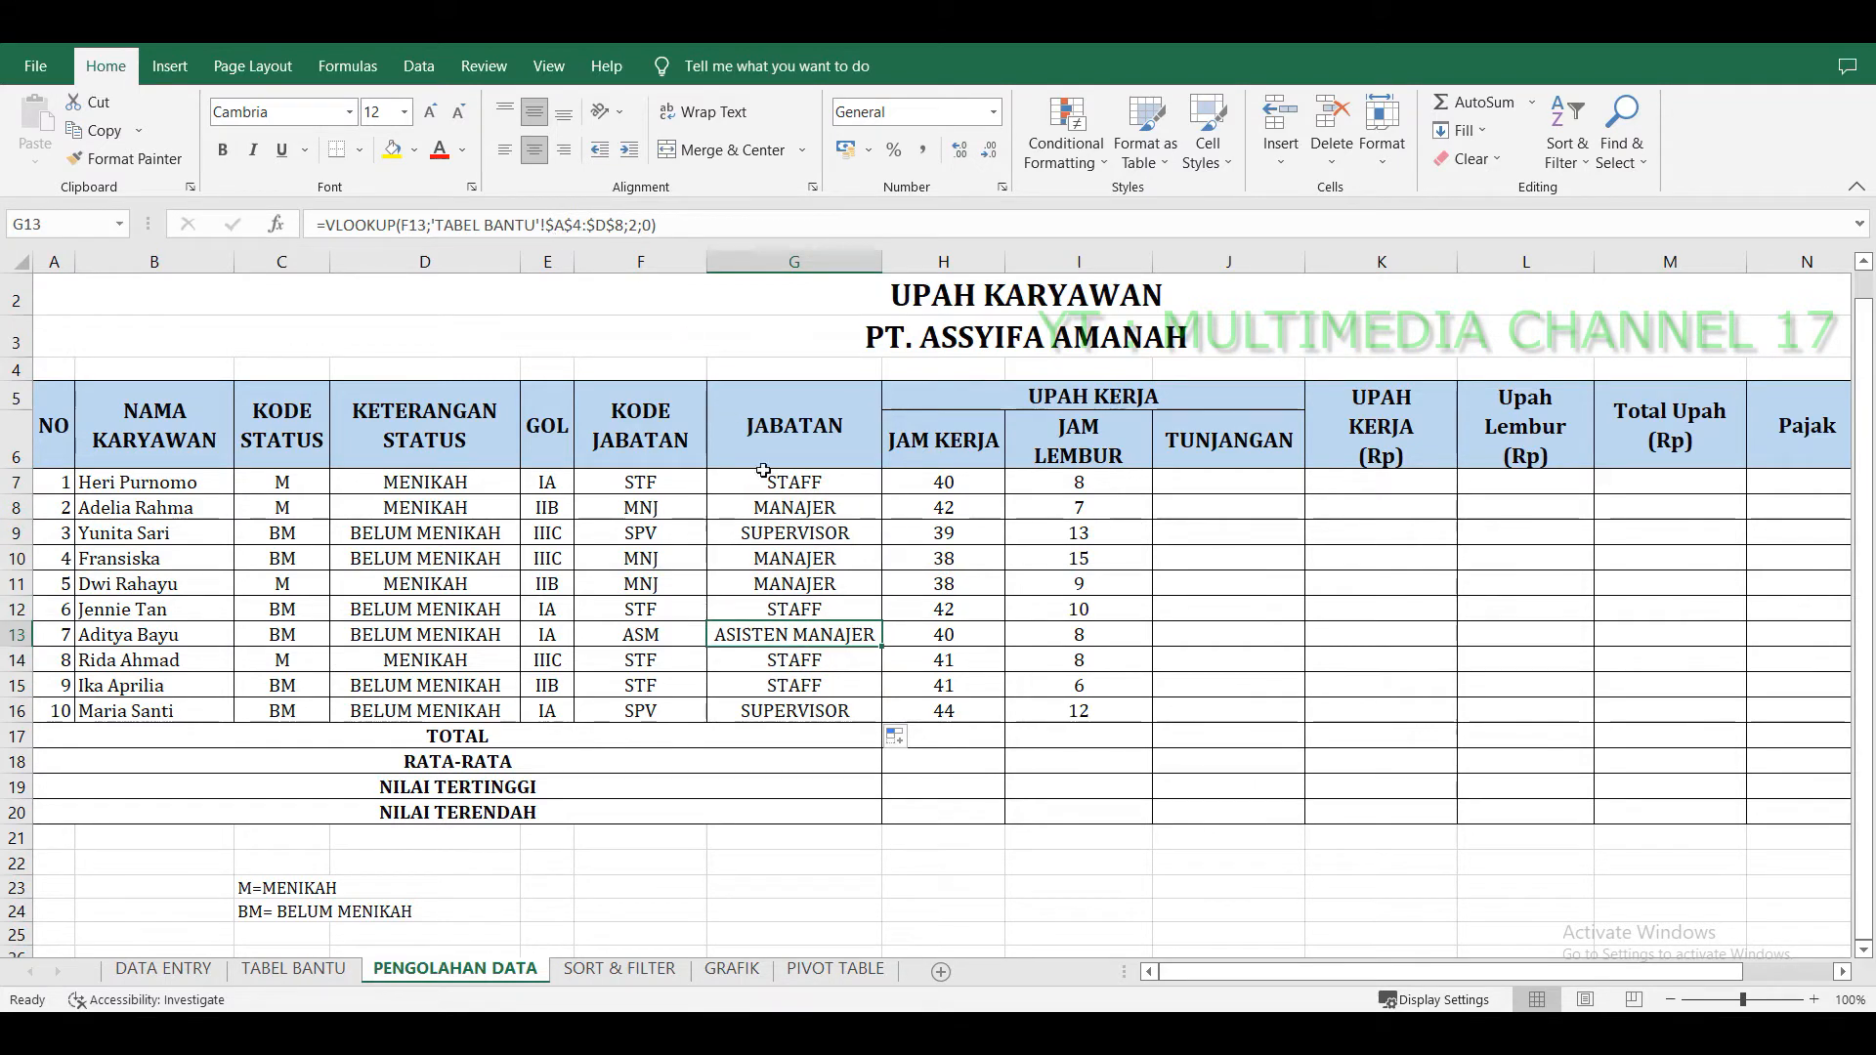
{"action": "left_click", "coordinate": [848, 684]}
{"action": "left_click", "coordinate": [846, 637]}
{"action": "left_click", "coordinate": [838, 537]}
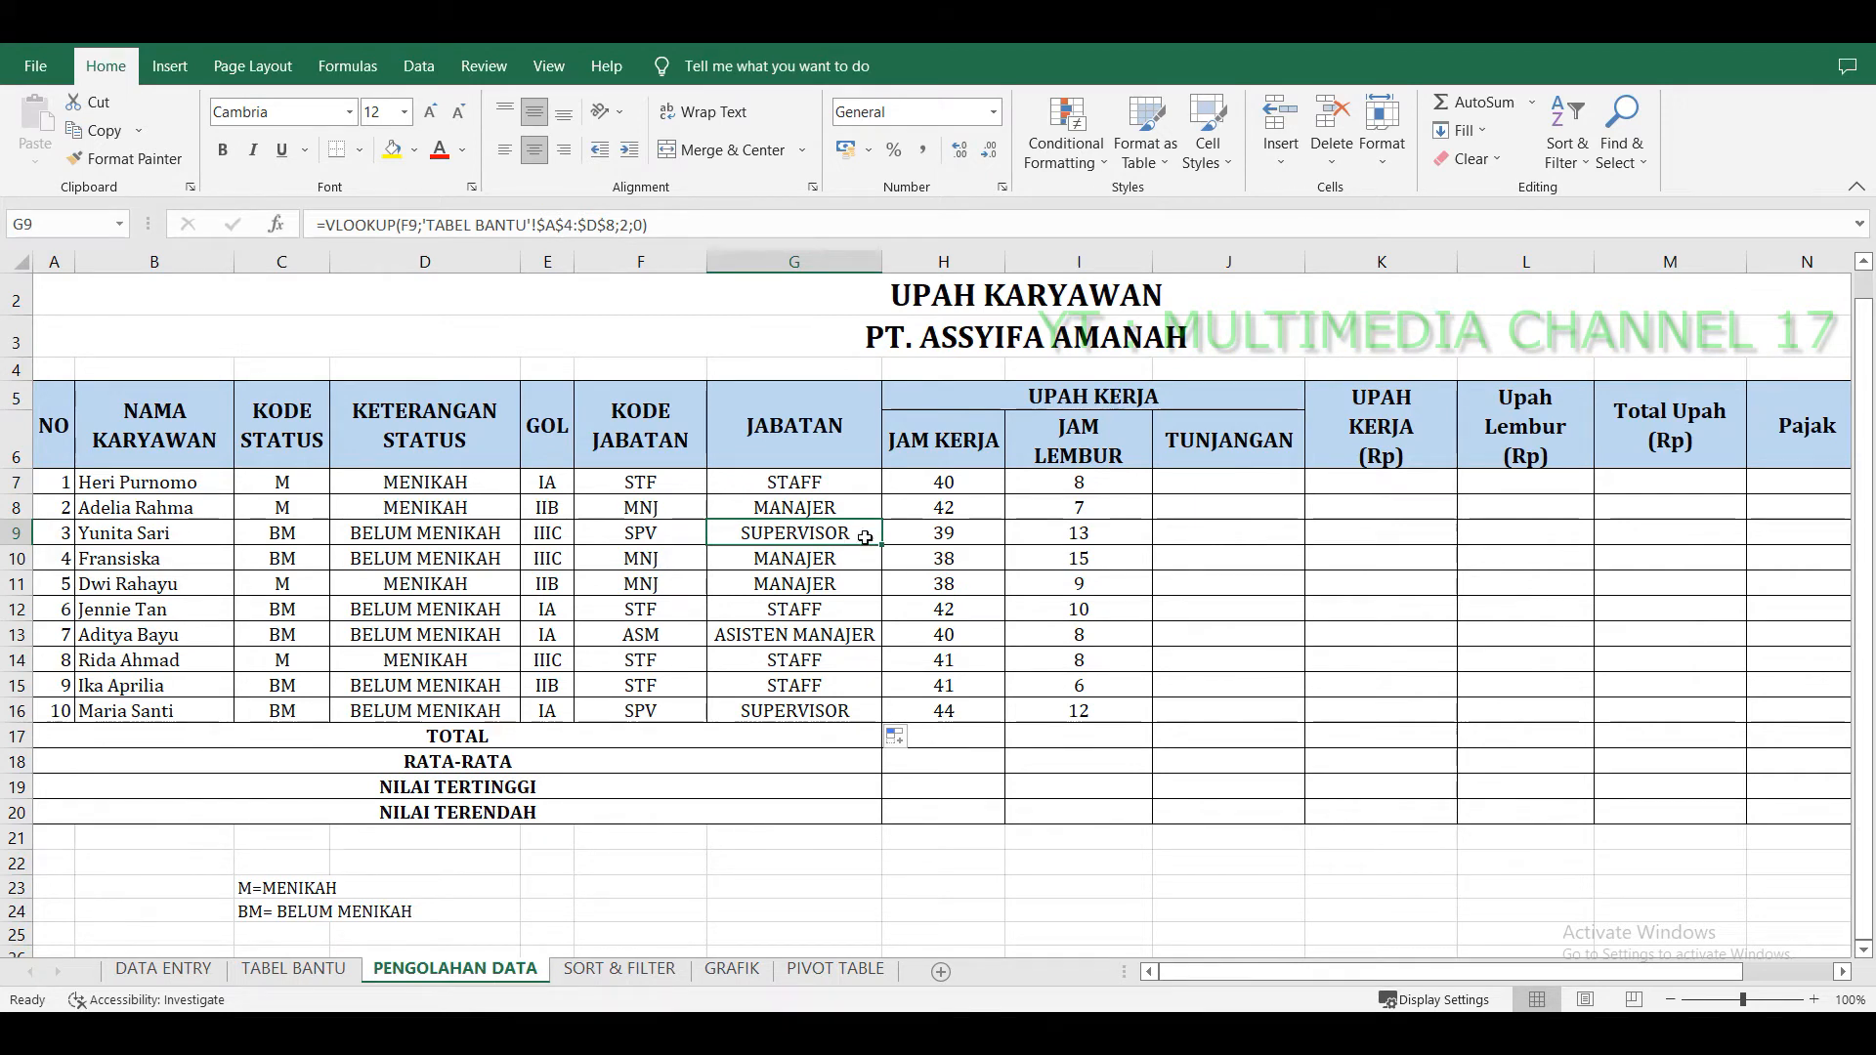
Check the TUNJANGAN values in the position table on TABEL BANTU.
{"action": "left_click", "coordinate": [1213, 486]}
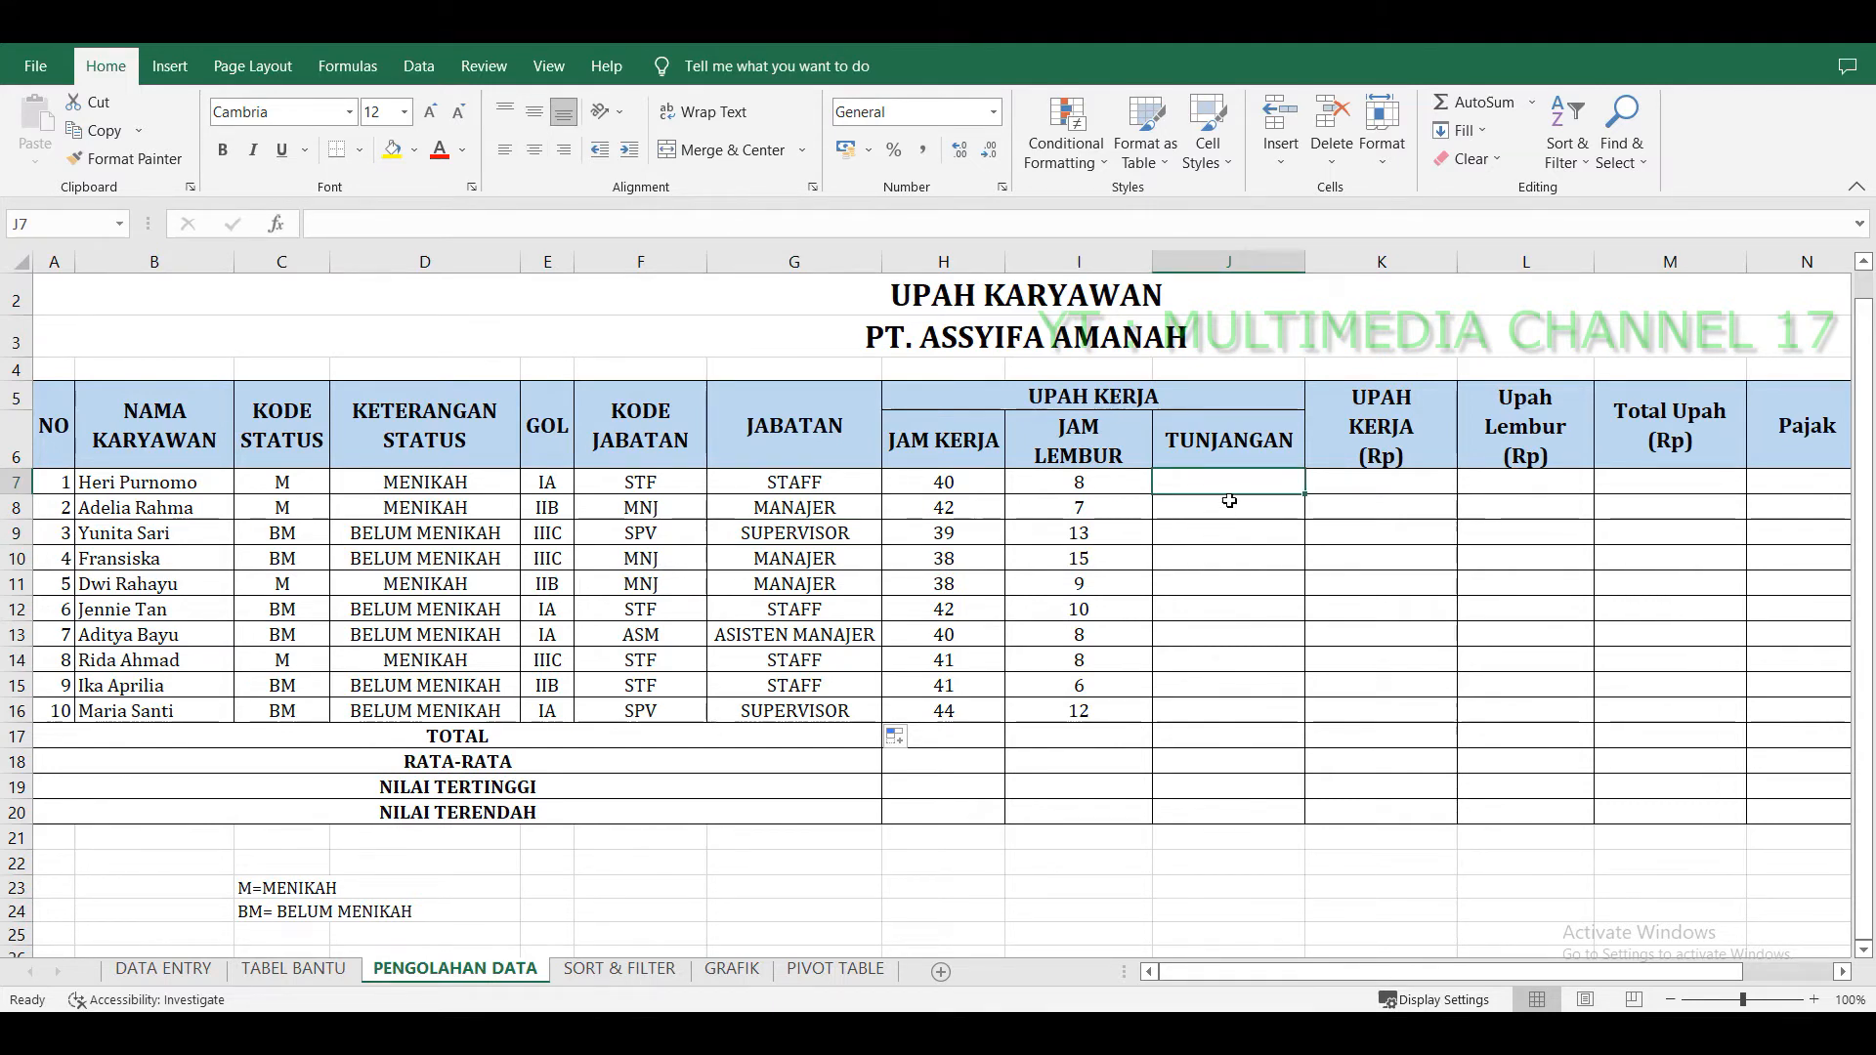
{"action": "left_click", "coordinate": [293, 968]}
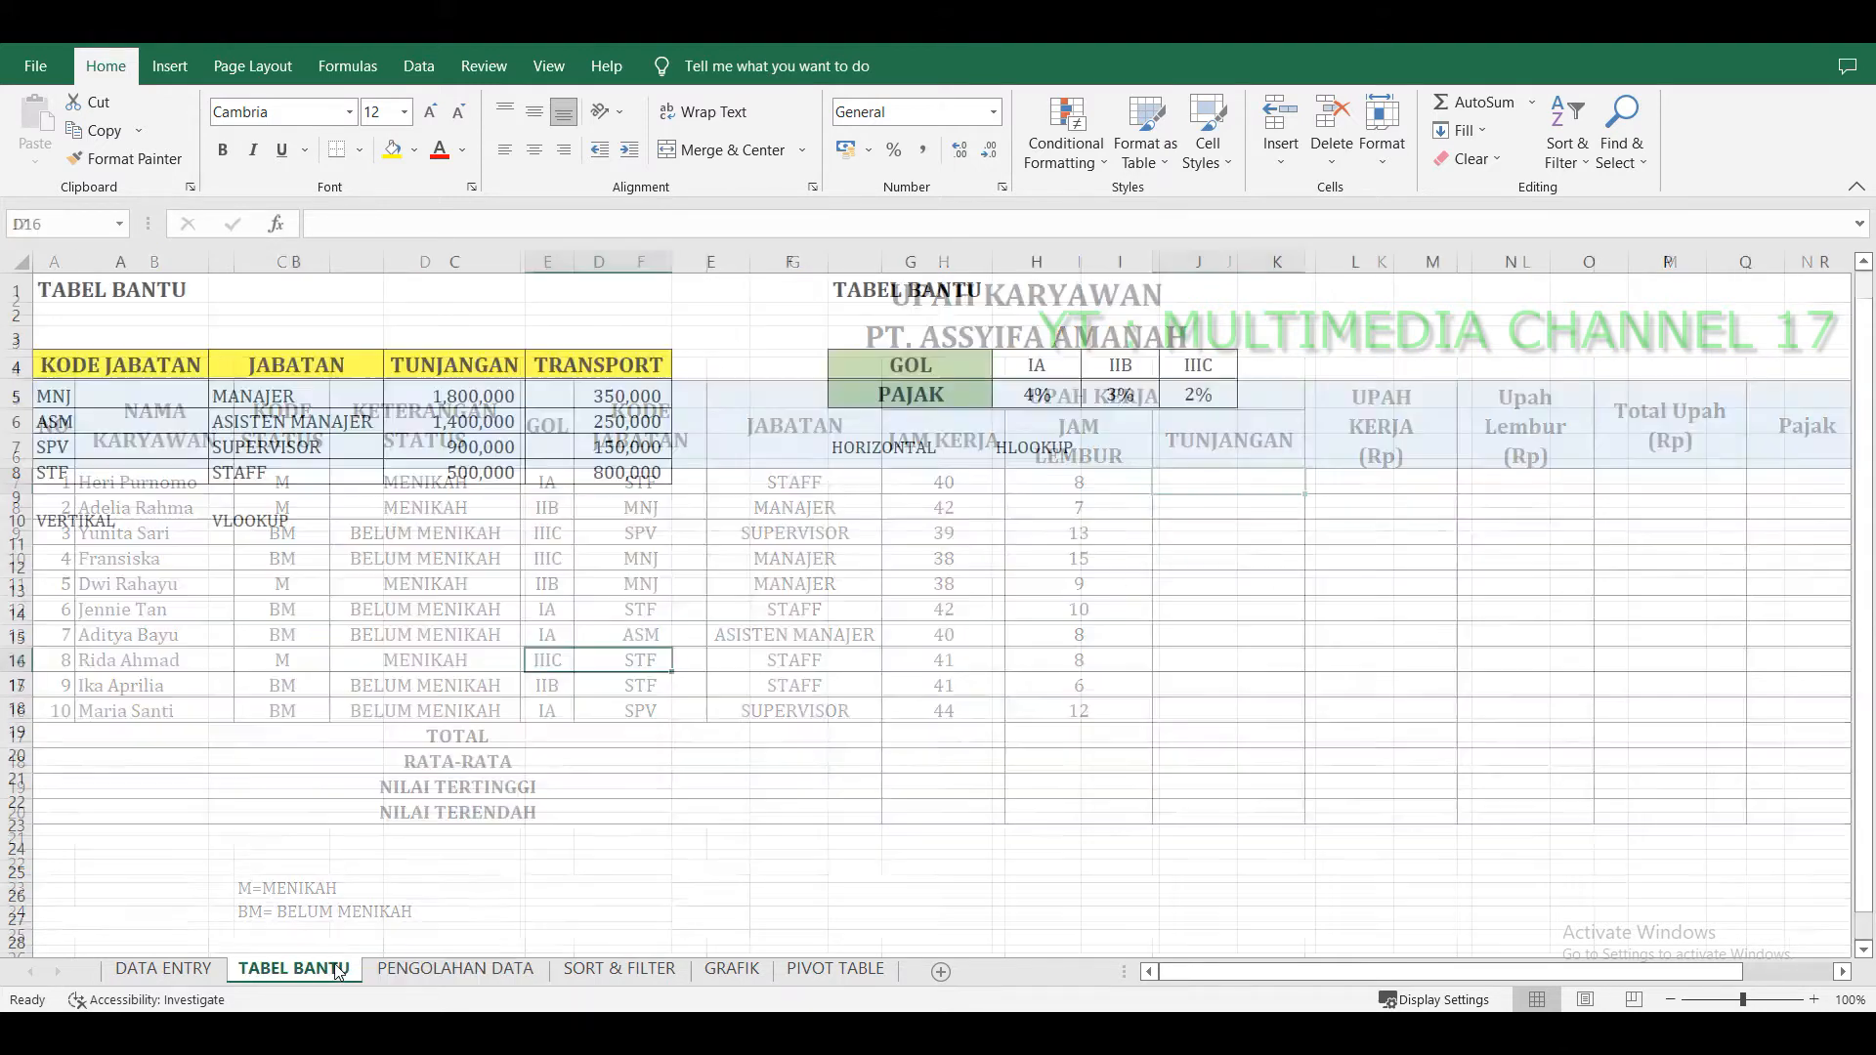
{"action": "left_click", "coordinate": [476, 390]}
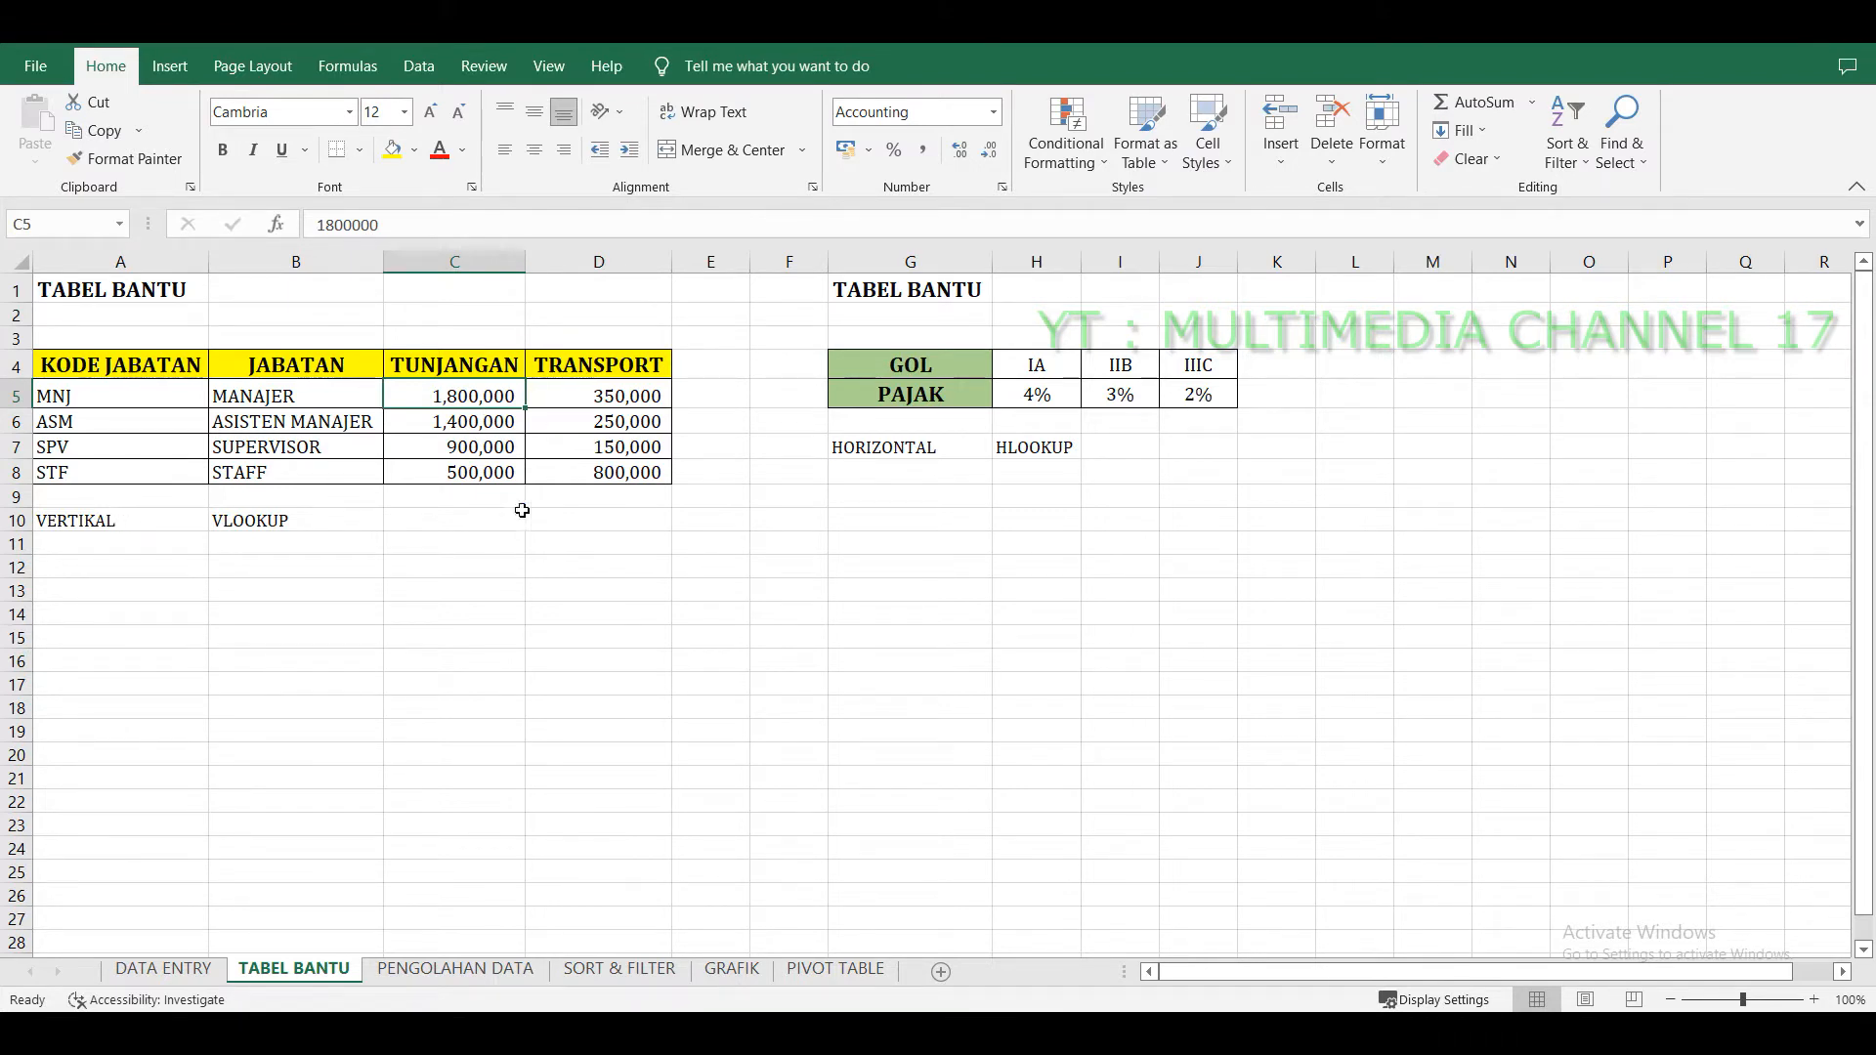
{"action": "left_click", "coordinate": [515, 970]}
Enter =VLOOKUP(F7;'TABEL BANTU'!$A$4:$D$8;3;0) in the first TUNJANGAN cell, J7.
{"action": "left_click", "coordinate": [1281, 481]}
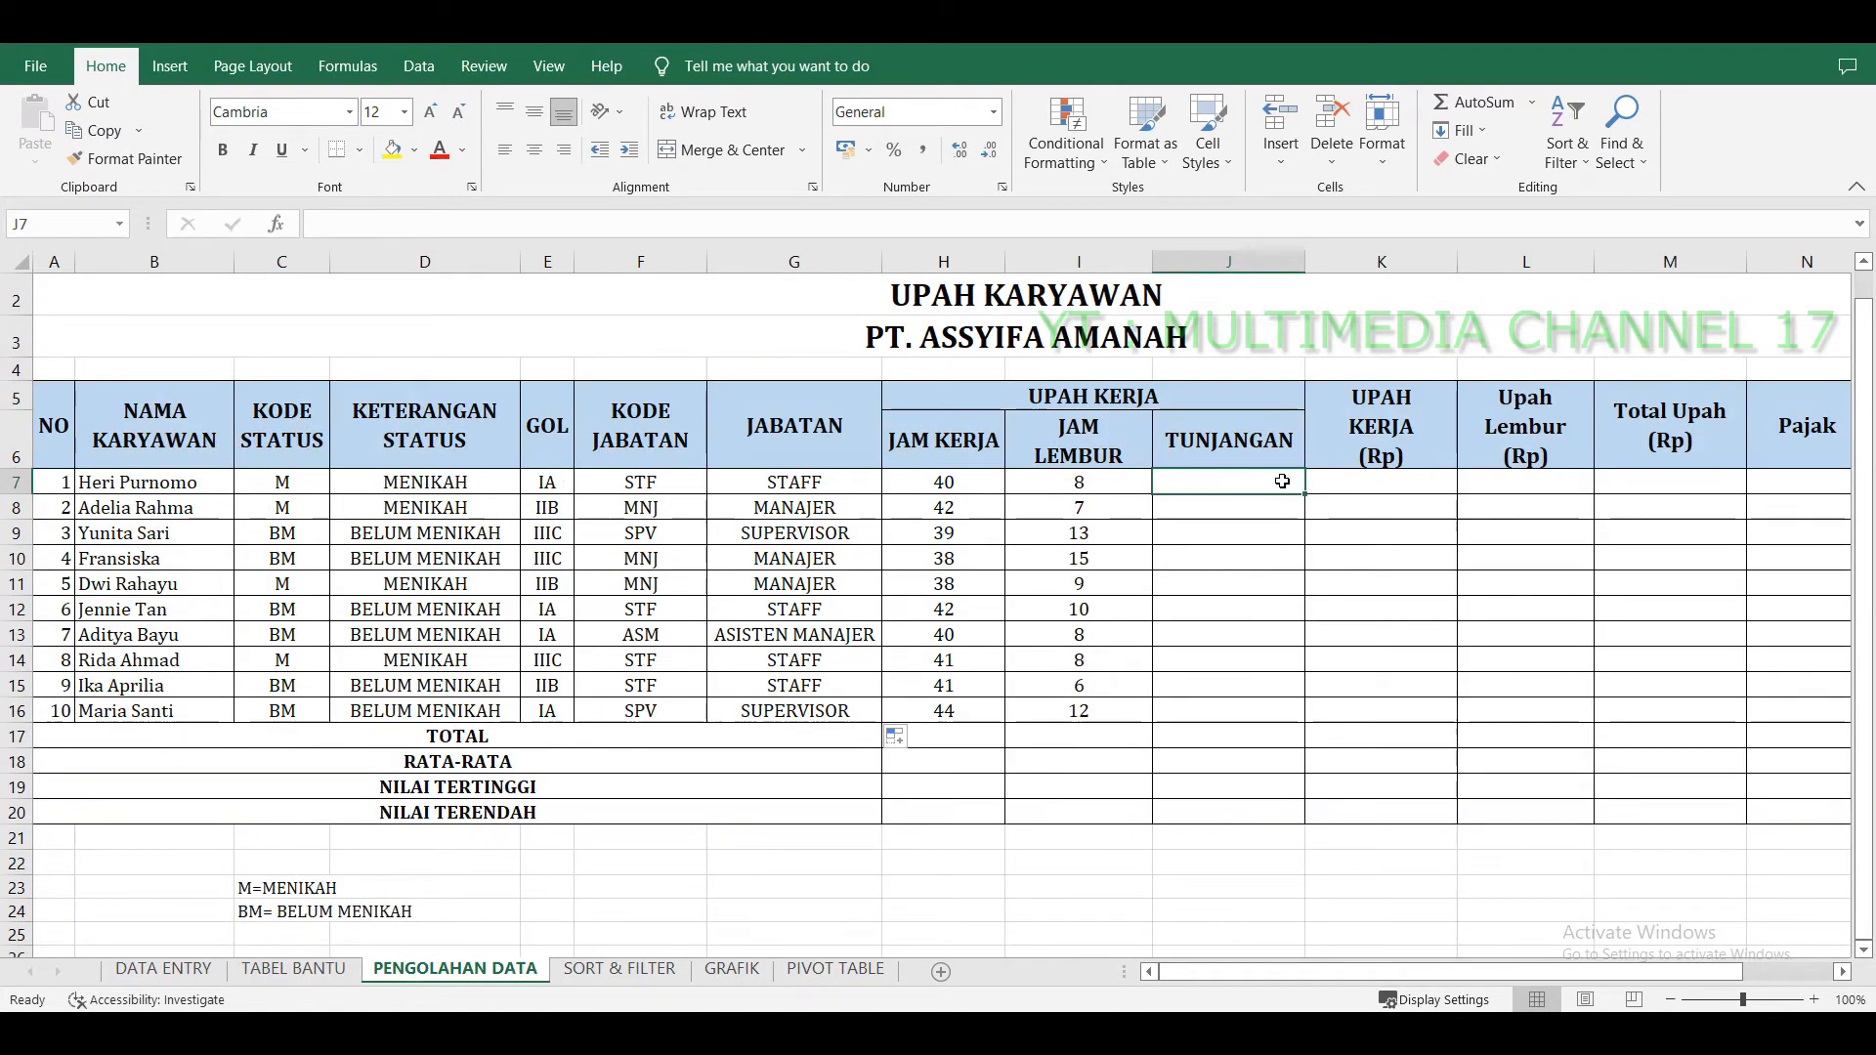
{"action": "type", "text": "=VLO"}
{"action": "key", "text": "Tab"}
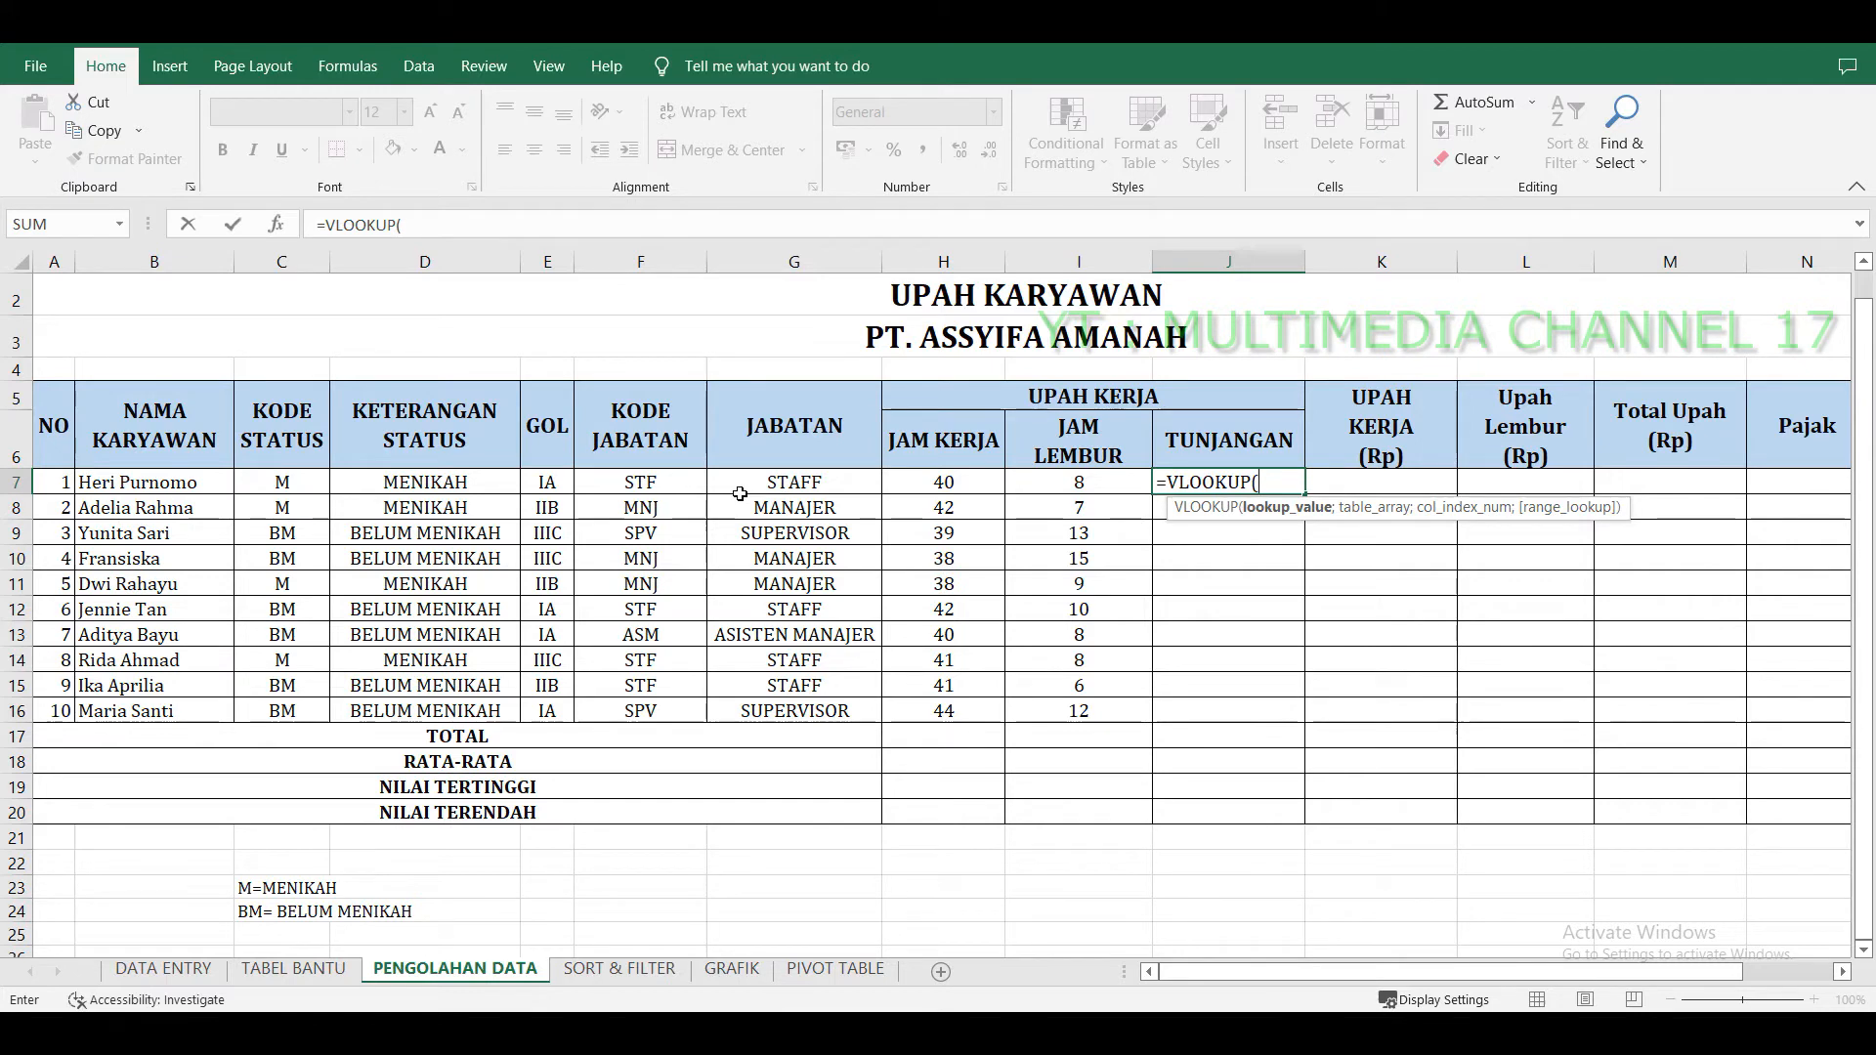
{"action": "left_click", "coordinate": [677, 484]}
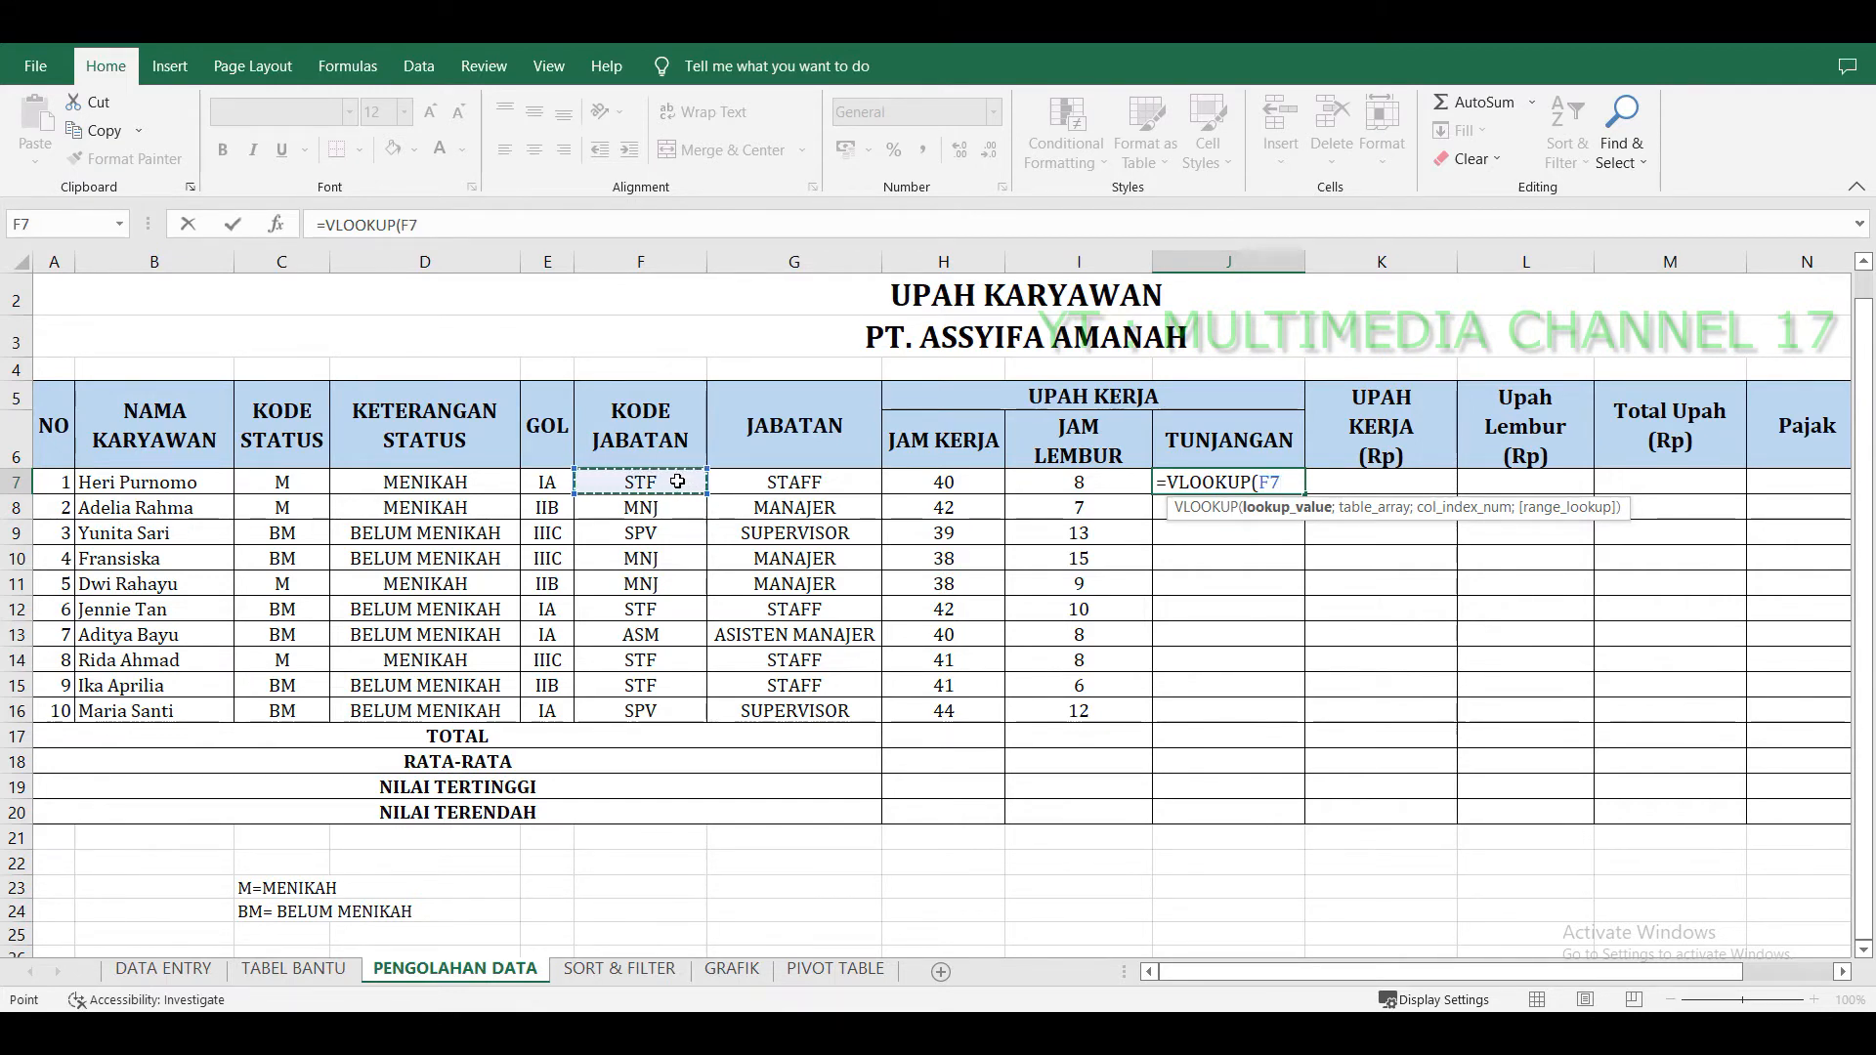
{"action": "type", "text": ";"}
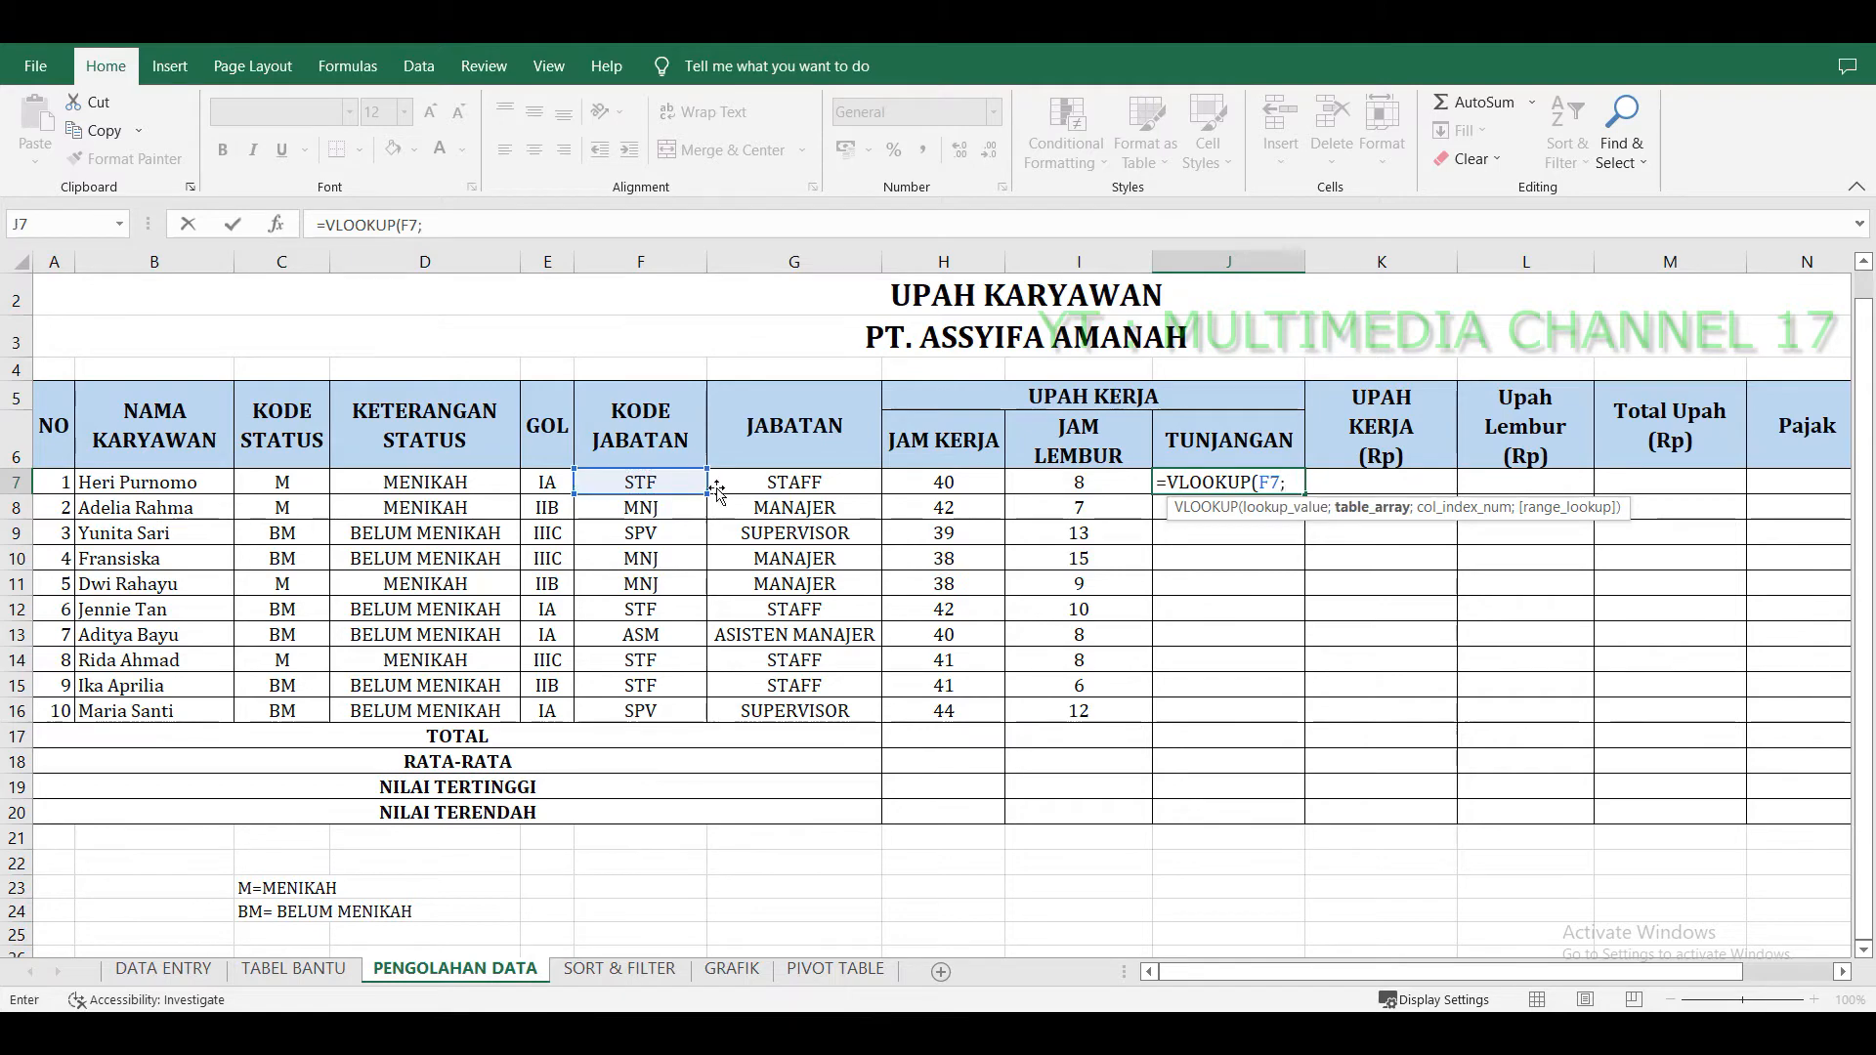
{"action": "left_click", "coordinate": [293, 968]}
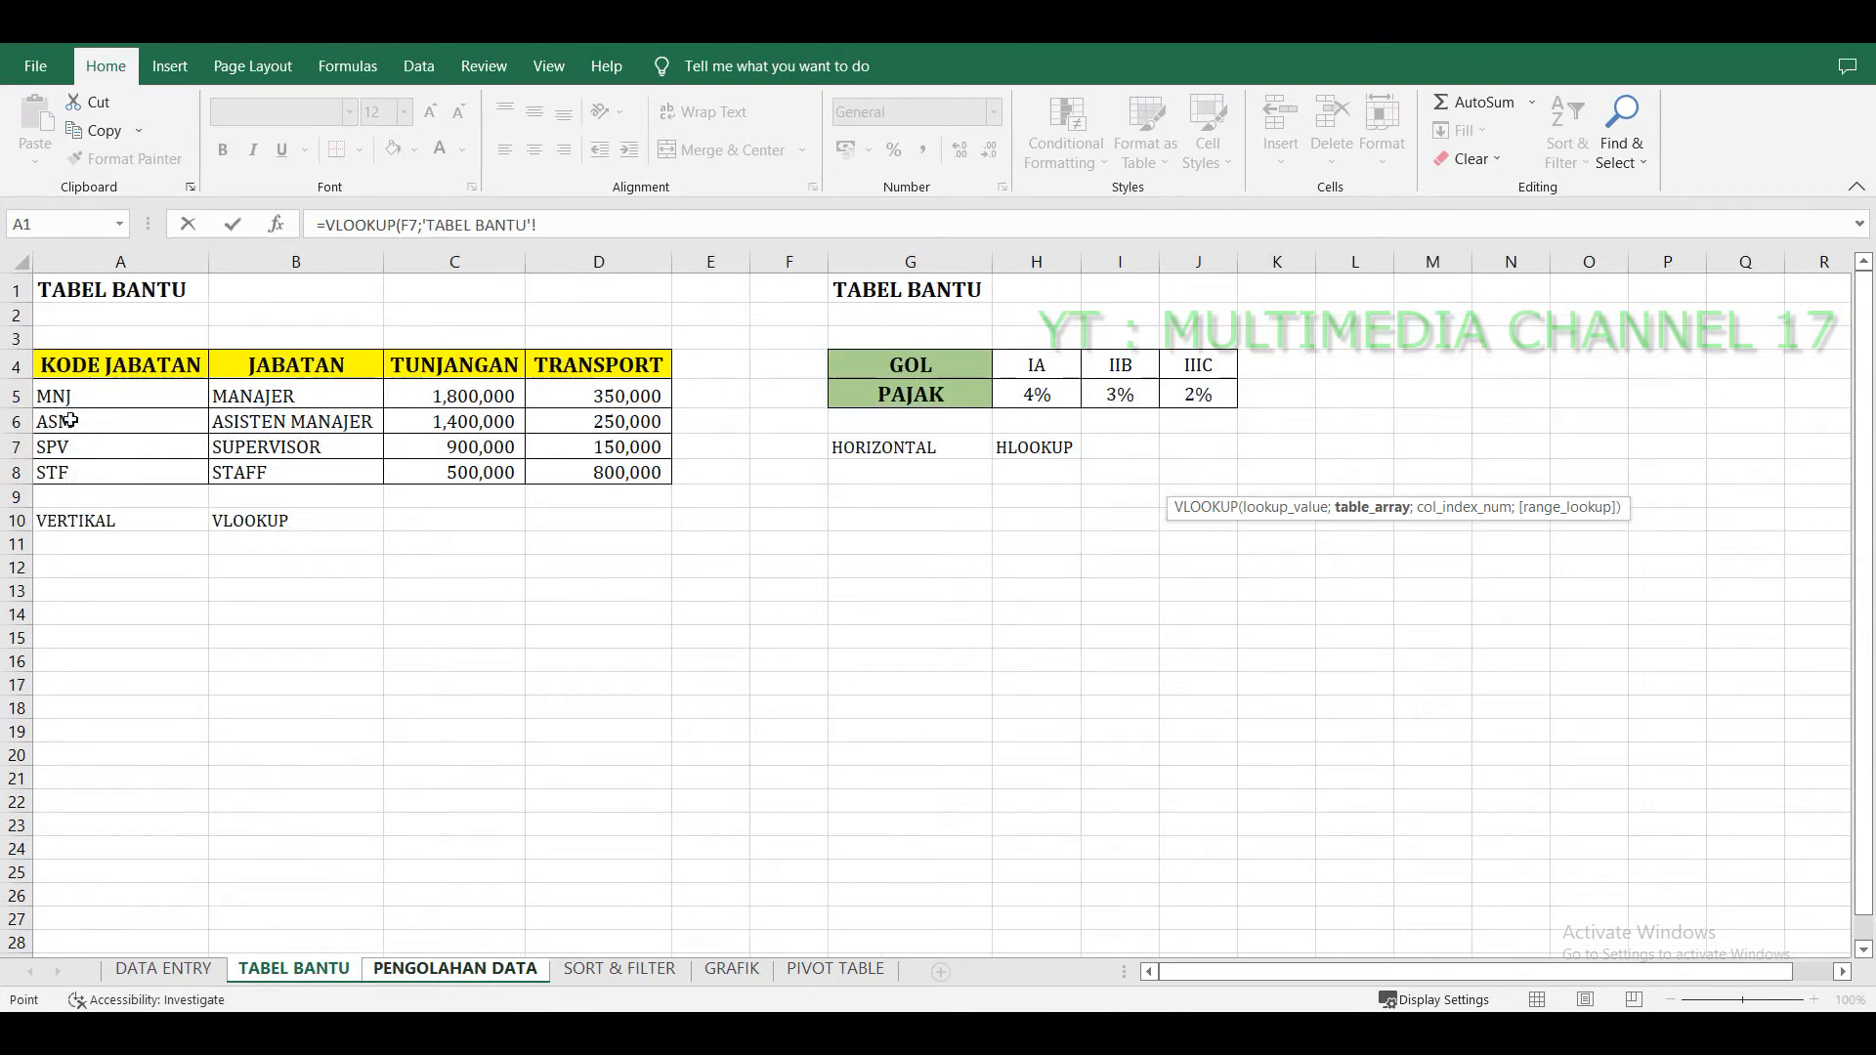
{"action": "left_click_drag", "start_coordinate": [74, 365], "coordinate": [603, 481]}
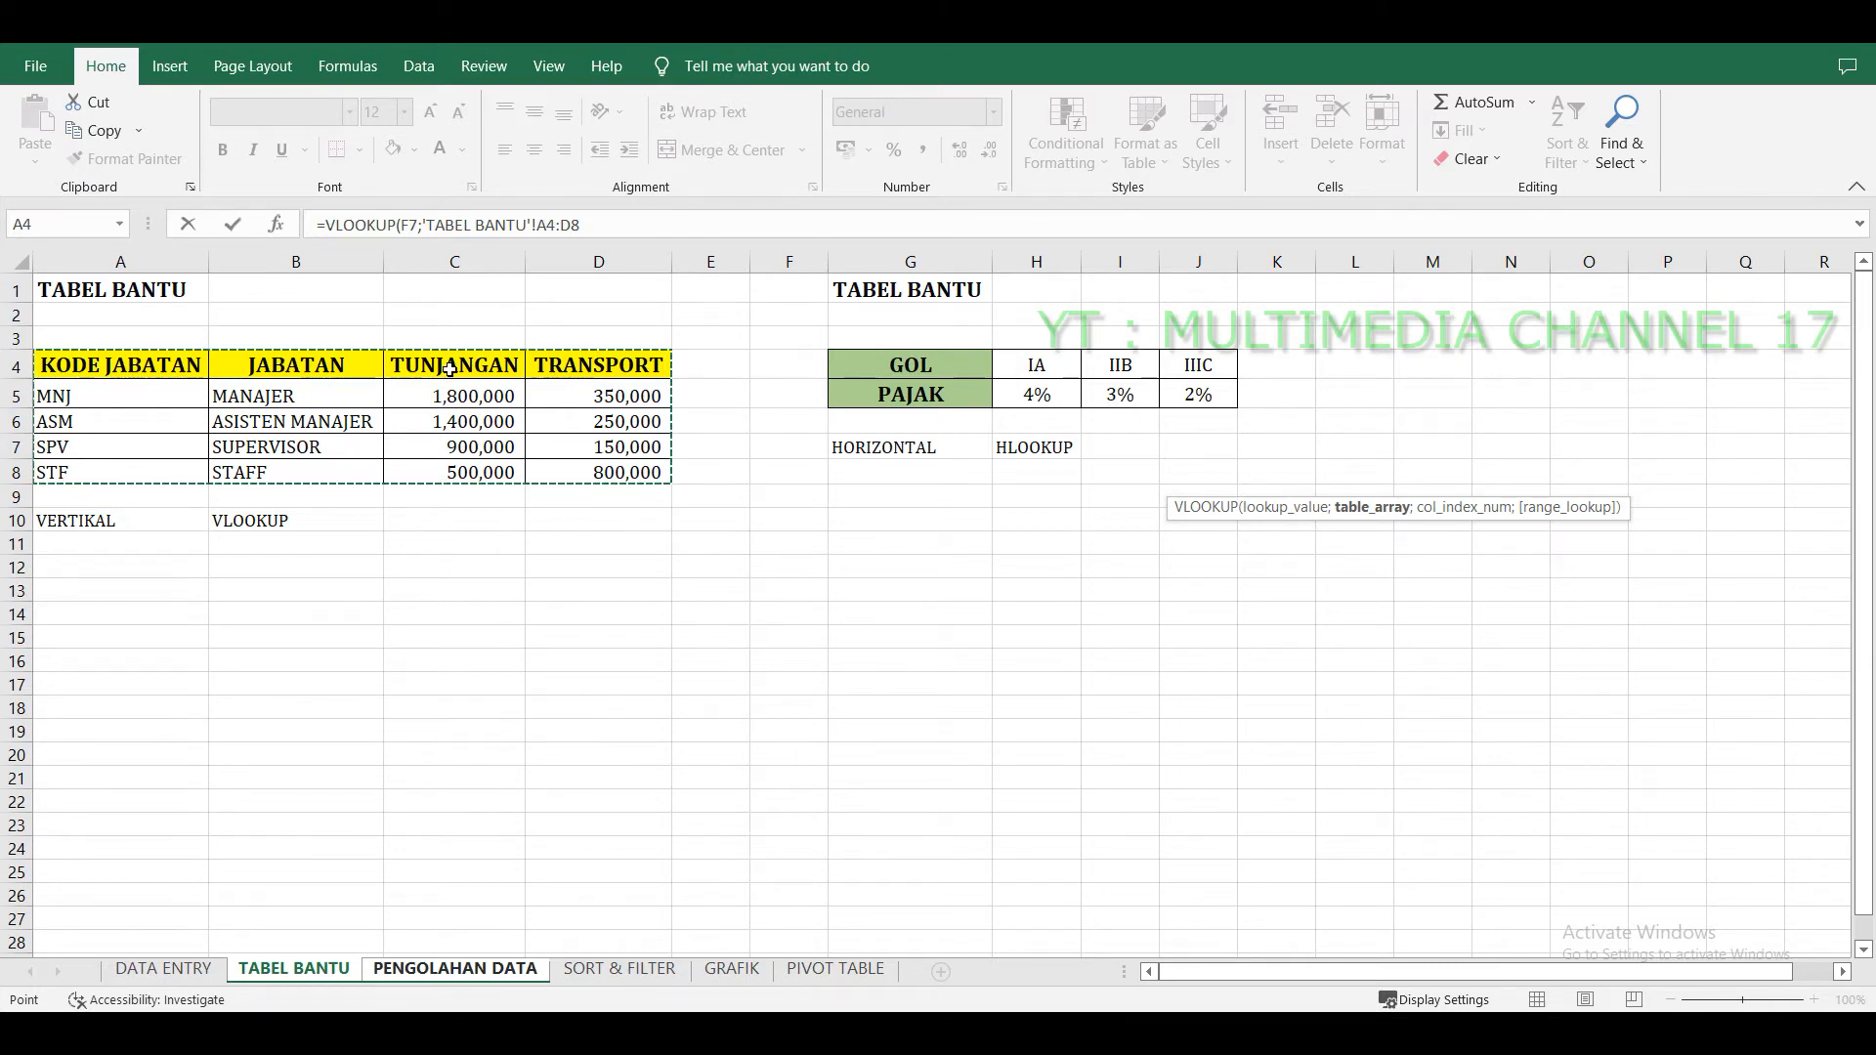
{"action": "key", "text": "F4"}
{"action": "type", "text": ";"}
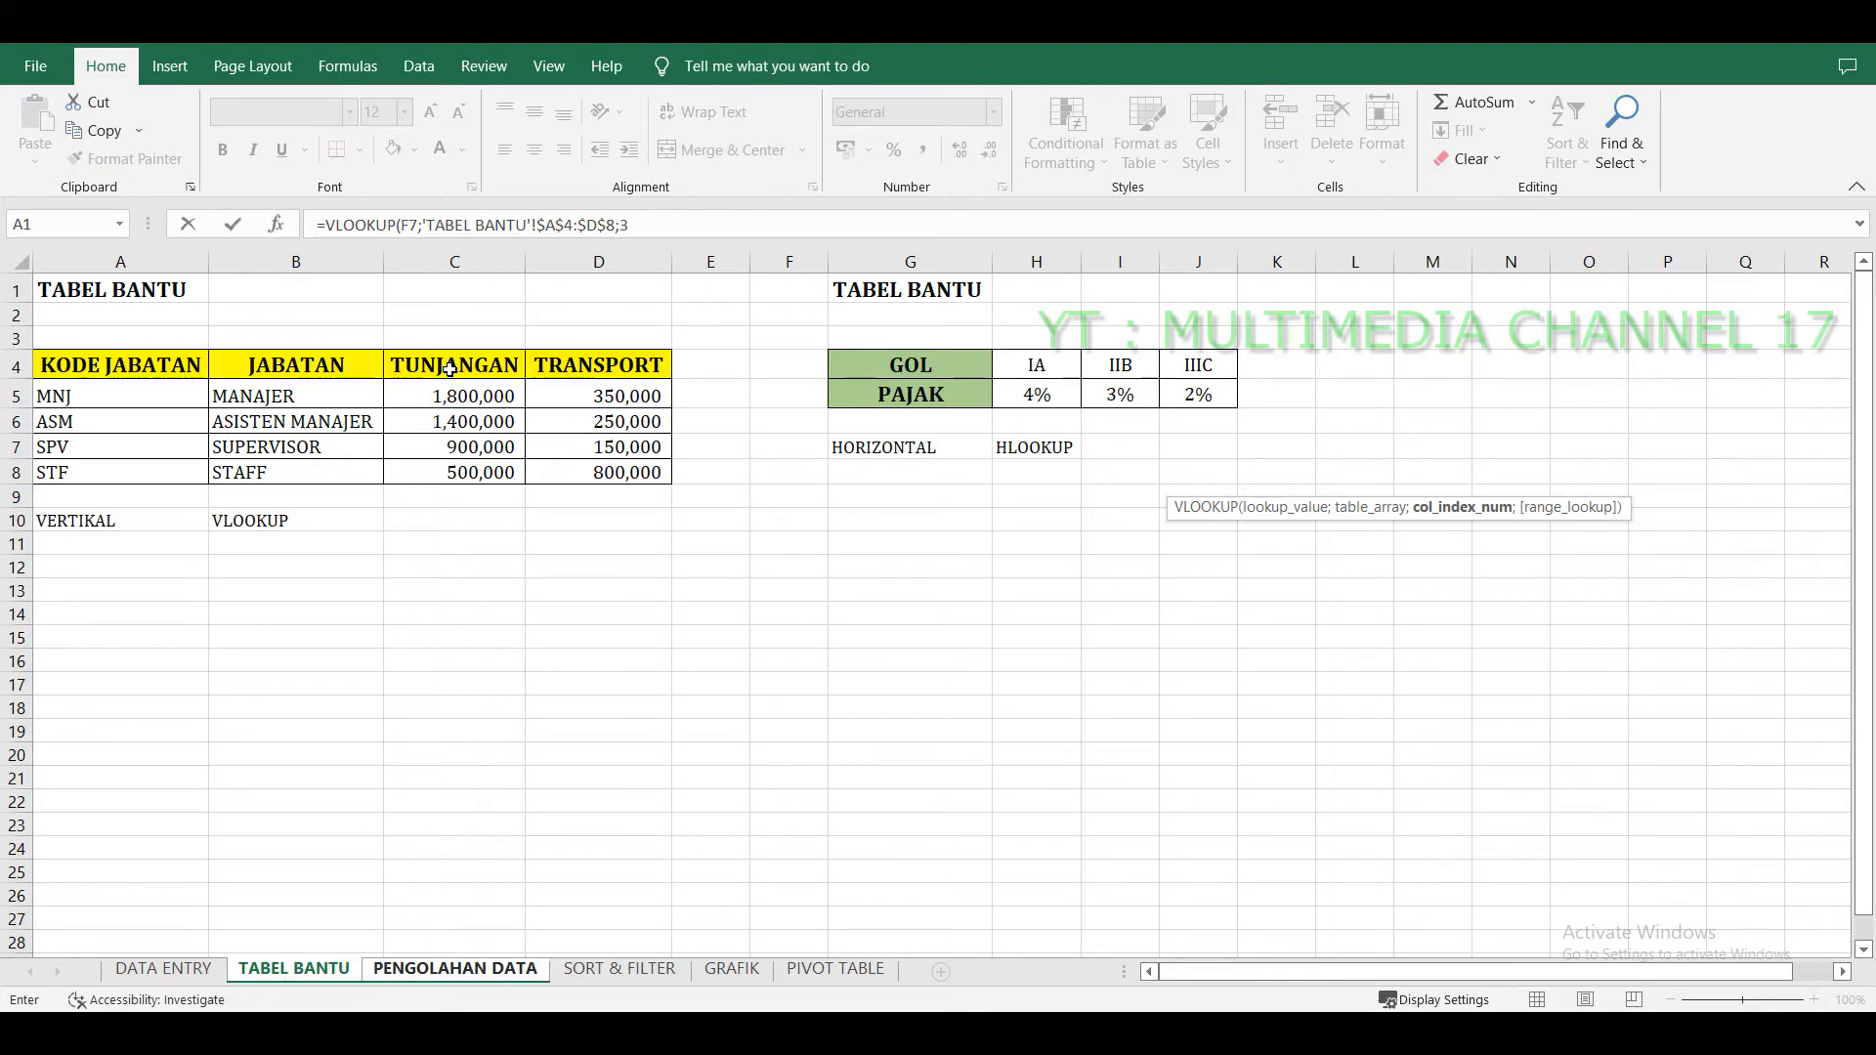
{"action": "type", "text": "3;"}
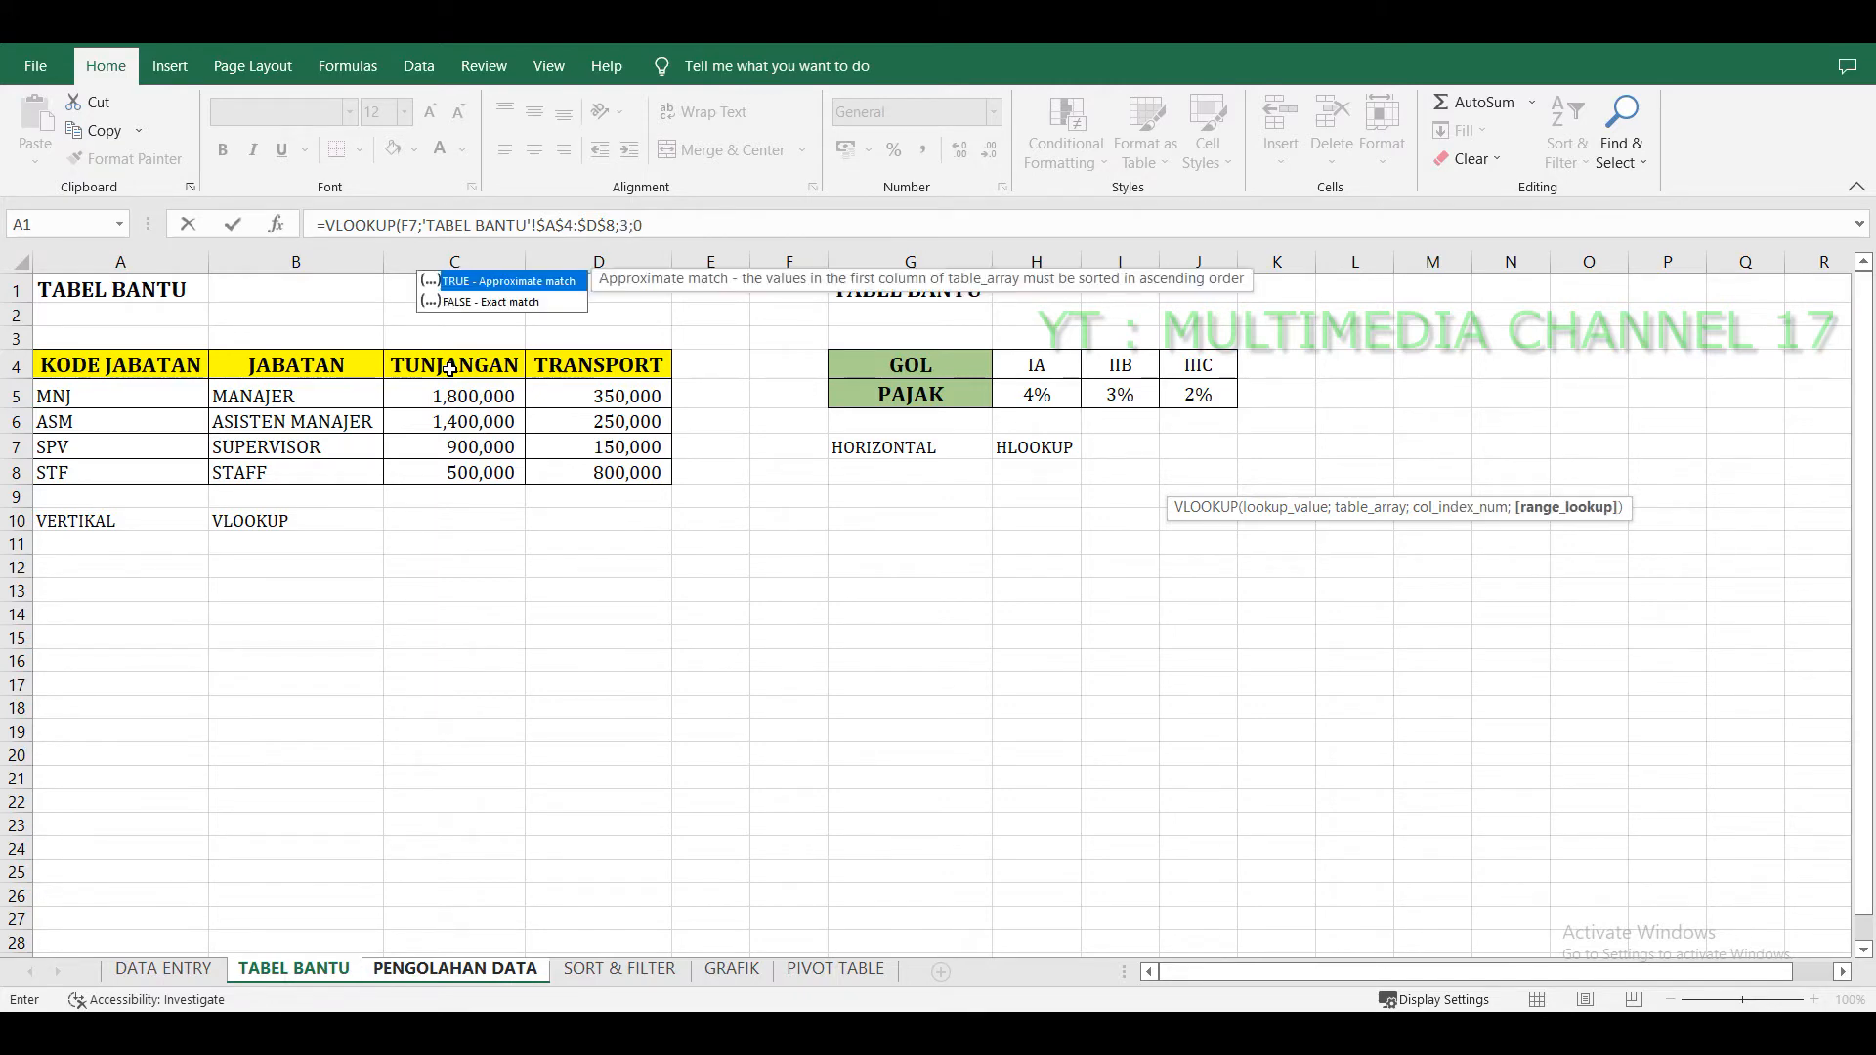
{"action": "type", "text": "0)"}
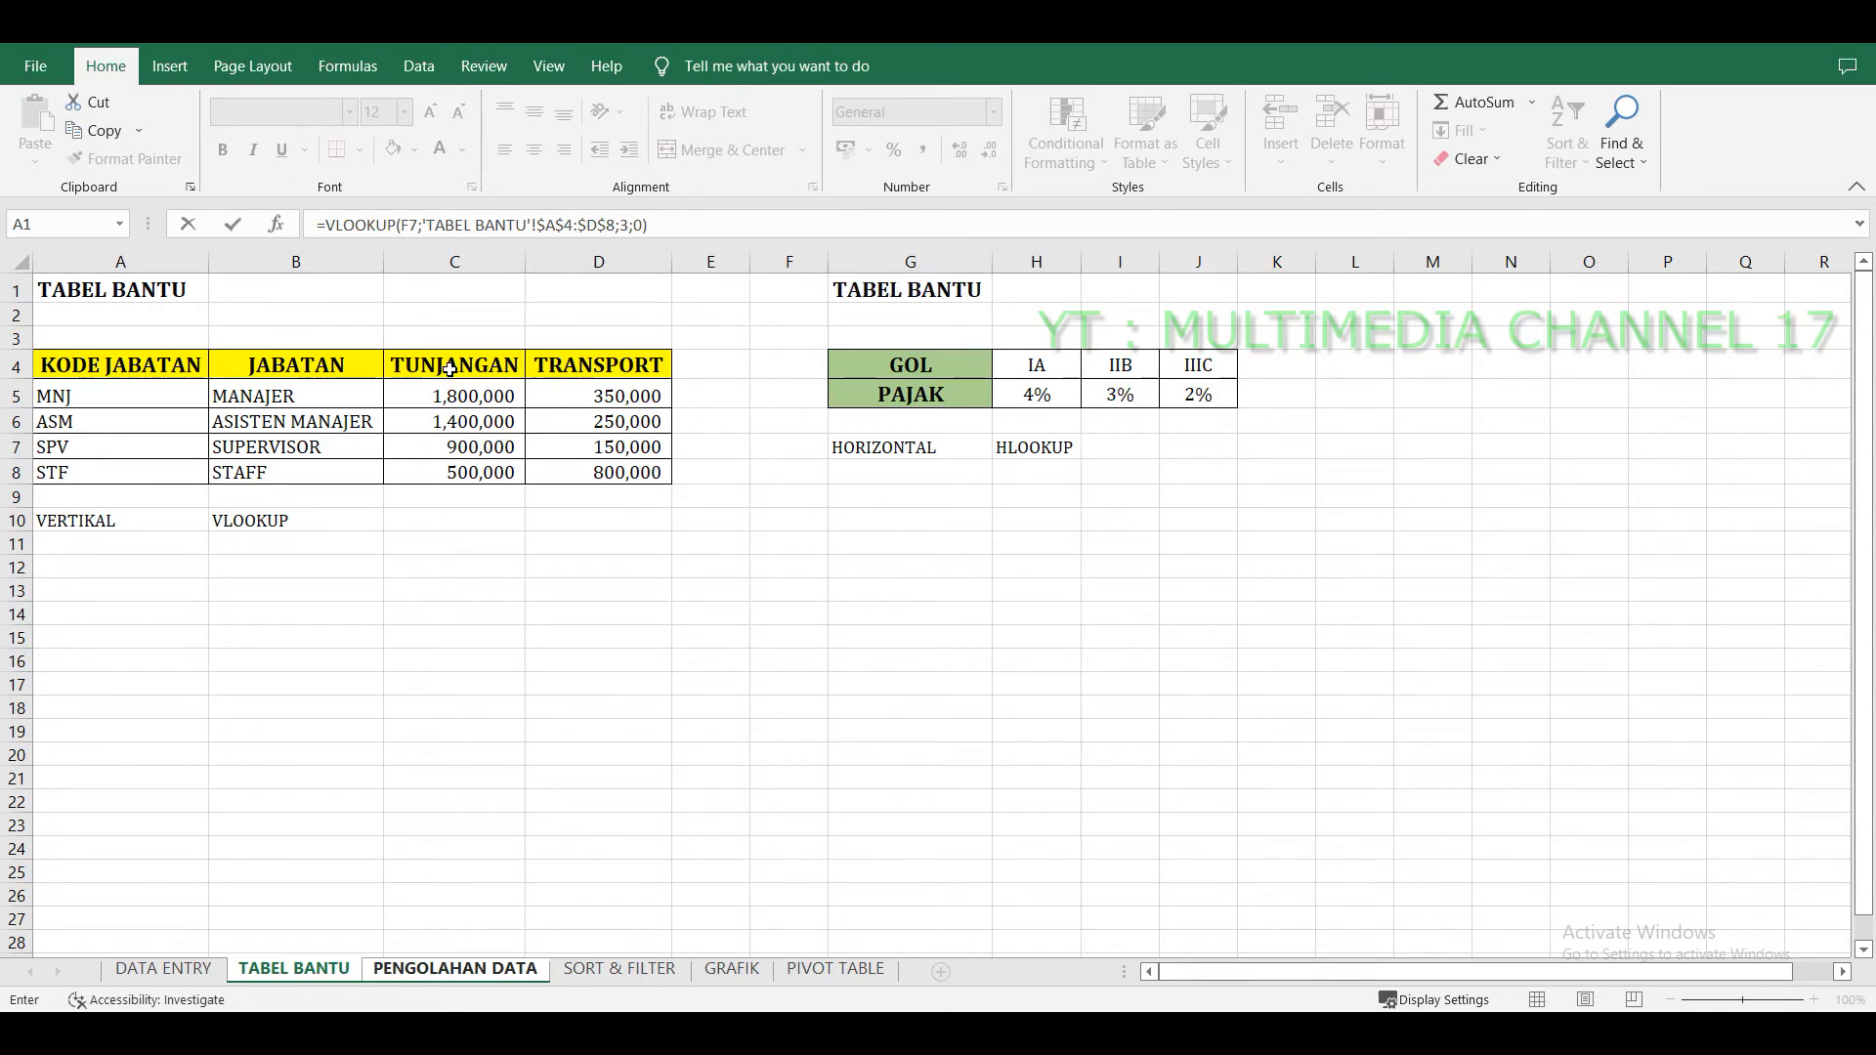
{"action": "key", "text": "Return"}
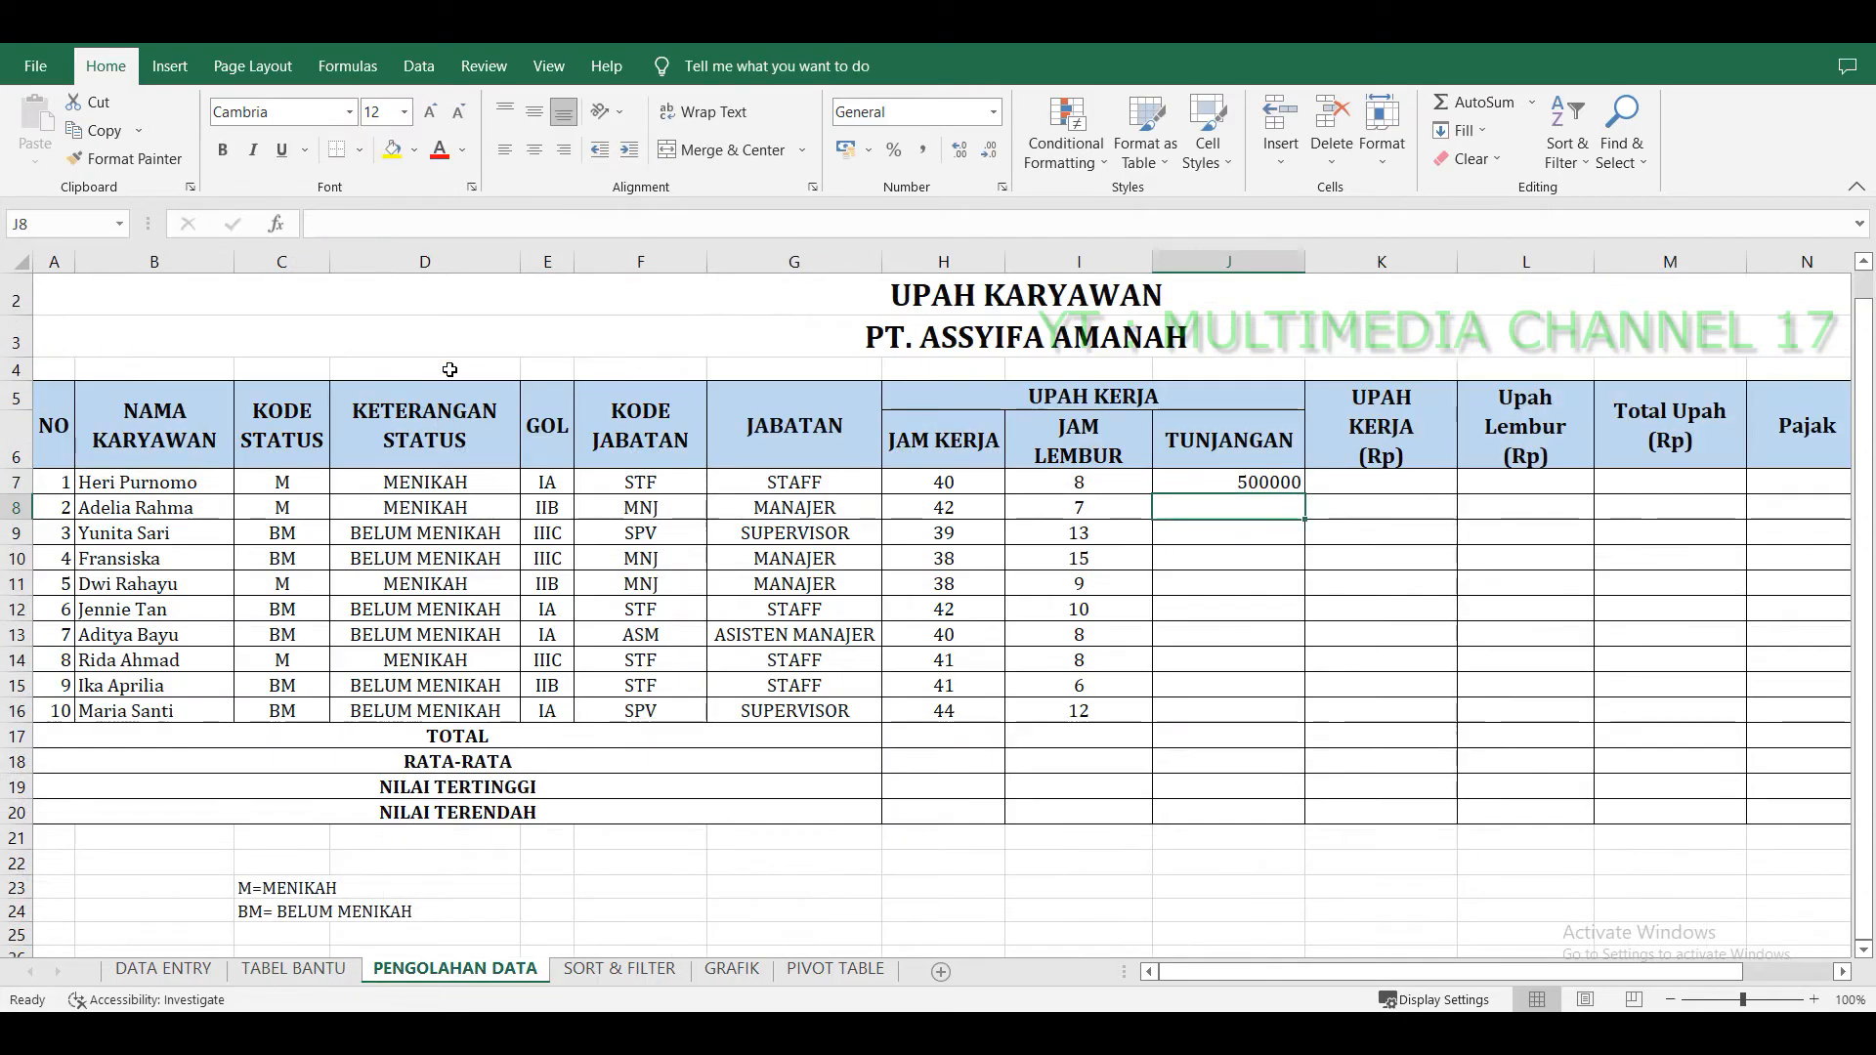
Fill the TUNJANGAN formula down to J16 and apply Comma Style to the range J7:O16.
{"action": "left_click", "coordinate": [1291, 484]}
{"action": "left_click_drag", "start_coordinate": [1303, 496], "coordinate": [1303, 730]}
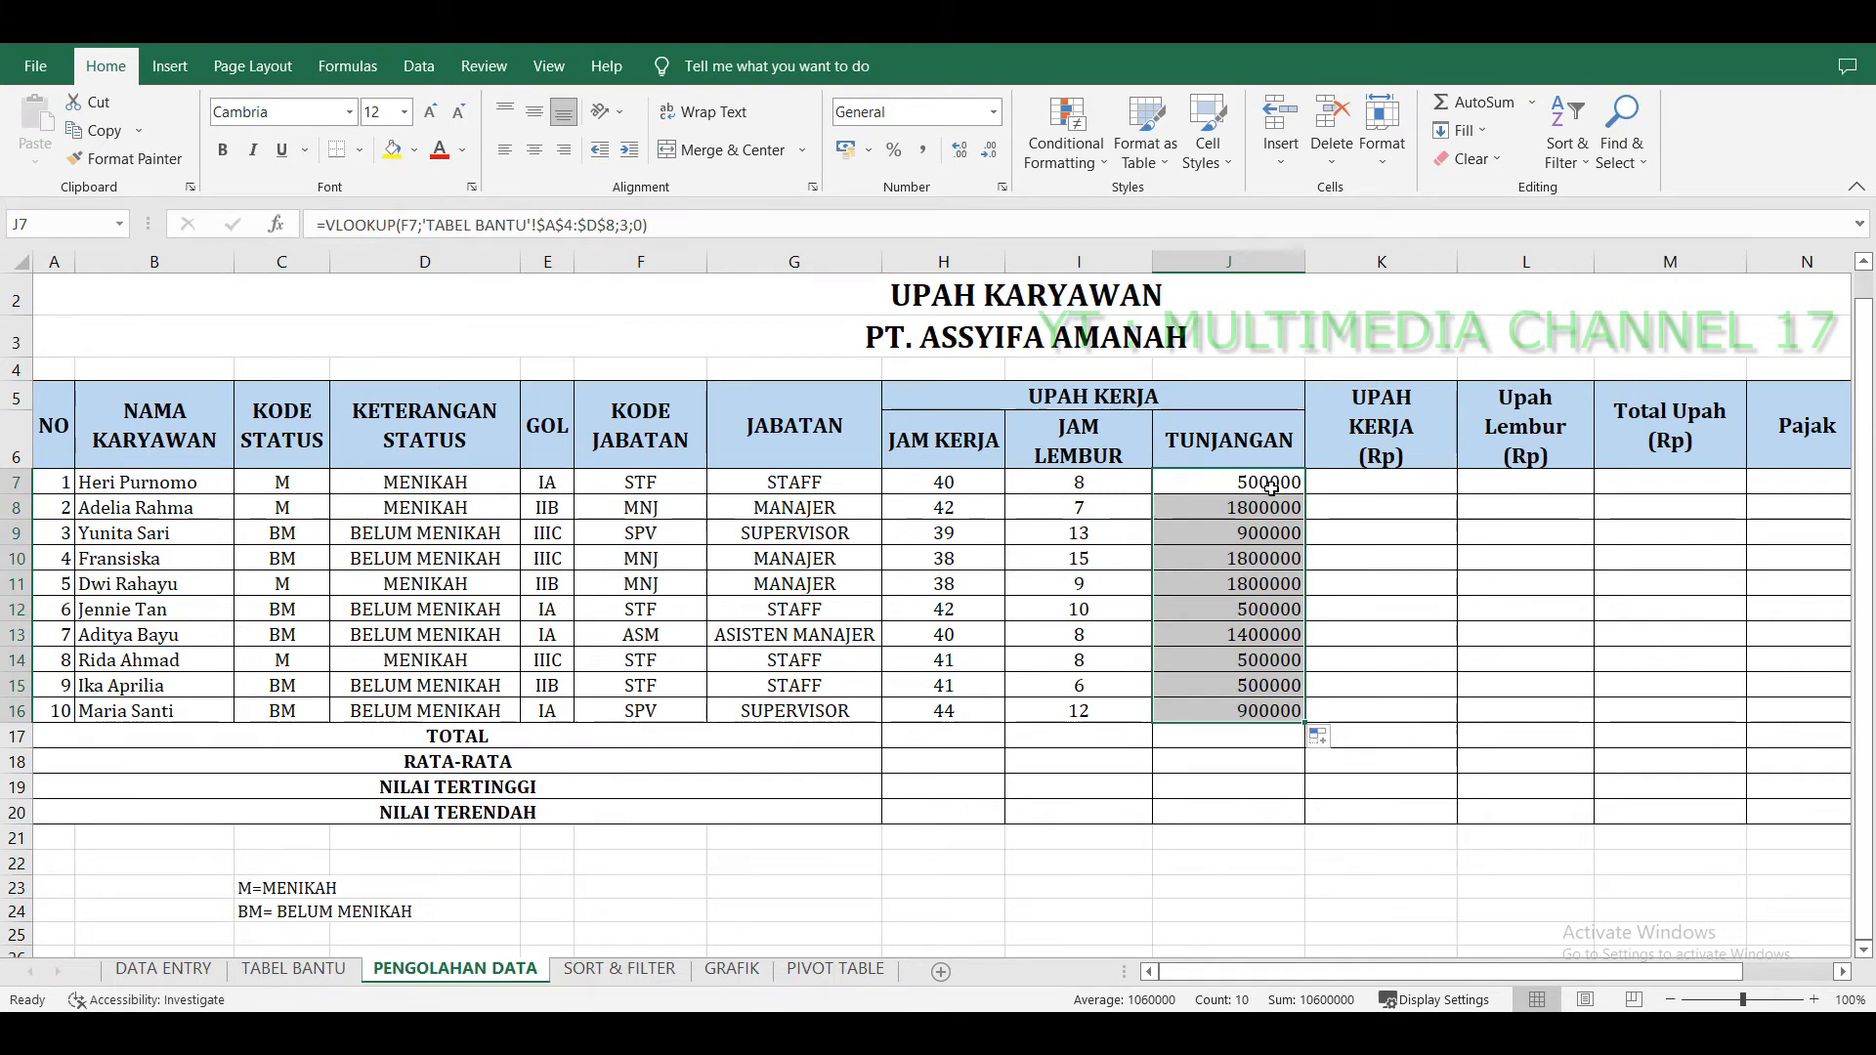
{"action": "left_click_drag", "start_coordinate": [1269, 485], "coordinate": [1645, 705]}
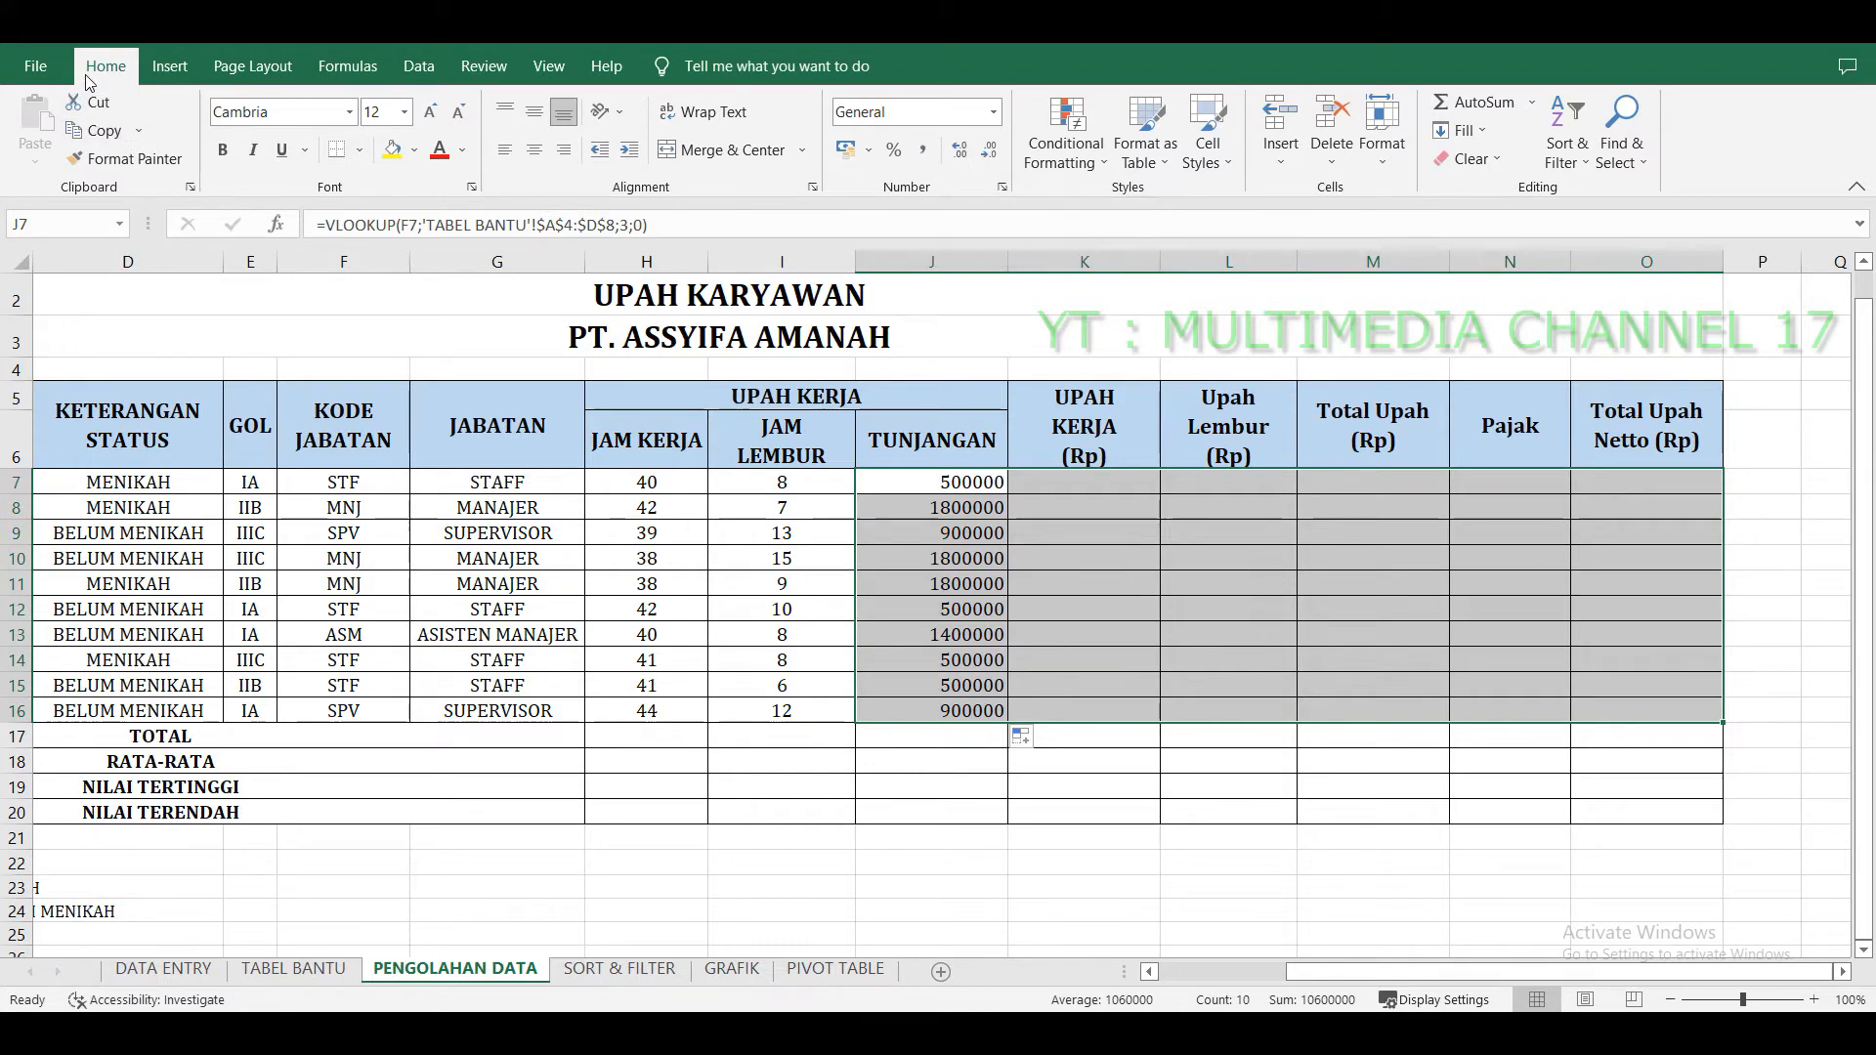
{"action": "left_click", "coordinate": [924, 156]}
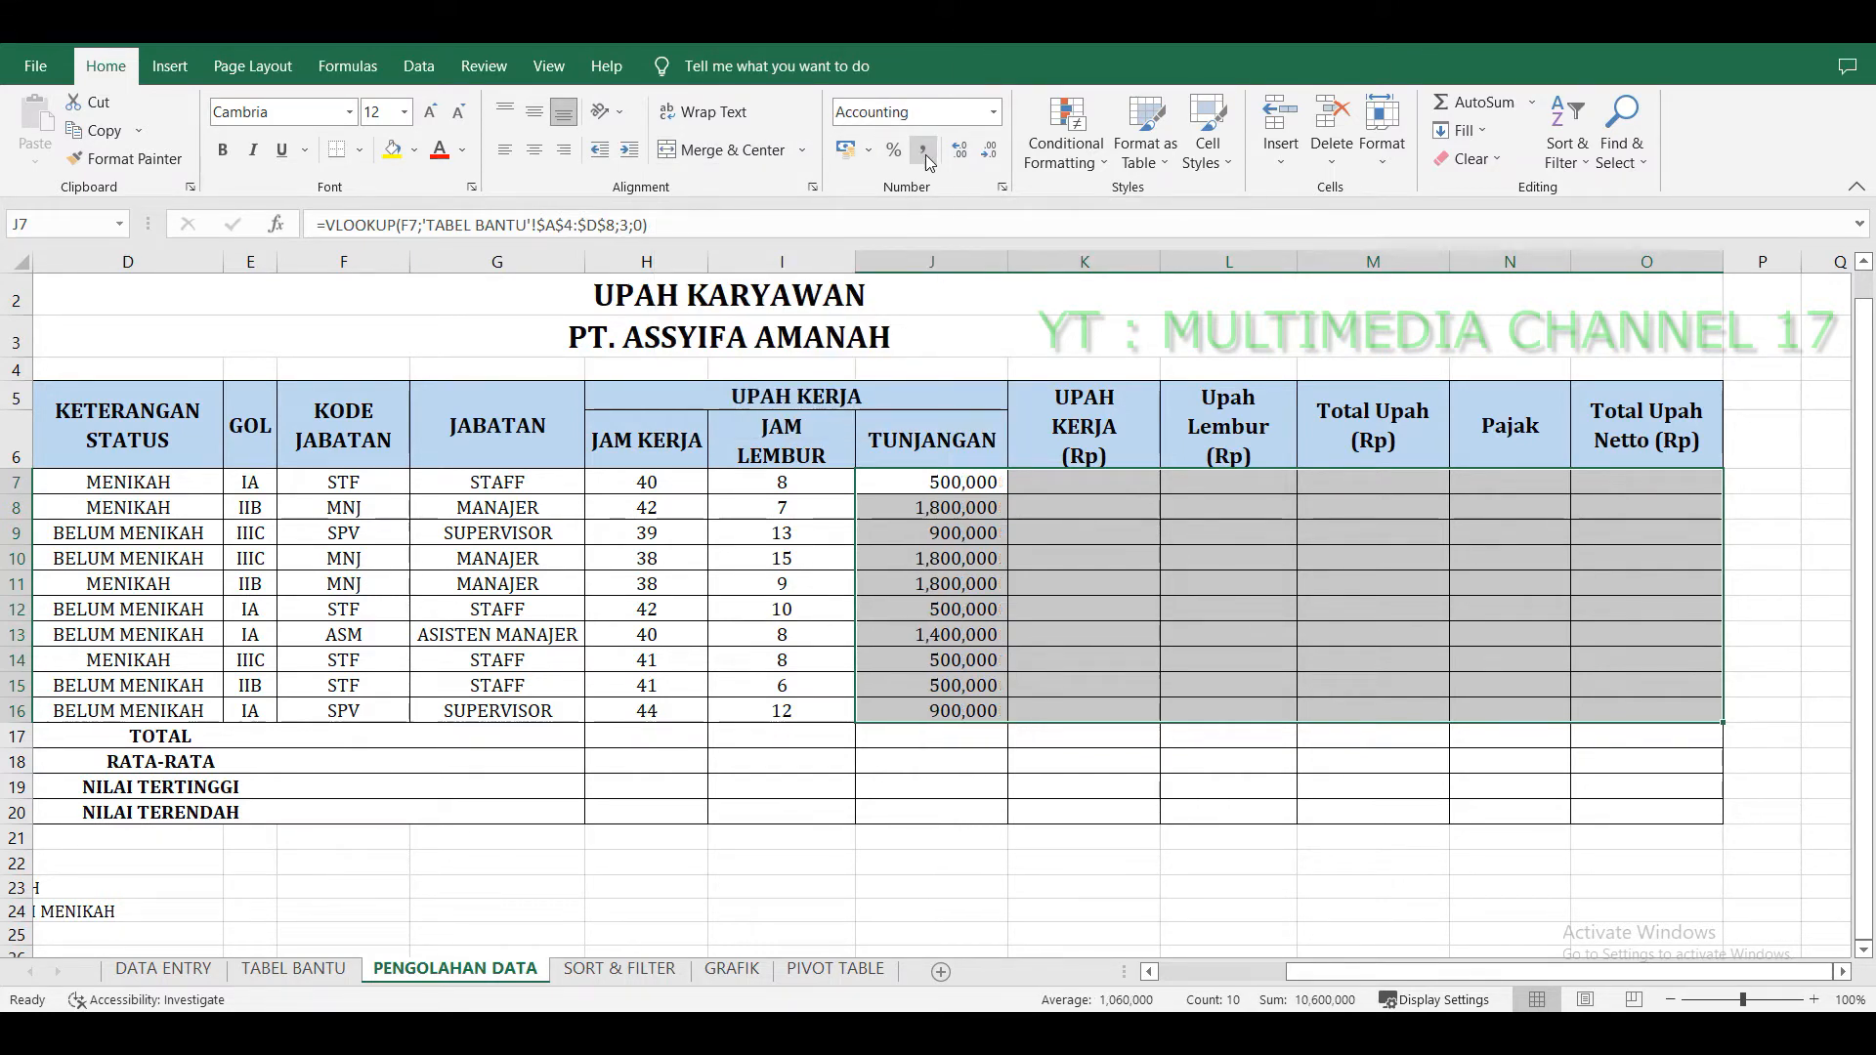
Inspect the filled TUNJANGAN formulas in column J.
{"action": "left_click", "coordinate": [1100, 524]}
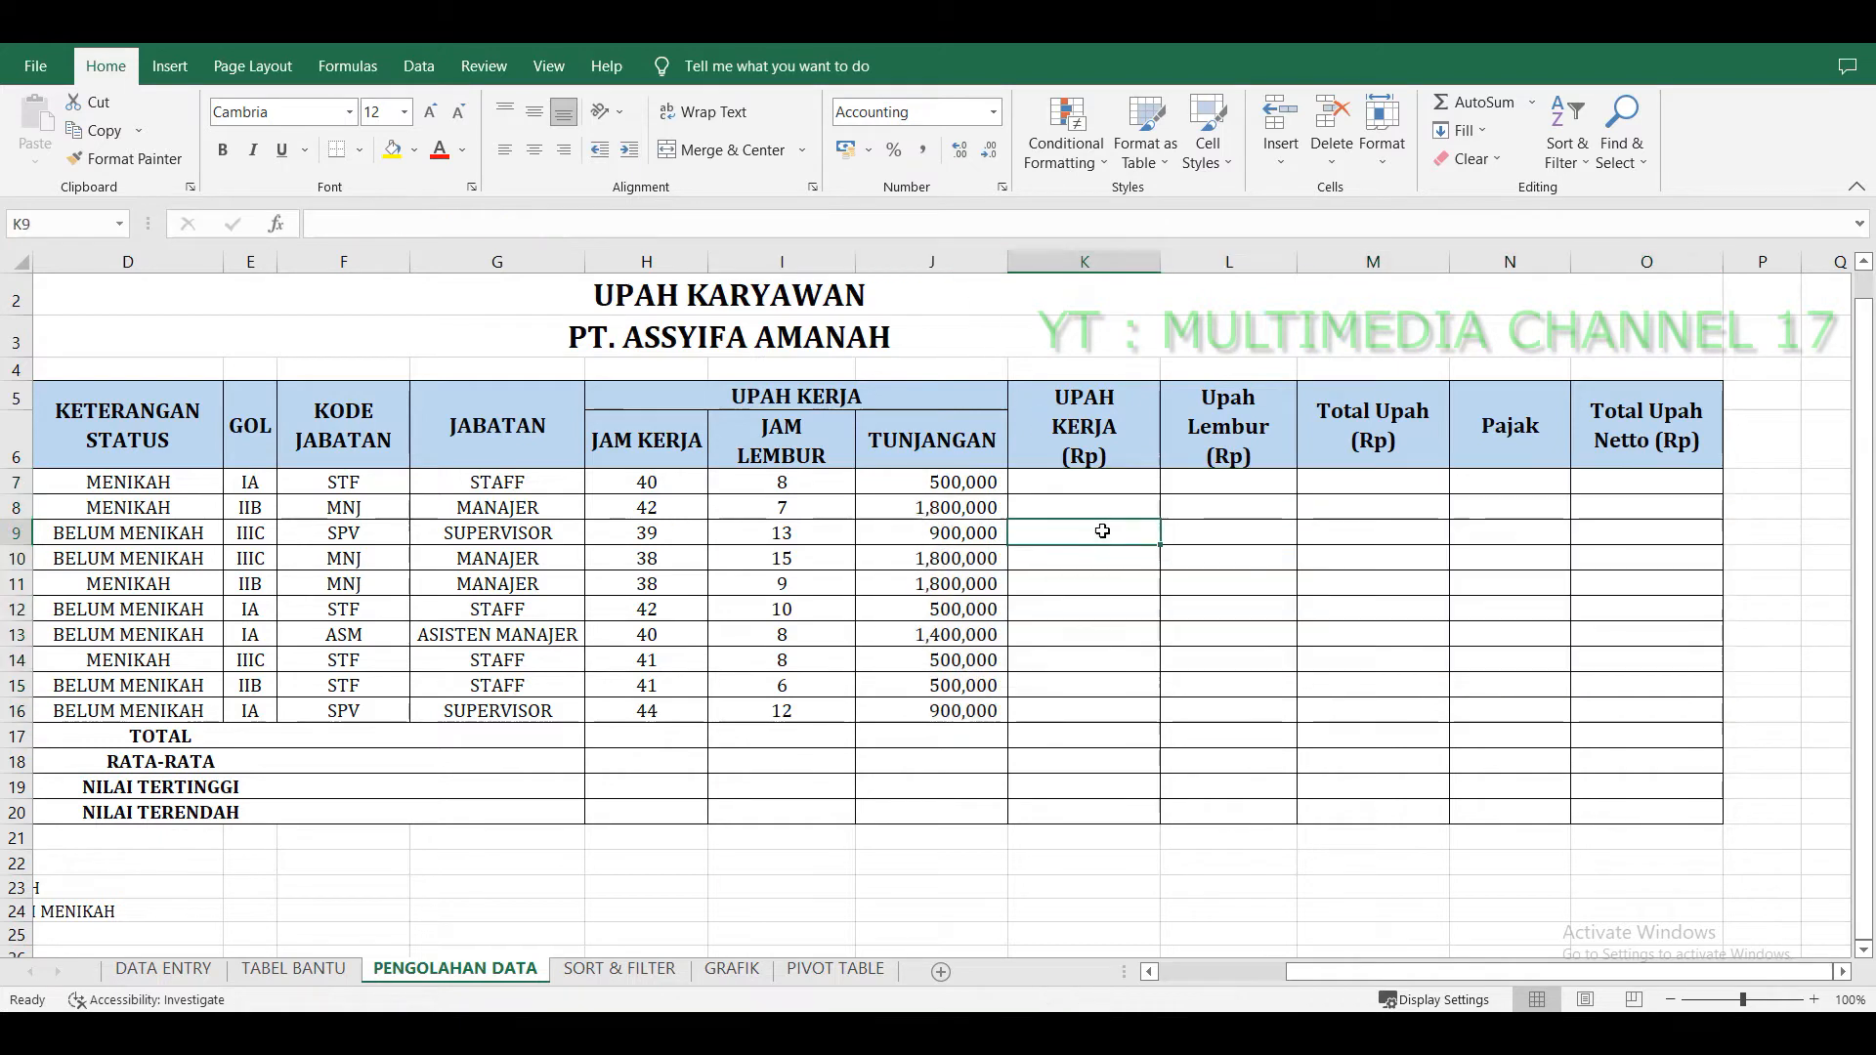
{"action": "left_click_drag", "start_coordinate": [955, 486], "coordinate": [956, 710]}
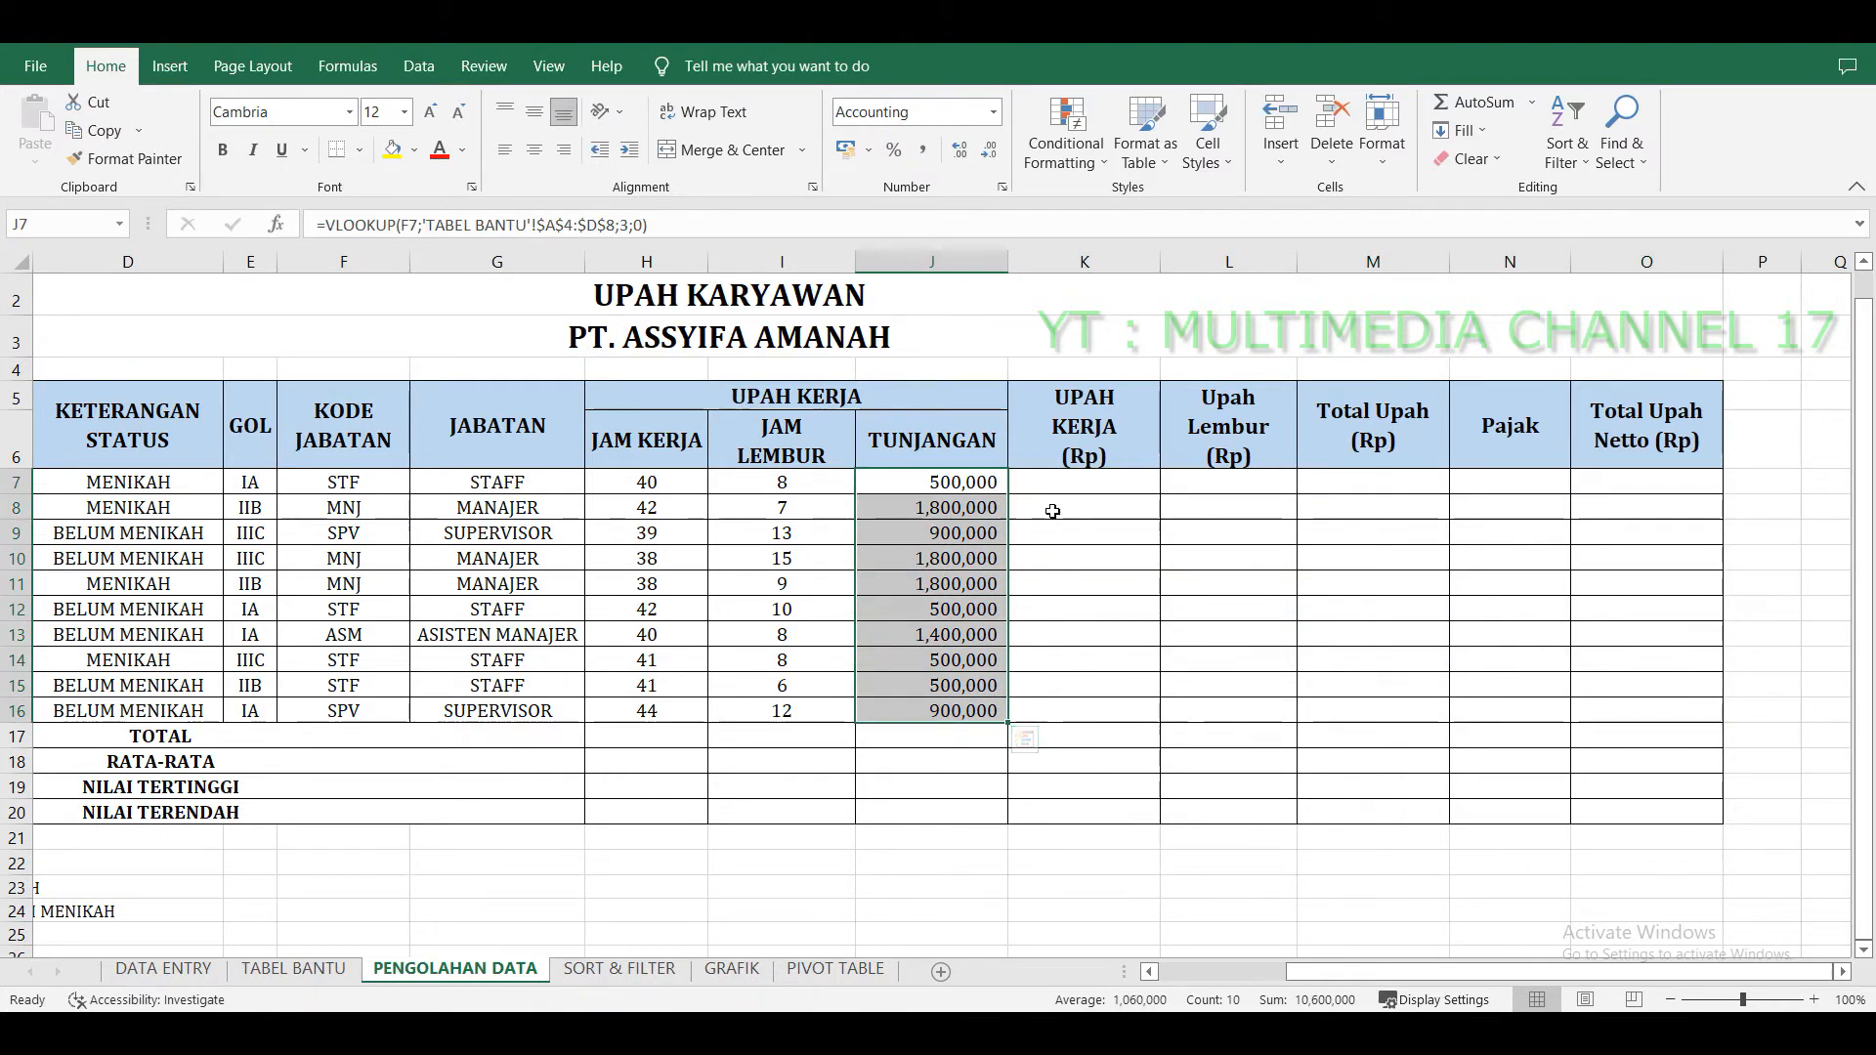
{"action": "left_click", "coordinate": [1001, 528]}
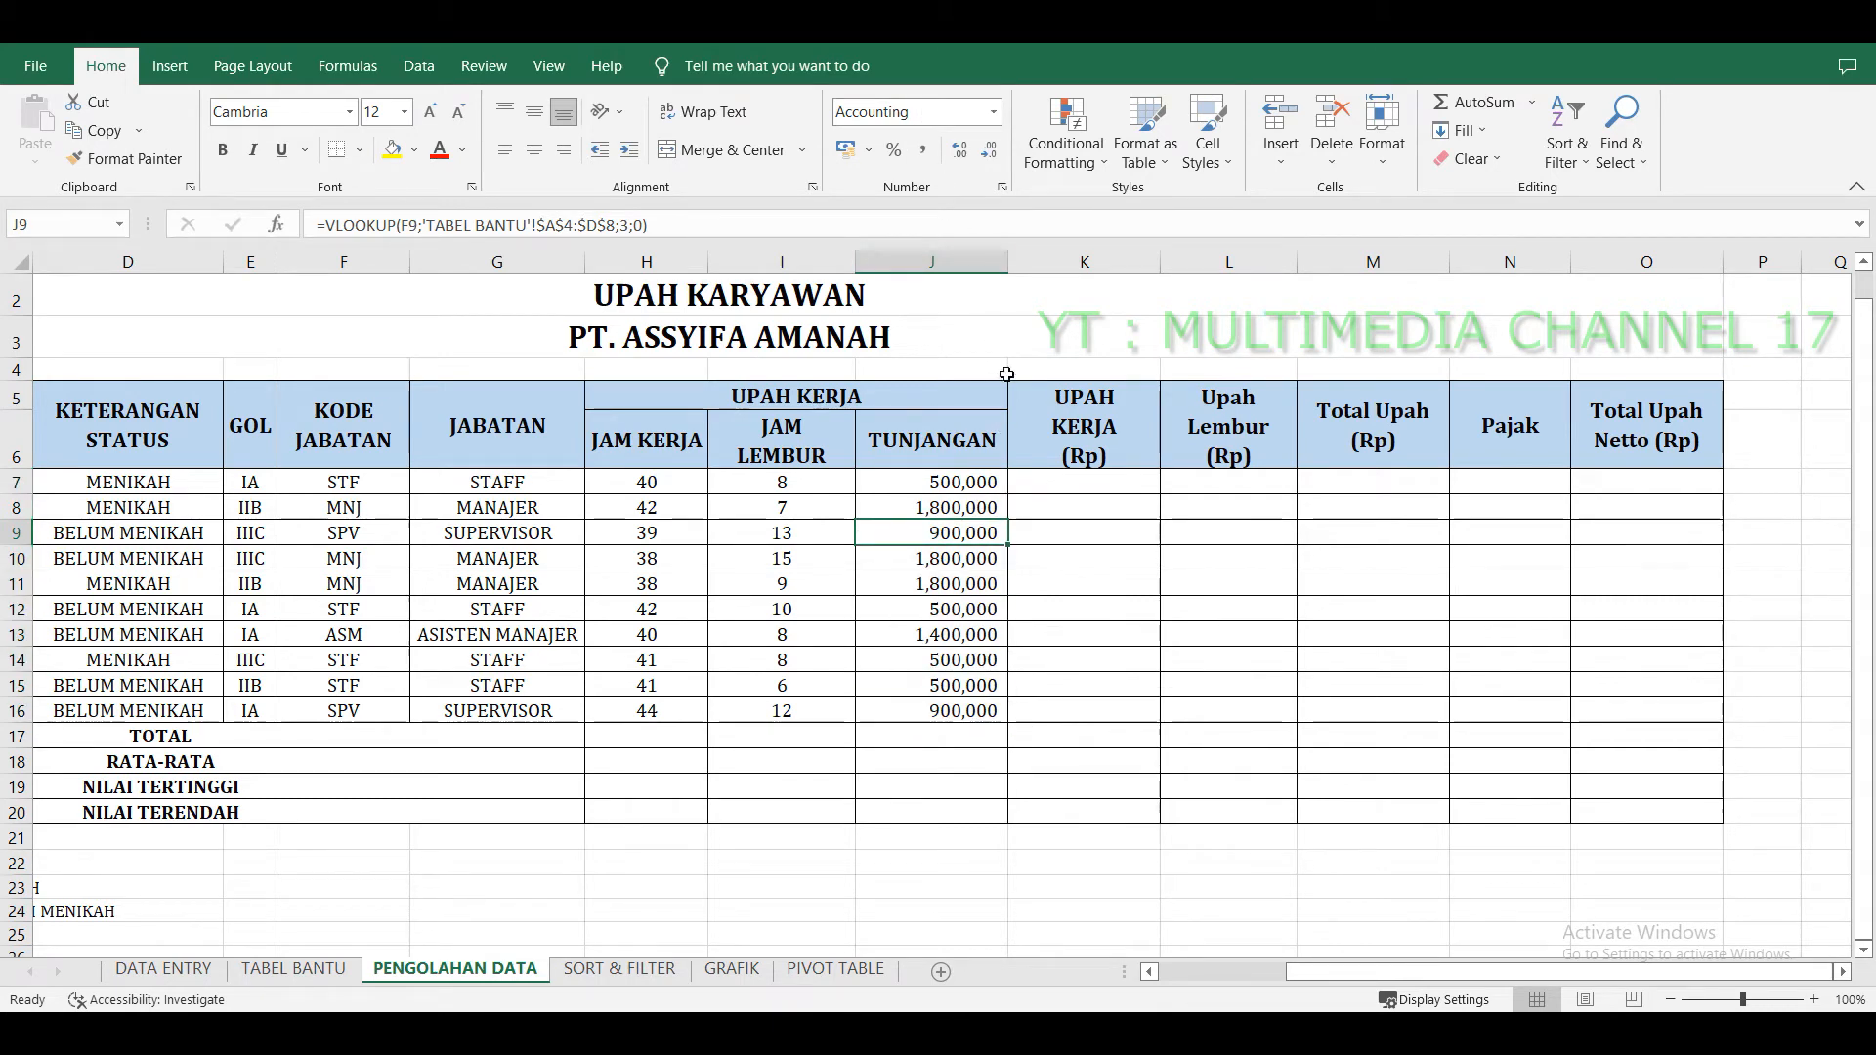
Enter =H7*30000 in the first UPAH KERJA cell, K7.
{"action": "left_click", "coordinate": [1092, 478]}
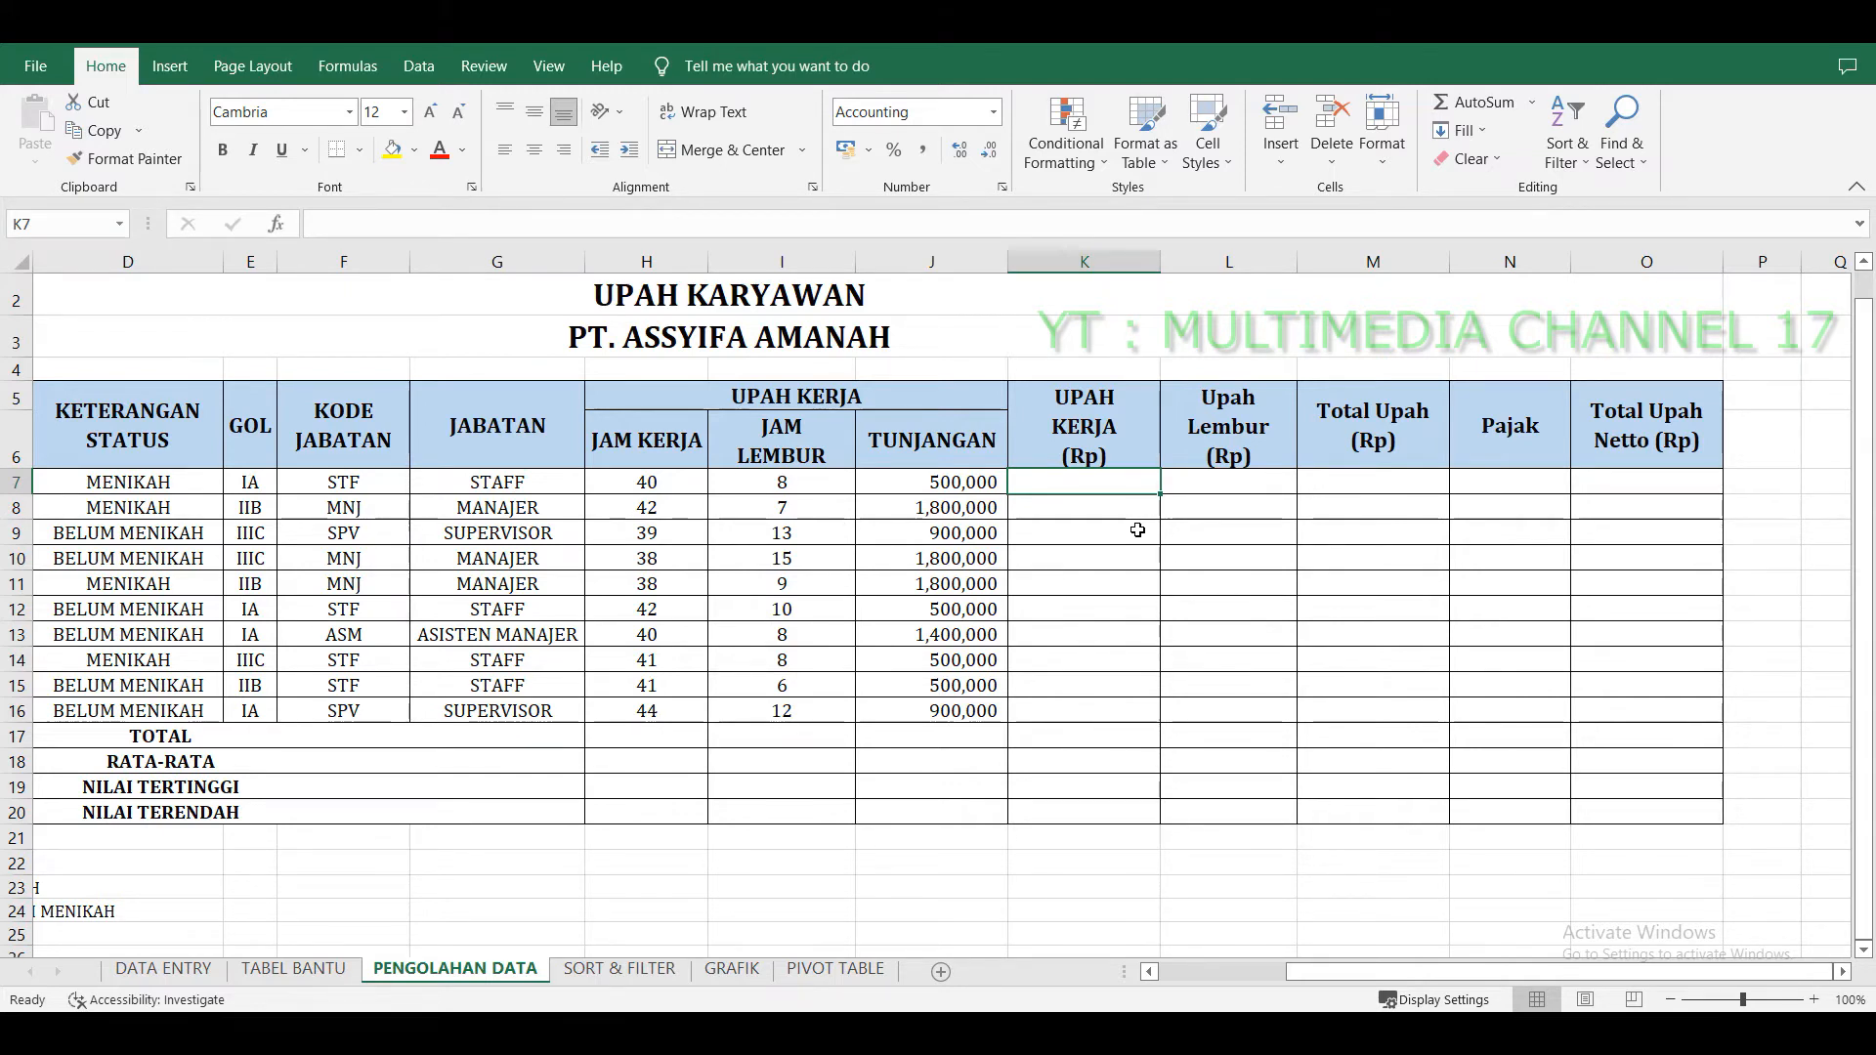
{"action": "type", "text": "="}
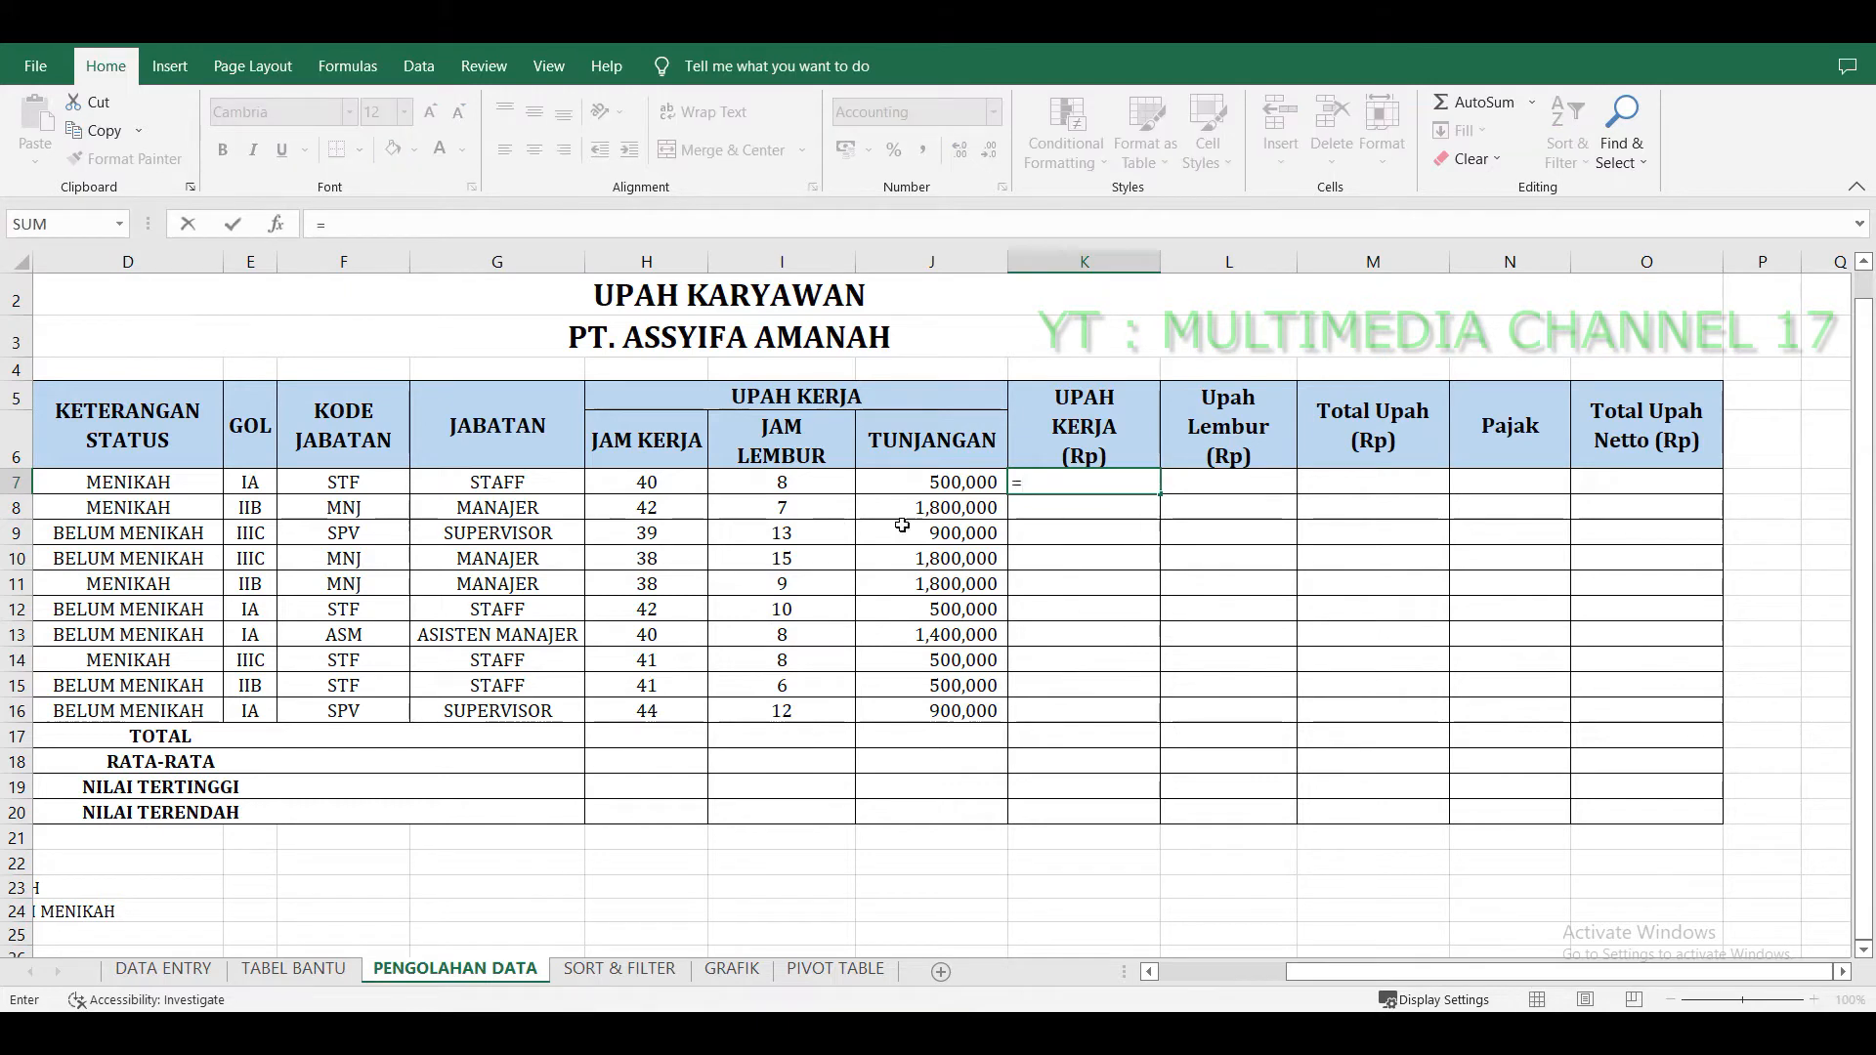
{"action": "left_click", "coordinate": [673, 489]}
{"action": "type", "text": "*30000"}
{"action": "key", "text": "Return"}
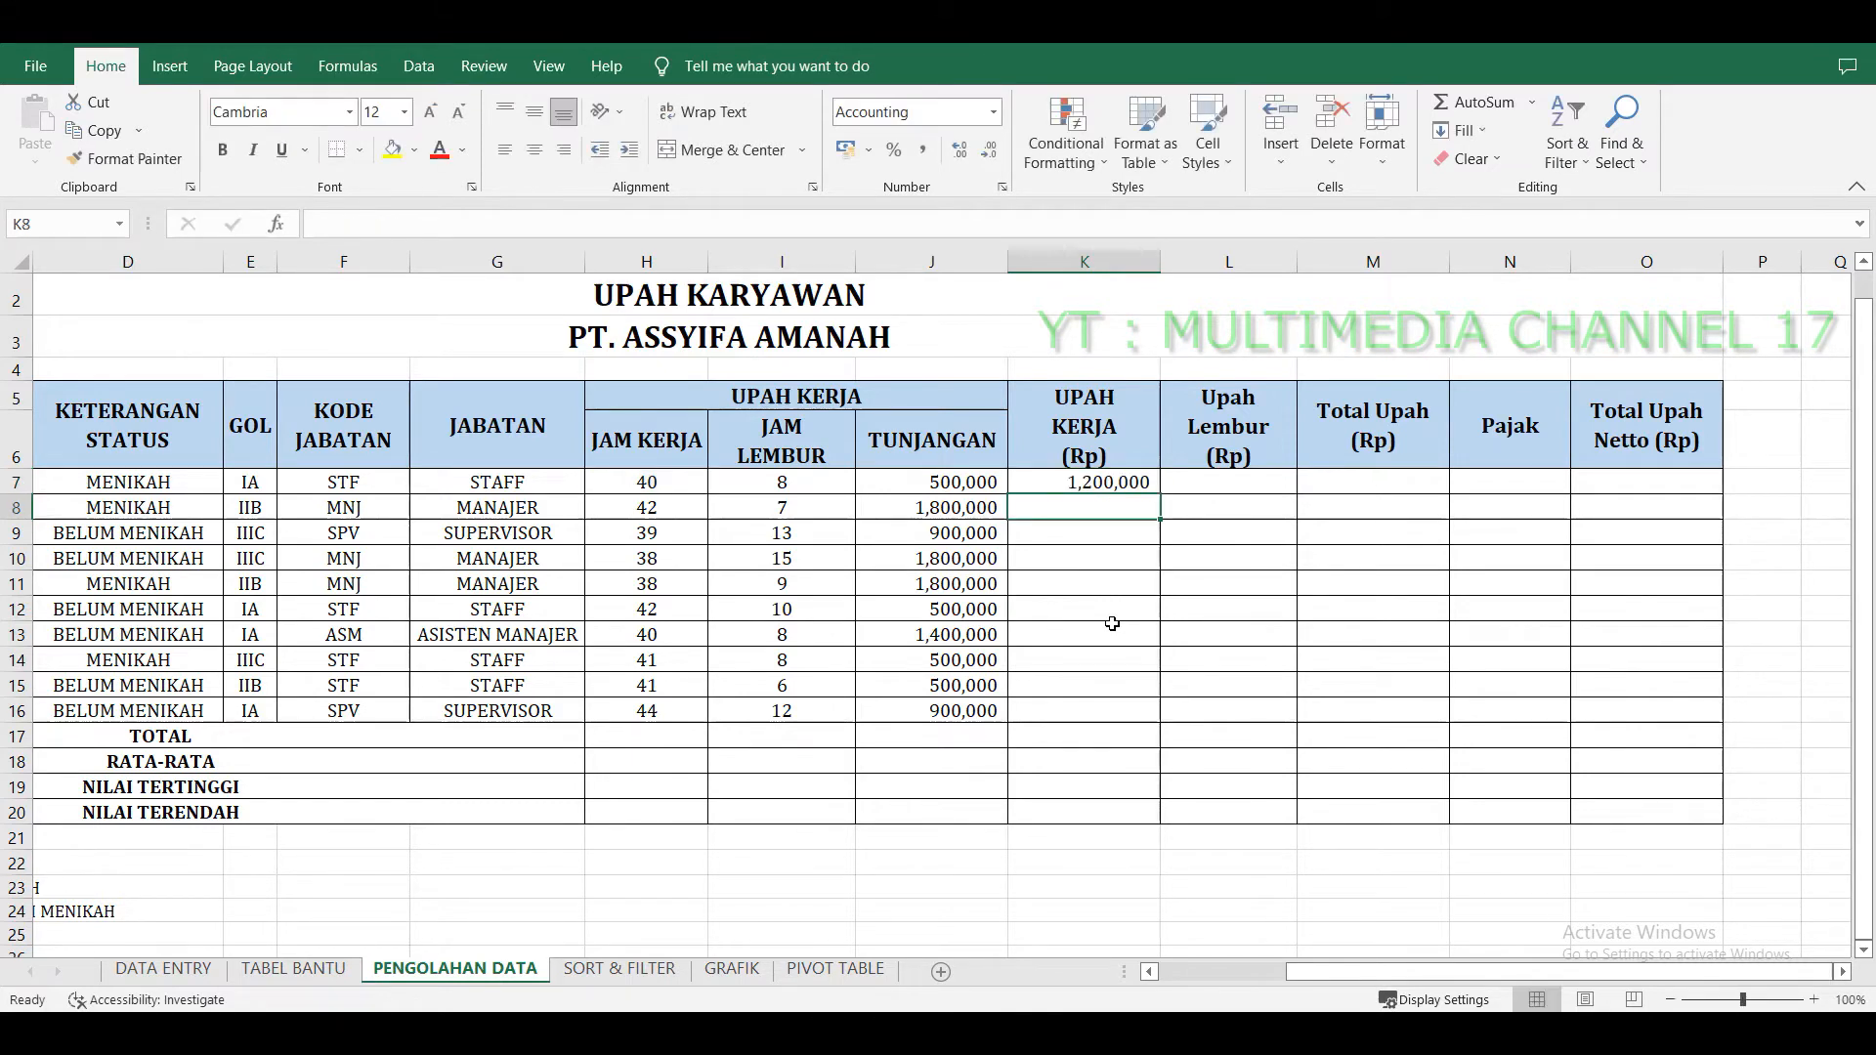
Fill the UPAH KERJA formula from K7 down to K16.
{"action": "left_click", "coordinate": [1151, 487]}
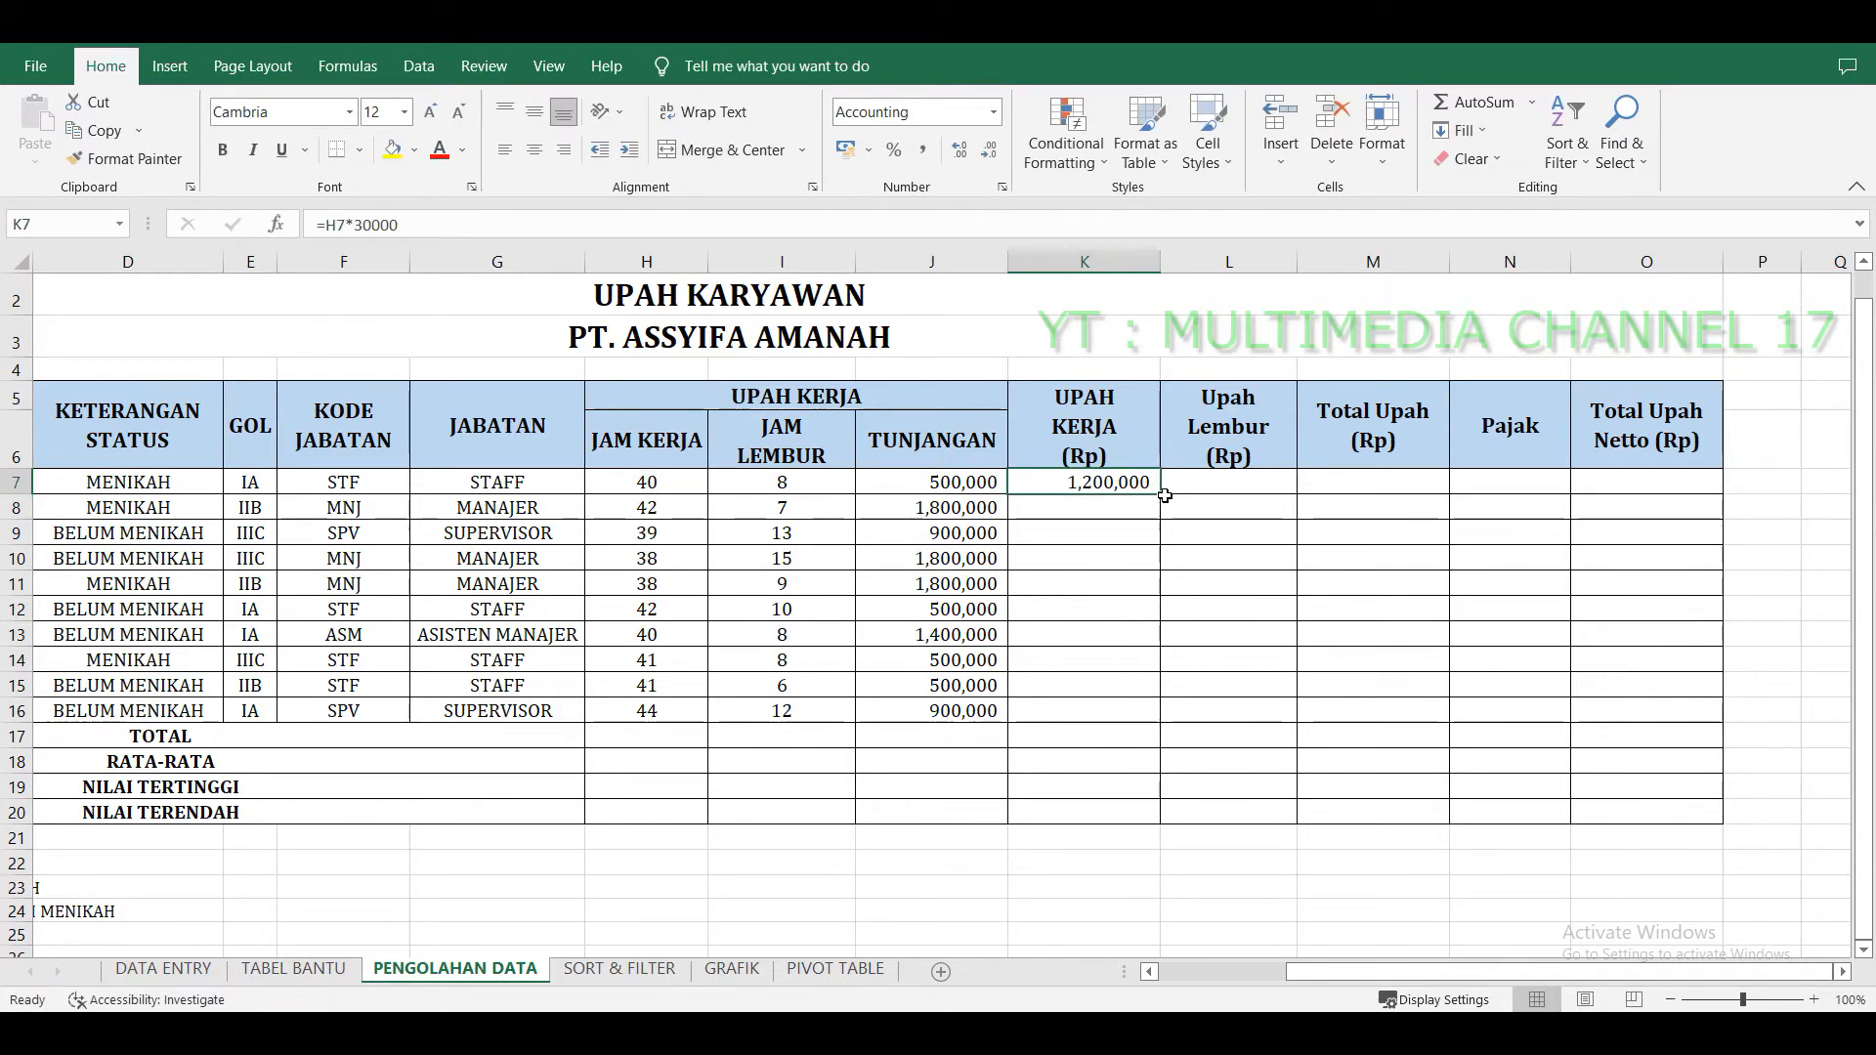
{"action": "left_click_drag", "start_coordinate": [1163, 496], "coordinate": [1163, 721]}
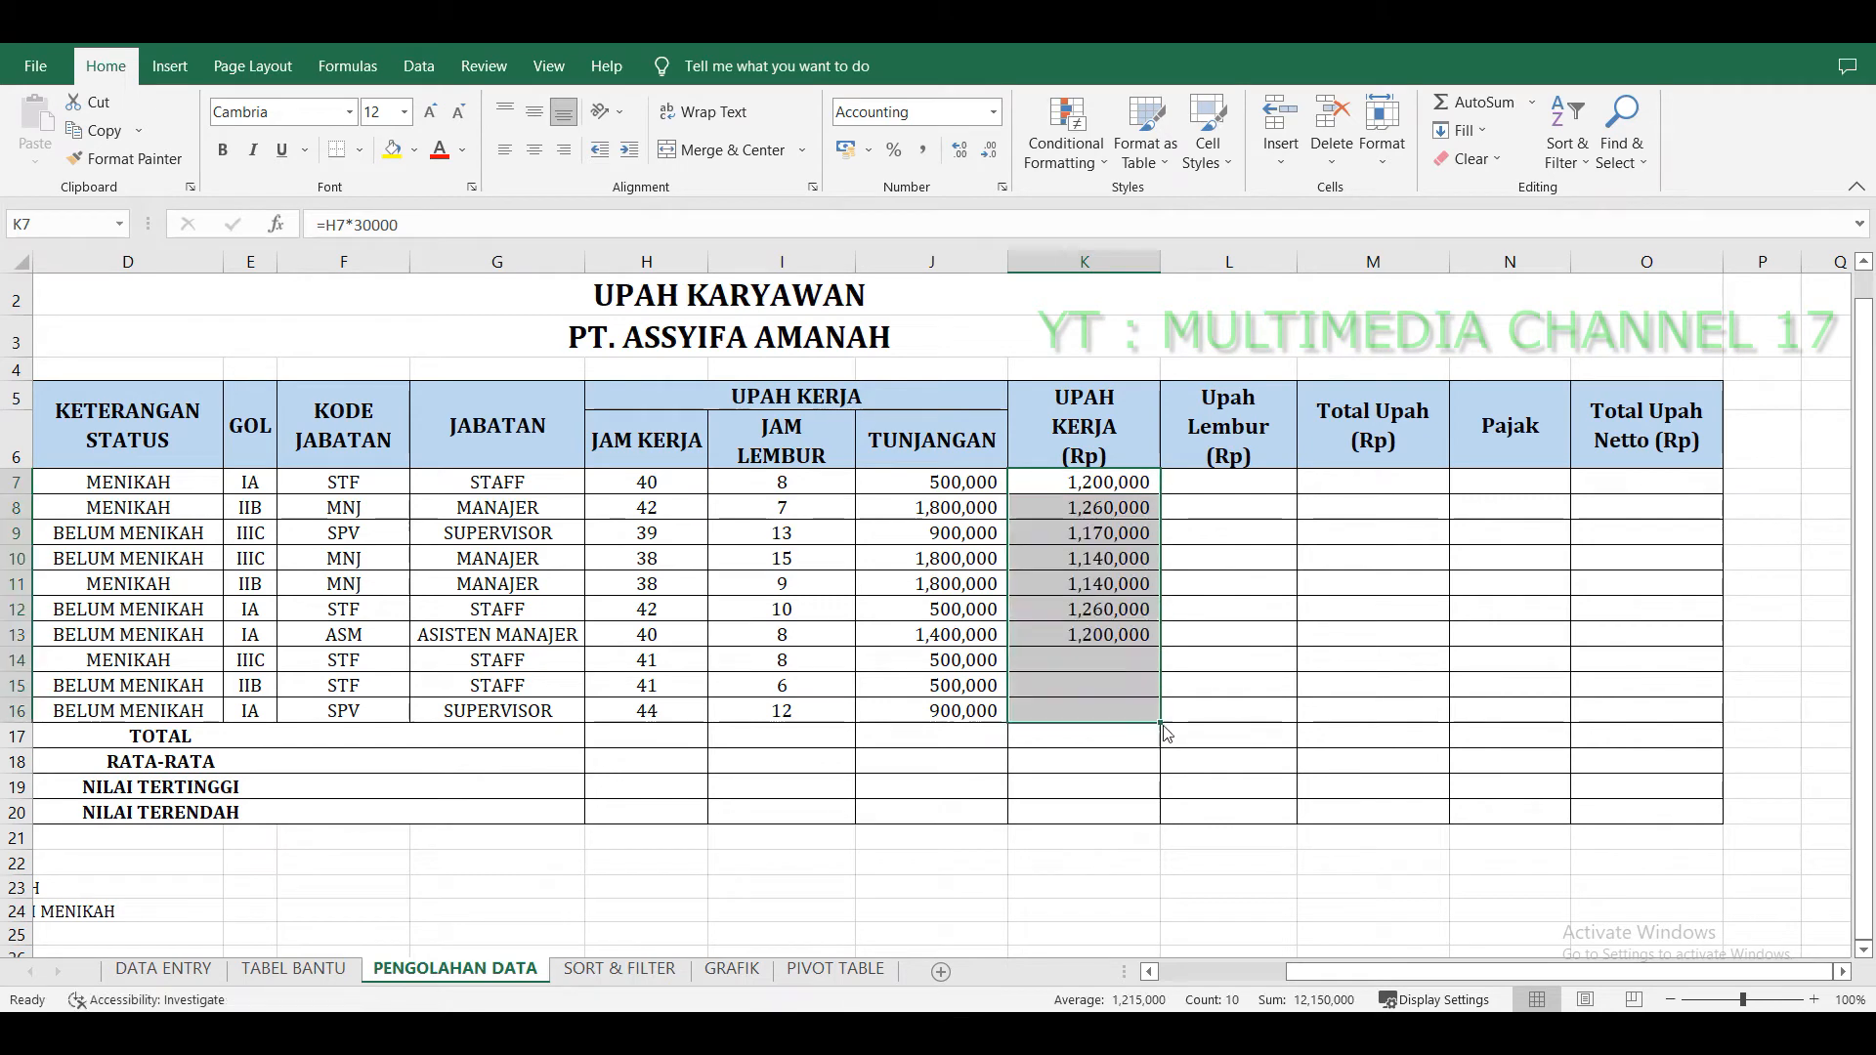
Enter =I7*20000 in the first Upah Lembur cell, L7, and fill it down to L16.
{"action": "left_click", "coordinate": [1266, 484]}
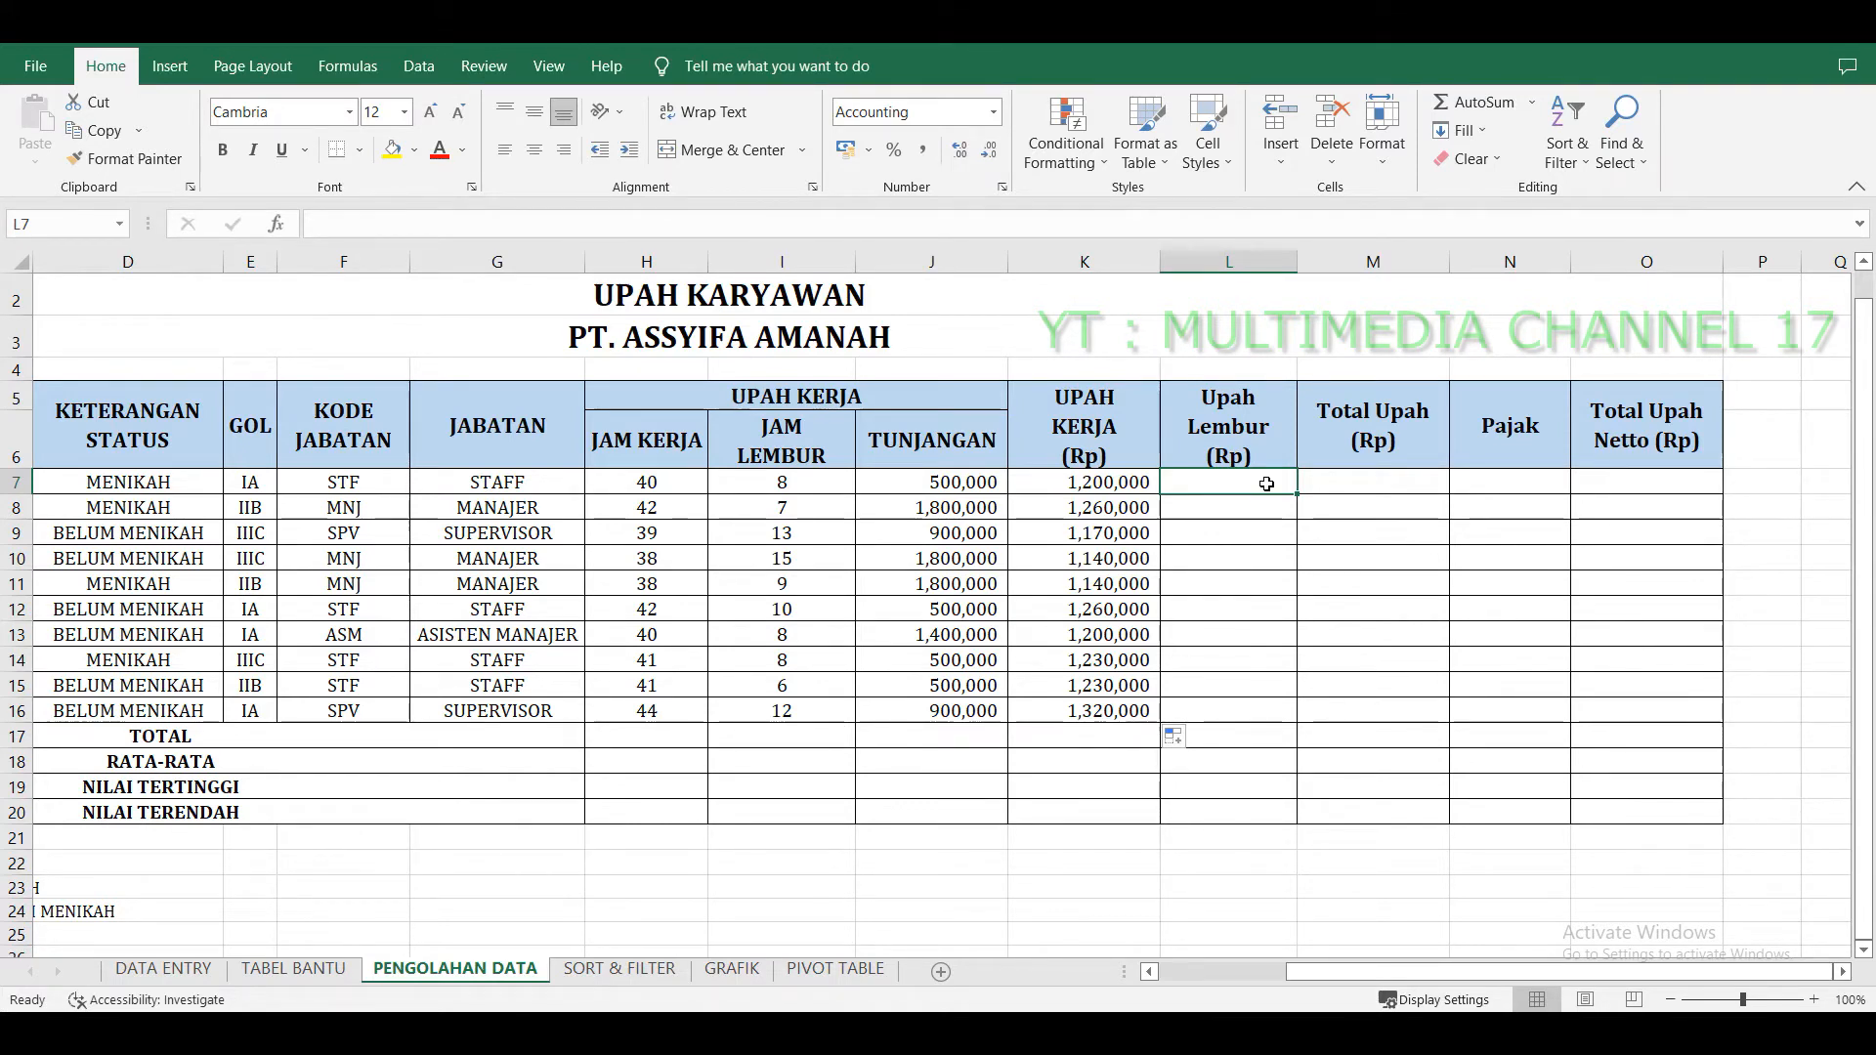
{"action": "type", "text": "="}
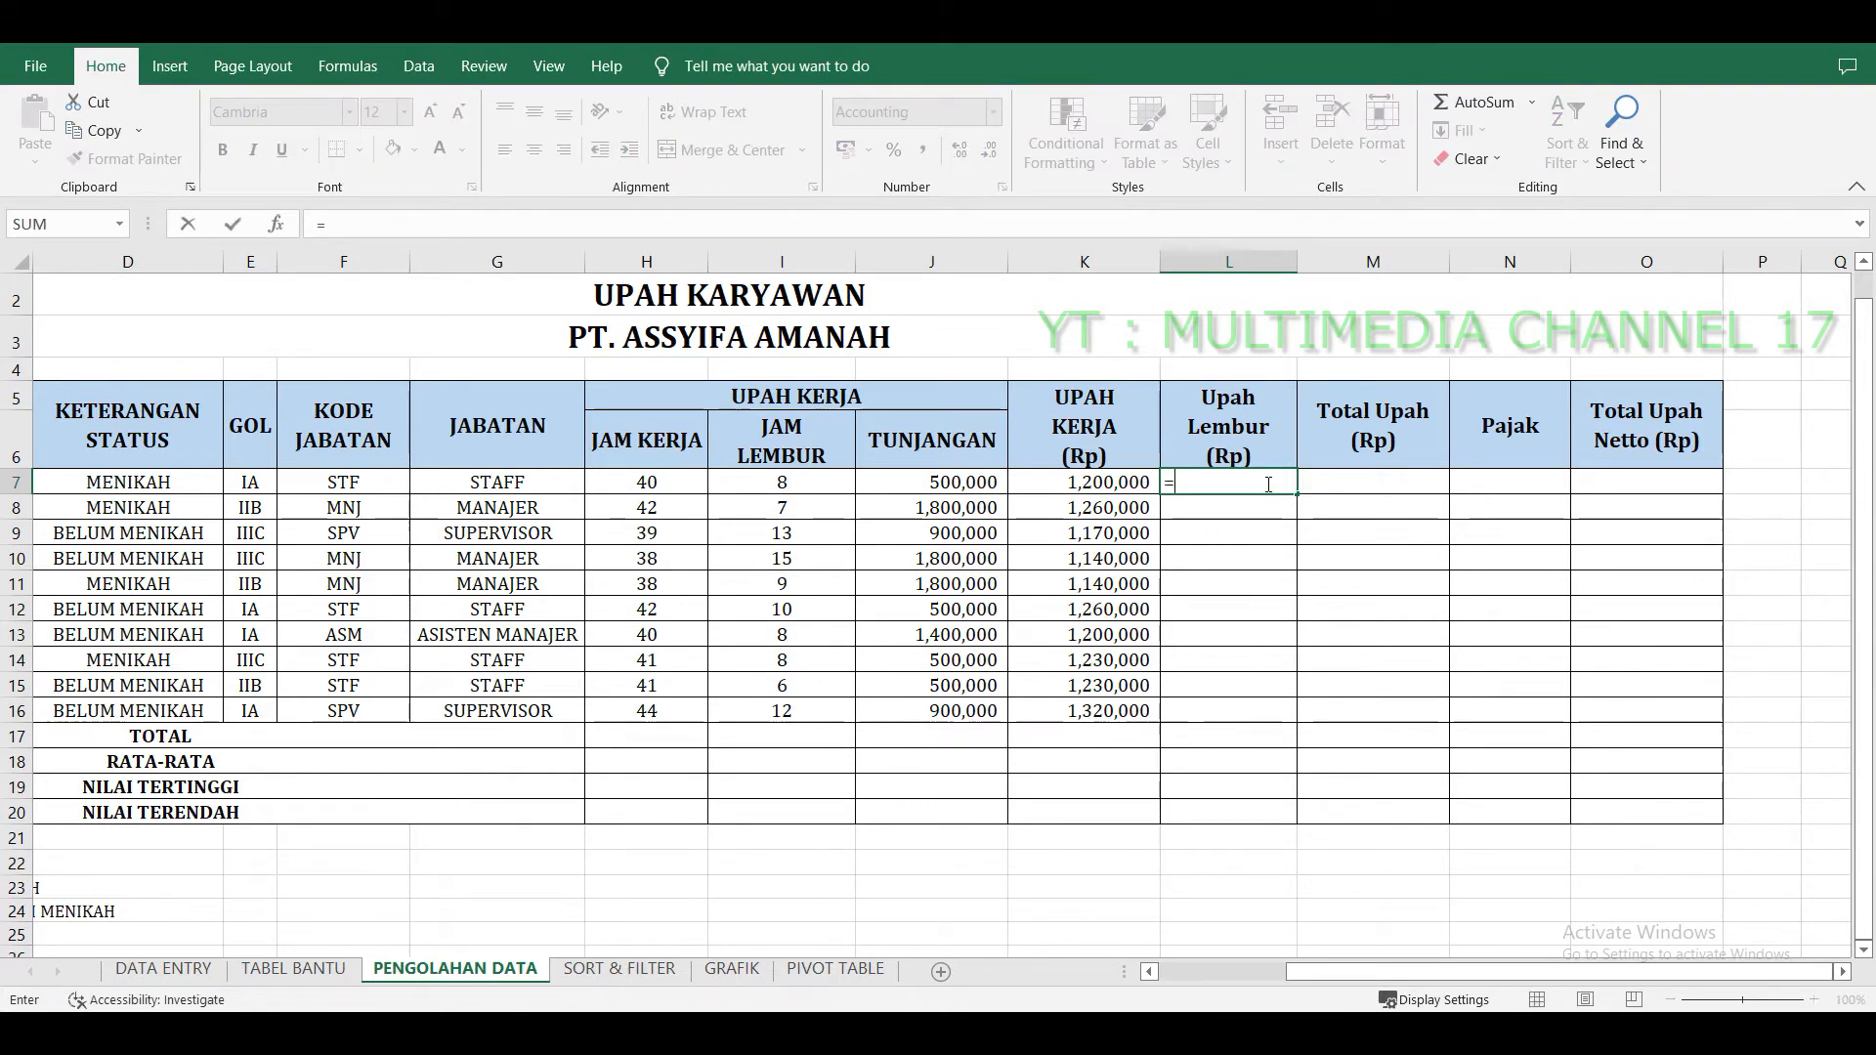
{"action": "left_click", "coordinate": [820, 485]}
{"action": "type", "text": "*20000"}
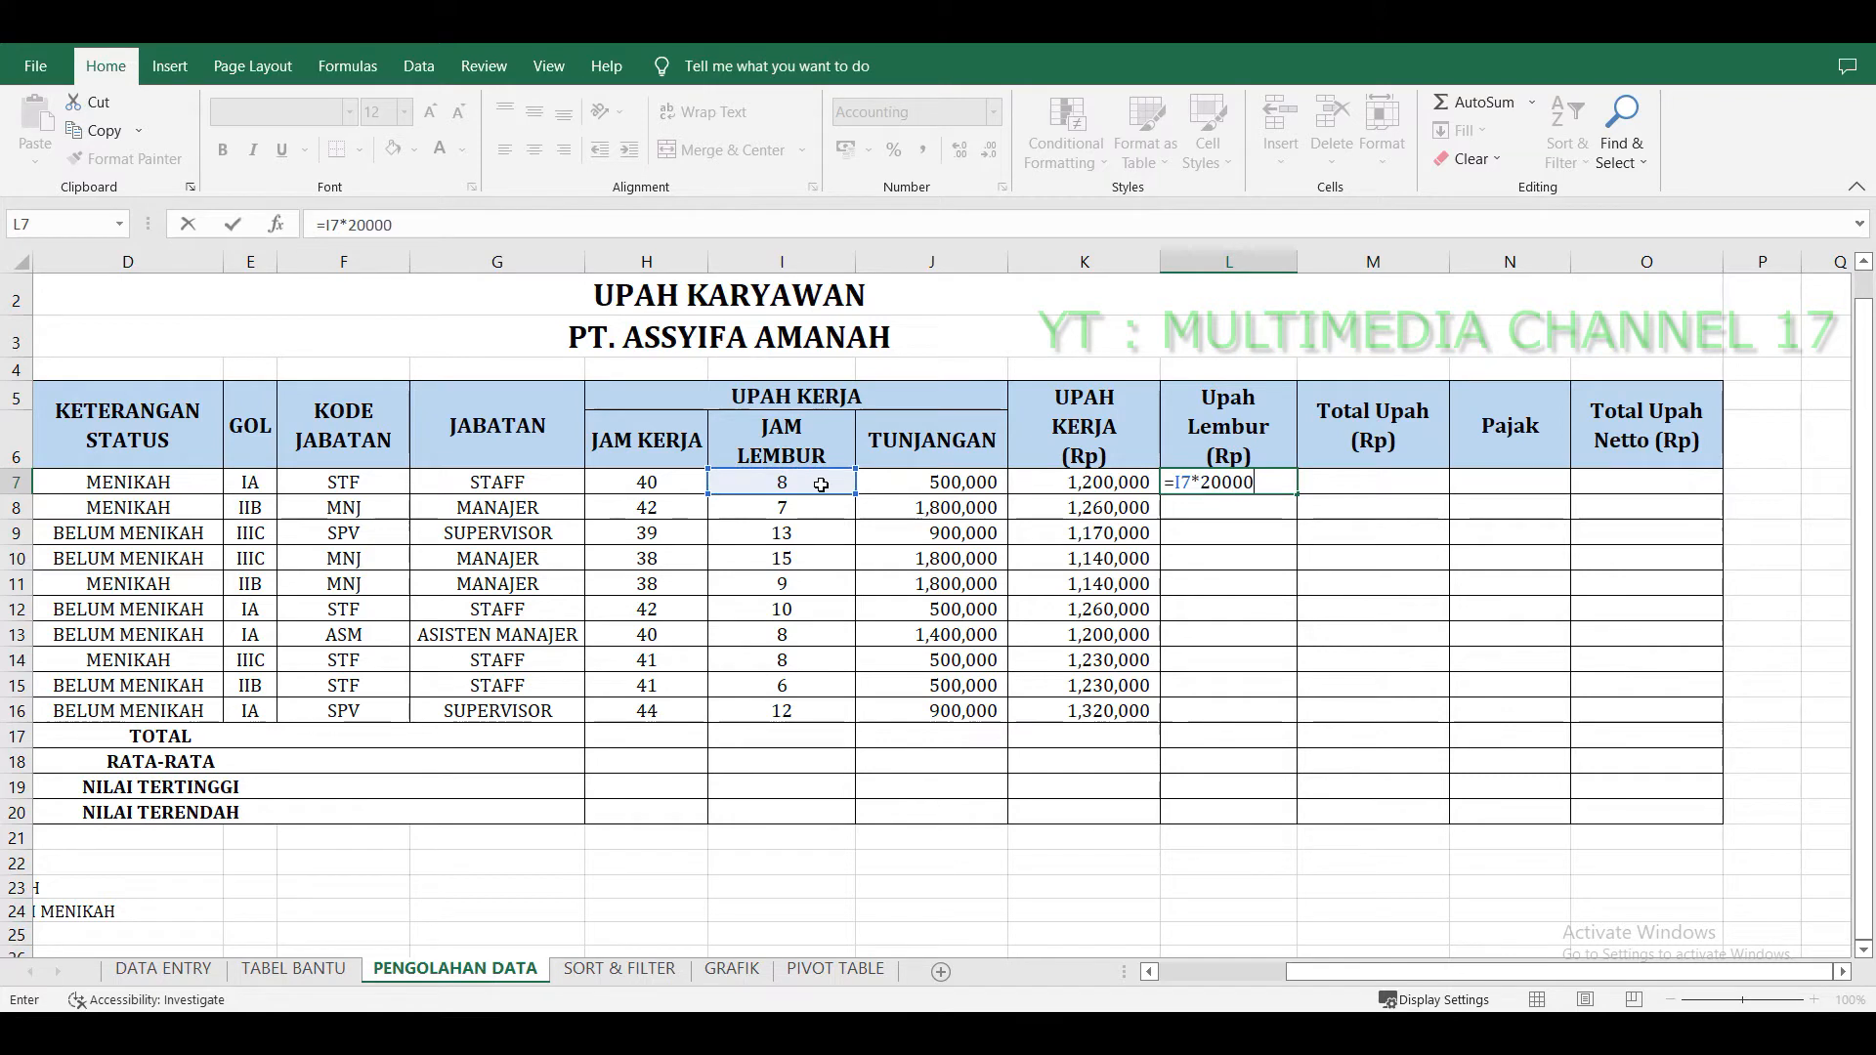
{"action": "key", "text": "Return"}
{"action": "left_click", "coordinate": [1229, 483]}
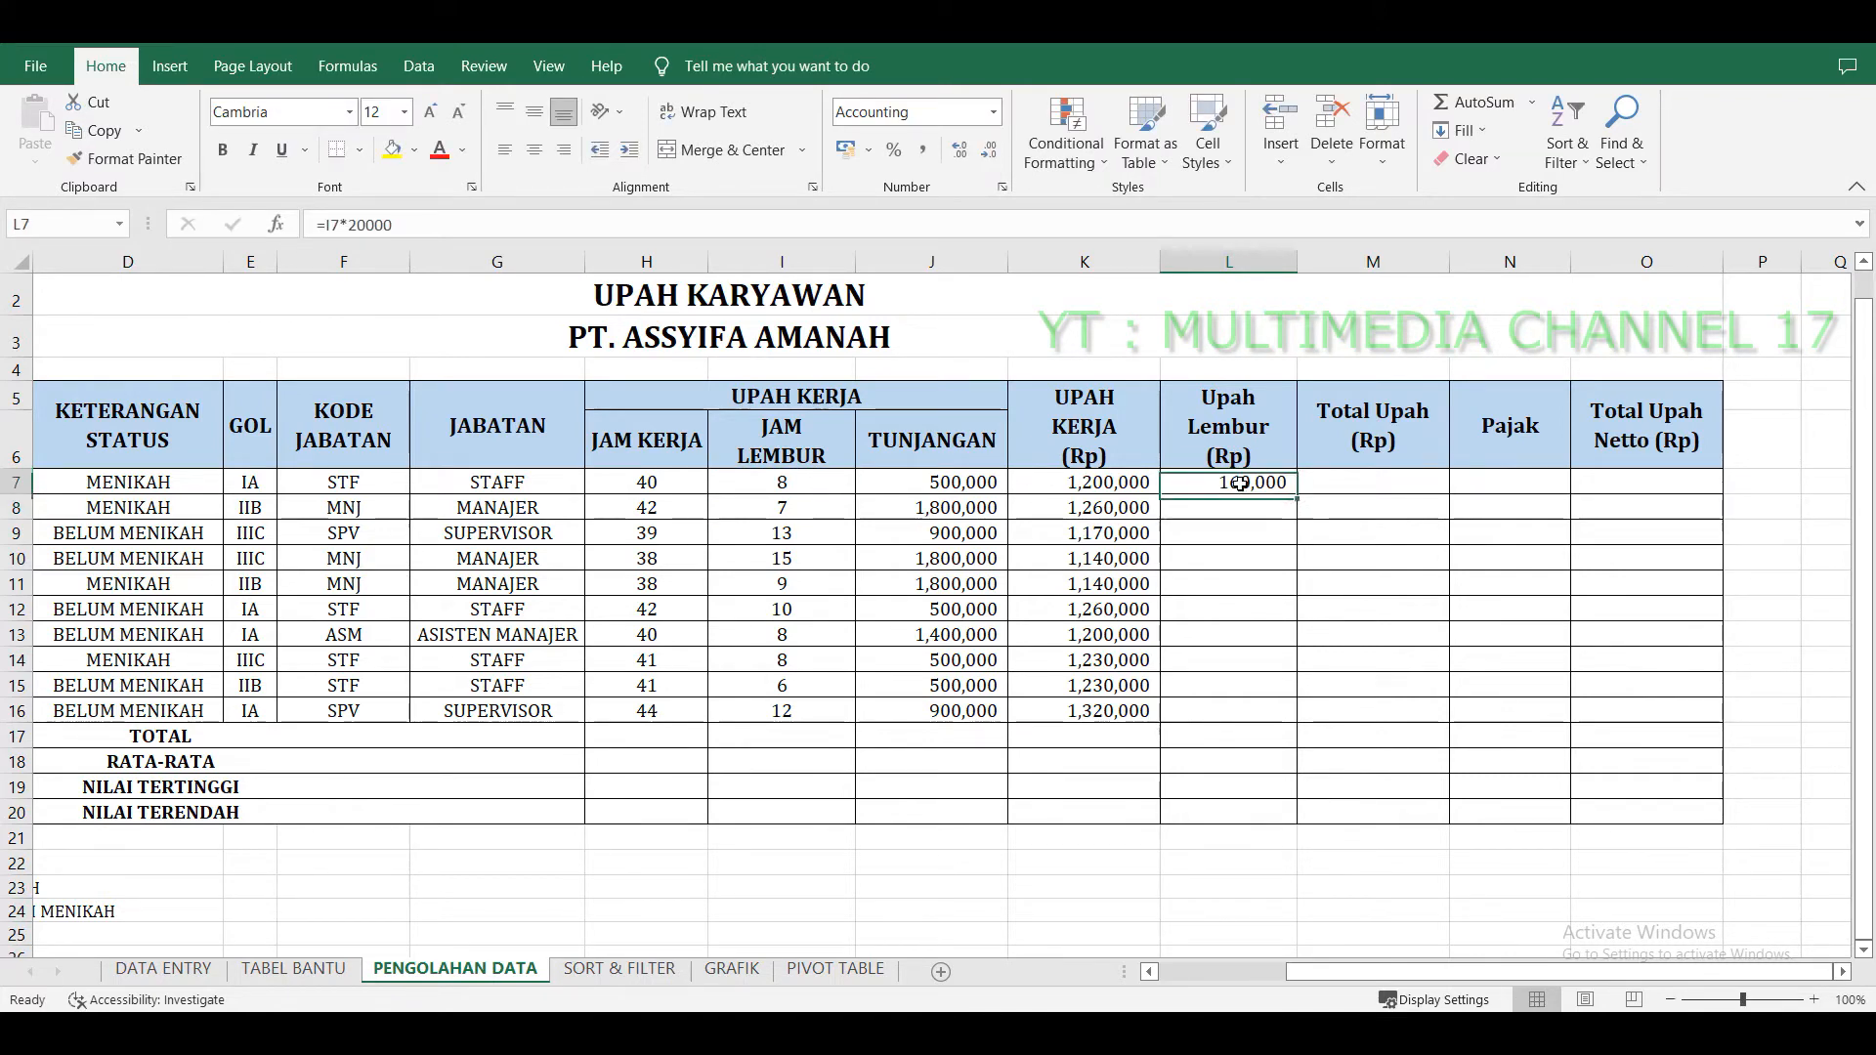
{"action": "left_click_drag", "start_coordinate": [1303, 496], "coordinate": [1295, 728]}
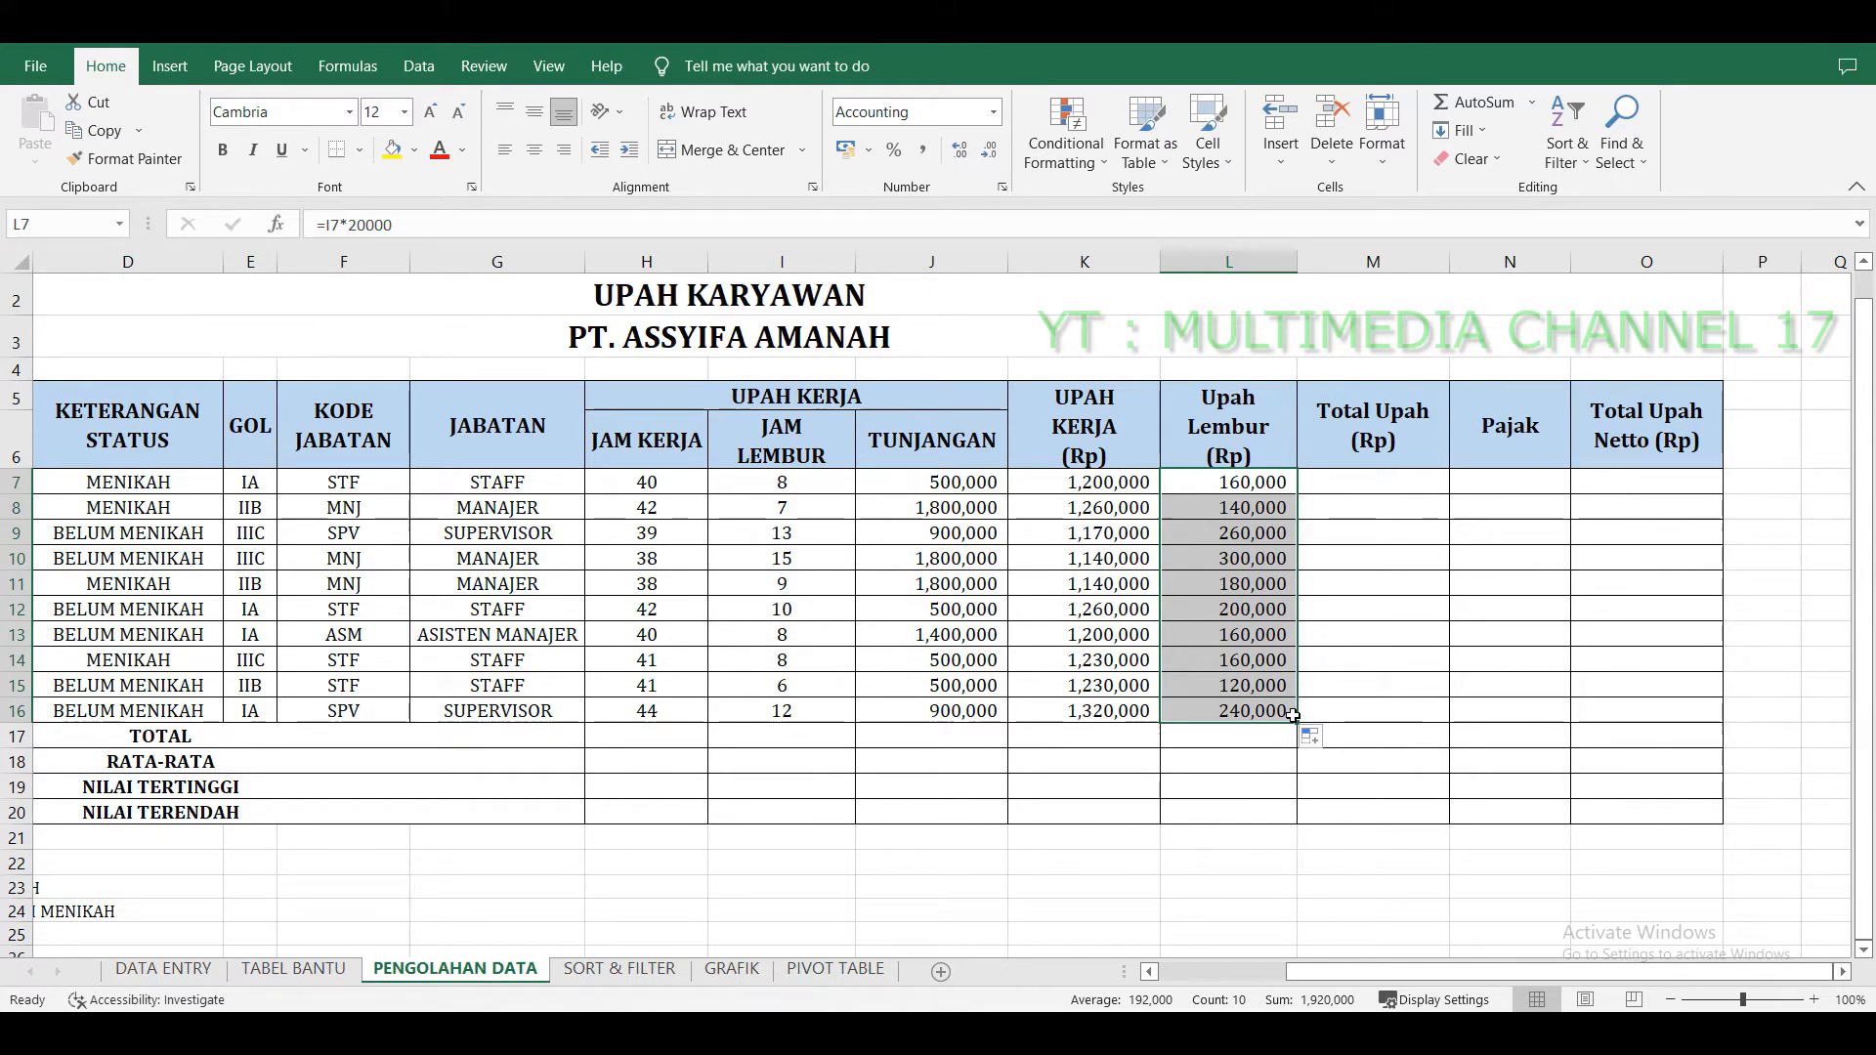
Enter =J7+K7+L7 in the first Total Upah cell, M7.
{"action": "left_click", "coordinate": [1383, 485]}
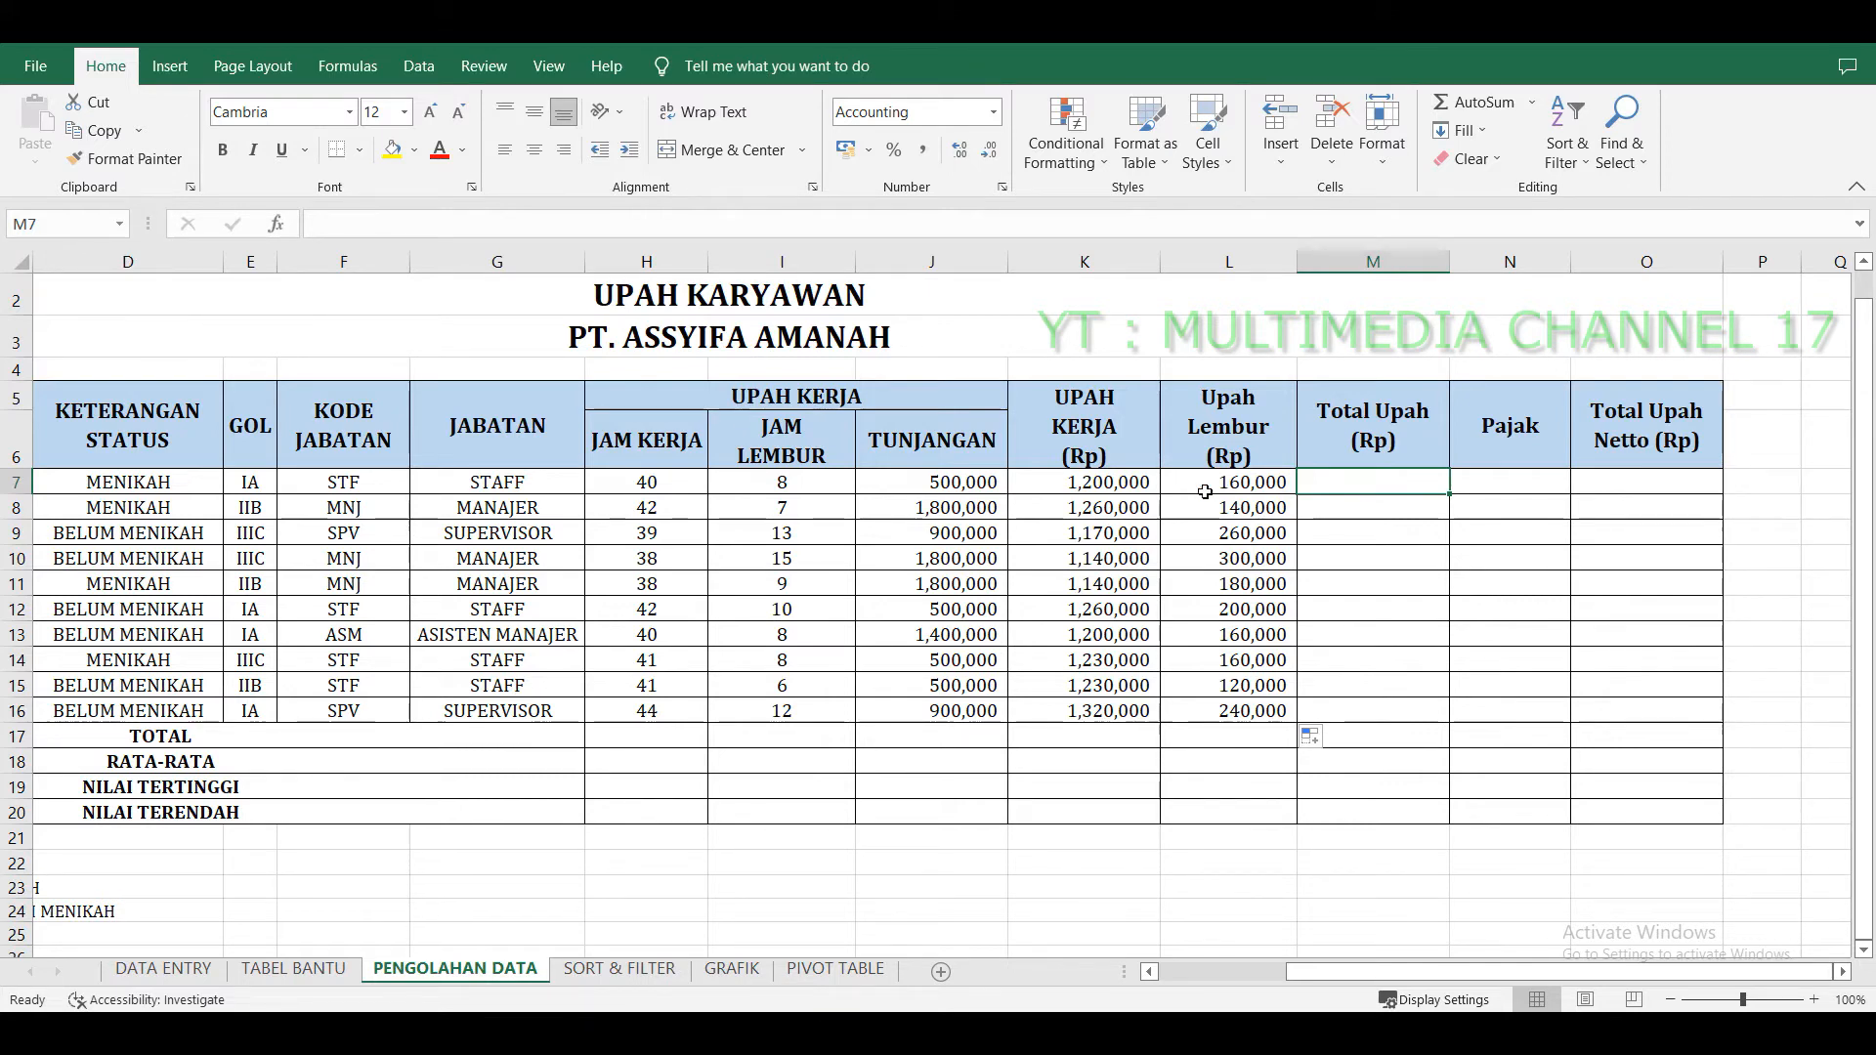
{"action": "left_click", "coordinate": [991, 485]}
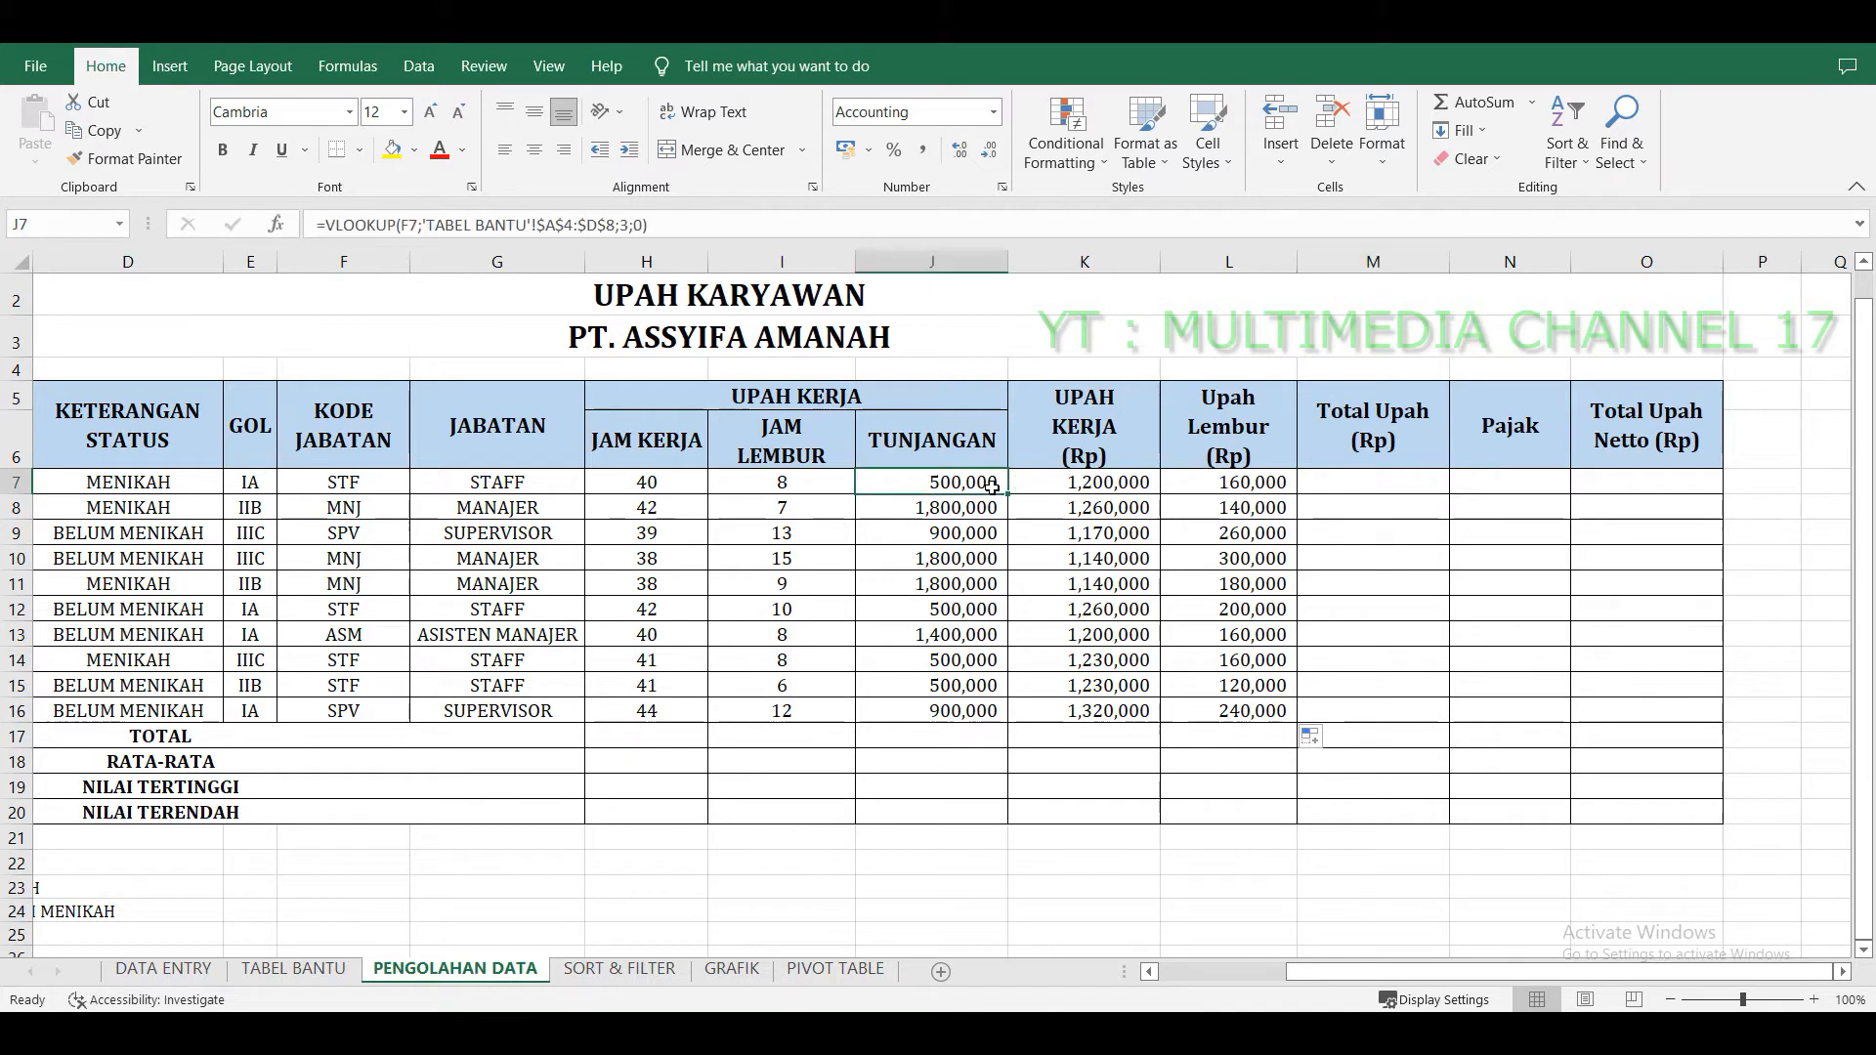
{"action": "left_click", "coordinate": [1105, 485]}
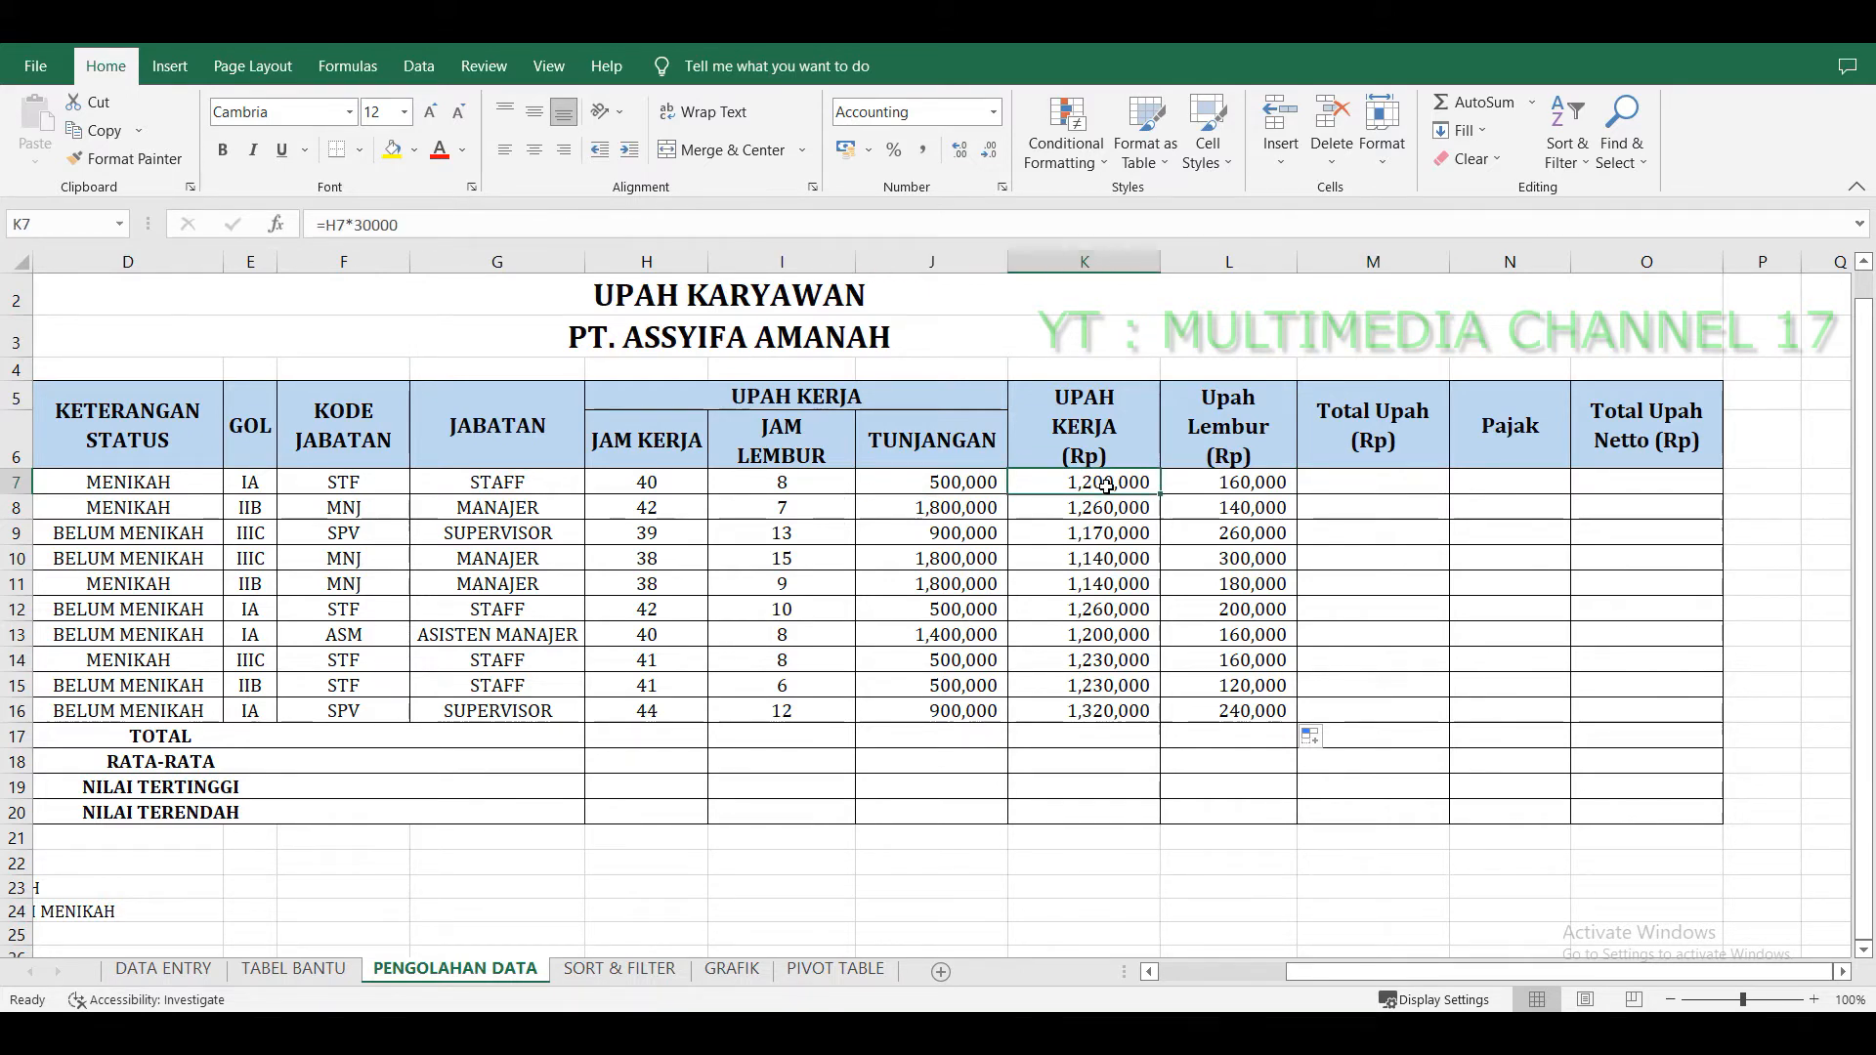
{"action": "left_click", "coordinate": [1259, 488]}
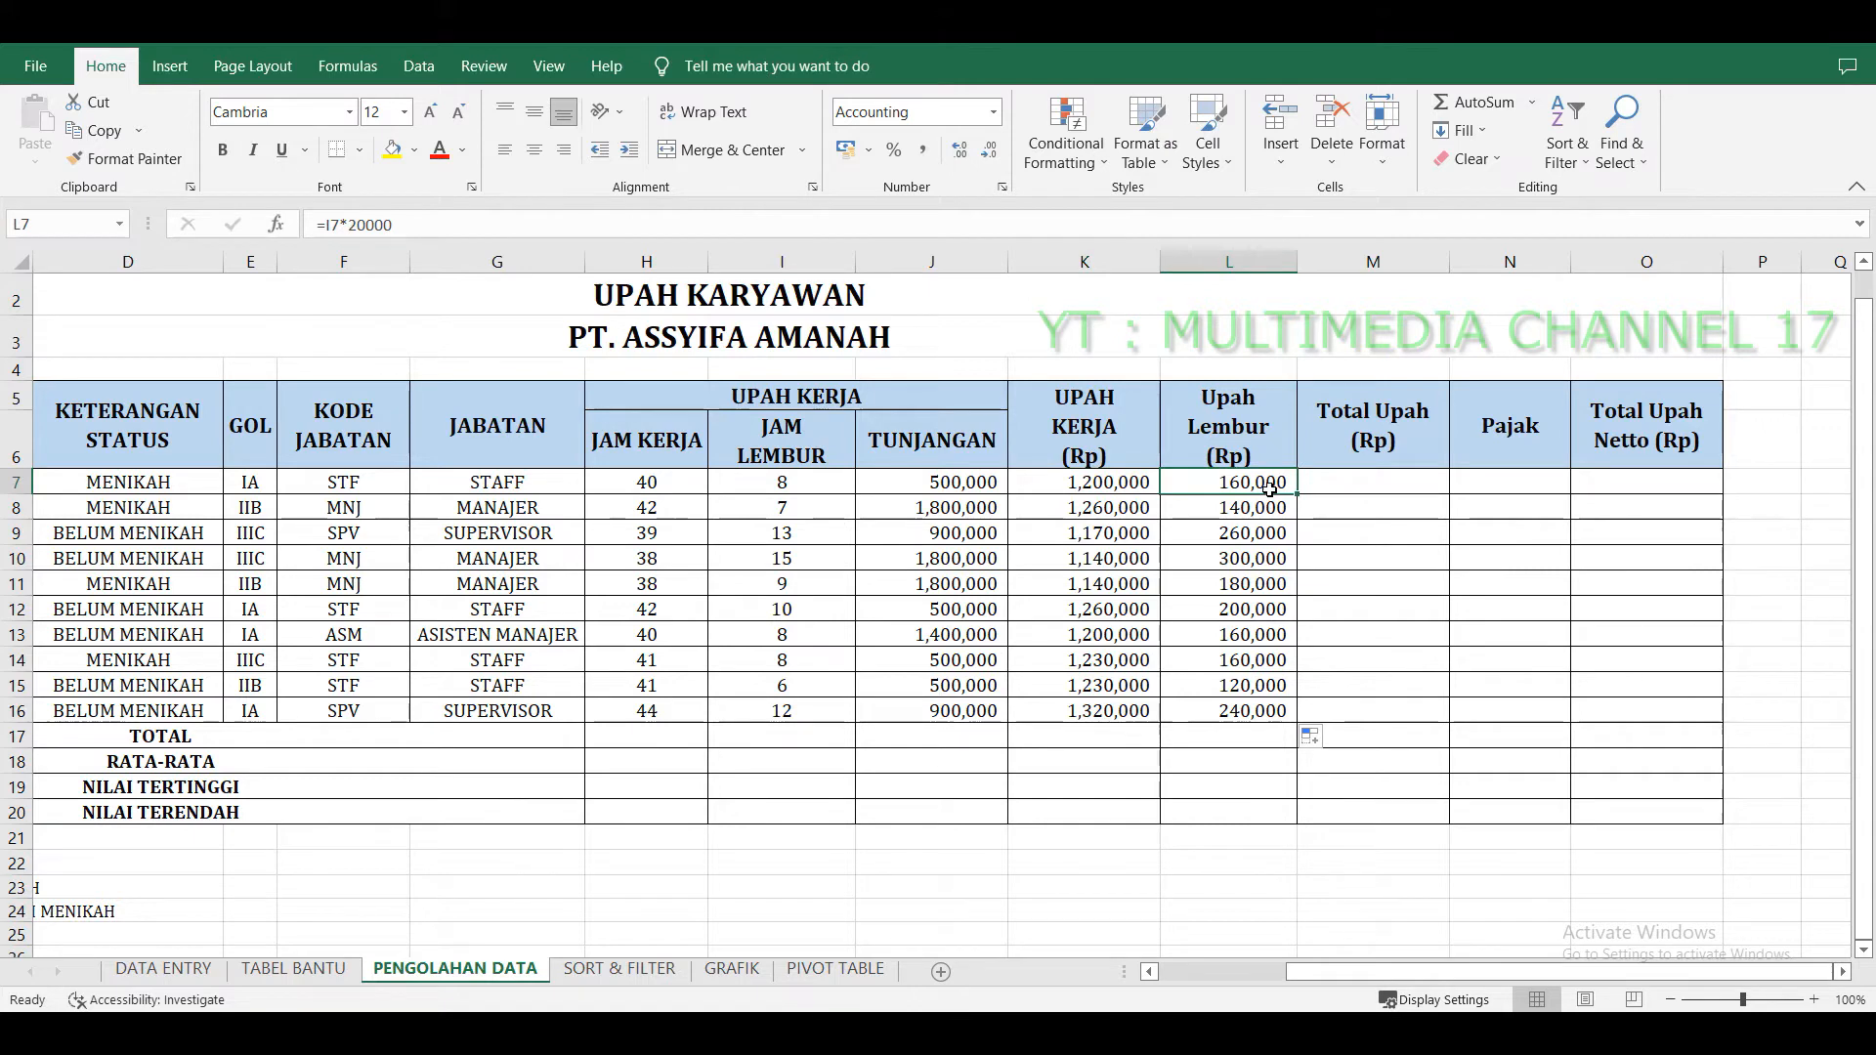
{"action": "left_click", "coordinate": [1352, 486]}
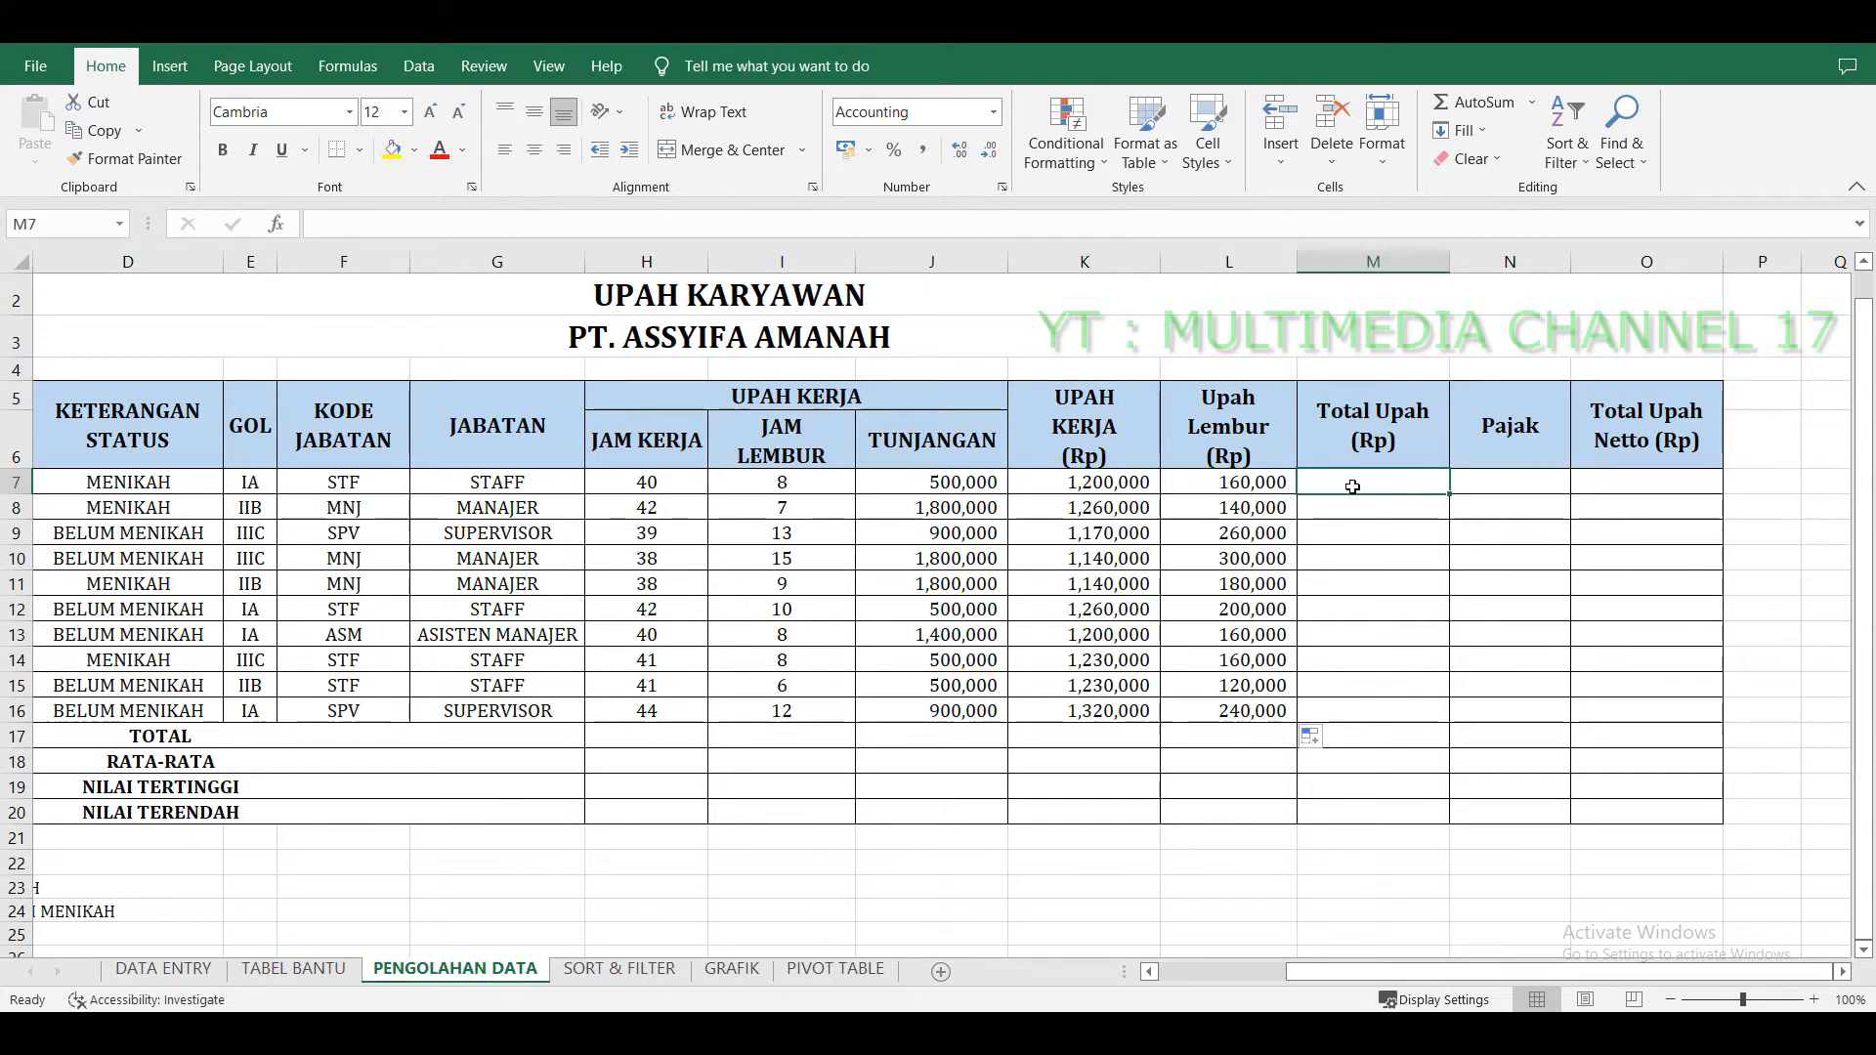
{"action": "type", "text": "="}
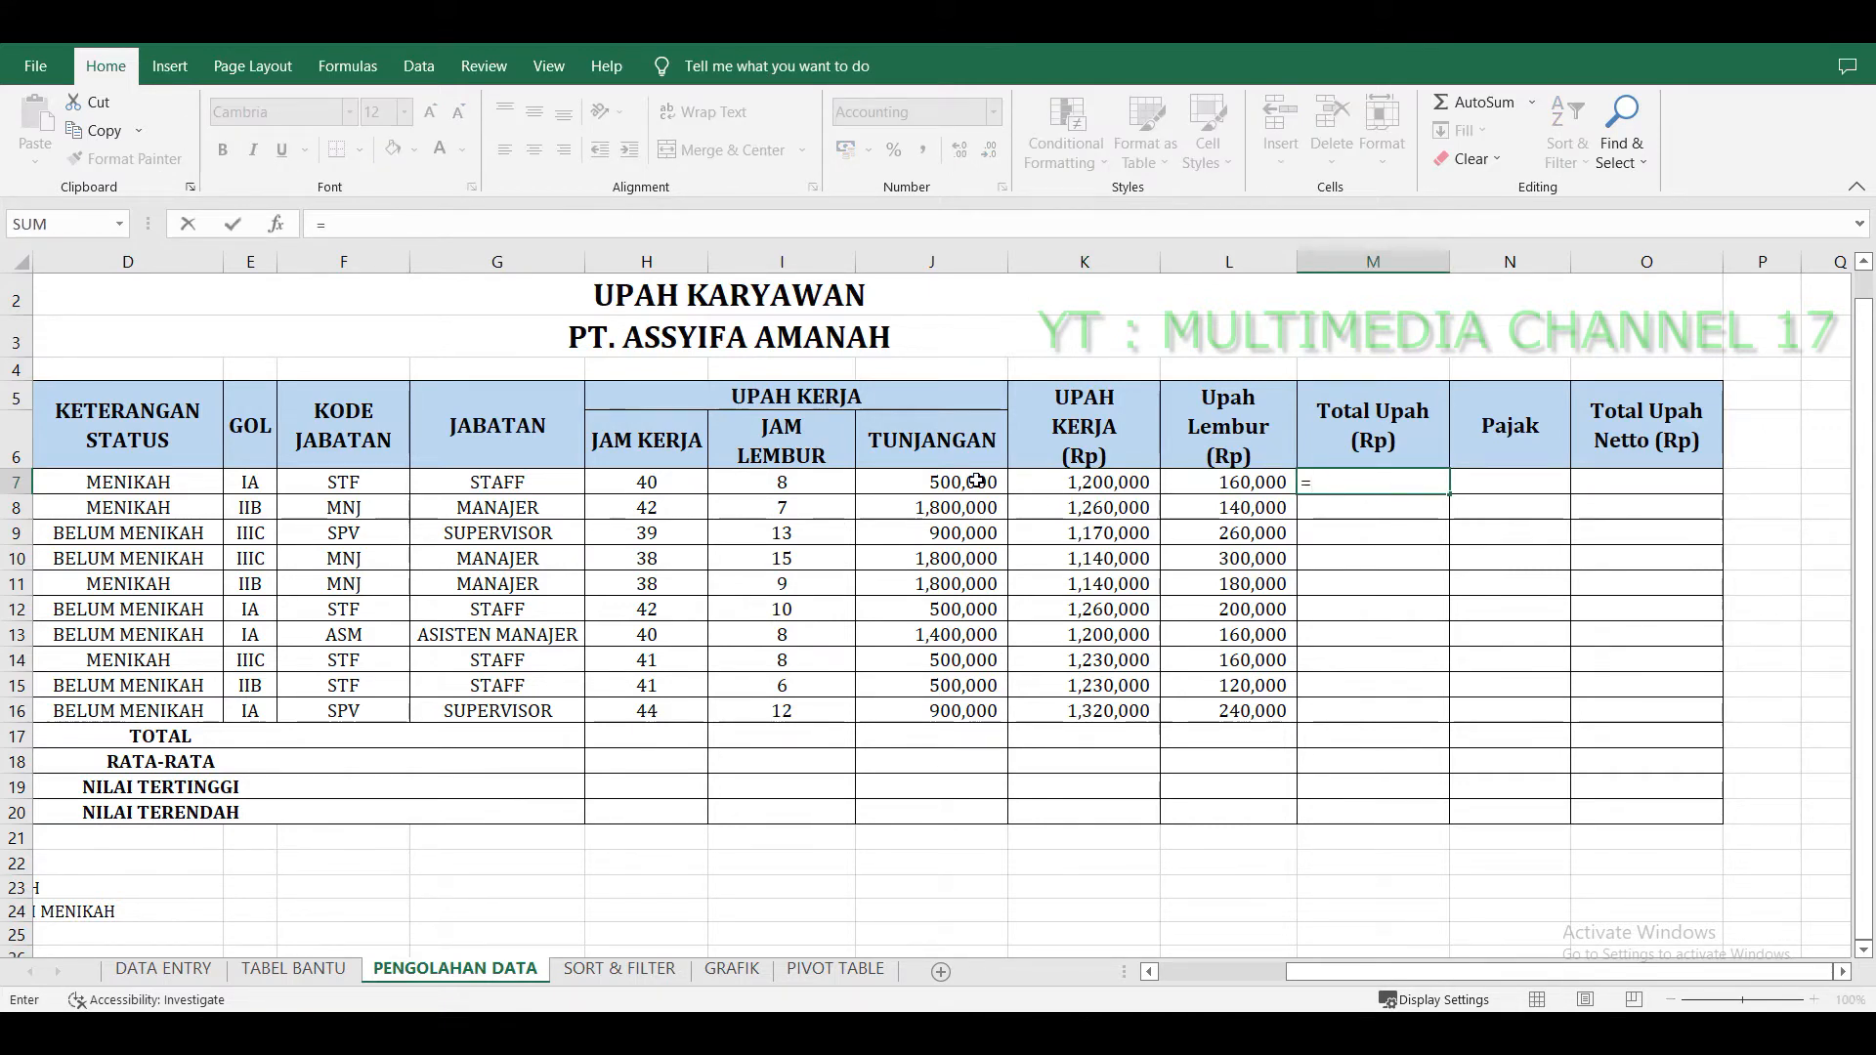
{"action": "left_click", "coordinate": [977, 480]}
{"action": "type", "text": "+"}
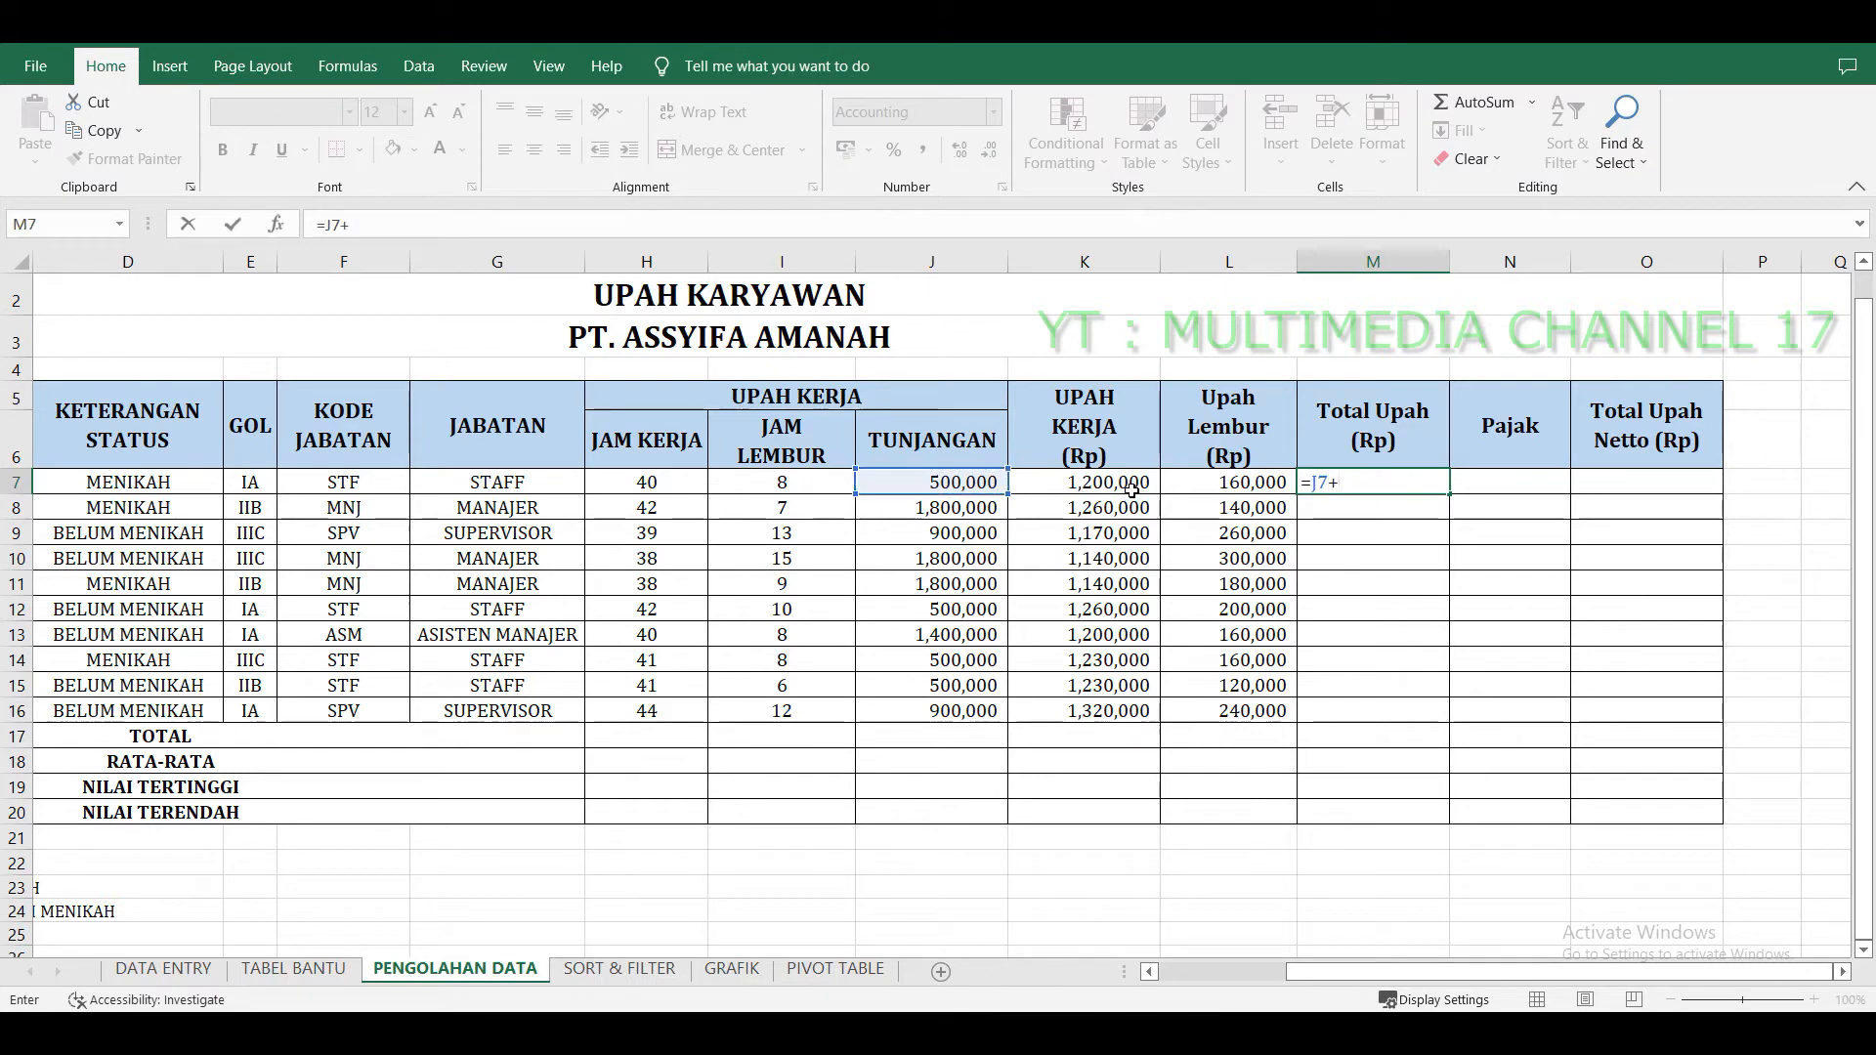
{"action": "left_click", "coordinate": [1131, 489]}
{"action": "type", "text": "+"}
{"action": "left_click", "coordinate": [1260, 483]}
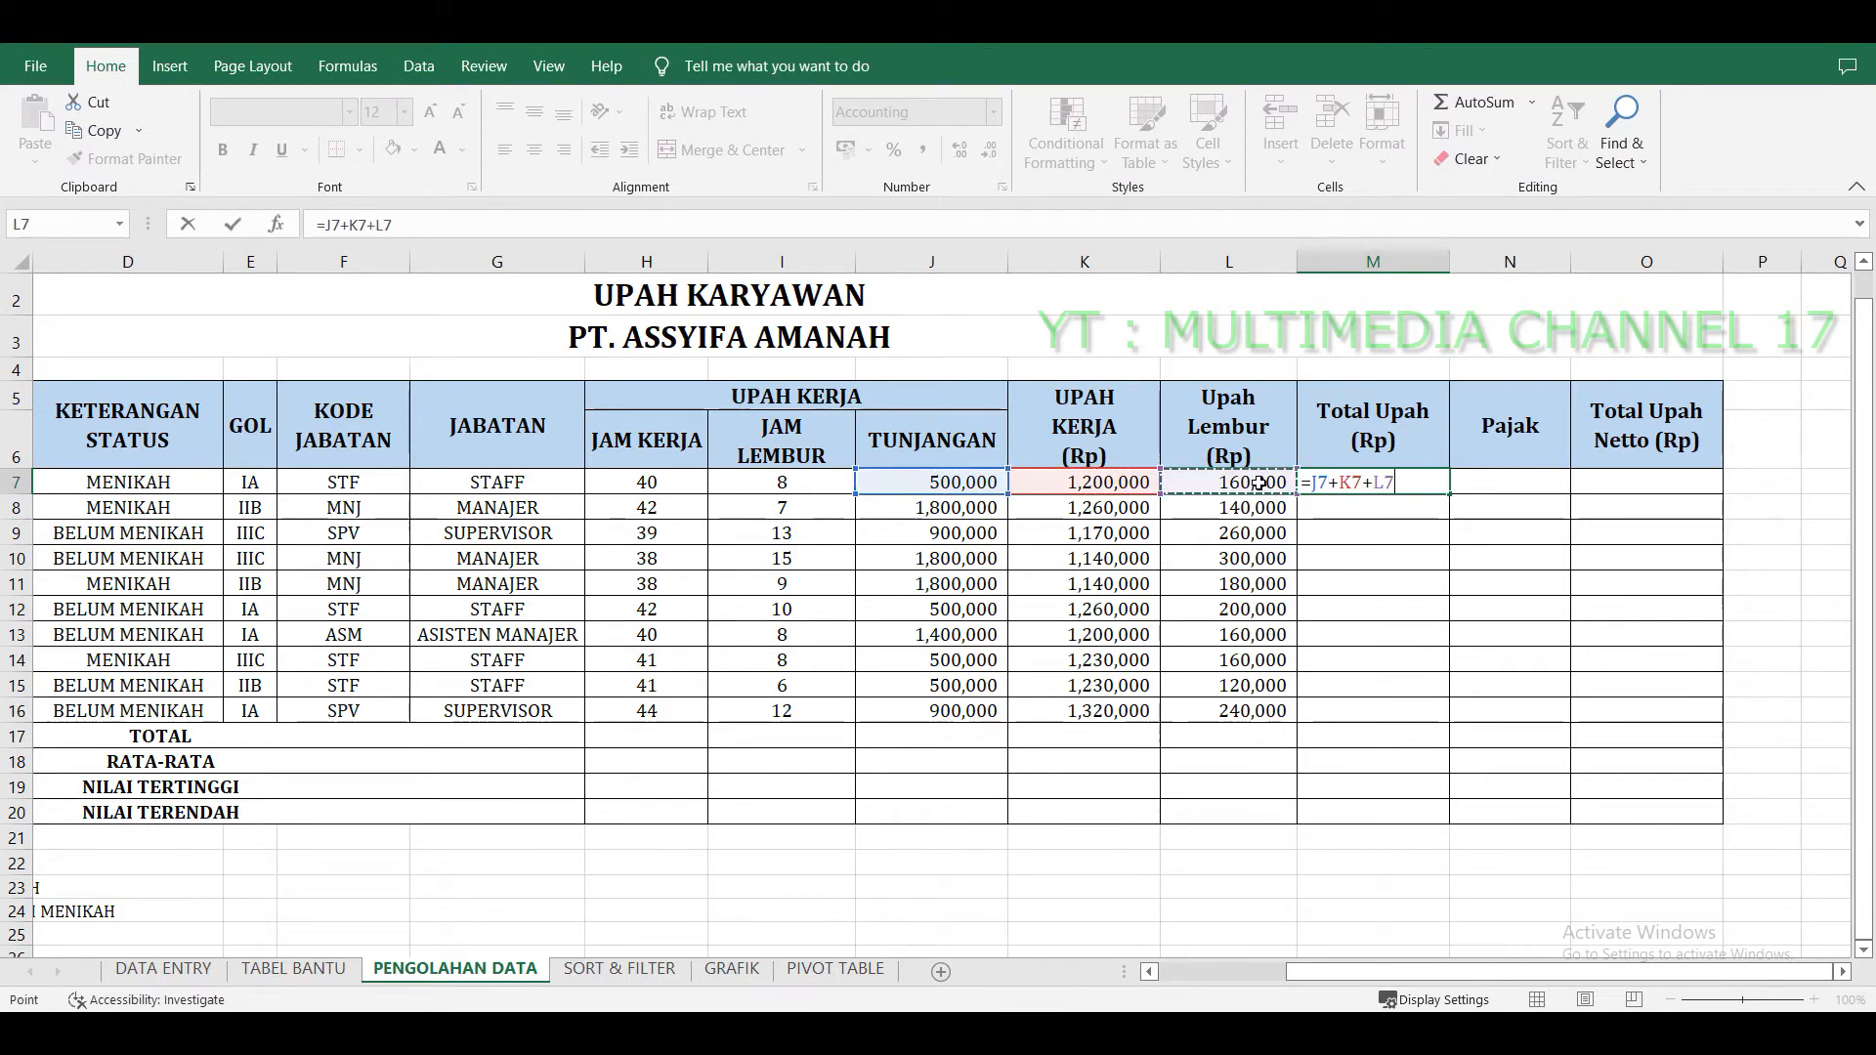
{"action": "key", "text": "Return"}
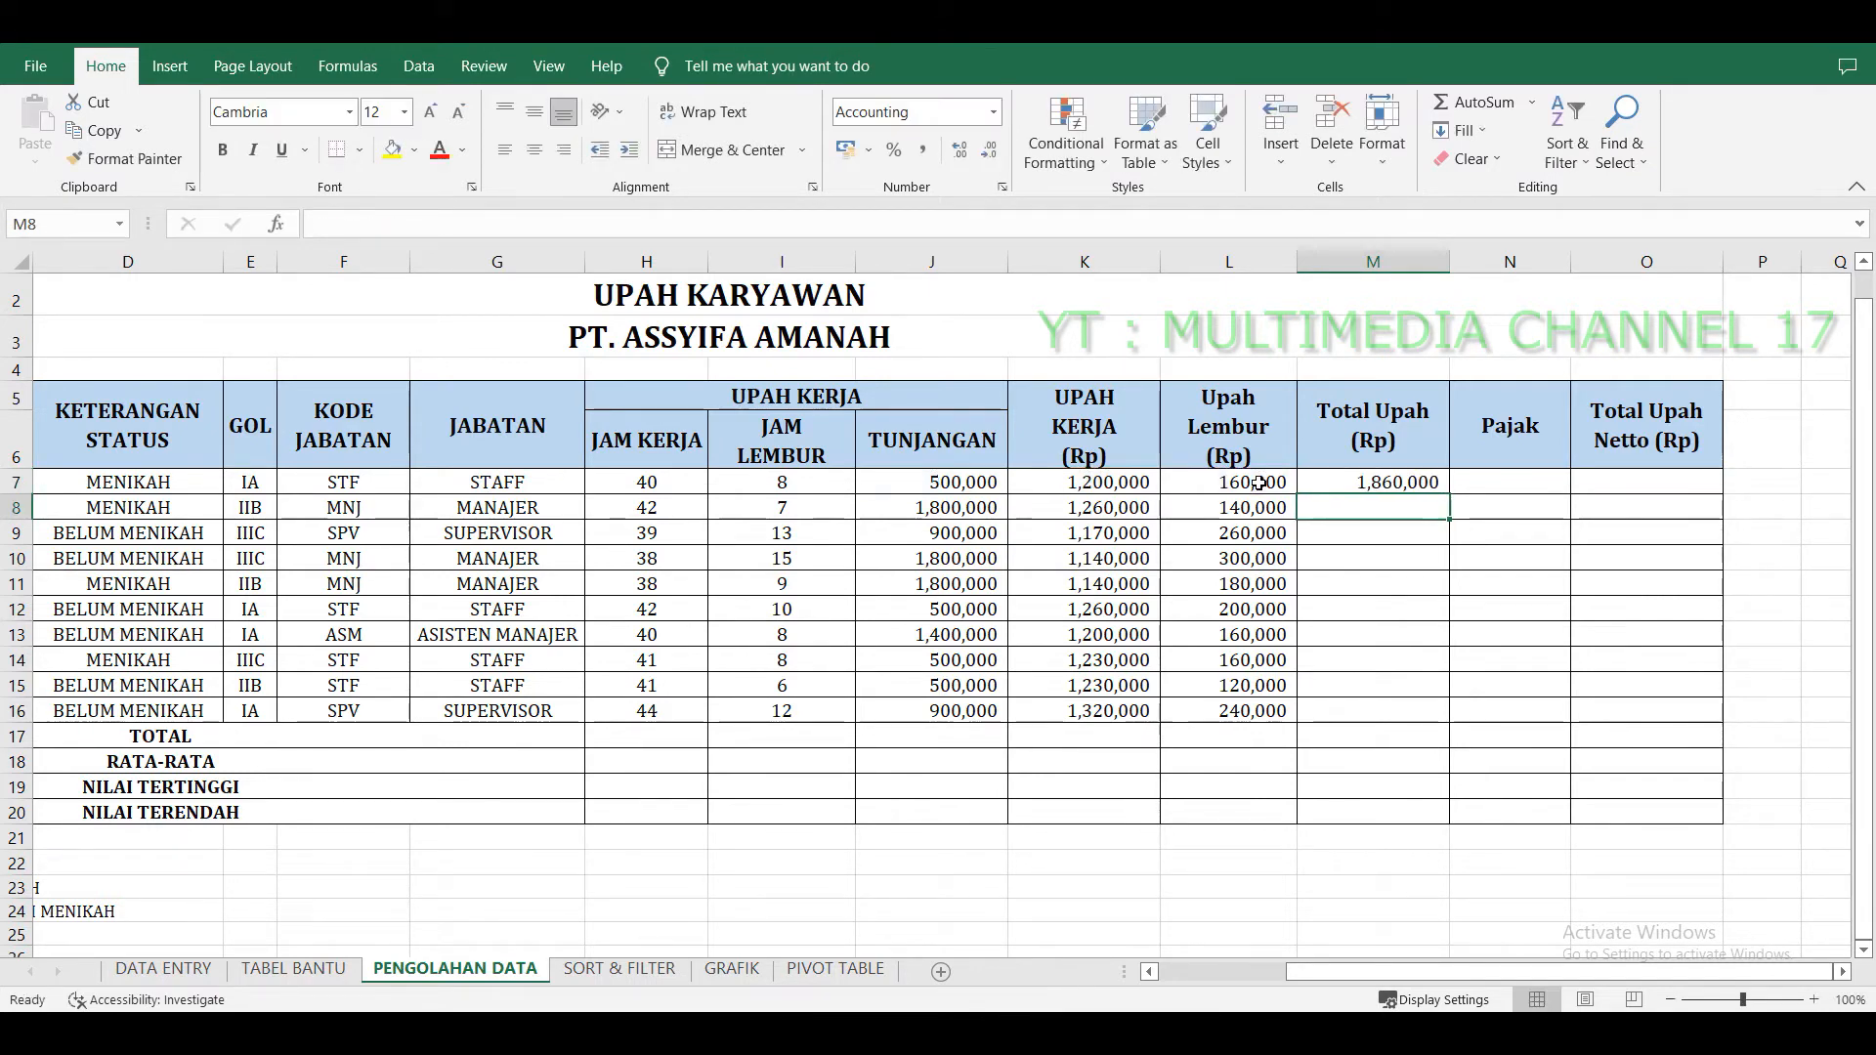
Replace the Total Upah formula in M7 with =SUM(J7:L7) and fill it down to M16.
{"action": "left_click", "coordinate": [1364, 479]}
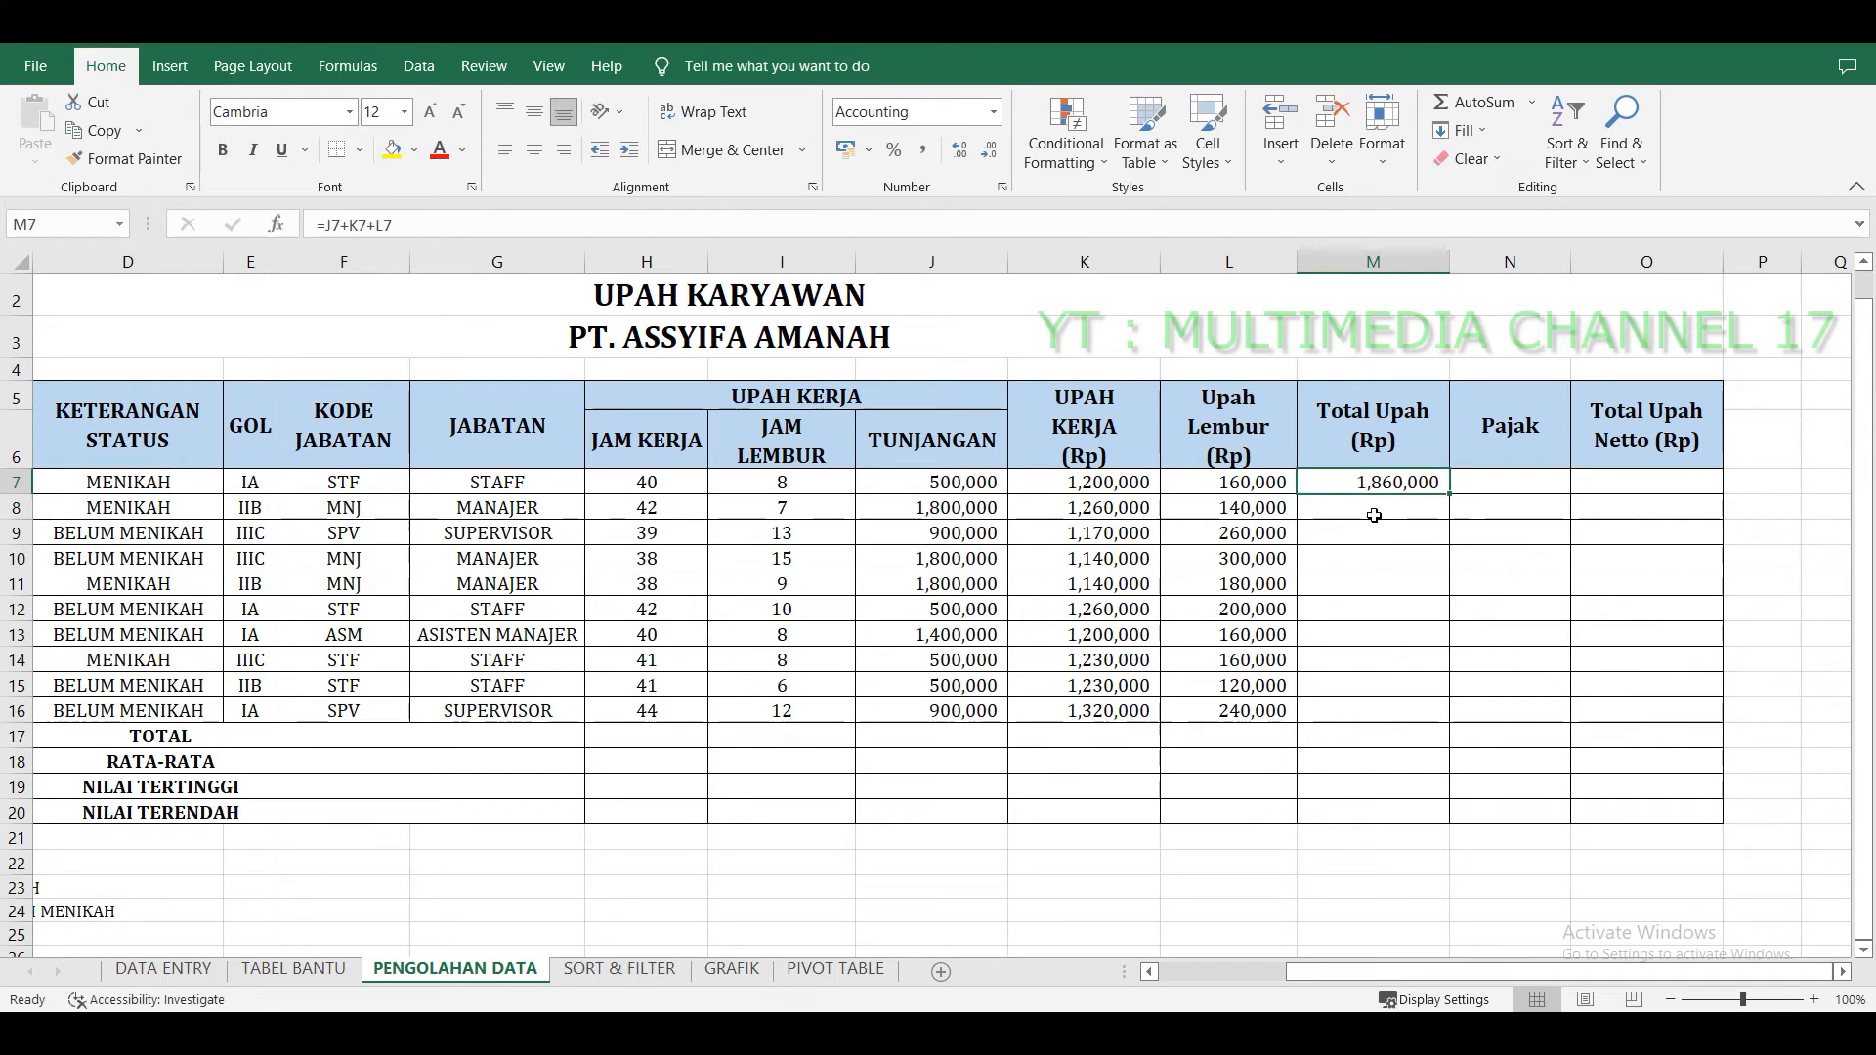
{"action": "type", "text": "=SUM"}
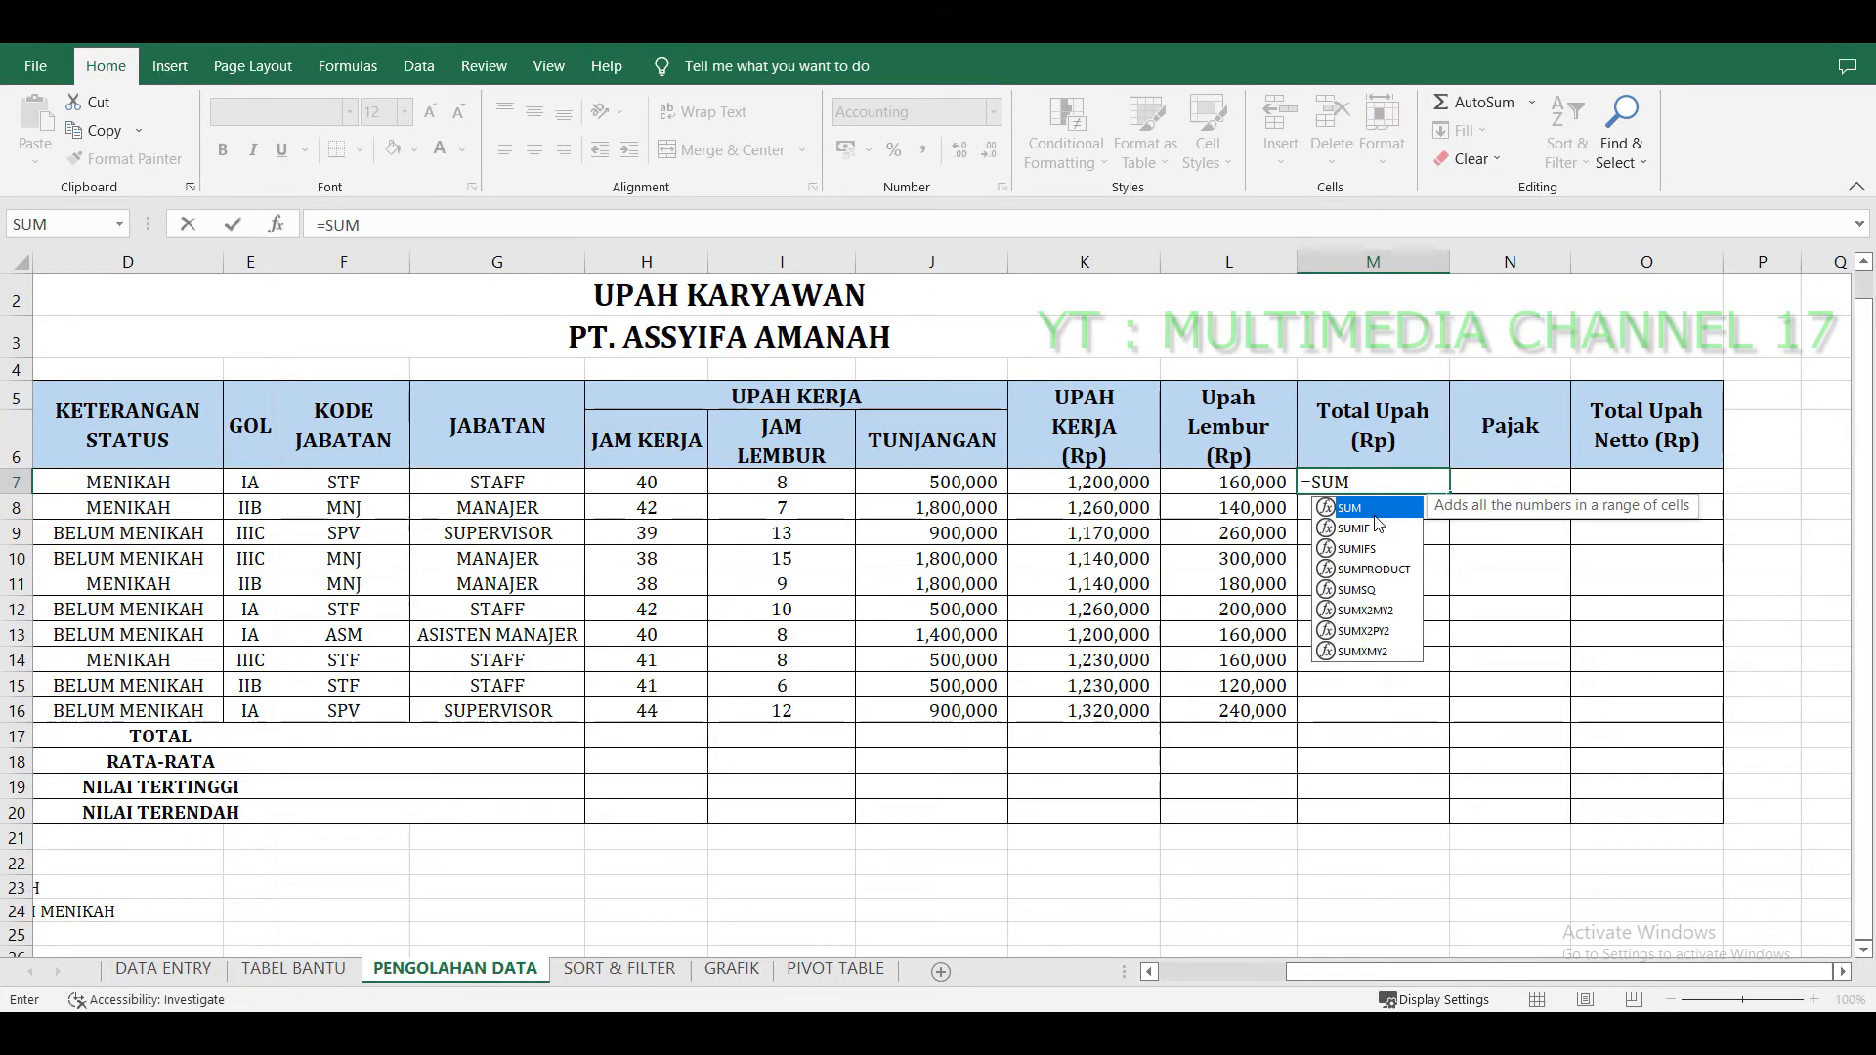
{"action": "type", "text": "Q"}
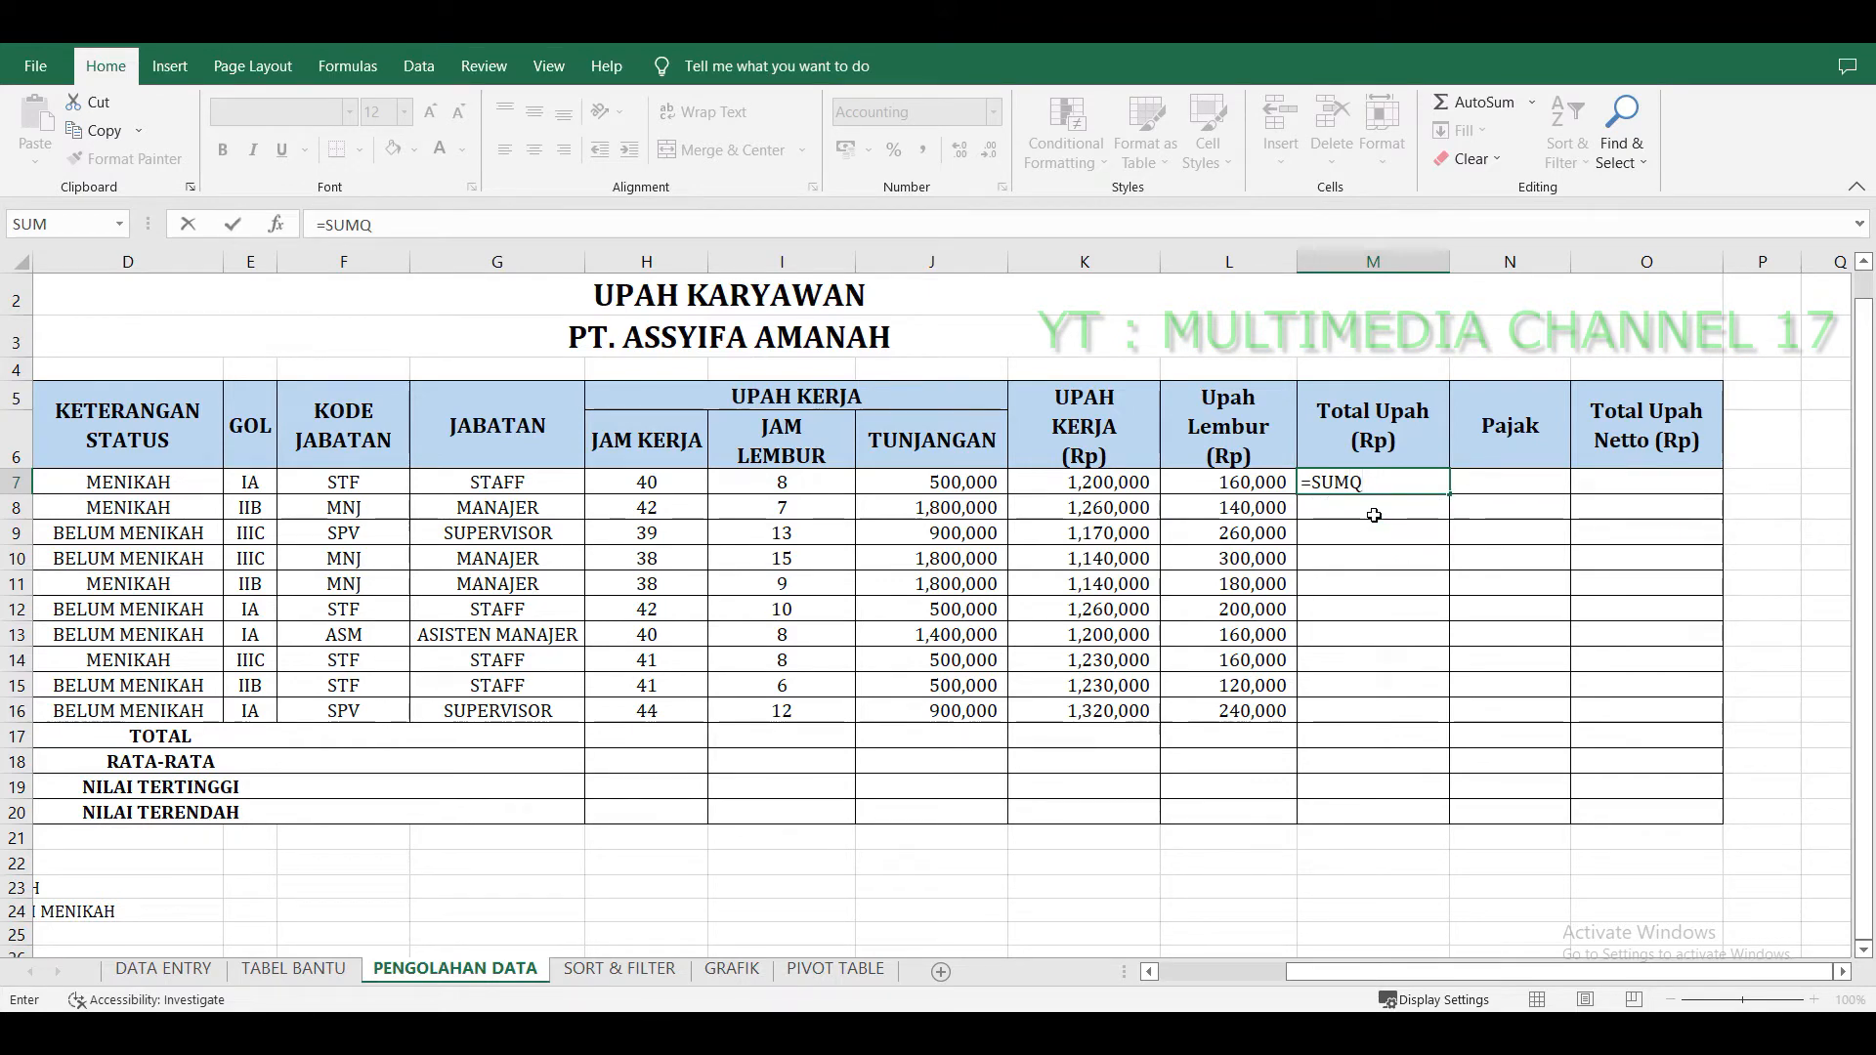
{"action": "key", "text": "BackSpace"}
{"action": "type", "text": "("}
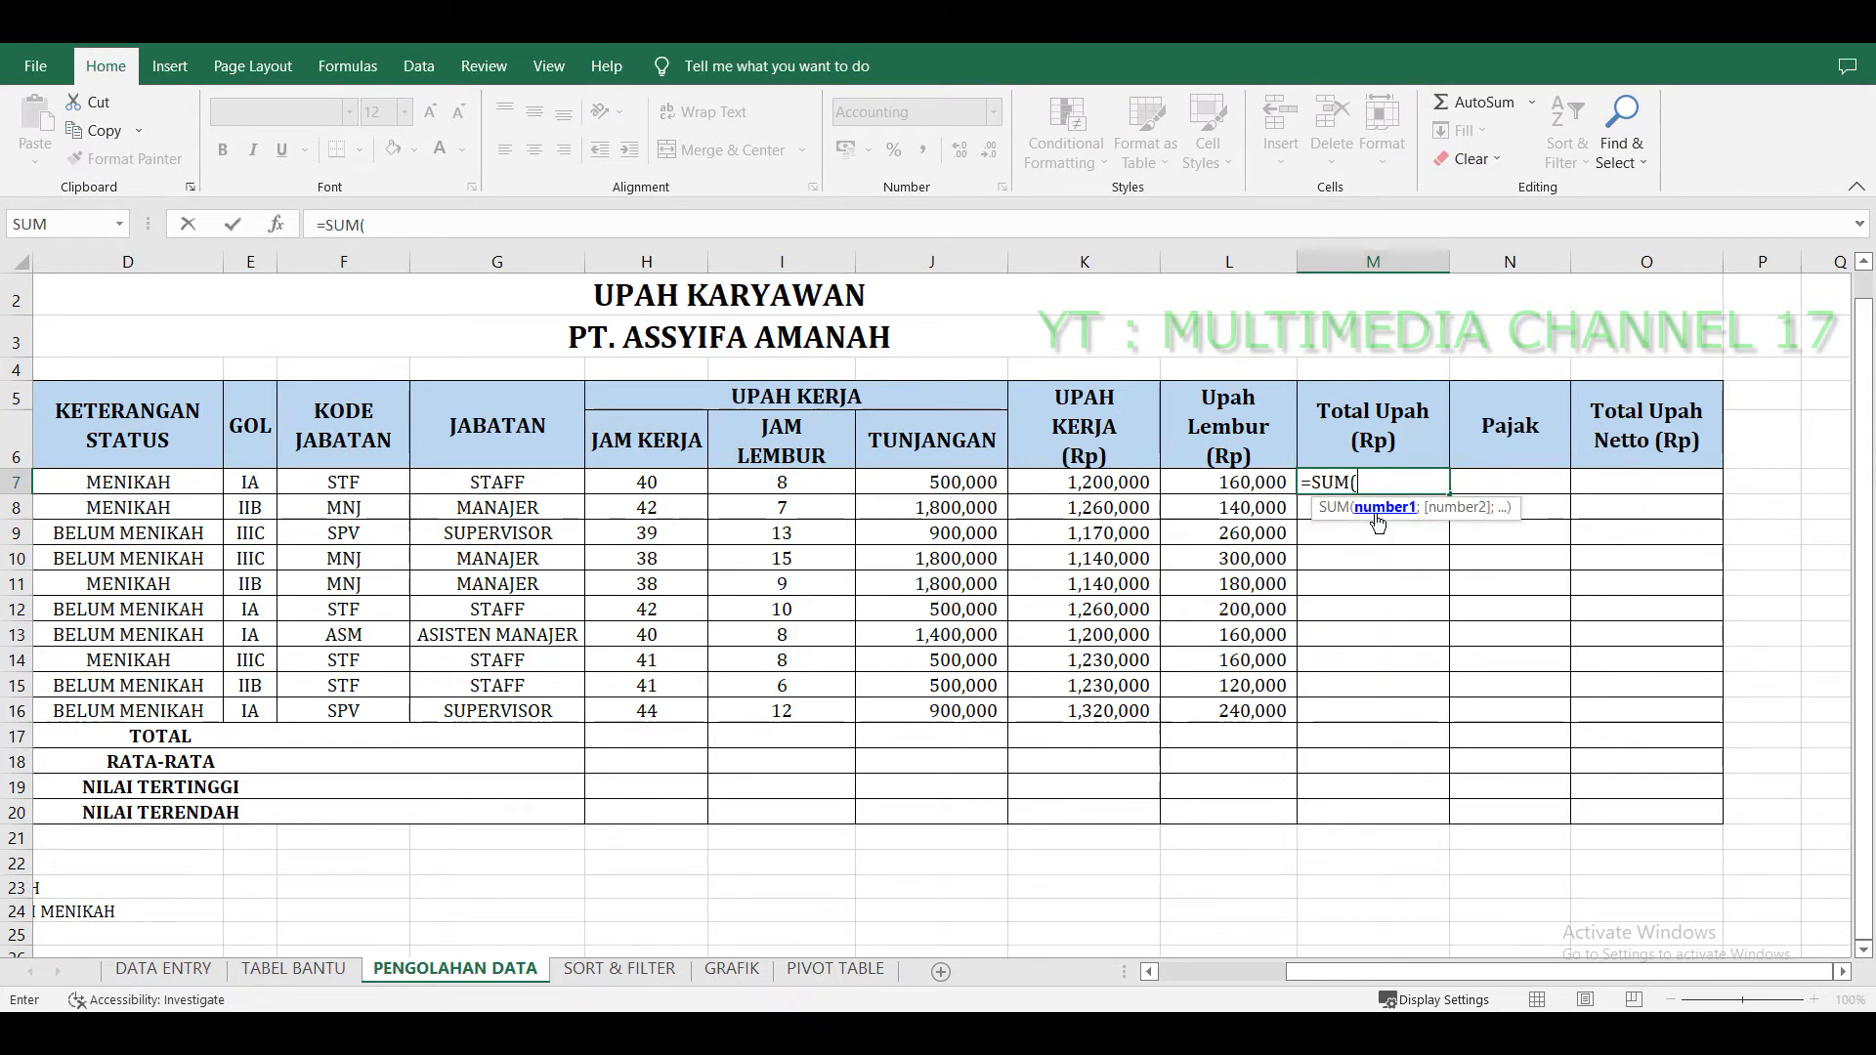
{"action": "left_click", "coordinate": [974, 481]}
{"action": "left_click_drag", "start_coordinate": [988, 480], "coordinate": [1209, 480]}
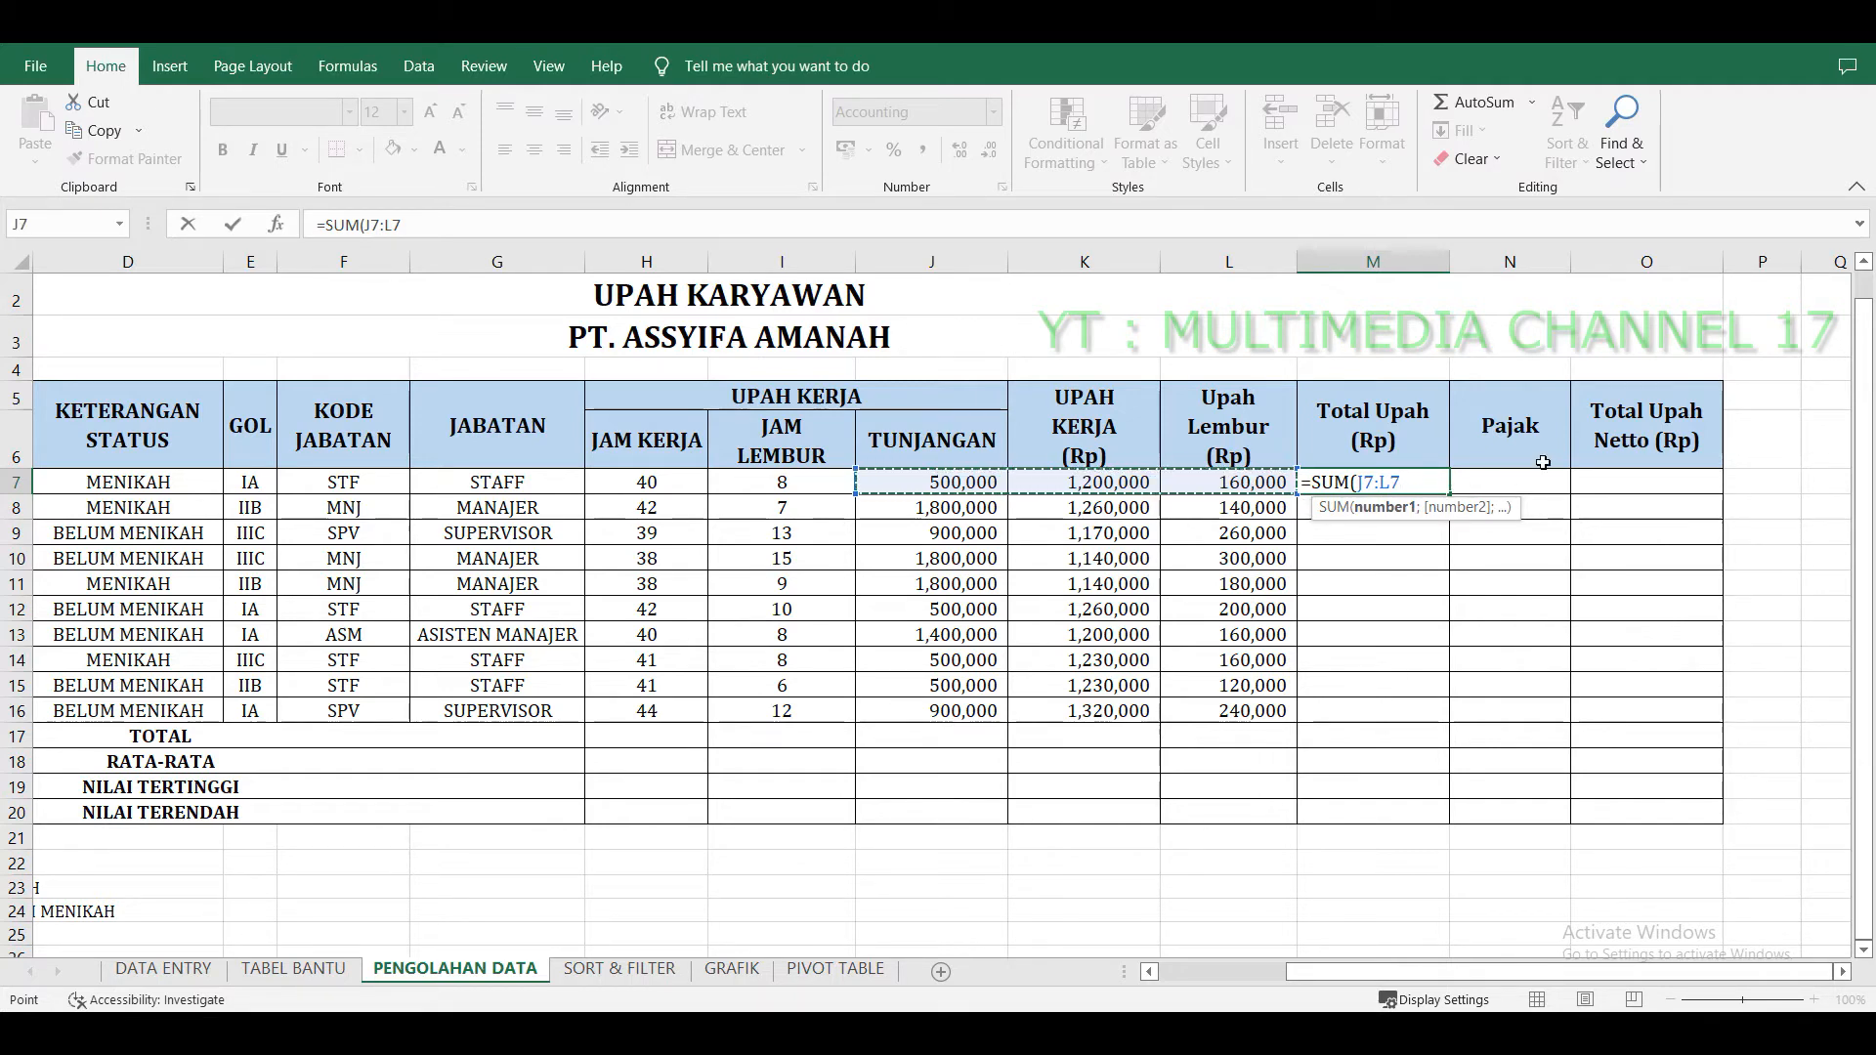
{"action": "type", "text": ")"}
{"action": "key", "text": "ctrl+Return"}
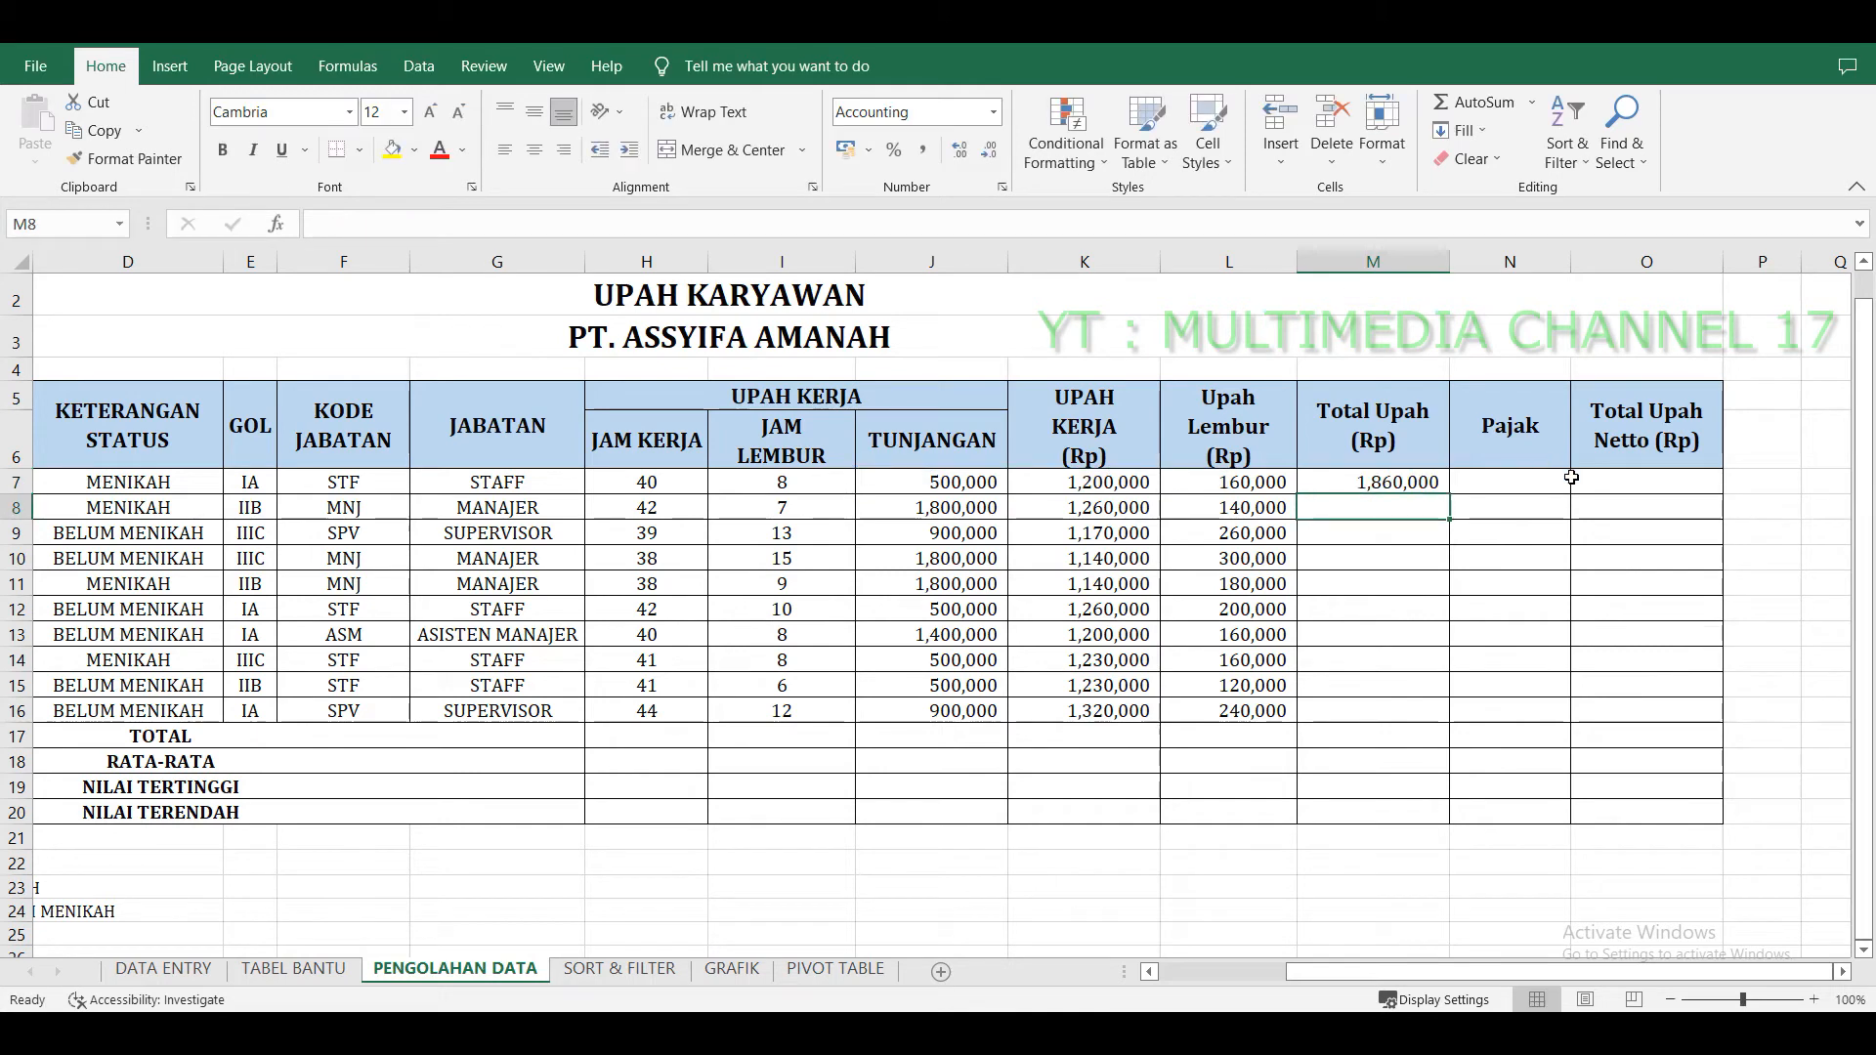
{"action": "left_click_drag", "start_coordinate": [1447, 491], "coordinate": [1465, 735]}
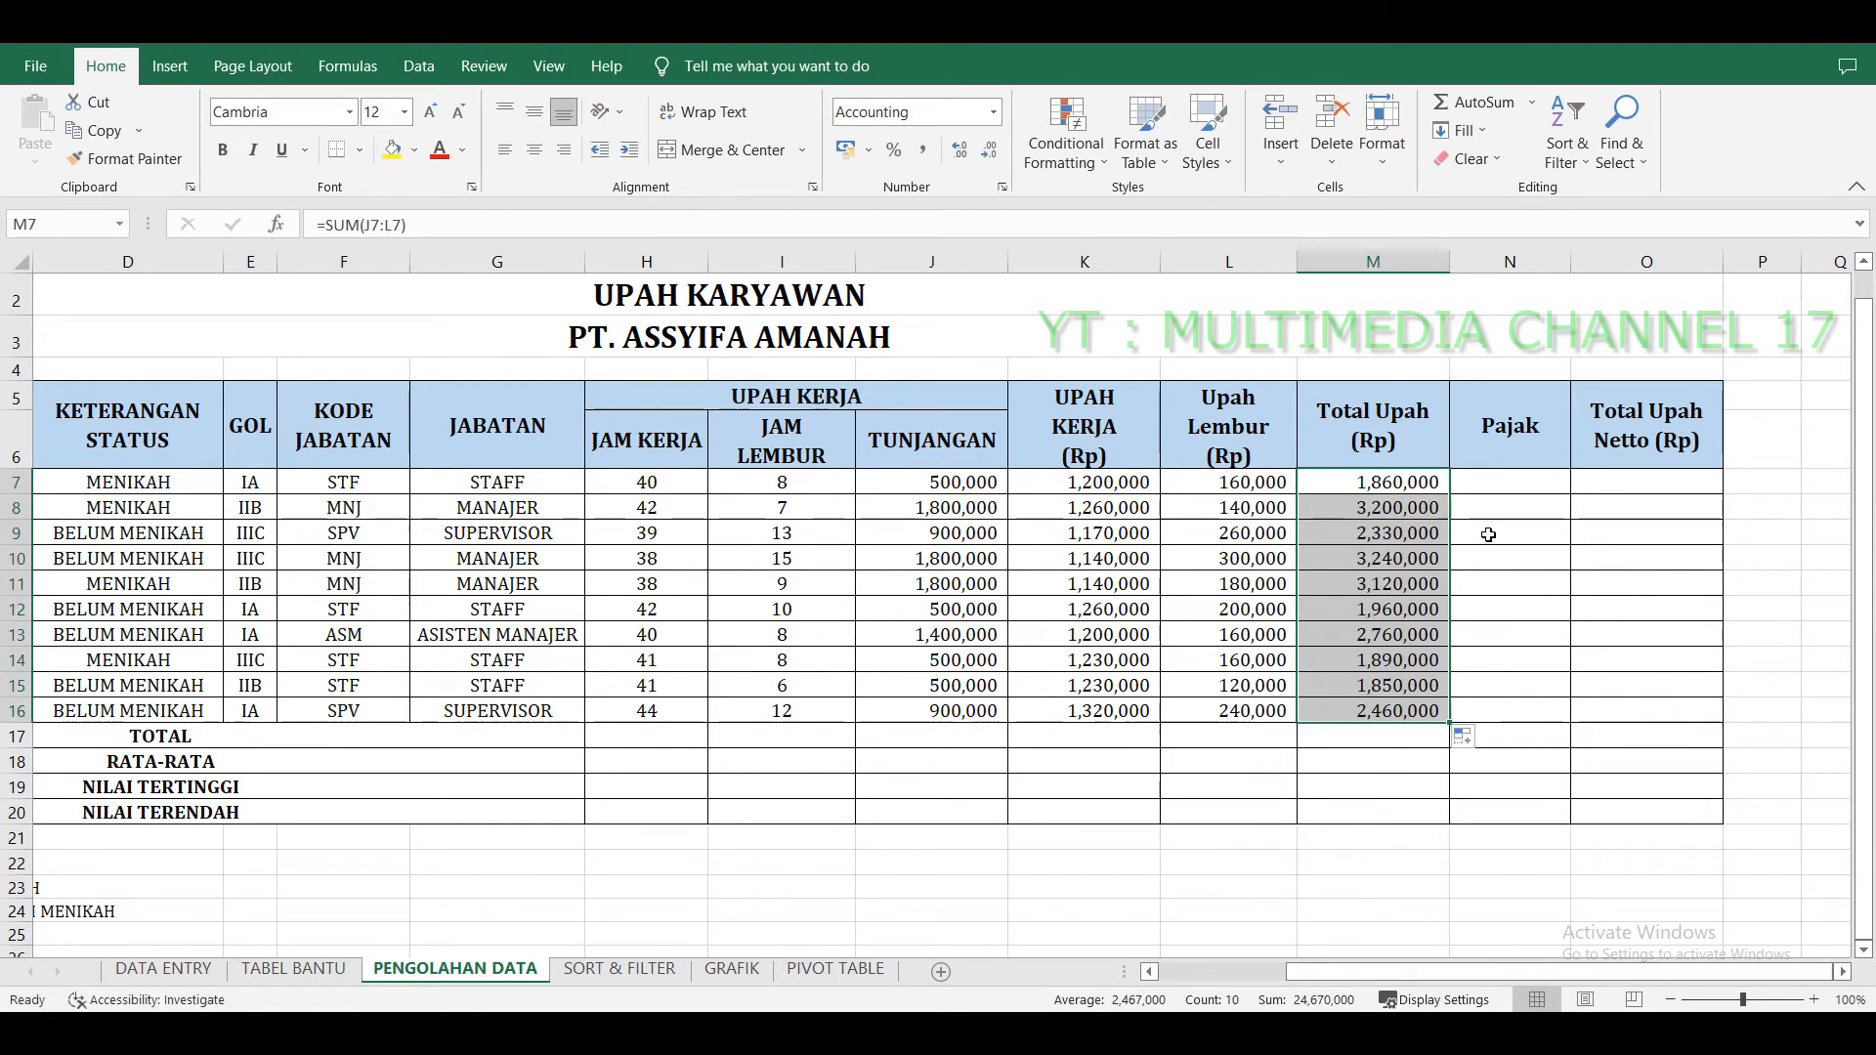
Review the GOL and PAJAK rates table on the TABEL BANTU sheet before filling the Pajak column.
{"action": "left_click", "coordinate": [1594, 488]}
{"action": "left_click", "coordinate": [1545, 481]}
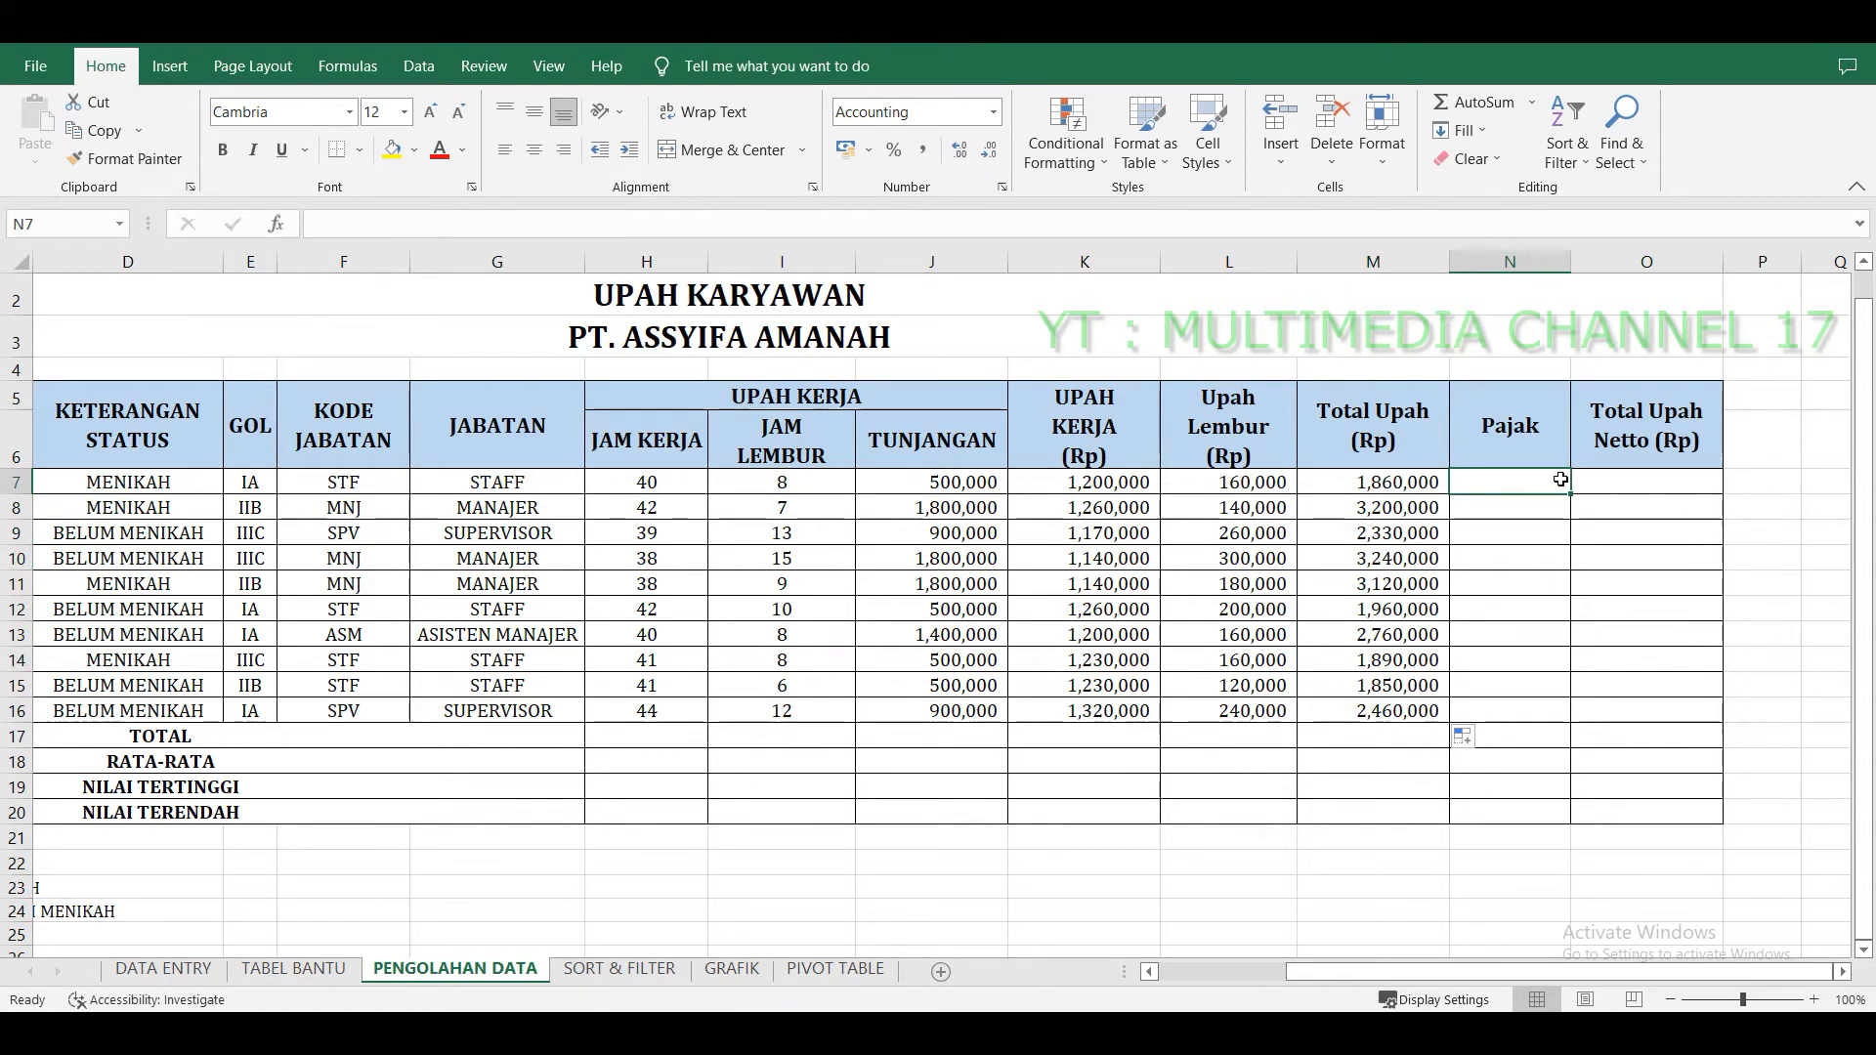
{"action": "left_click", "coordinate": [293, 968]}
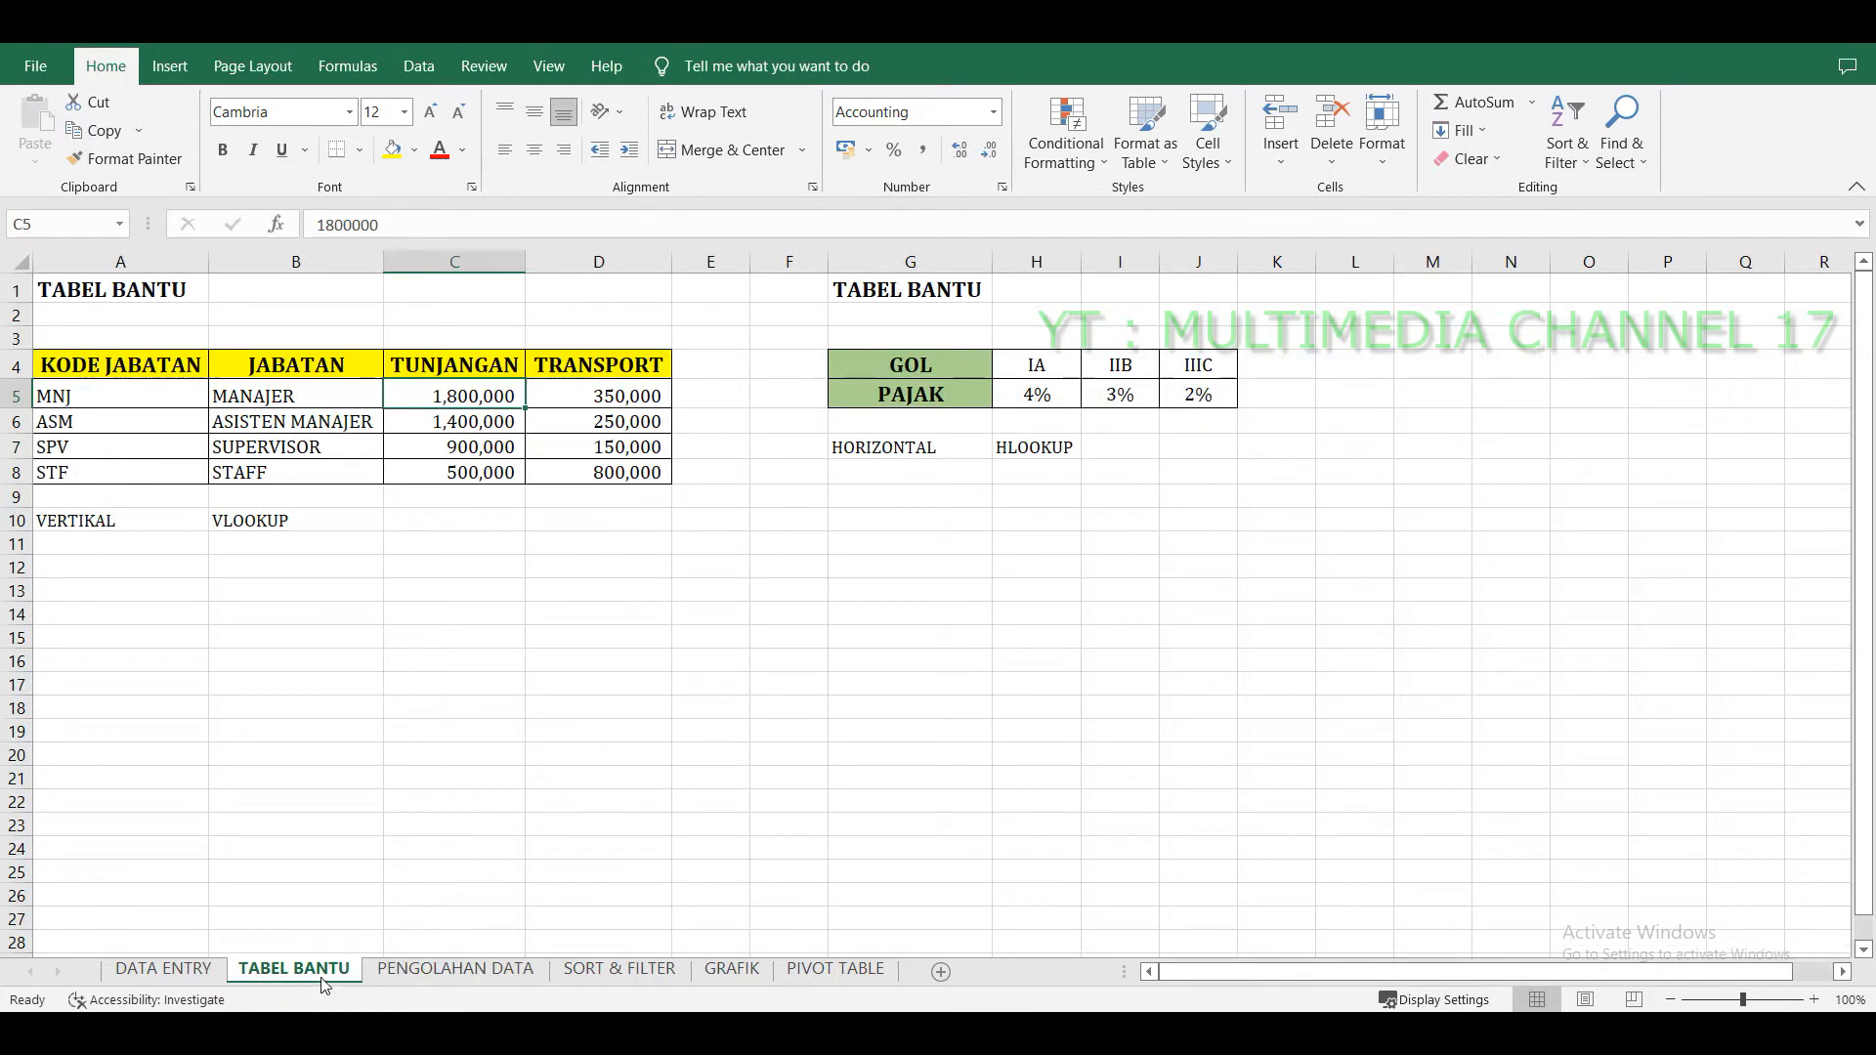
{"action": "left_click", "coordinate": [1051, 623]}
{"action": "left_click", "coordinate": [963, 393]}
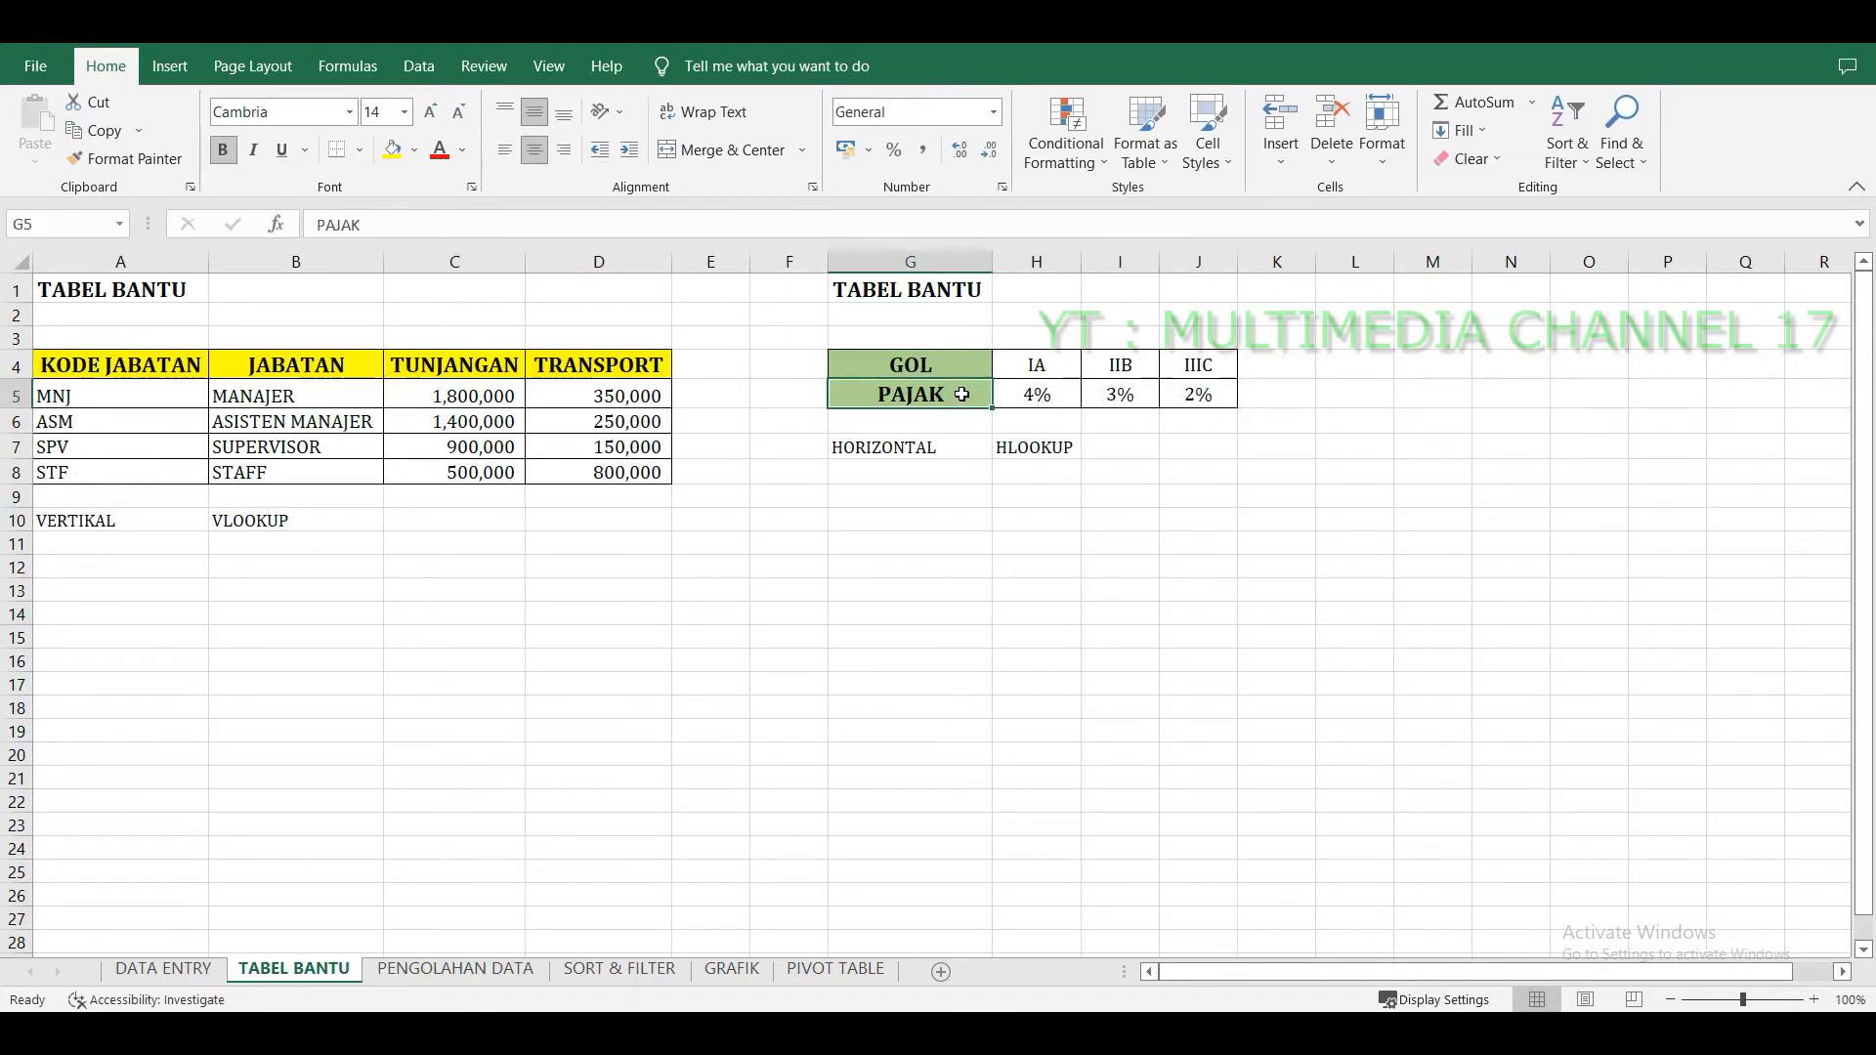
{"action": "left_click", "coordinate": [958, 447]}
{"action": "left_click", "coordinate": [1044, 446]}
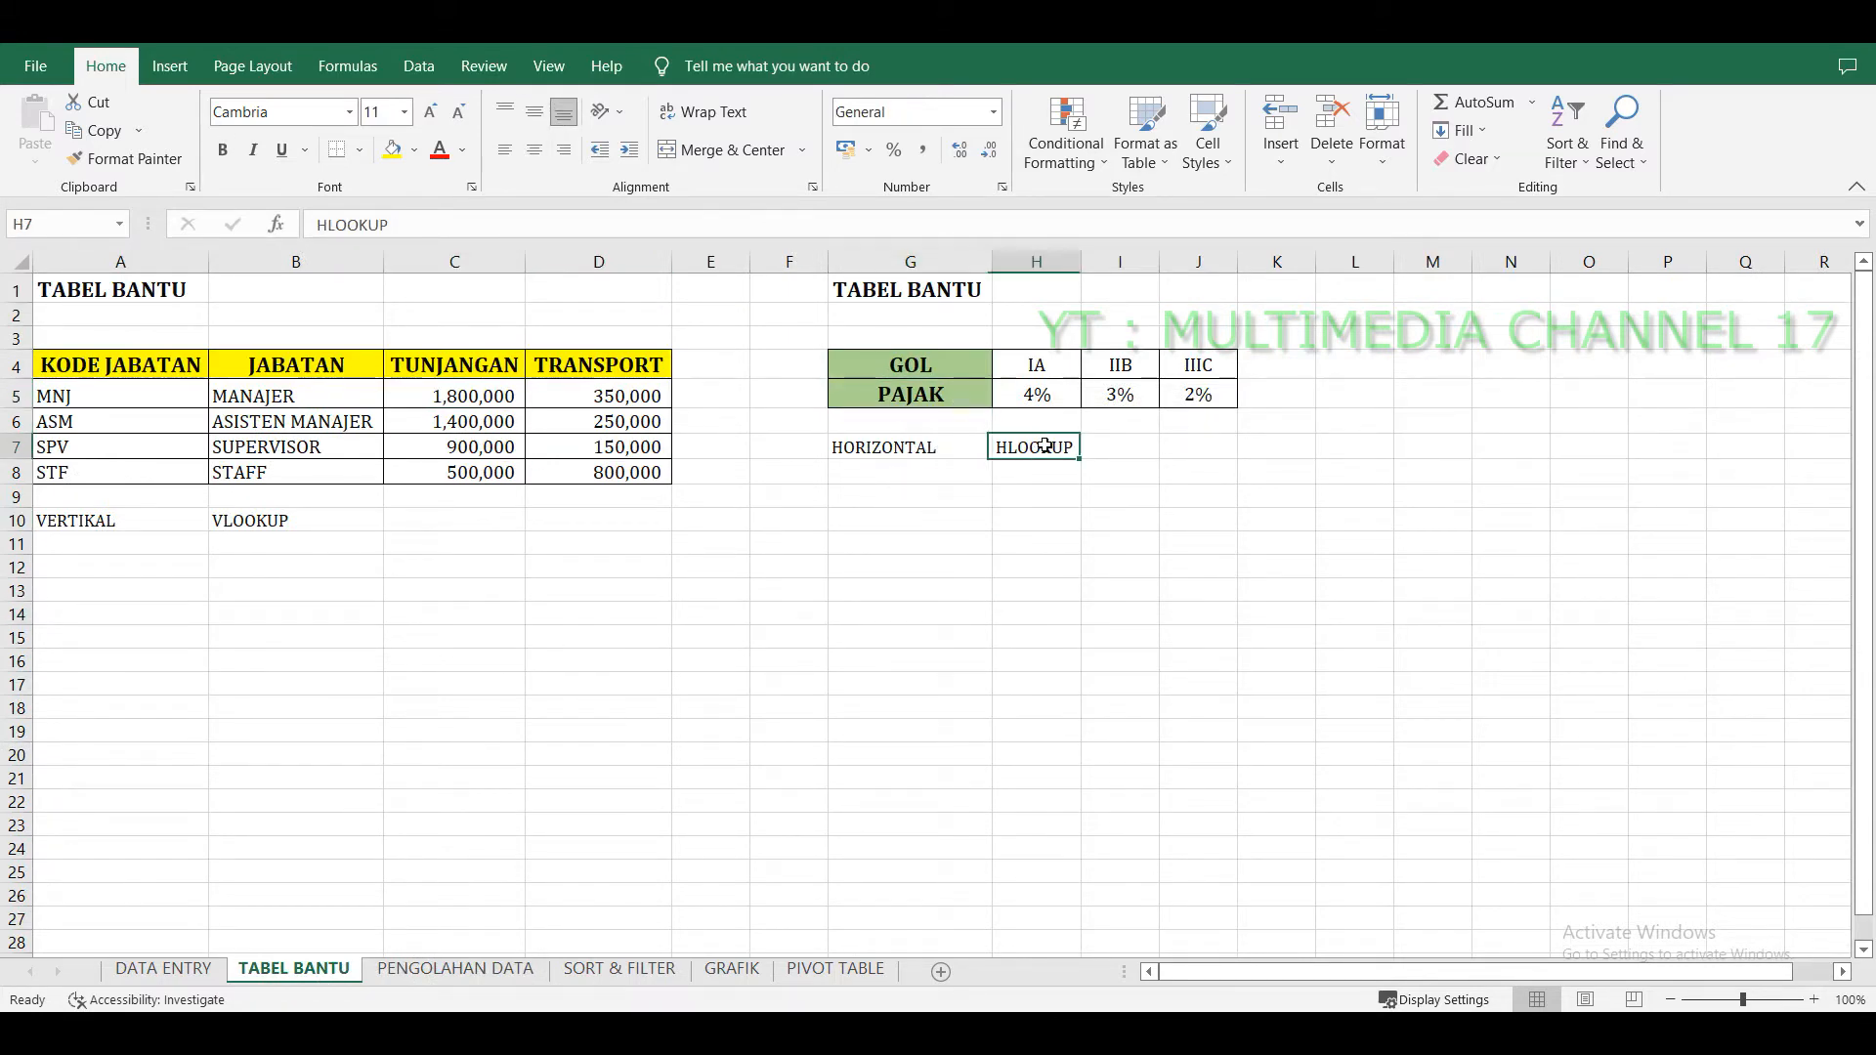
{"action": "left_click", "coordinate": [965, 403]}
{"action": "left_click", "coordinate": [1037, 397]}
{"action": "left_click", "coordinate": [1139, 397]}
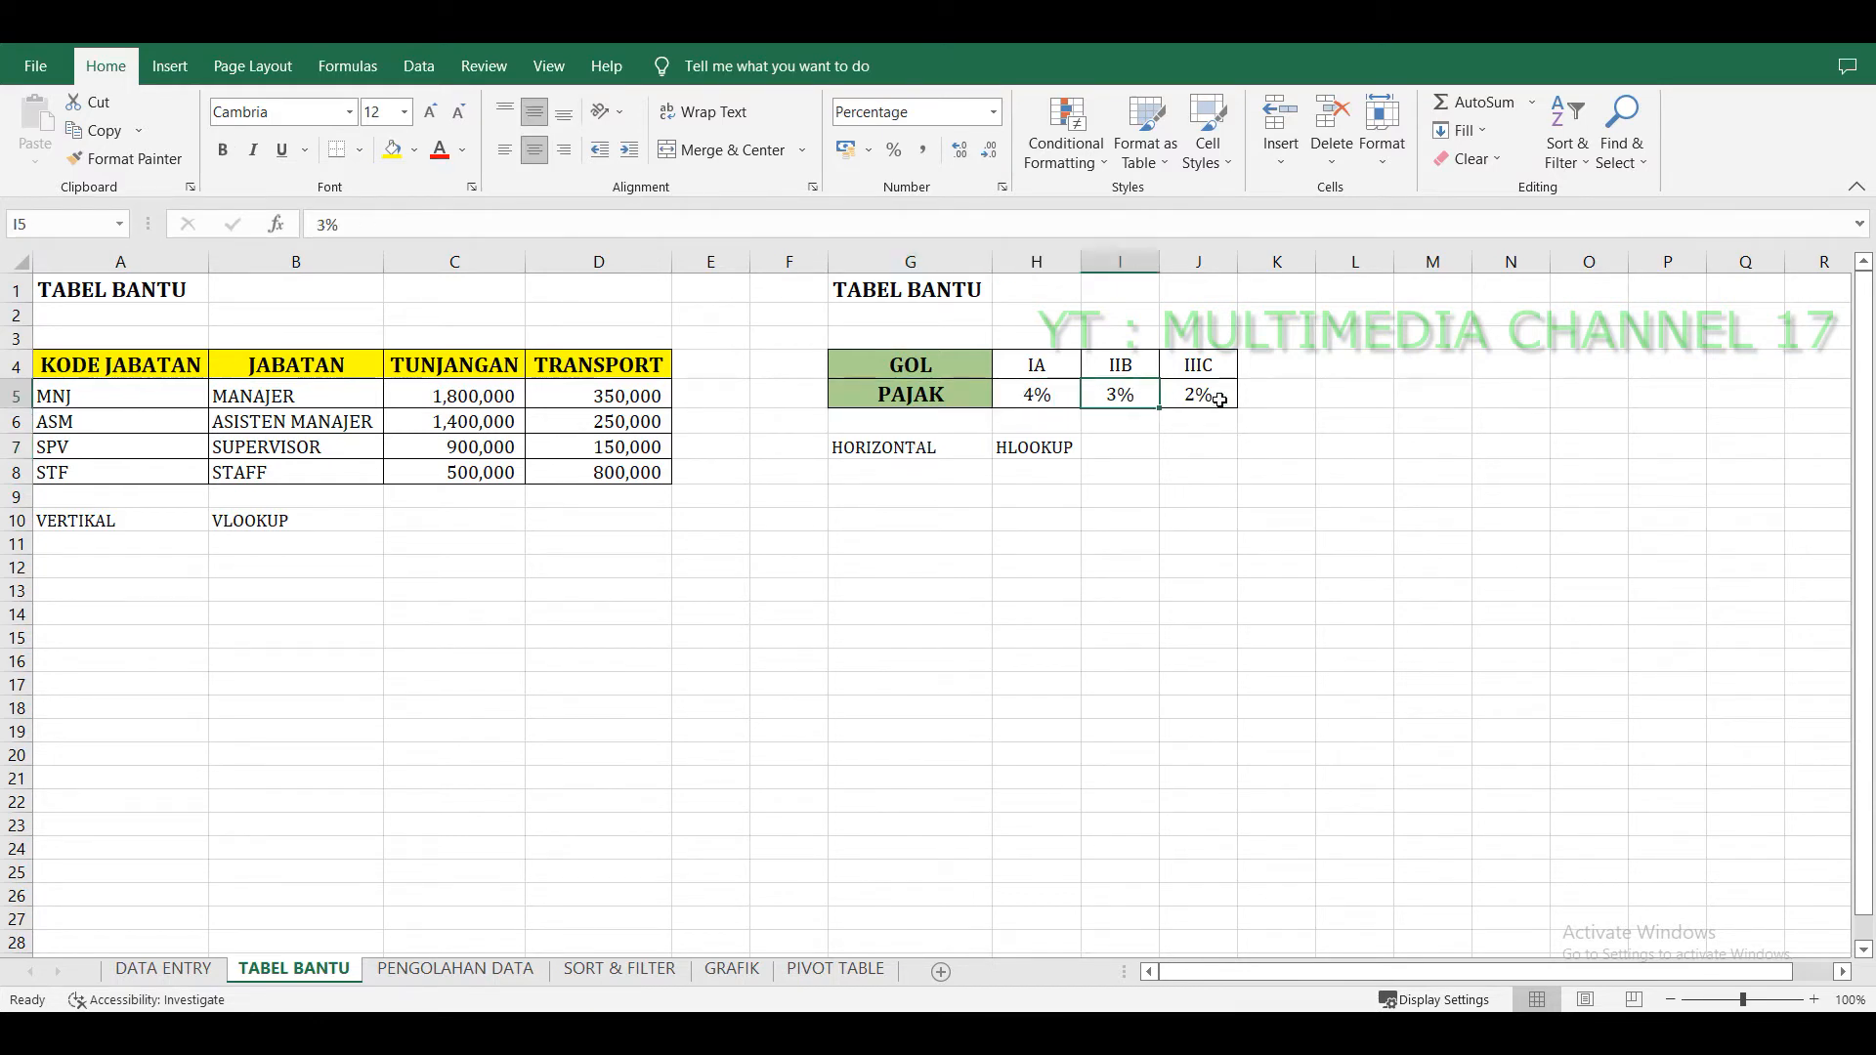
{"action": "left_click", "coordinate": [1213, 399]}
{"action": "left_click", "coordinate": [442, 969]}
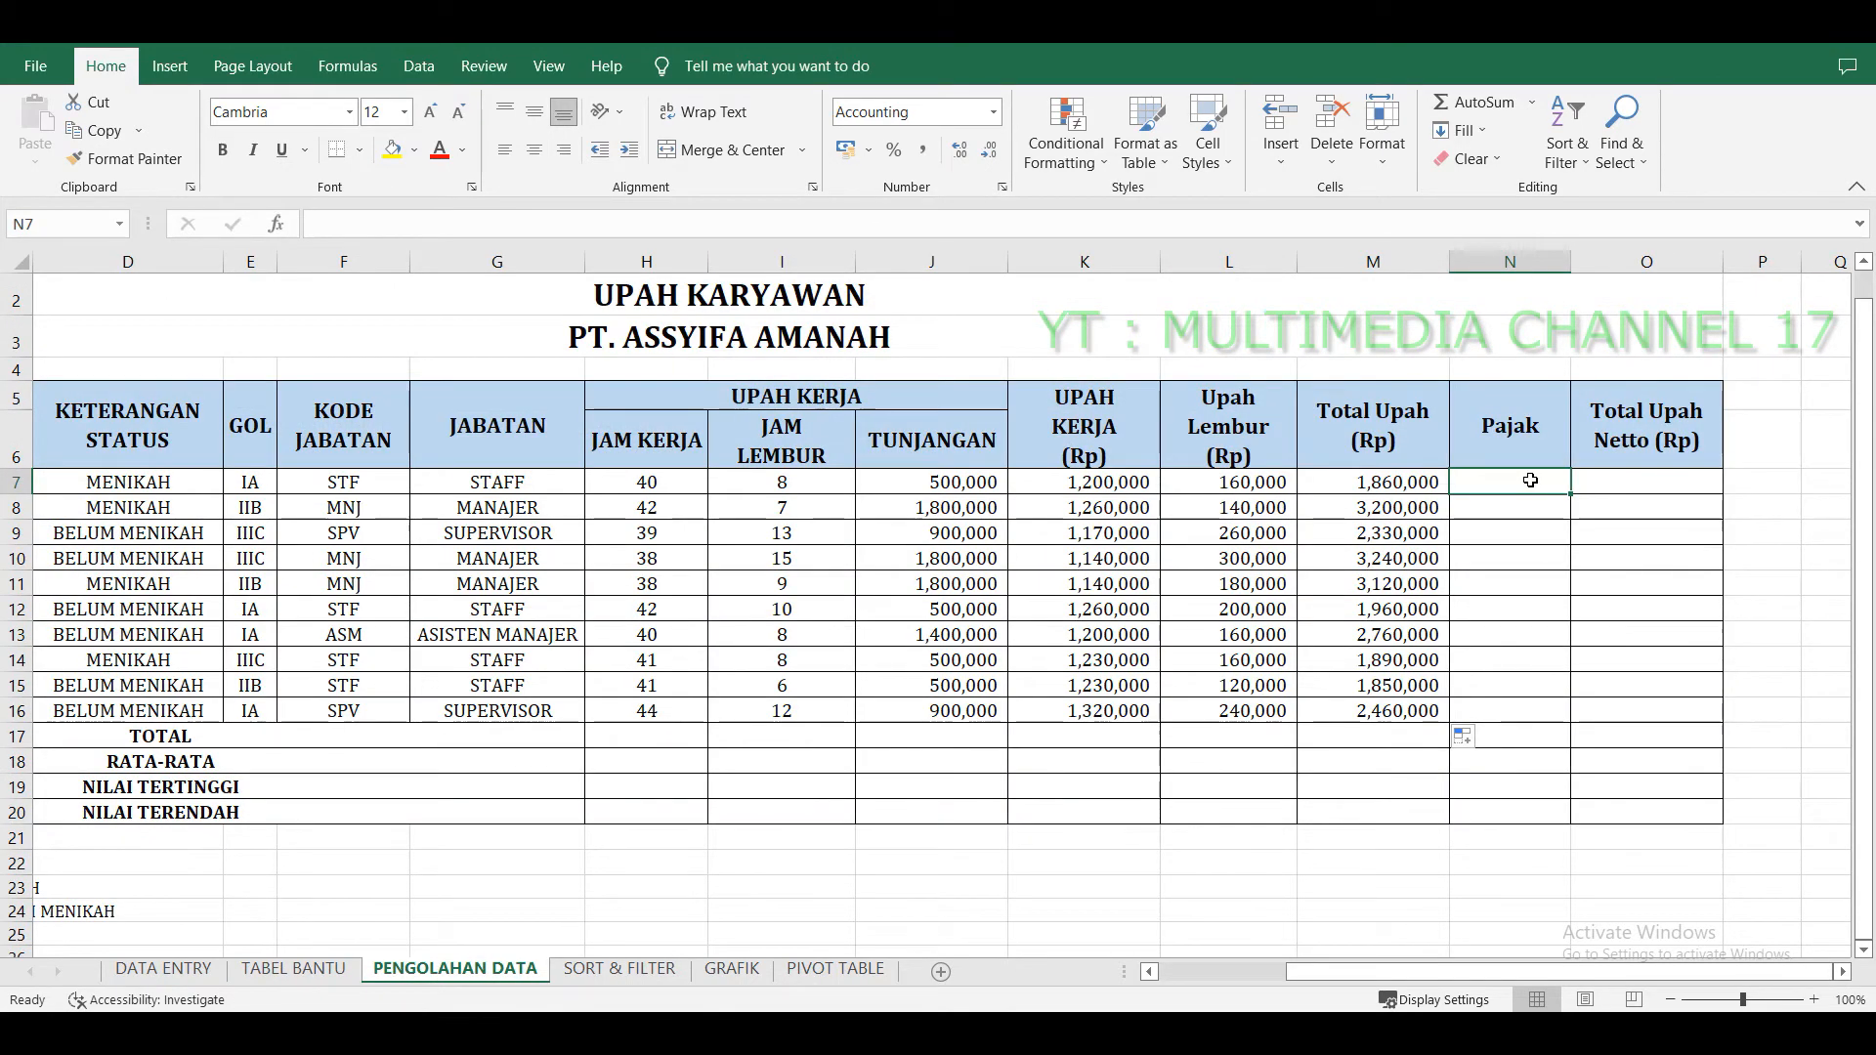
{"action": "type", "text": "=HLO"}
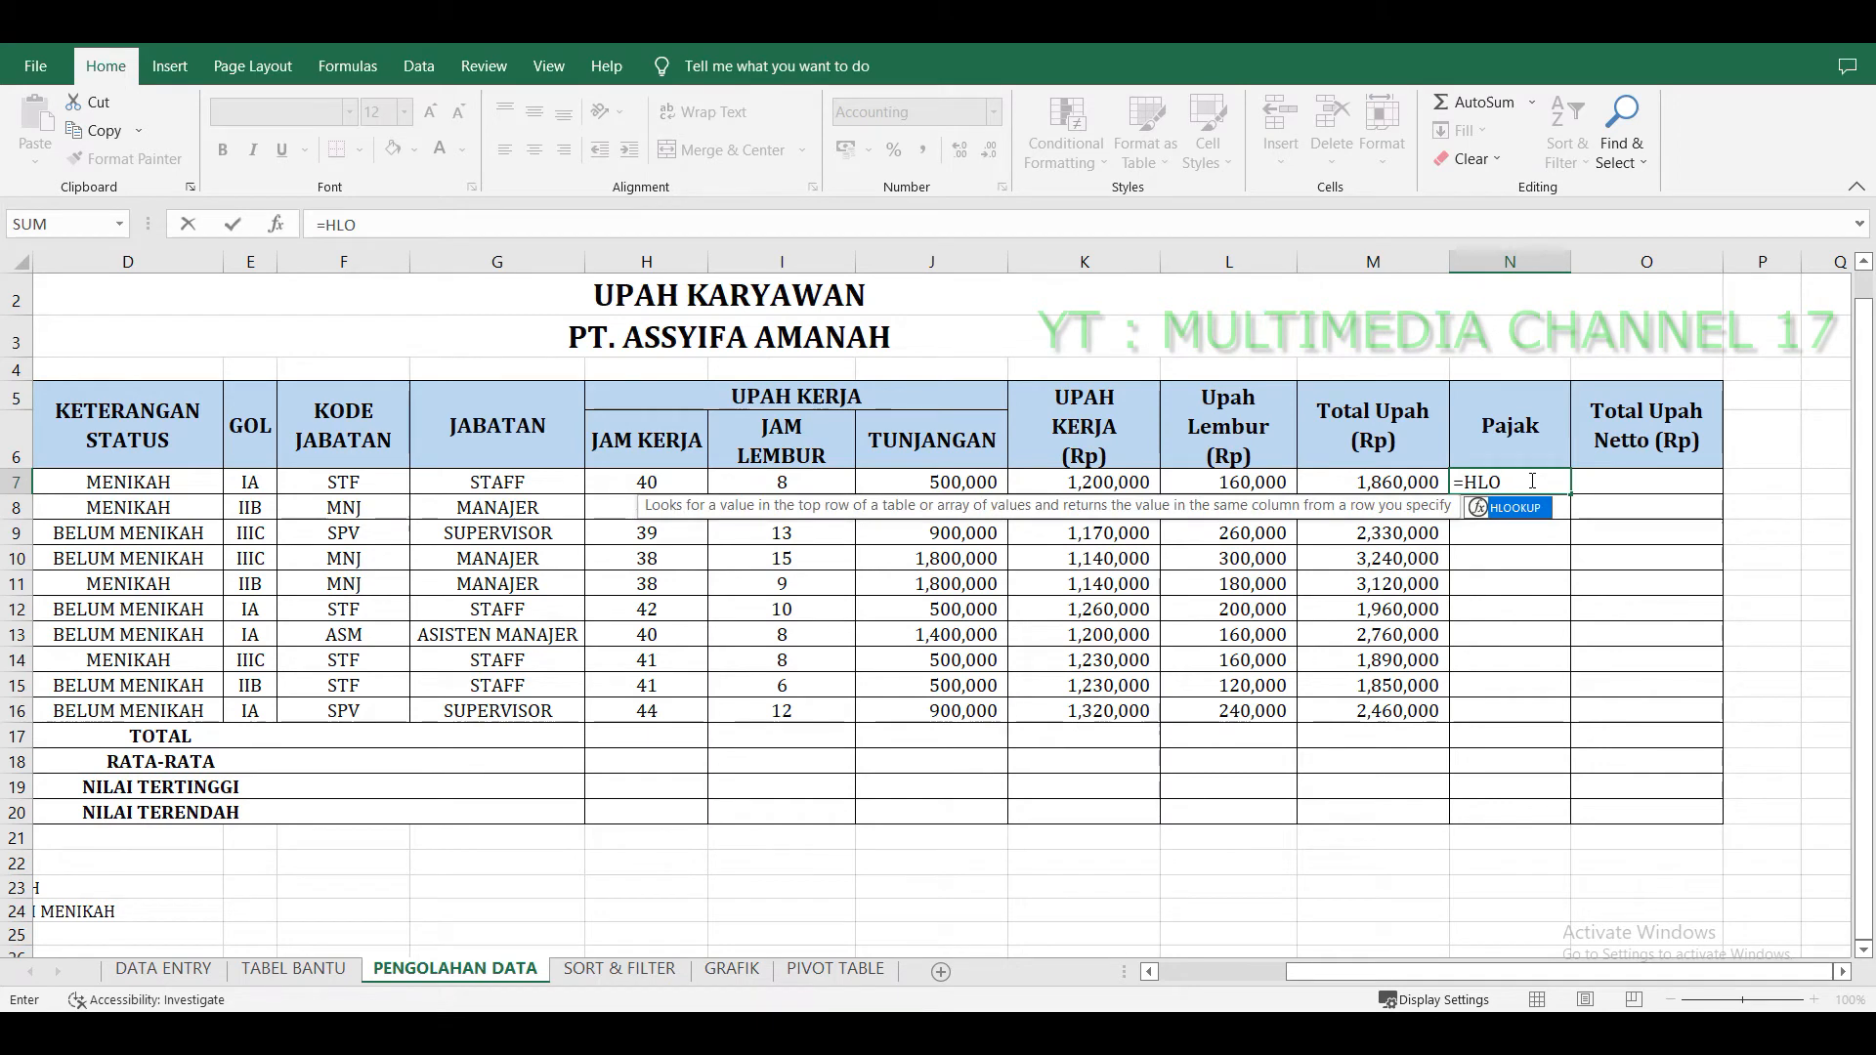
{"action": "key", "text": "Tab"}
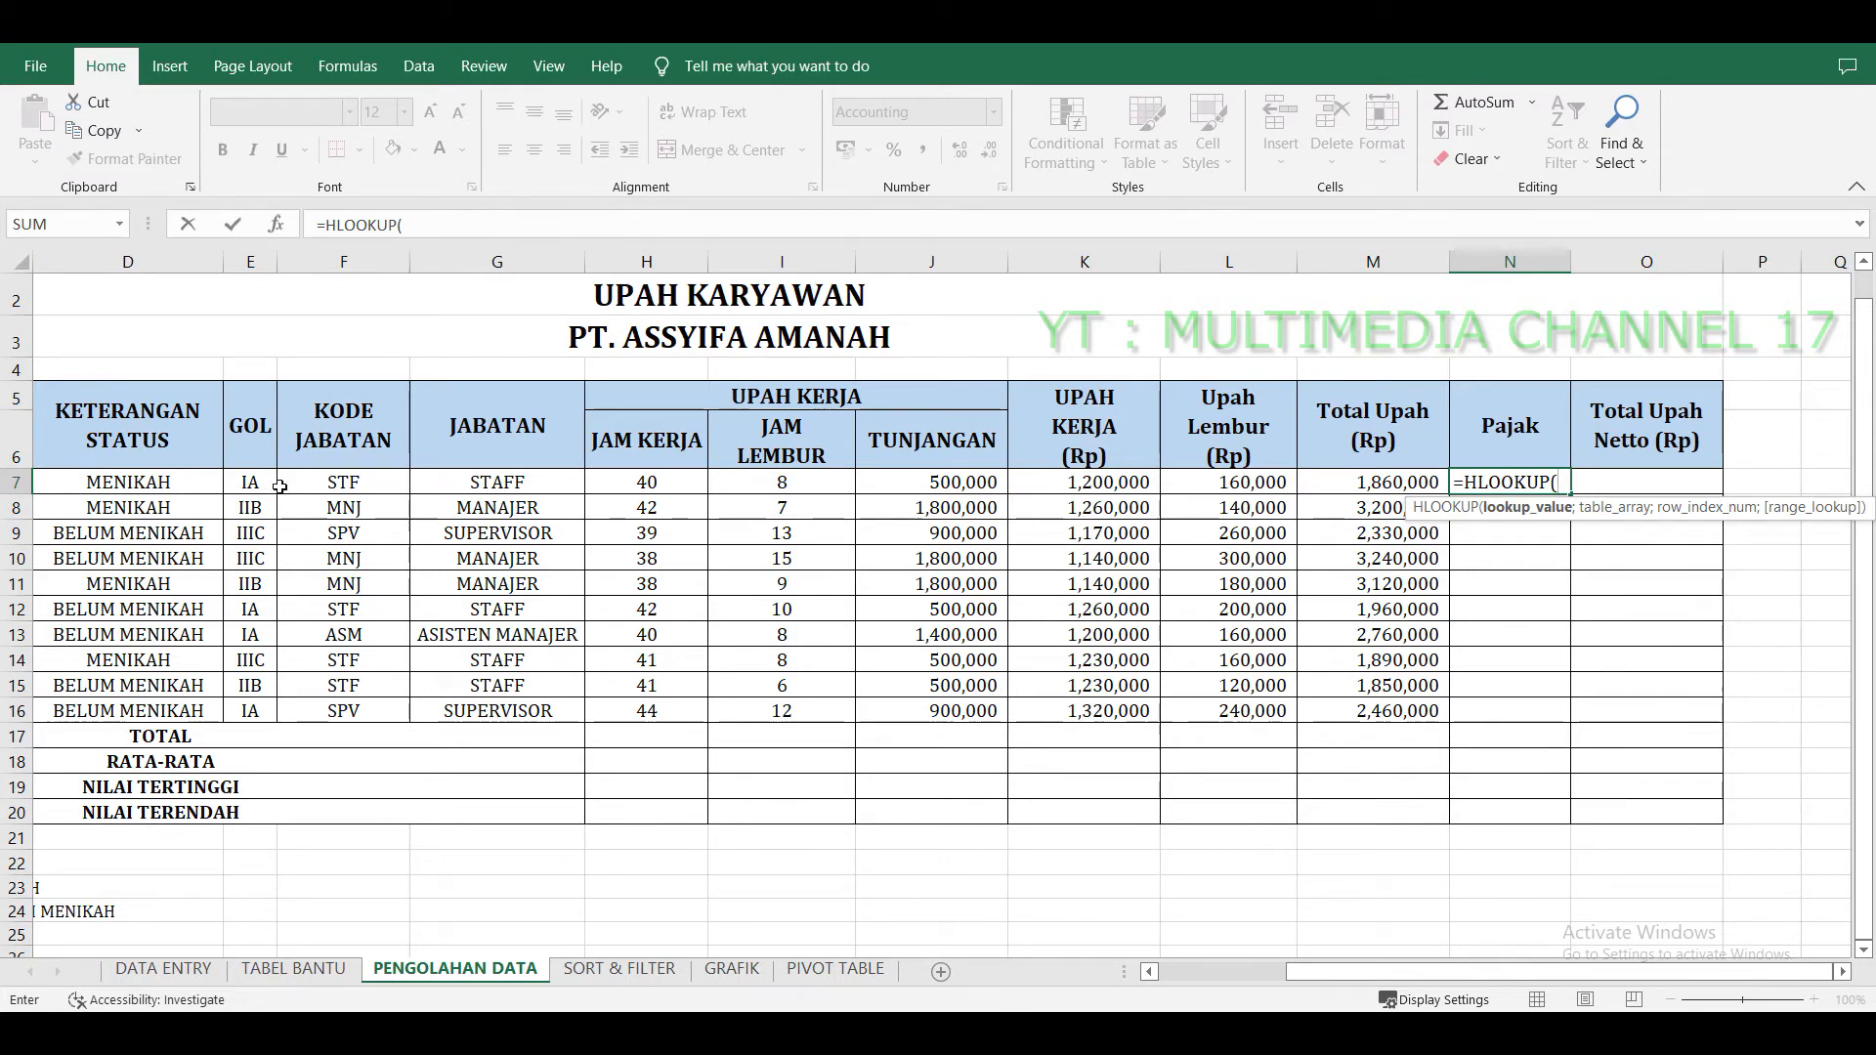
{"action": "key", "text": "Escape"}
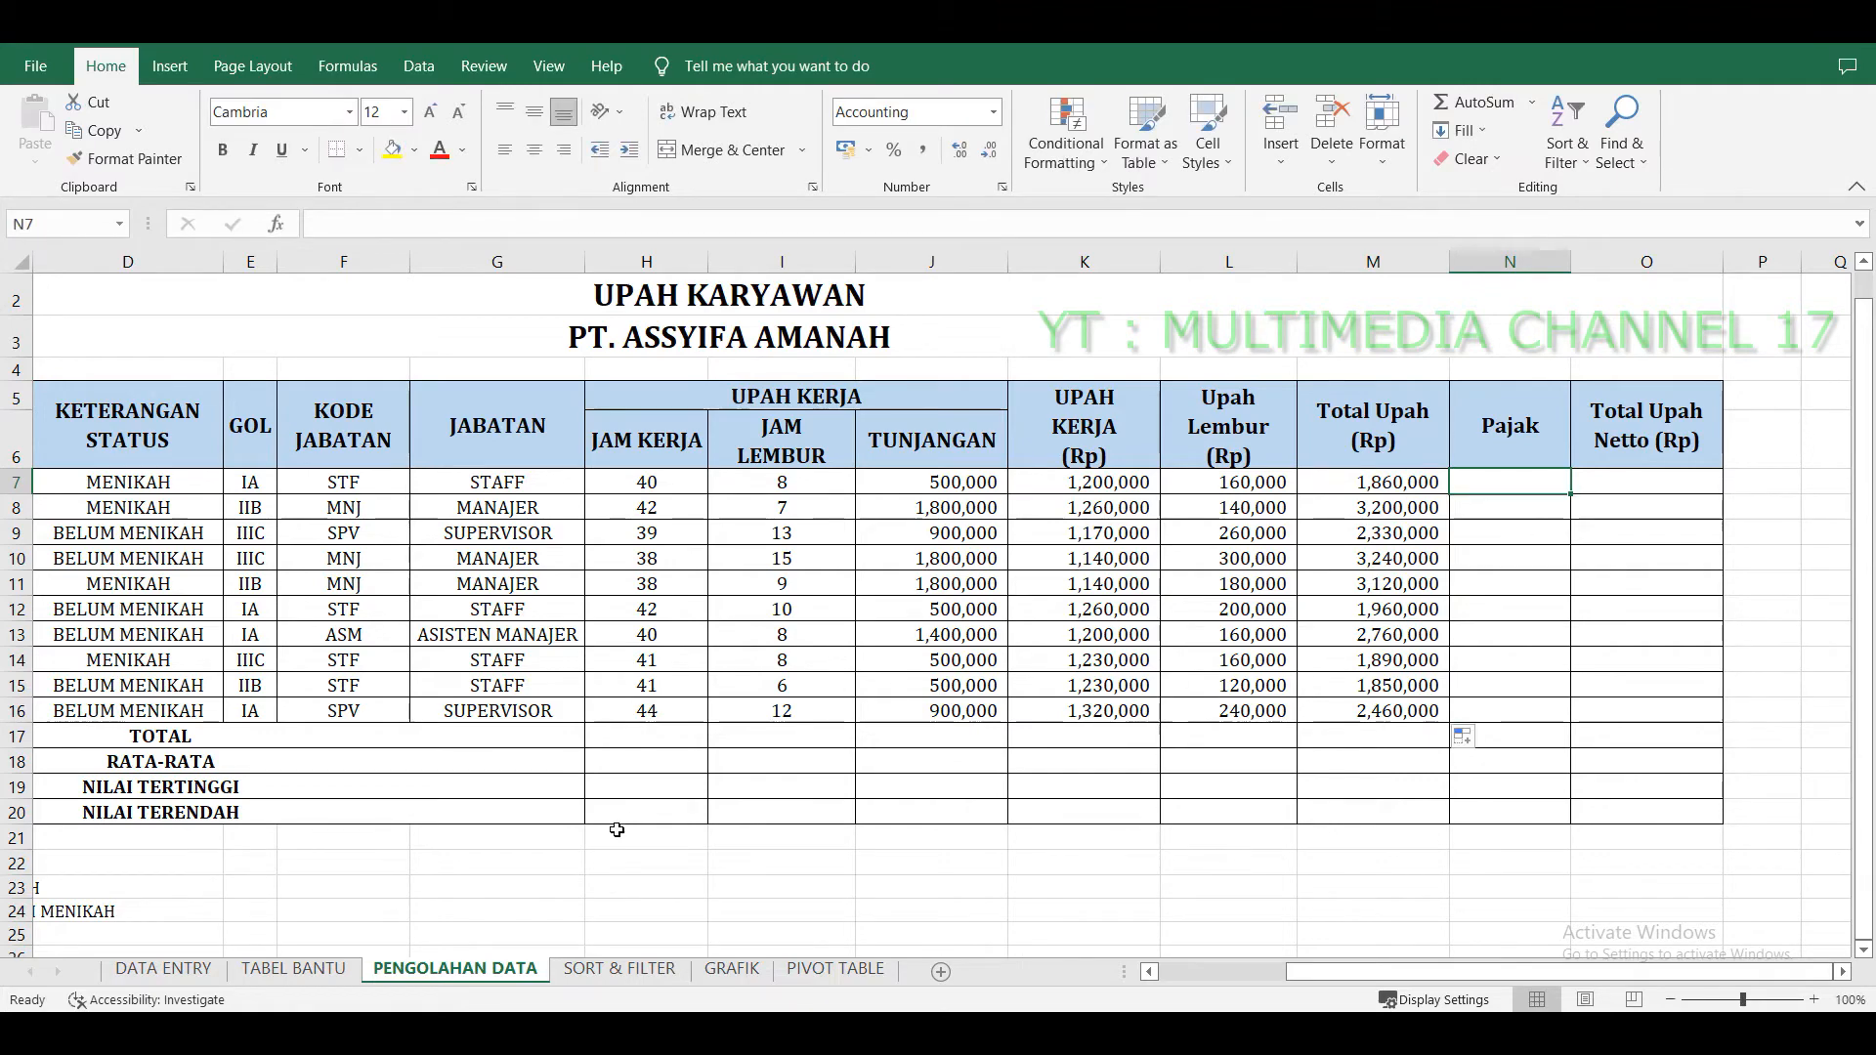
Examine the GOL header row of the HLOOKUP table on the TABEL BANTU sheet.
{"action": "left_click", "coordinate": [293, 969]}
{"action": "left_click", "coordinate": [1036, 365]}
{"action": "left_click_drag", "start_coordinate": [1037, 364], "coordinate": [1207, 363]}
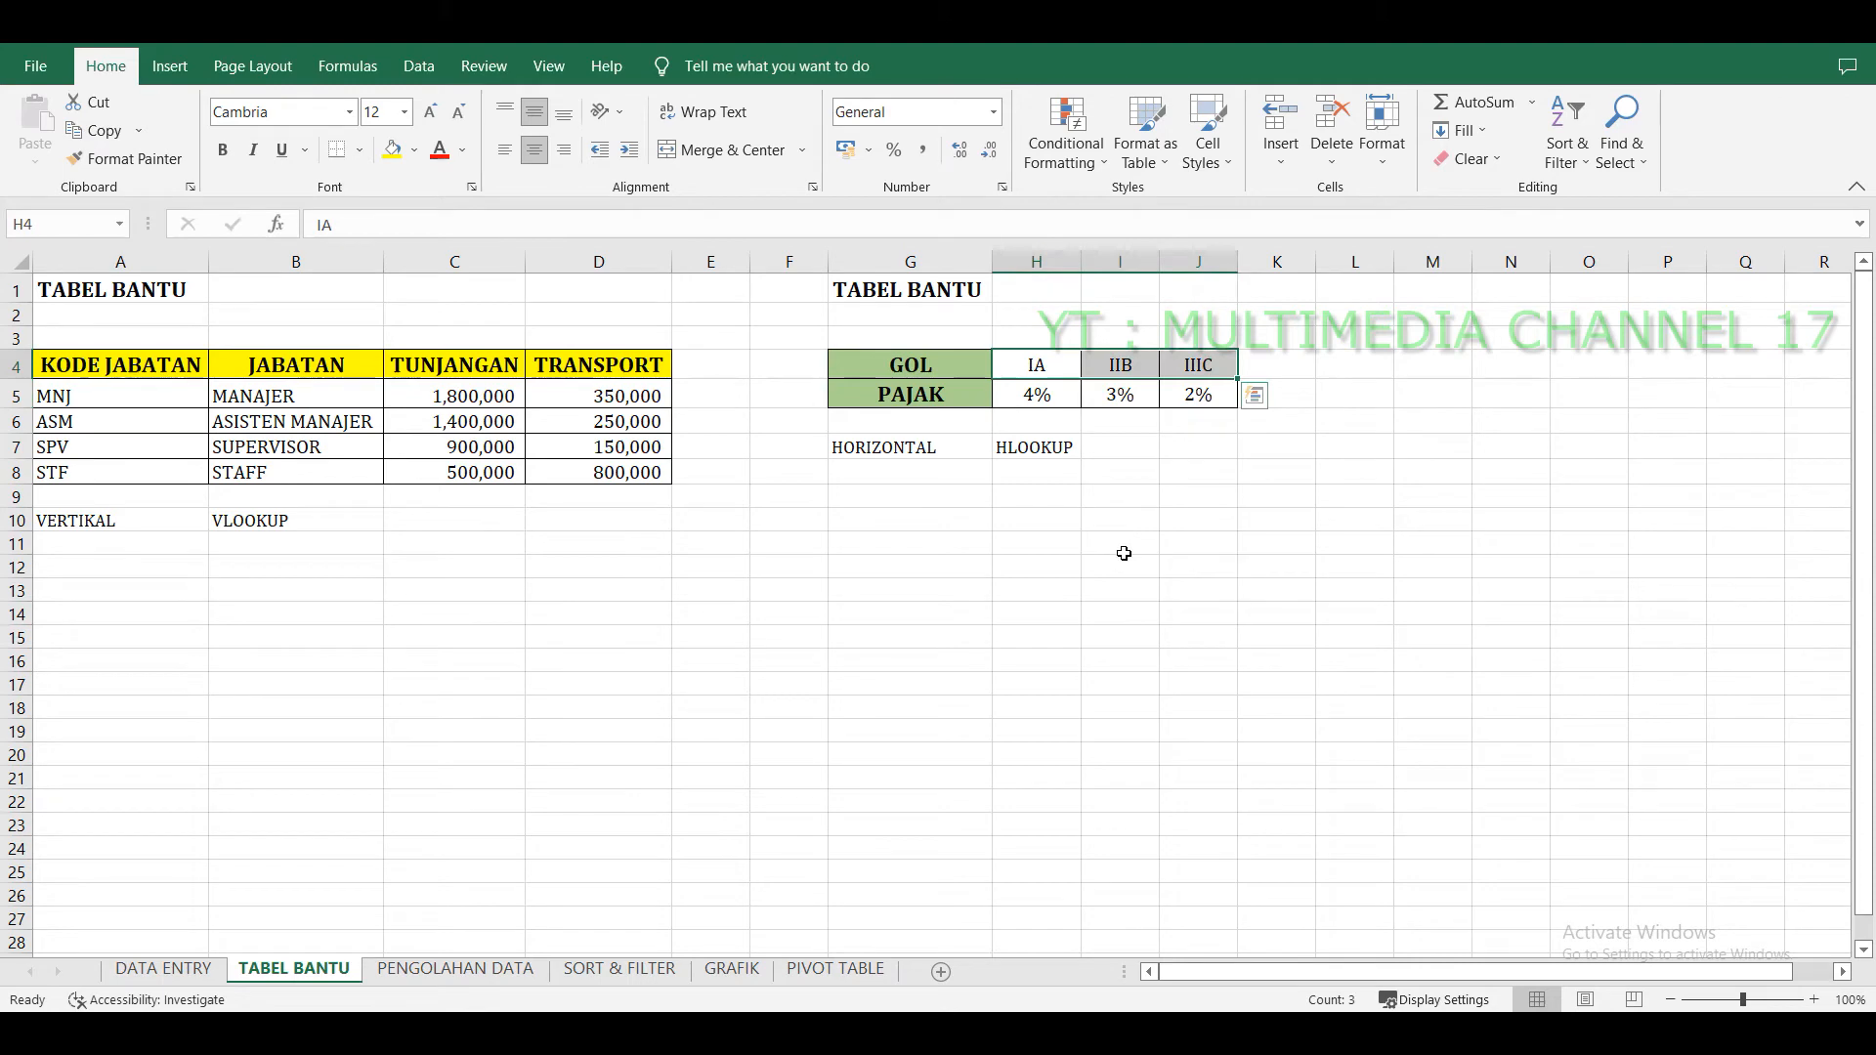
{"action": "left_click", "coordinate": [1123, 553]}
{"action": "left_click", "coordinate": [937, 369]}
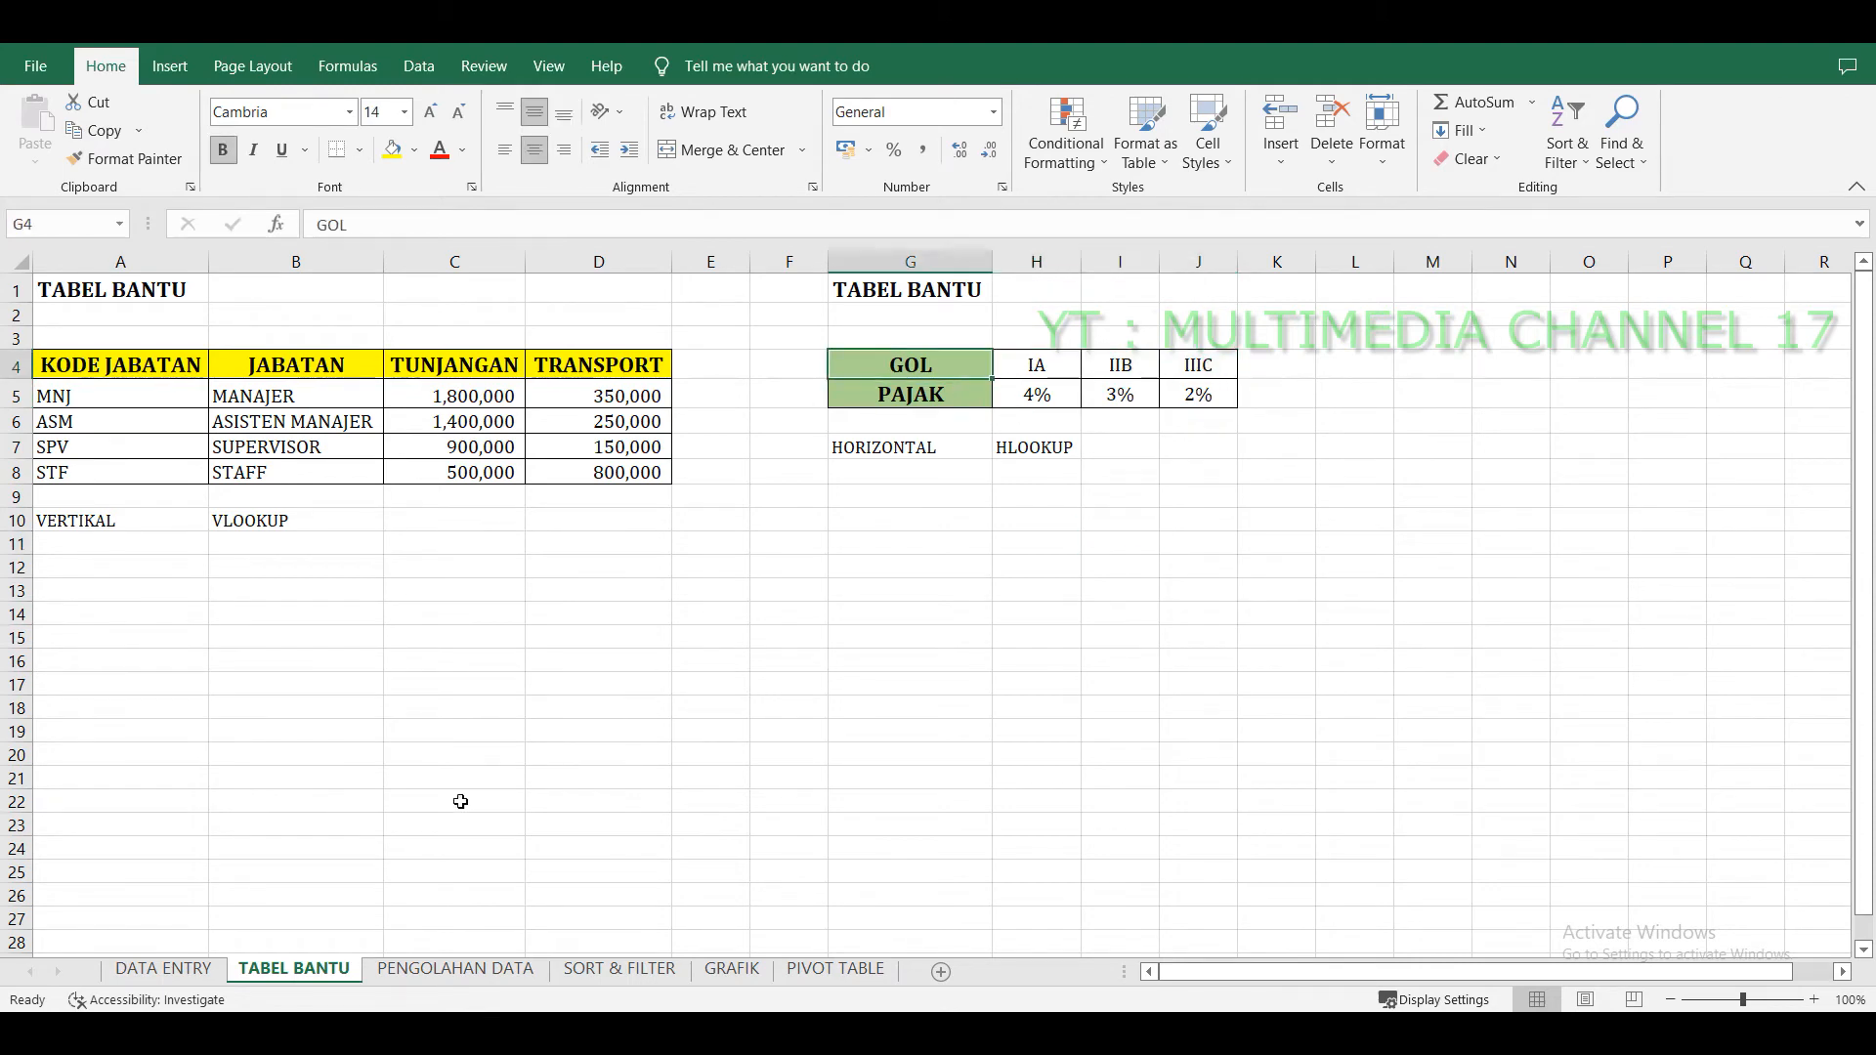
{"action": "left_click", "coordinate": [437, 970]}
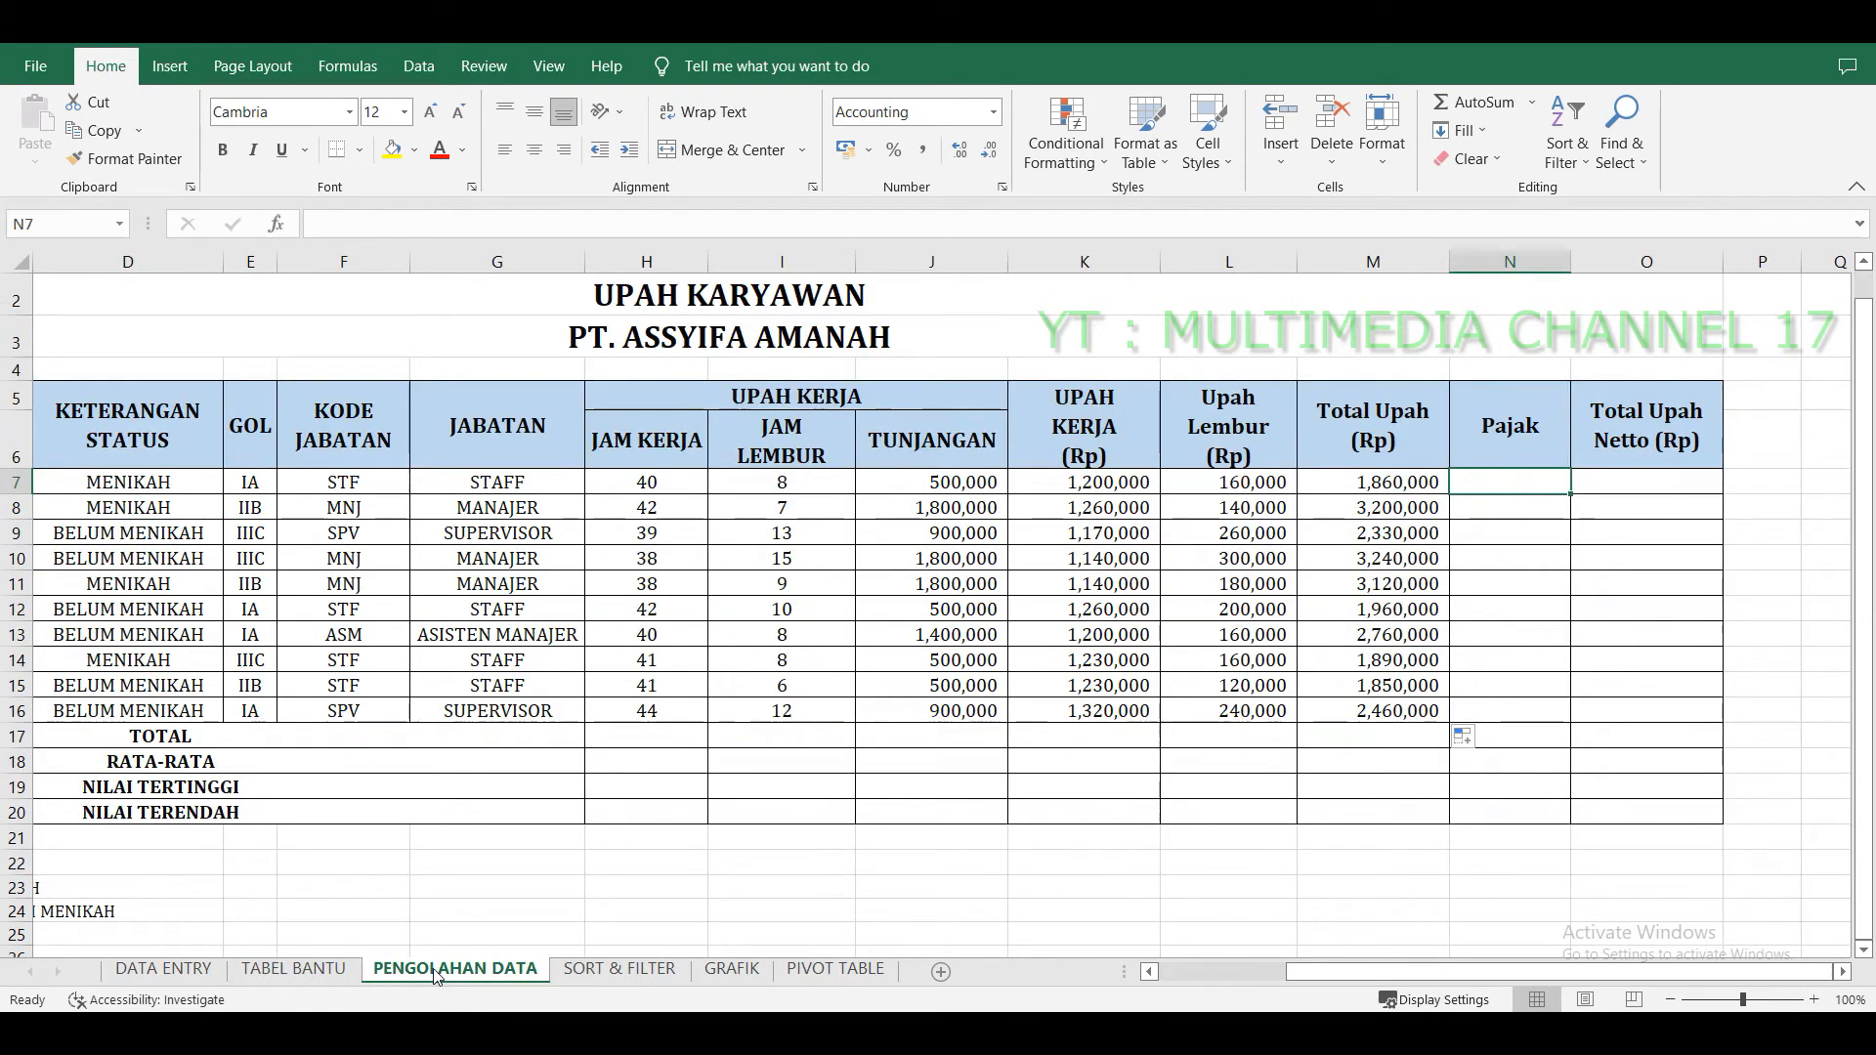
Enter =HLOOKUP(E7;'TABEL BANTU'!$G$4:$J$5;2;0) in the first Pajak cell, N7, looking up the GOL rate.
{"action": "left_click", "coordinate": [254, 432]}
{"action": "left_click_drag", "start_coordinate": [254, 433], "coordinate": [249, 711]}
{"action": "left_click", "coordinate": [268, 491]}
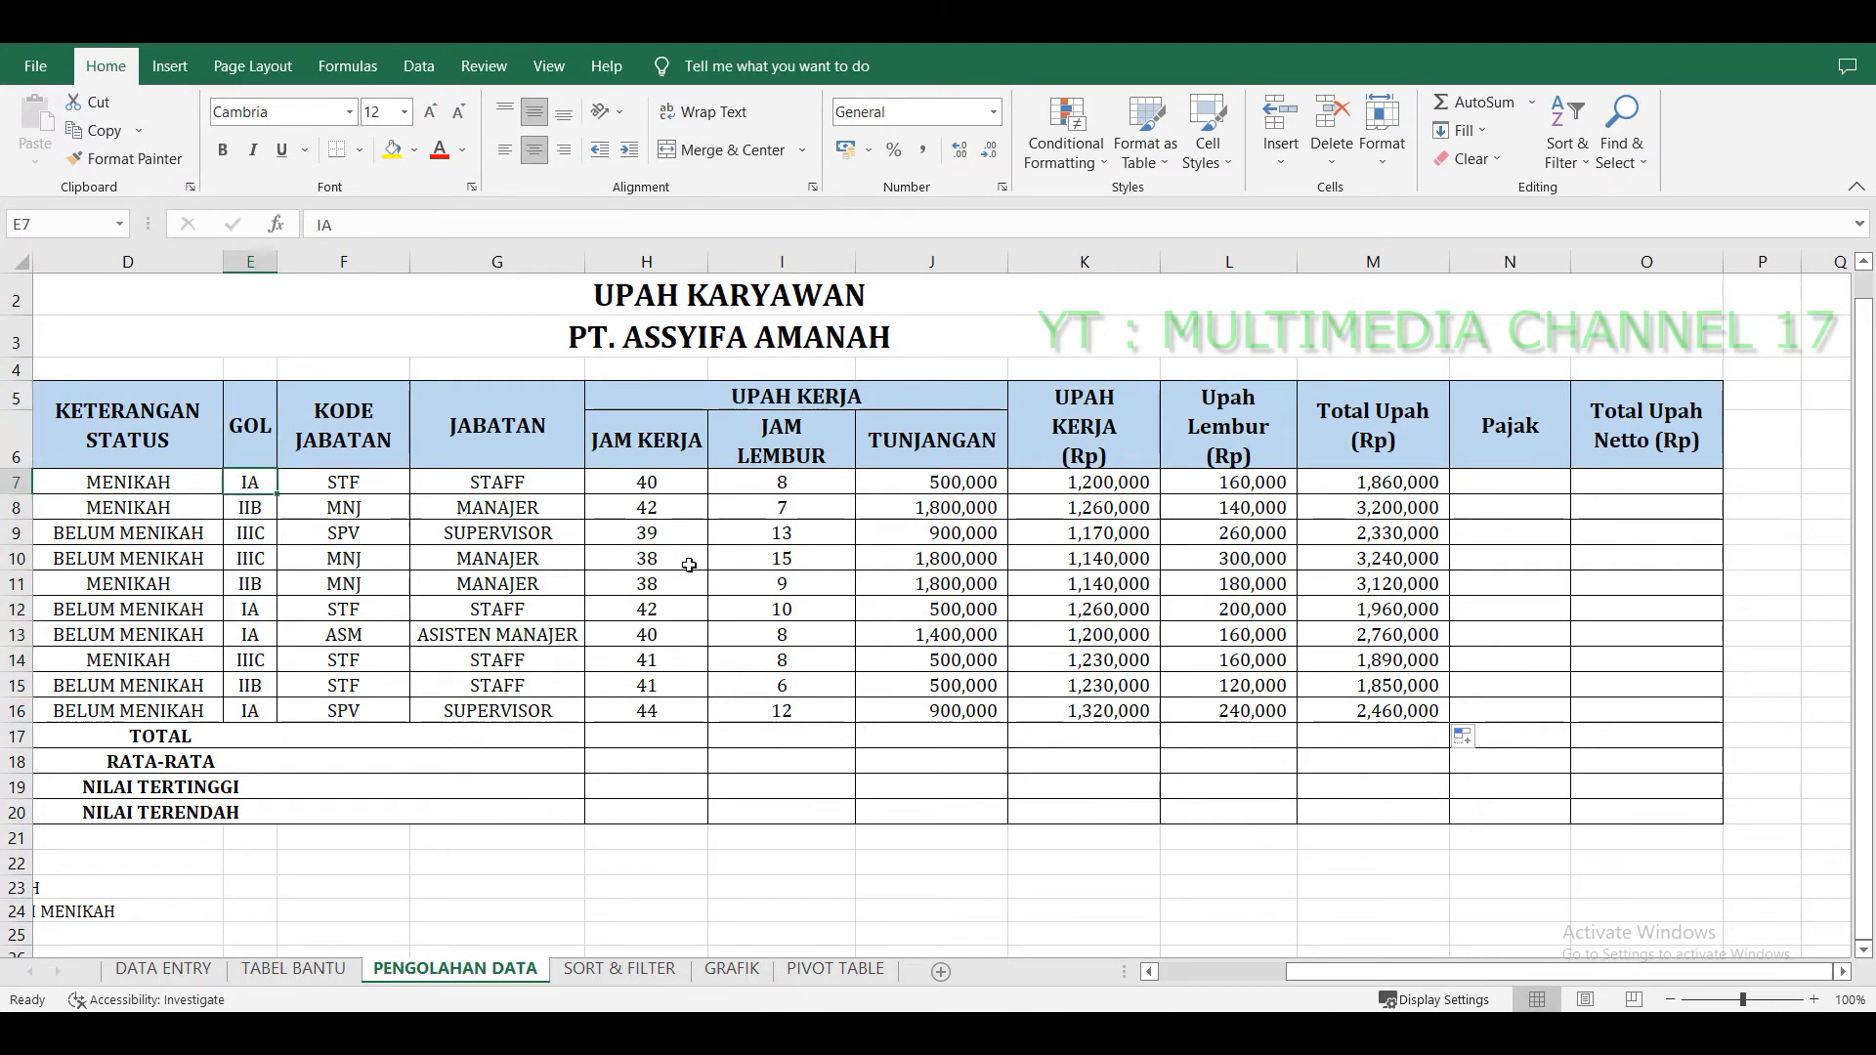
{"action": "left_click", "coordinate": [1498, 478]}
{"action": "scroll", "coordinate": [1563, 567], "scroll_direction": "up", "scroll_amount": 1}
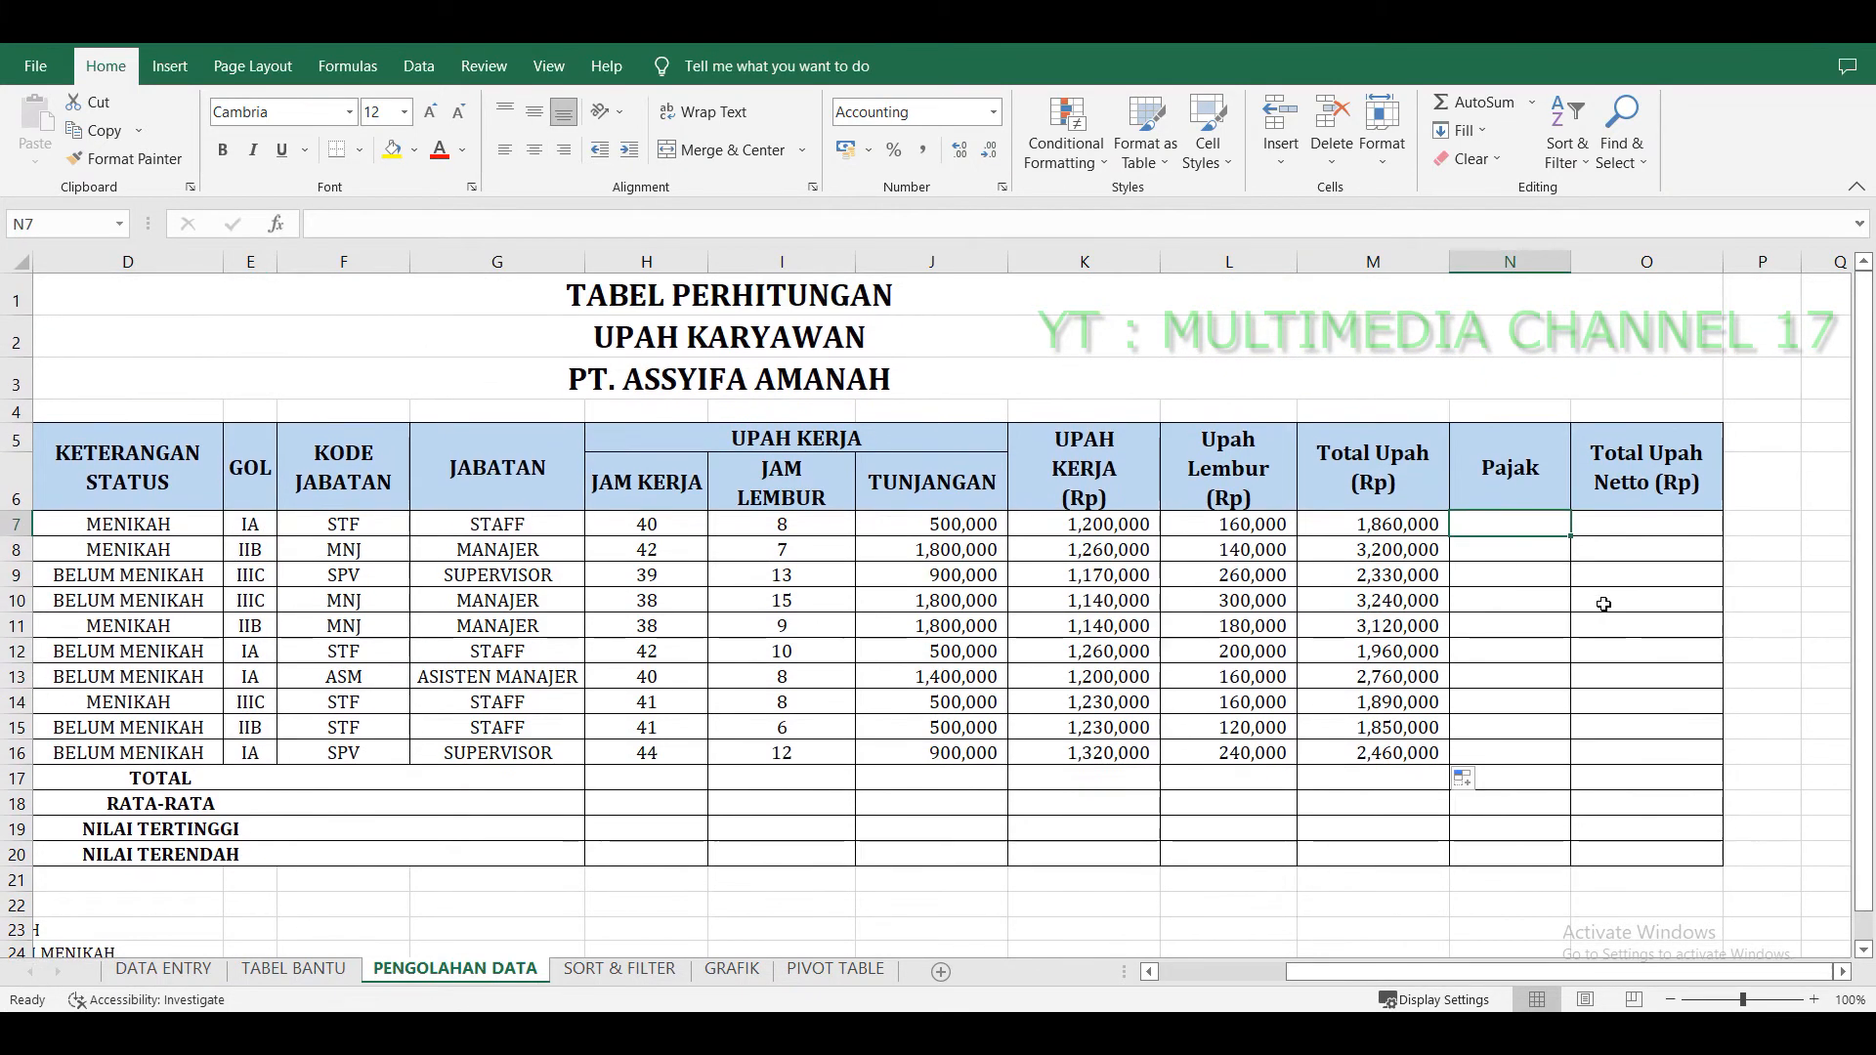
{"action": "type", "text": "="}
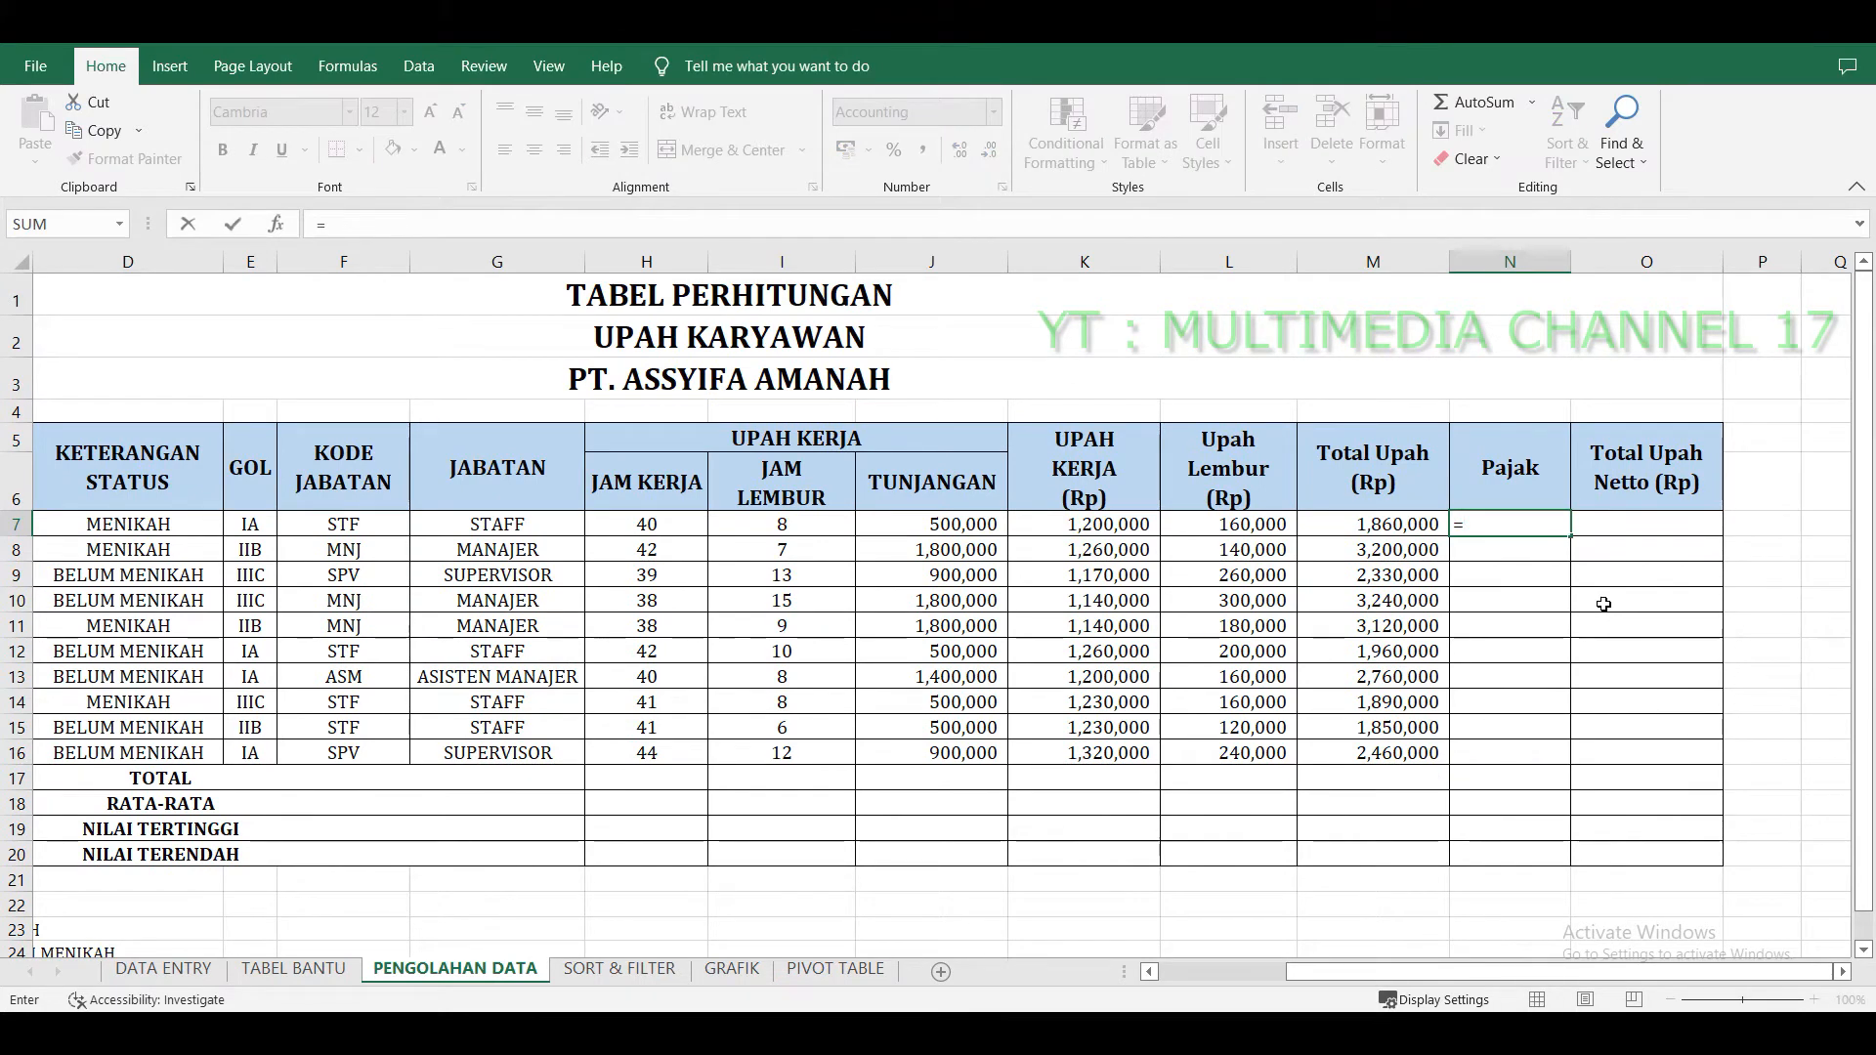
{"action": "type", "text": "HLOOKUP("}
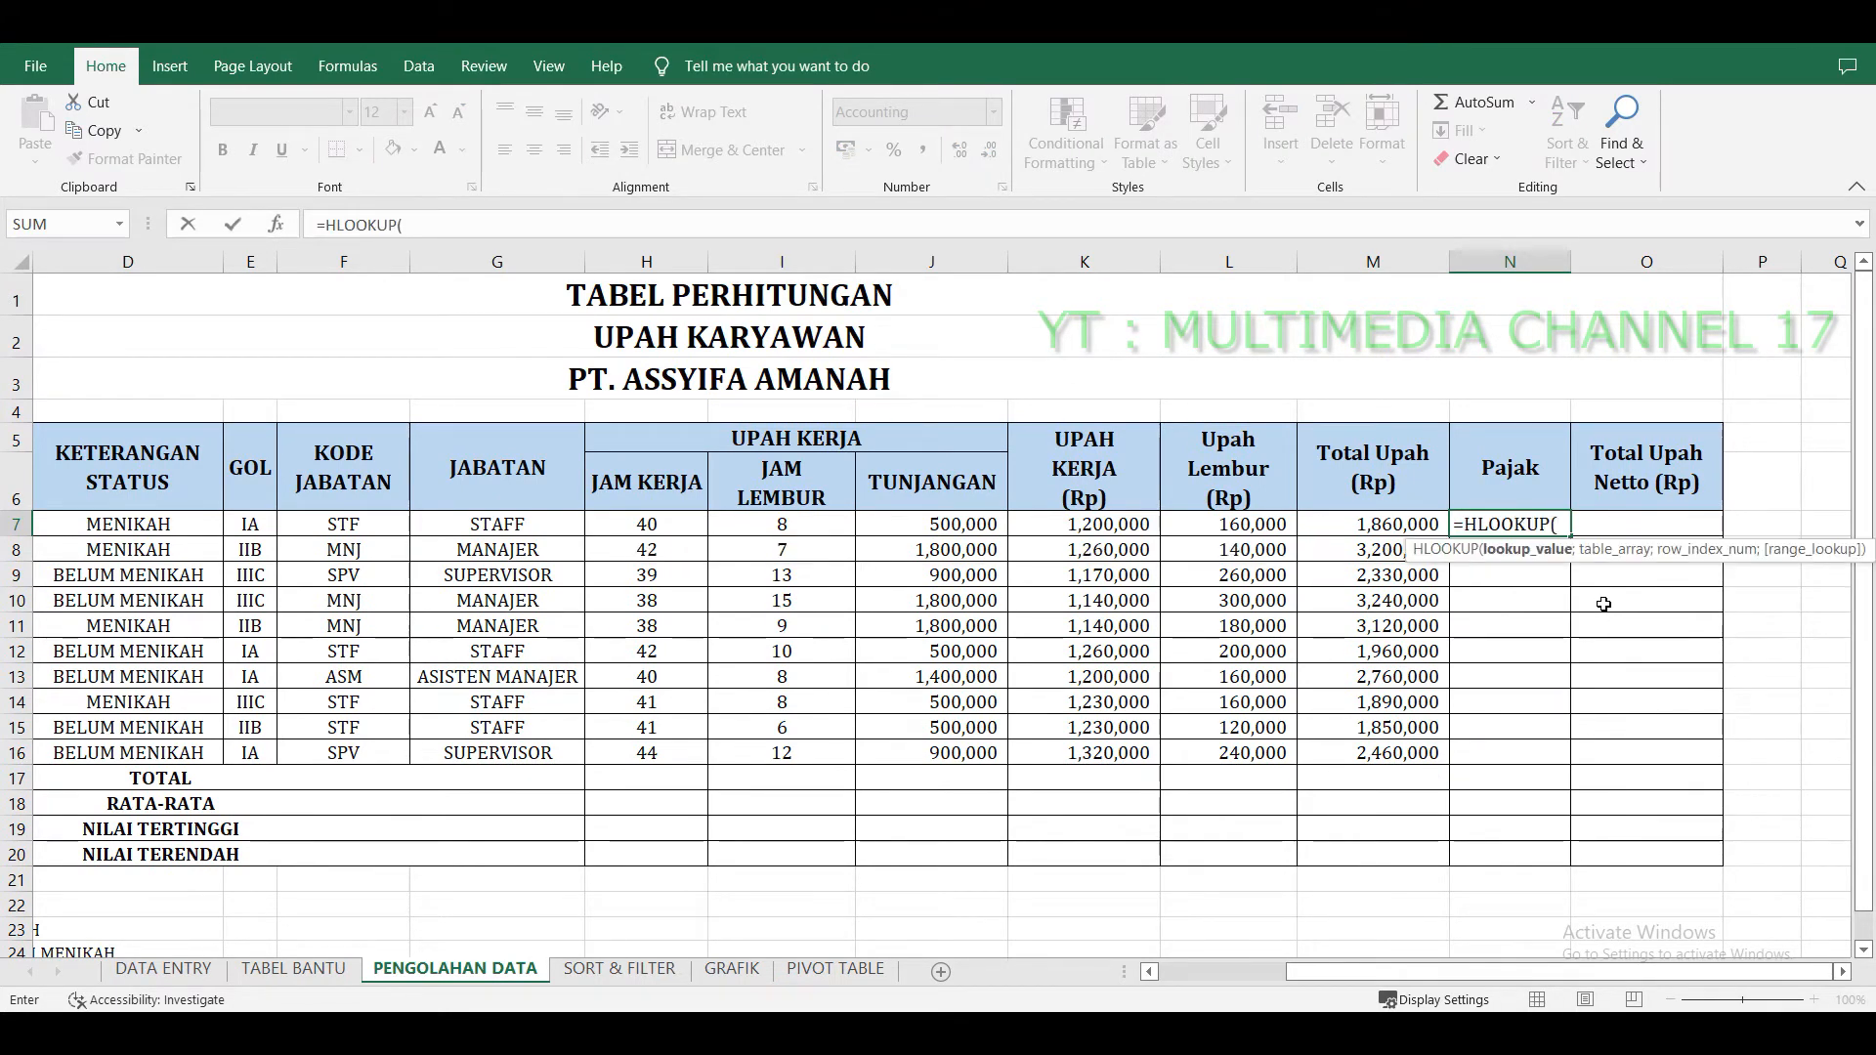
{"action": "left_click", "coordinate": [242, 524]}
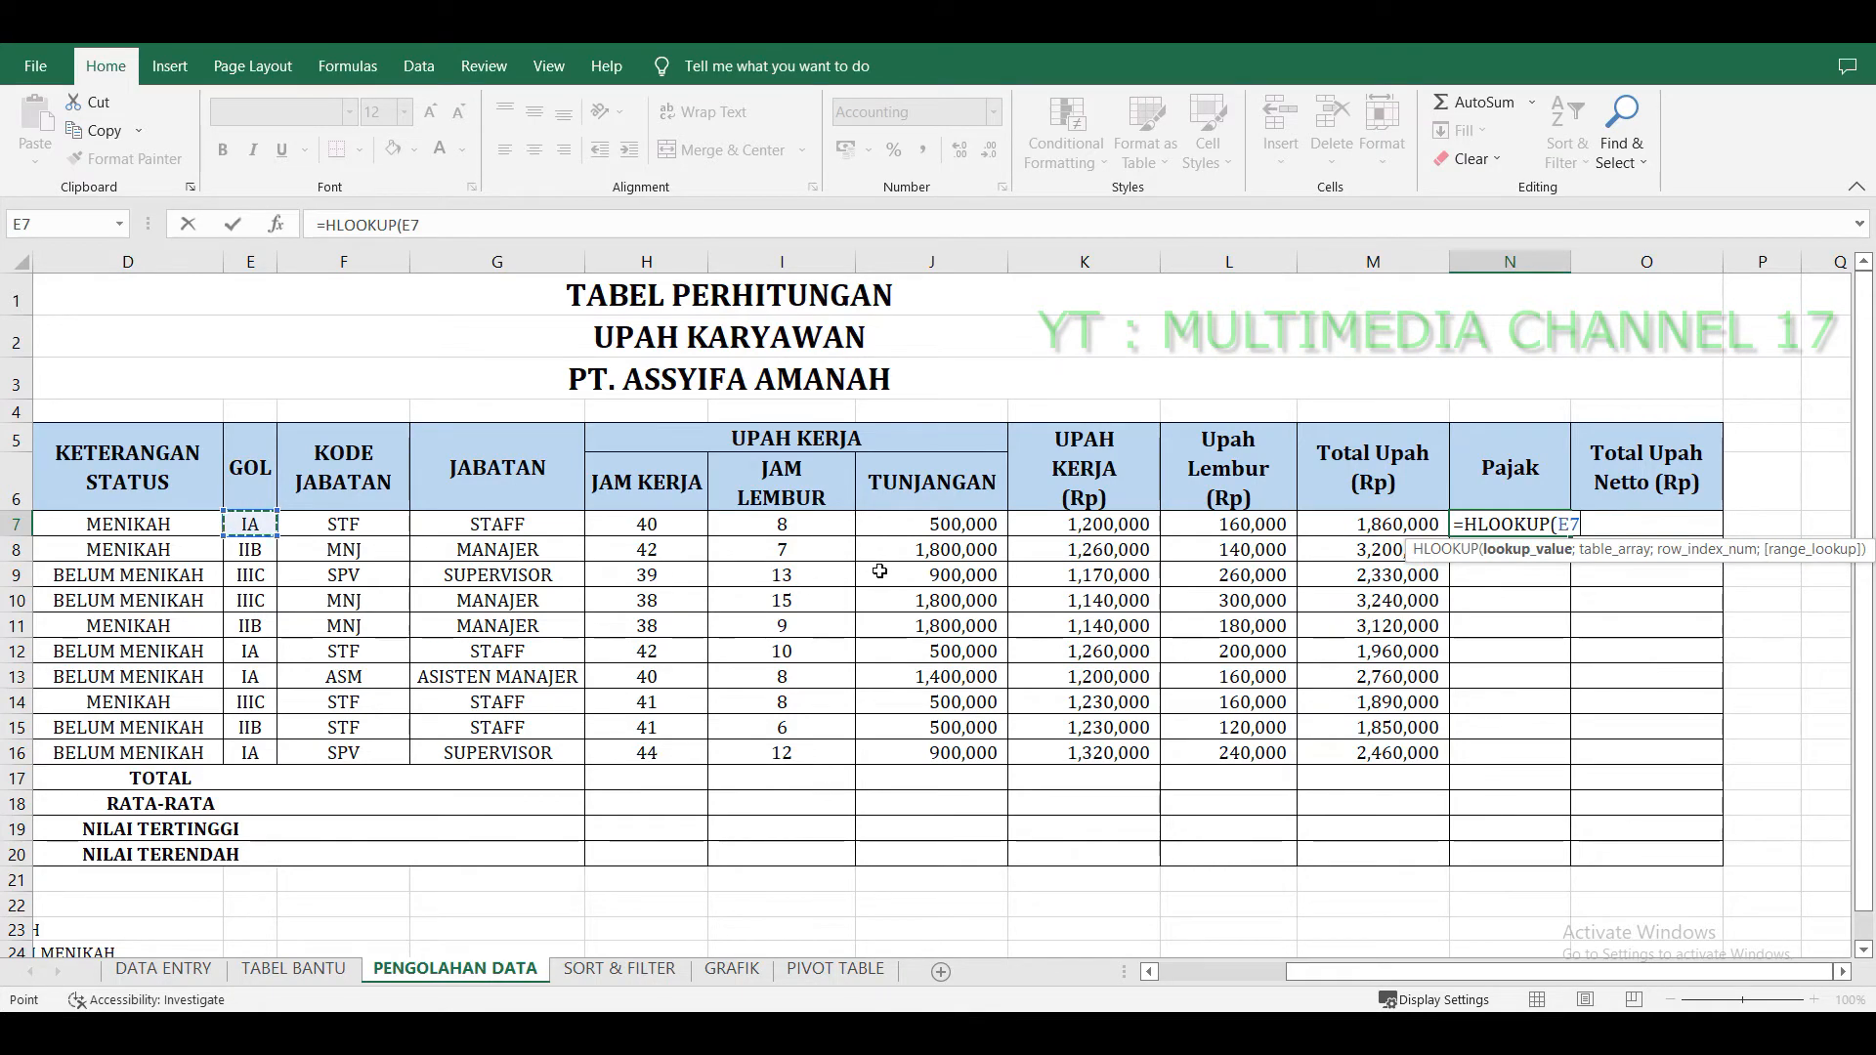
{"action": "type", "text": ";"}
{"action": "scroll", "coordinate": [893, 563], "scroll_direction": "down", "scroll_amount": 2}
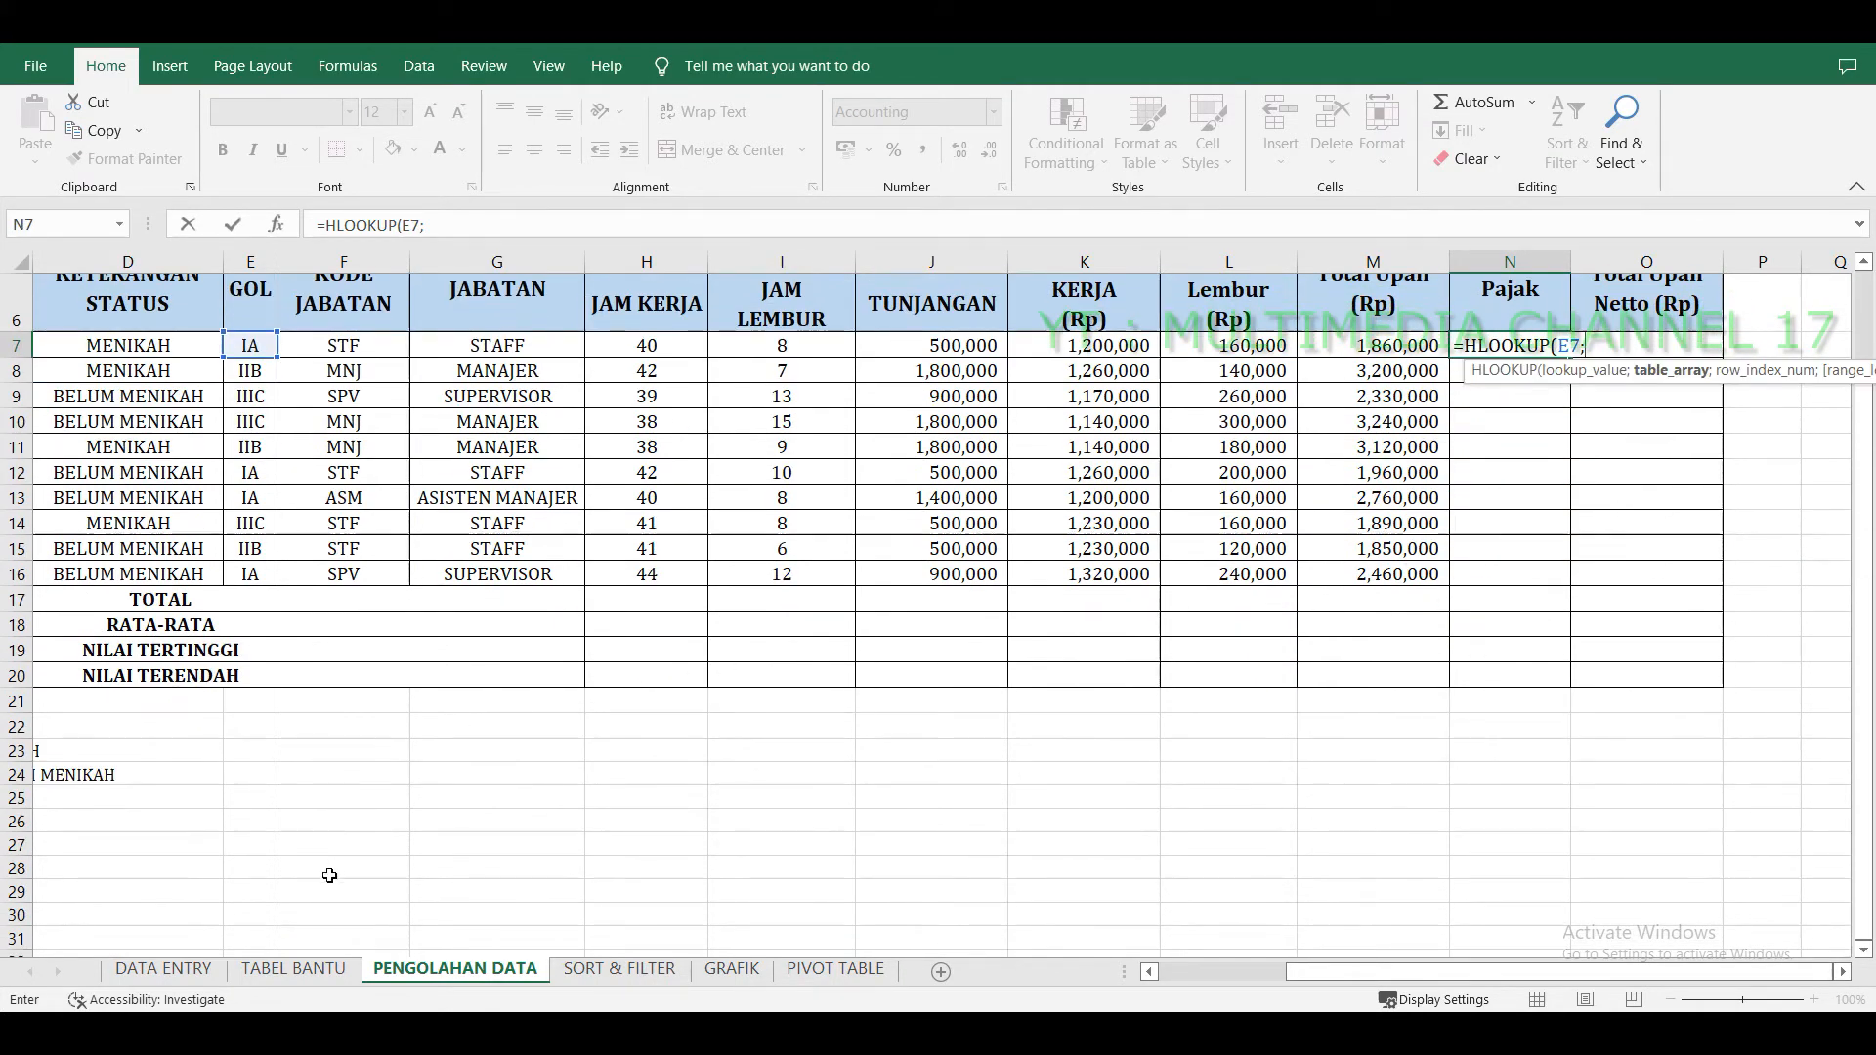
{"action": "left_click", "coordinate": [290, 969]}
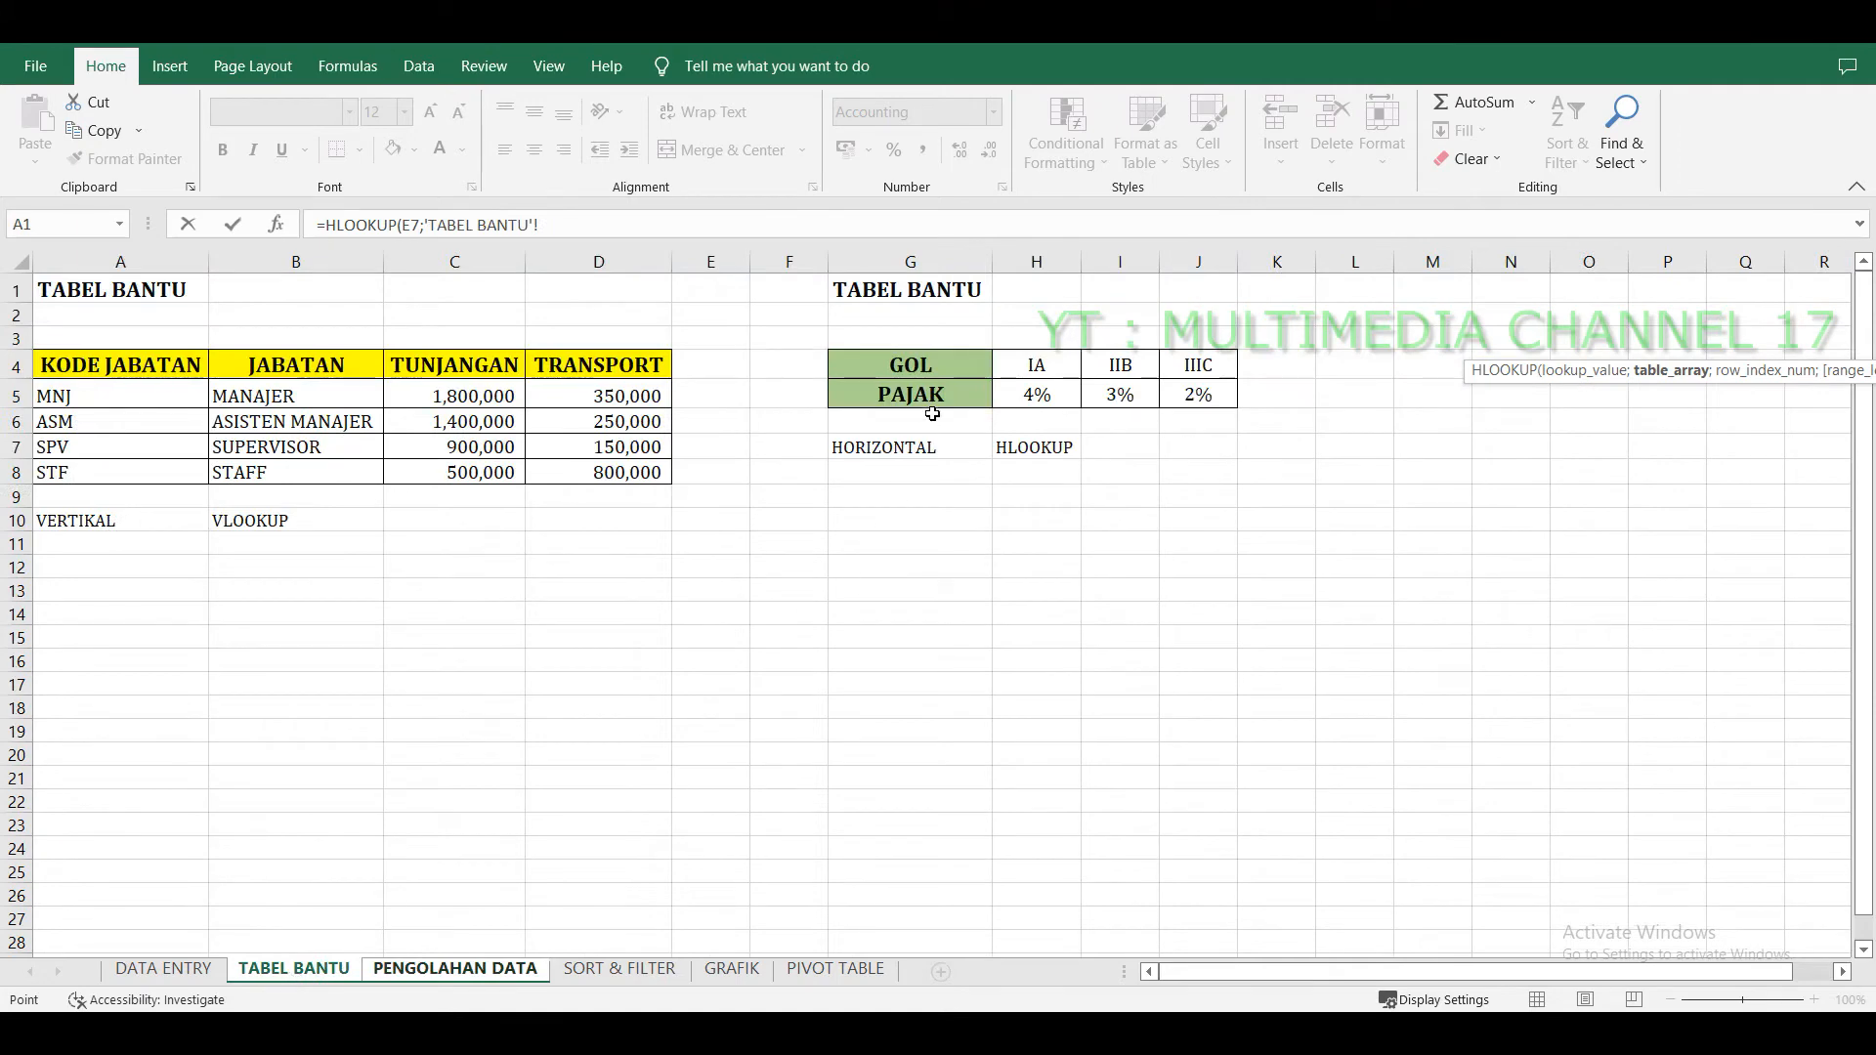
{"action": "left_click_drag", "start_coordinate": [926, 367], "coordinate": [1190, 389]}
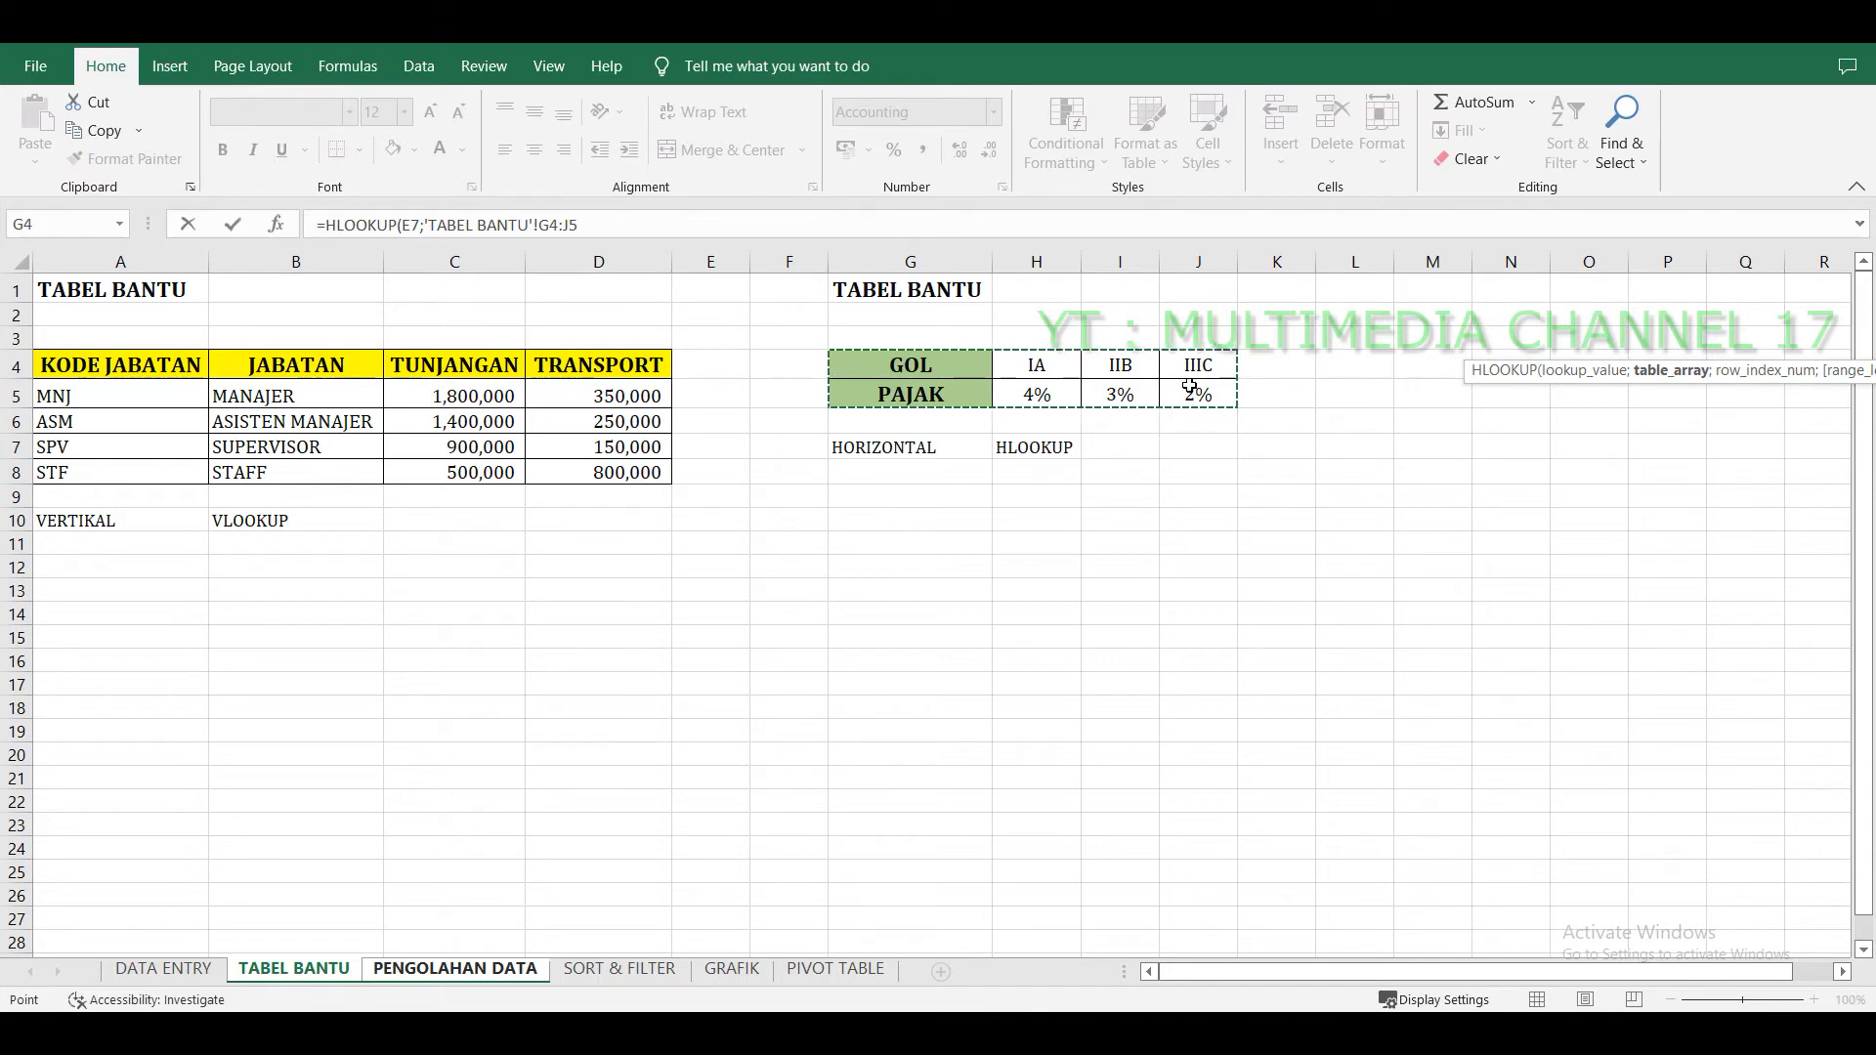
{"action": "key", "text": "F4"}
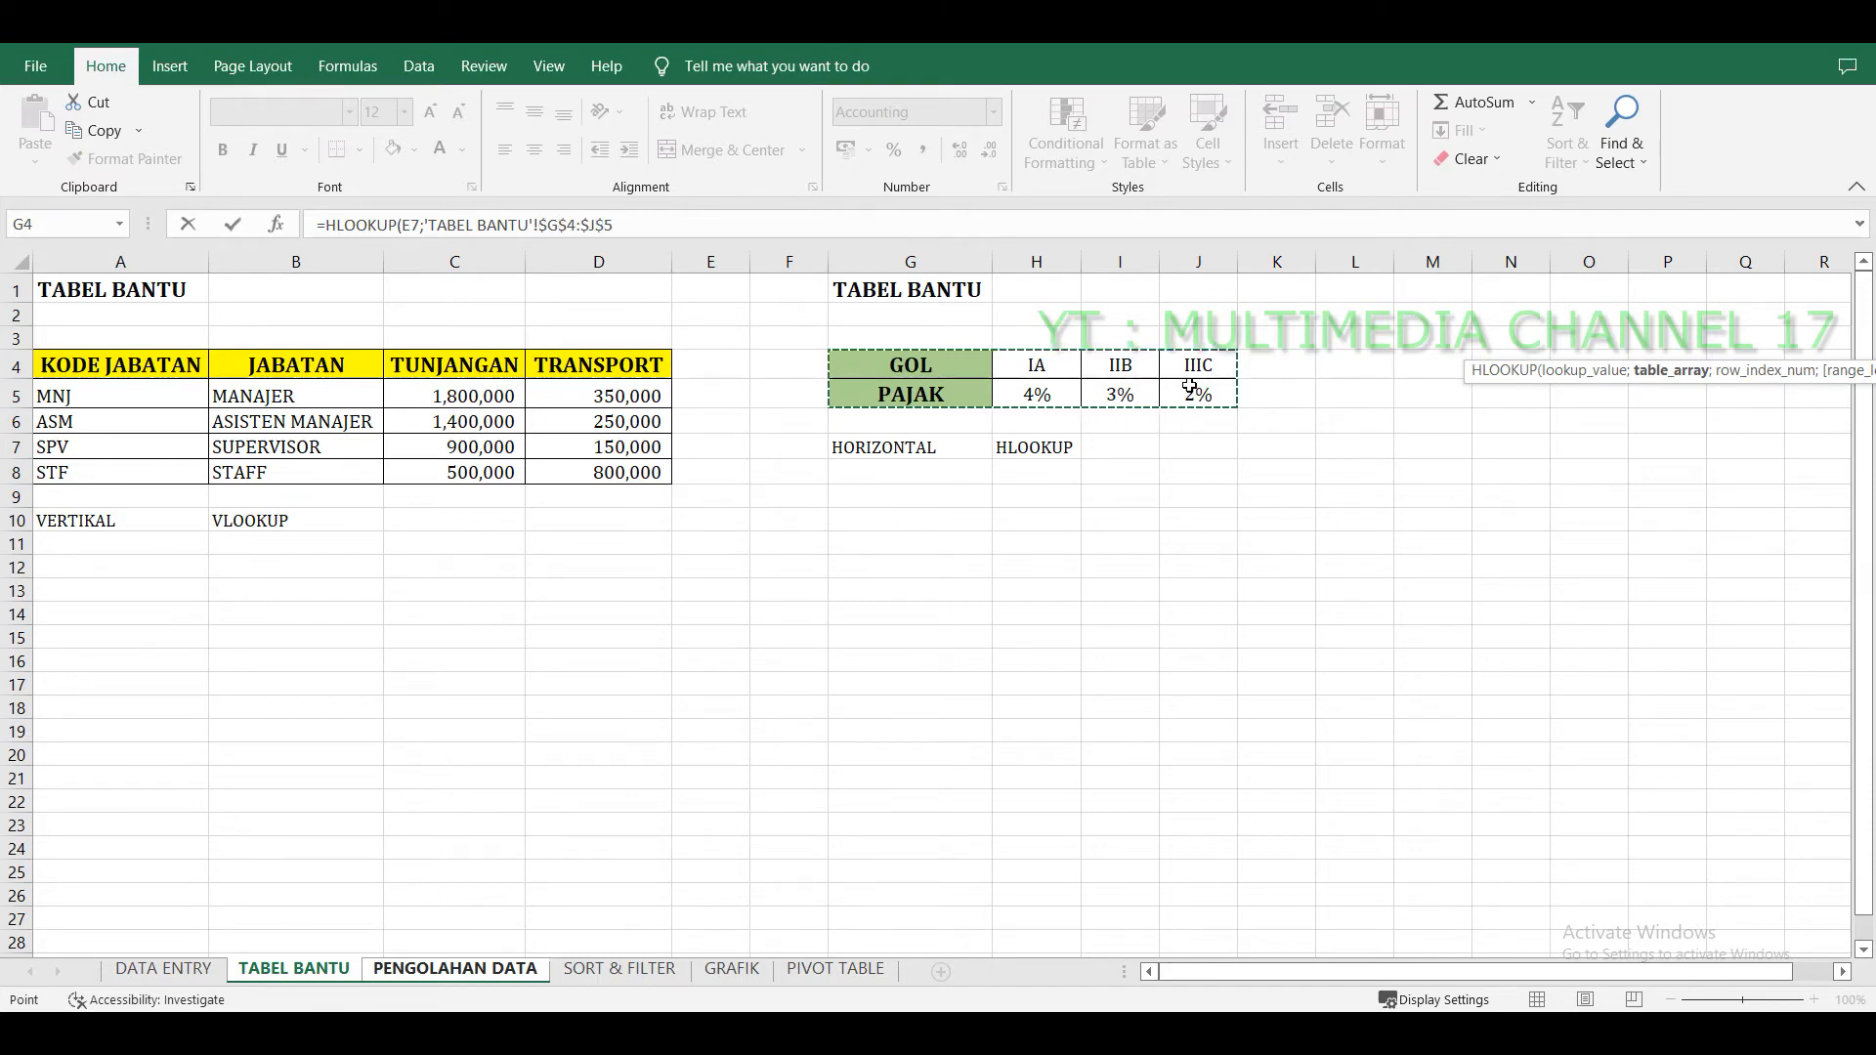
{"action": "type", "text": ";"}
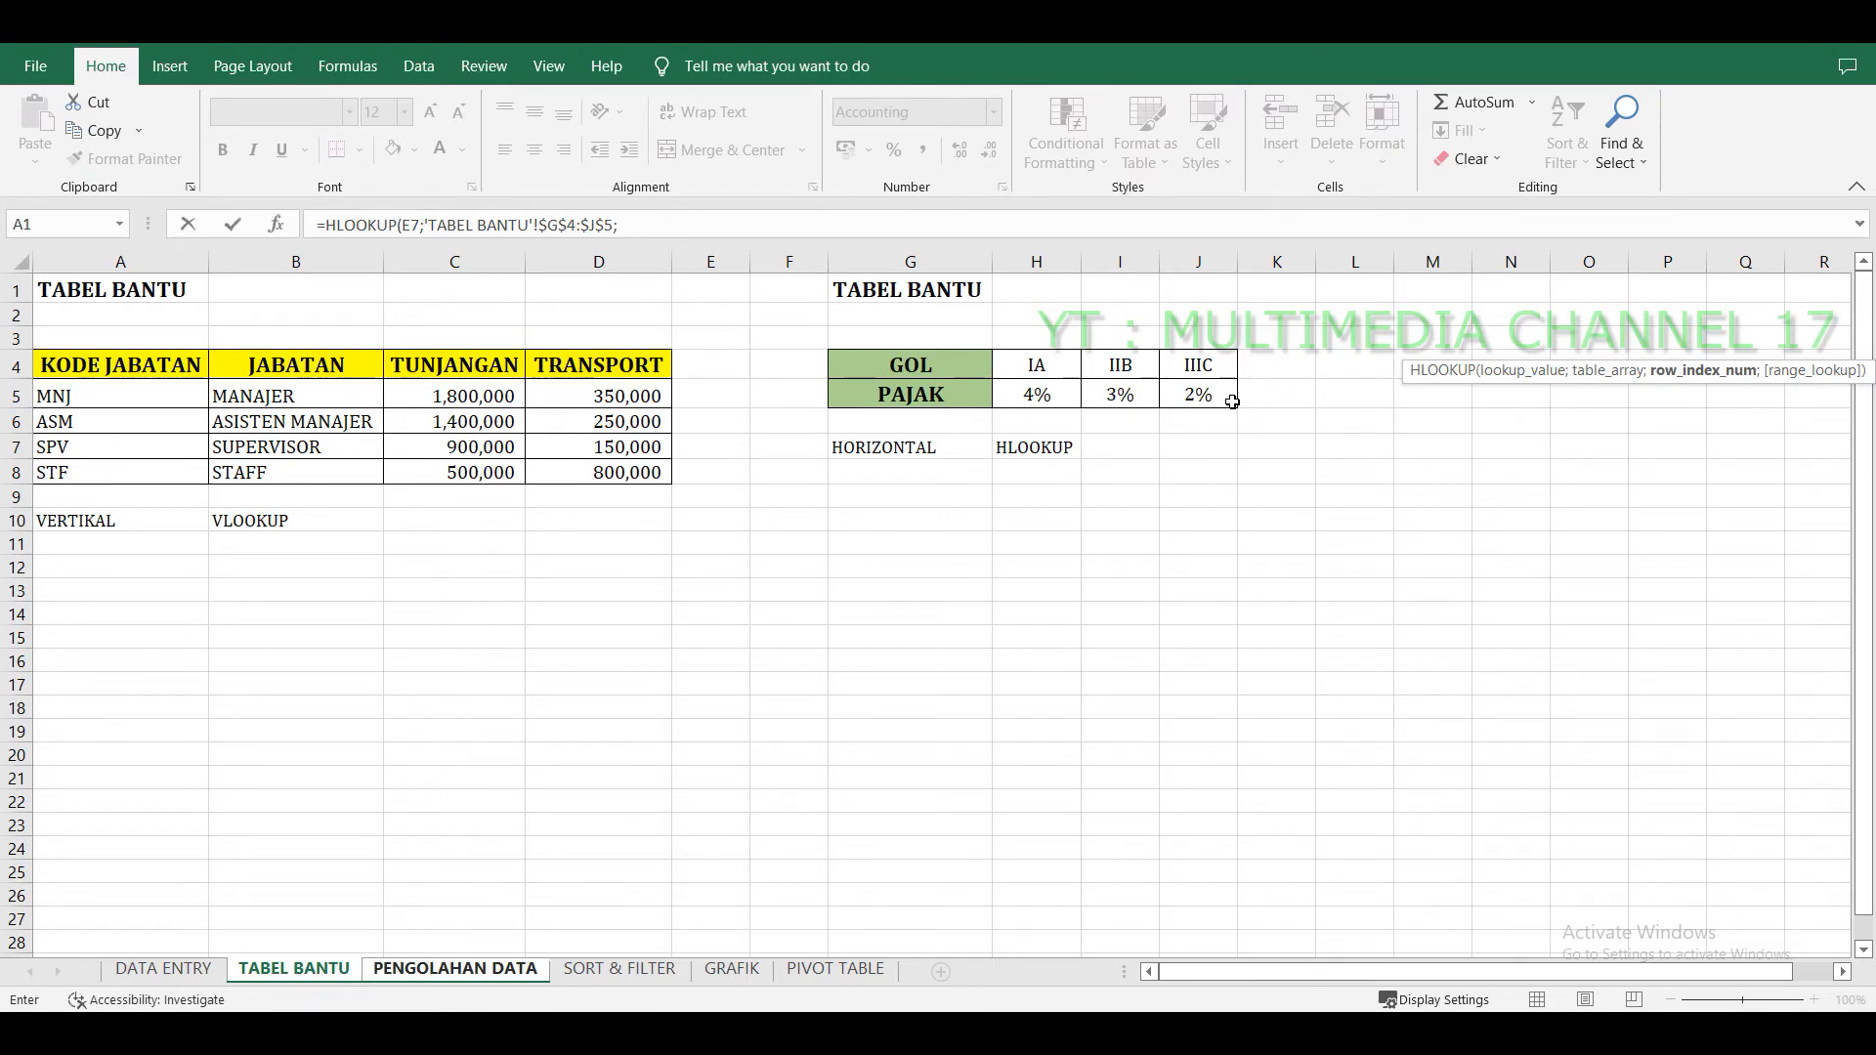
{"action": "type", "text": "2;"}
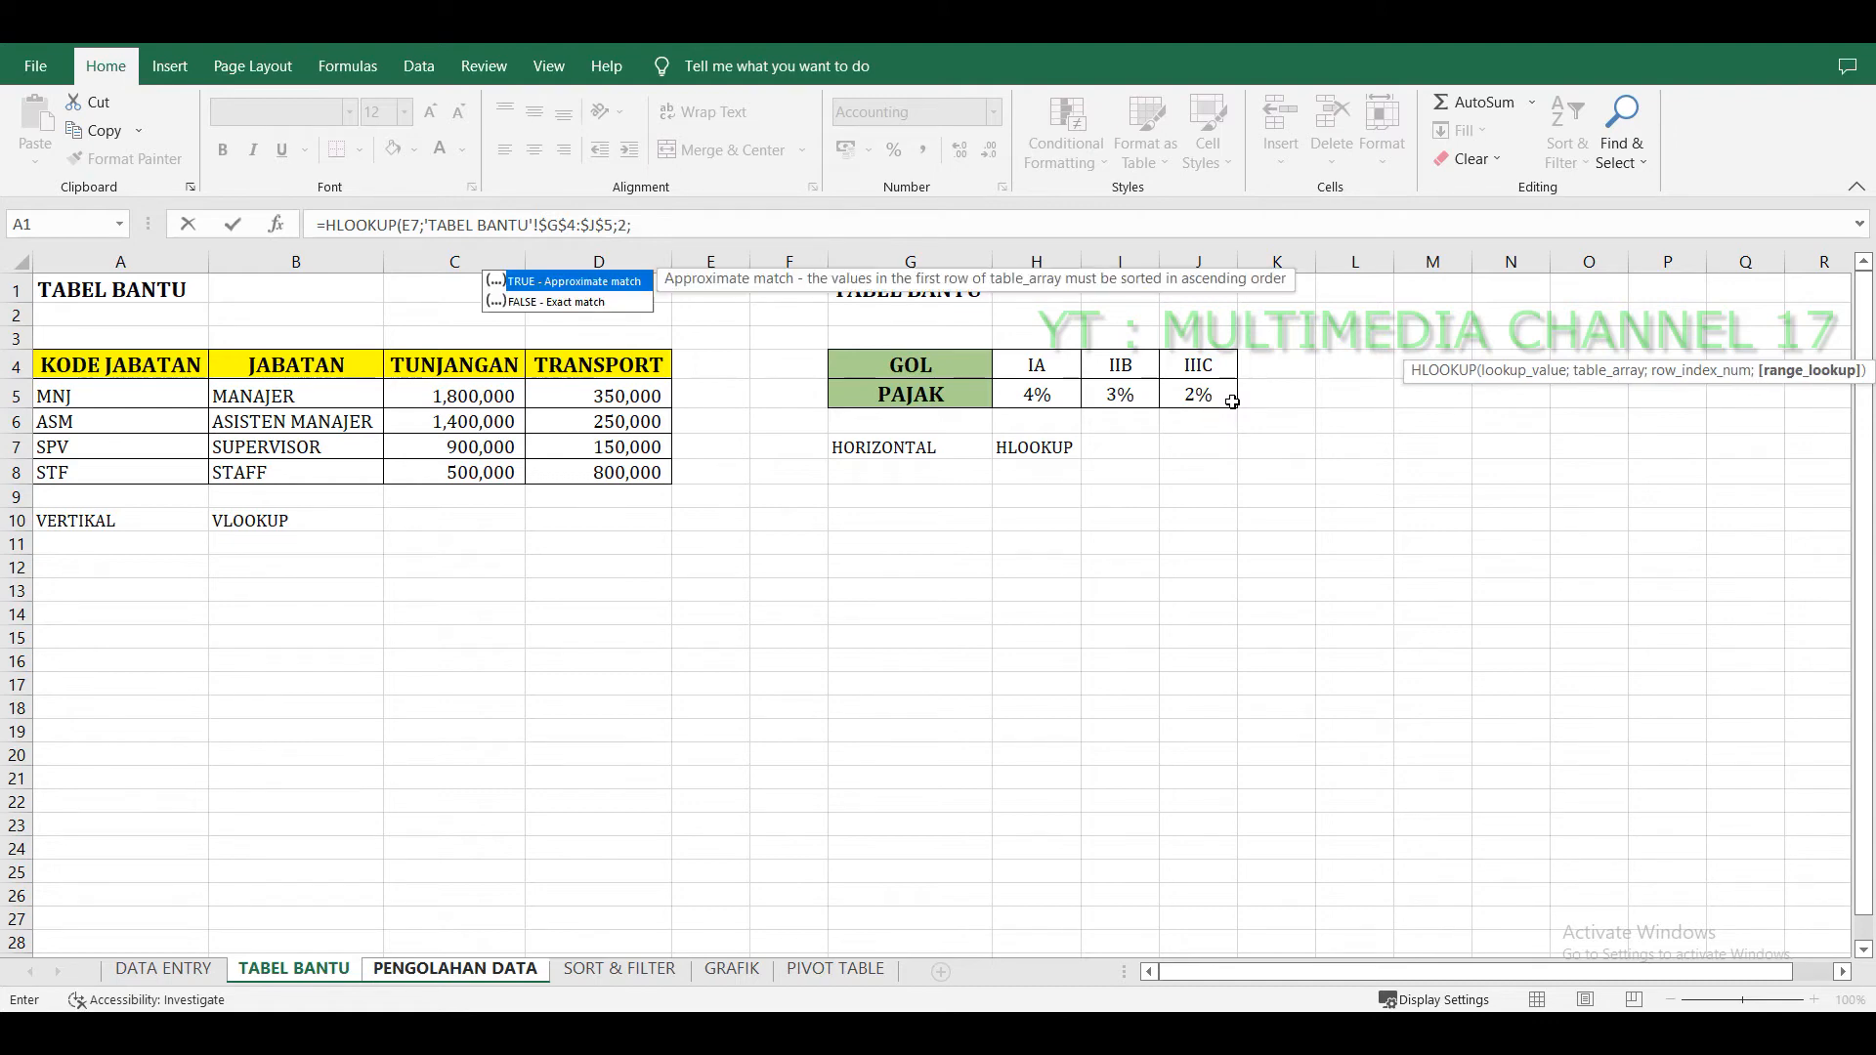
{"action": "type", "text": "0)"}
{"action": "key", "text": "Return"}
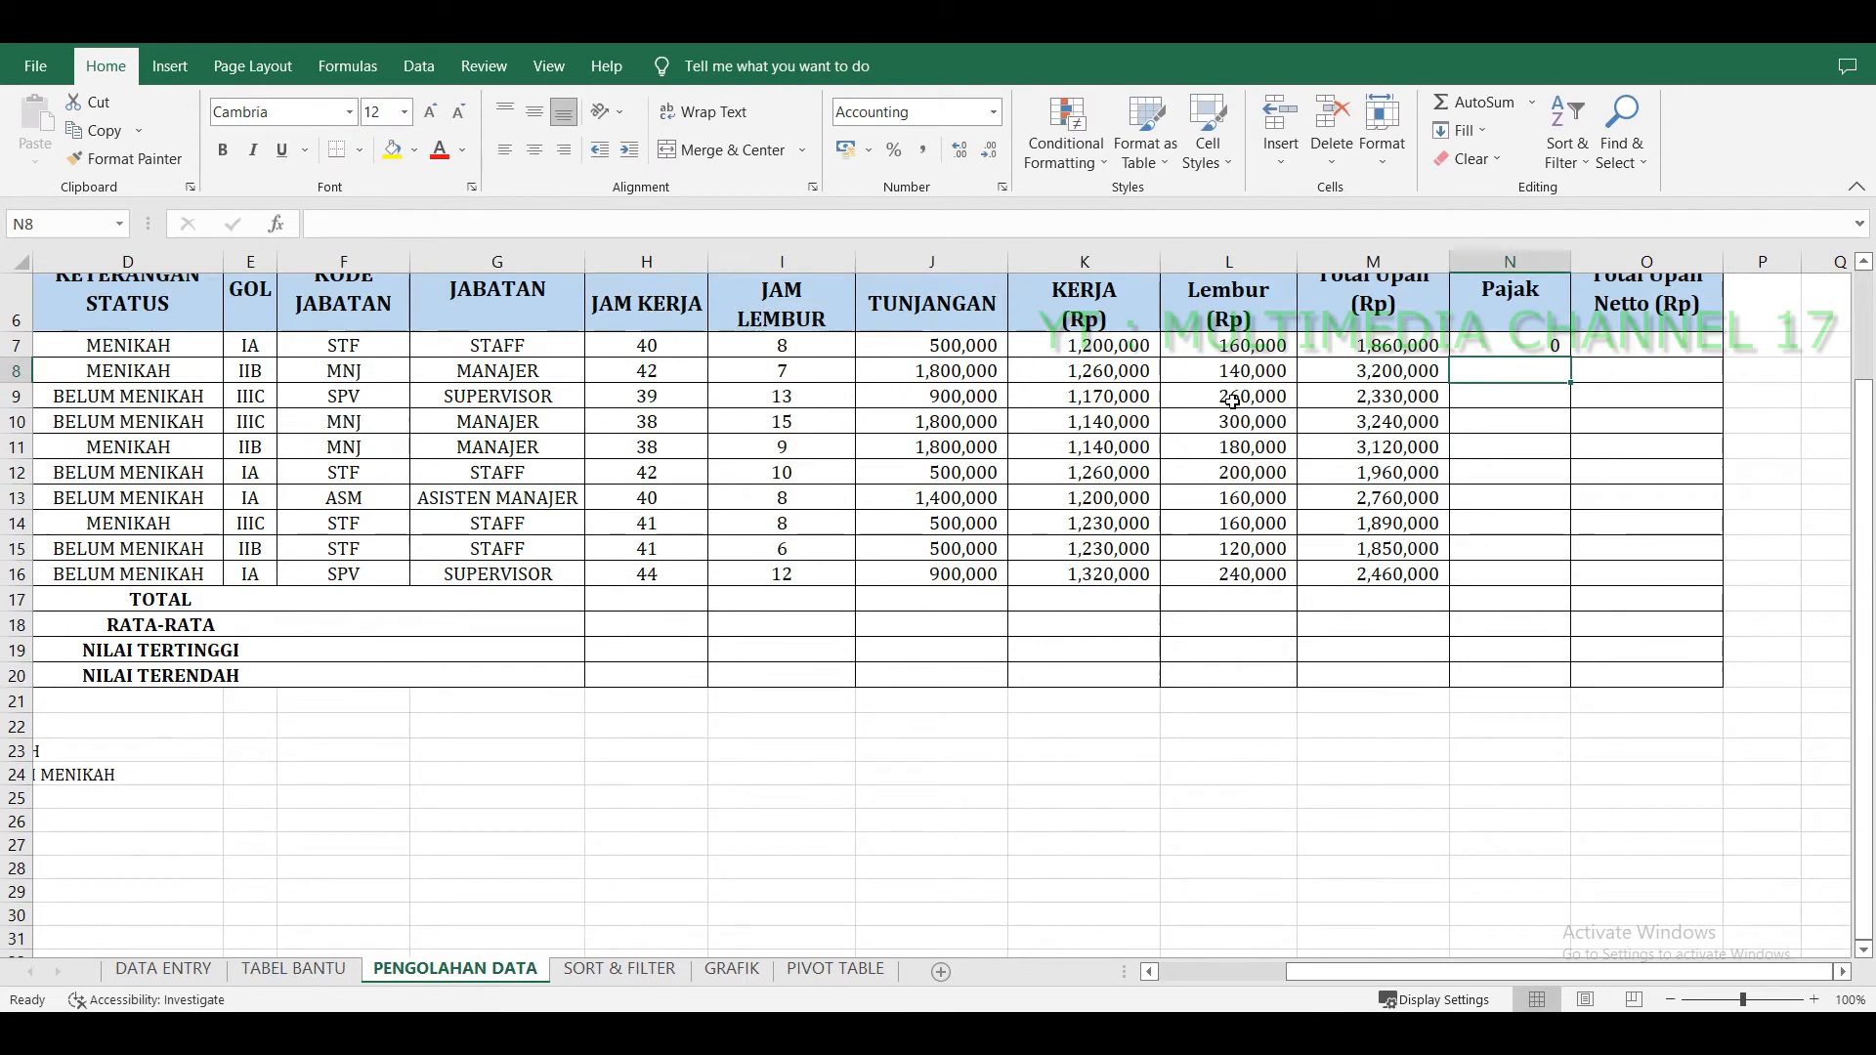
Multiply the Pajak formula in N7 by Total Upah M7, then fill it down to N16.
{"action": "left_click", "coordinate": [1520, 338]}
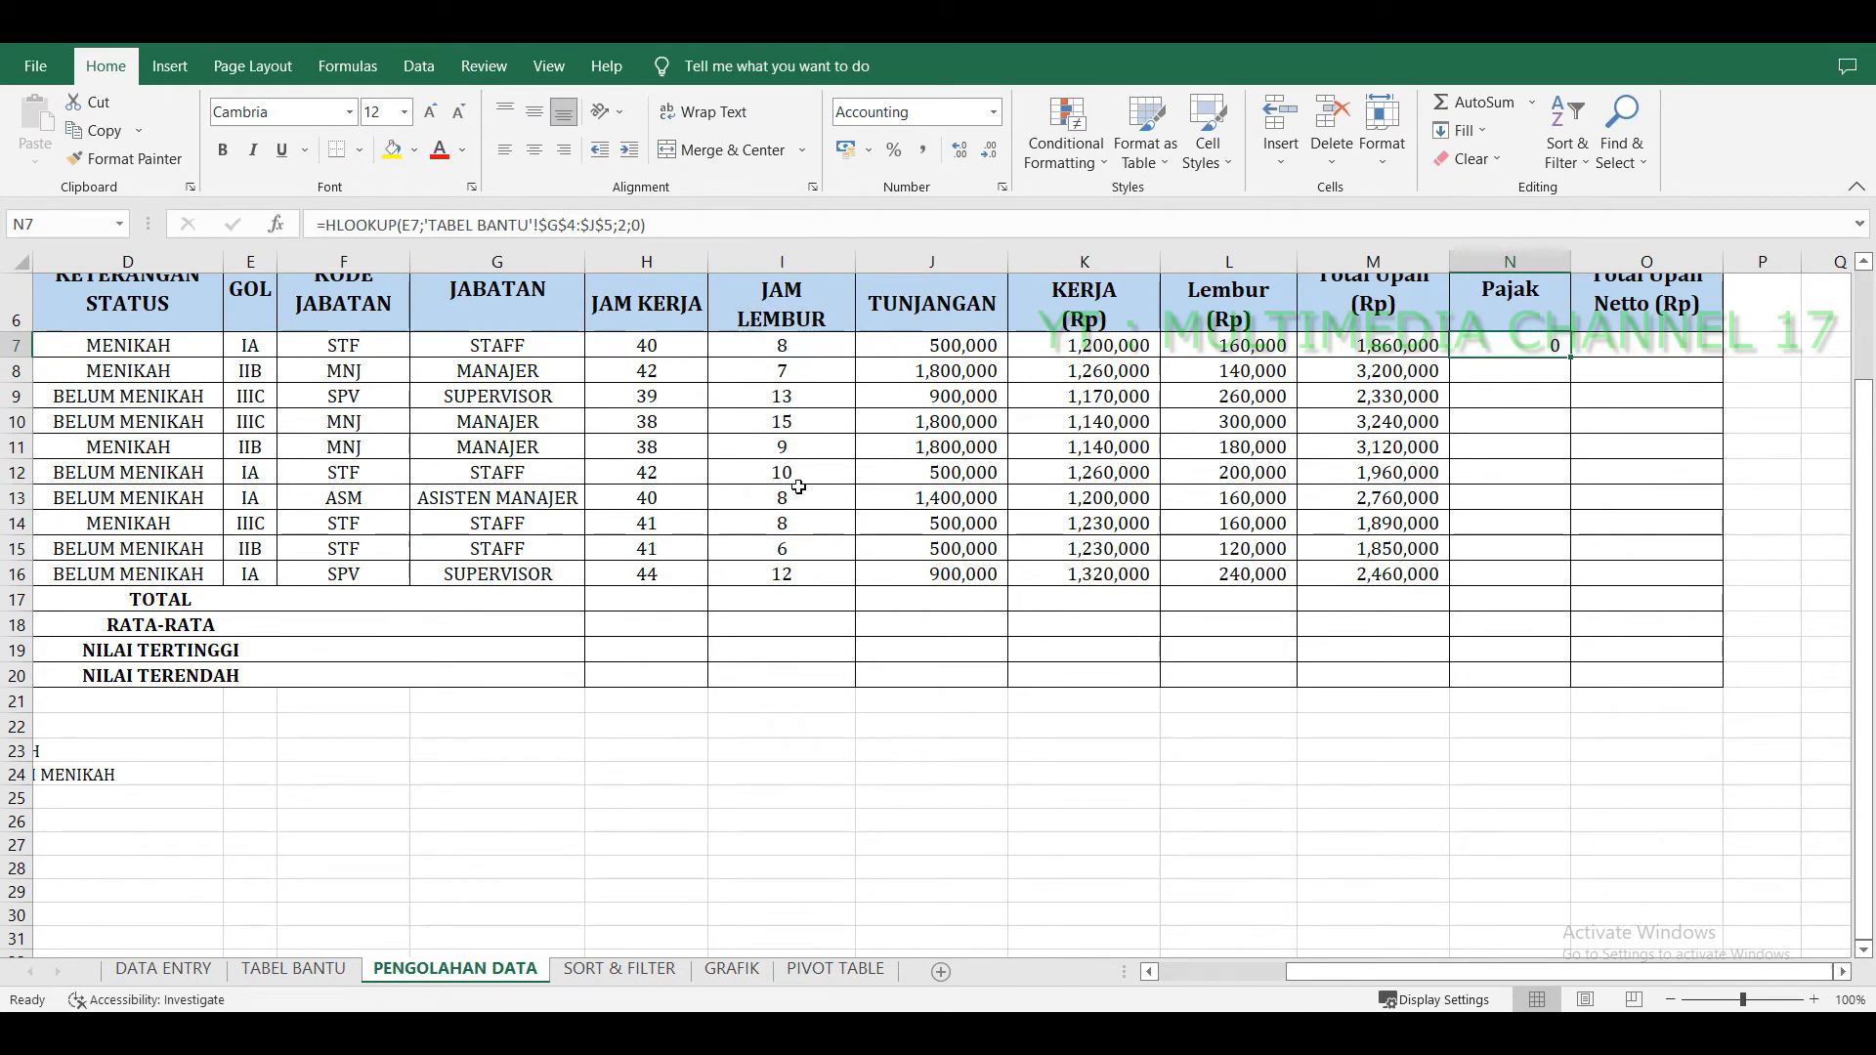
{"action": "left_click", "coordinate": [679, 225]}
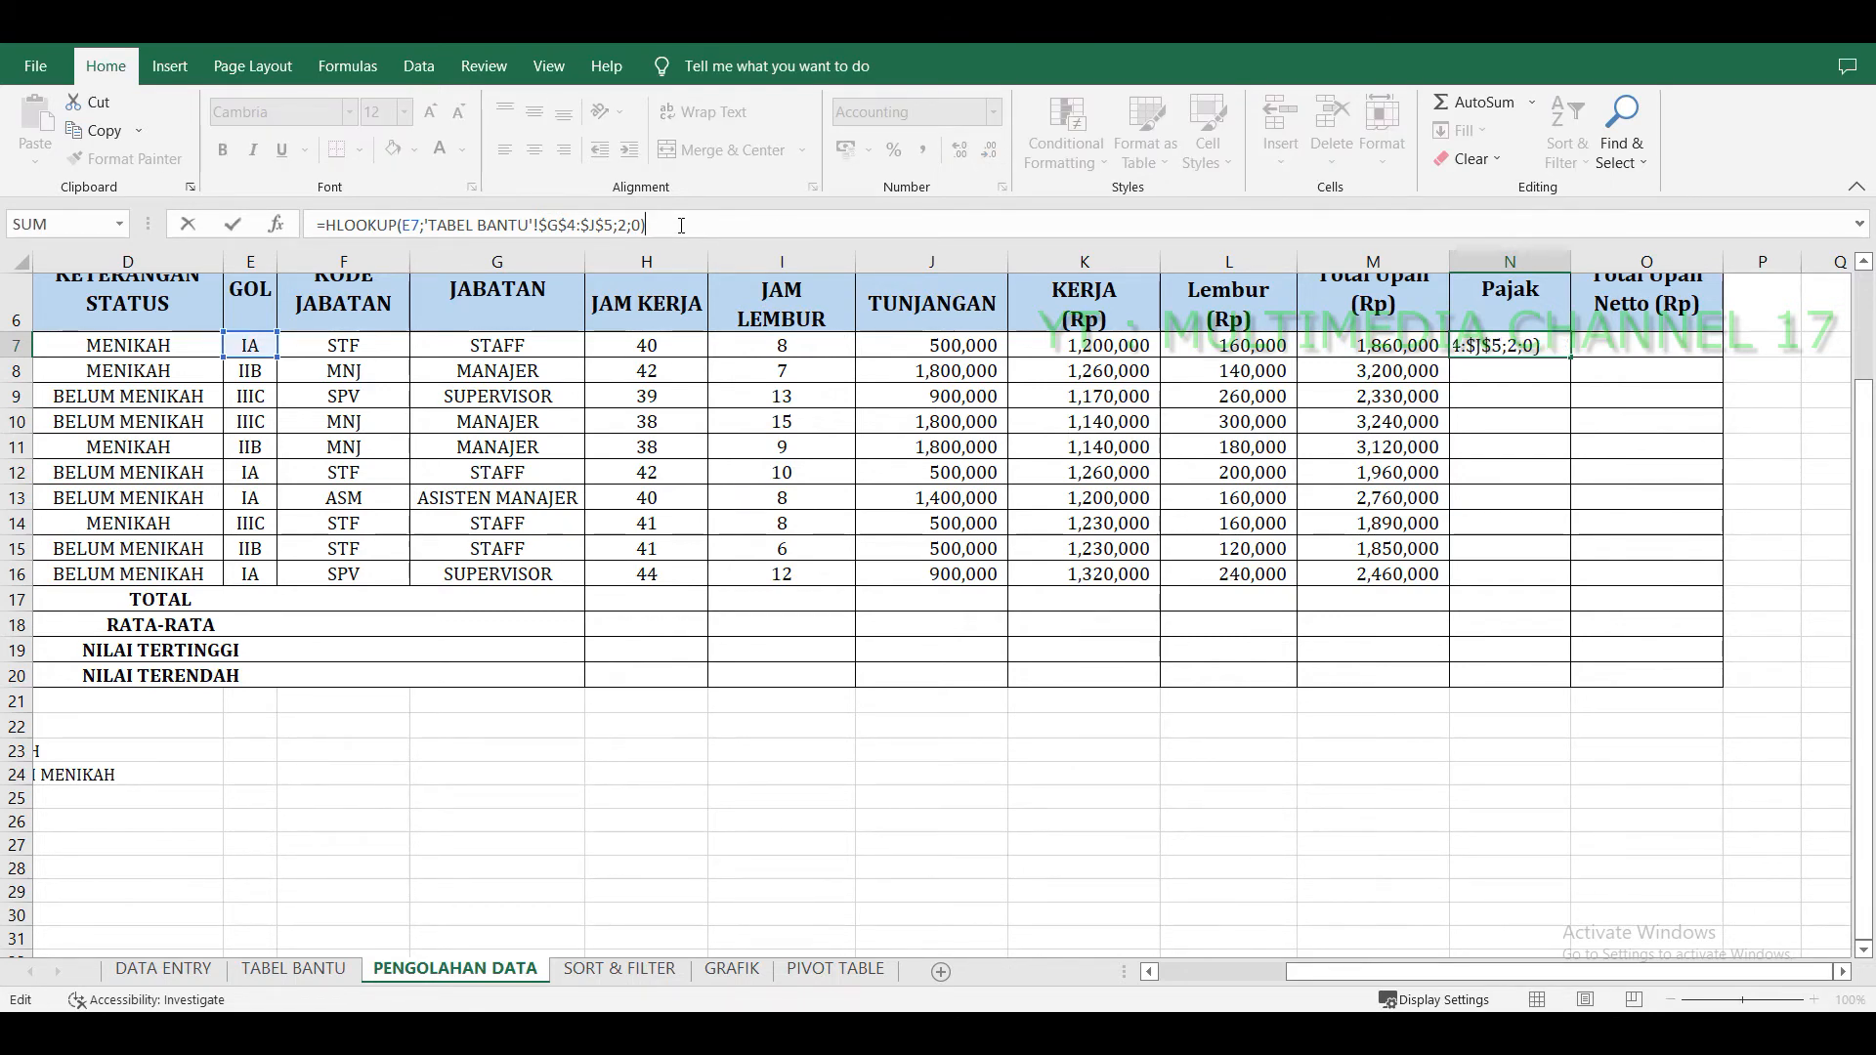
{"action": "type", "text": "*"}
{"action": "scroll", "coordinate": [1392, 372], "scroll_direction": "up", "scroll_amount": 2}
{"action": "left_click", "coordinate": [1397, 525]}
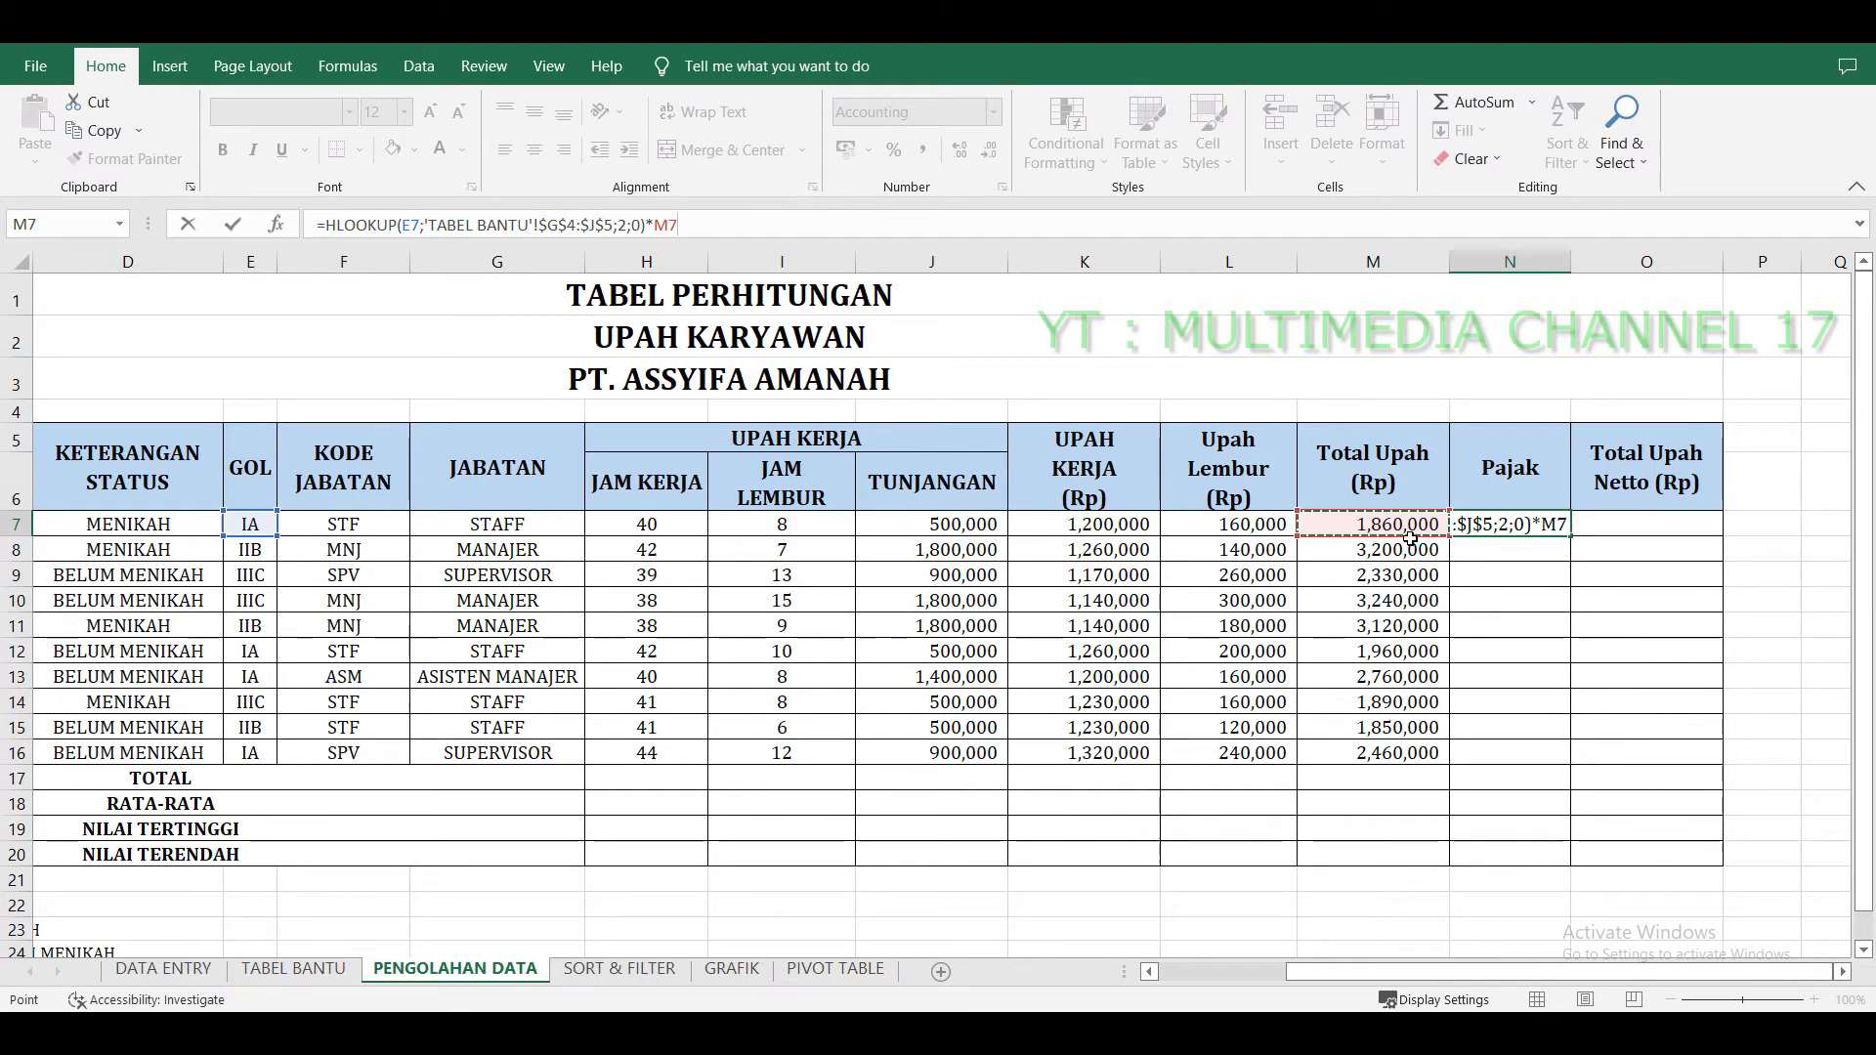
{"action": "key", "text": "Return"}
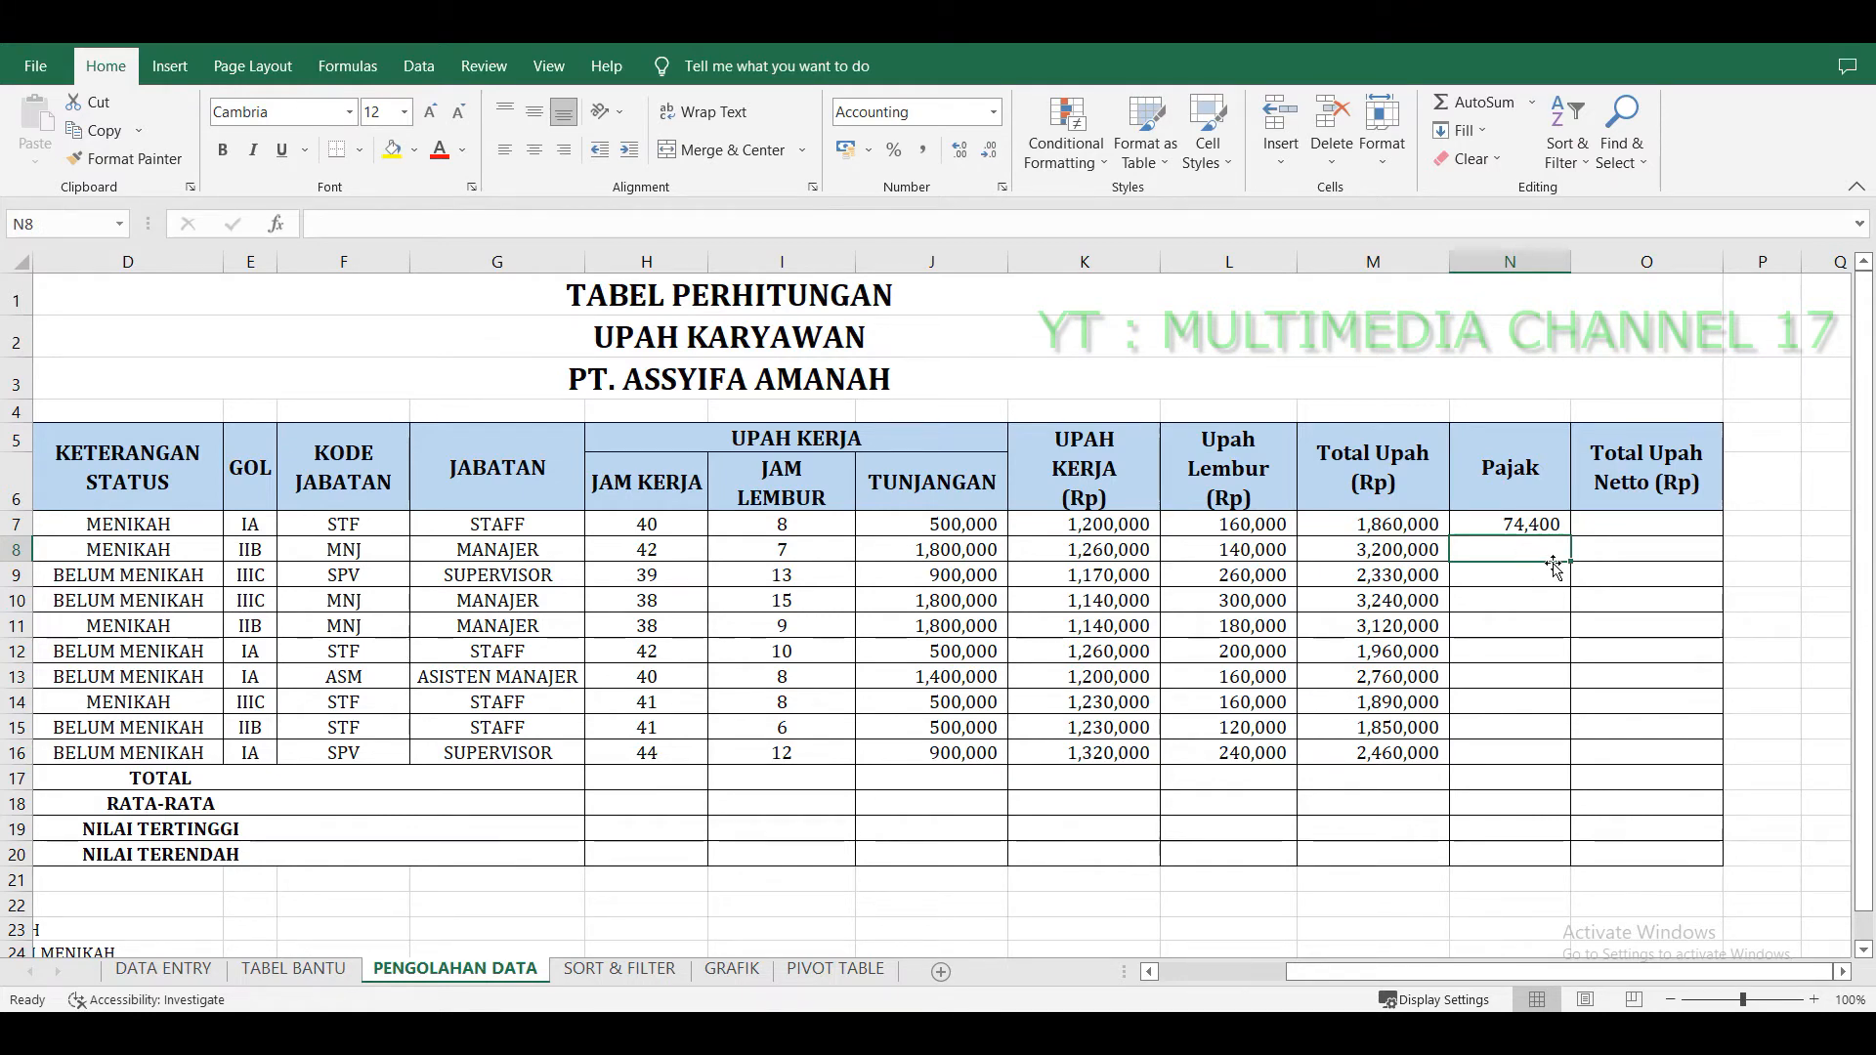
{"action": "left_click", "coordinate": [1555, 526]}
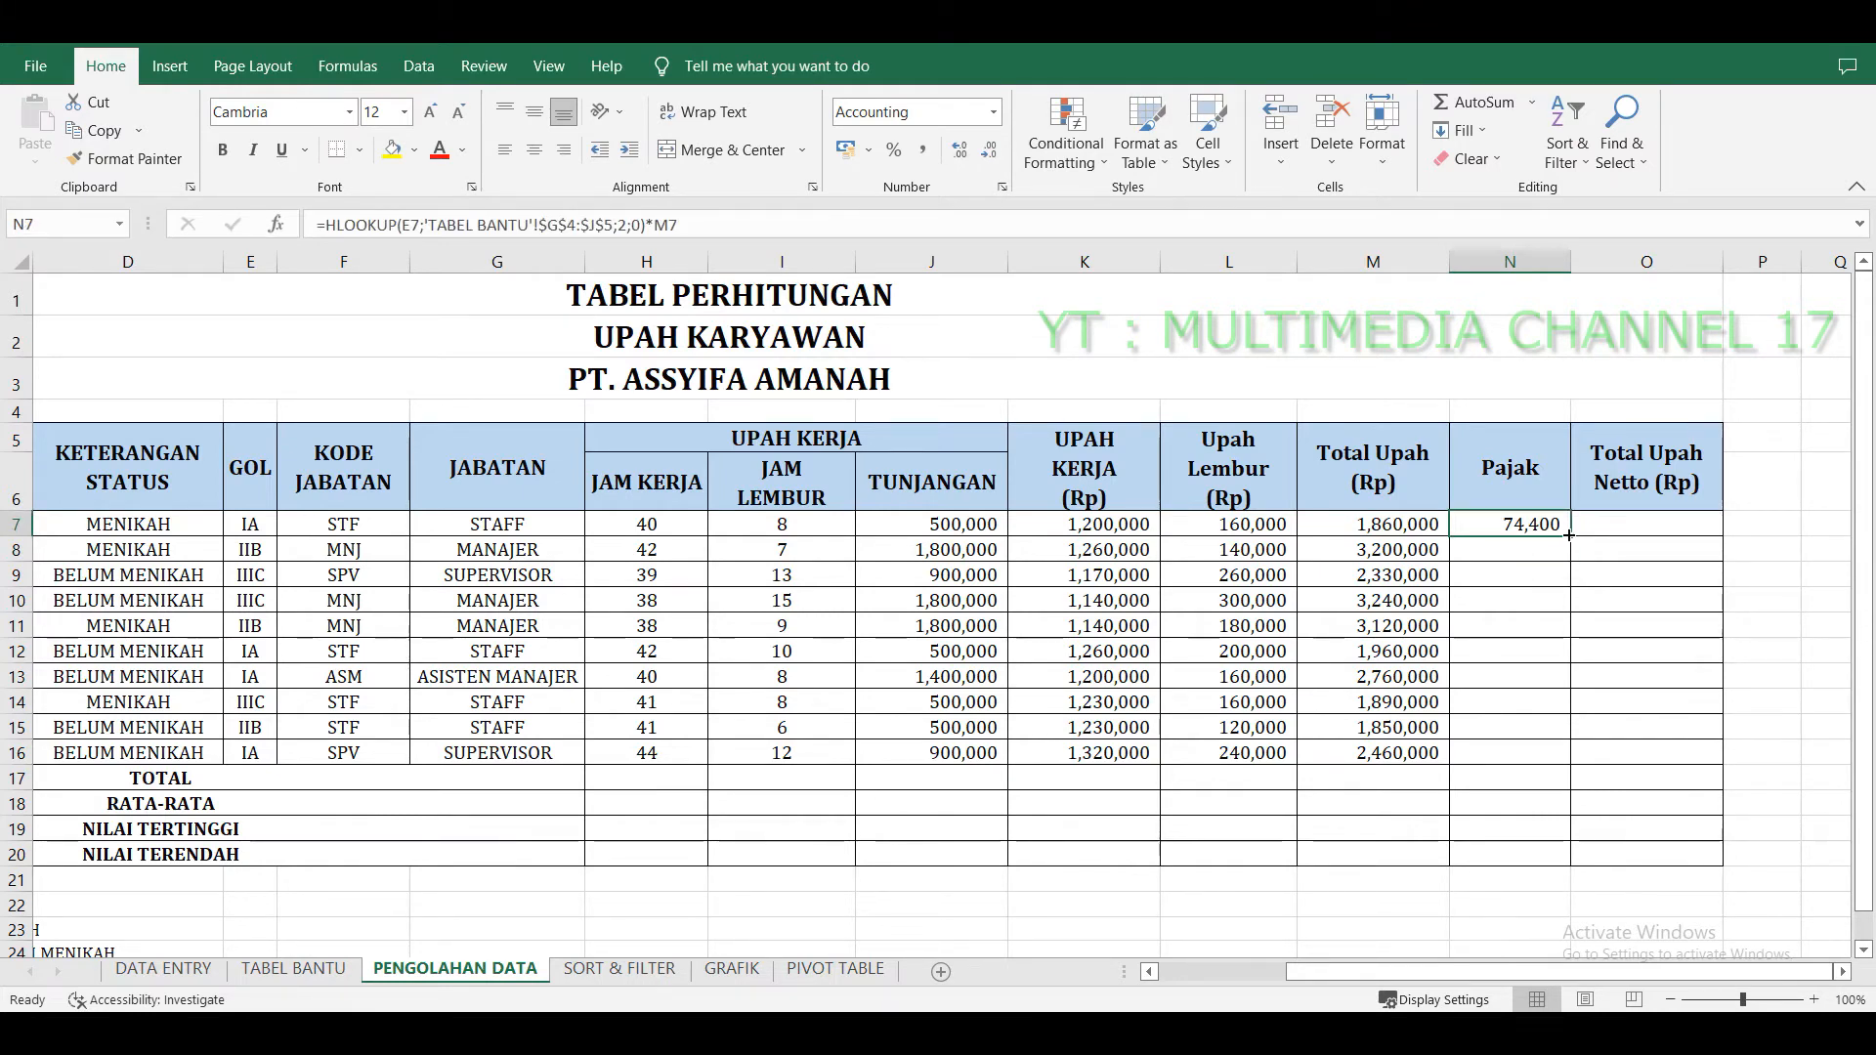
{"action": "left_click_drag", "start_coordinate": [1569, 536], "coordinate": [1559, 771]}
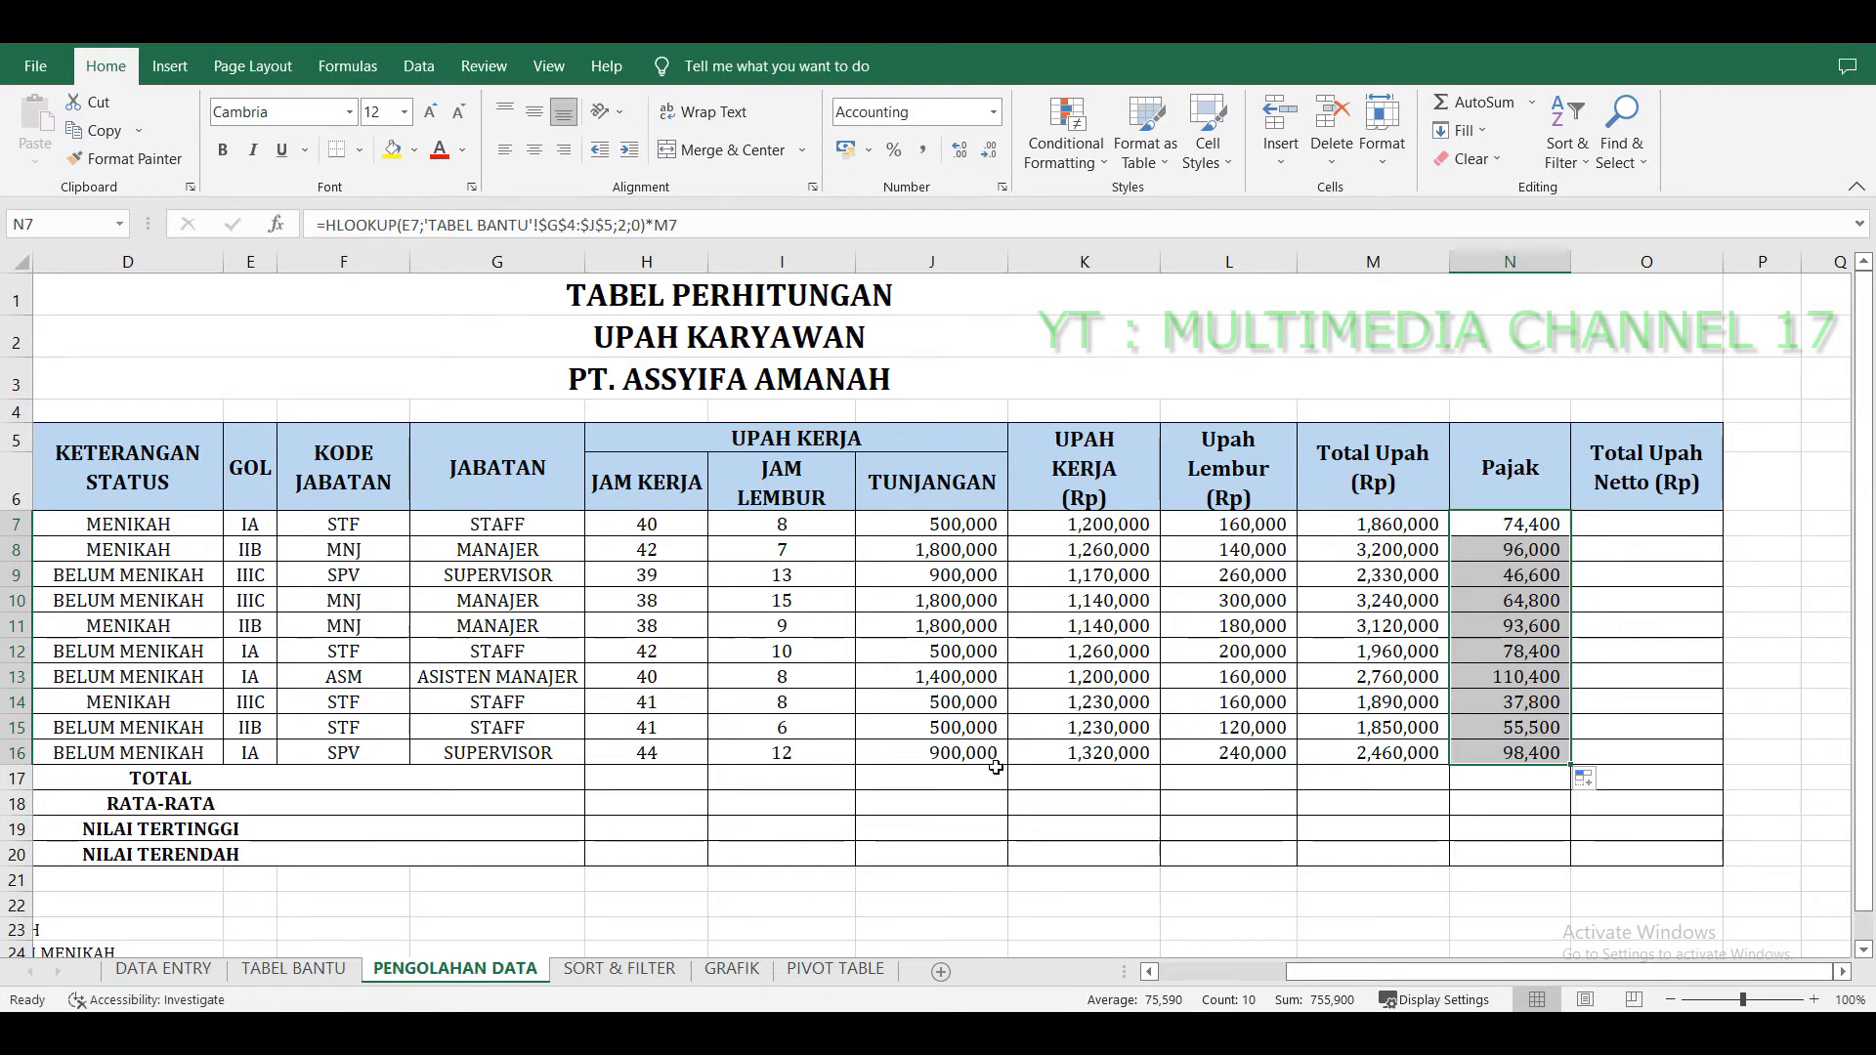
Enter =M7-N7 in the first Total Upah Netto cell, O7, and fill it down to O16.
{"action": "left_click", "coordinate": [1655, 529]}
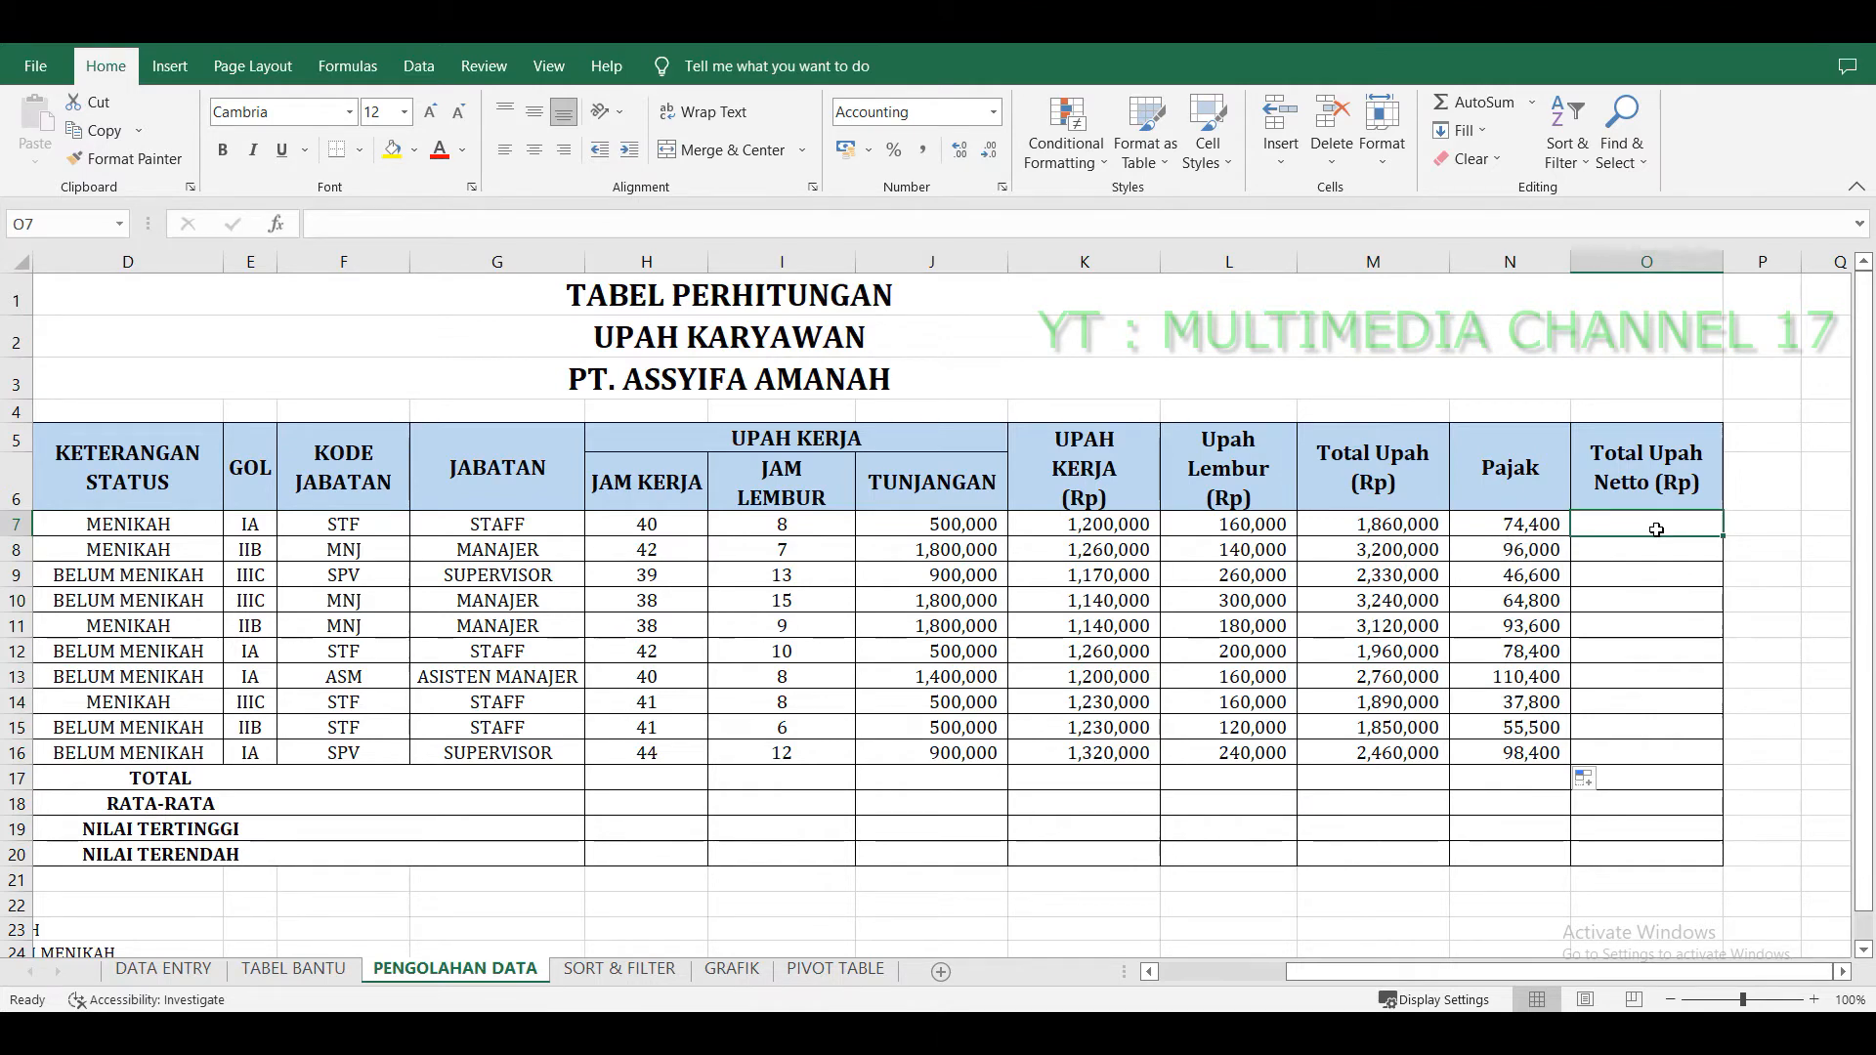
{"action": "type", "text": "="}
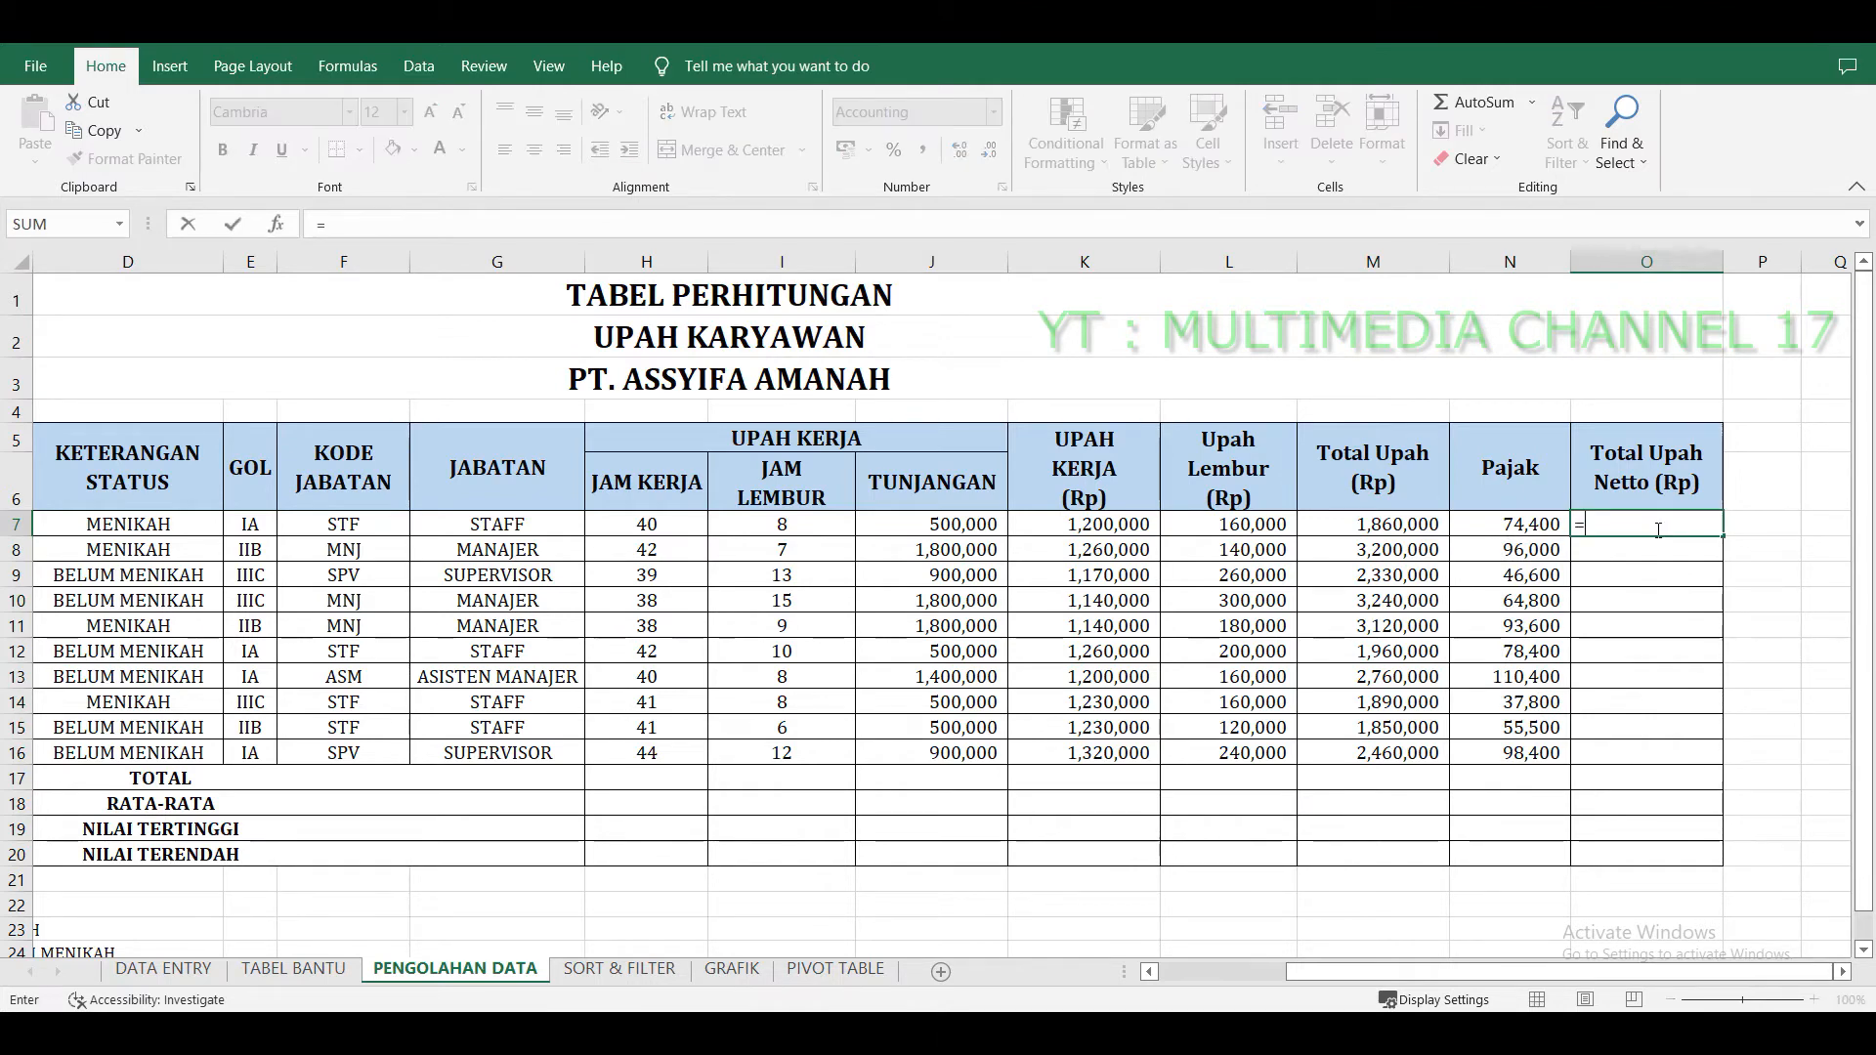
{"action": "left_click", "coordinate": [1404, 530]}
{"action": "type", "text": "-"}
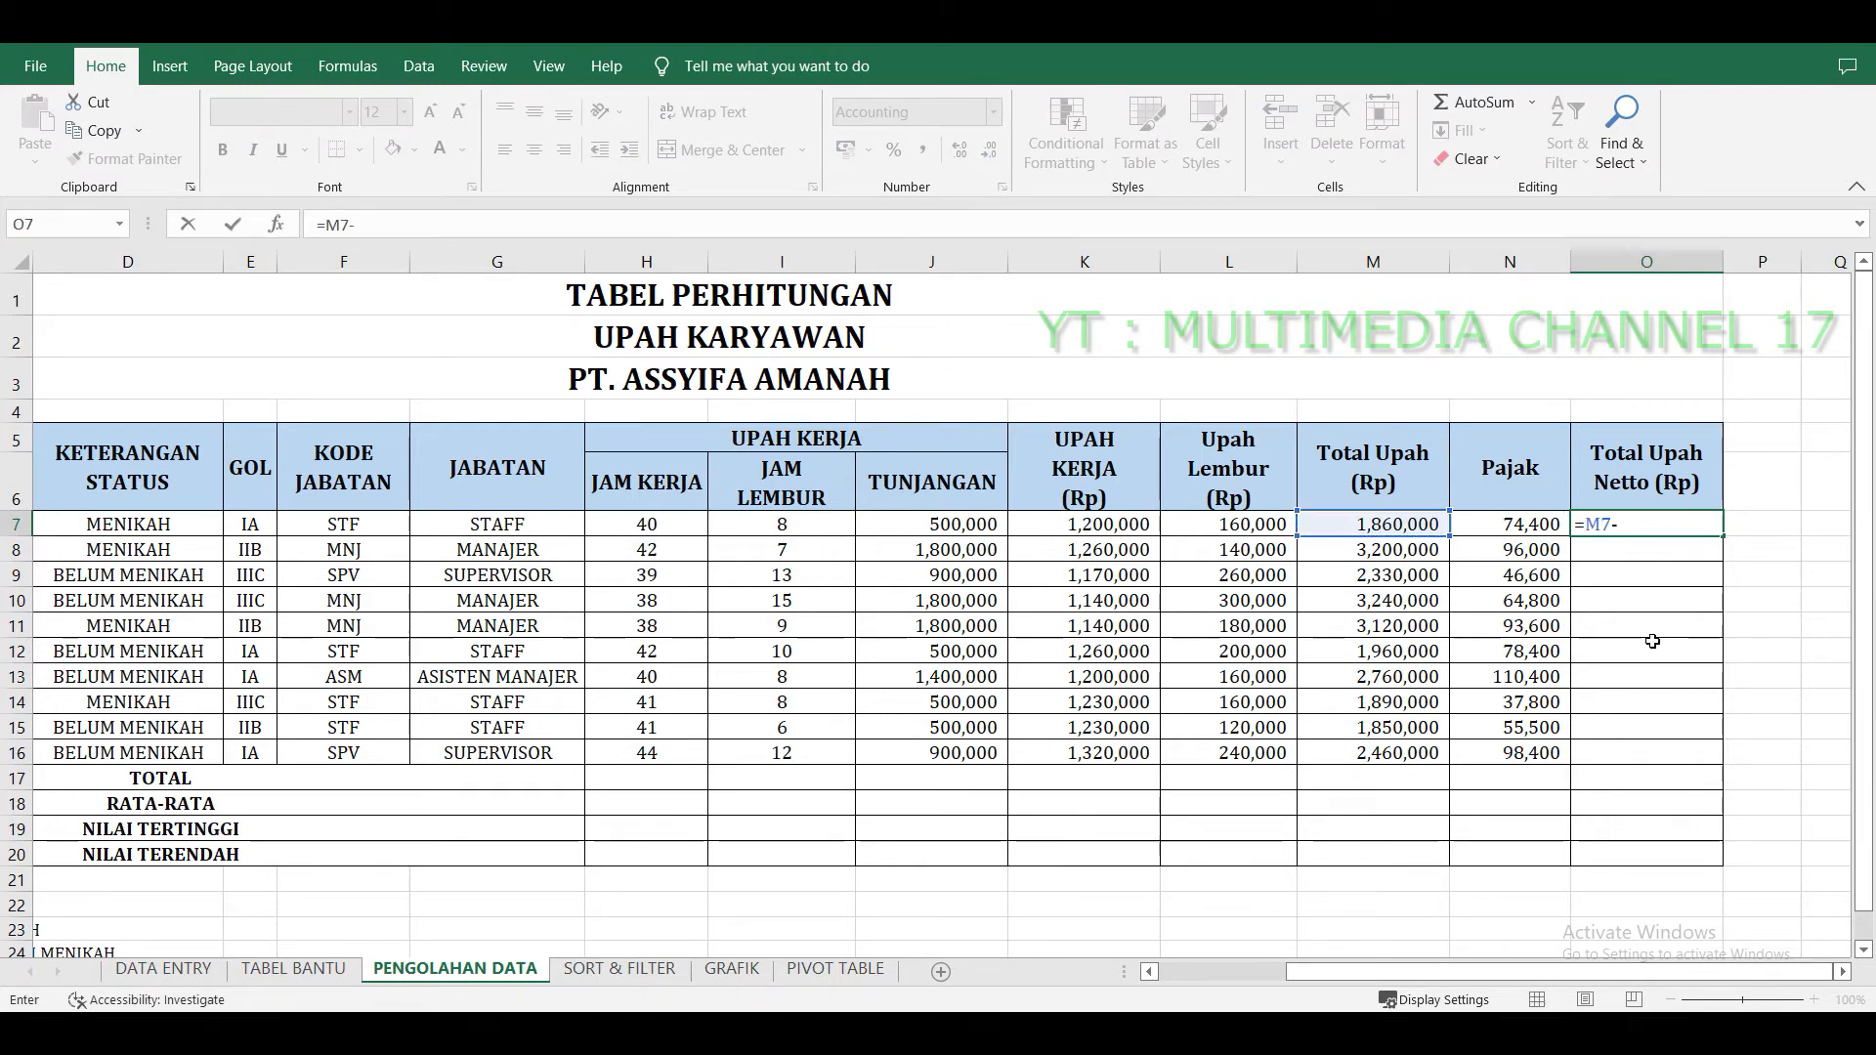
{"action": "left_click", "coordinate": [1540, 525]}
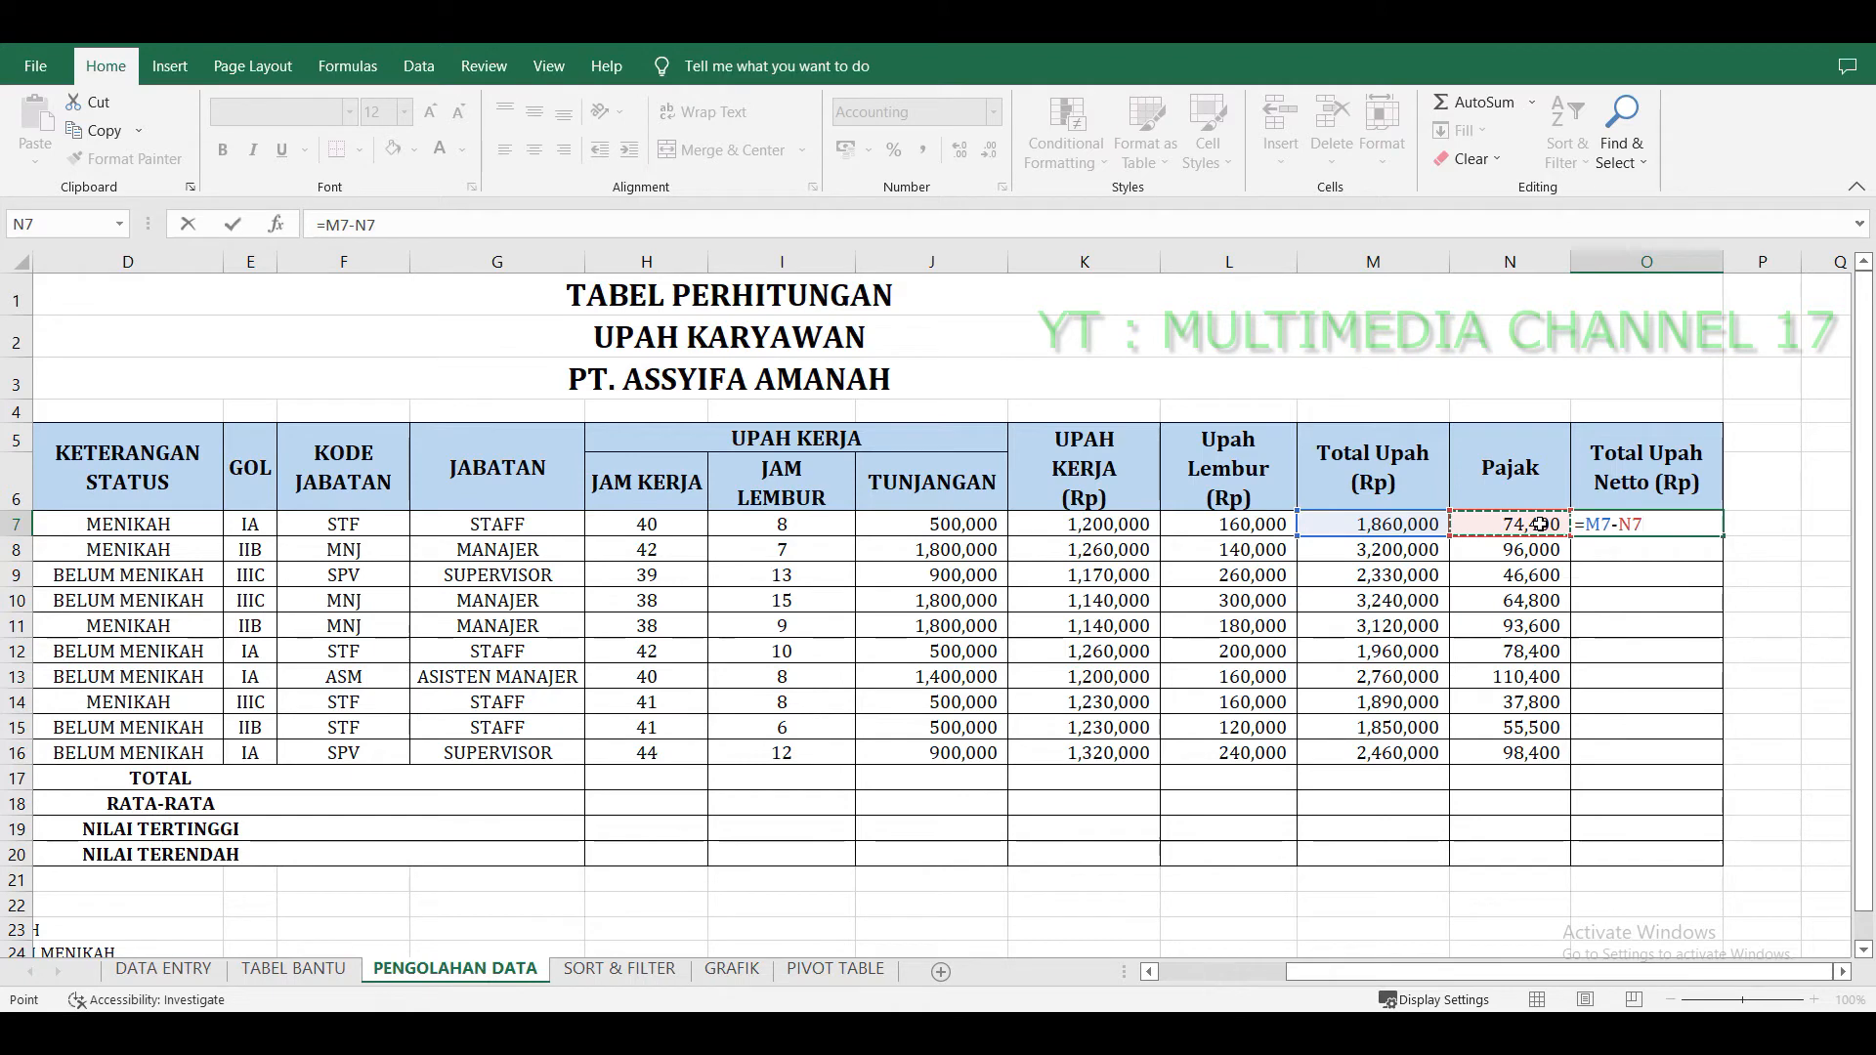
{"action": "key", "text": "Return"}
{"action": "left_click", "coordinate": [1678, 525]}
{"action": "left_click_drag", "start_coordinate": [1719, 537], "coordinate": [1719, 762]}
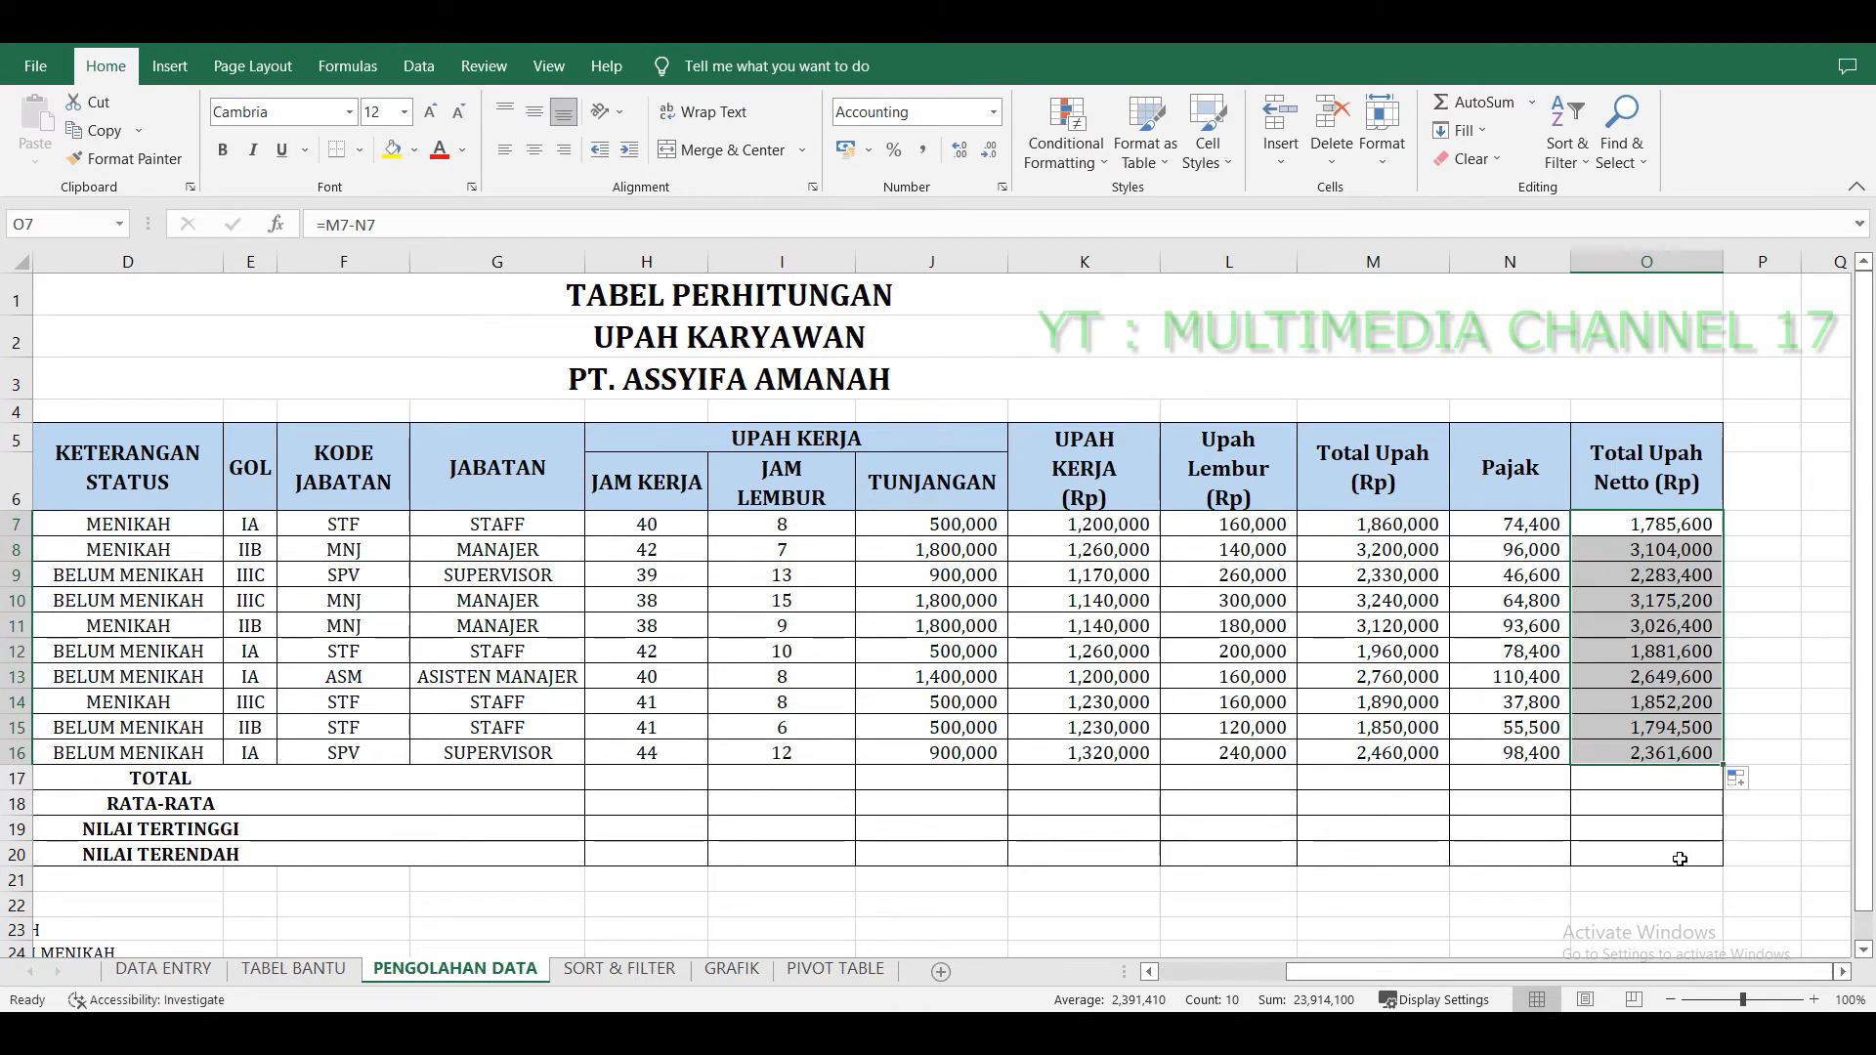
{"action": "left_click", "coordinate": [1684, 792]}
Enter =SUM(J7:J16) in the TOTAL row under Tunjangan and fill it across to the Total Upah Netto column.
{"action": "left_click_drag", "start_coordinate": [284, 785], "coordinate": [1489, 791]}
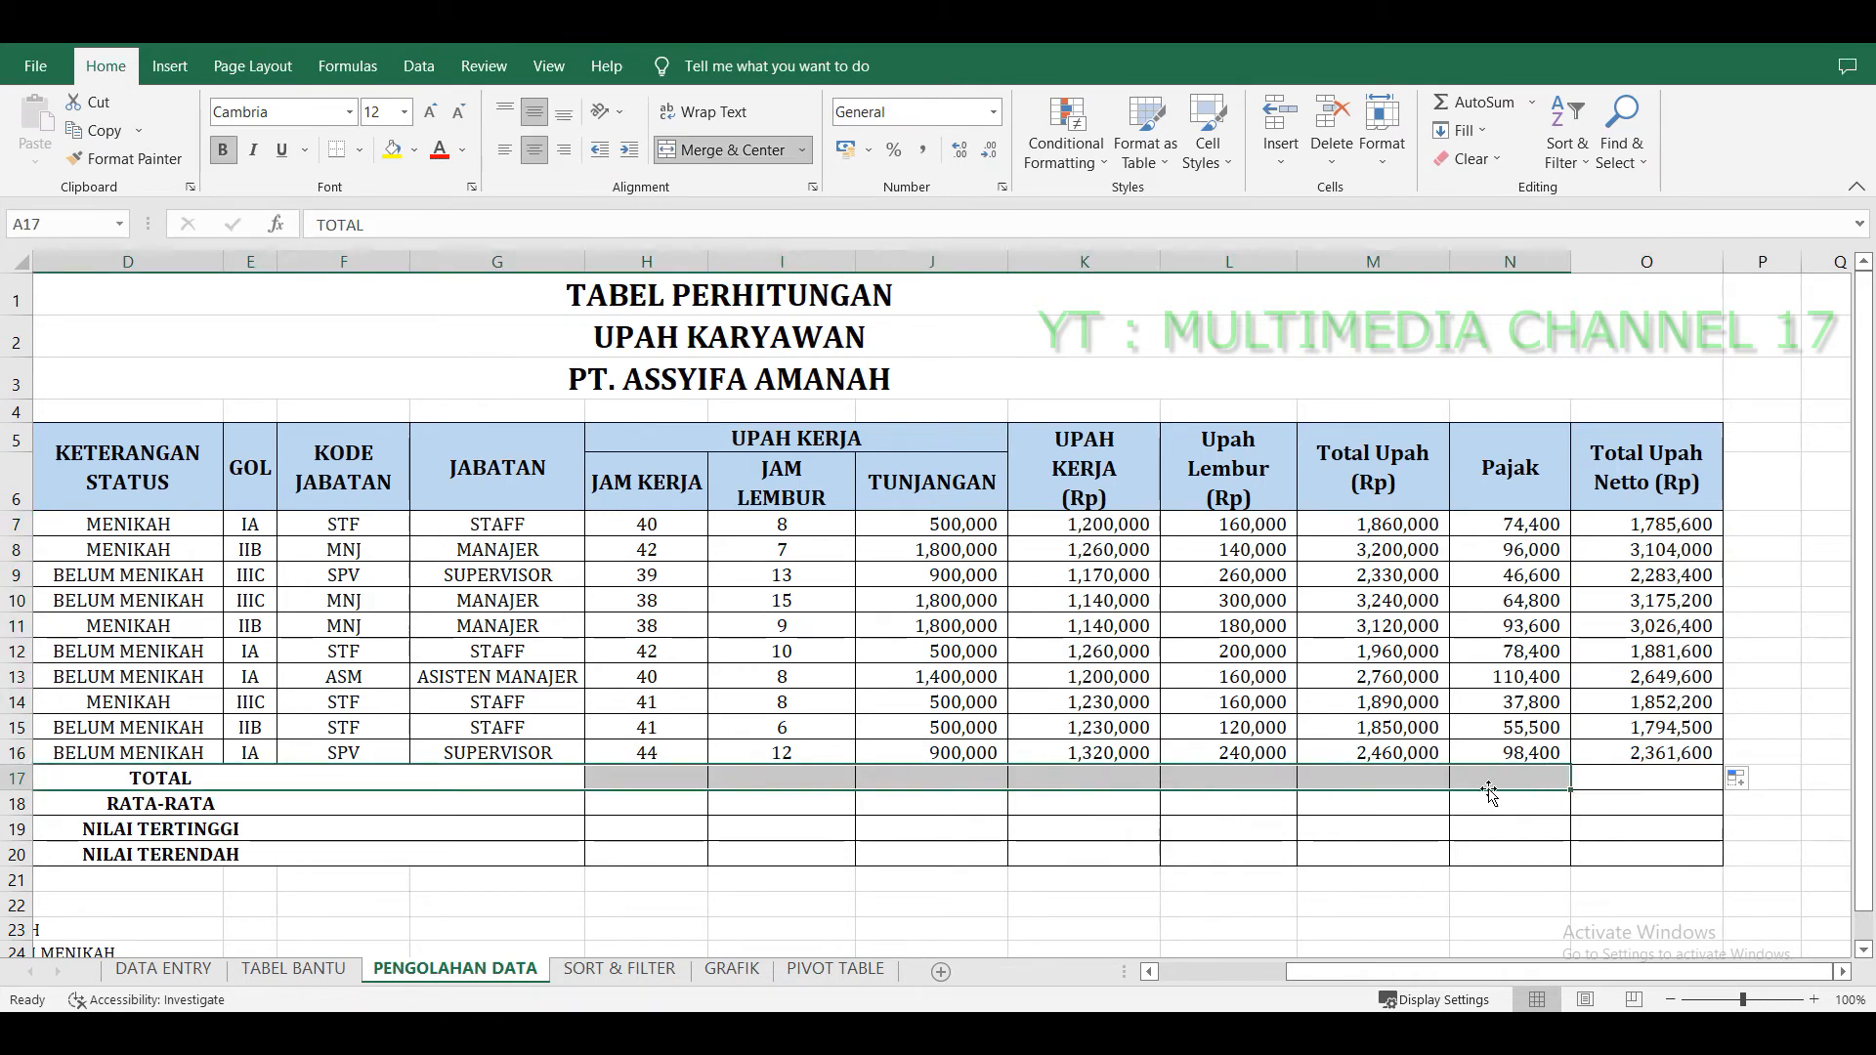
{"action": "left_click", "coordinate": [924, 777]}
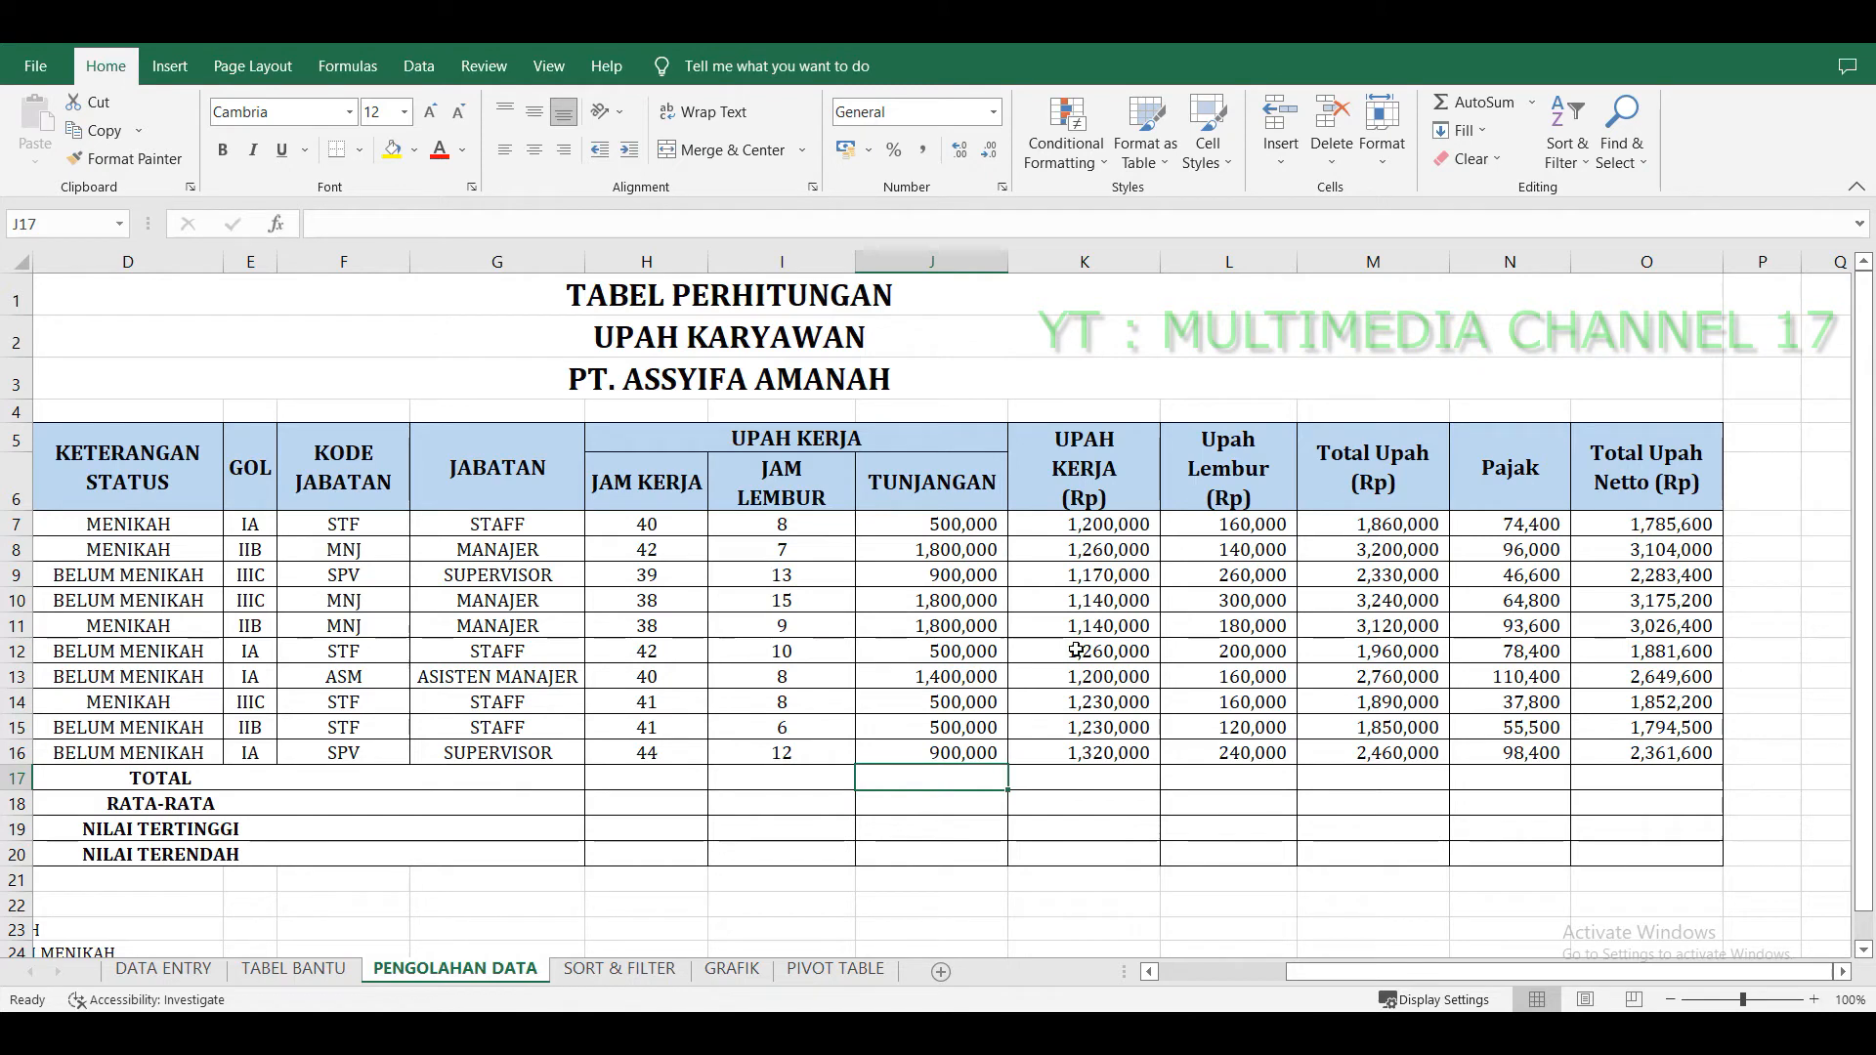
{"action": "type", "text": "=SUM"}
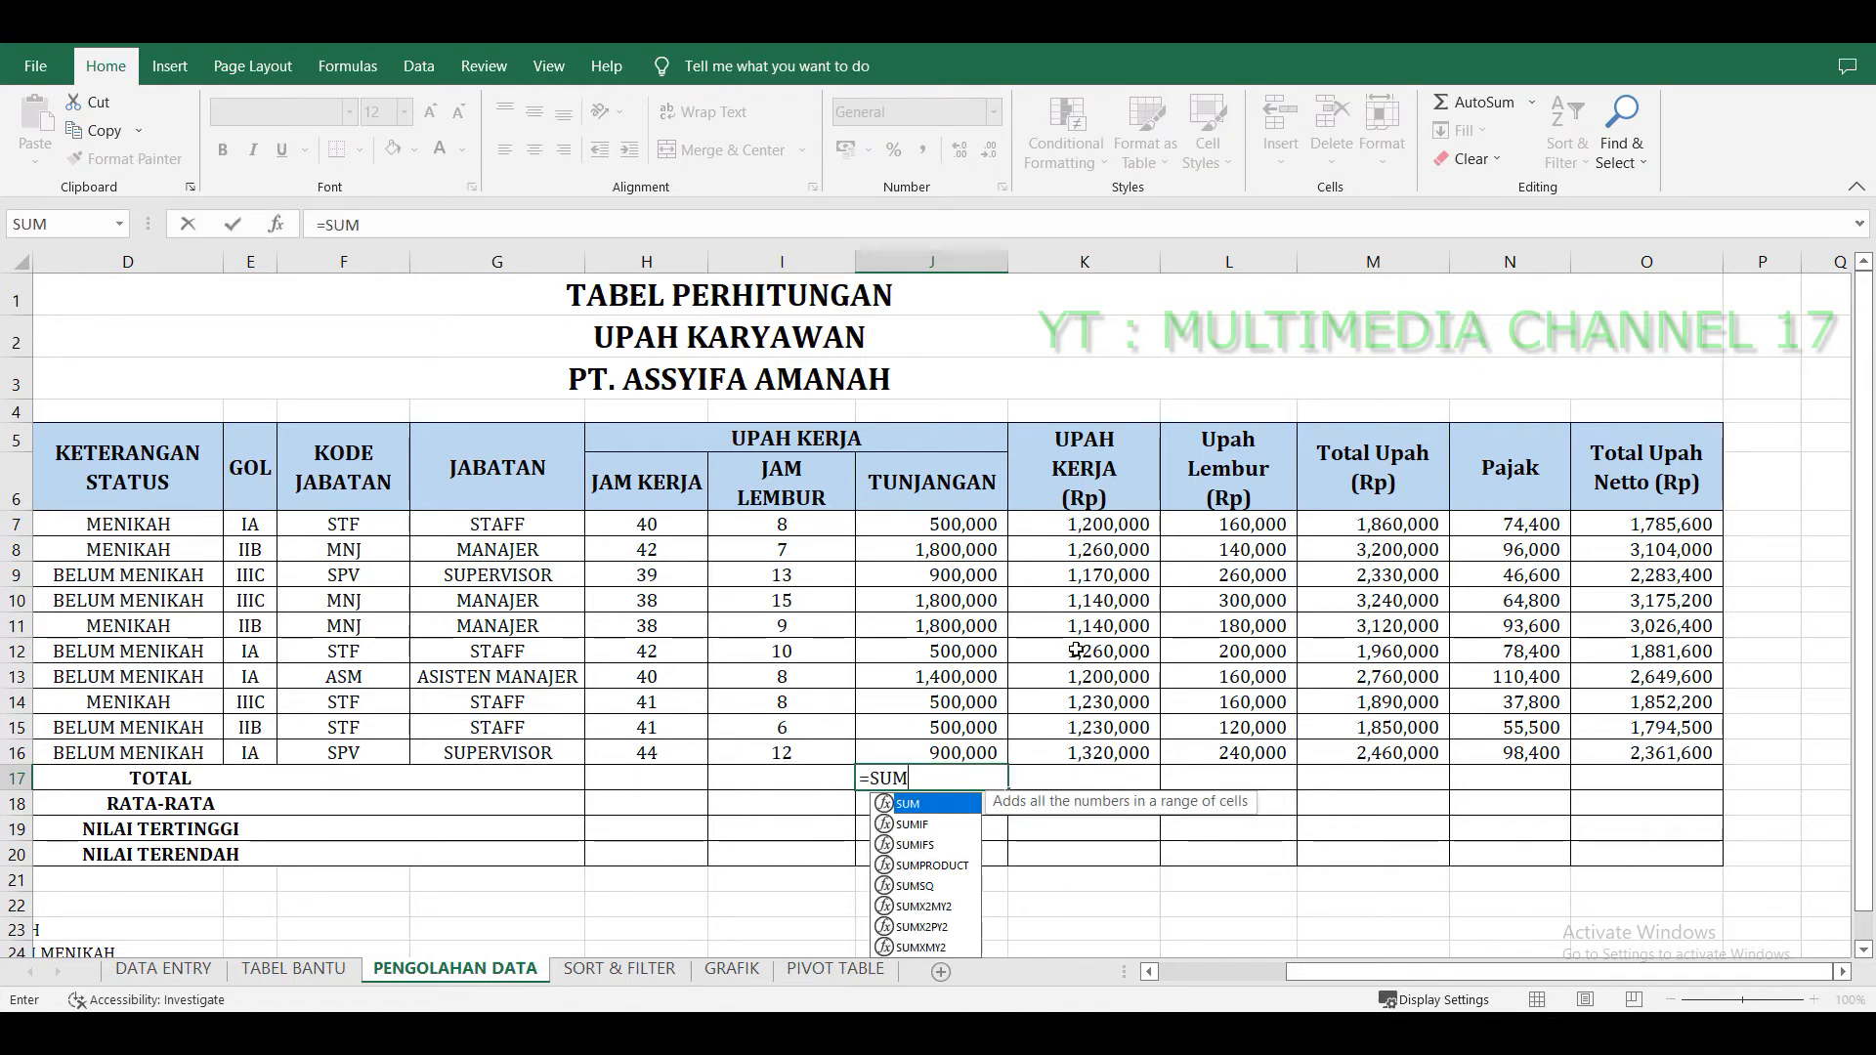
{"action": "type", "text": "("}
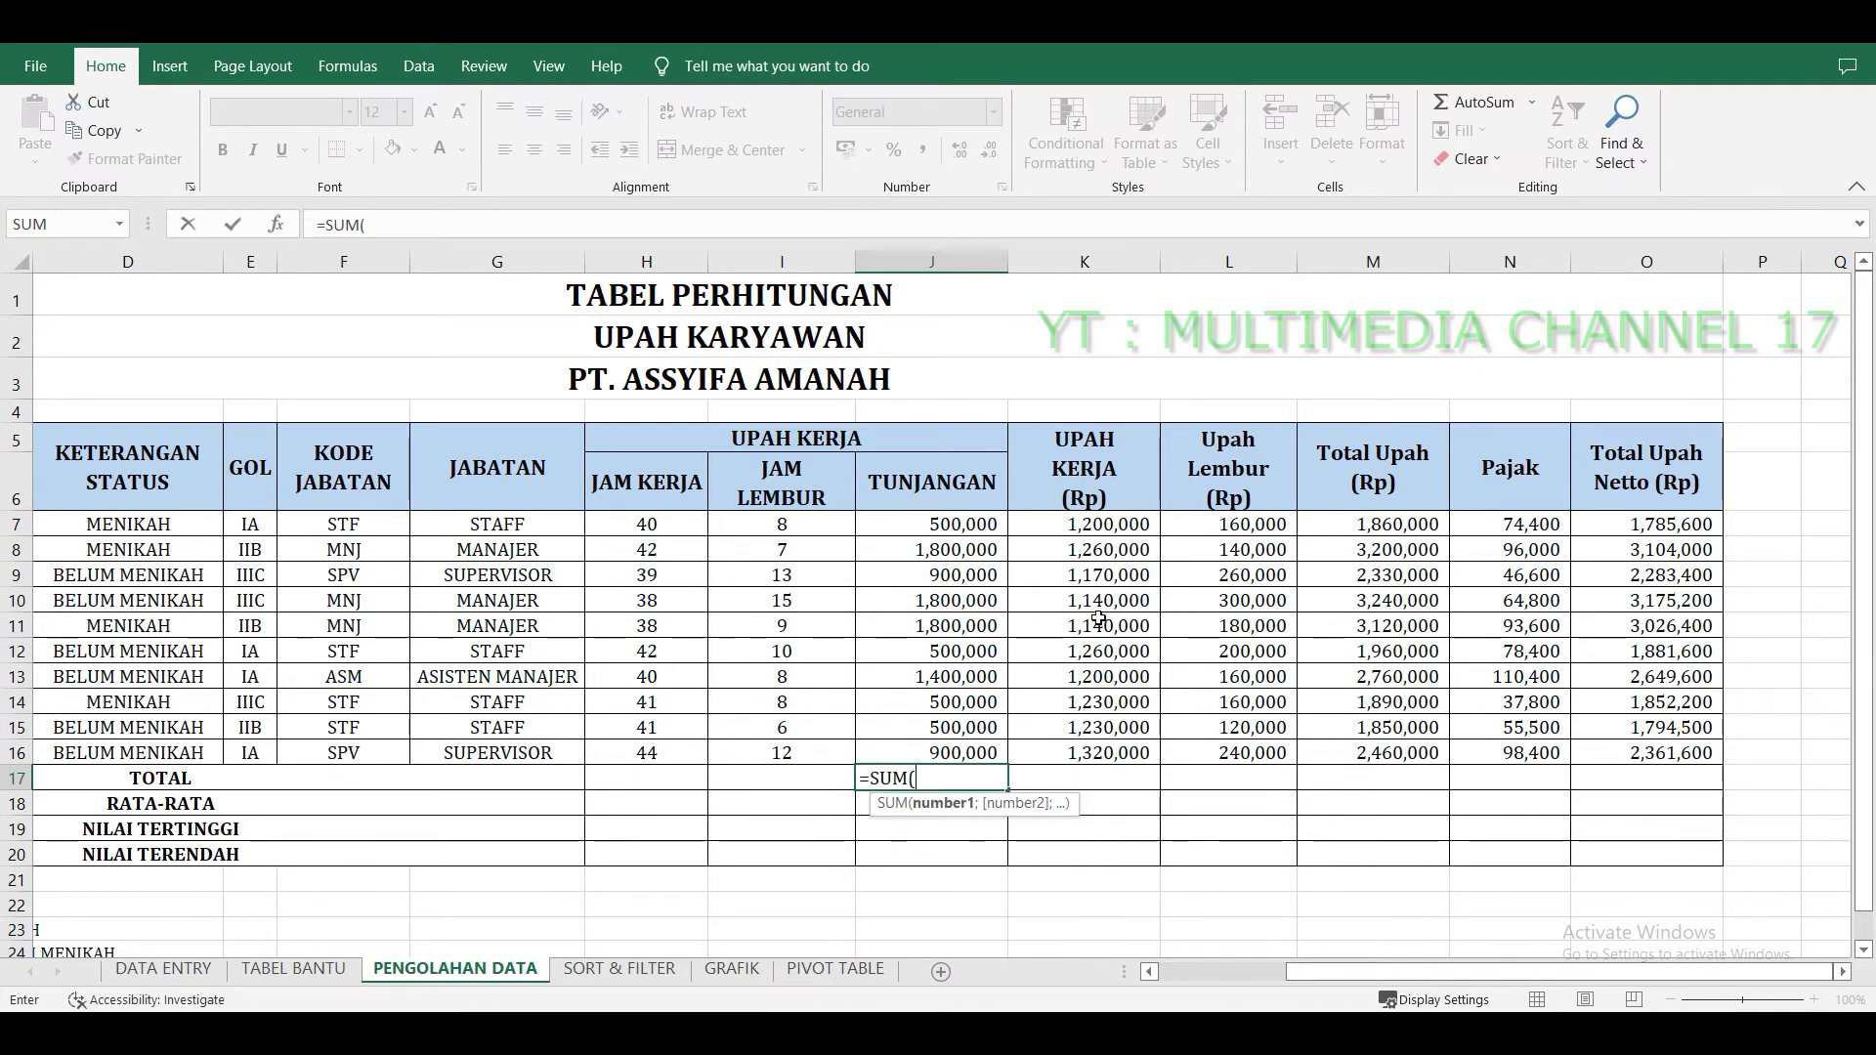
{"action": "left_click", "coordinate": [935, 523]}
{"action": "left_click_drag", "start_coordinate": [935, 523], "coordinate": [942, 748]}
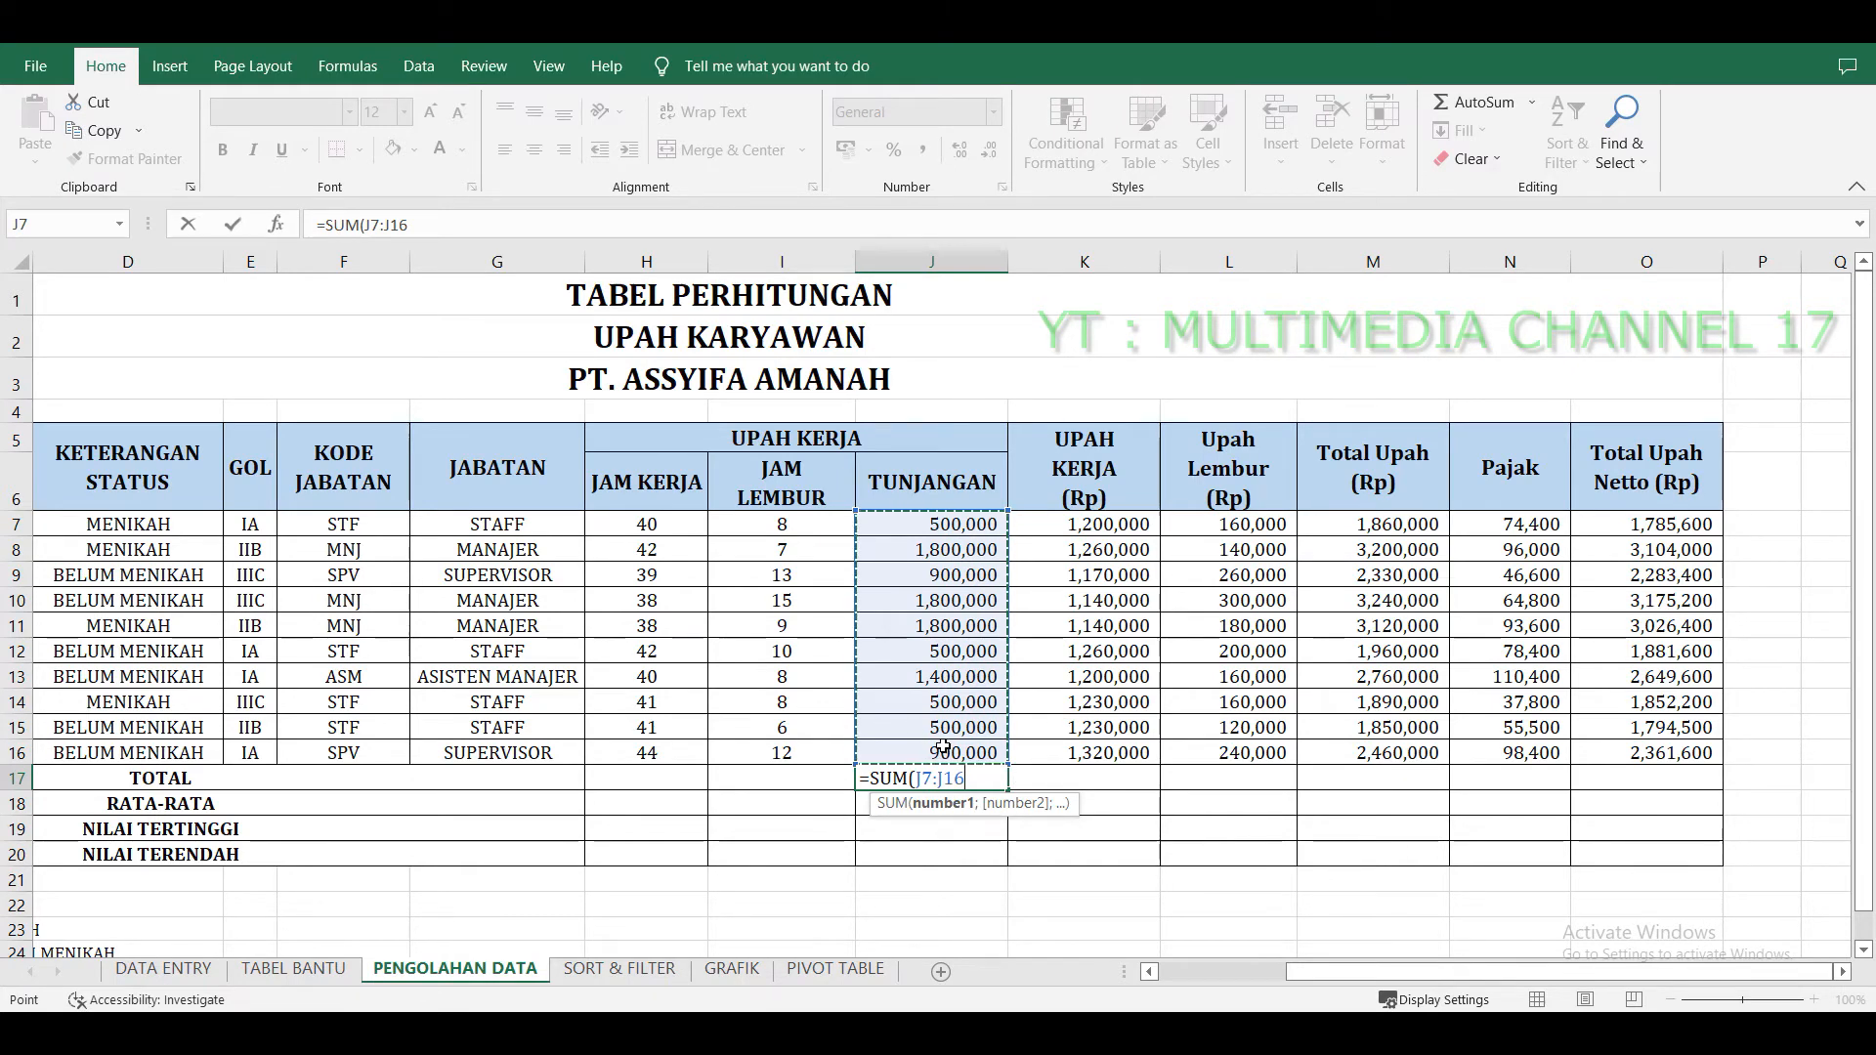
{"action": "key", "text": "Return"}
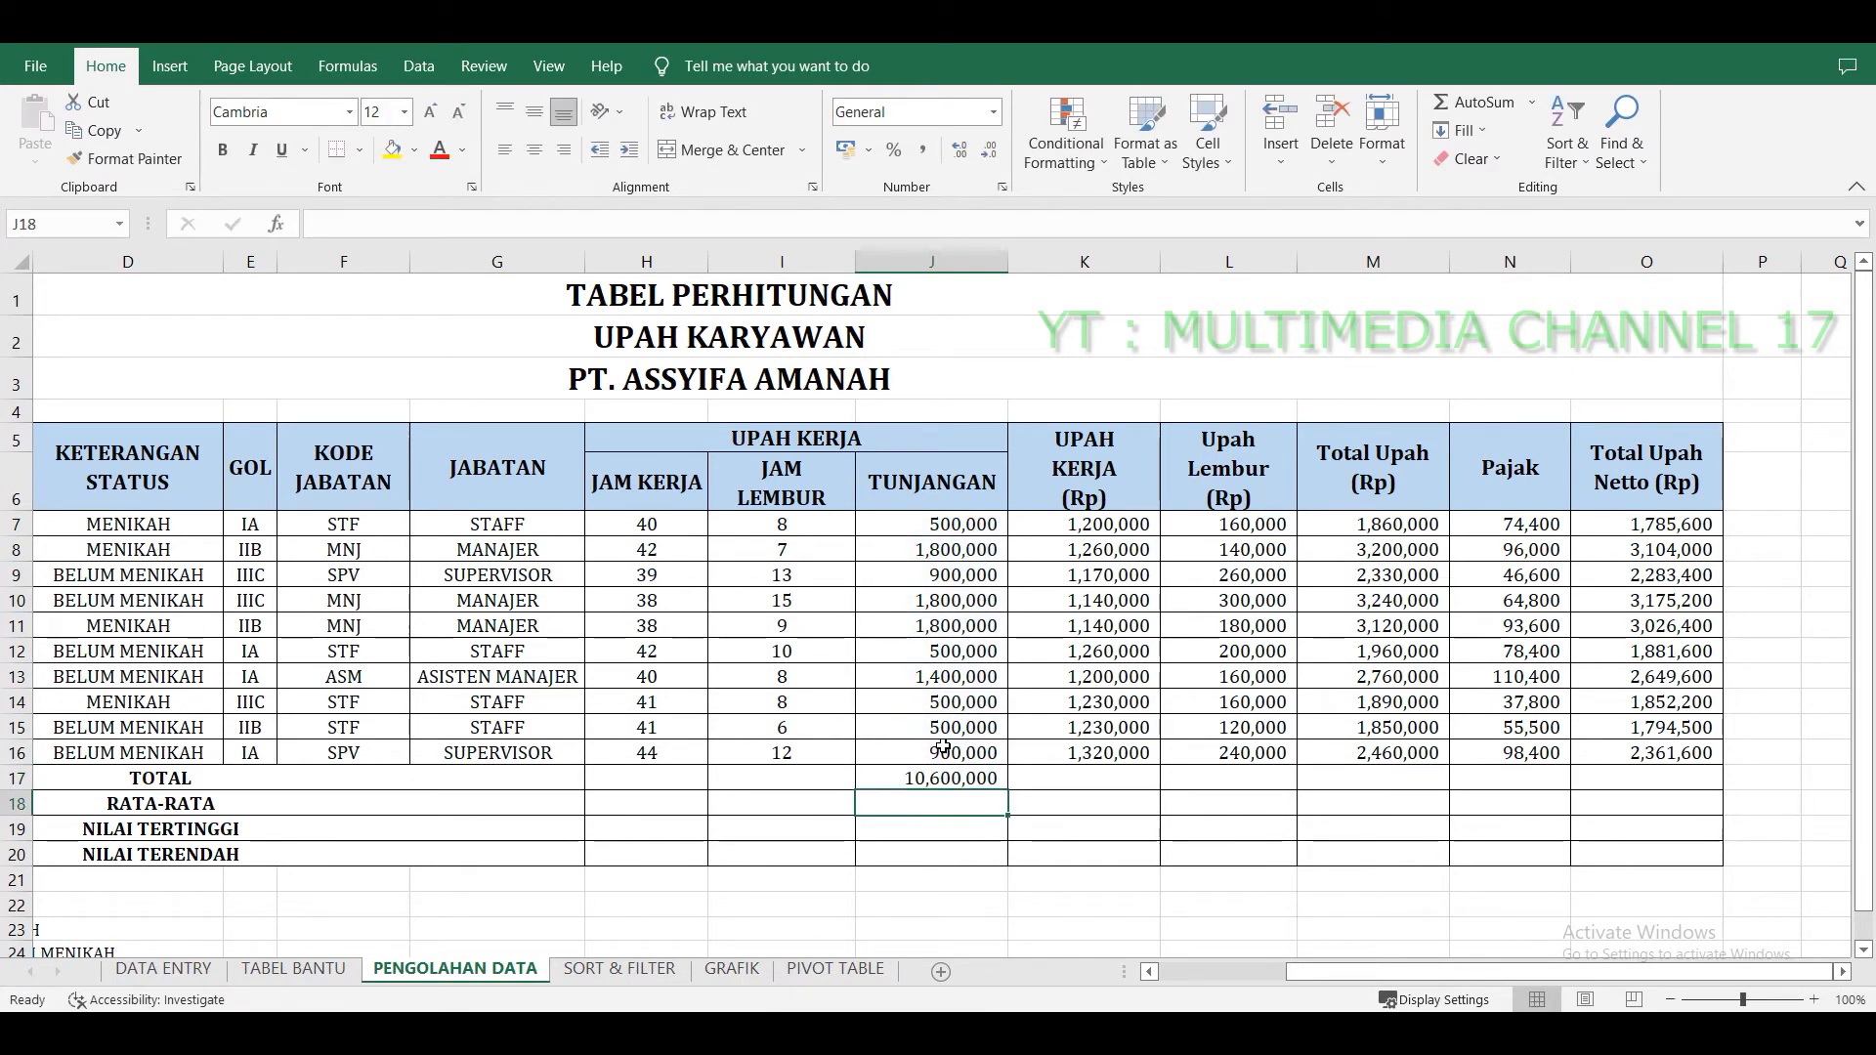
{"action": "key", "text": "Up"}
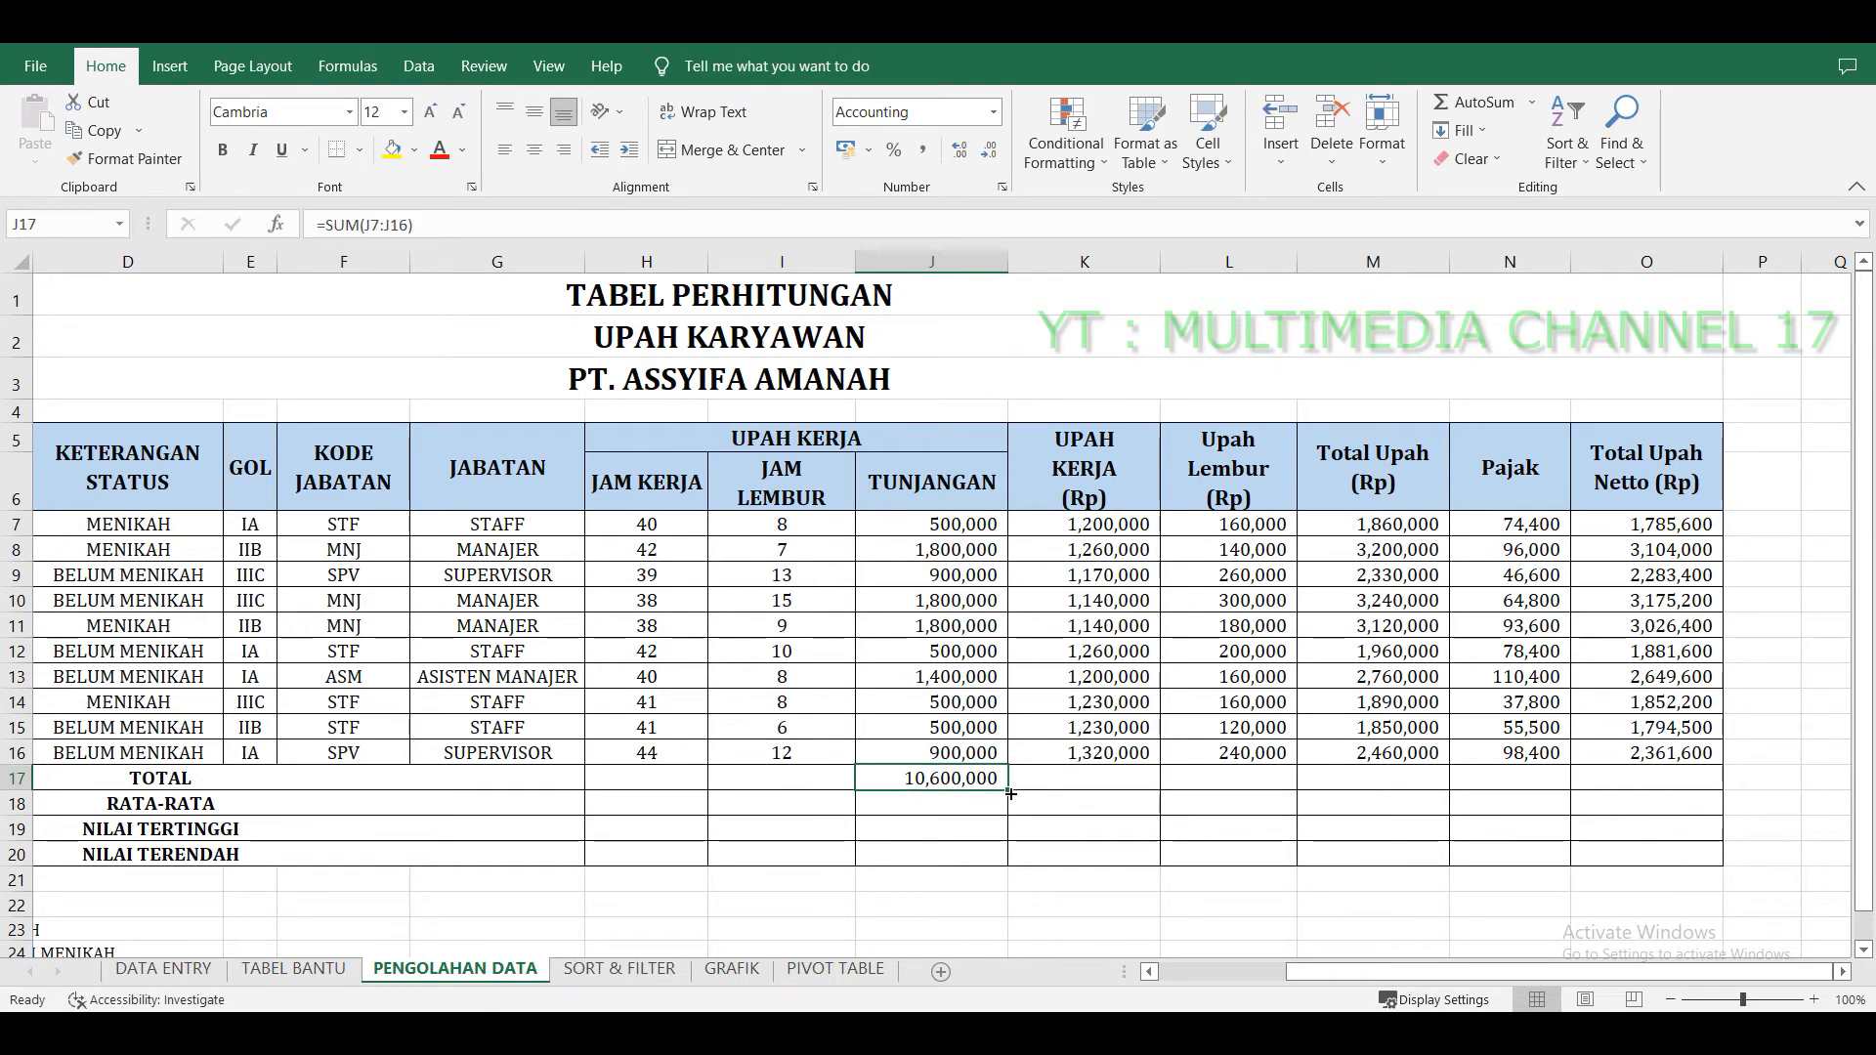
{"action": "left_click_drag", "start_coordinate": [1011, 792], "coordinate": [1664, 776]}
{"action": "left_click", "coordinate": [1585, 824]}
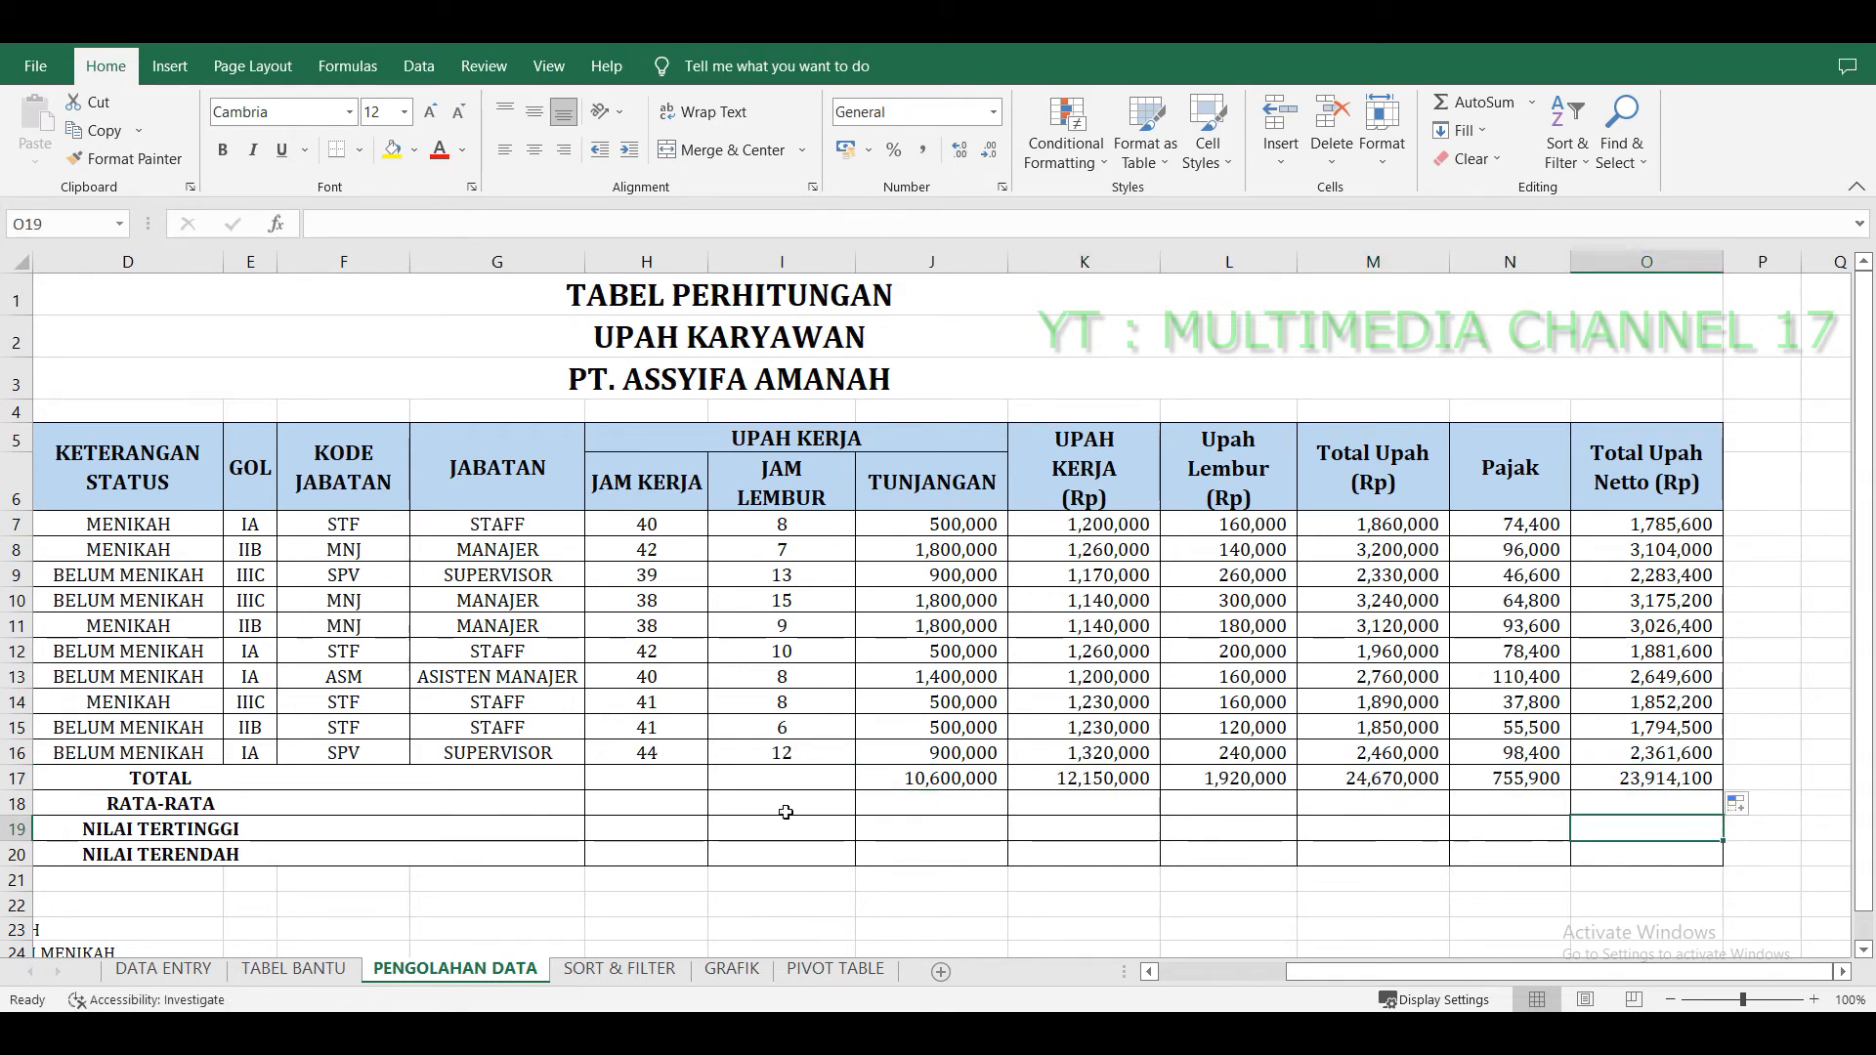
Enter =AVERAGE(J7:J16) in the RATA-RATA row under Tunjangan and fill it across to the Total Upah Netto column.
{"action": "left_click_drag", "start_coordinate": [504, 811], "coordinate": [975, 810]}
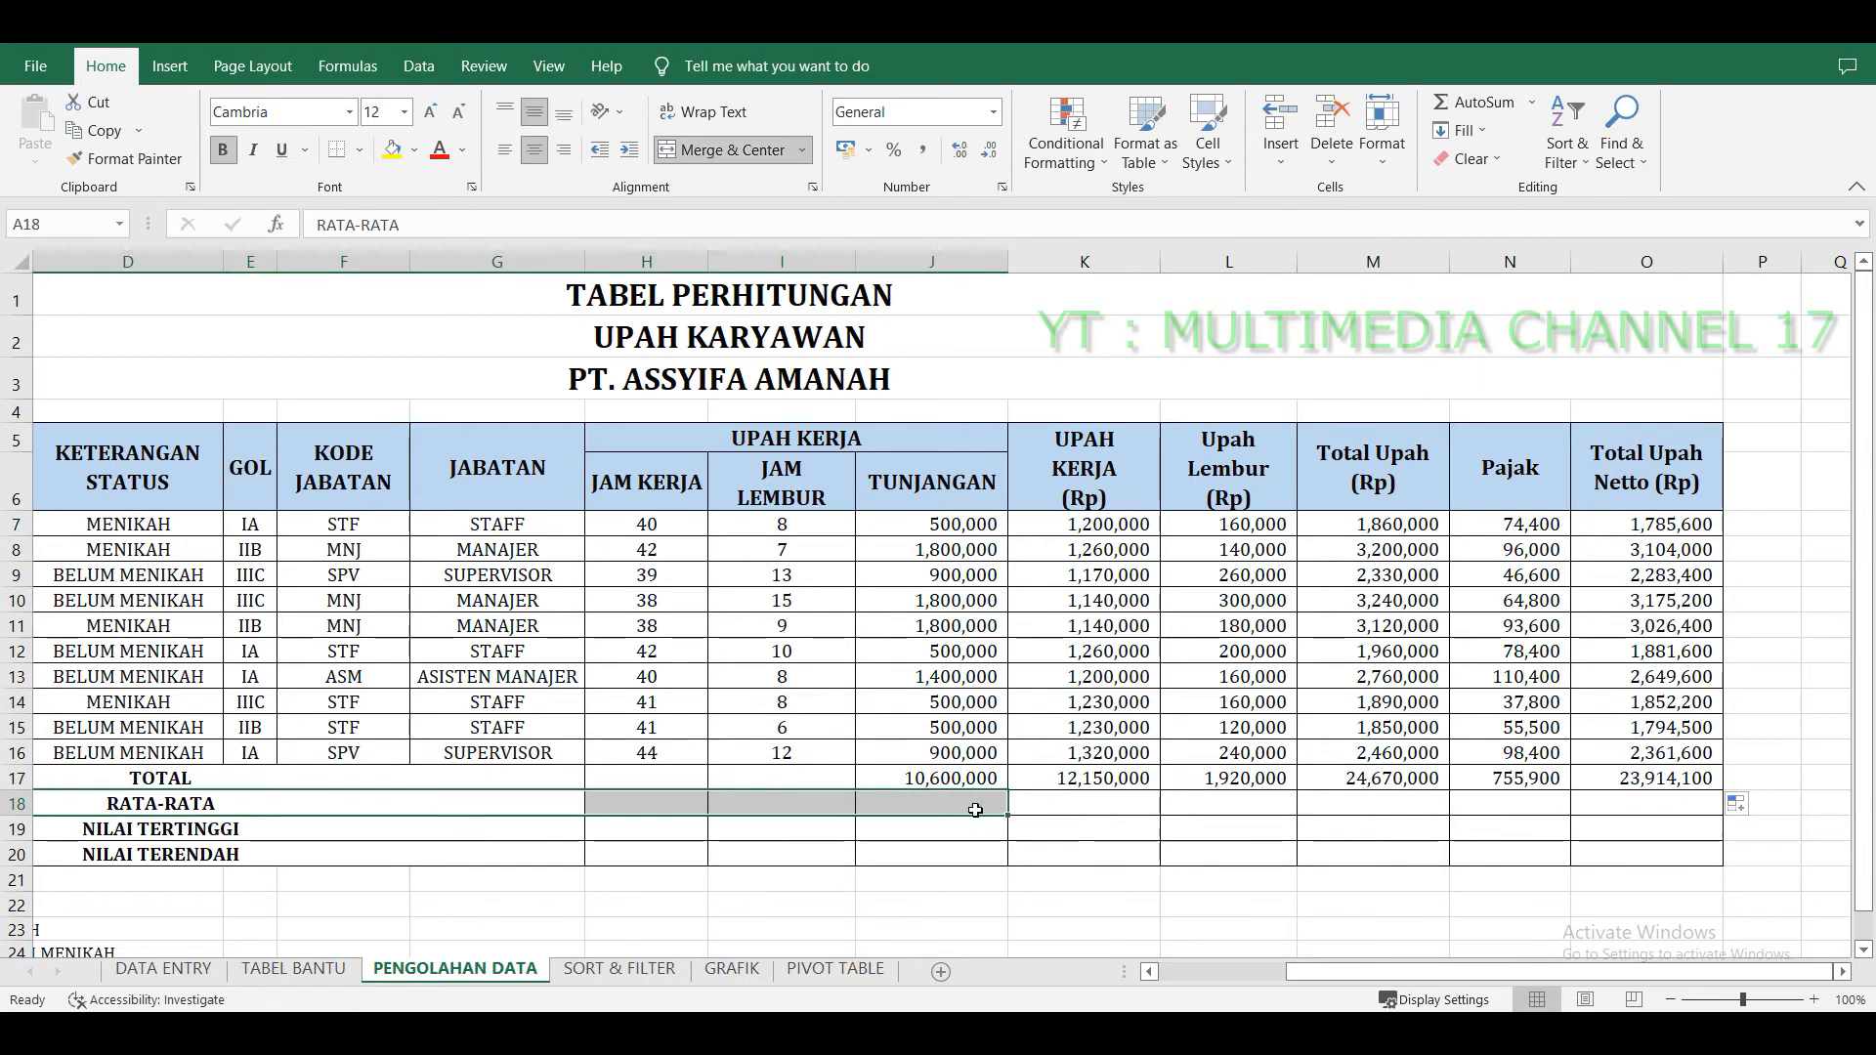
{"action": "left_click", "coordinate": [975, 810]}
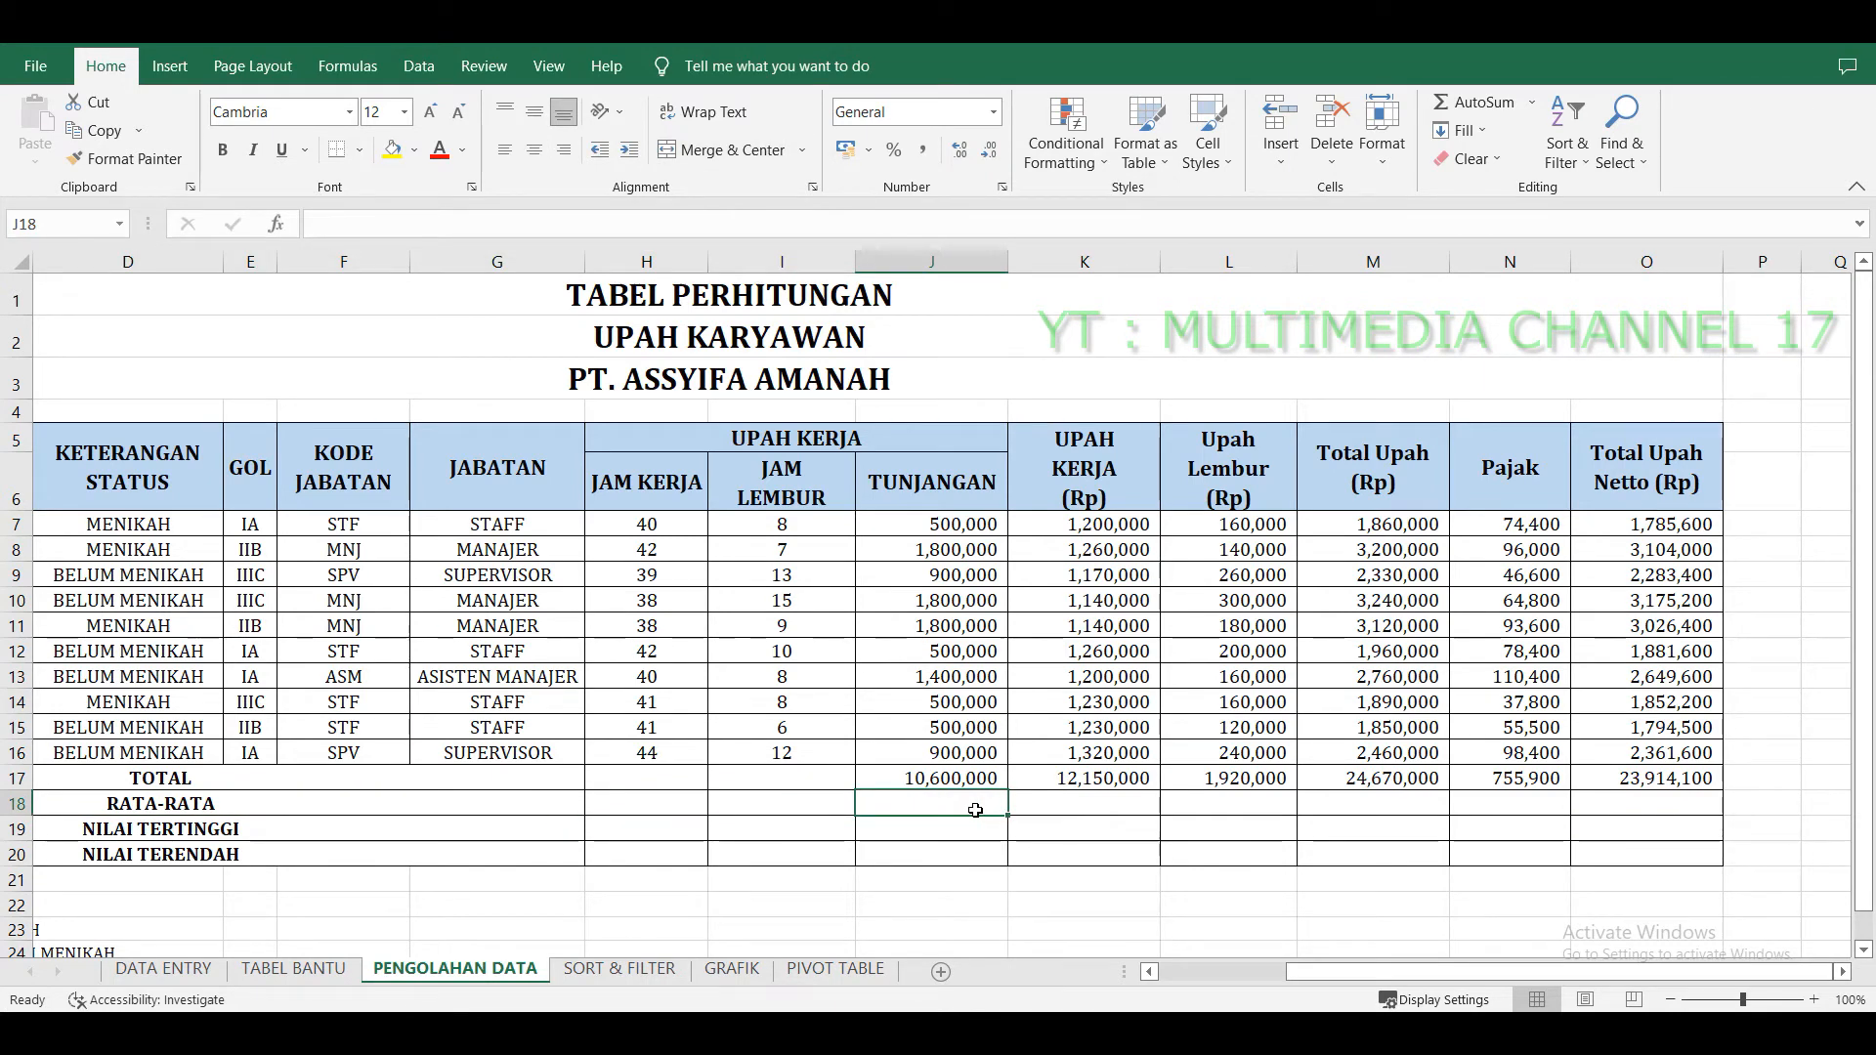
{"action": "type", "text": "=A"}
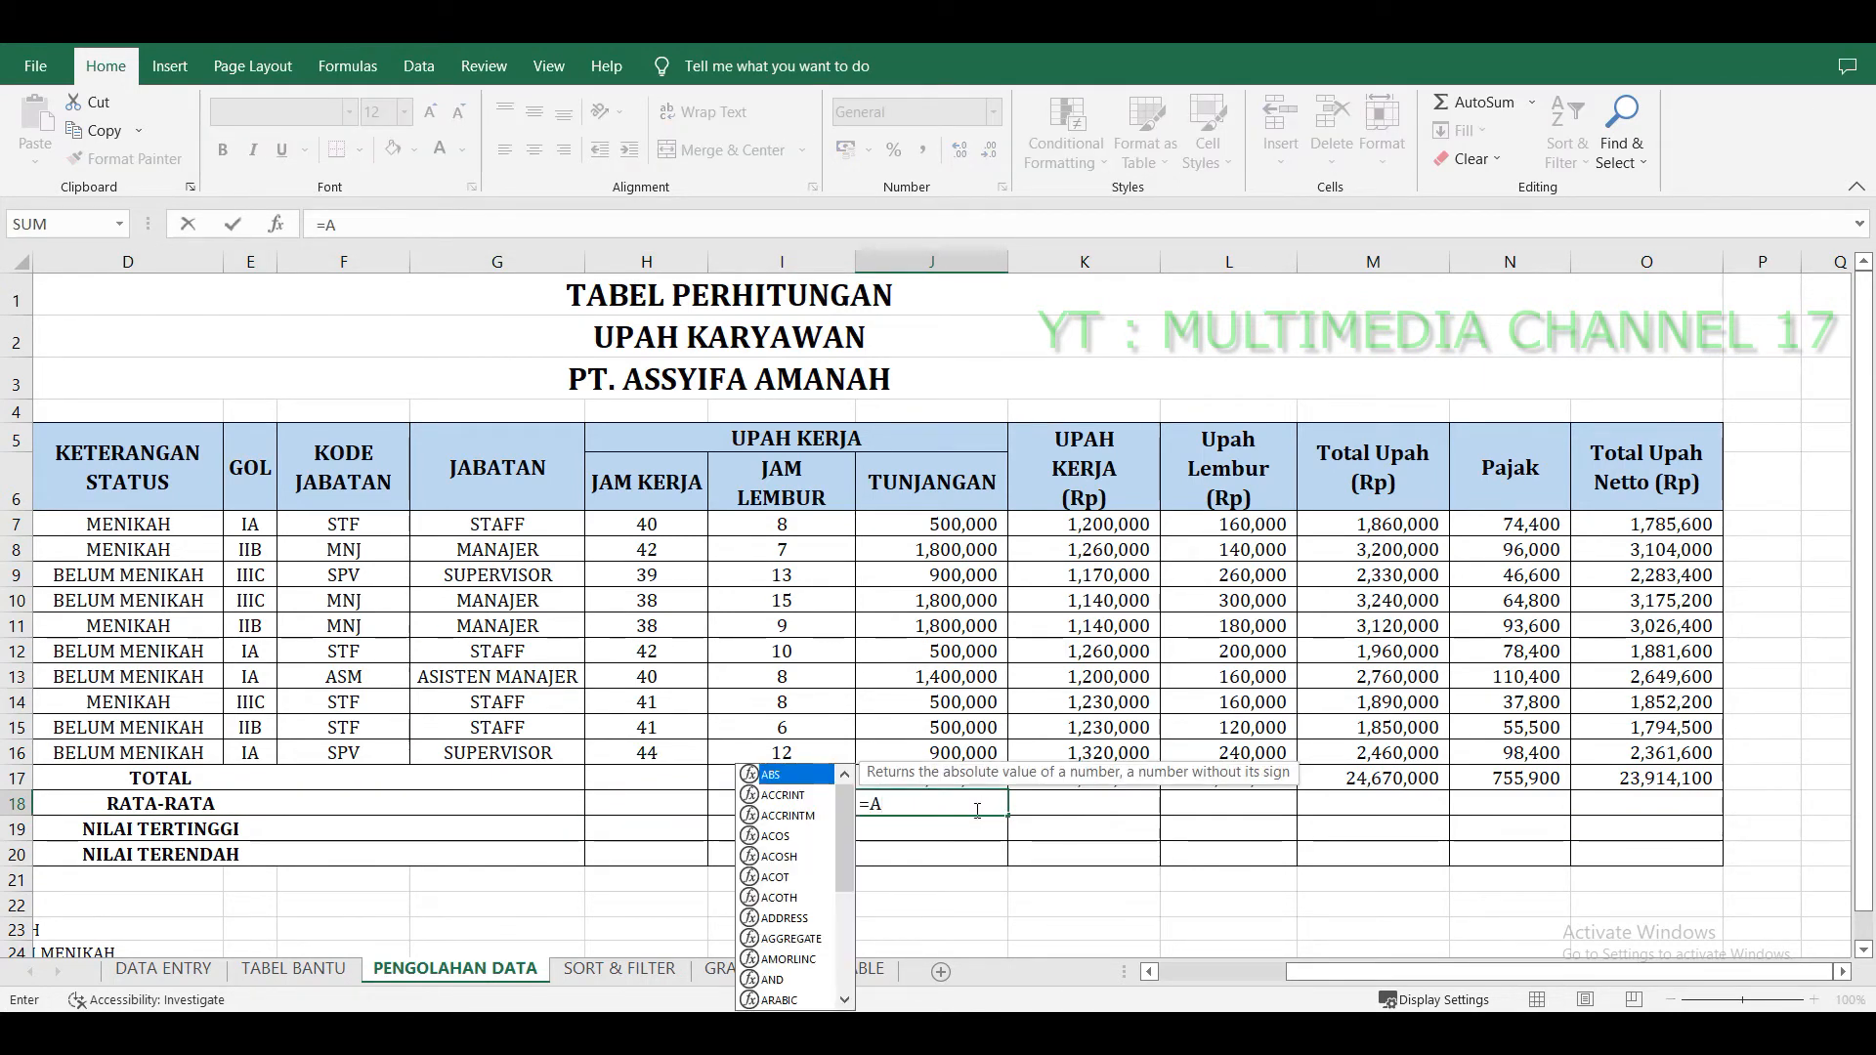
{"action": "type", "text": "VERAGE"}
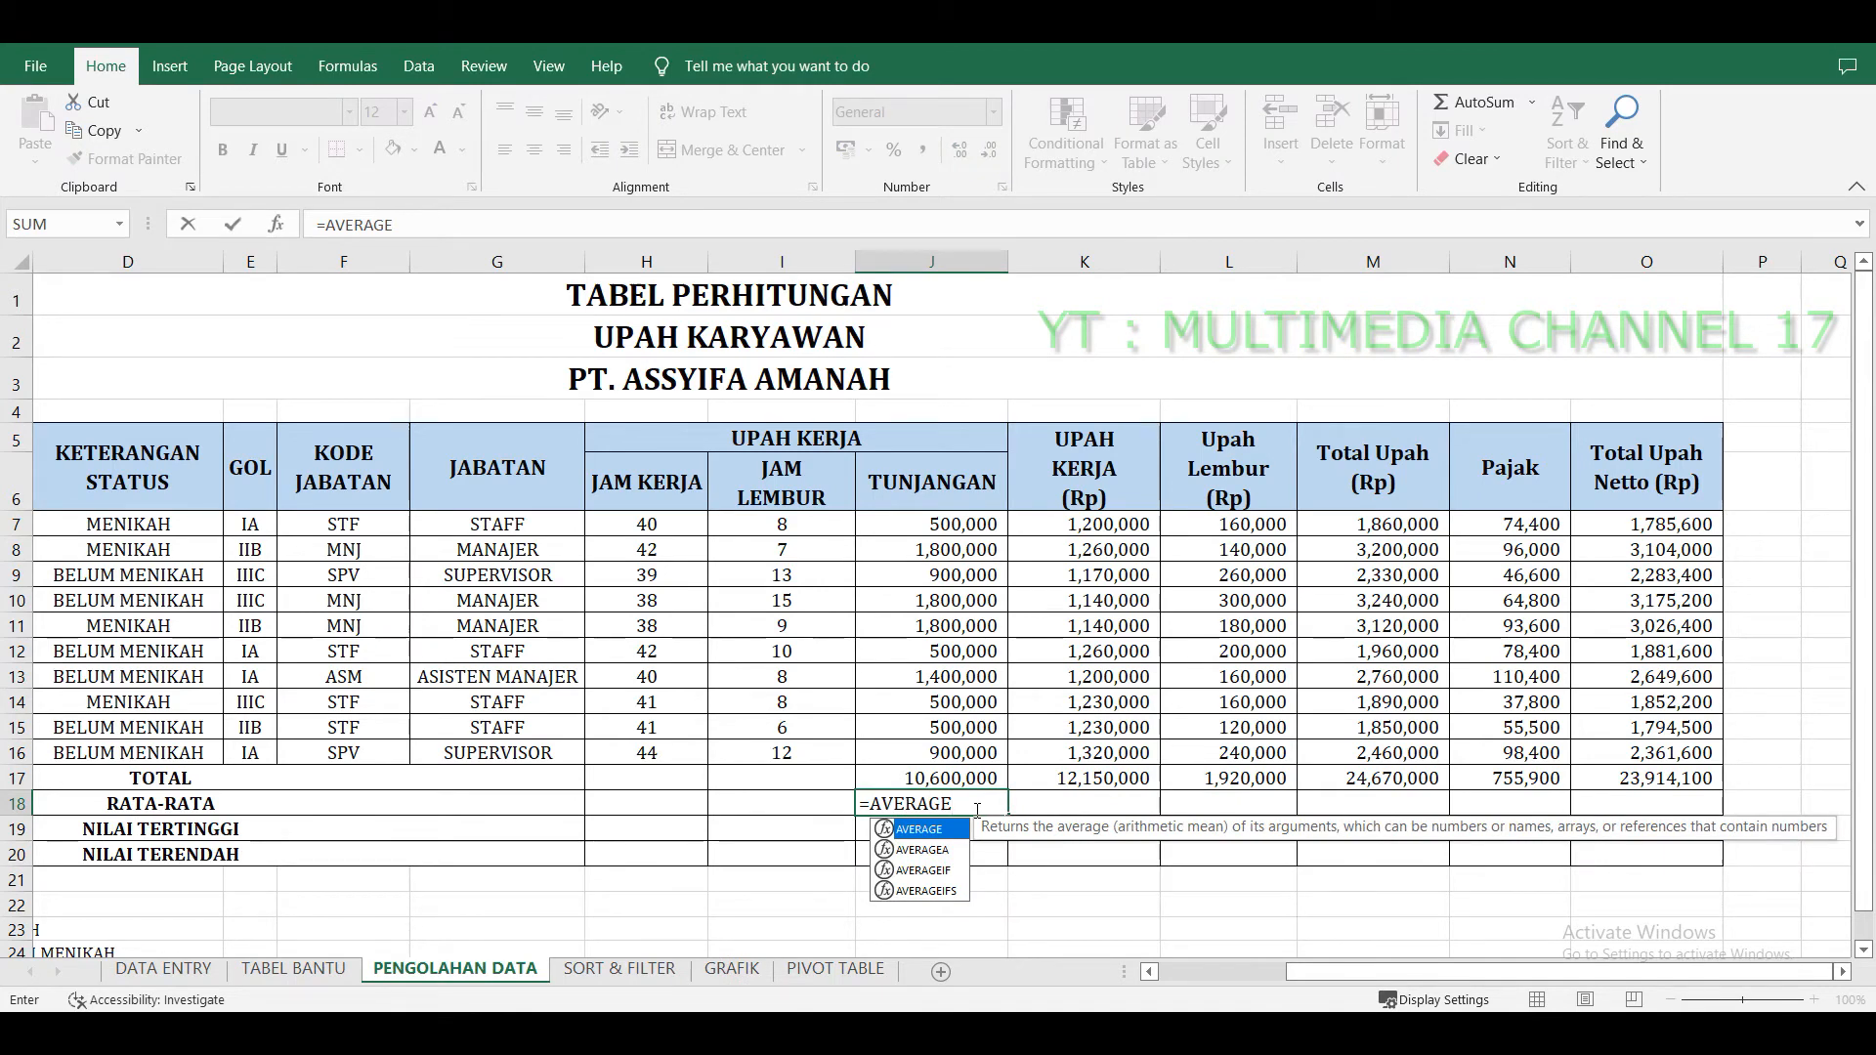
{"action": "type", "text": "("}
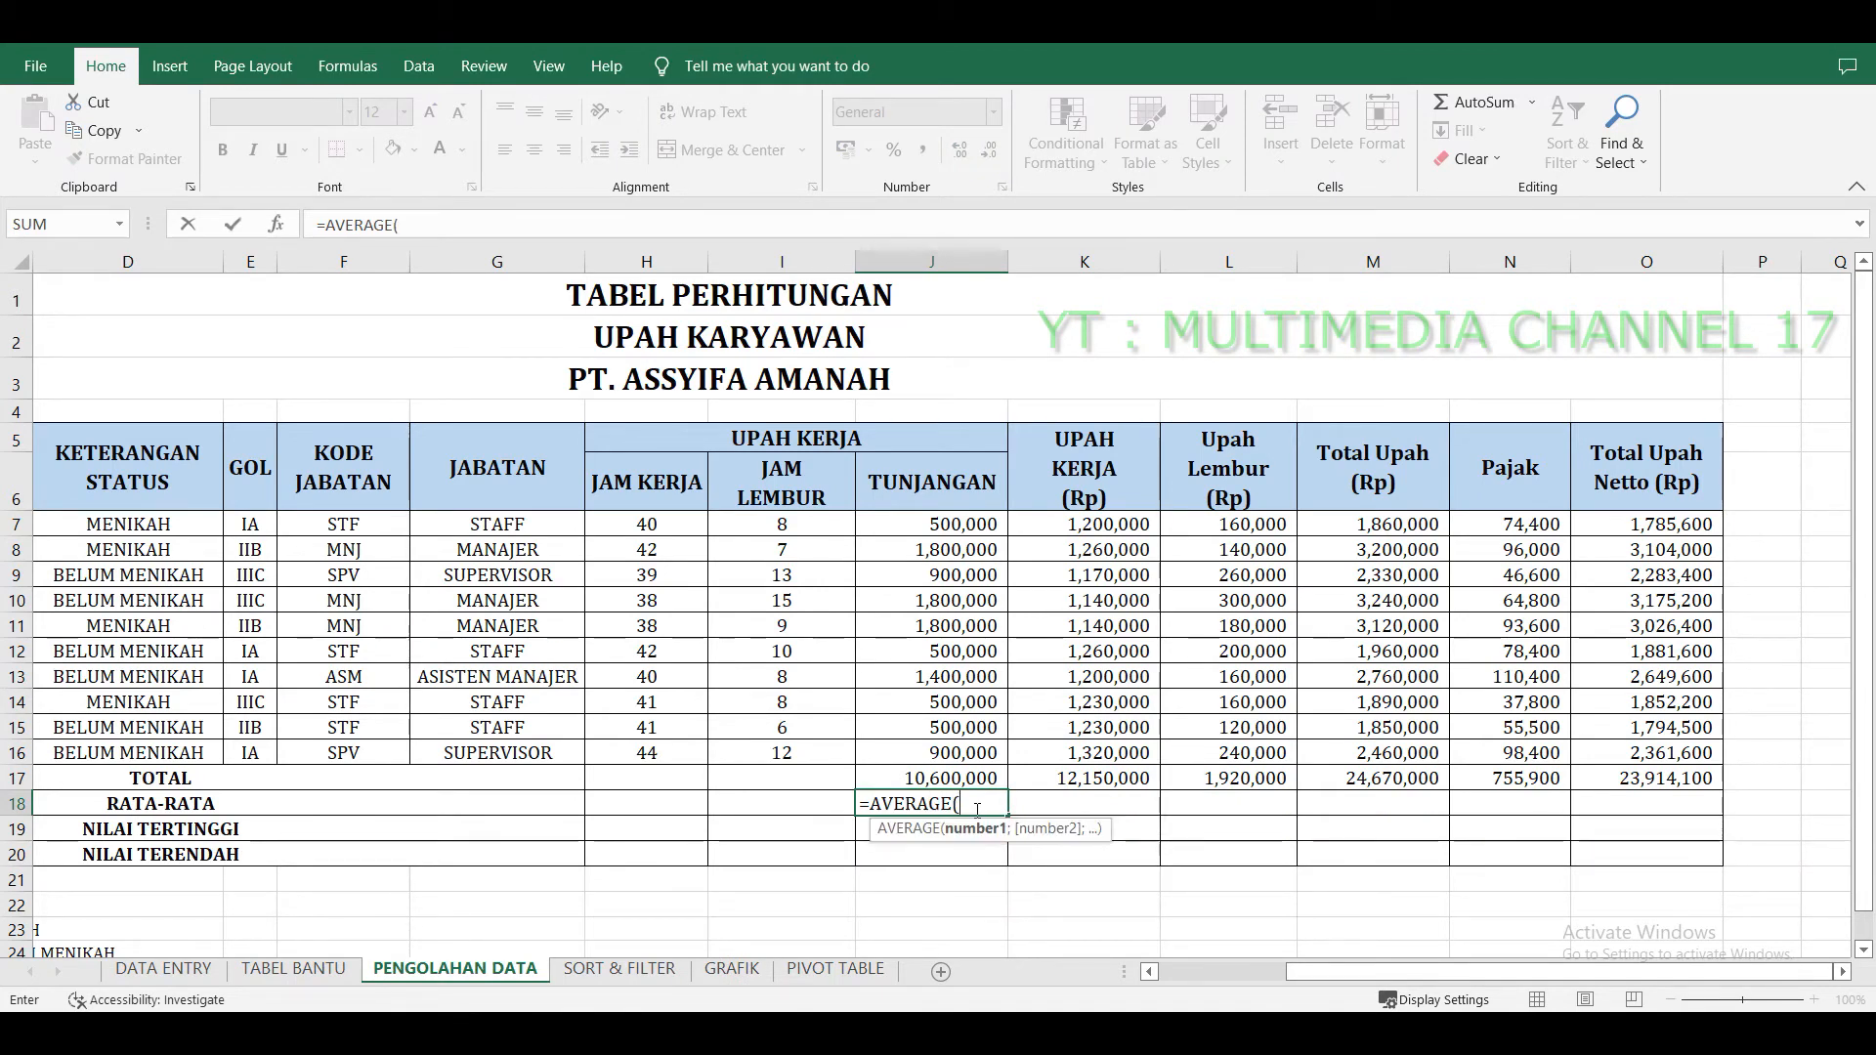
{"action": "left_click_drag", "start_coordinate": [959, 527], "coordinate": [986, 751]}
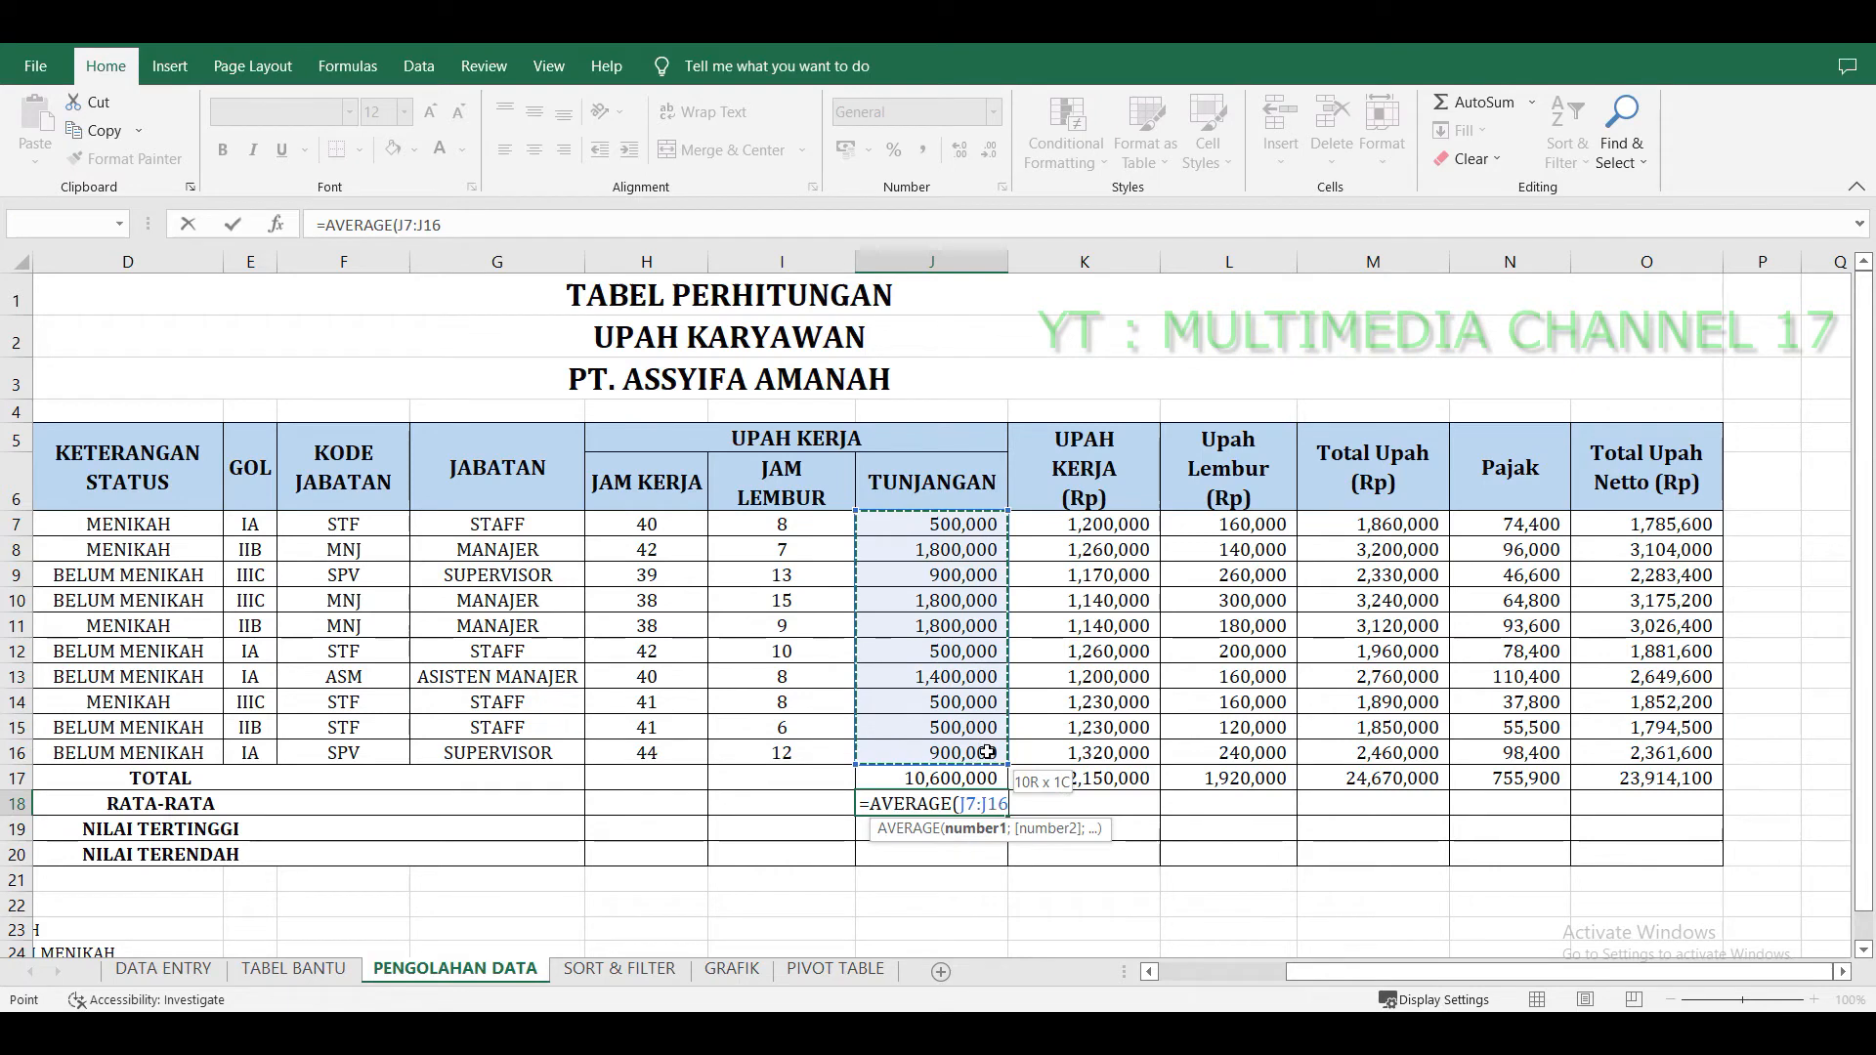
{"action": "key", "text": "Return"}
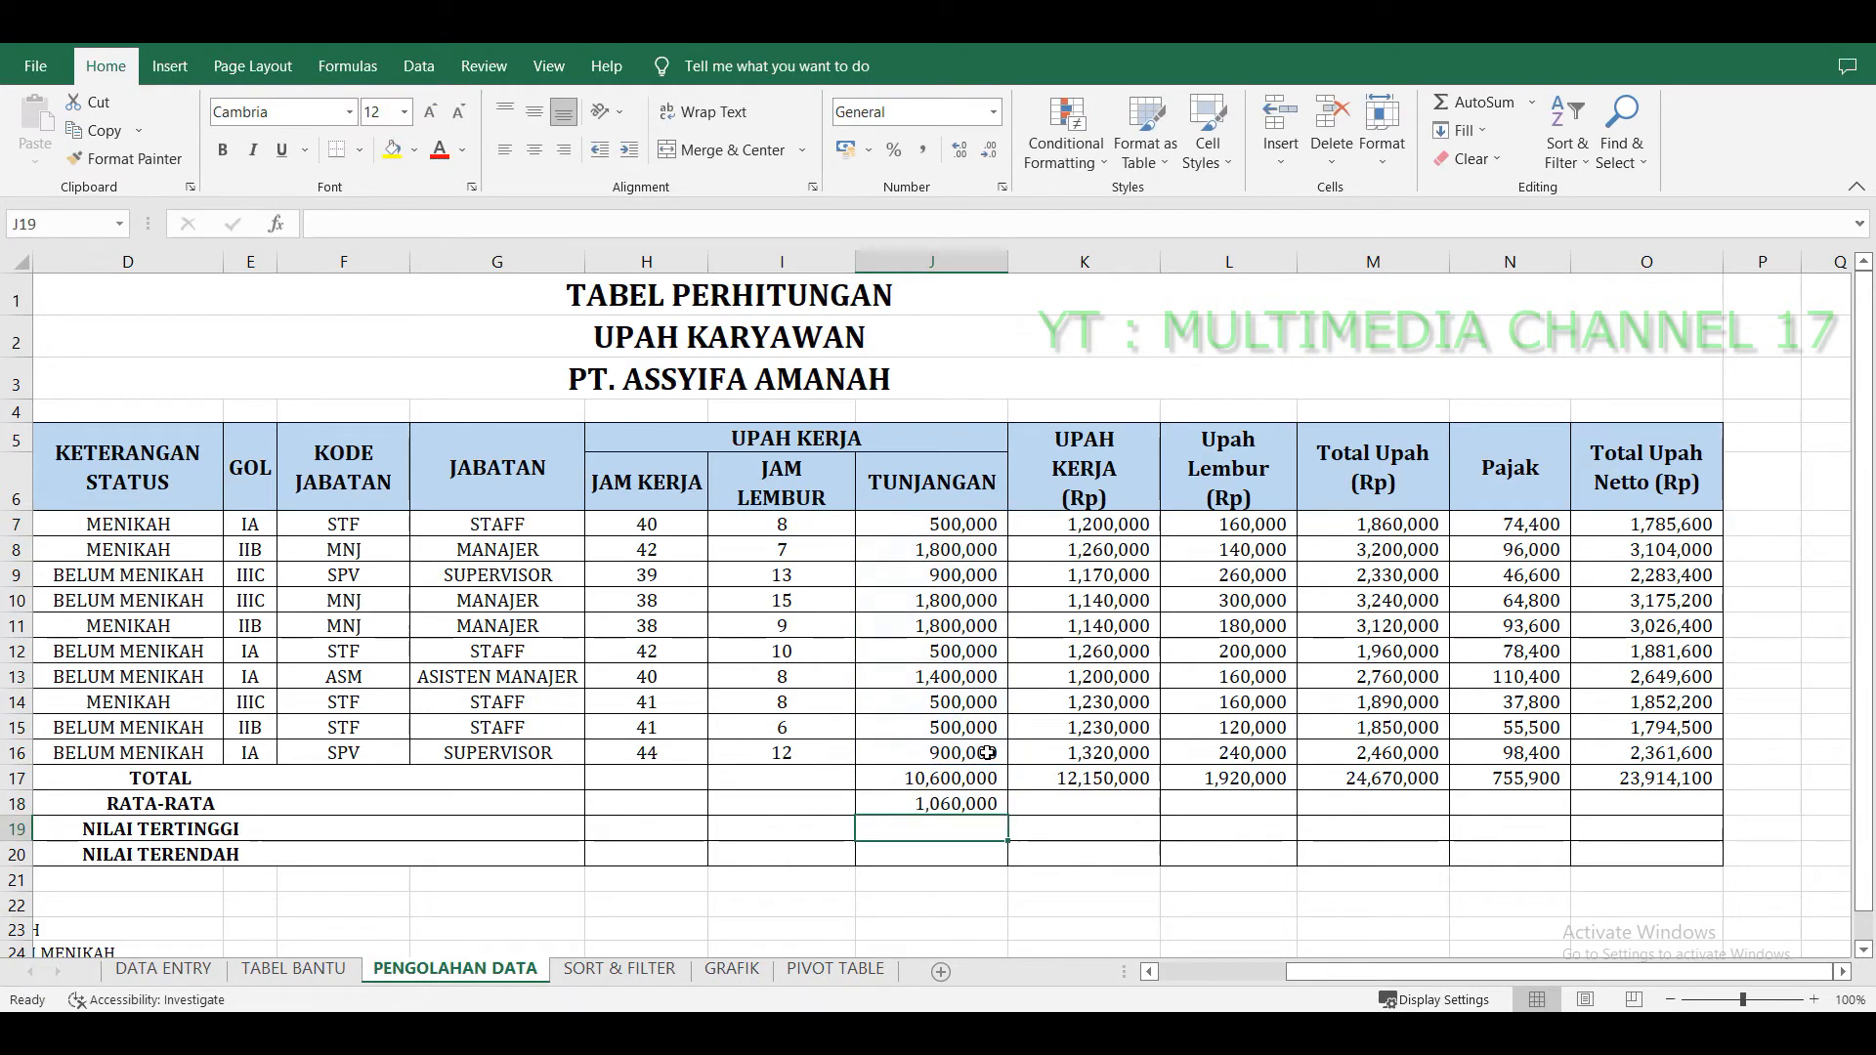
{"action": "left_click", "coordinate": [992, 803]}
{"action": "left_click_drag", "start_coordinate": [1009, 818], "coordinate": [1700, 813]}
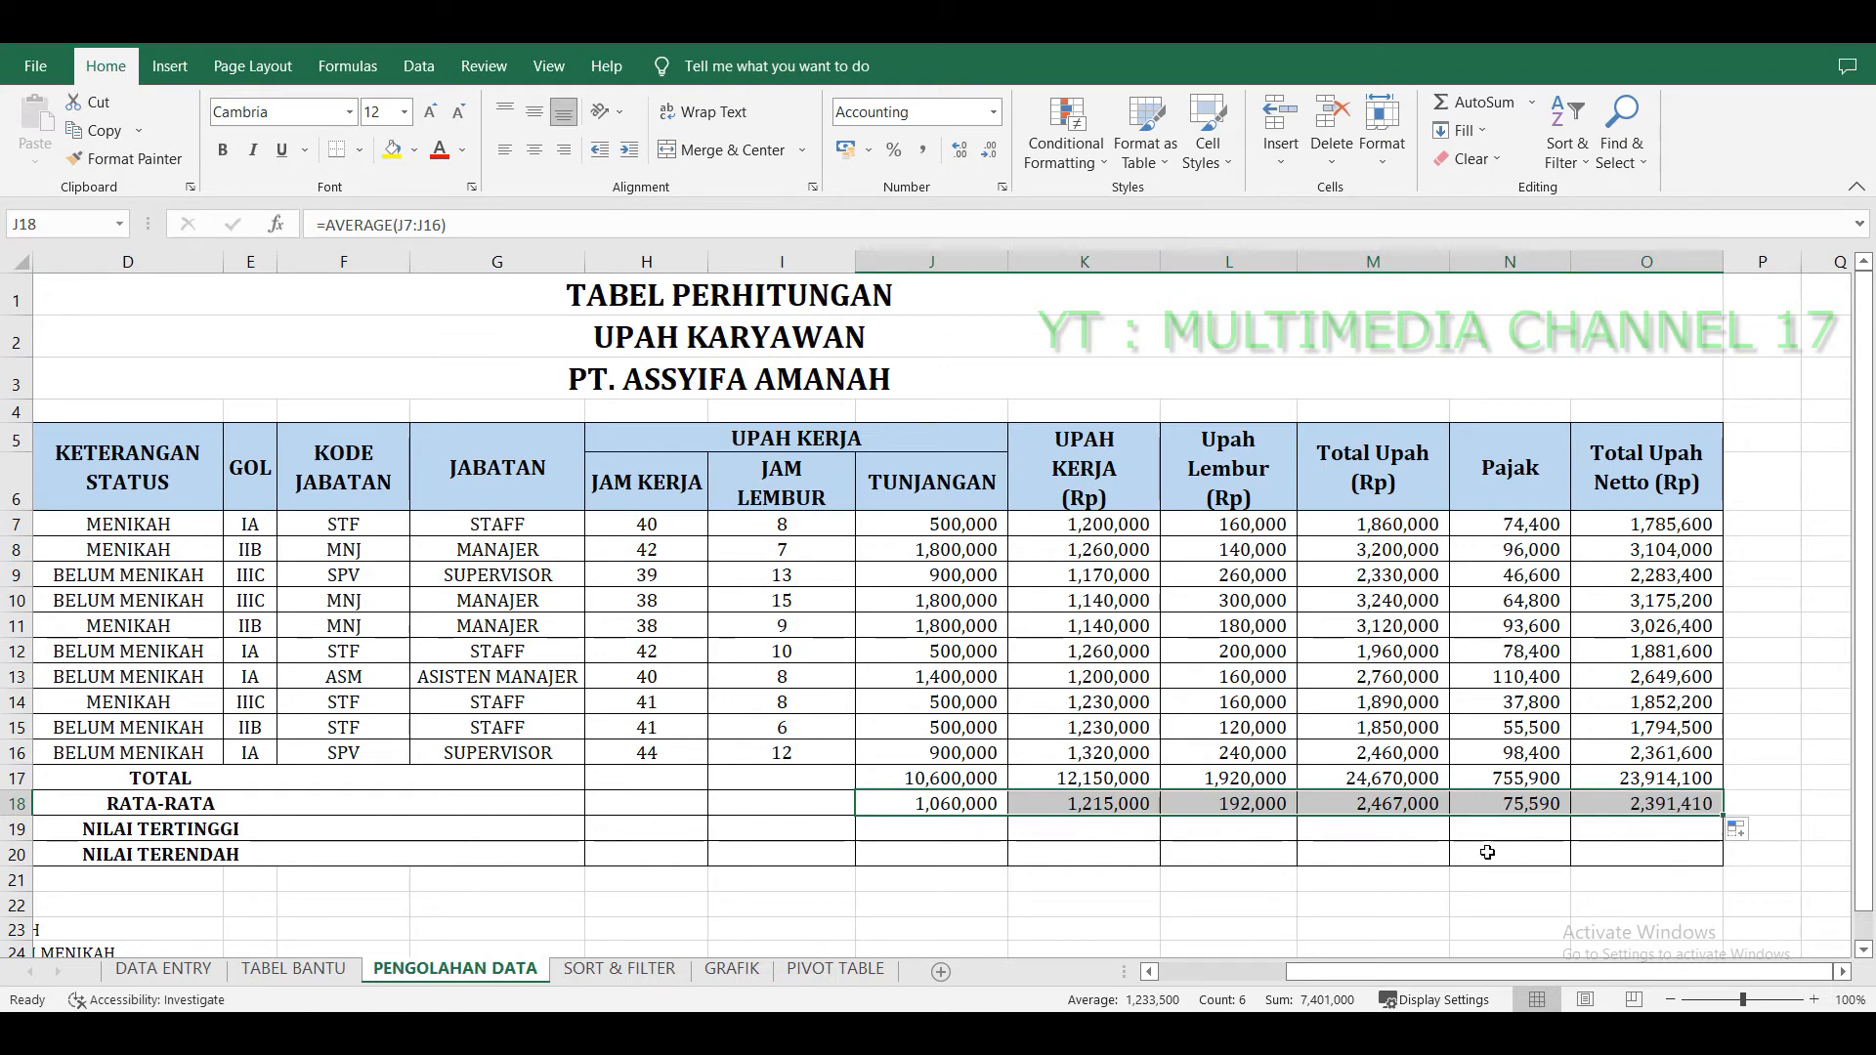
Enter =MAX(J7:J16) in the NILAI TERTINGGI row under Tunjangan and fill it across to the Total Upah Netto column.
{"action": "left_click_drag", "start_coordinate": [238, 828], "coordinate": [1666, 822]}
{"action": "left_click", "coordinate": [974, 822]}
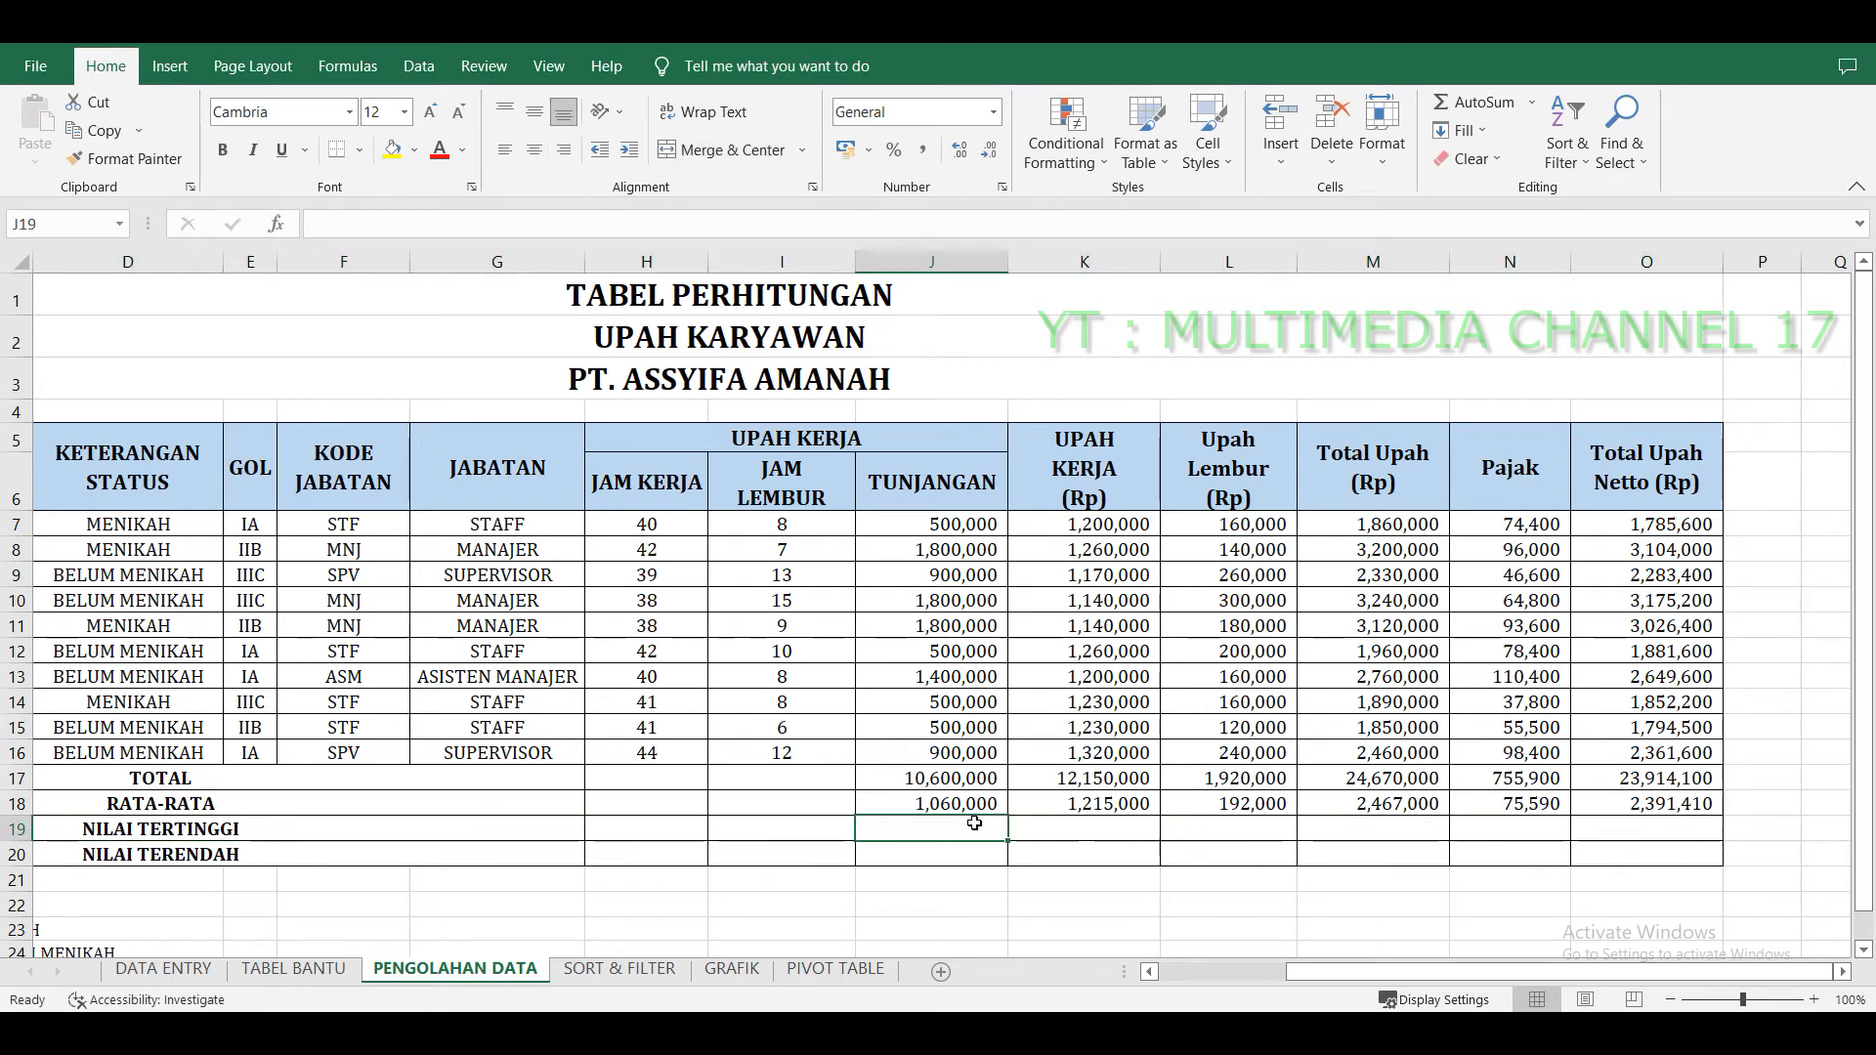
{"action": "type", "text": "=MAX"}
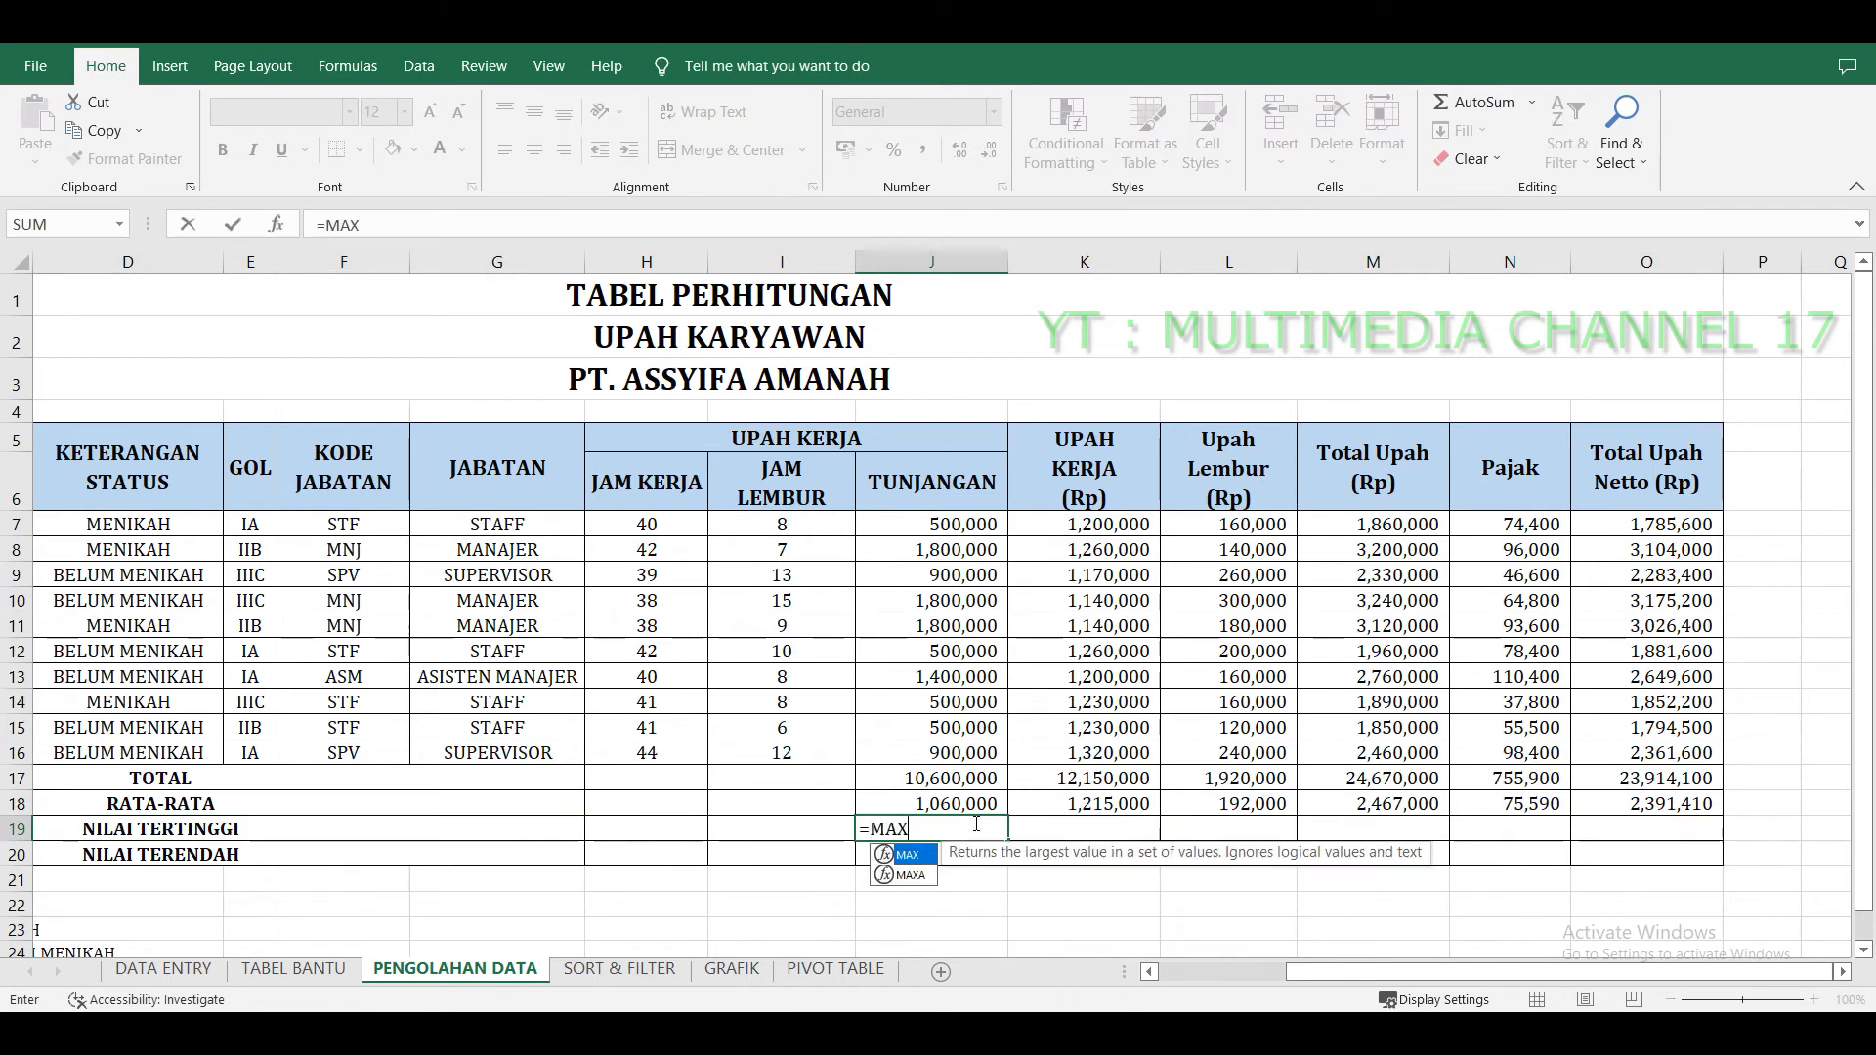
{"action": "type", "text": "("}
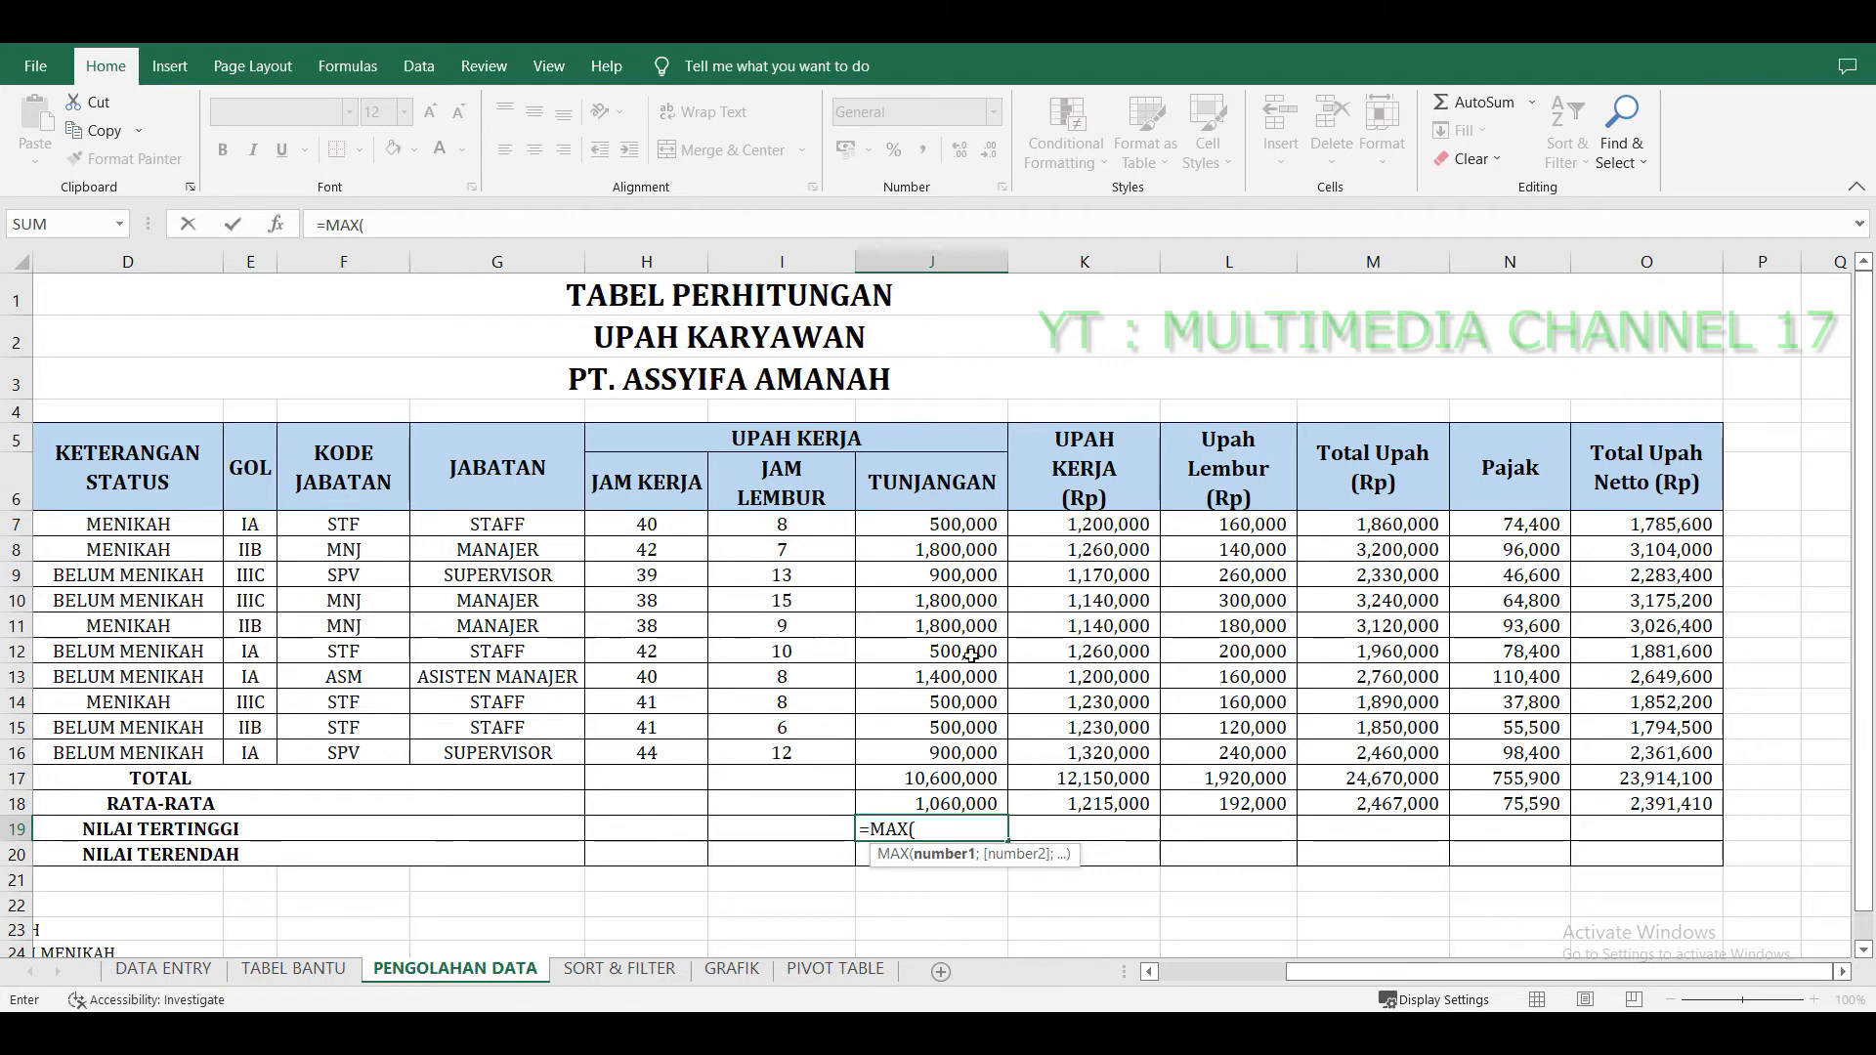
{"action": "left_click_drag", "start_coordinate": [963, 527], "coordinate": [981, 751]}
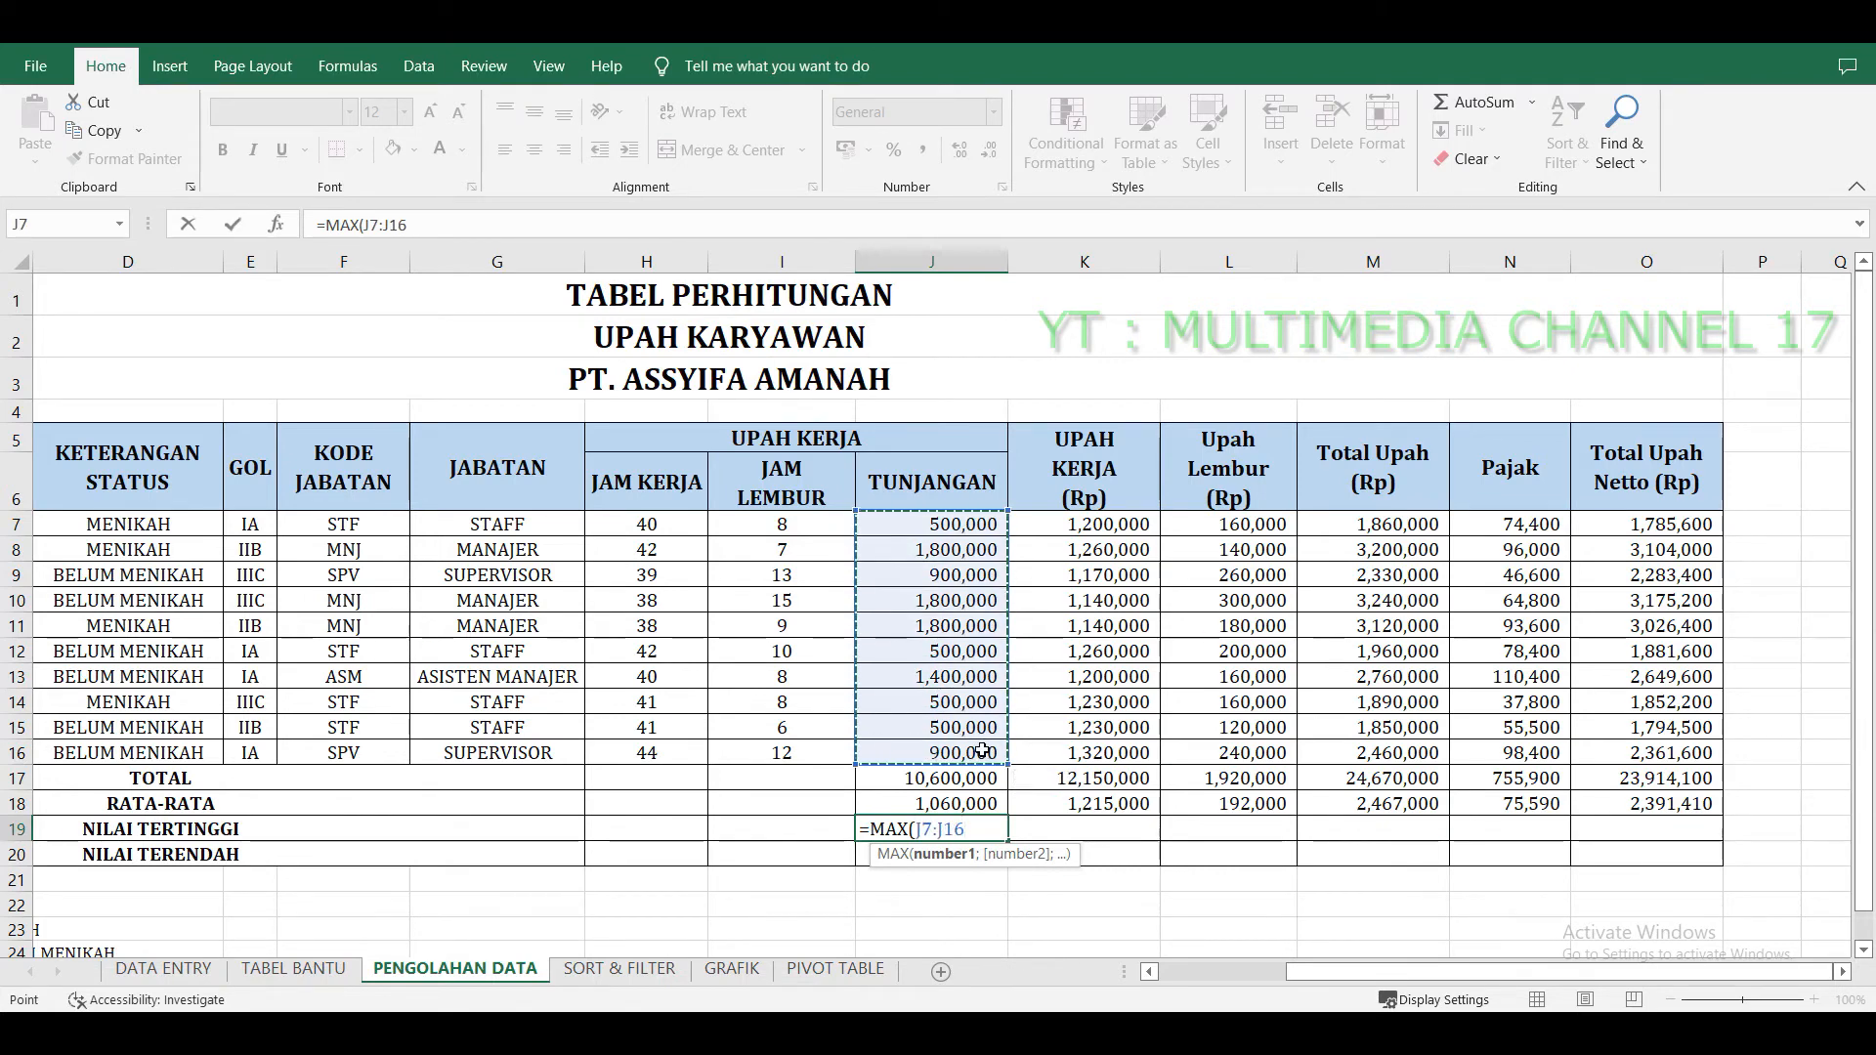
{"action": "key", "text": "Return"}
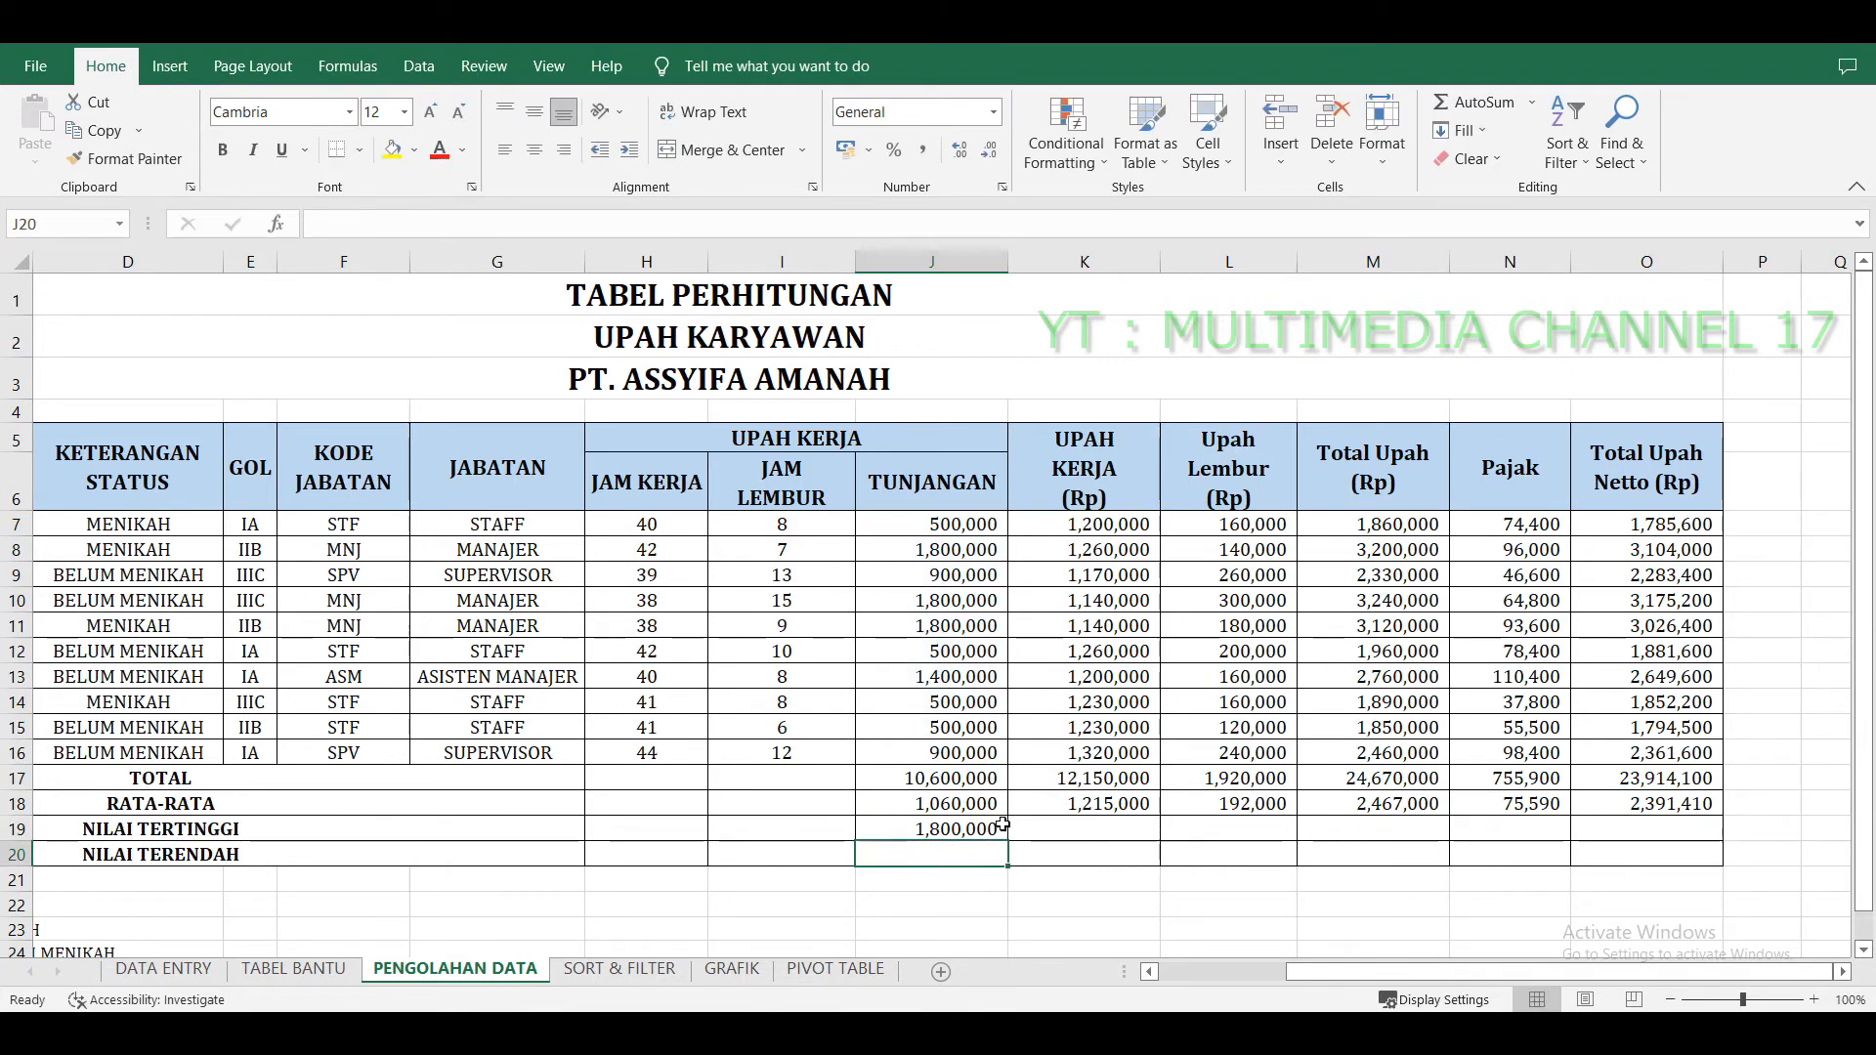
{"action": "left_click", "coordinate": [999, 830]}
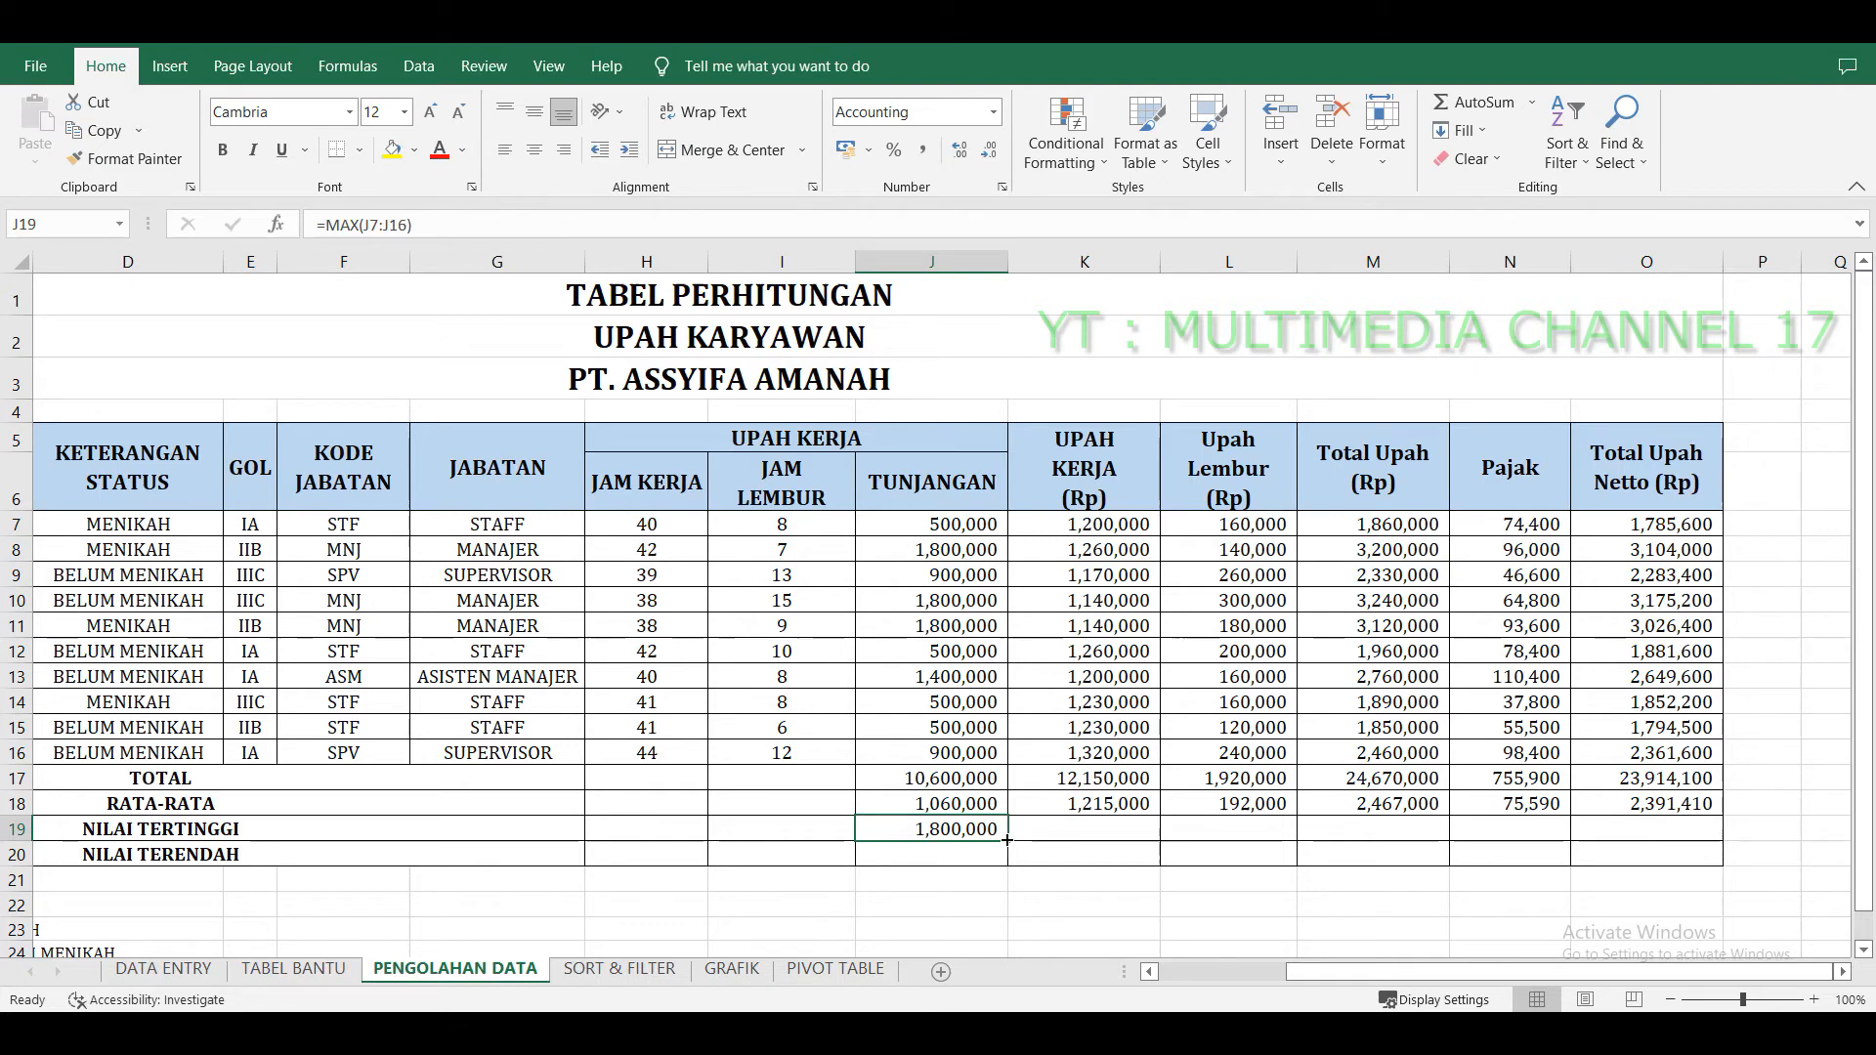
{"action": "left_click_drag", "start_coordinate": [1007, 839], "coordinate": [1655, 827]}
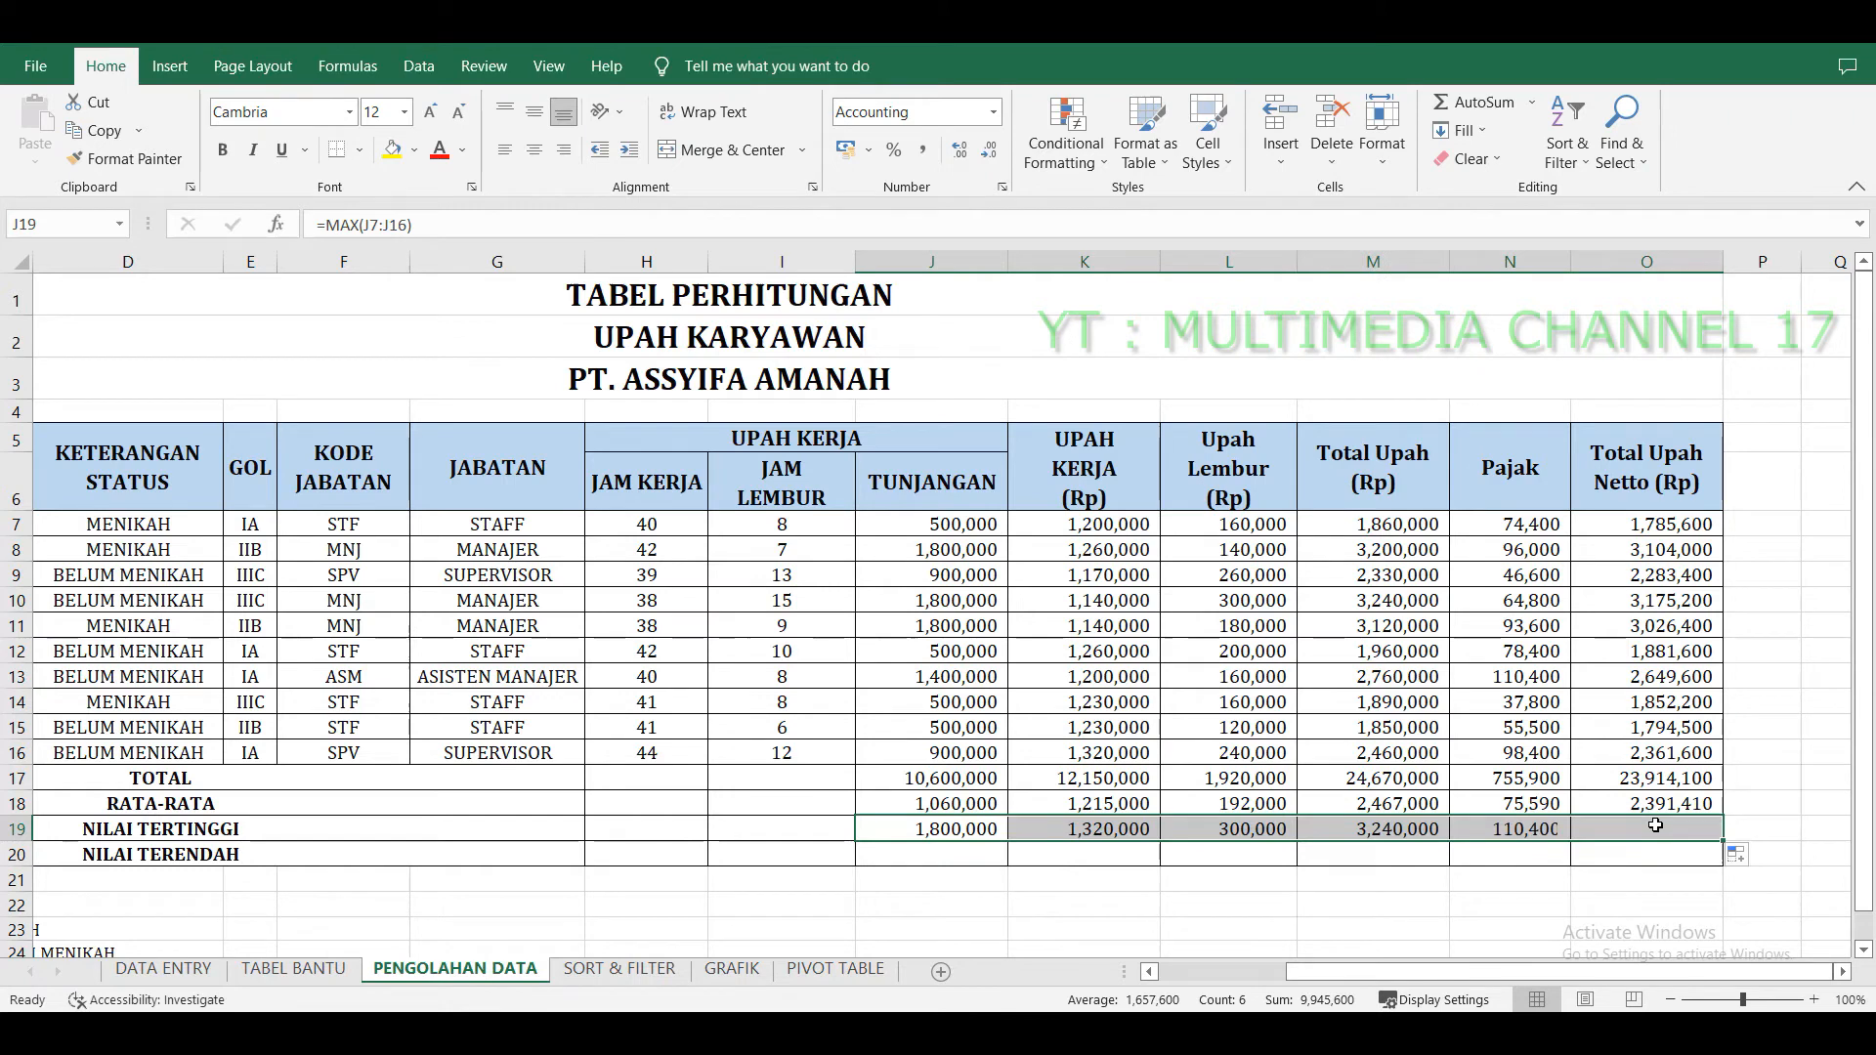
Enter =MIN(J7:J16) in the NILAI TERENDAH row under Tunjangan and fill it across to the Total Upah Netto column.
{"action": "left_click", "coordinate": [956, 848]}
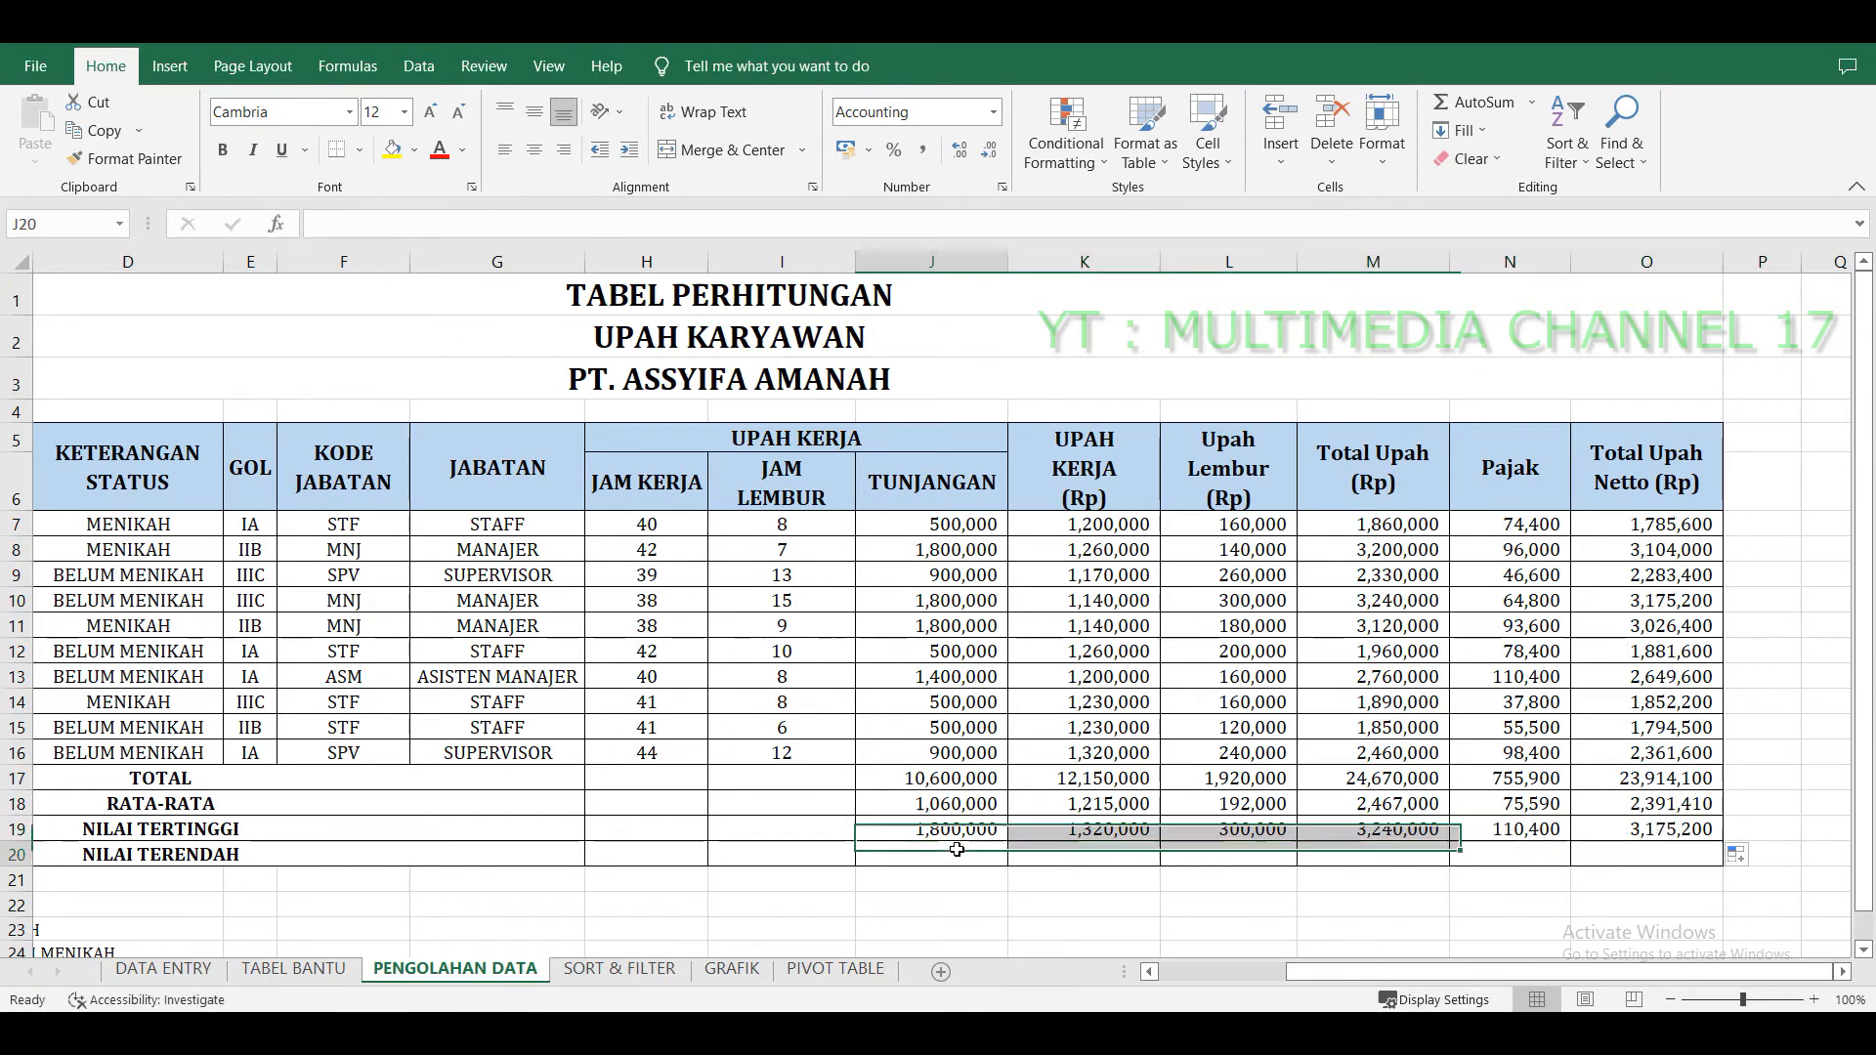
{"action": "type", "text": "="}
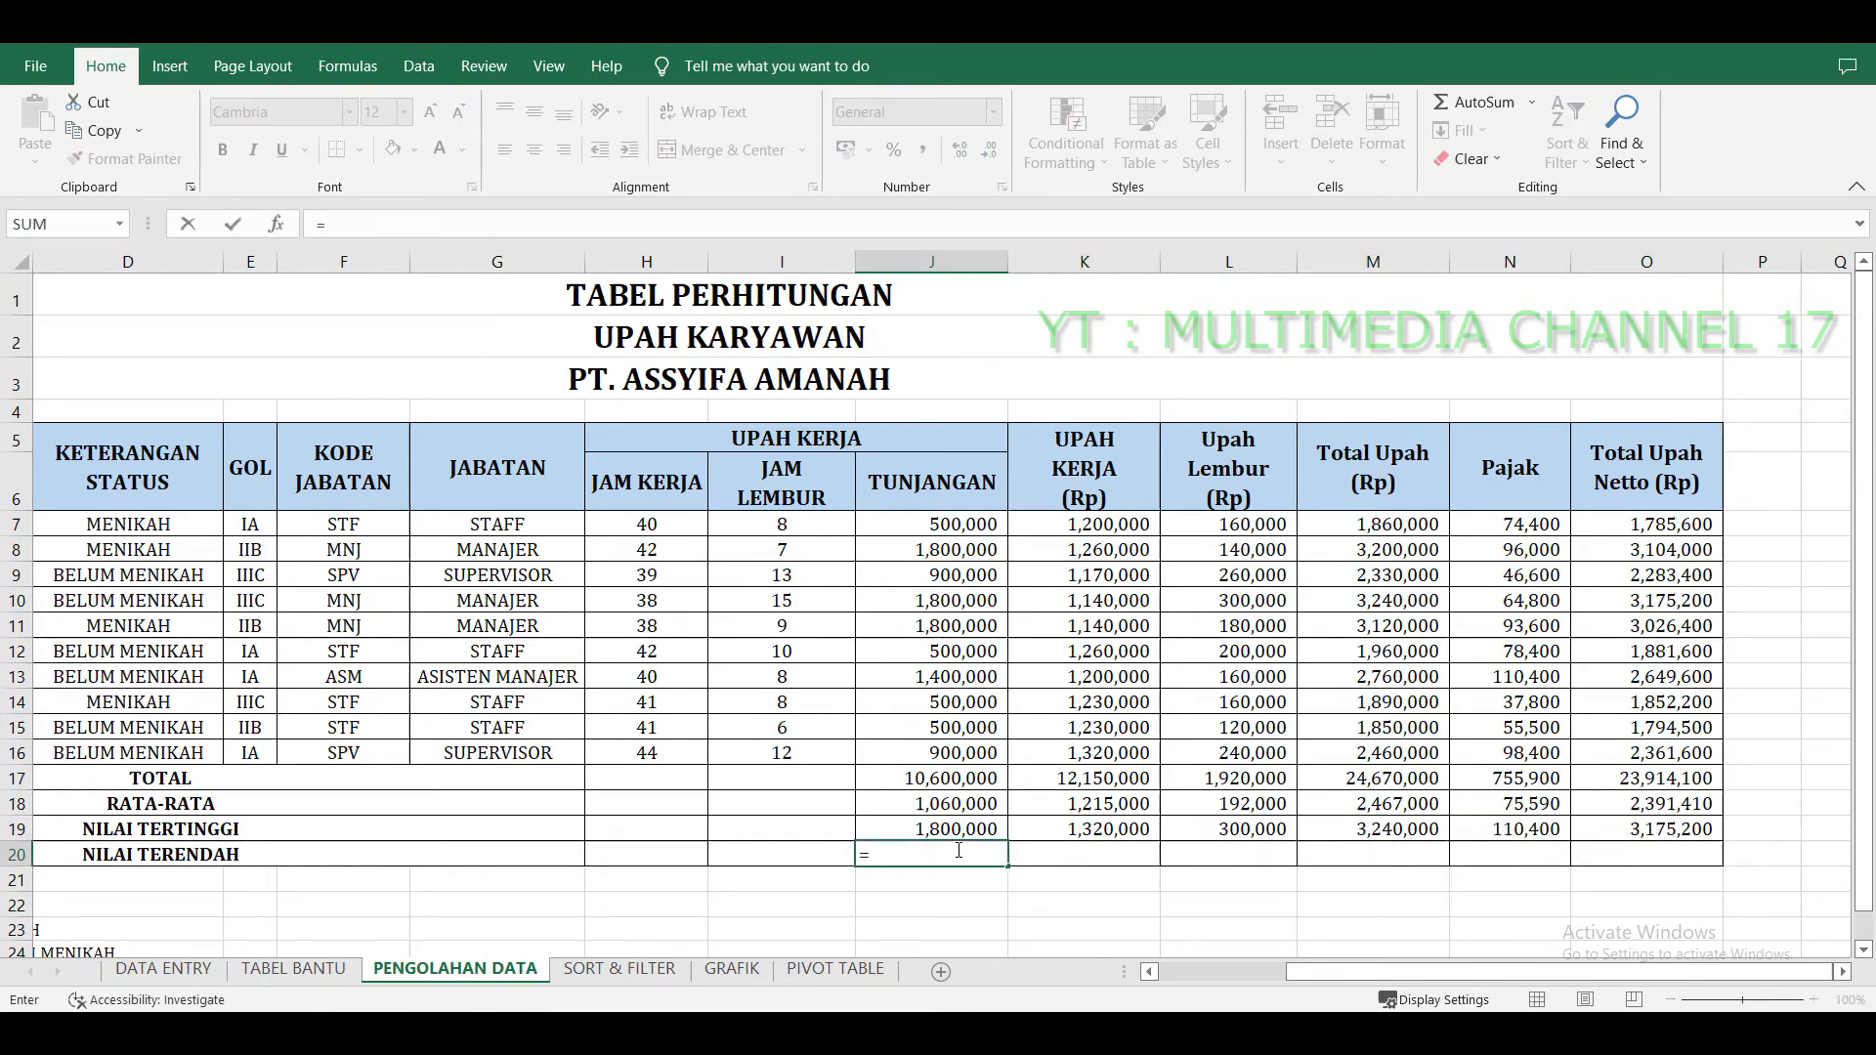
{"action": "type", "text": "MIN("}
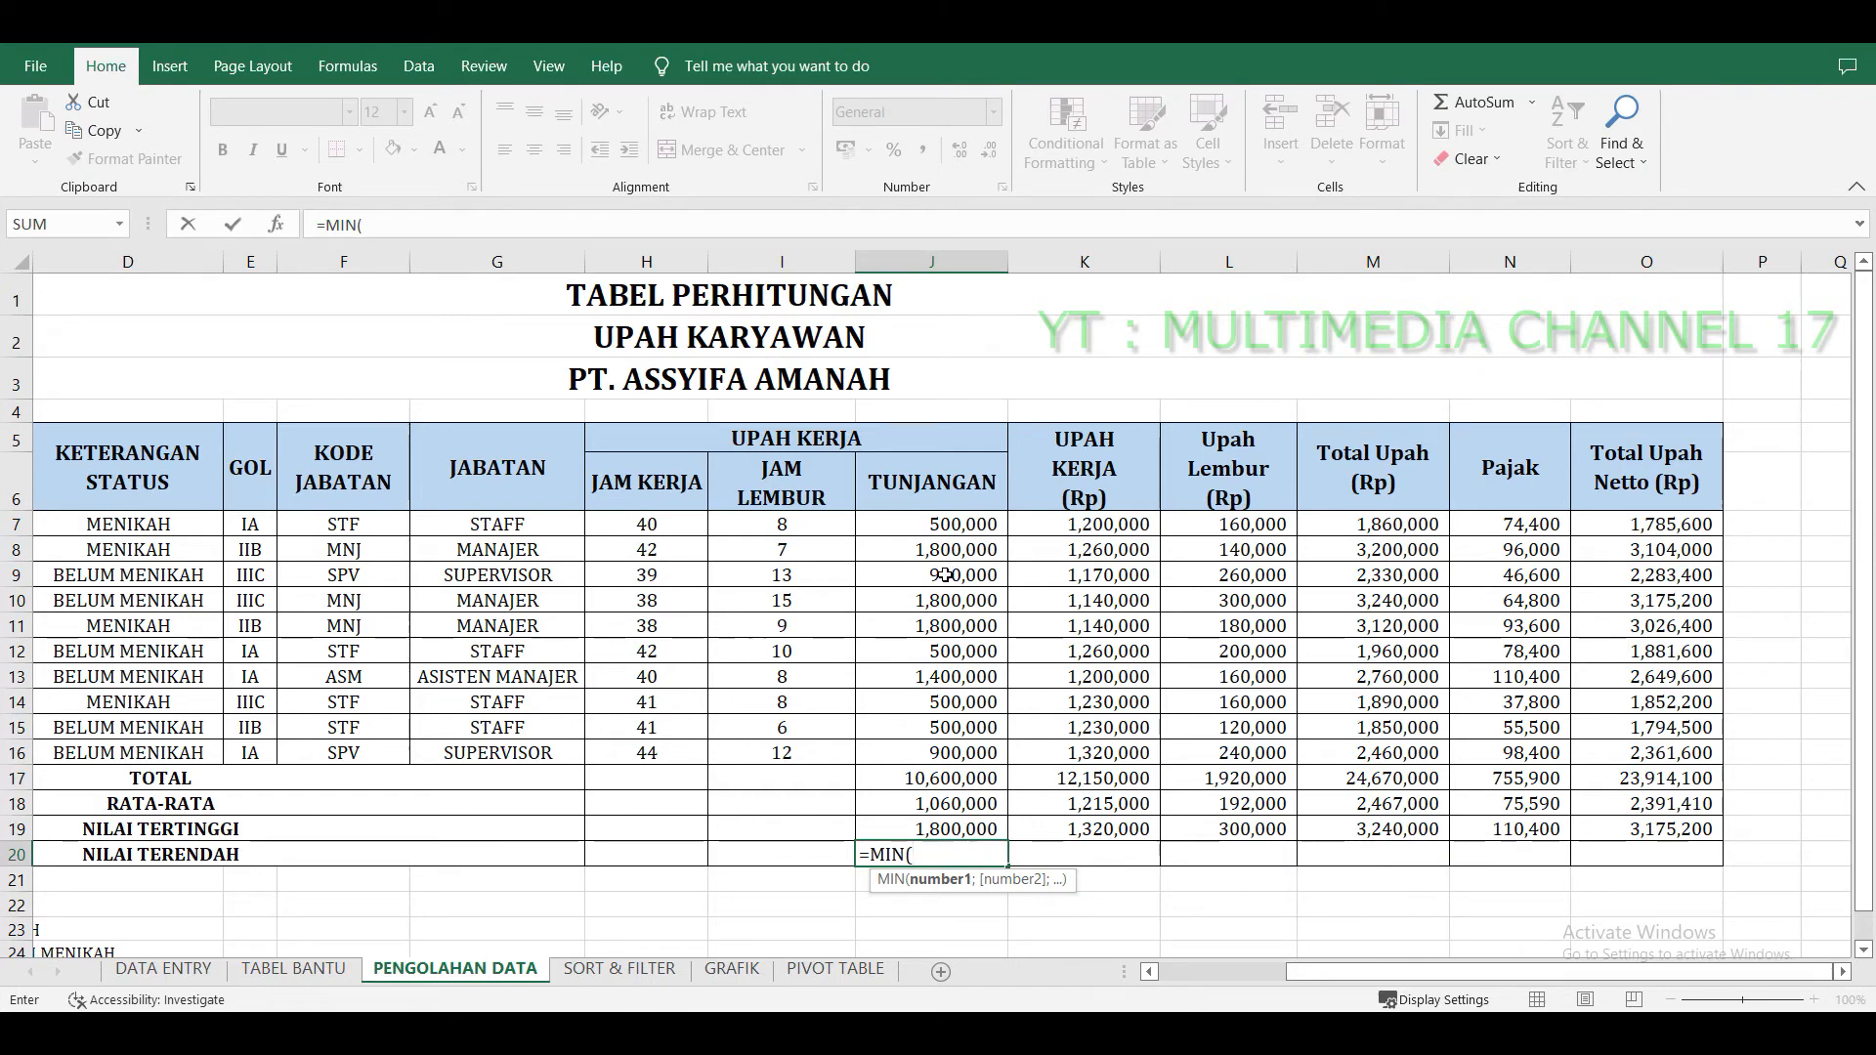
{"action": "left_click_drag", "start_coordinate": [960, 525], "coordinate": [992, 751]}
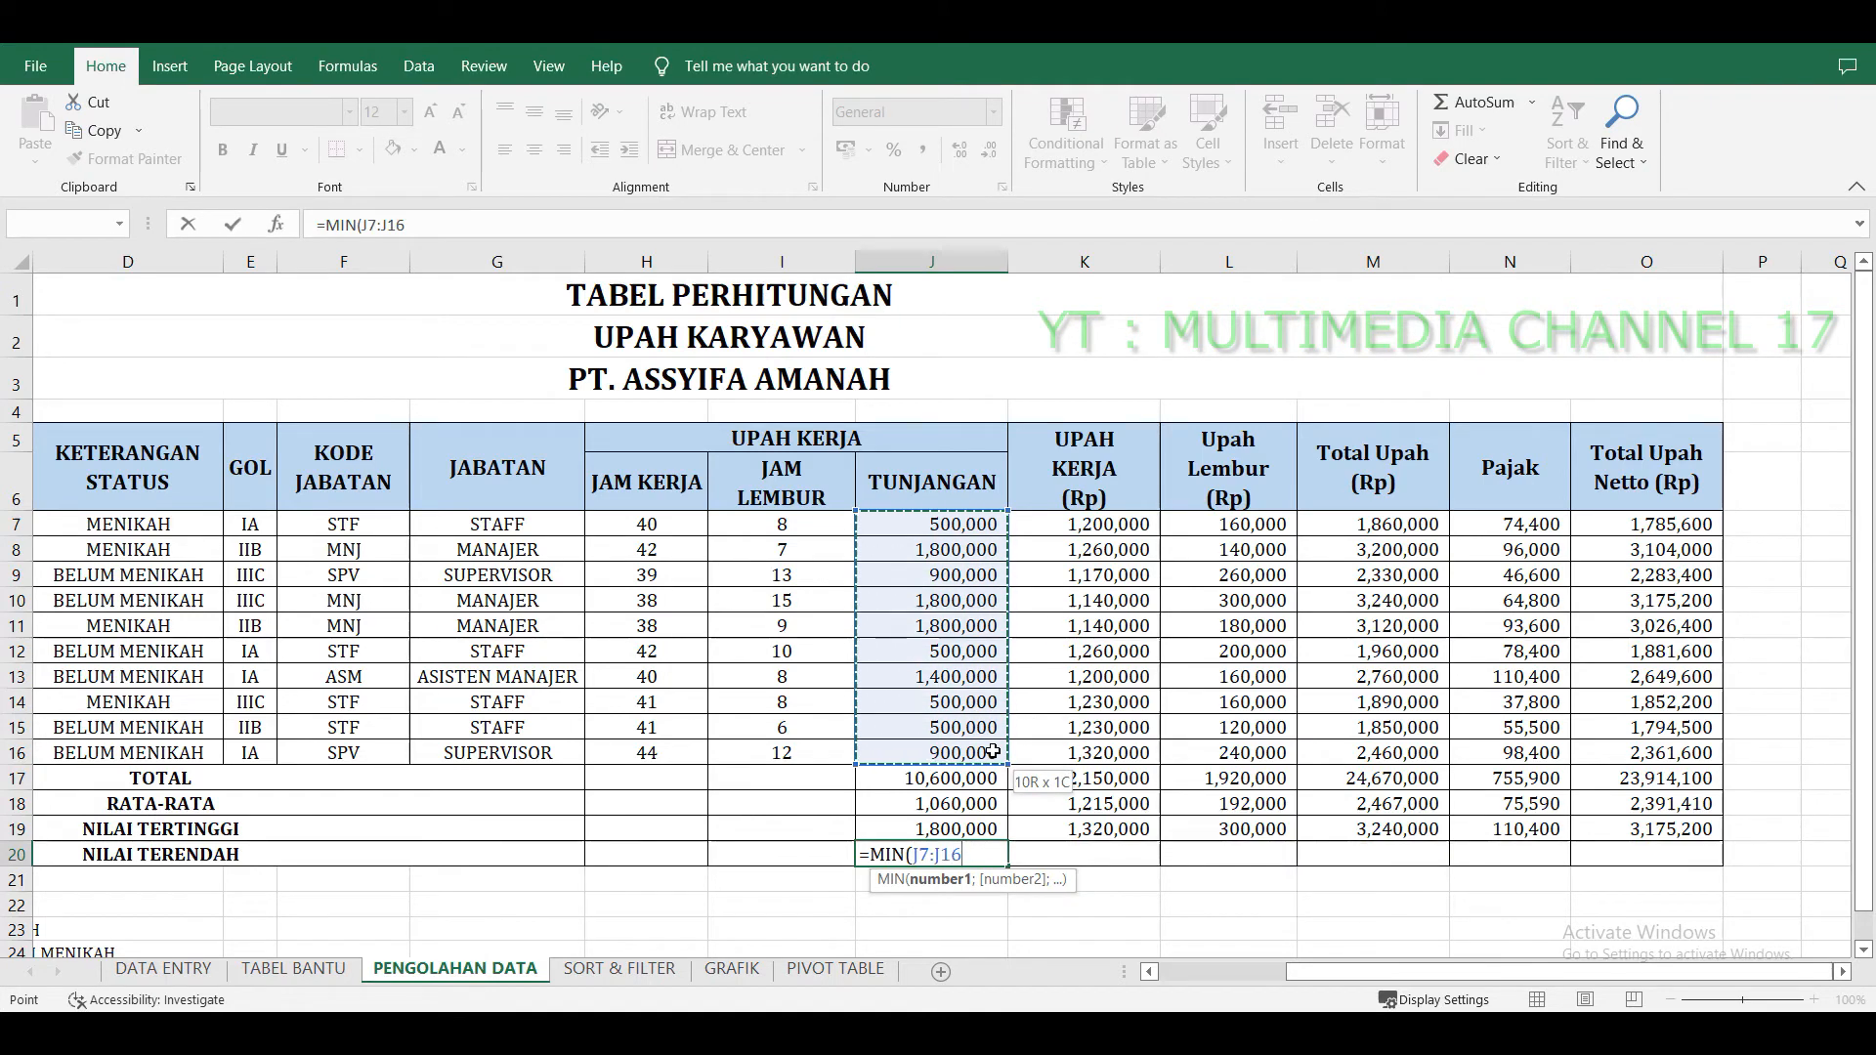
{"action": "key", "text": "Return"}
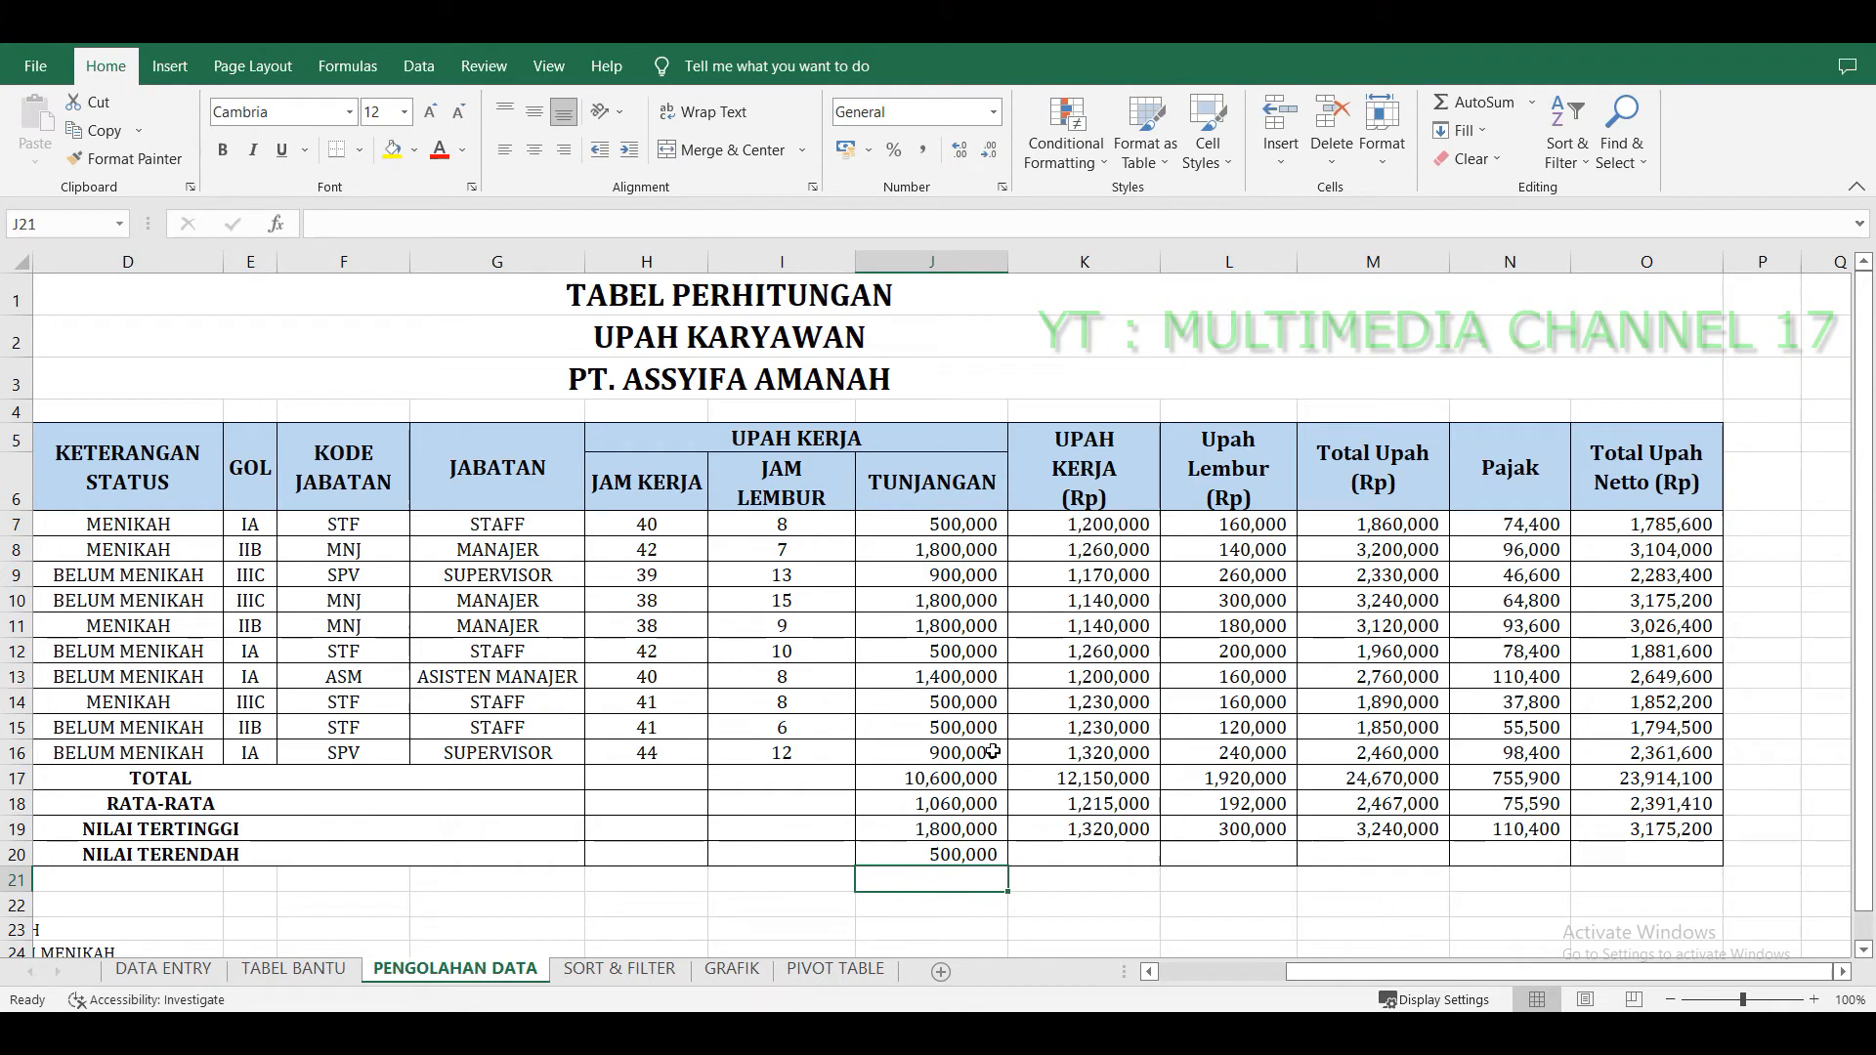
{"action": "left_click", "coordinate": [991, 854]}
{"action": "left_click_drag", "start_coordinate": [1007, 866], "coordinate": [1700, 859]}
Make the TOTAL, RATA-RATA, NILAI TERTINGGI and NILAI TERENDAH values in J17:O20 bold.
{"action": "left_click_drag", "start_coordinate": [945, 772], "coordinate": [1650, 856]}
{"action": "key", "text": "ctrl+b"}
{"action": "left_click", "coordinate": [1359, 703]}
Check the summary formulas in the Total Upah Netto column.
{"action": "scroll", "coordinate": [1349, 708], "scroll_direction": "down", "scroll_amount": 2}
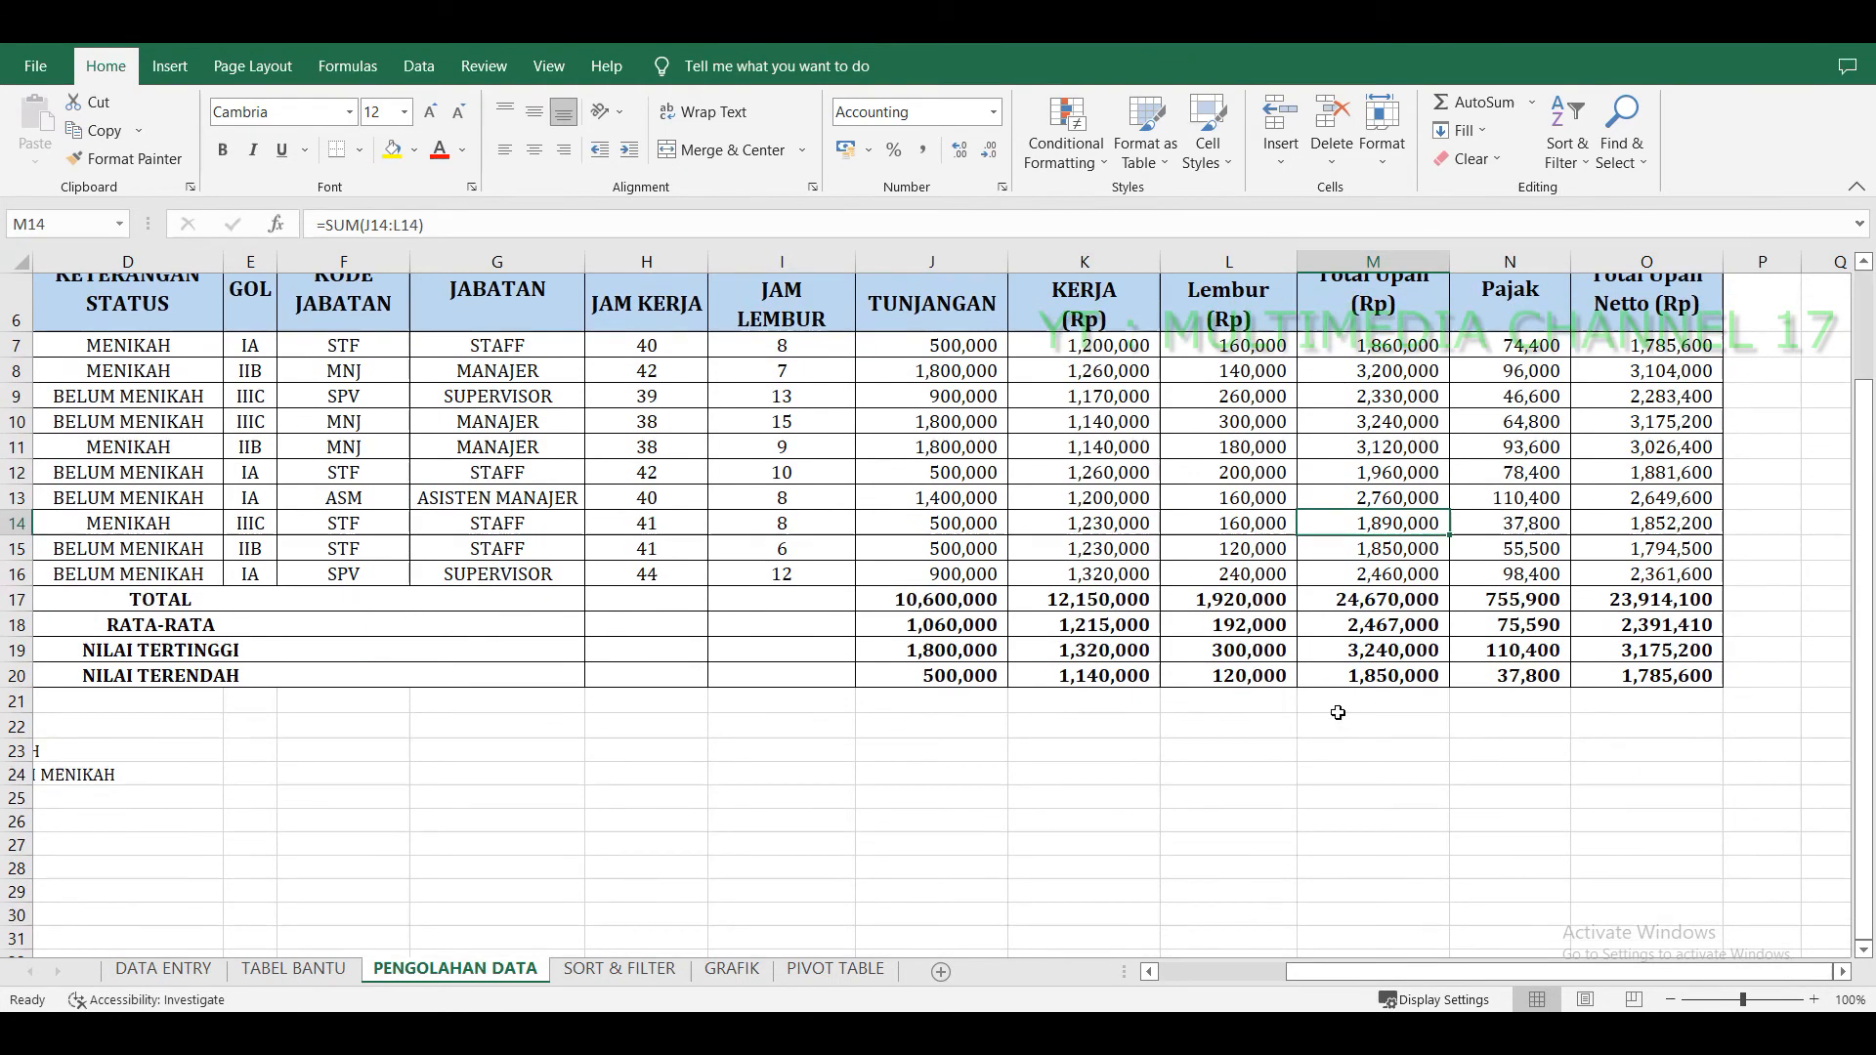
{"action": "left_click", "coordinate": [1507, 738]}
{"action": "left_click", "coordinate": [1667, 642]}
{"action": "left_click", "coordinate": [1671, 616]}
{"action": "left_click", "coordinate": [1671, 598]}
{"action": "scroll", "coordinate": [904, 755], "scroll_direction": "up", "scroll_amount": 2}
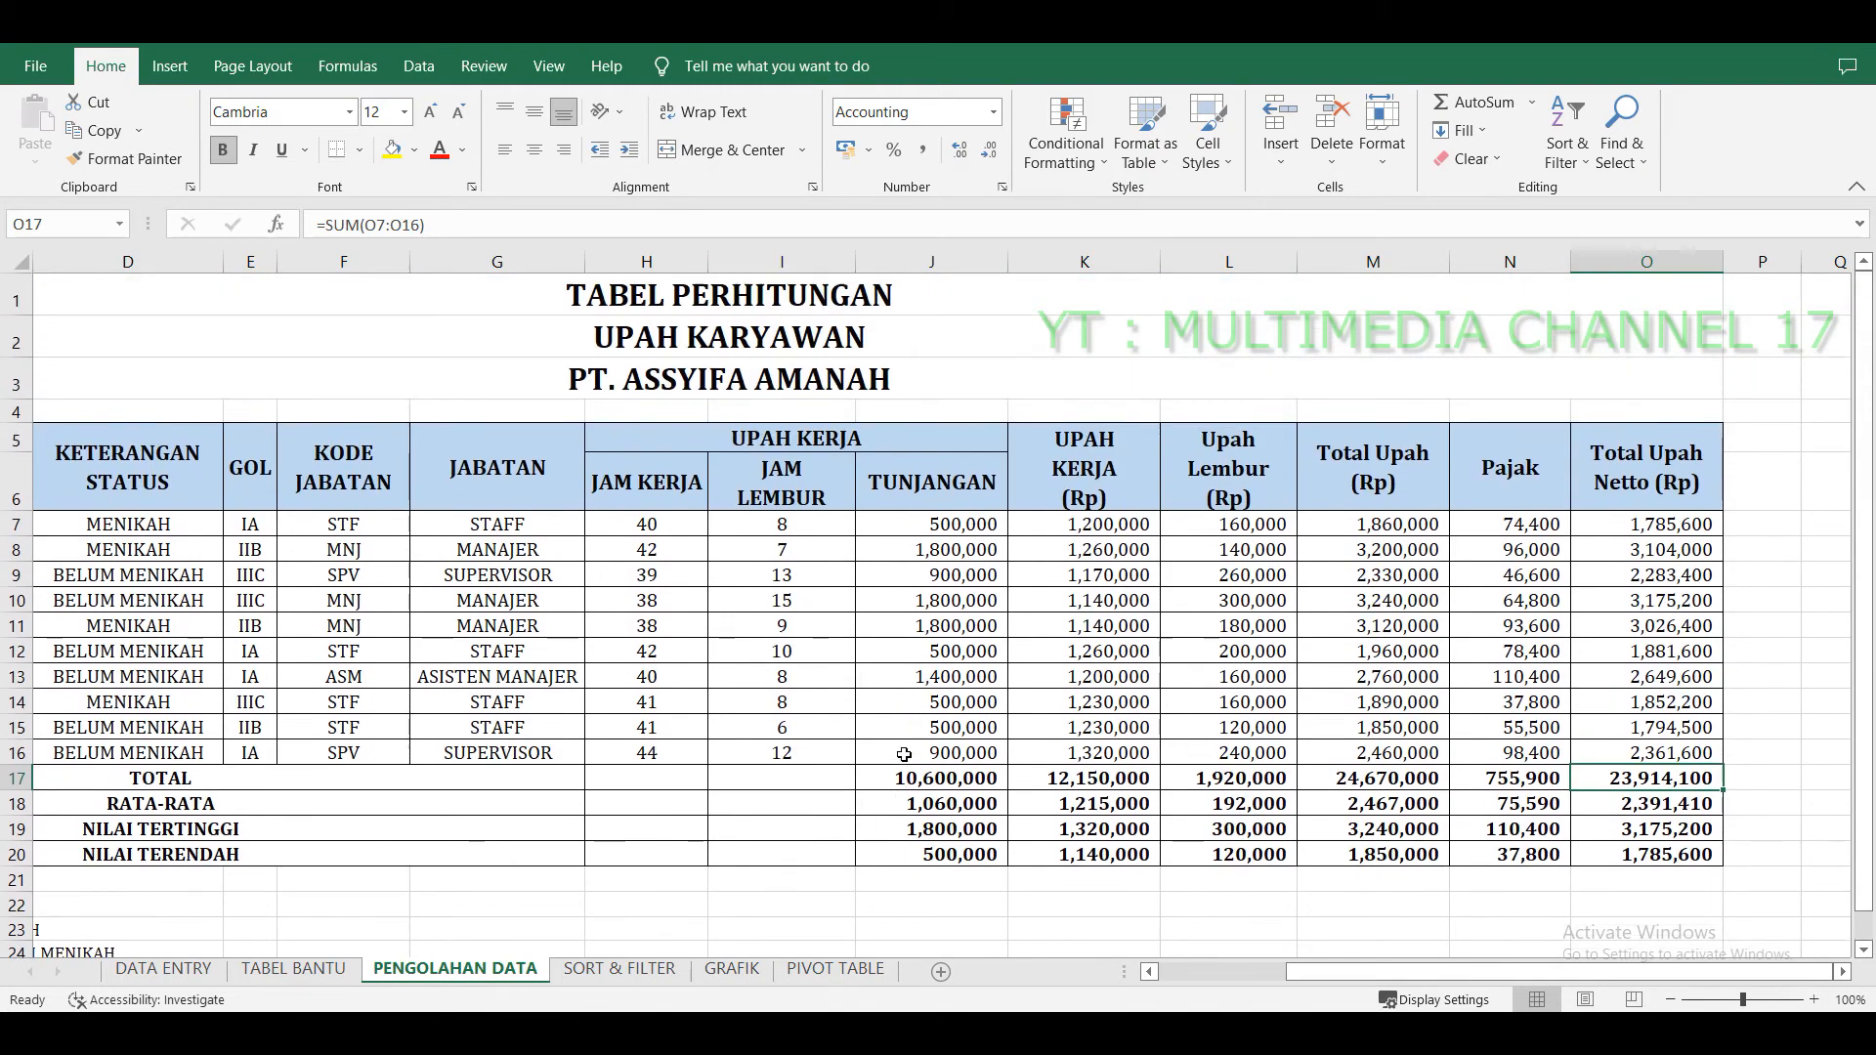
{"action": "left_click_drag", "start_coordinate": [1396, 970], "coordinate": [1390, 970]}
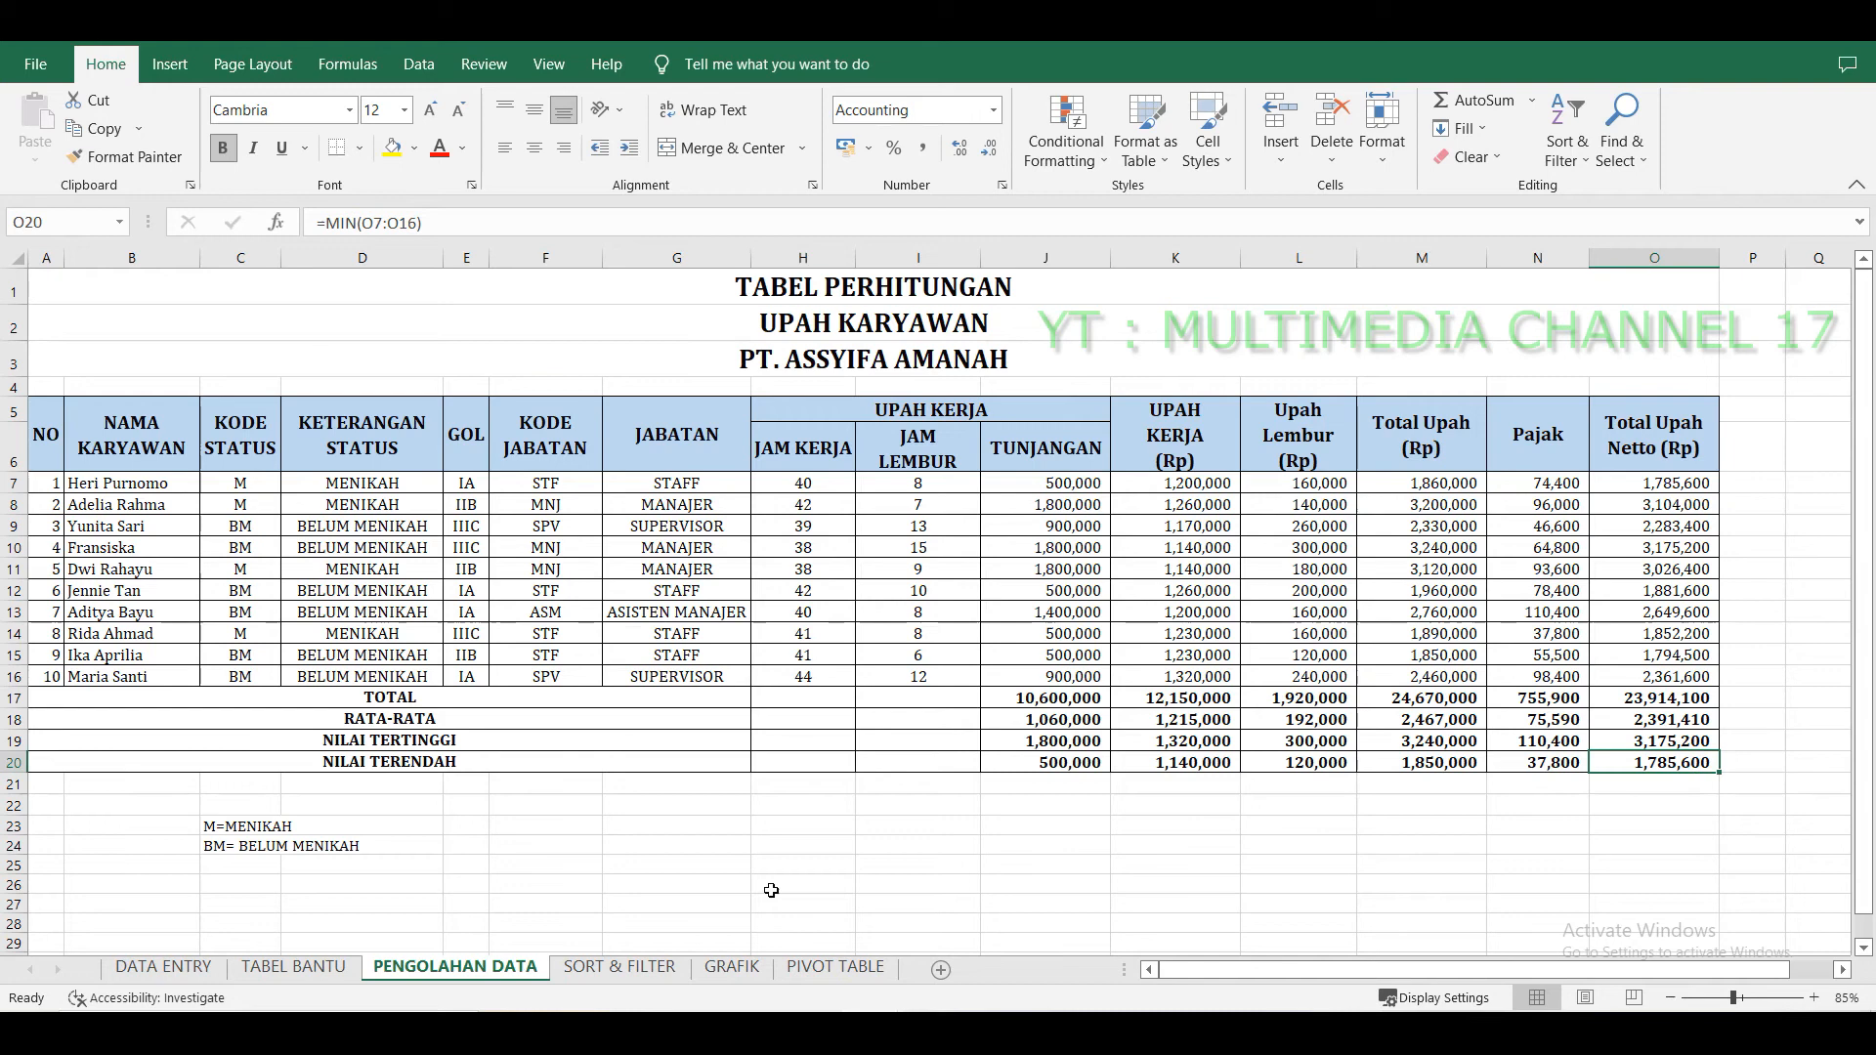
Switch to the SORT & FILTER sheet and inspect the formulas in its data cells.
{"action": "left_click", "coordinate": [650, 965]}
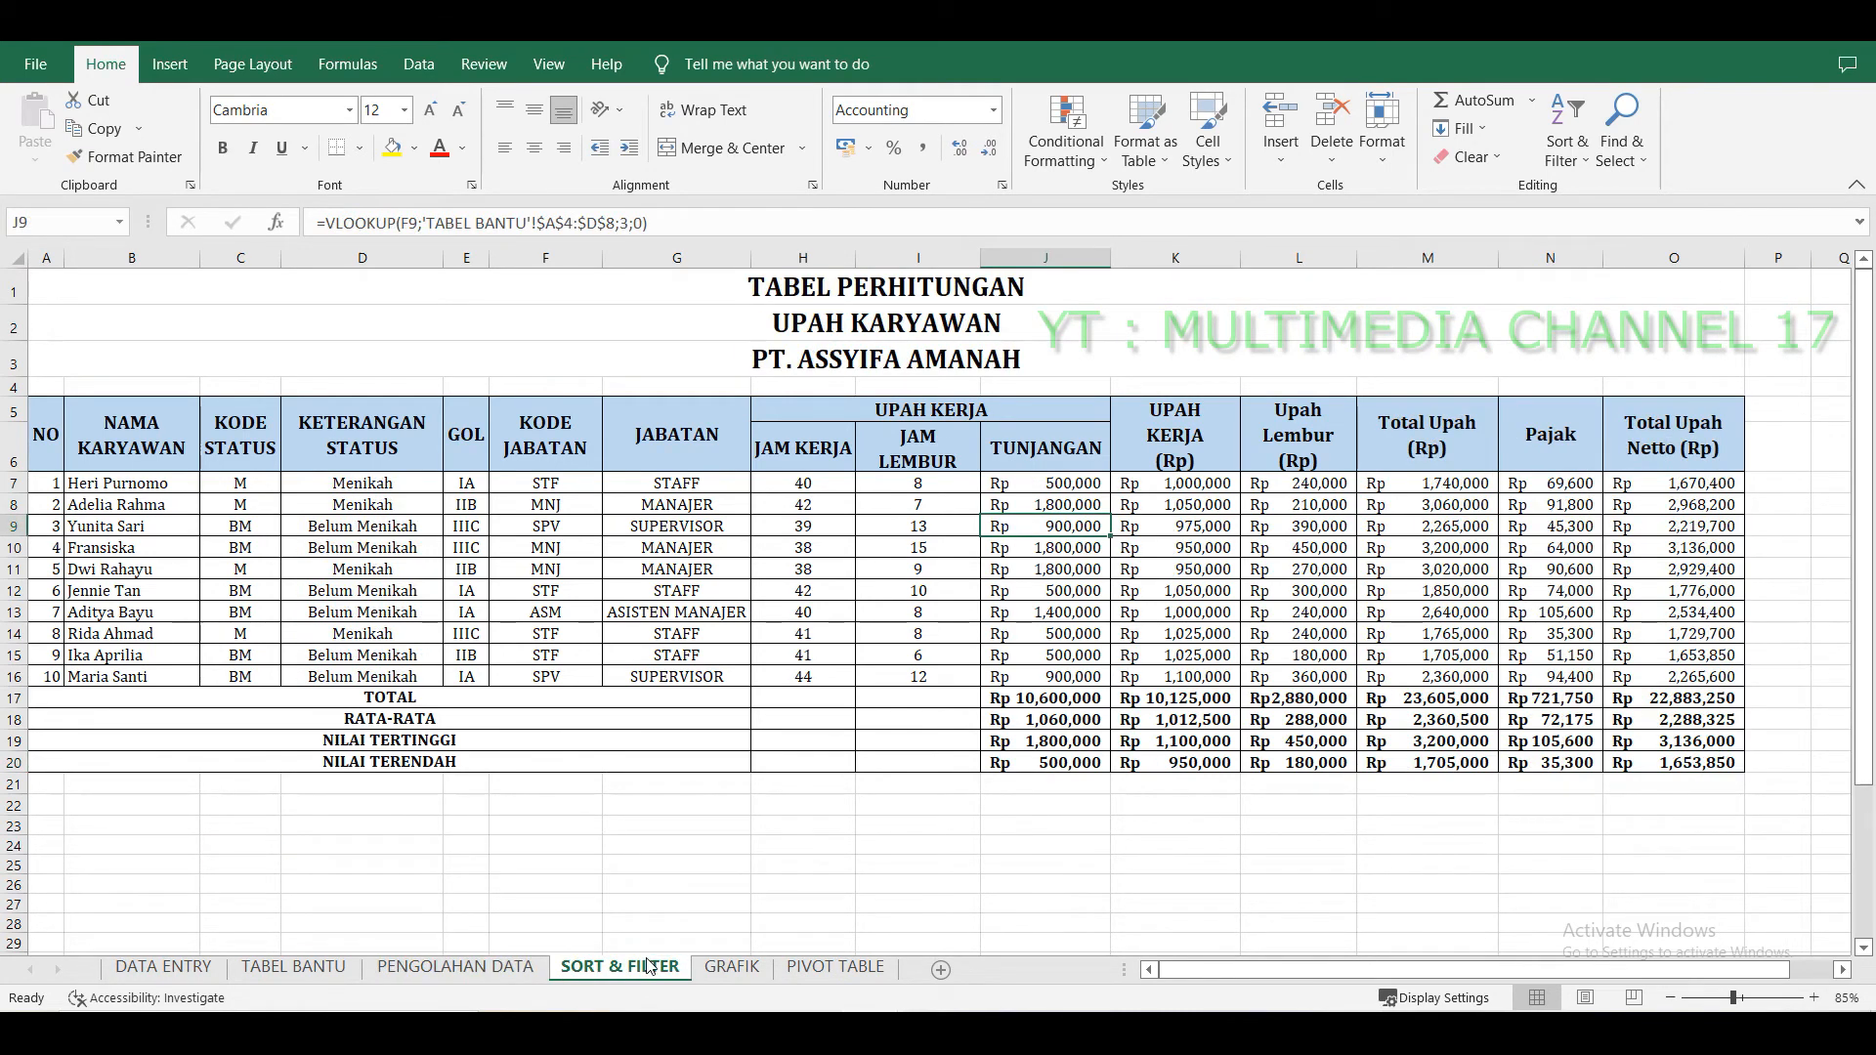
{"action": "left_click", "coordinate": [705, 708]}
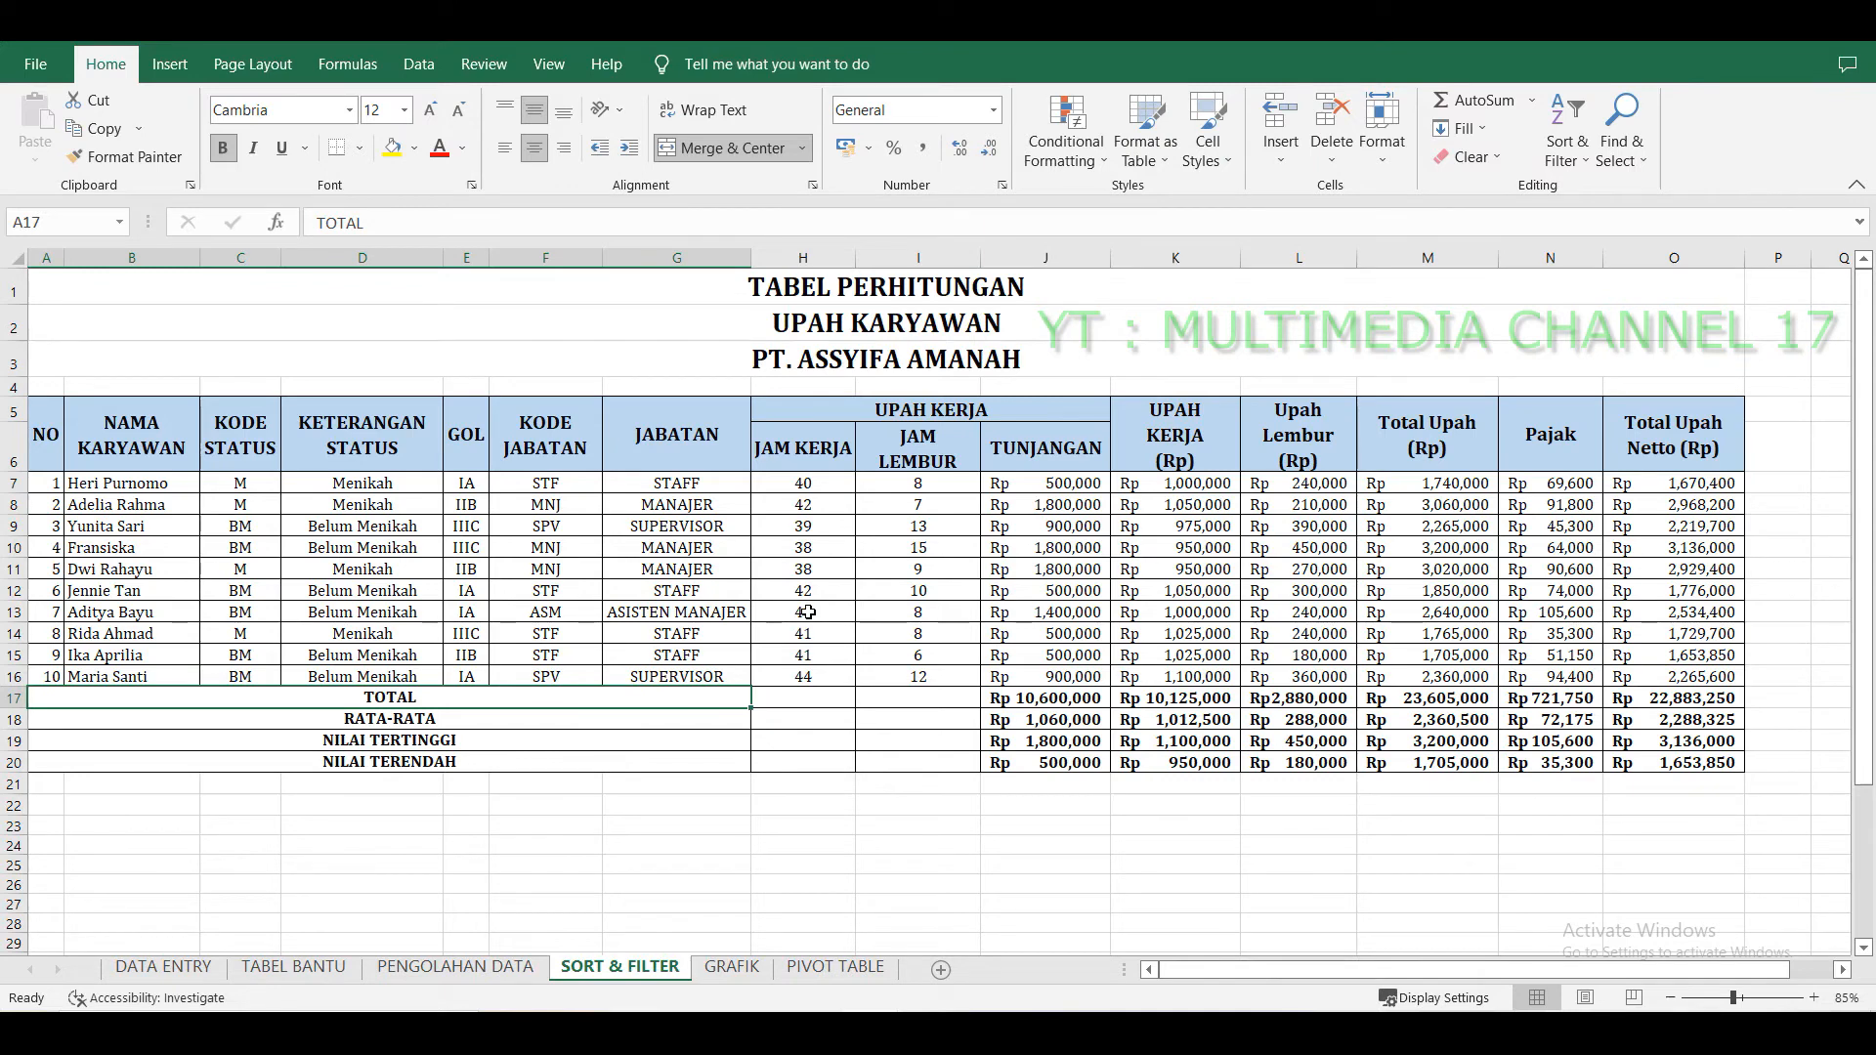
{"action": "left_click", "coordinate": [168, 484]}
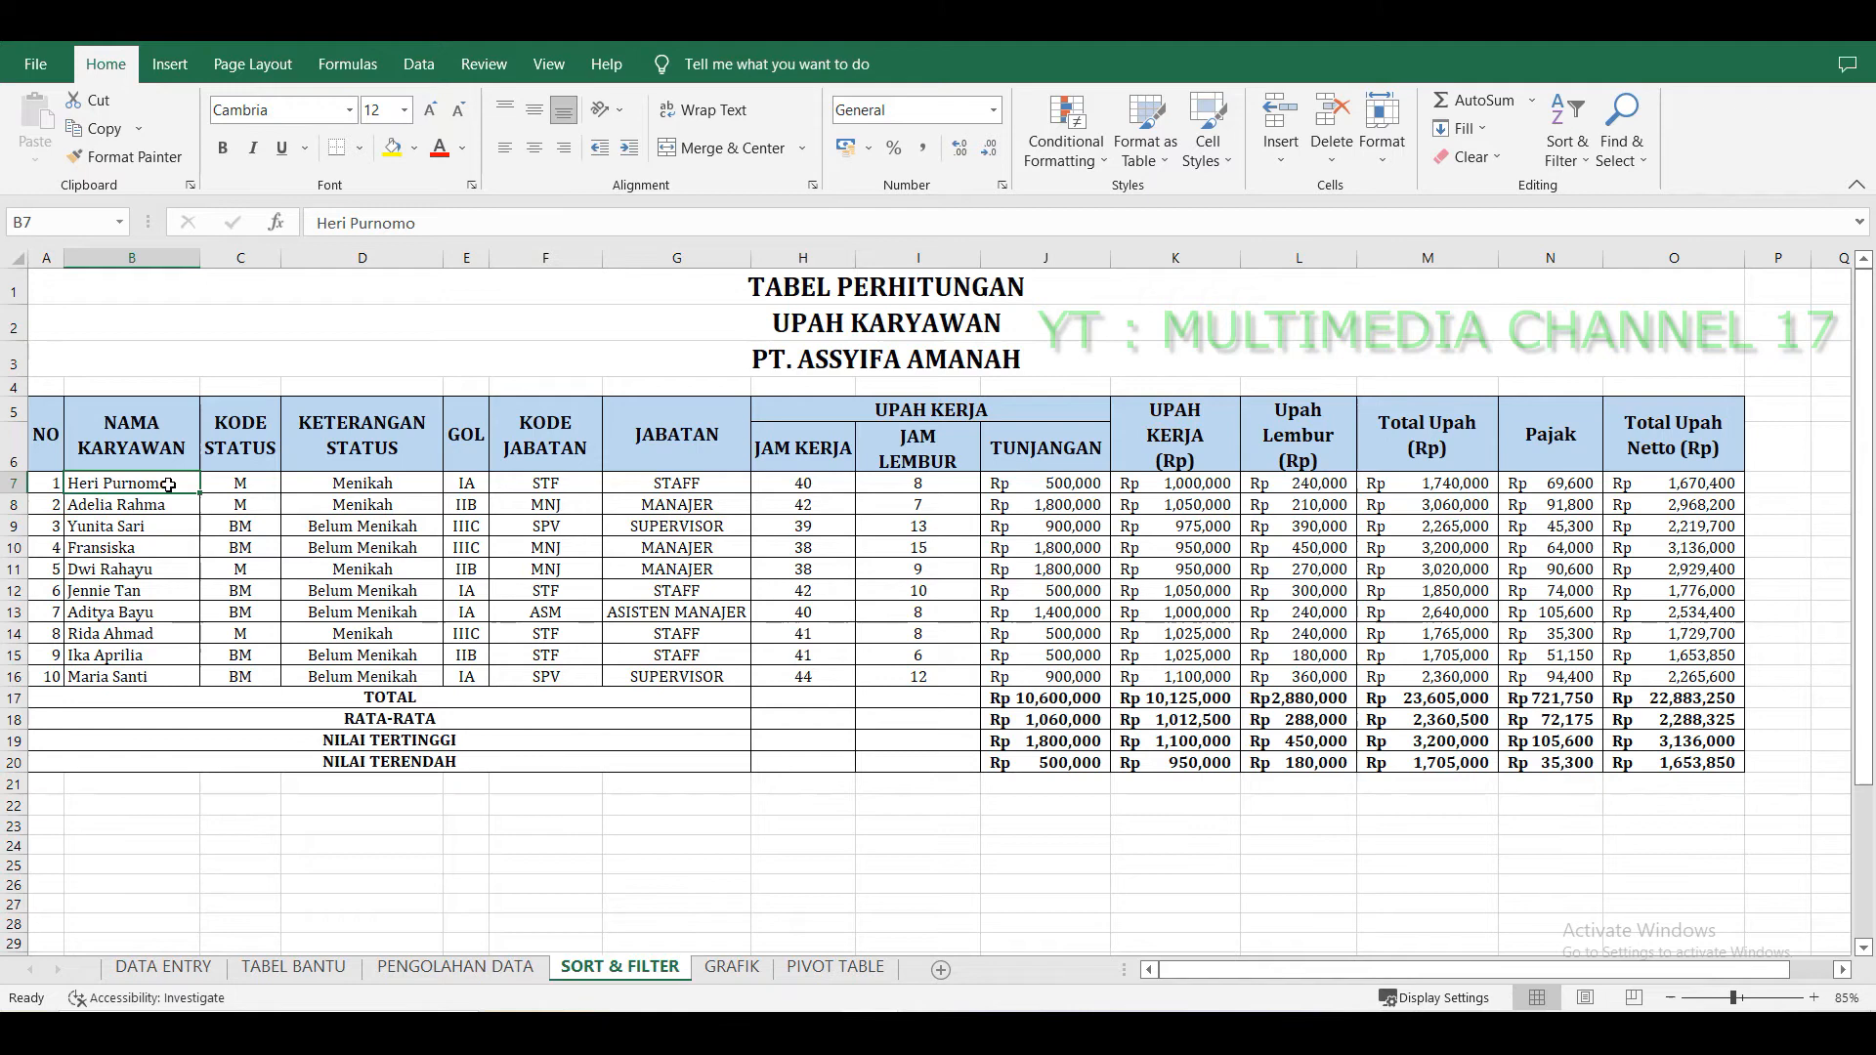
{"action": "left_click", "coordinate": [664, 570]}
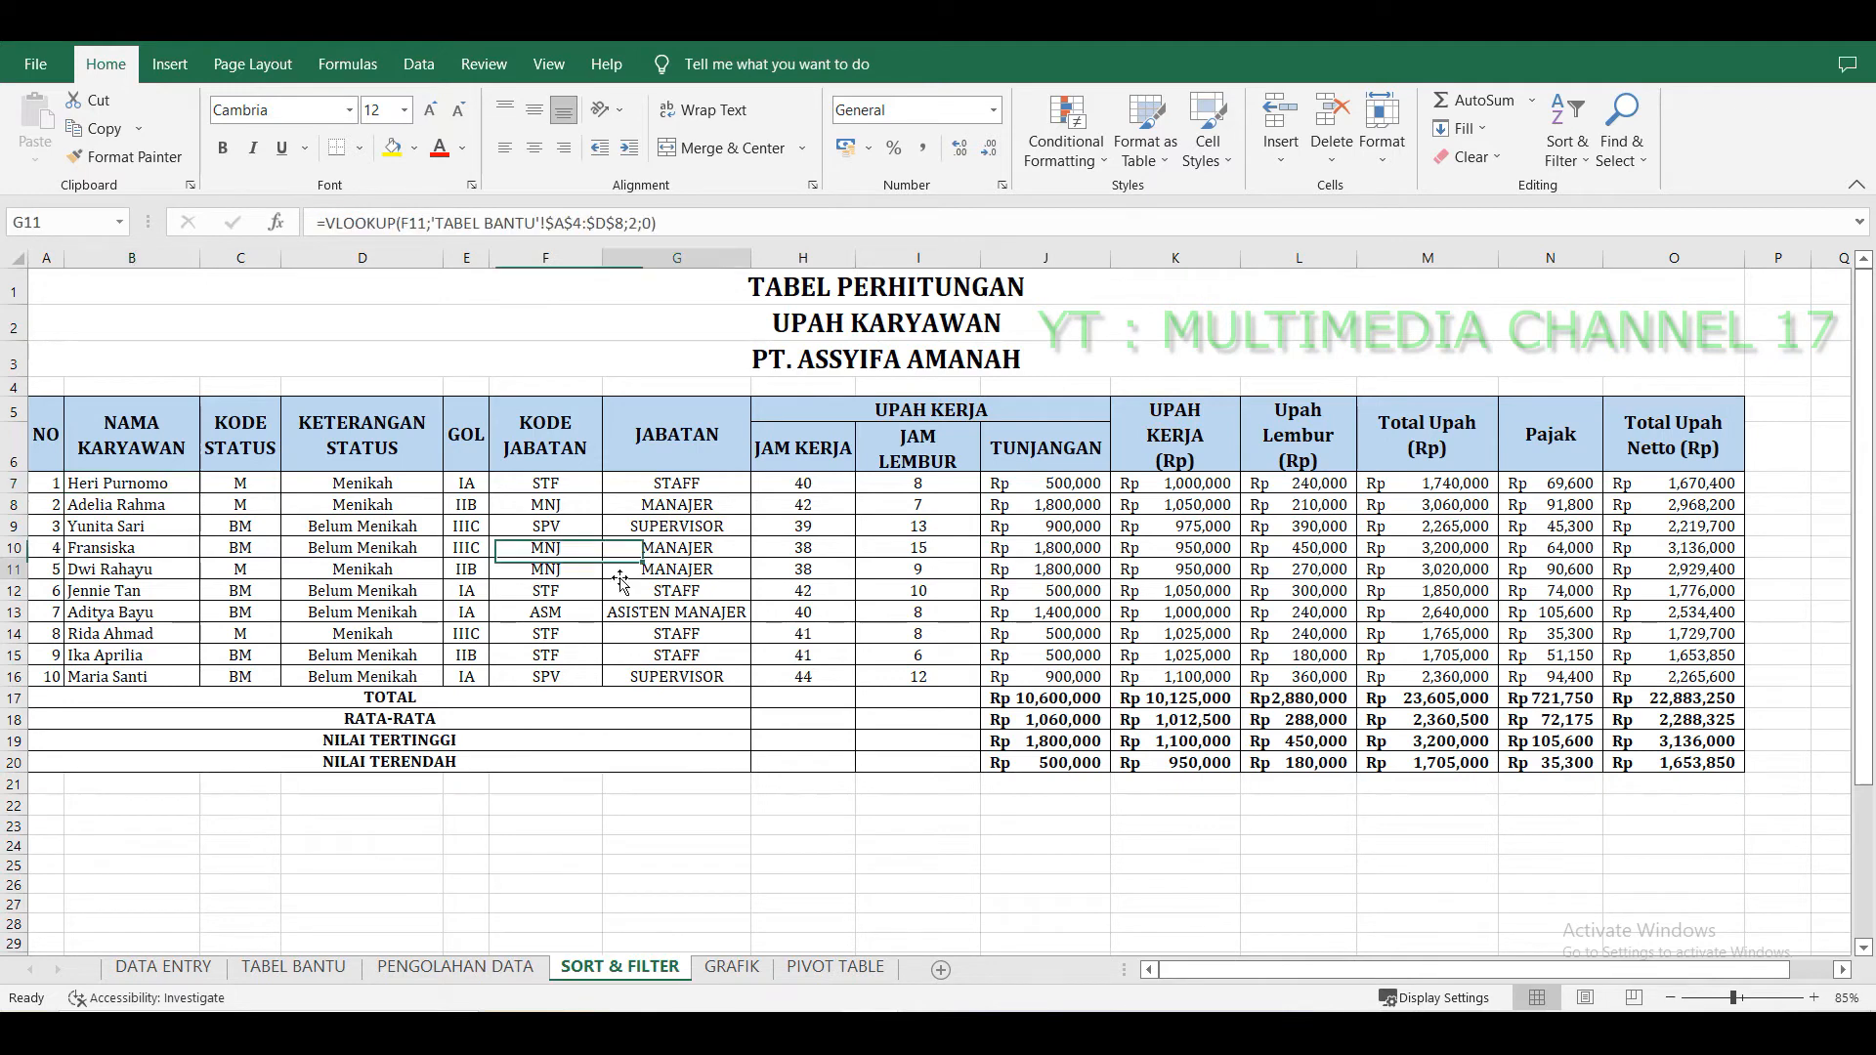
{"action": "left_click", "coordinate": [1578, 696]}
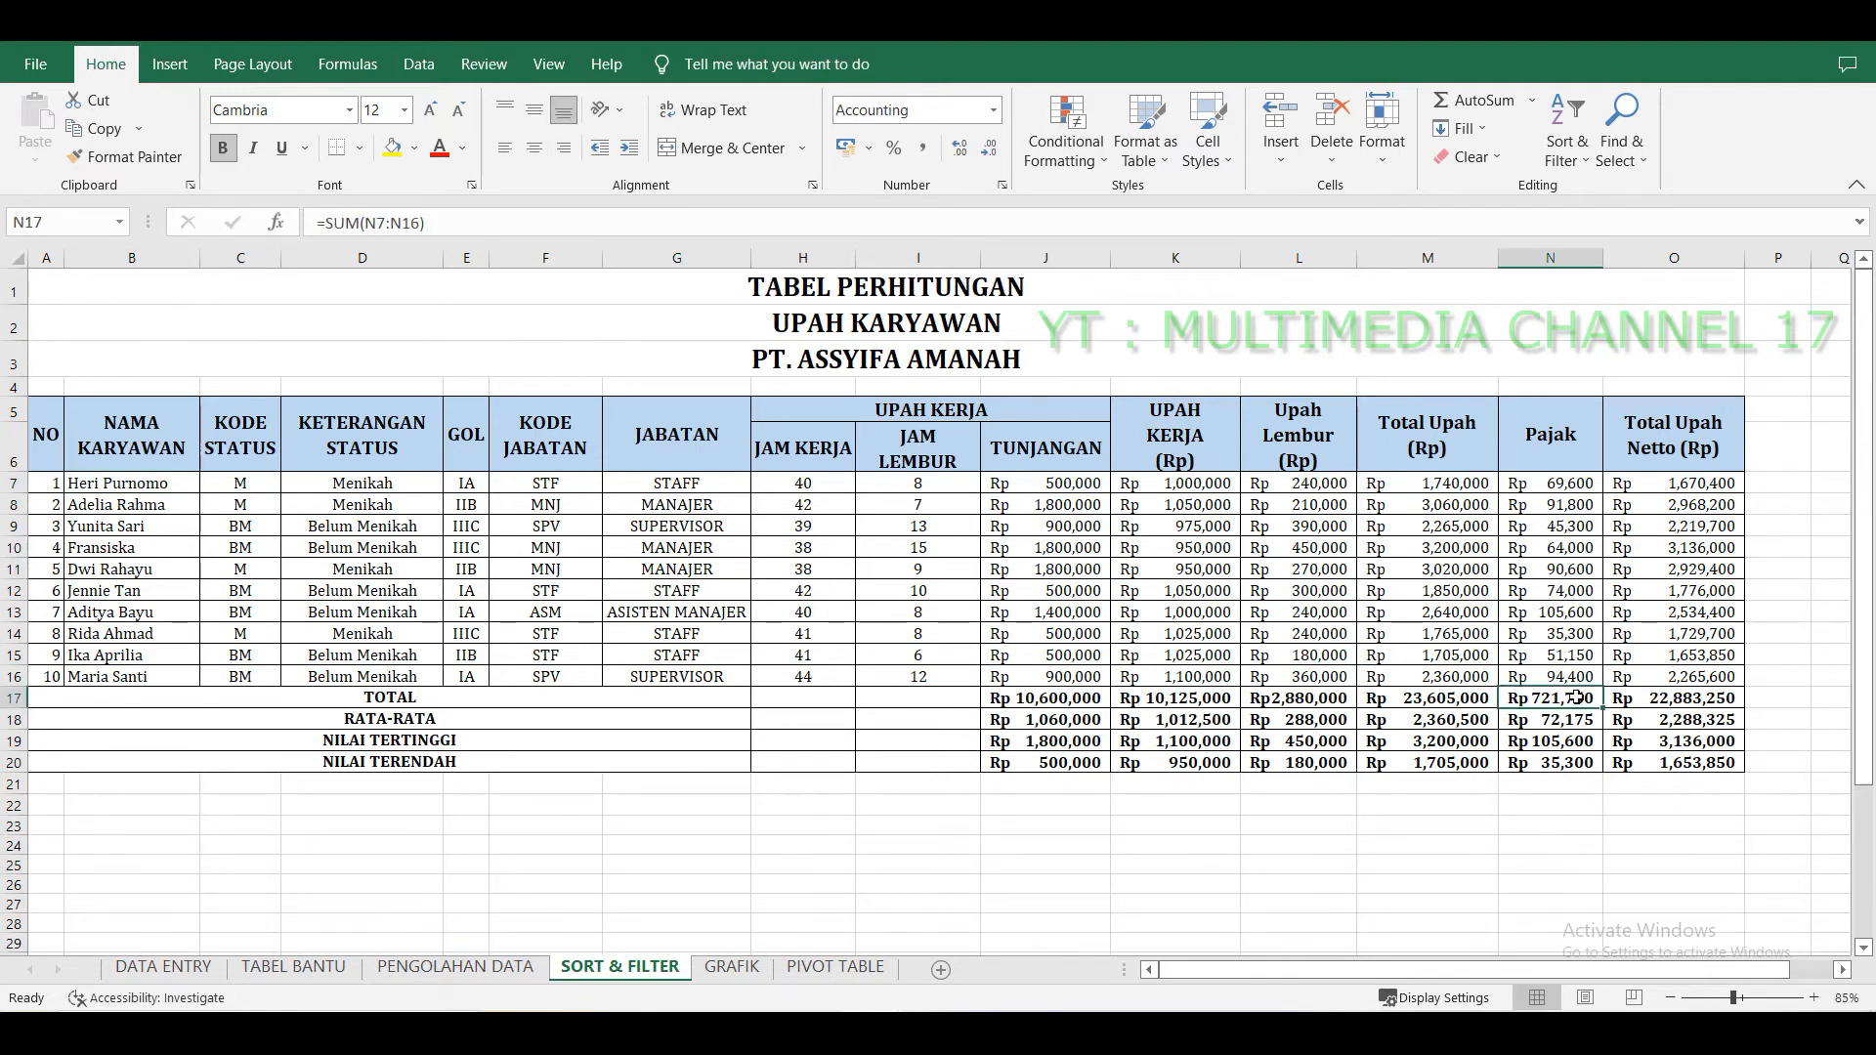
{"action": "left_click", "coordinate": [806, 553]}
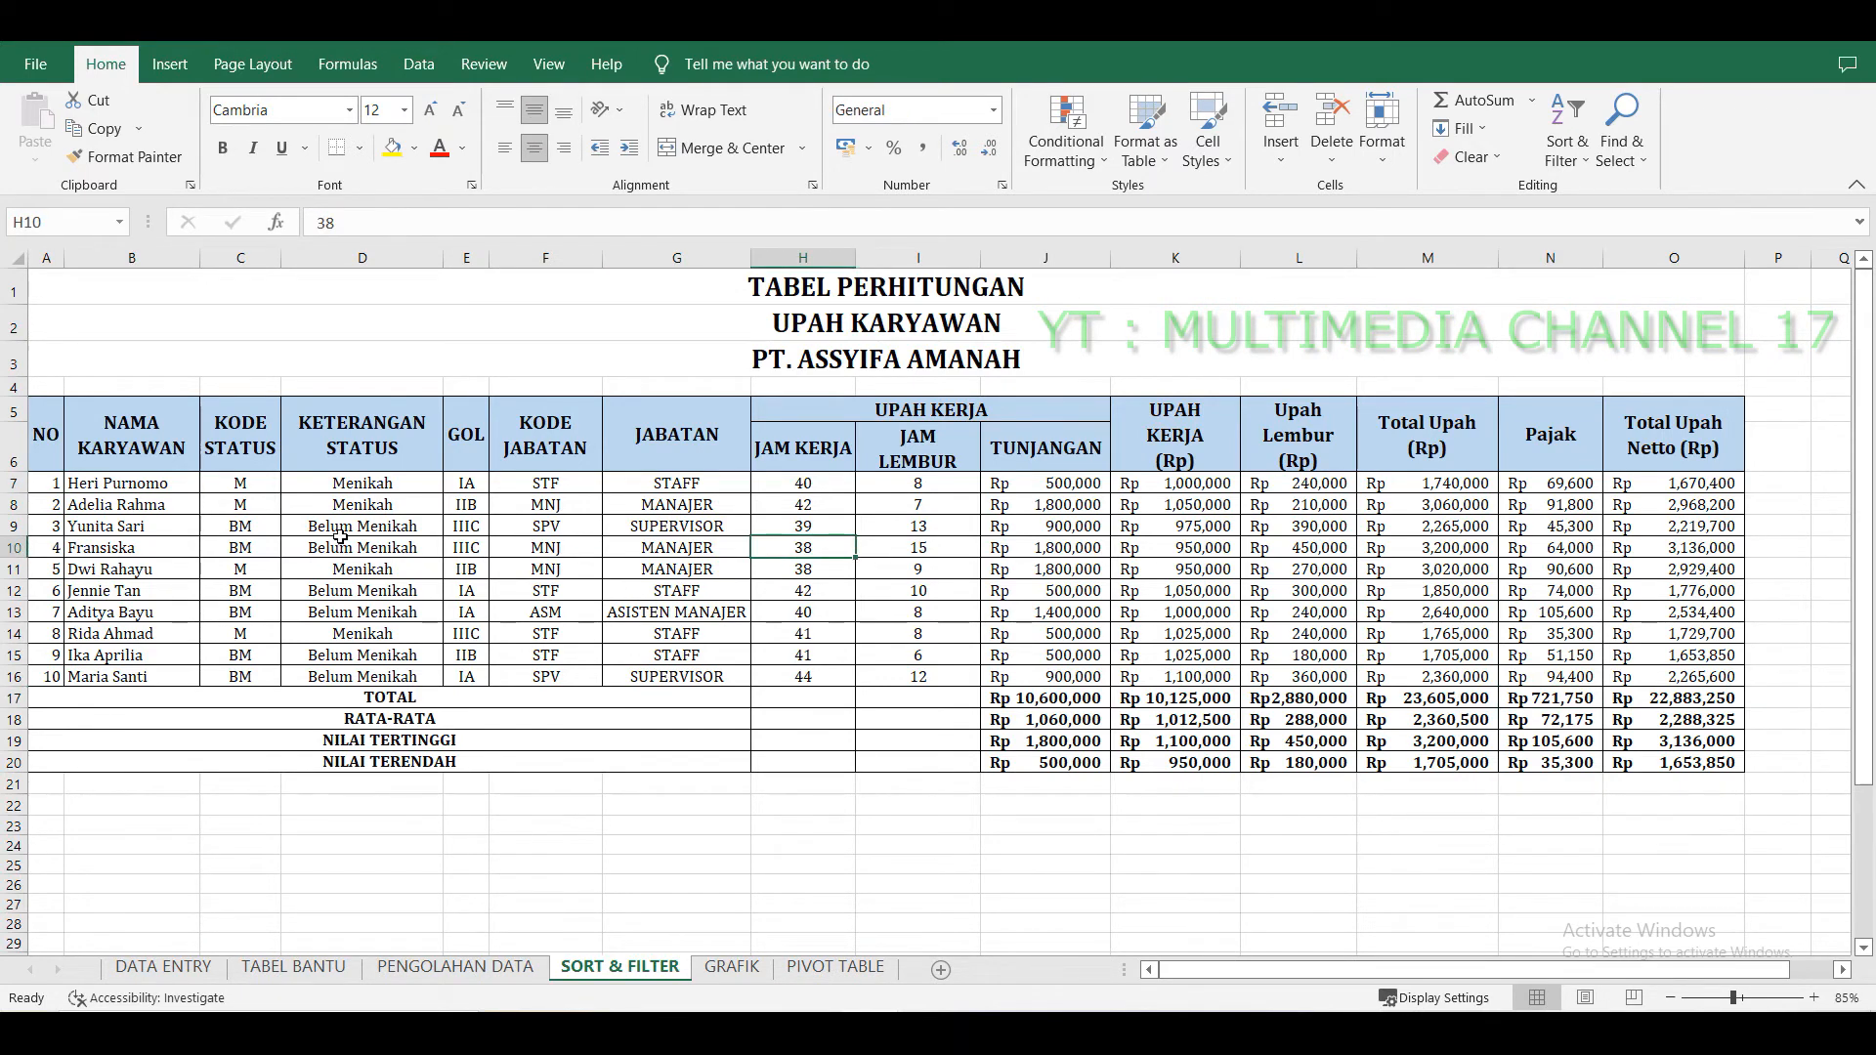
{"action": "left_click", "coordinate": [128, 487]}
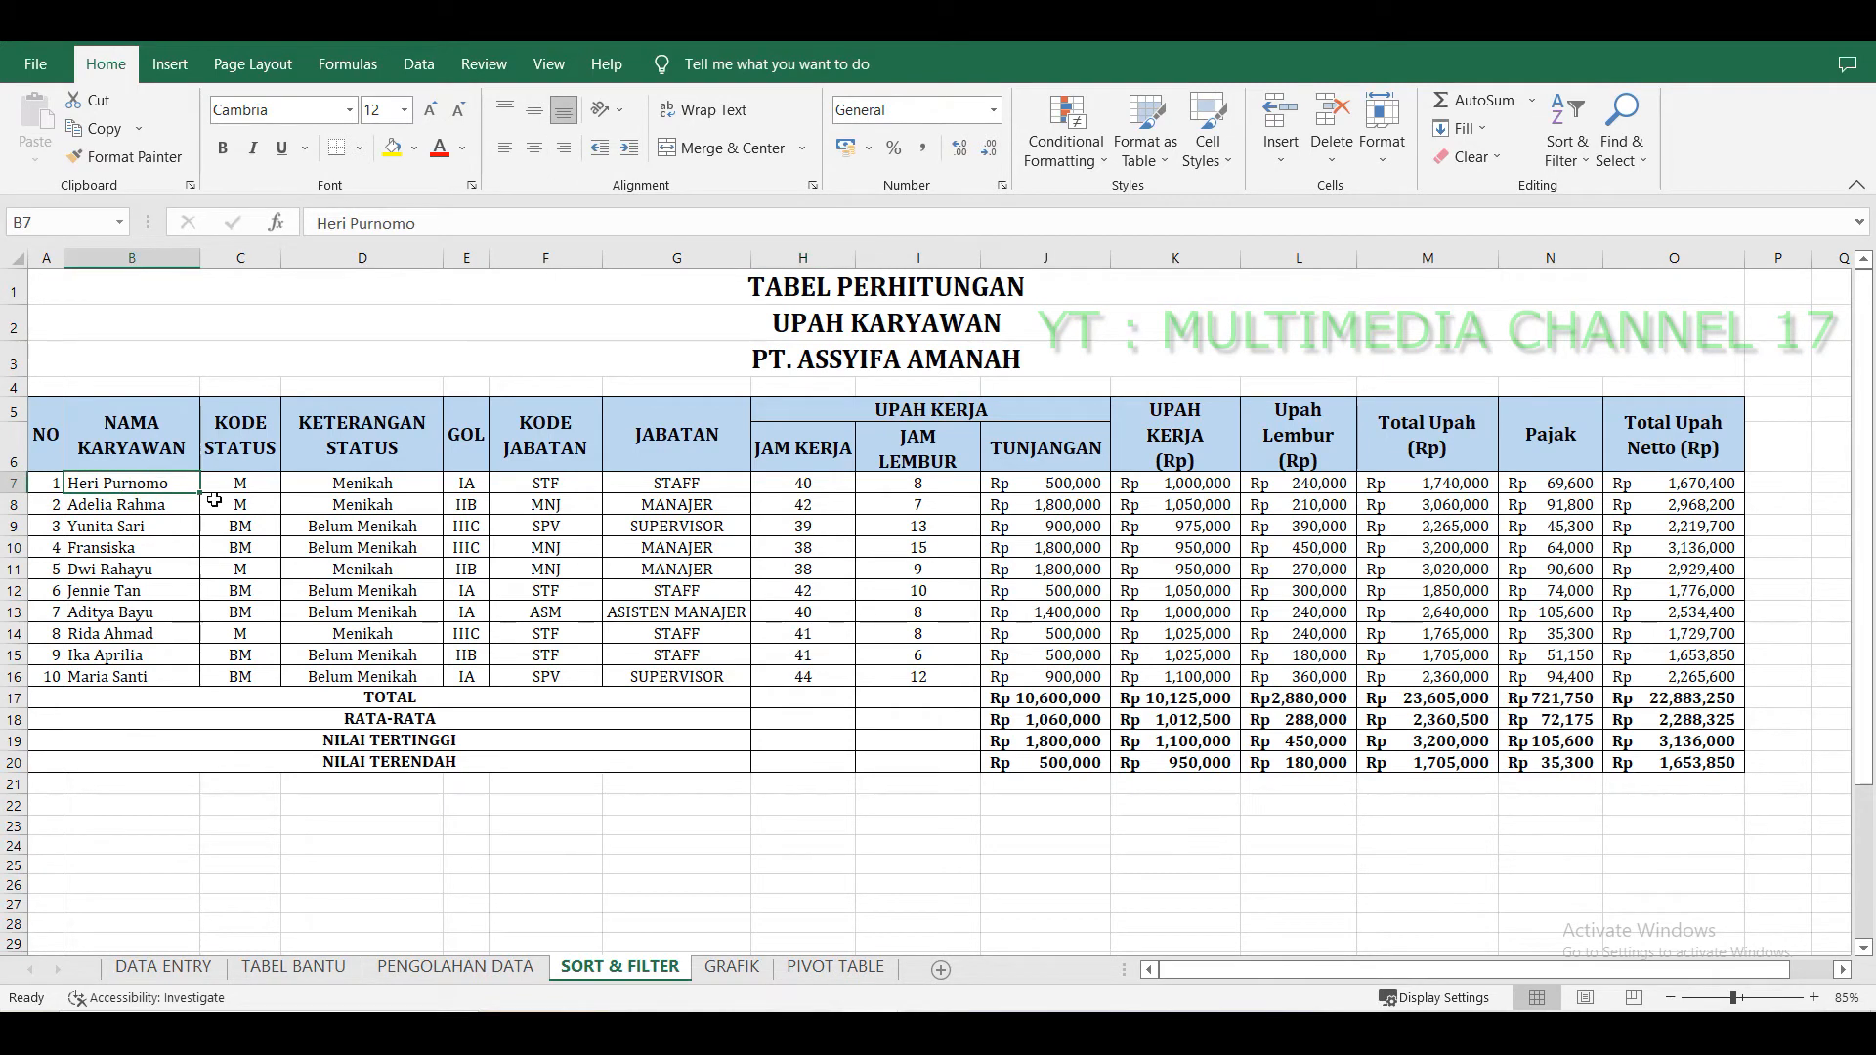
{"action": "left_click", "coordinate": [548, 530]}
{"action": "left_click", "coordinate": [137, 487]}
Custom-sort the employee rows A7:O16 by Column B (NAMA KARYAWAN) in A to Z order.
{"action": "left_click_drag", "start_coordinate": [50, 488], "coordinate": [1742, 682]}
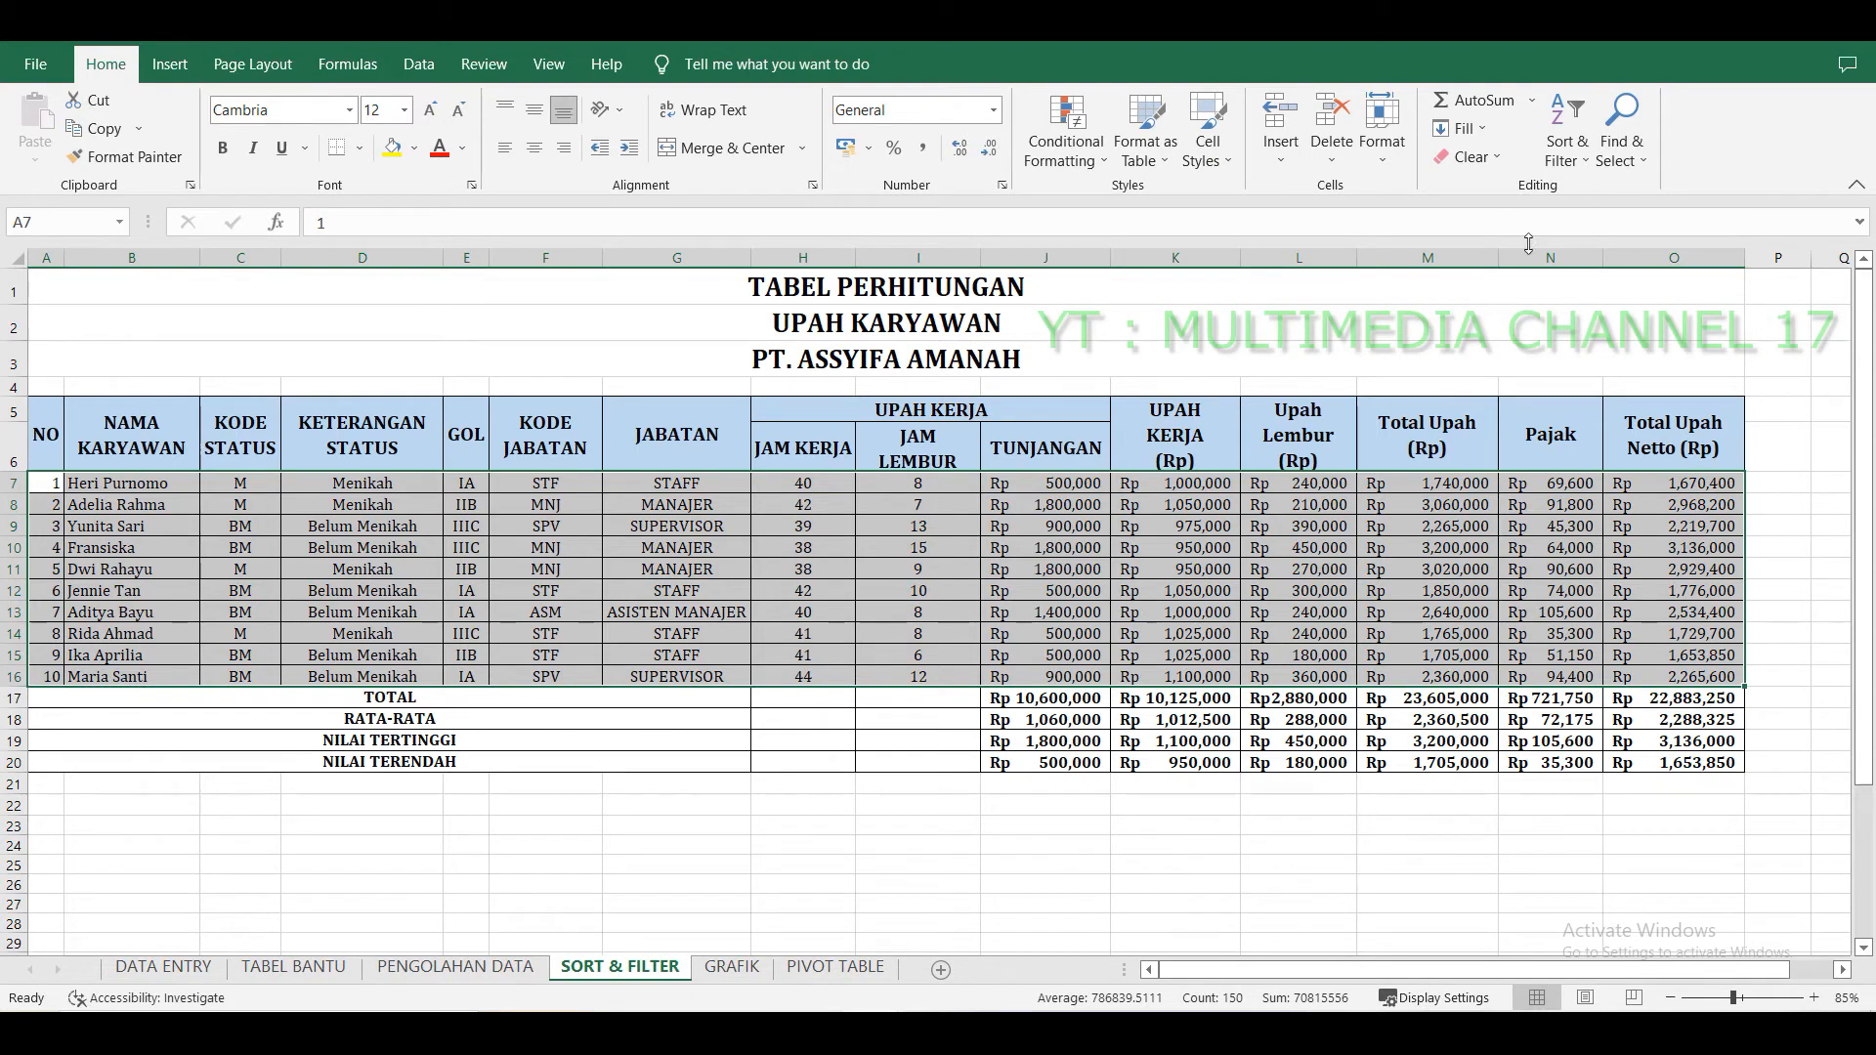
{"action": "left_click", "coordinate": [1585, 166]}
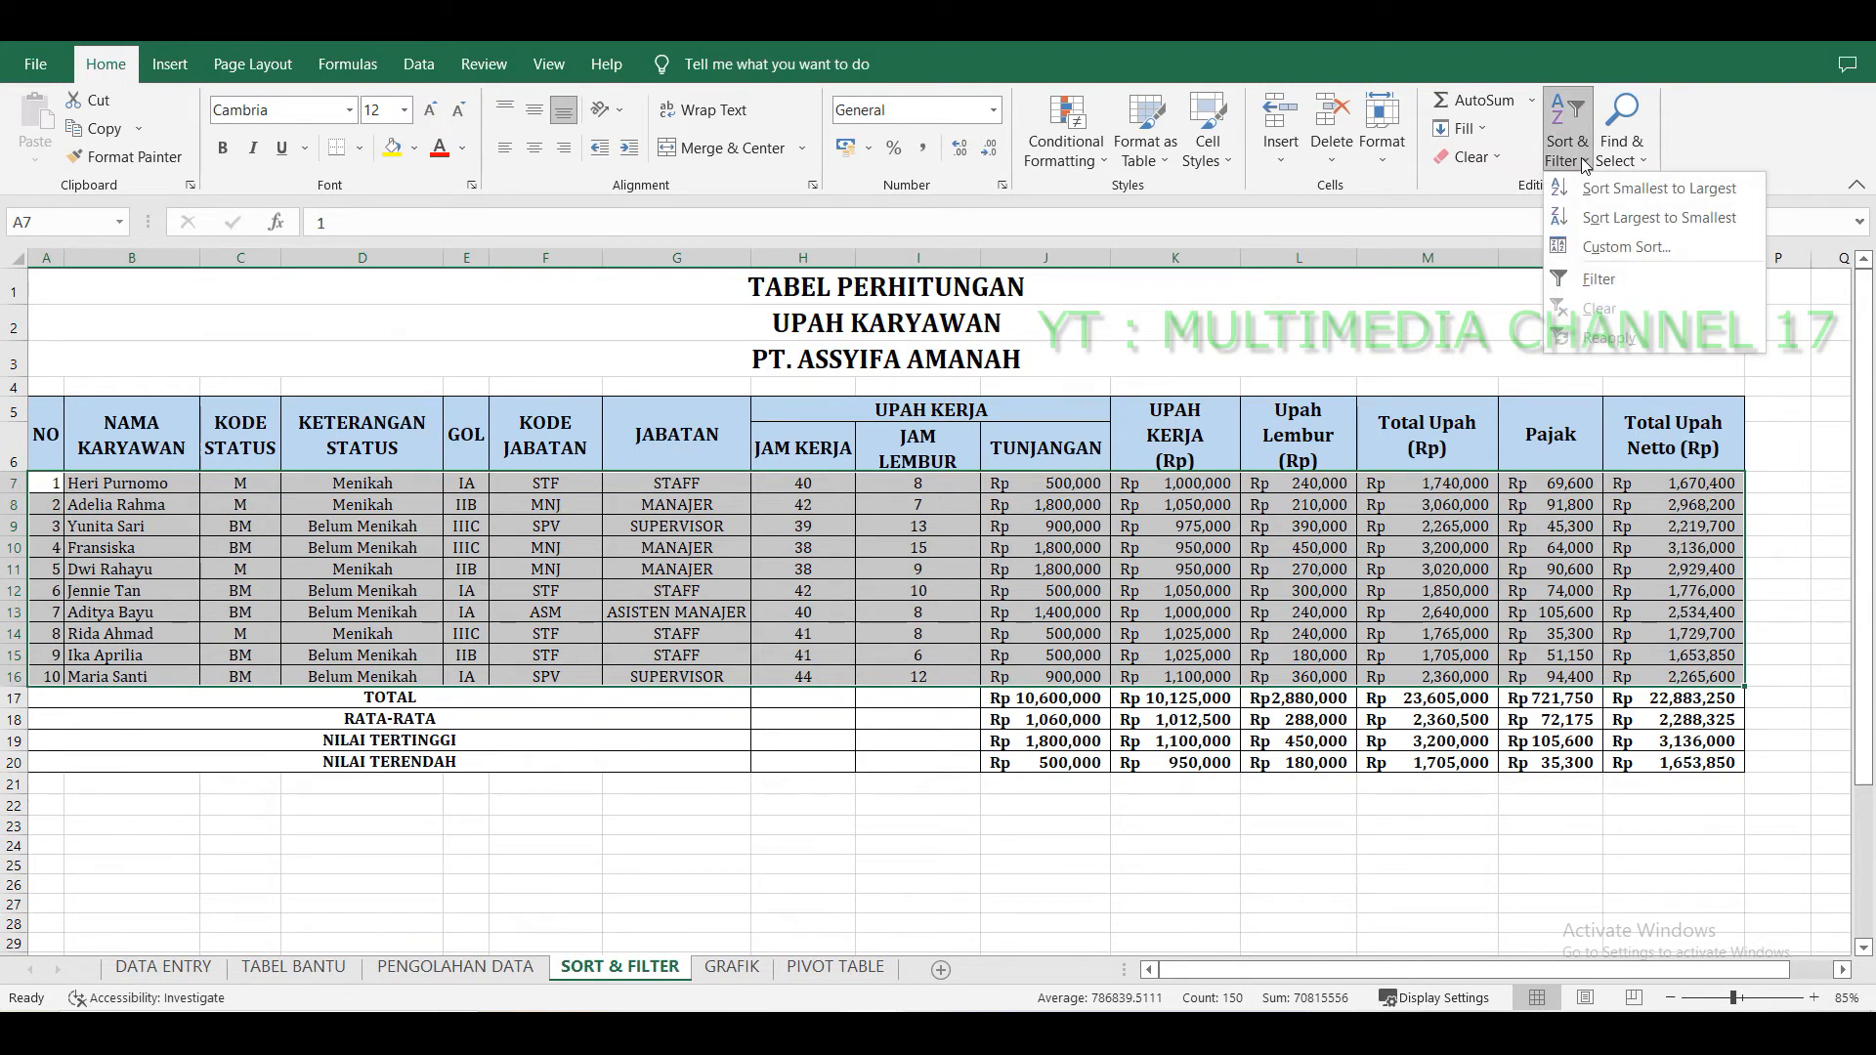
{"action": "left_click", "coordinate": [1614, 247]}
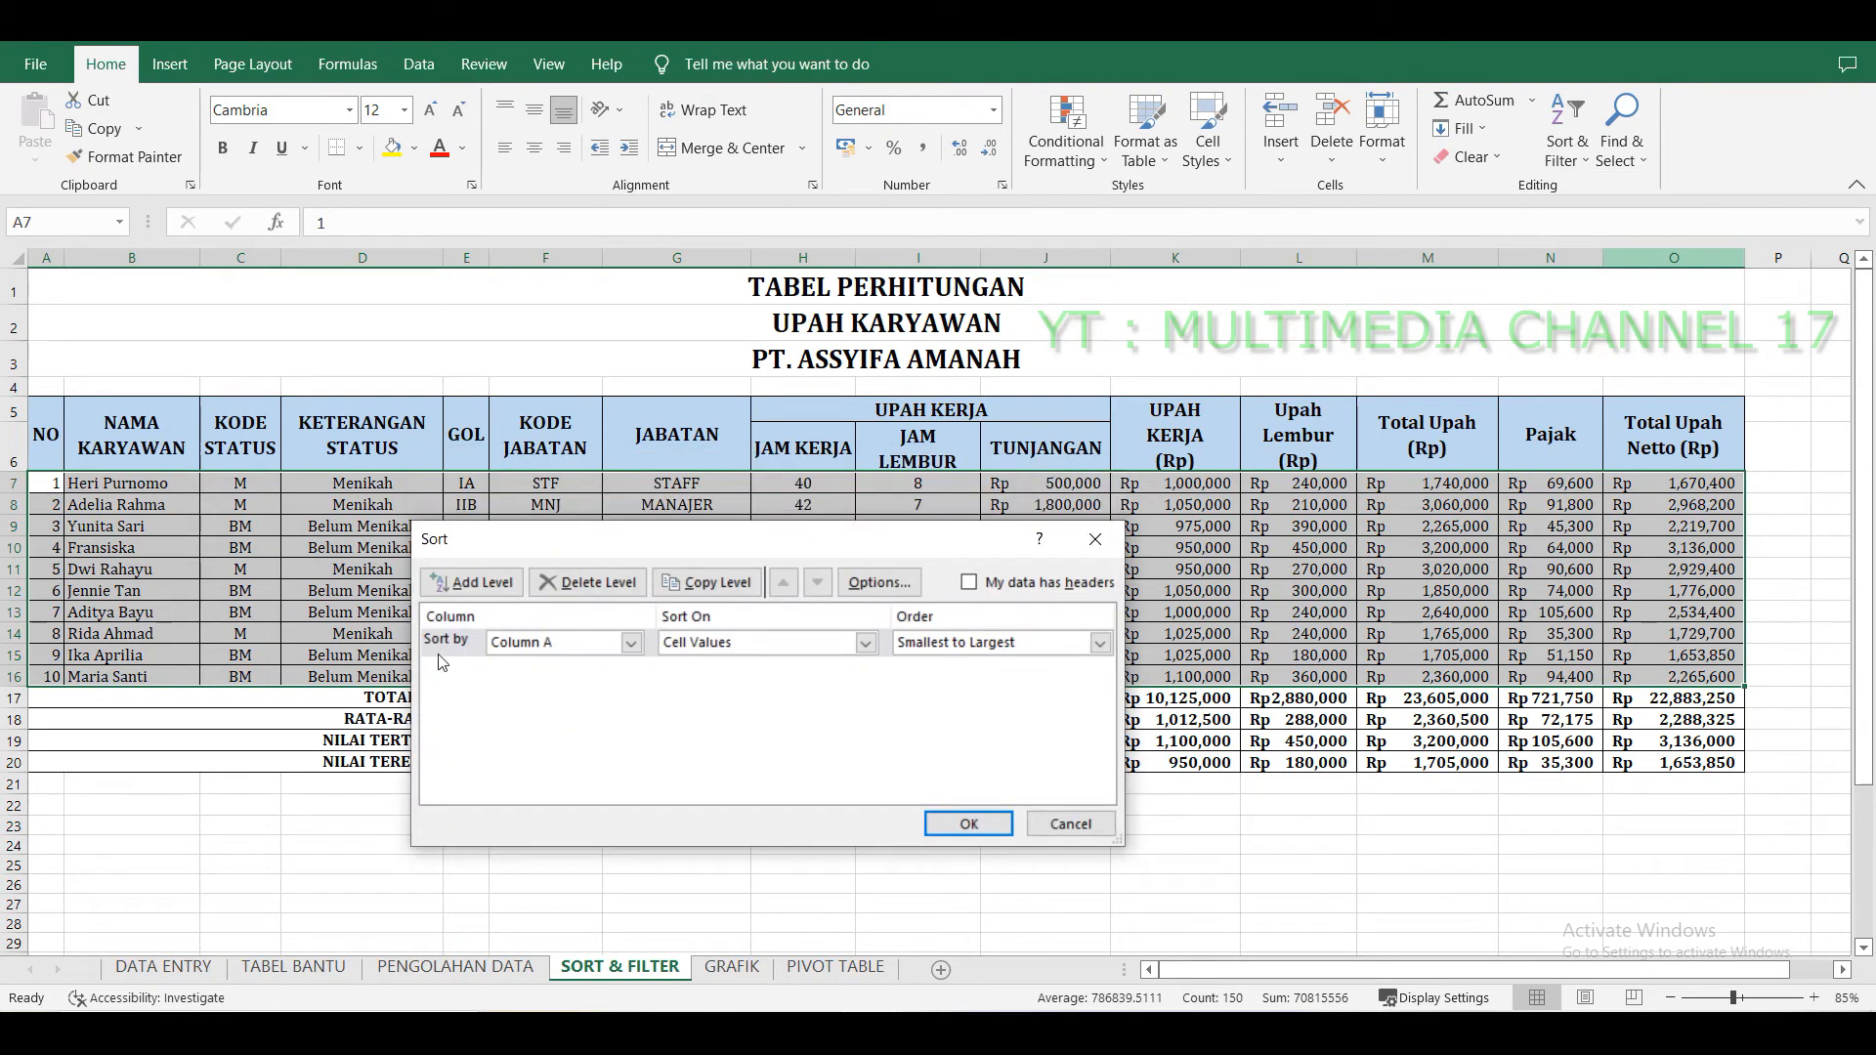
{"action": "left_click", "coordinate": [631, 642]}
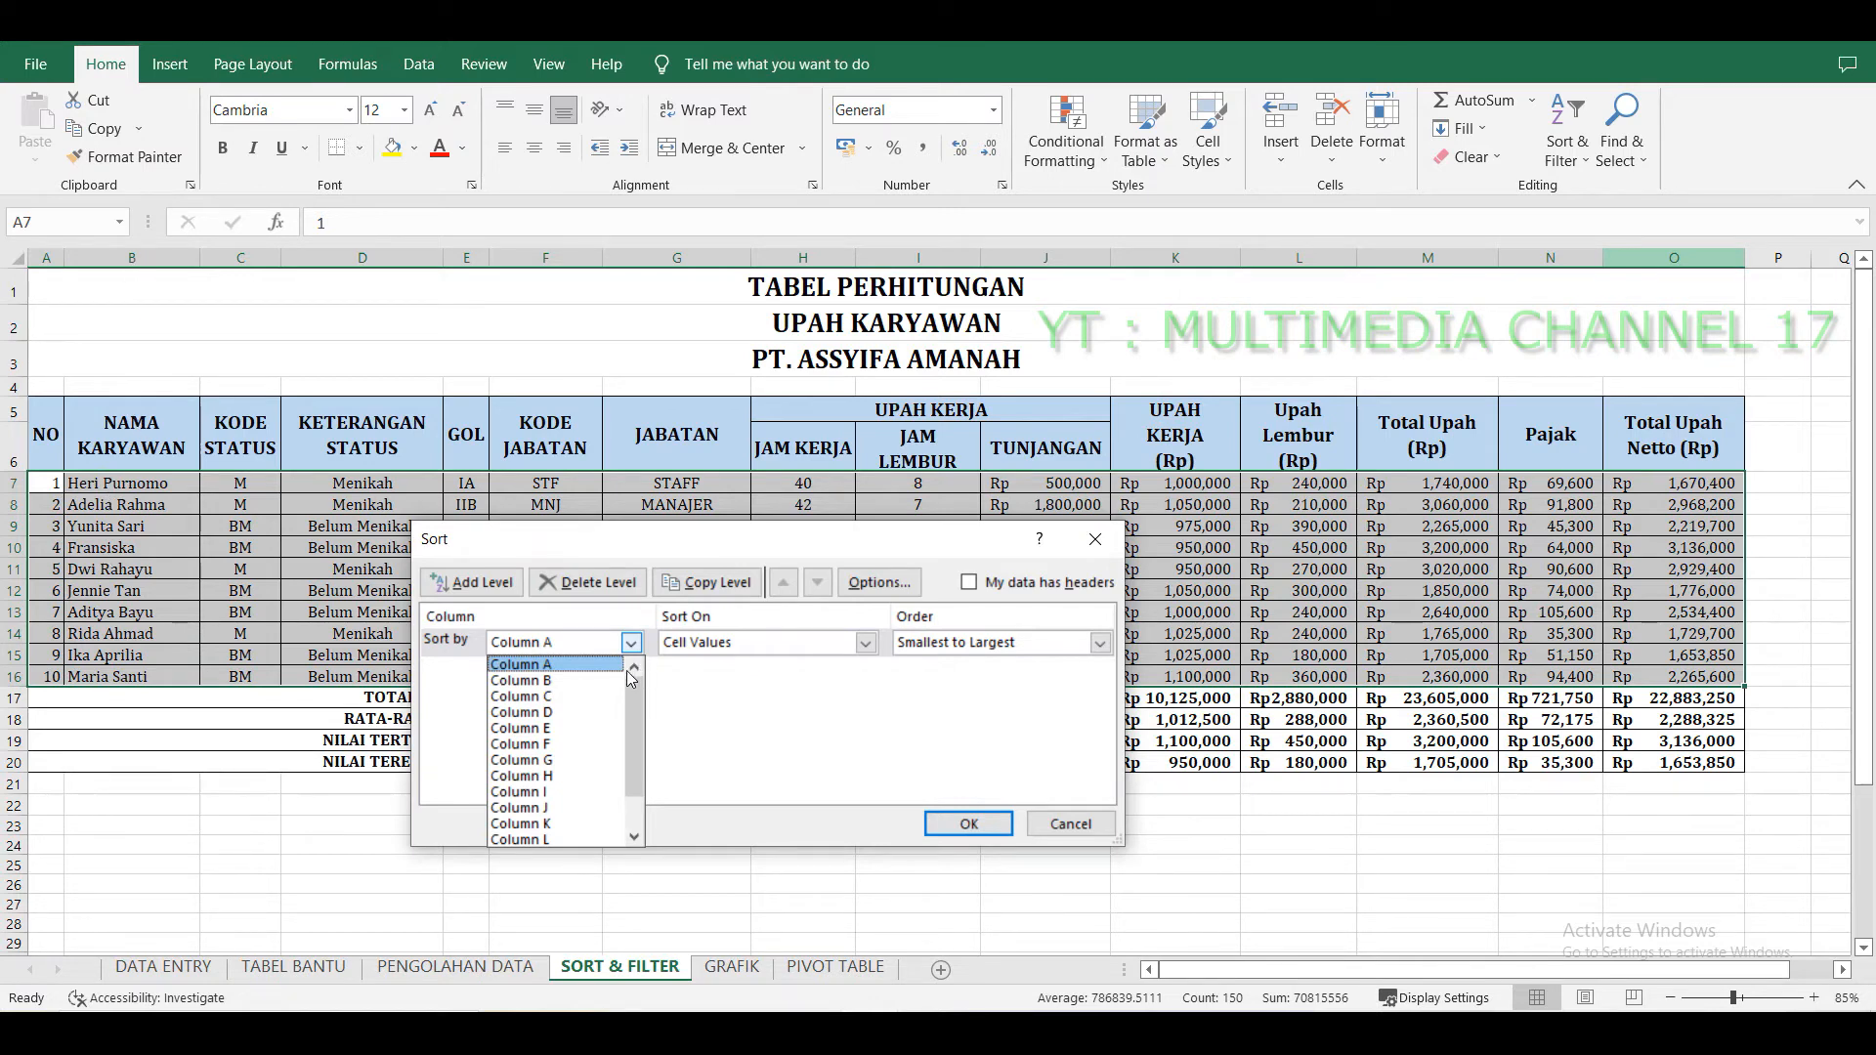
{"action": "left_click", "coordinate": [576, 681]}
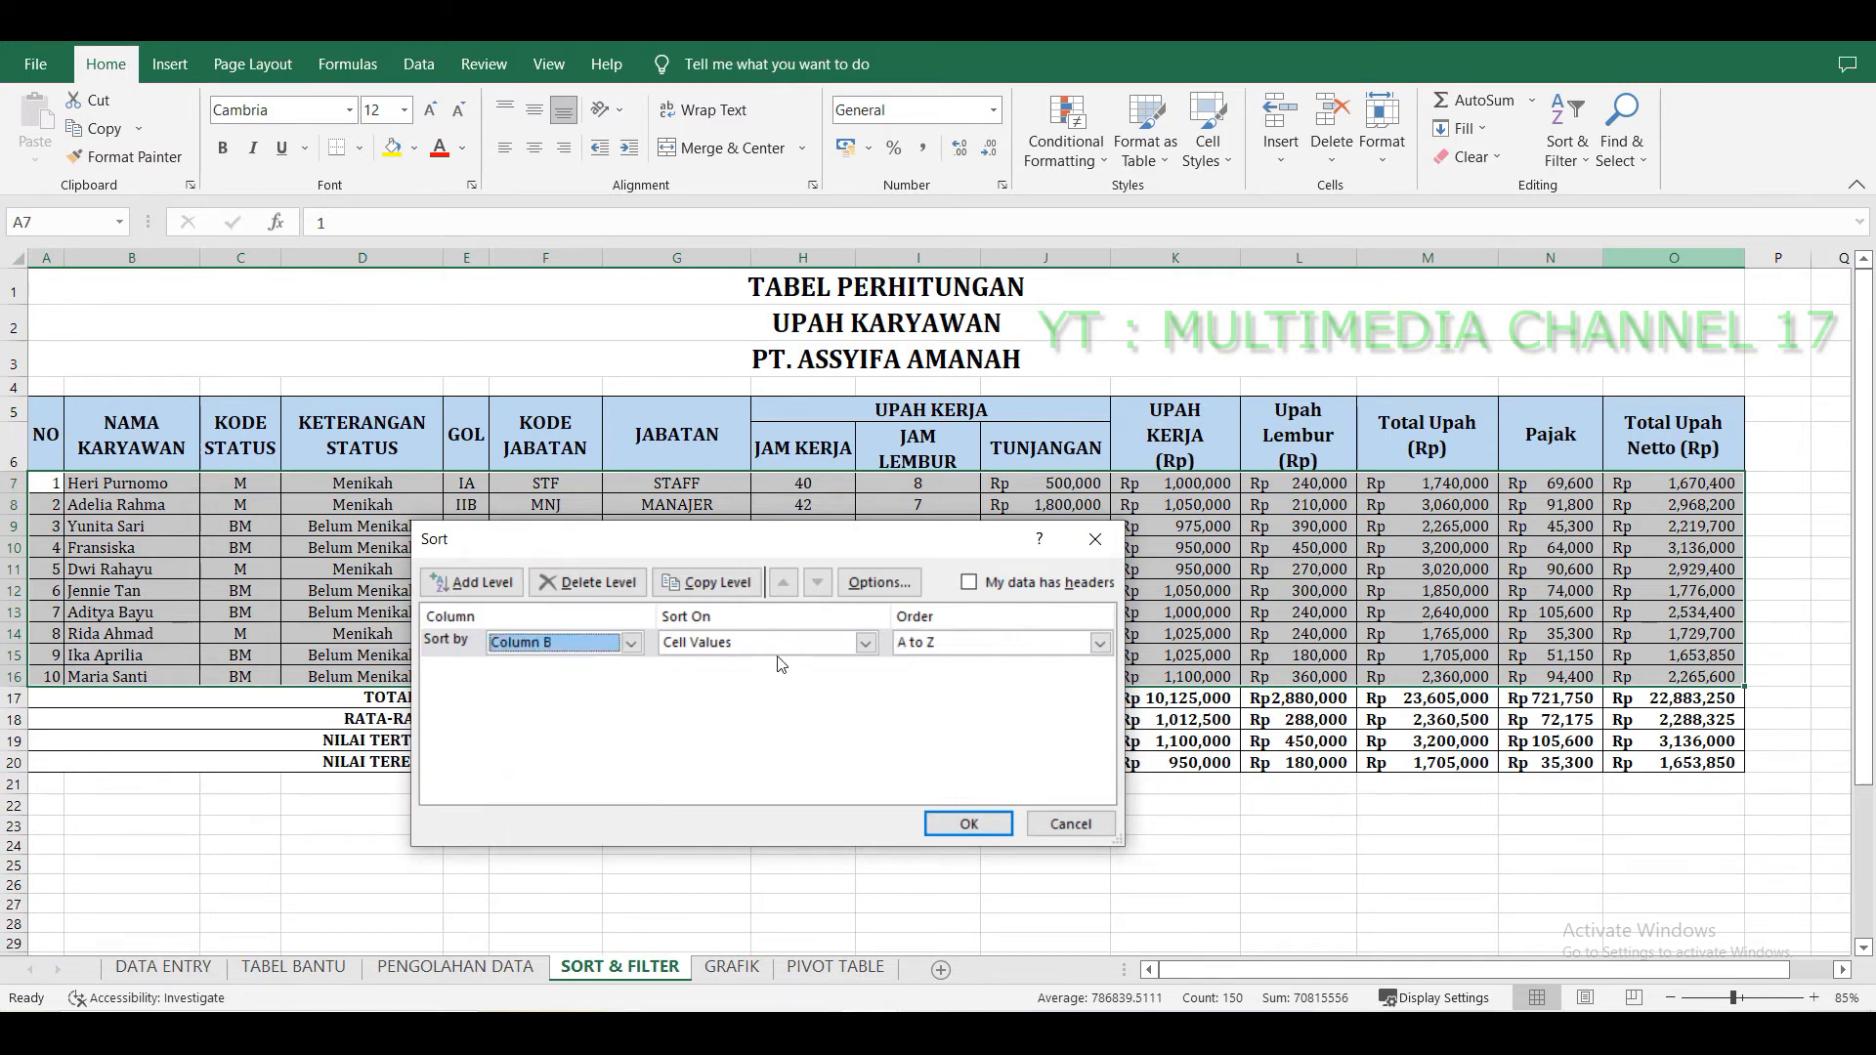
{"action": "left_click", "coordinate": [1099, 645]}
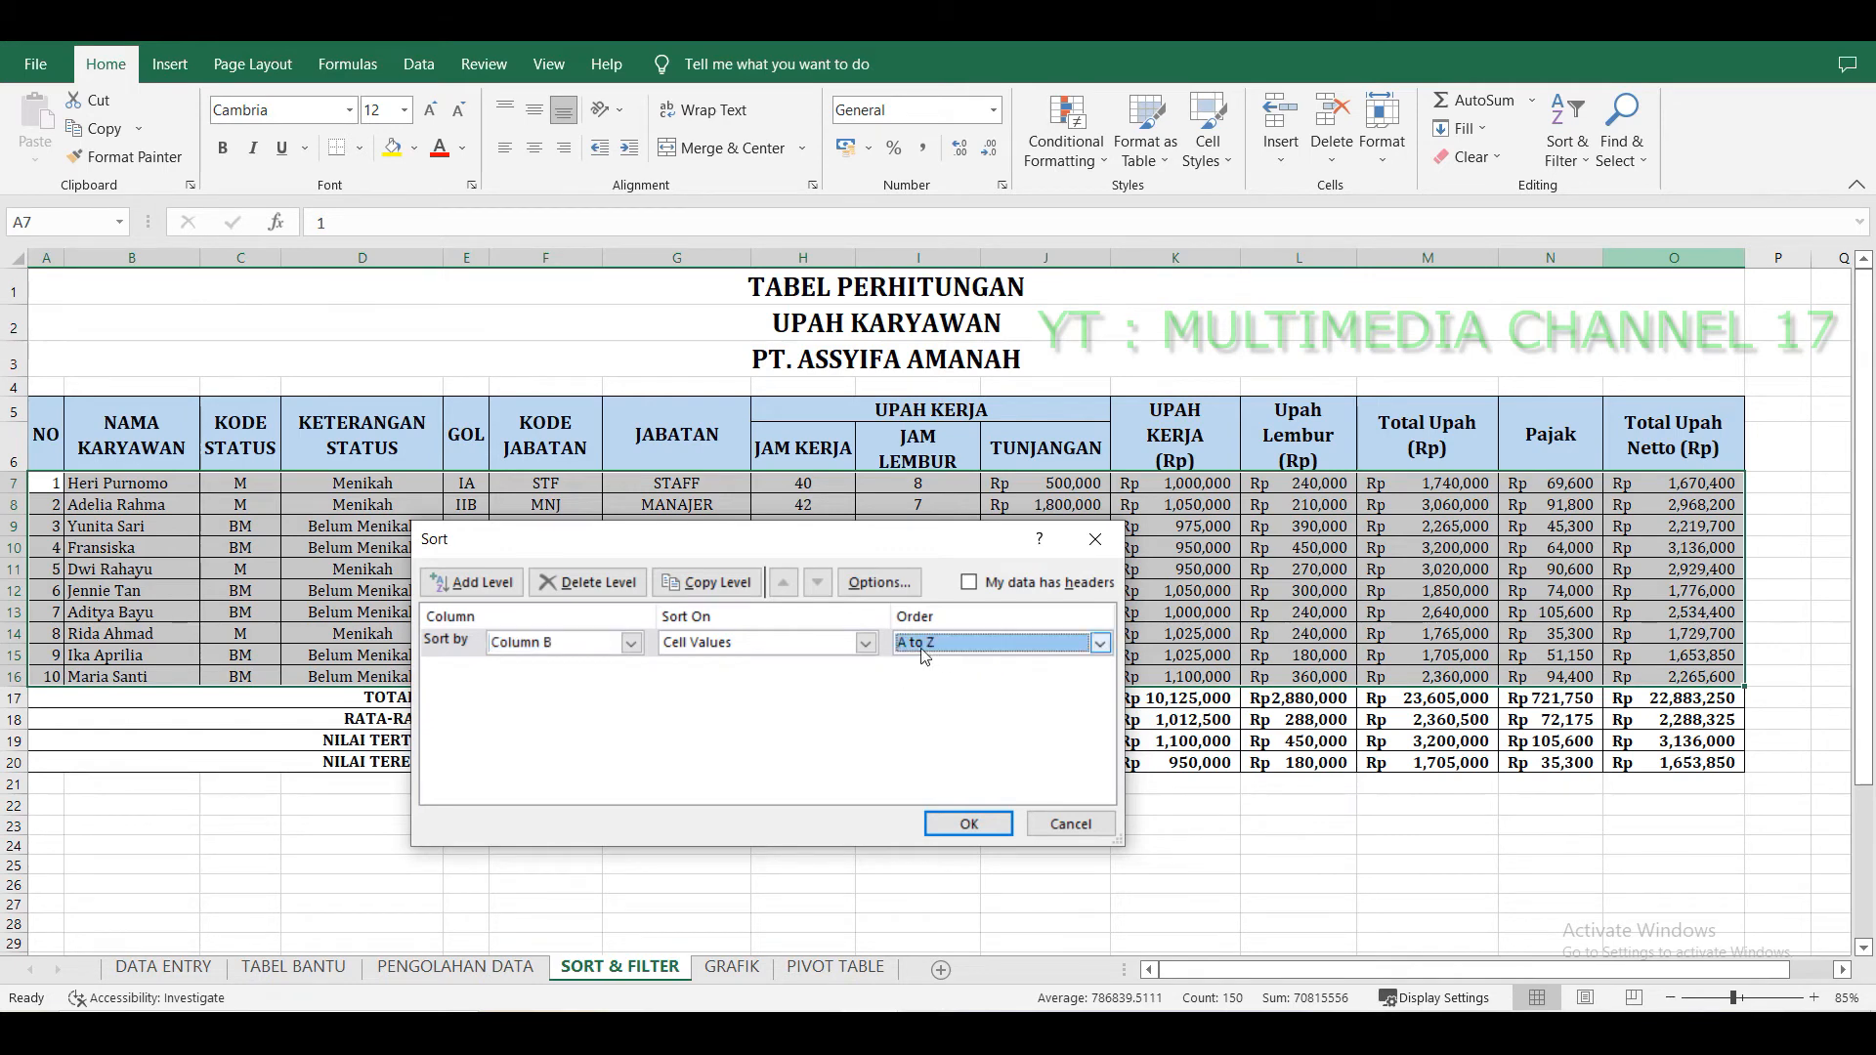
{"action": "left_click", "coordinate": [1099, 645]}
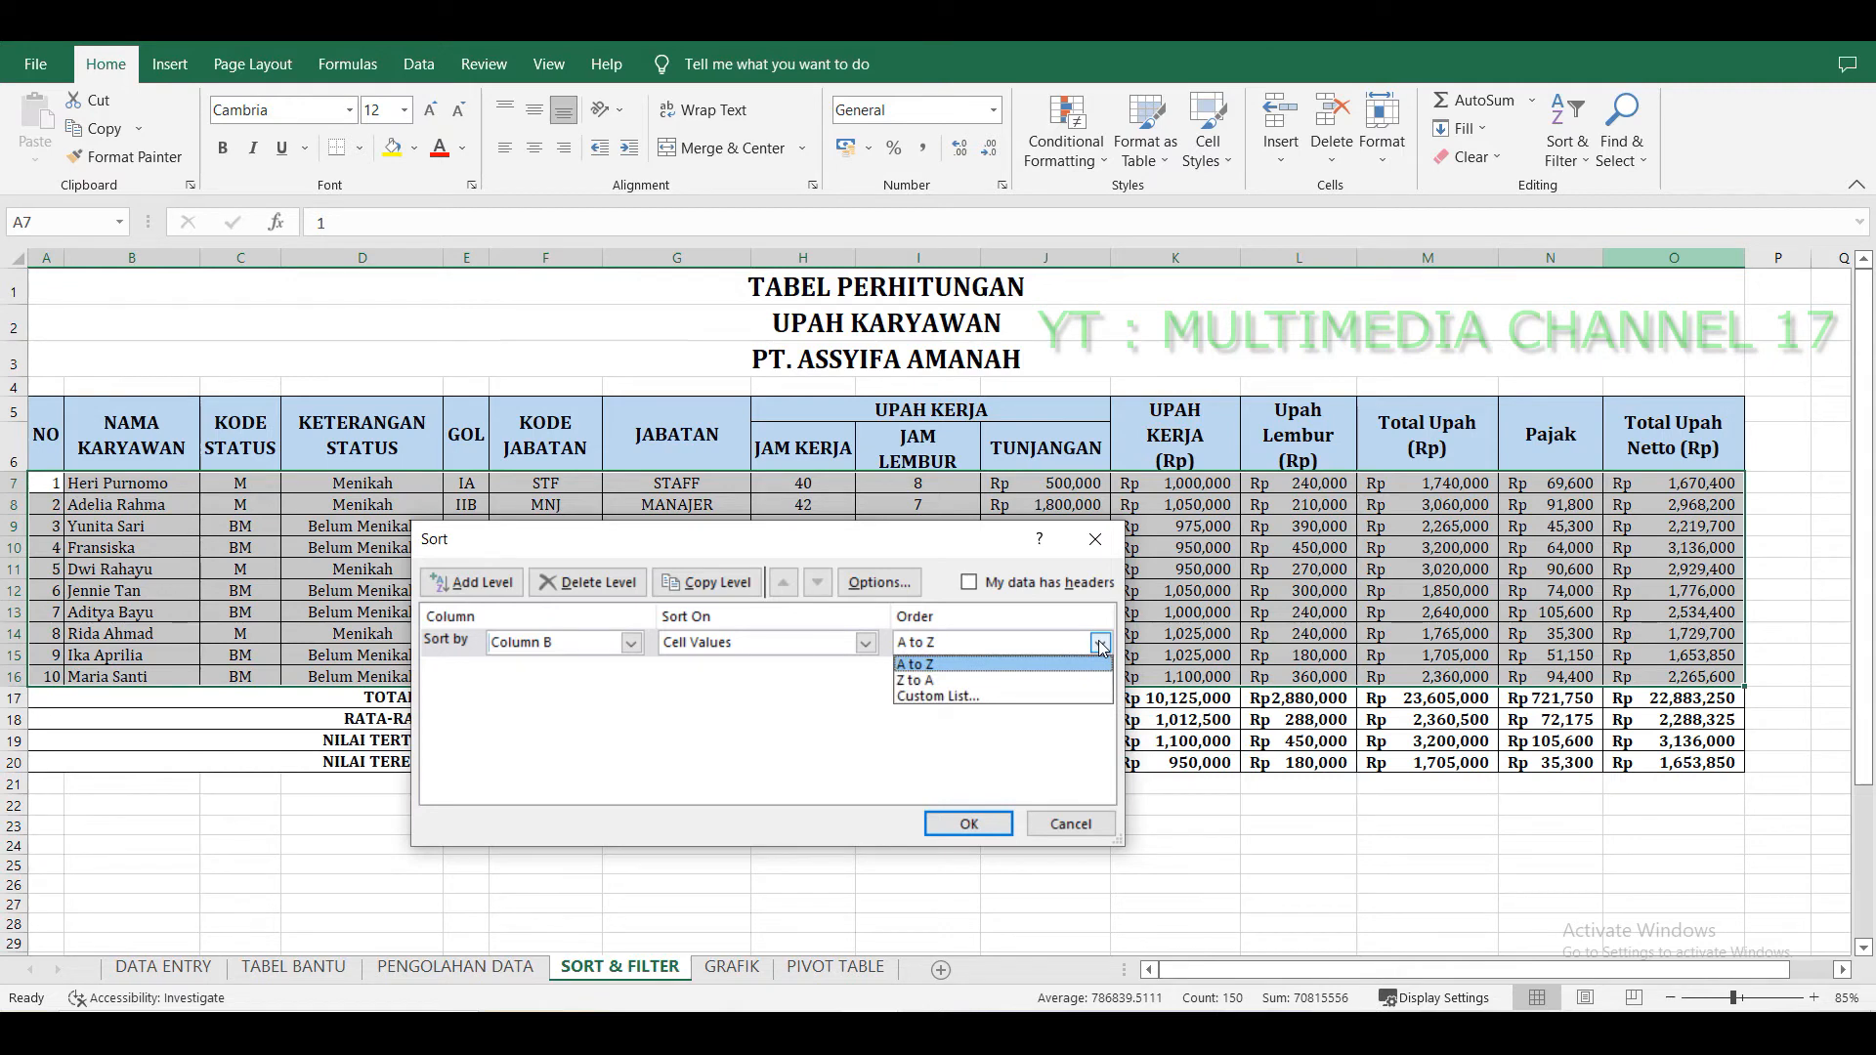
{"action": "left_click", "coordinate": [1099, 645]}
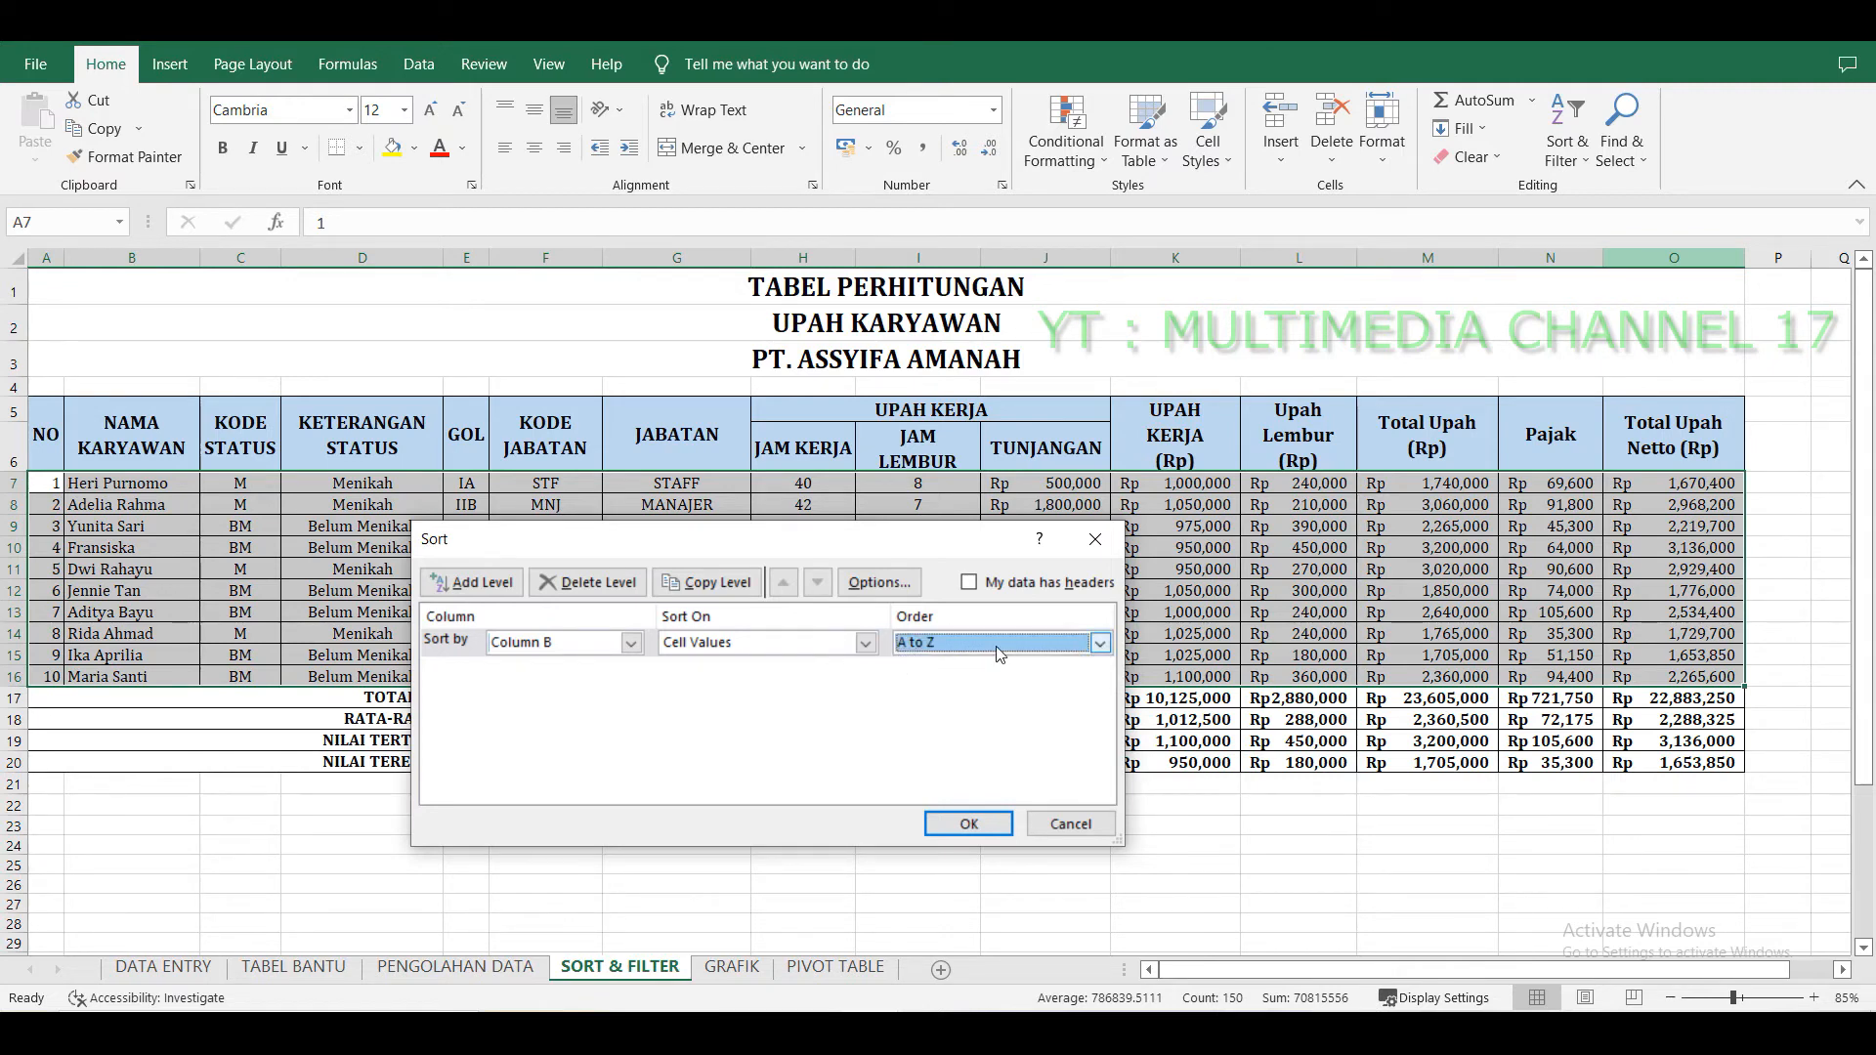
{"action": "left_click", "coordinate": [968, 825]}
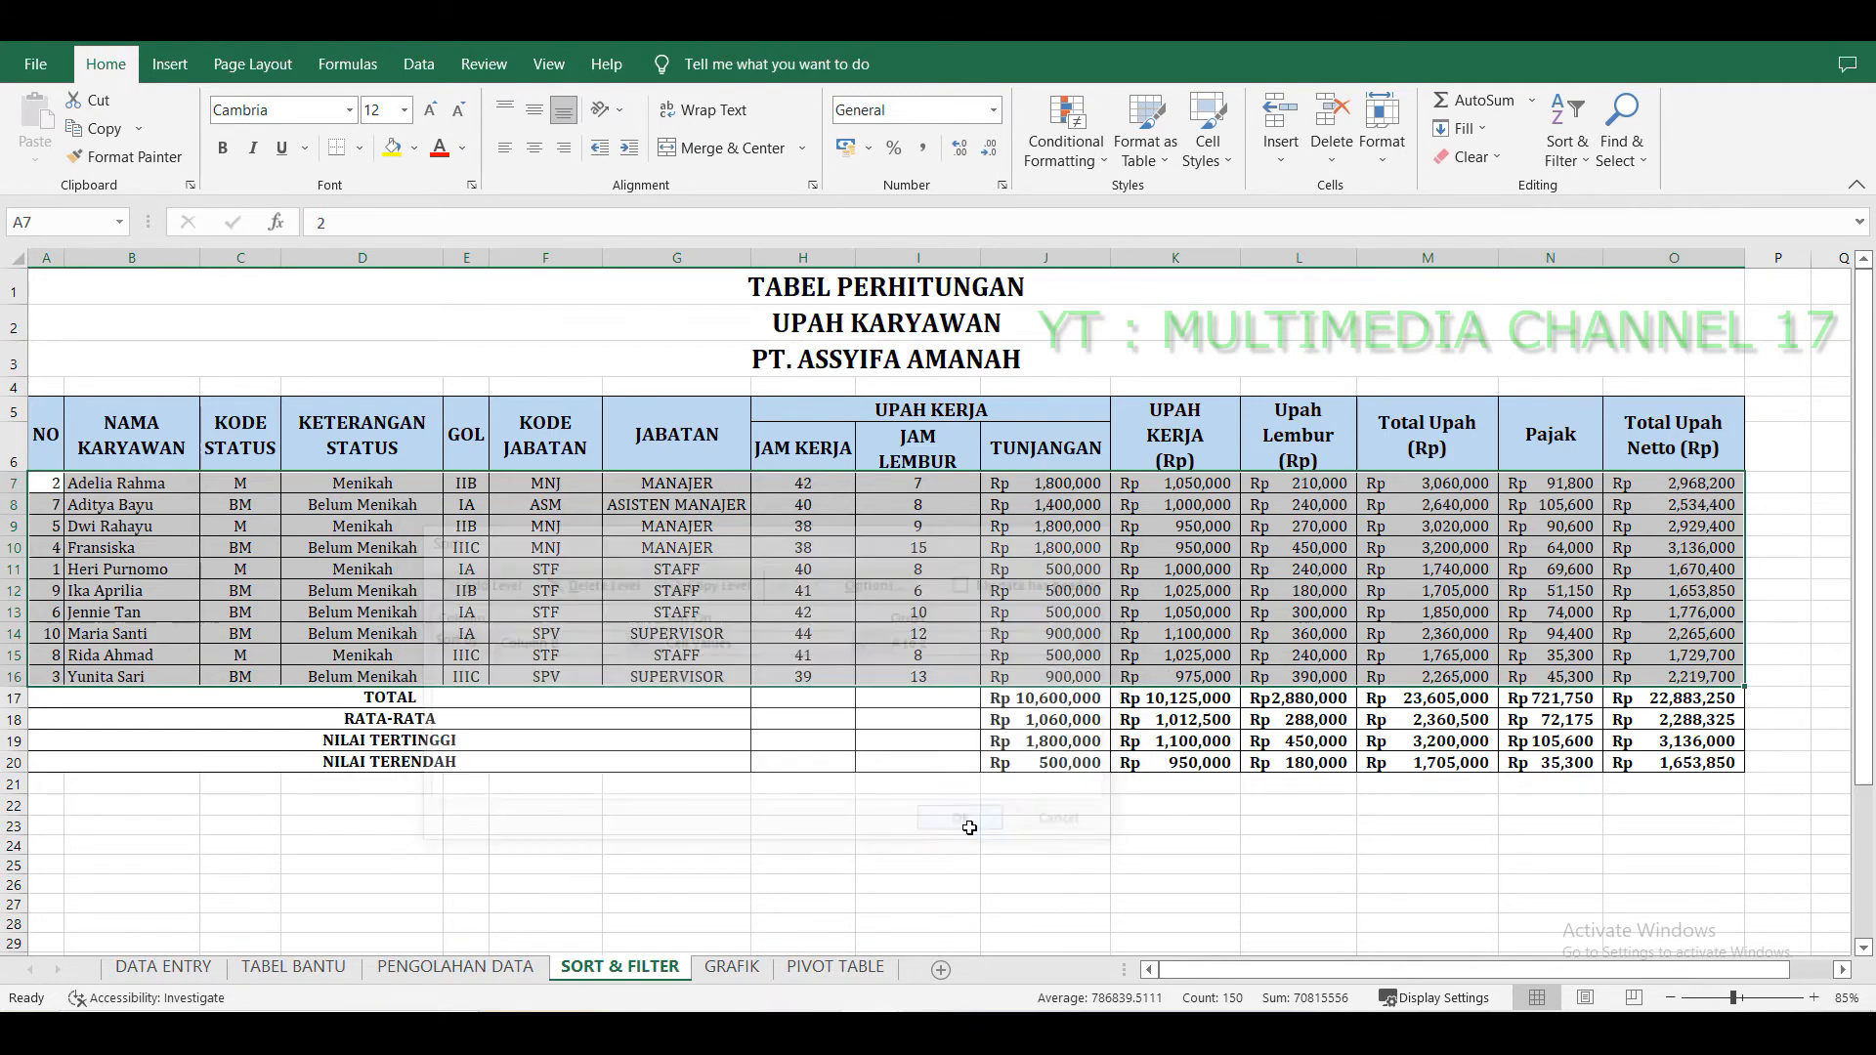
Inspect the sorted employee names, rows and wage formulas in the table.
{"action": "left_click", "coordinate": [144, 512]}
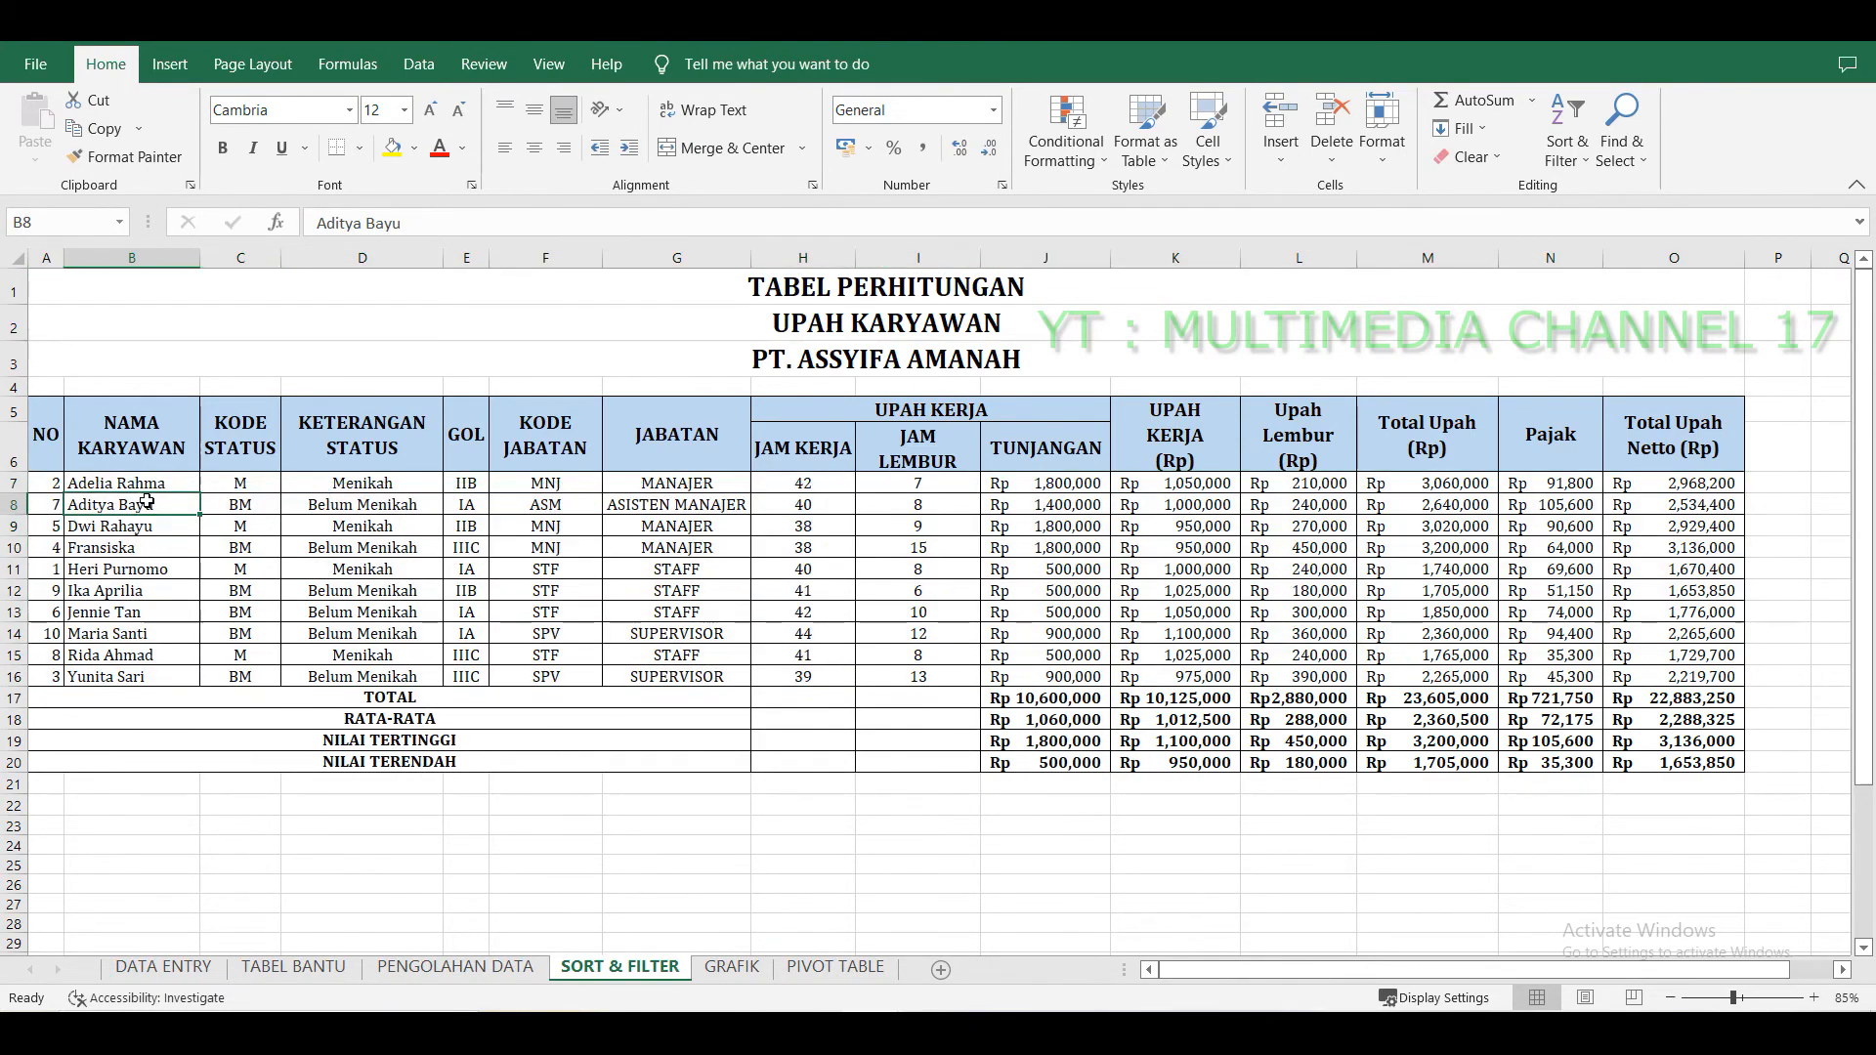
{"action": "left_click", "coordinate": [162, 486]}
{"action": "left_click_drag", "start_coordinate": [162, 486], "coordinate": [164, 675]}
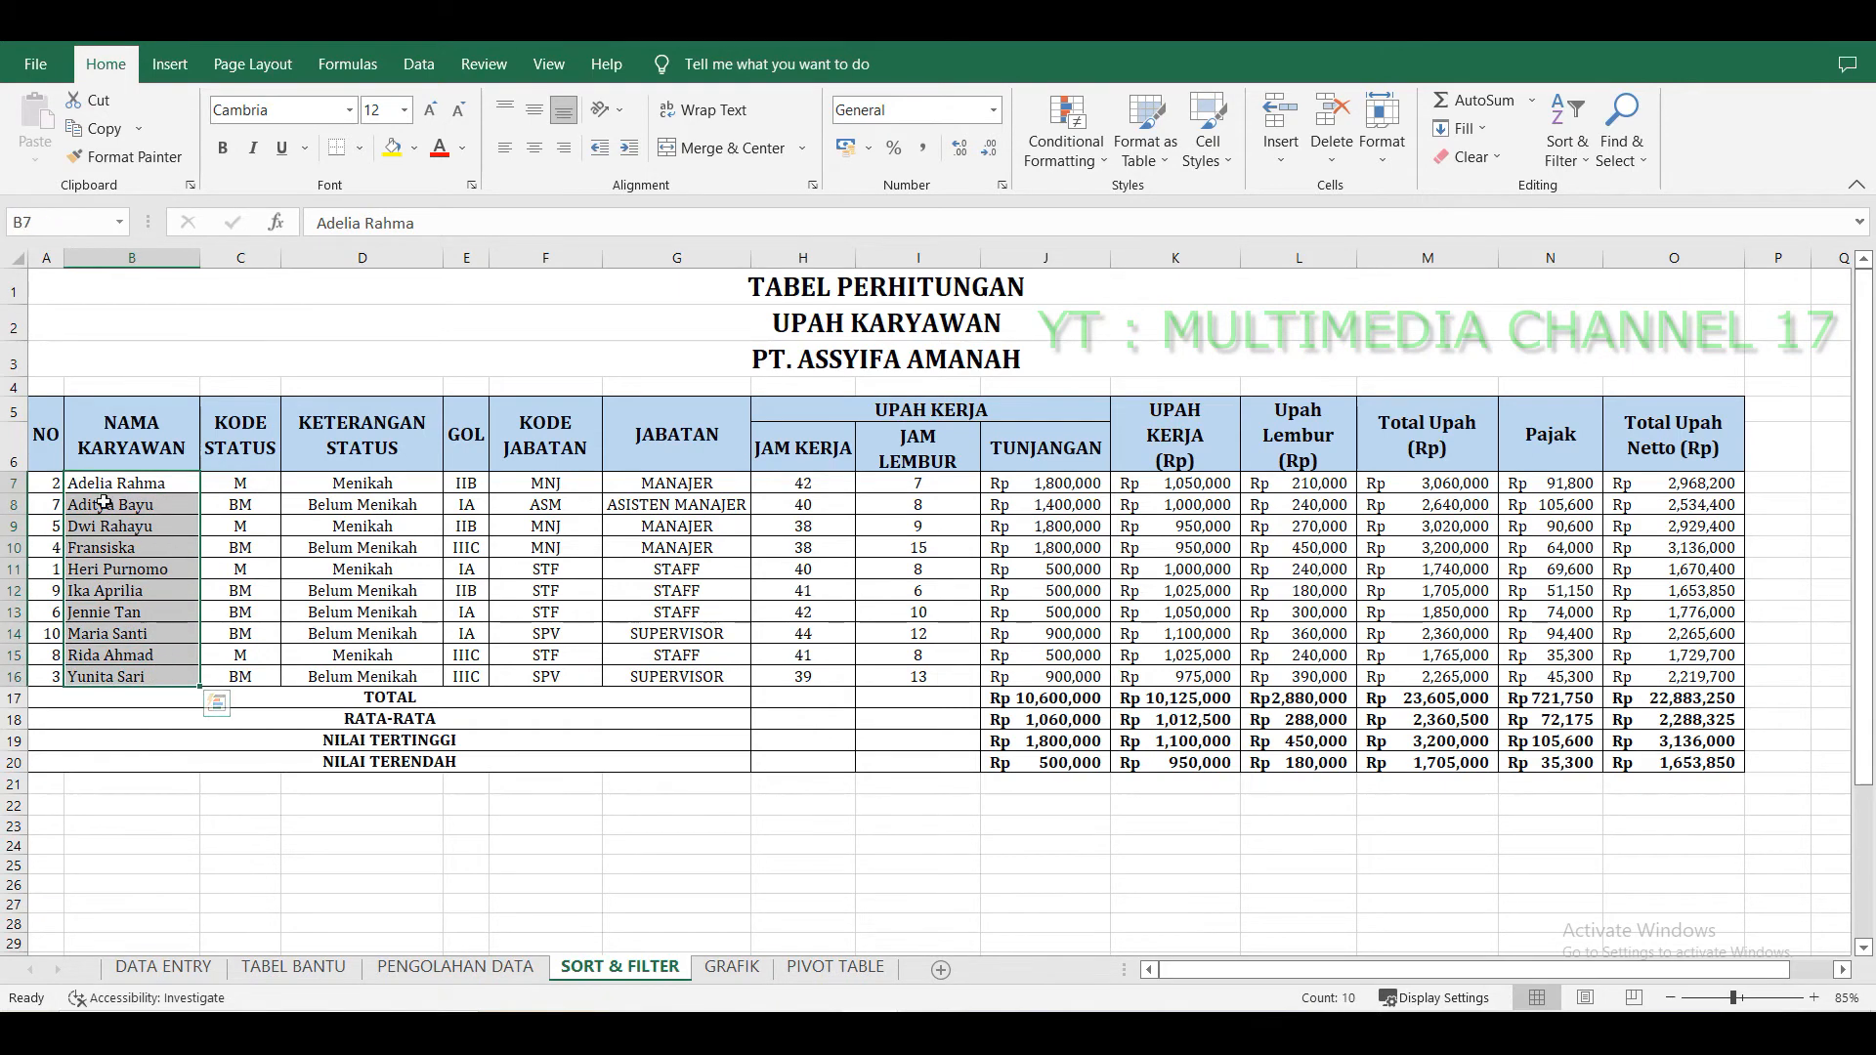
{"action": "left_click", "coordinate": [98, 676]}
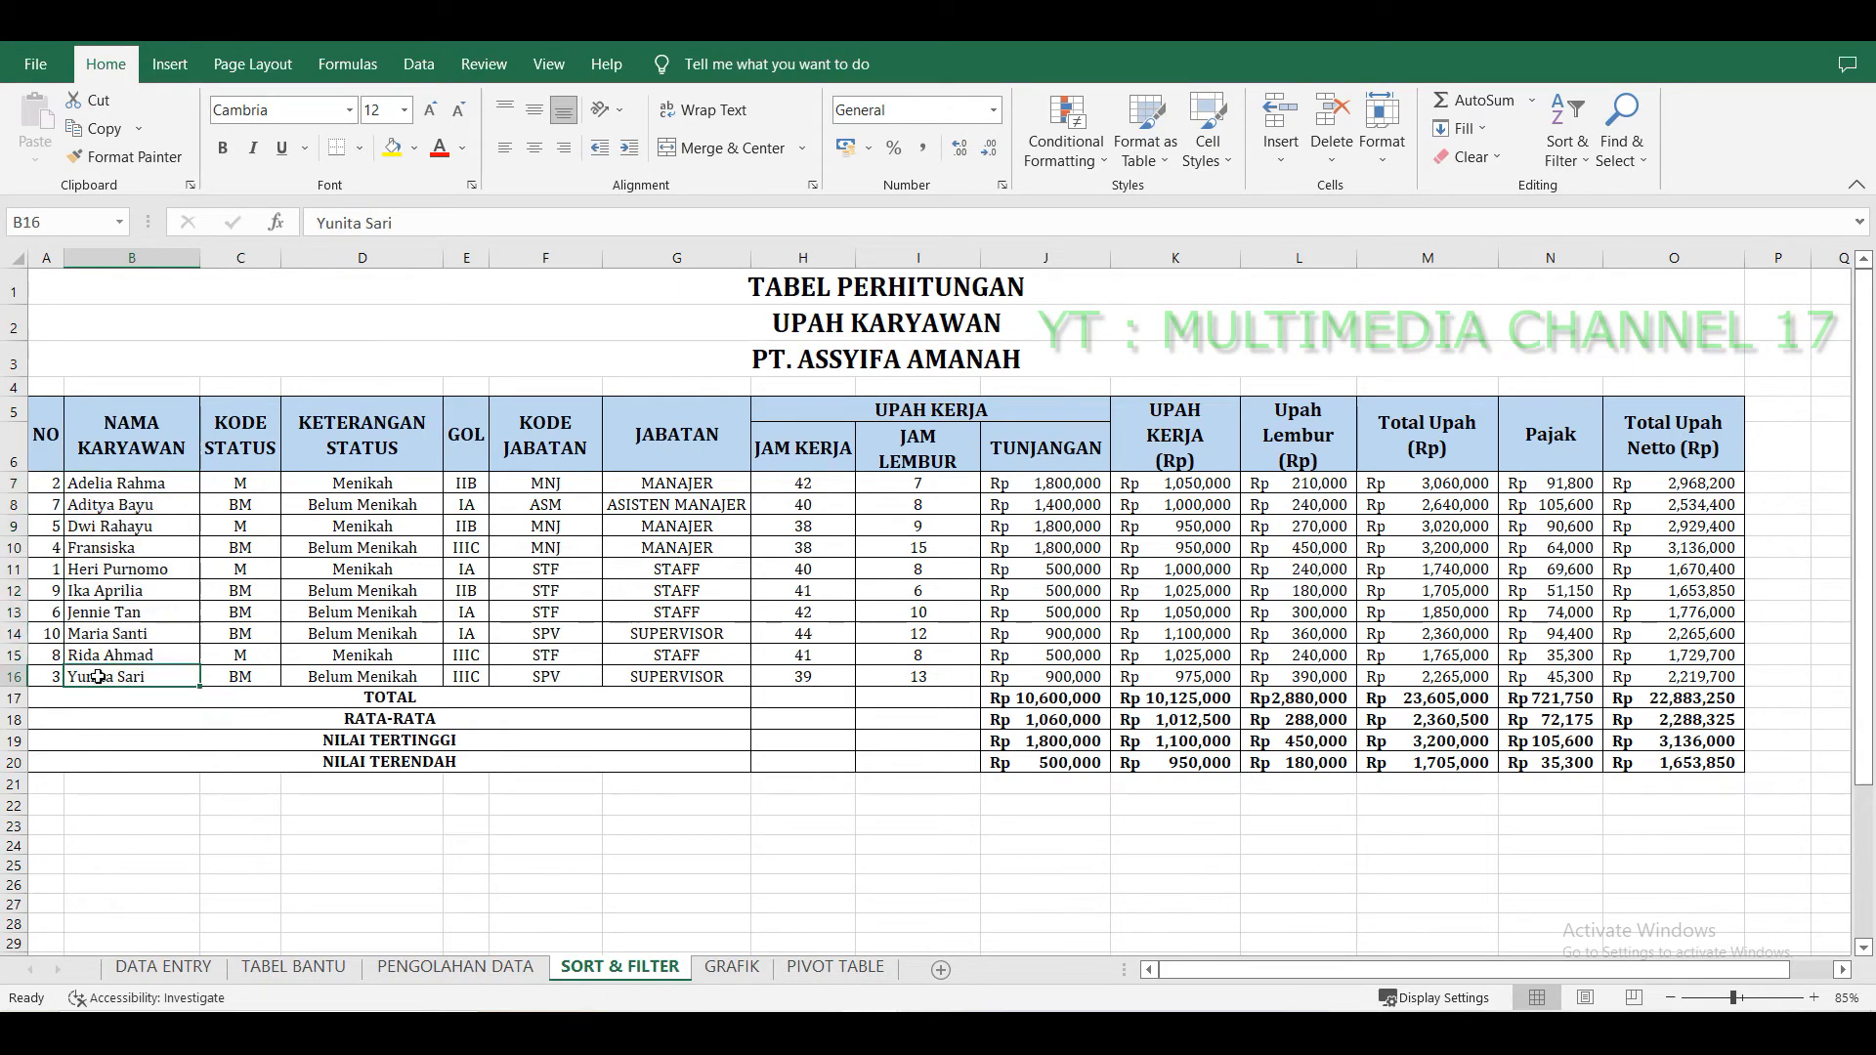
{"action": "left_click_drag", "start_coordinate": [159, 488], "coordinate": [157, 659]}
{"action": "left_click_drag", "start_coordinate": [269, 485], "coordinate": [1563, 684]}
{"action": "left_click", "coordinate": [134, 496]}
{"action": "left_click", "coordinate": [1465, 485]}
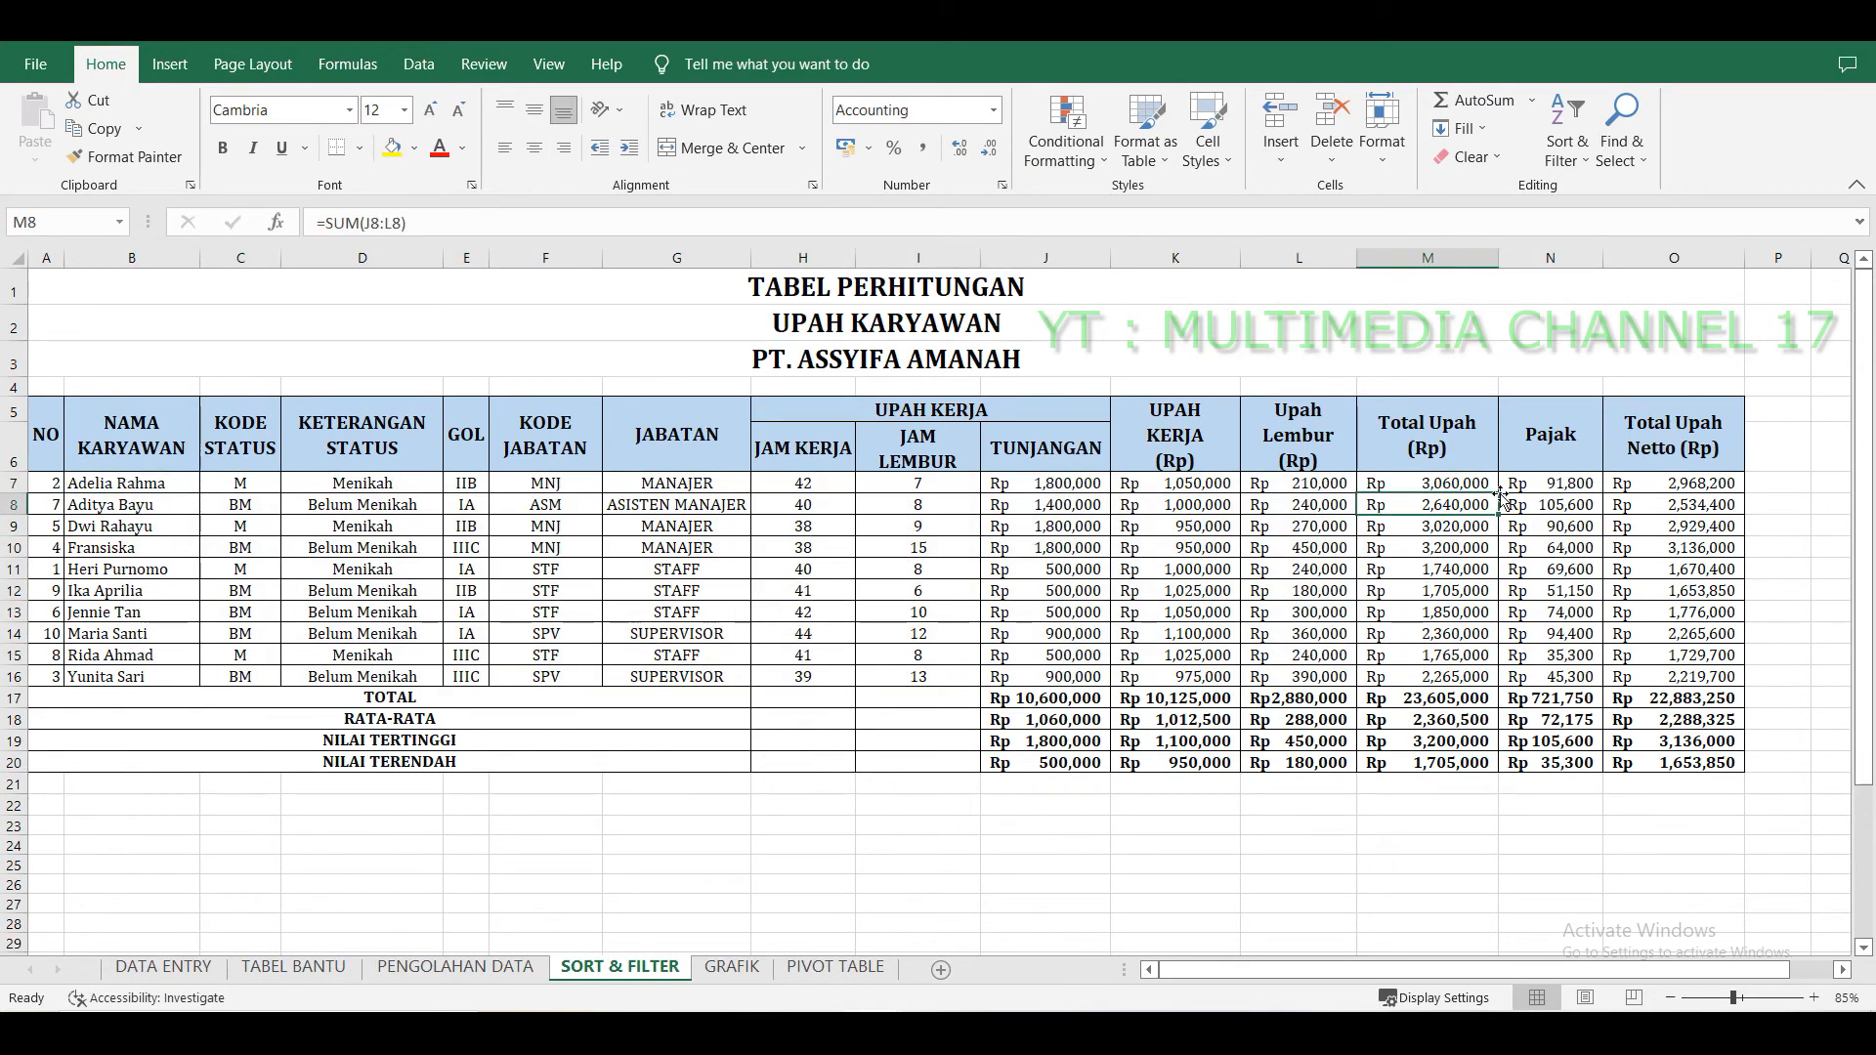
{"action": "left_click", "coordinate": [1546, 483]}
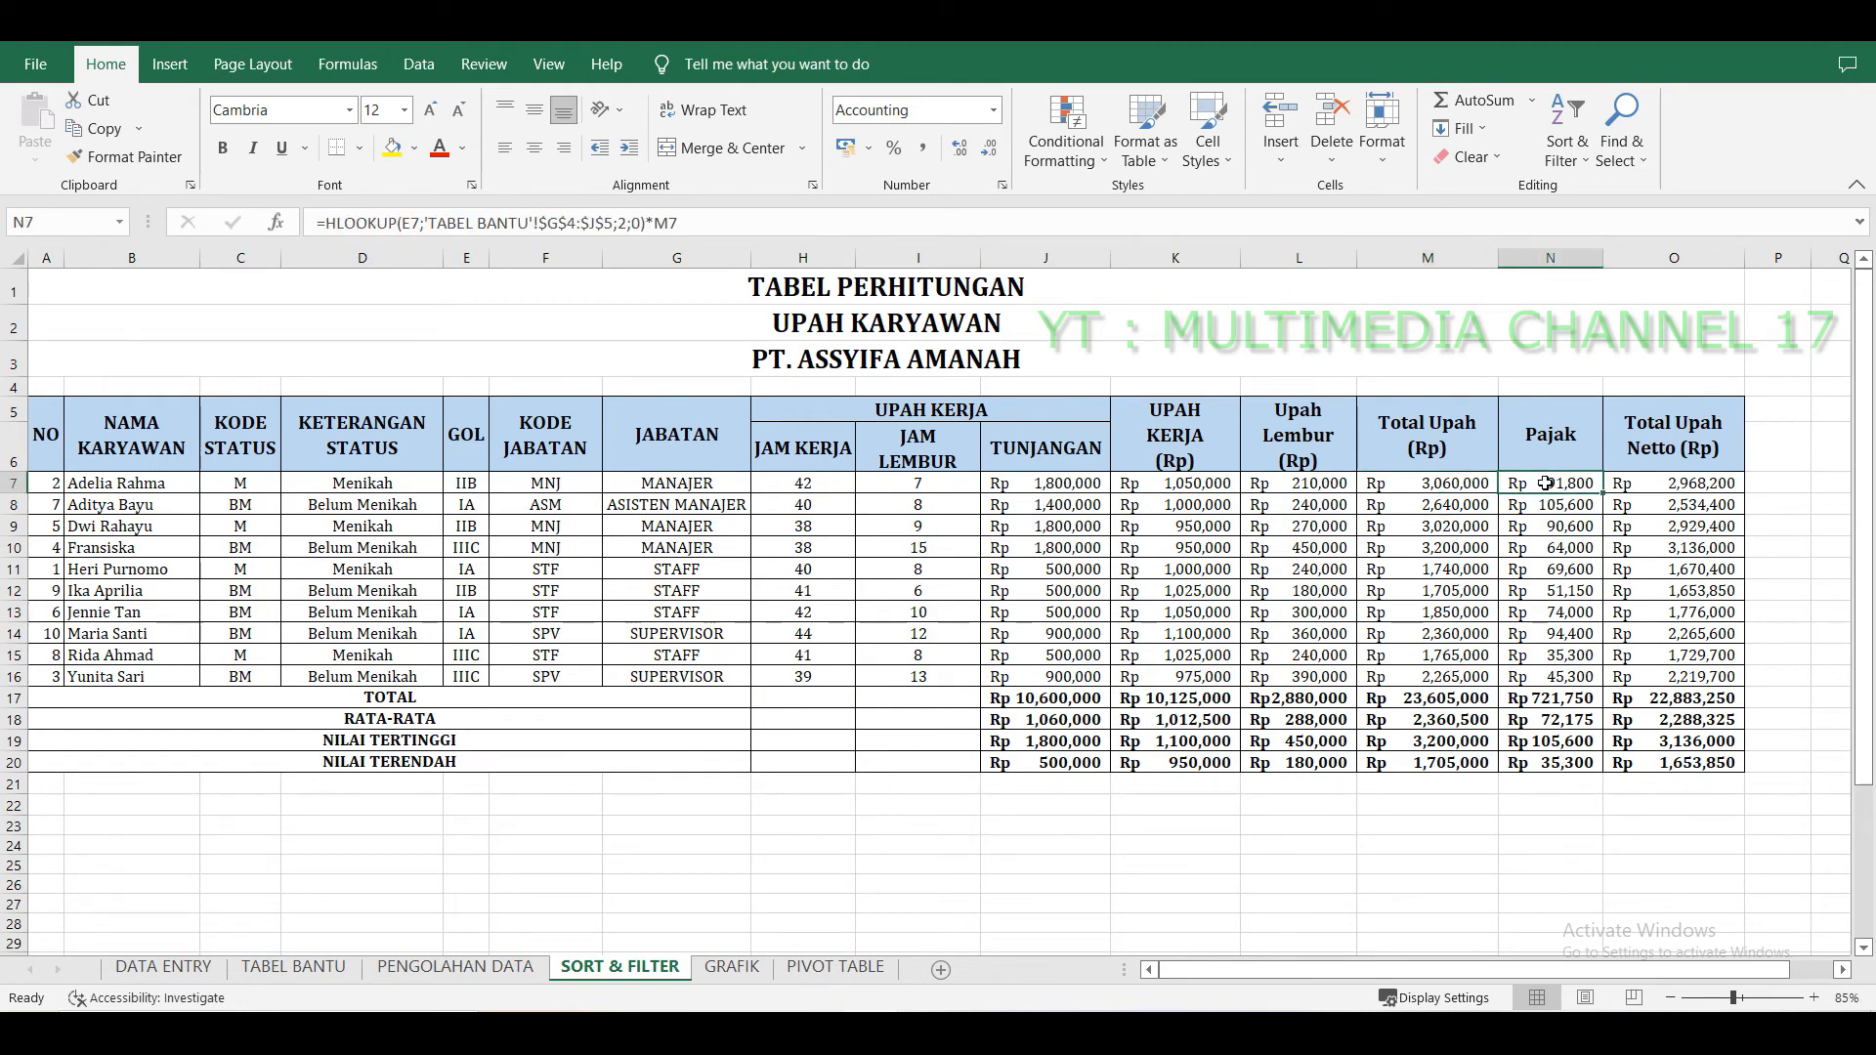
{"action": "left_click", "coordinate": [1678, 487]}
{"action": "left_click", "coordinate": [1675, 533]}
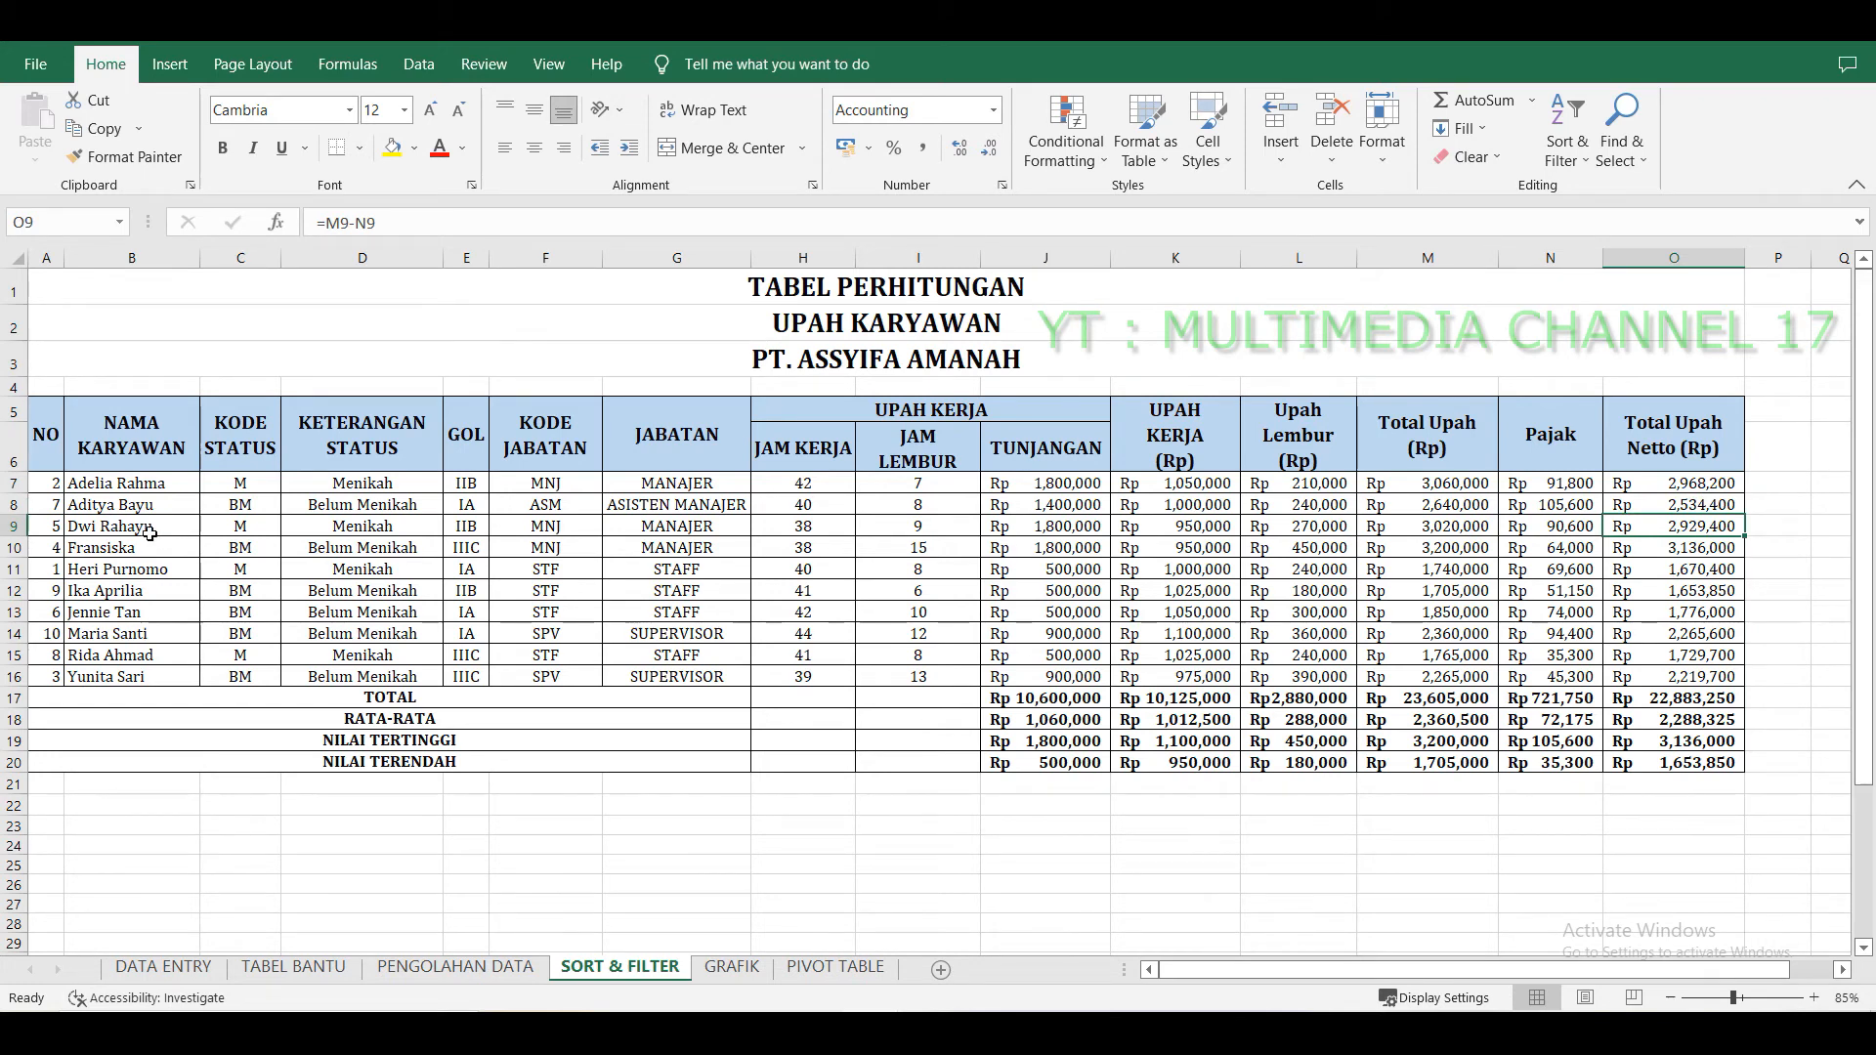
{"action": "left_click", "coordinate": [132, 486]}
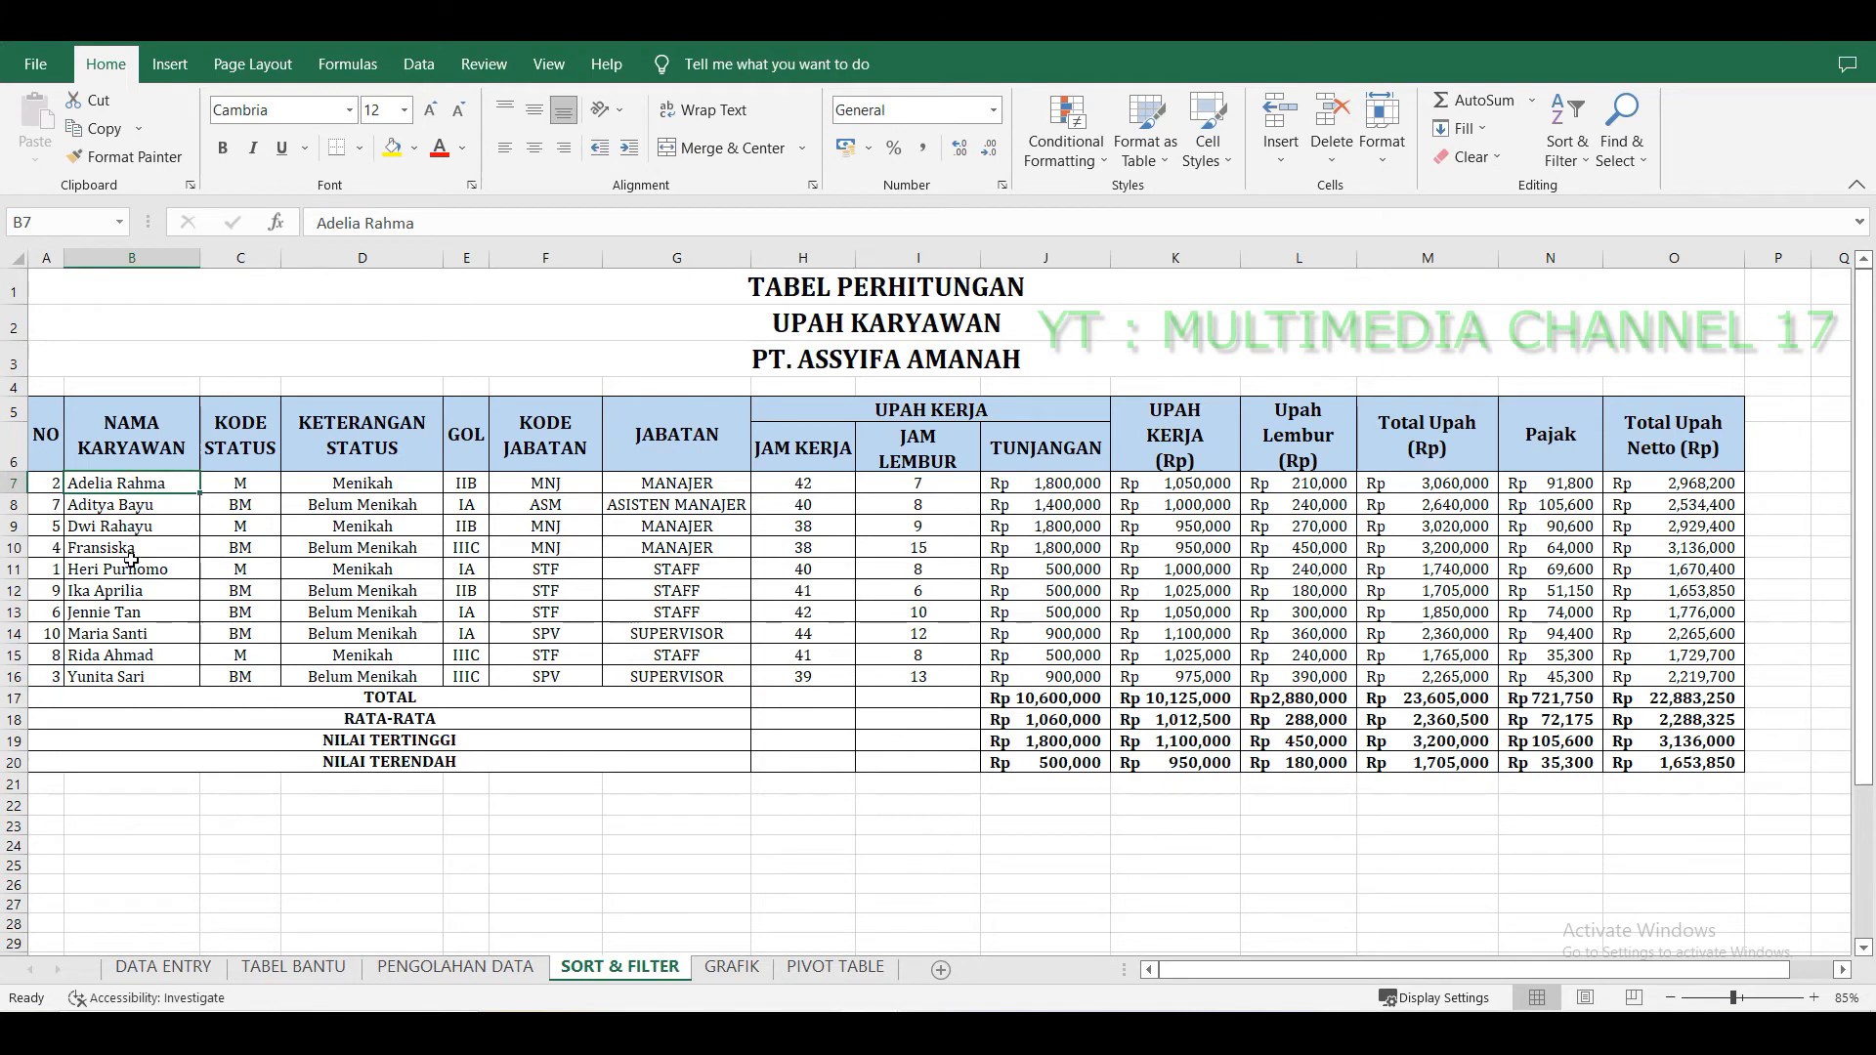
{"action": "left_click", "coordinate": [15, 633]}
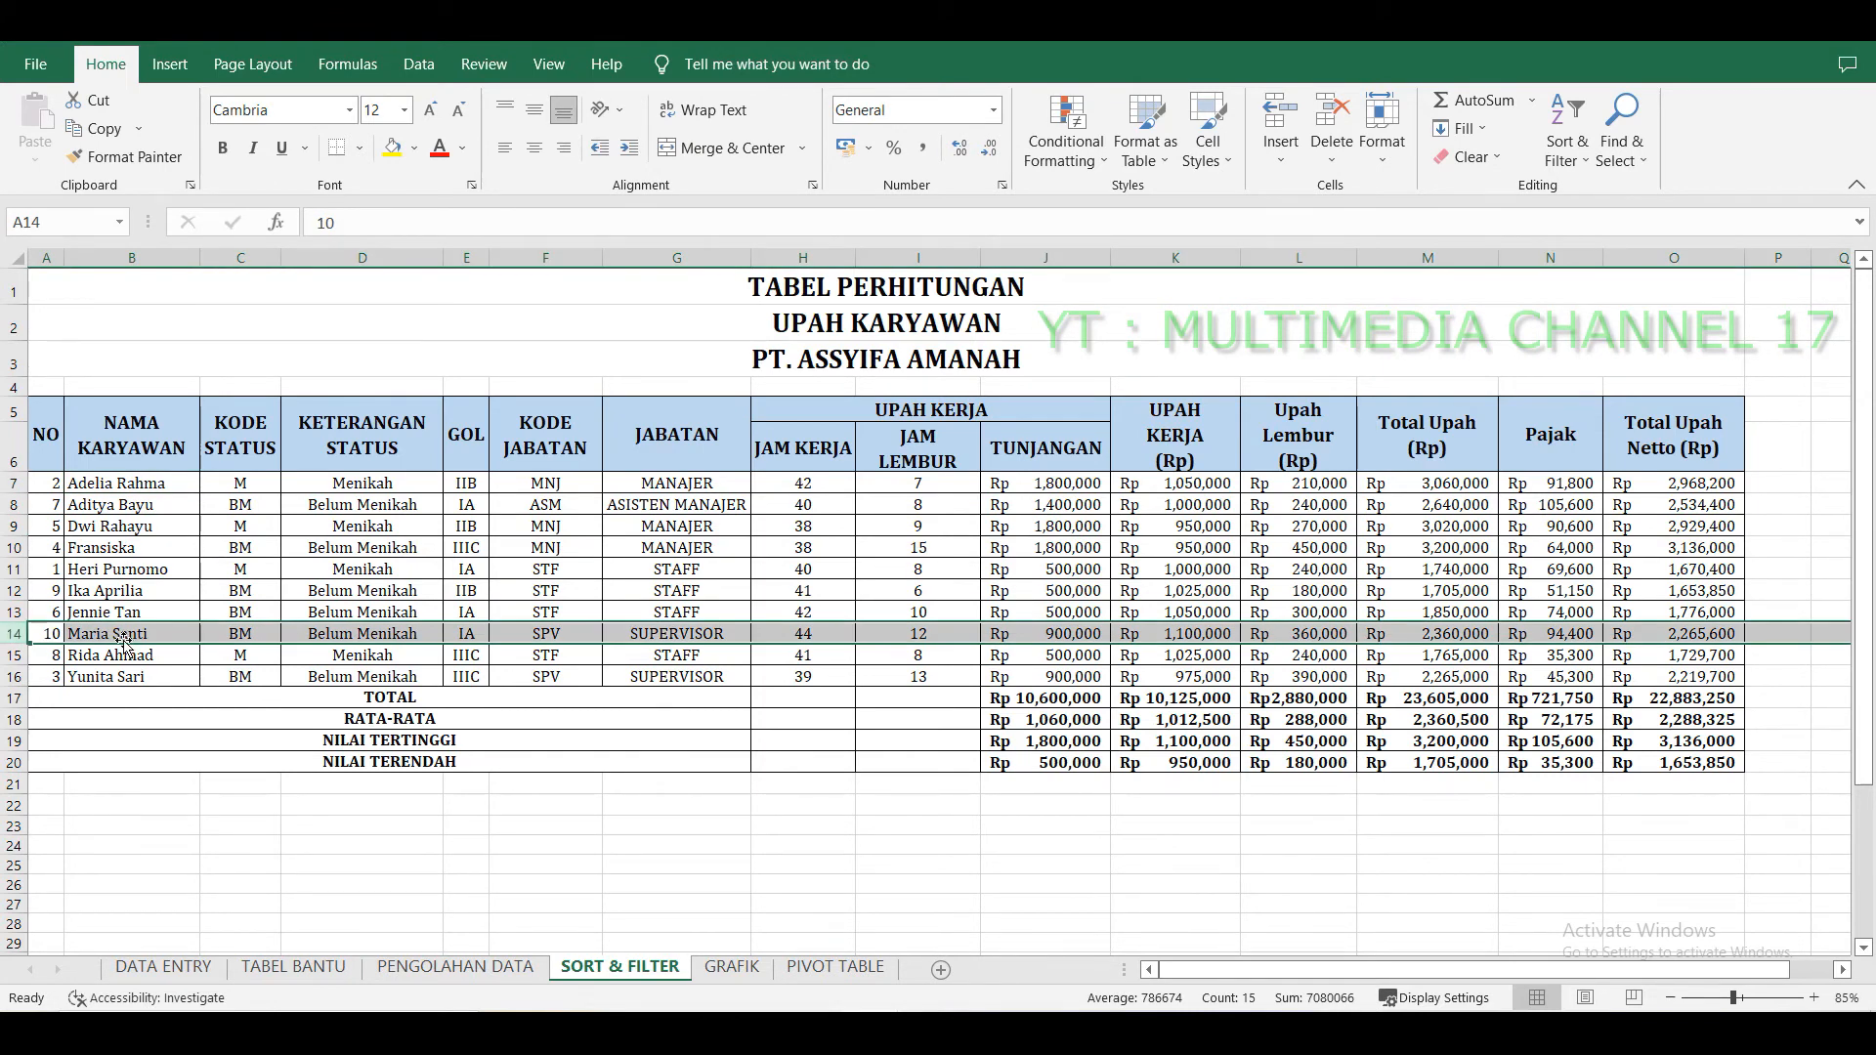
{"action": "left_click", "coordinate": [14, 484]}
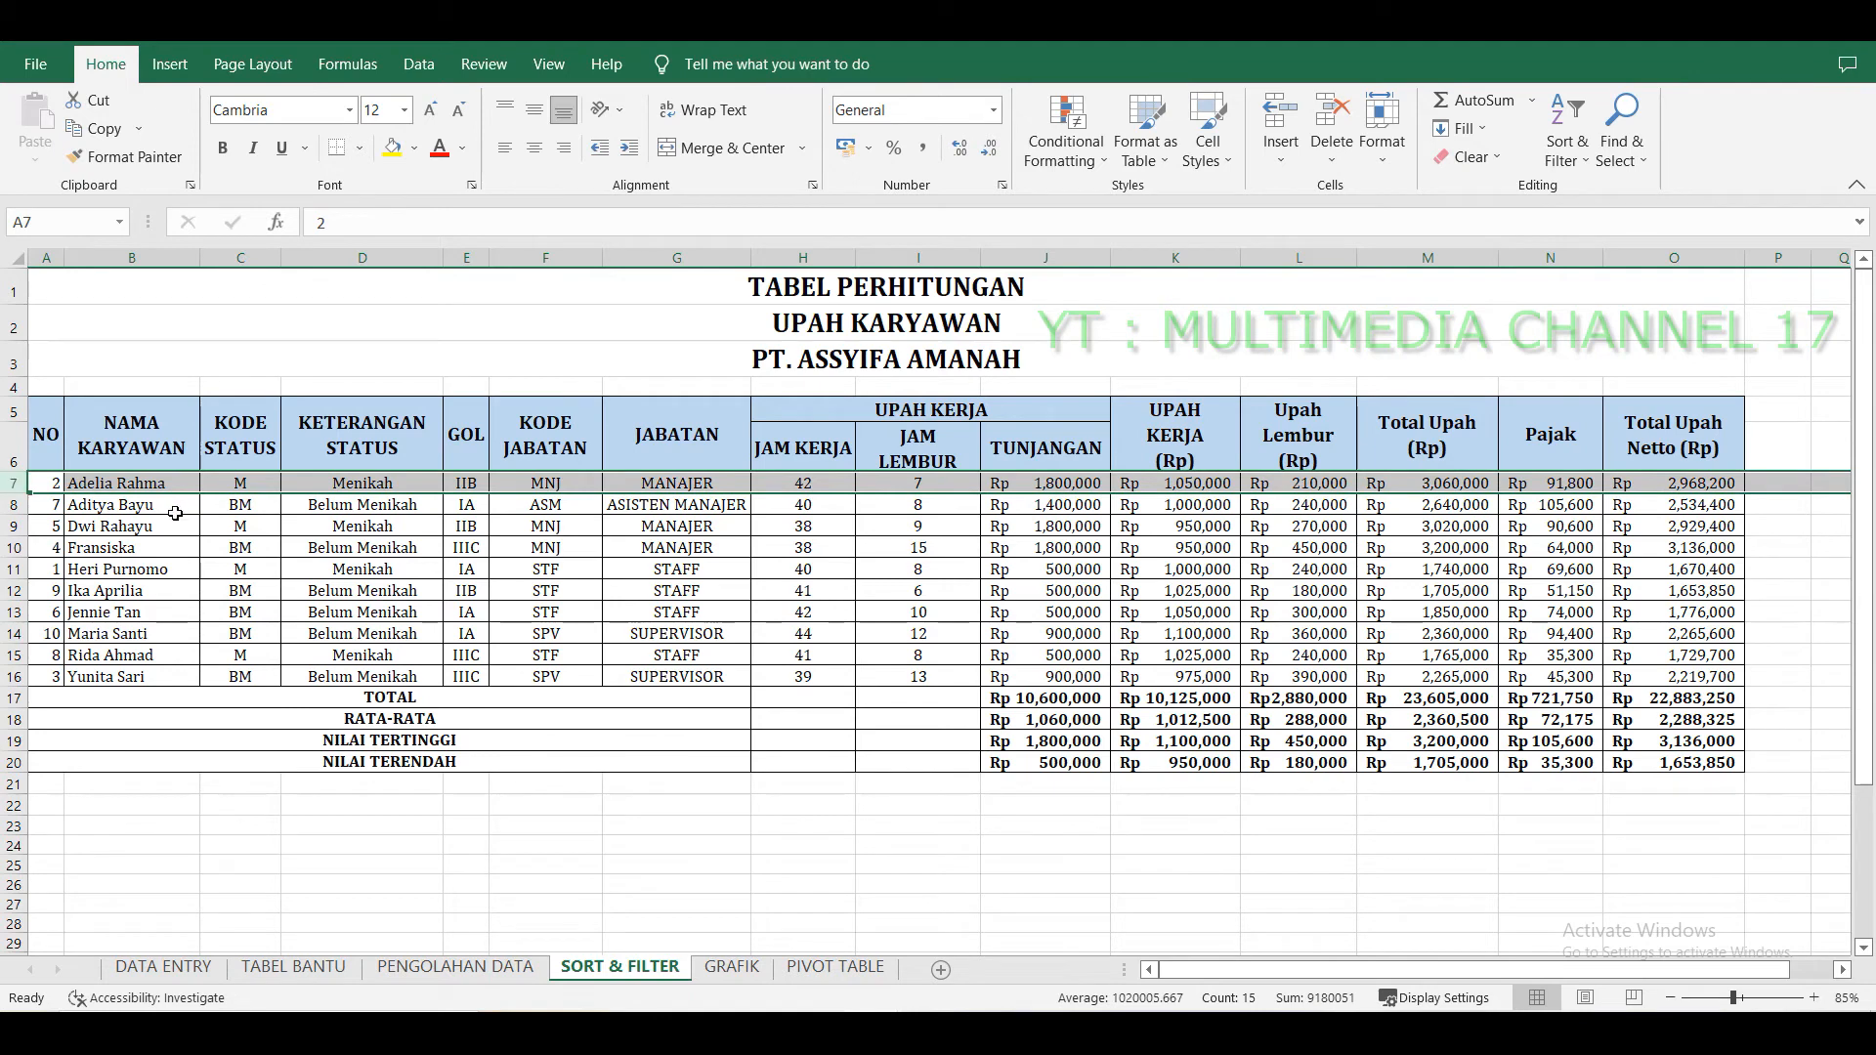
{"action": "left_click", "coordinate": [1511, 606]}
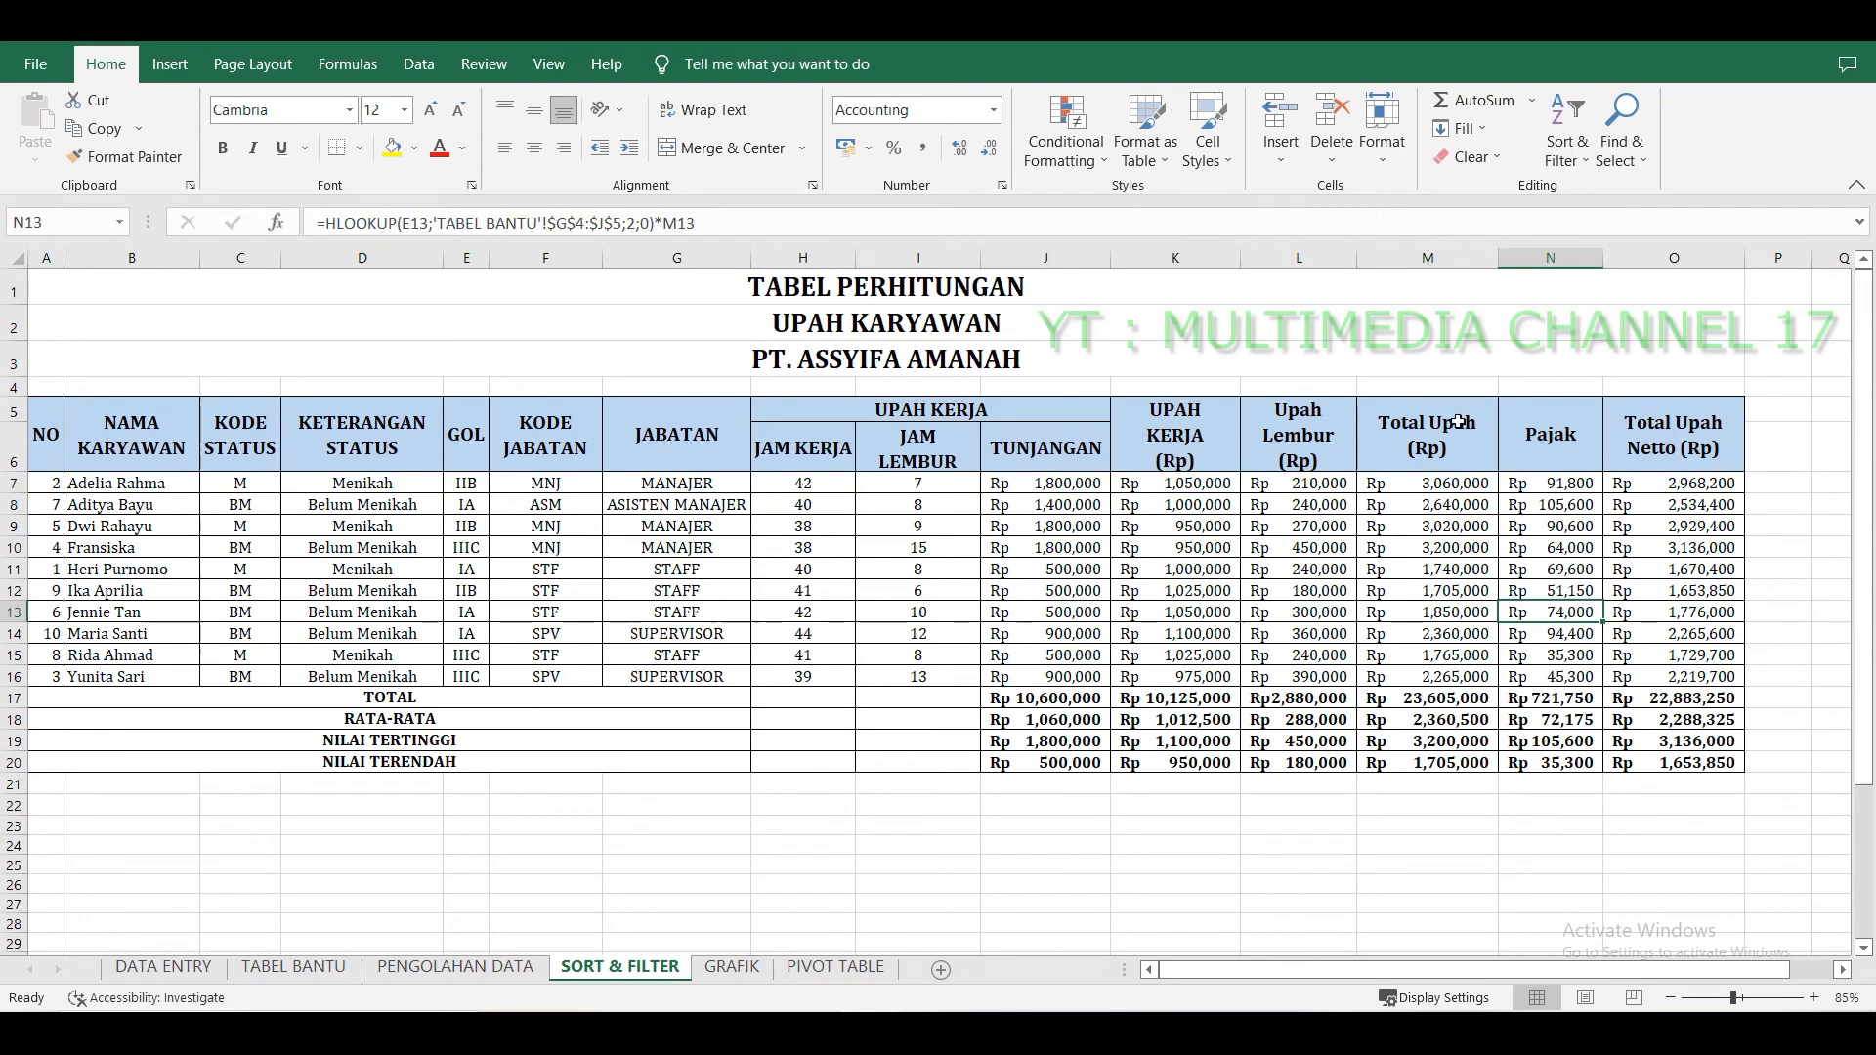
Copy the whole table from the header row through row 16 and paste it starting at cell A26.
{"action": "left_click_drag", "start_coordinate": [46, 435], "coordinate": [1673, 678]}
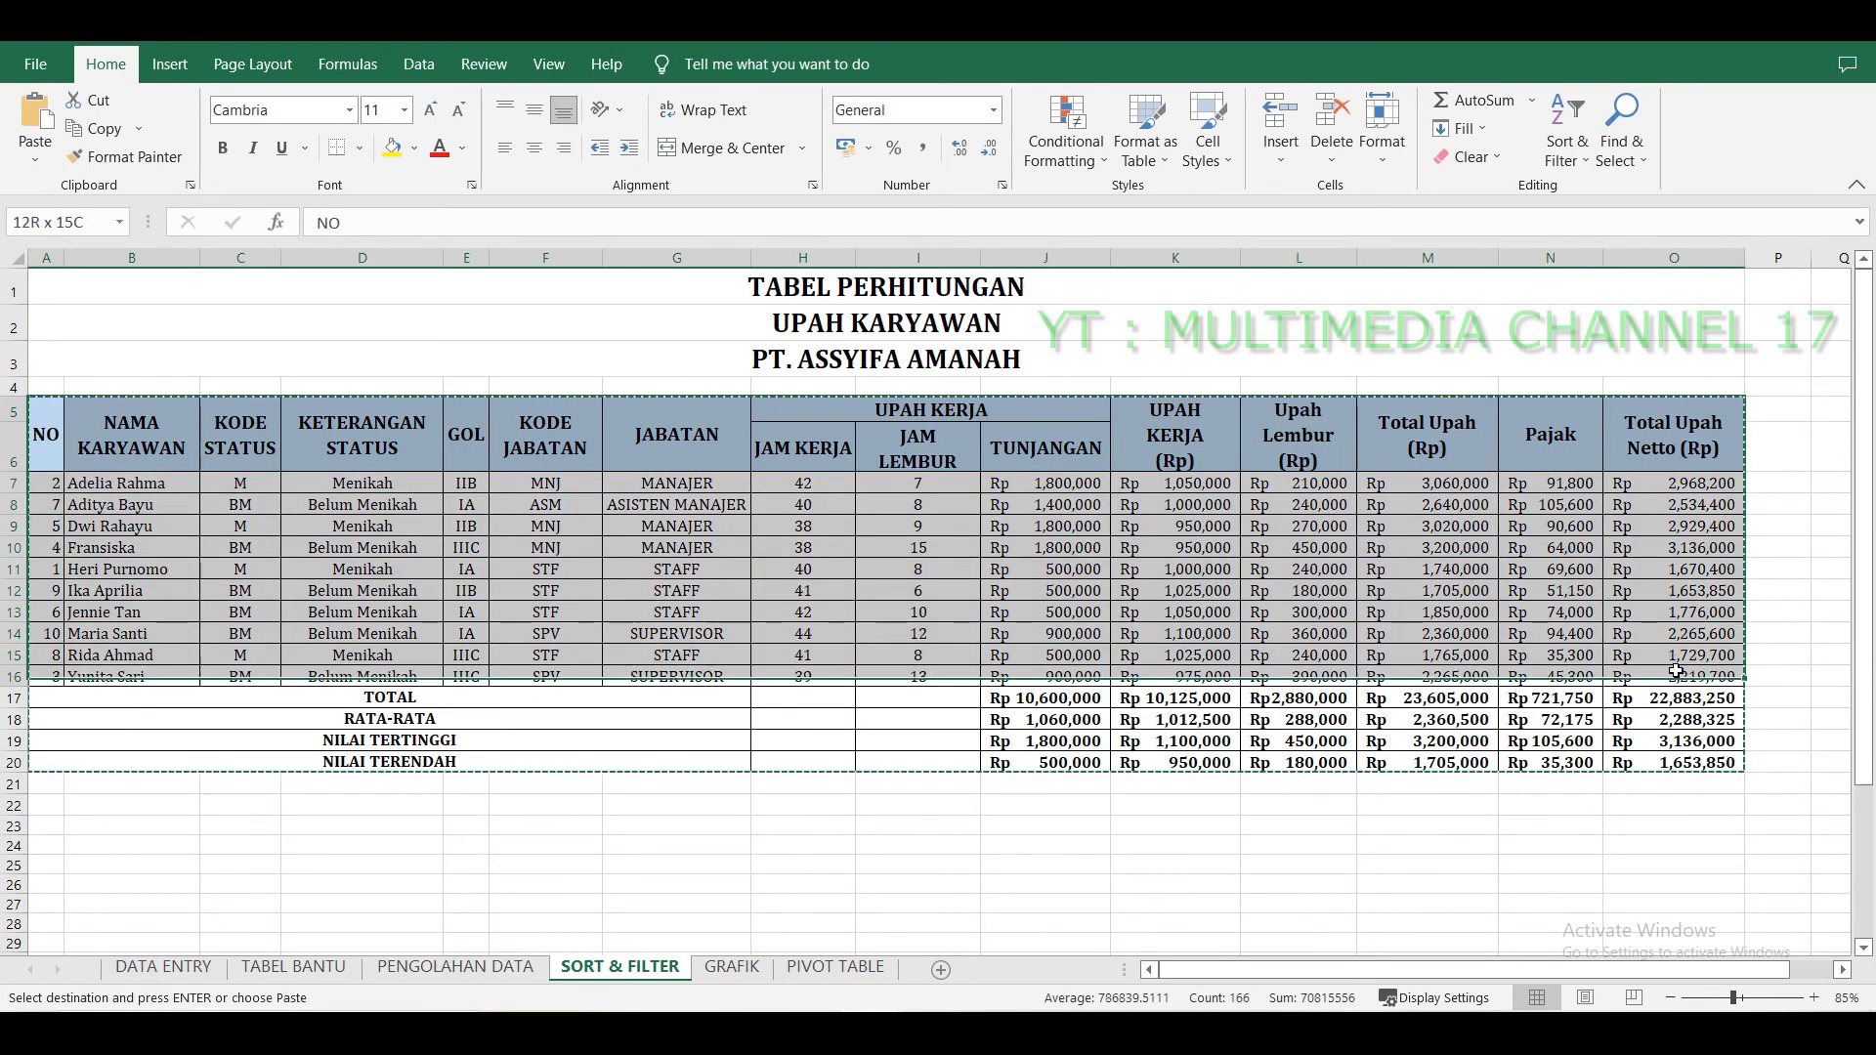
{"action": "scroll", "coordinate": [784, 714], "scroll_direction": "down", "scroll_amount": 5}
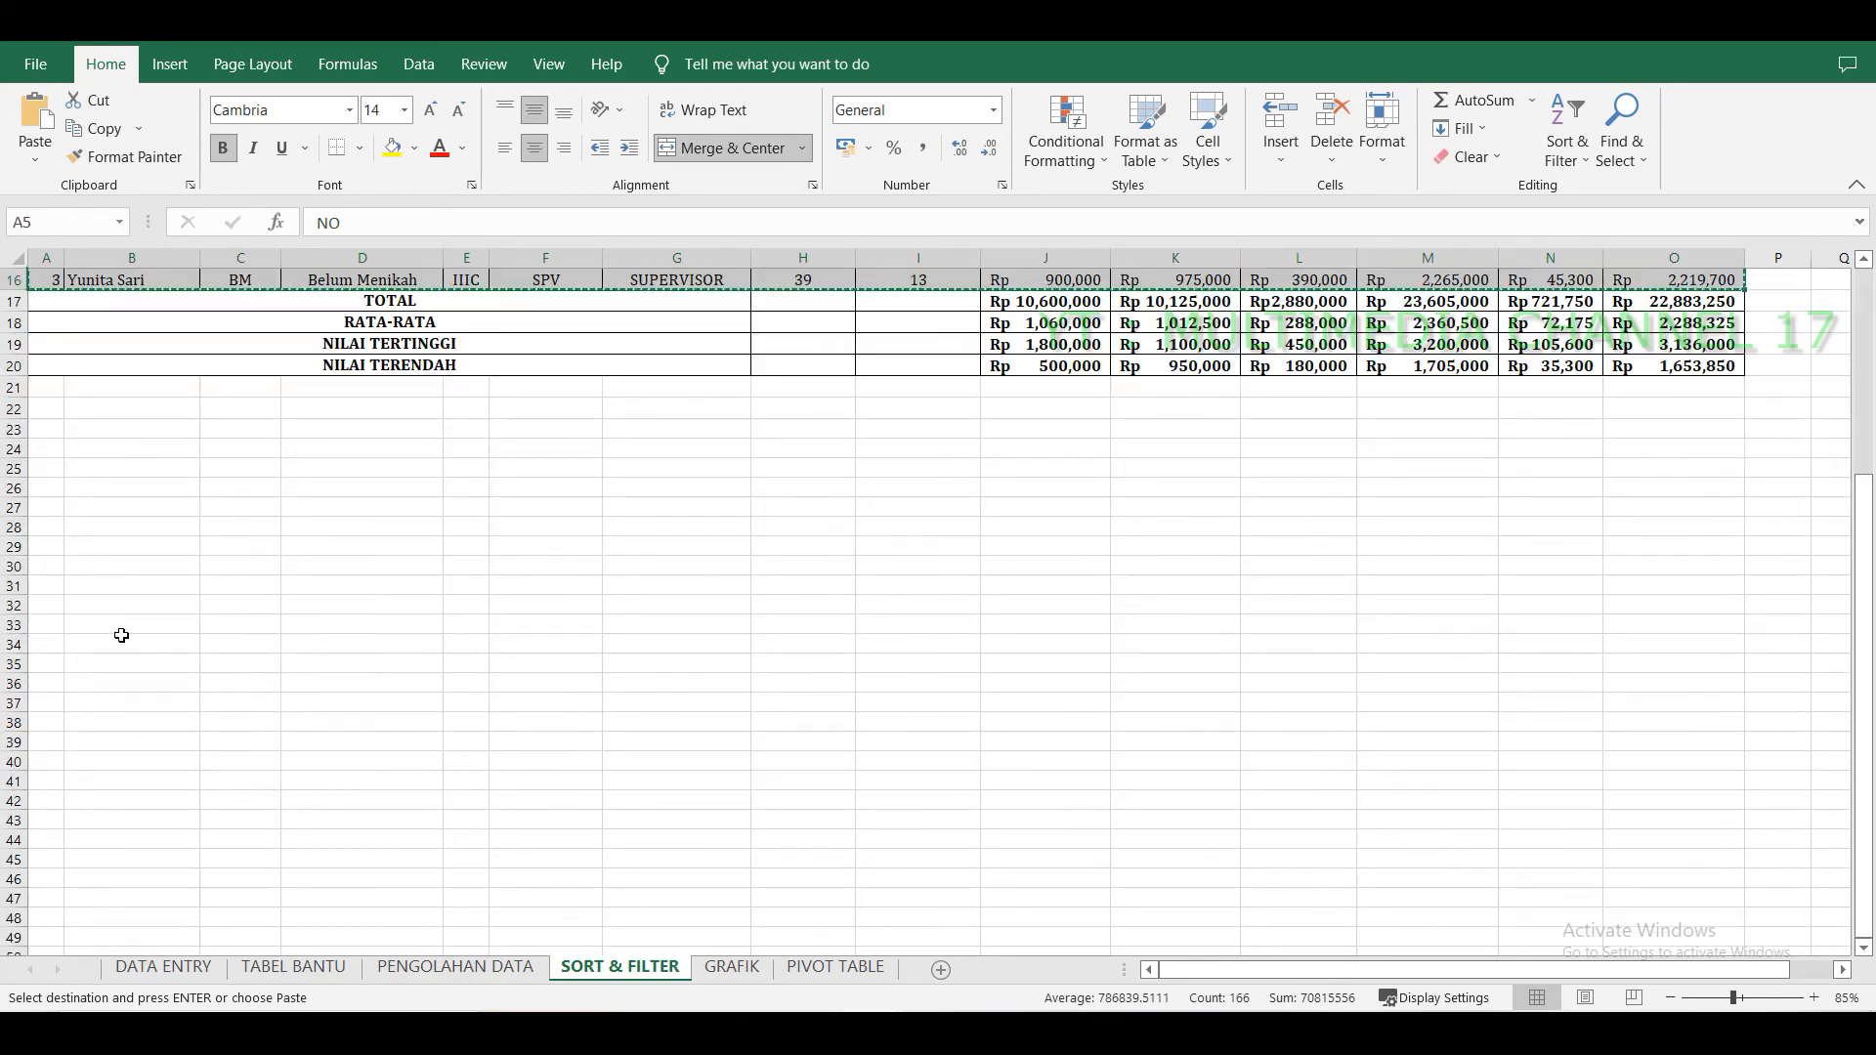
{"action": "left_click", "coordinate": [46, 483]}
{"action": "key", "text": "ctrl+v"}
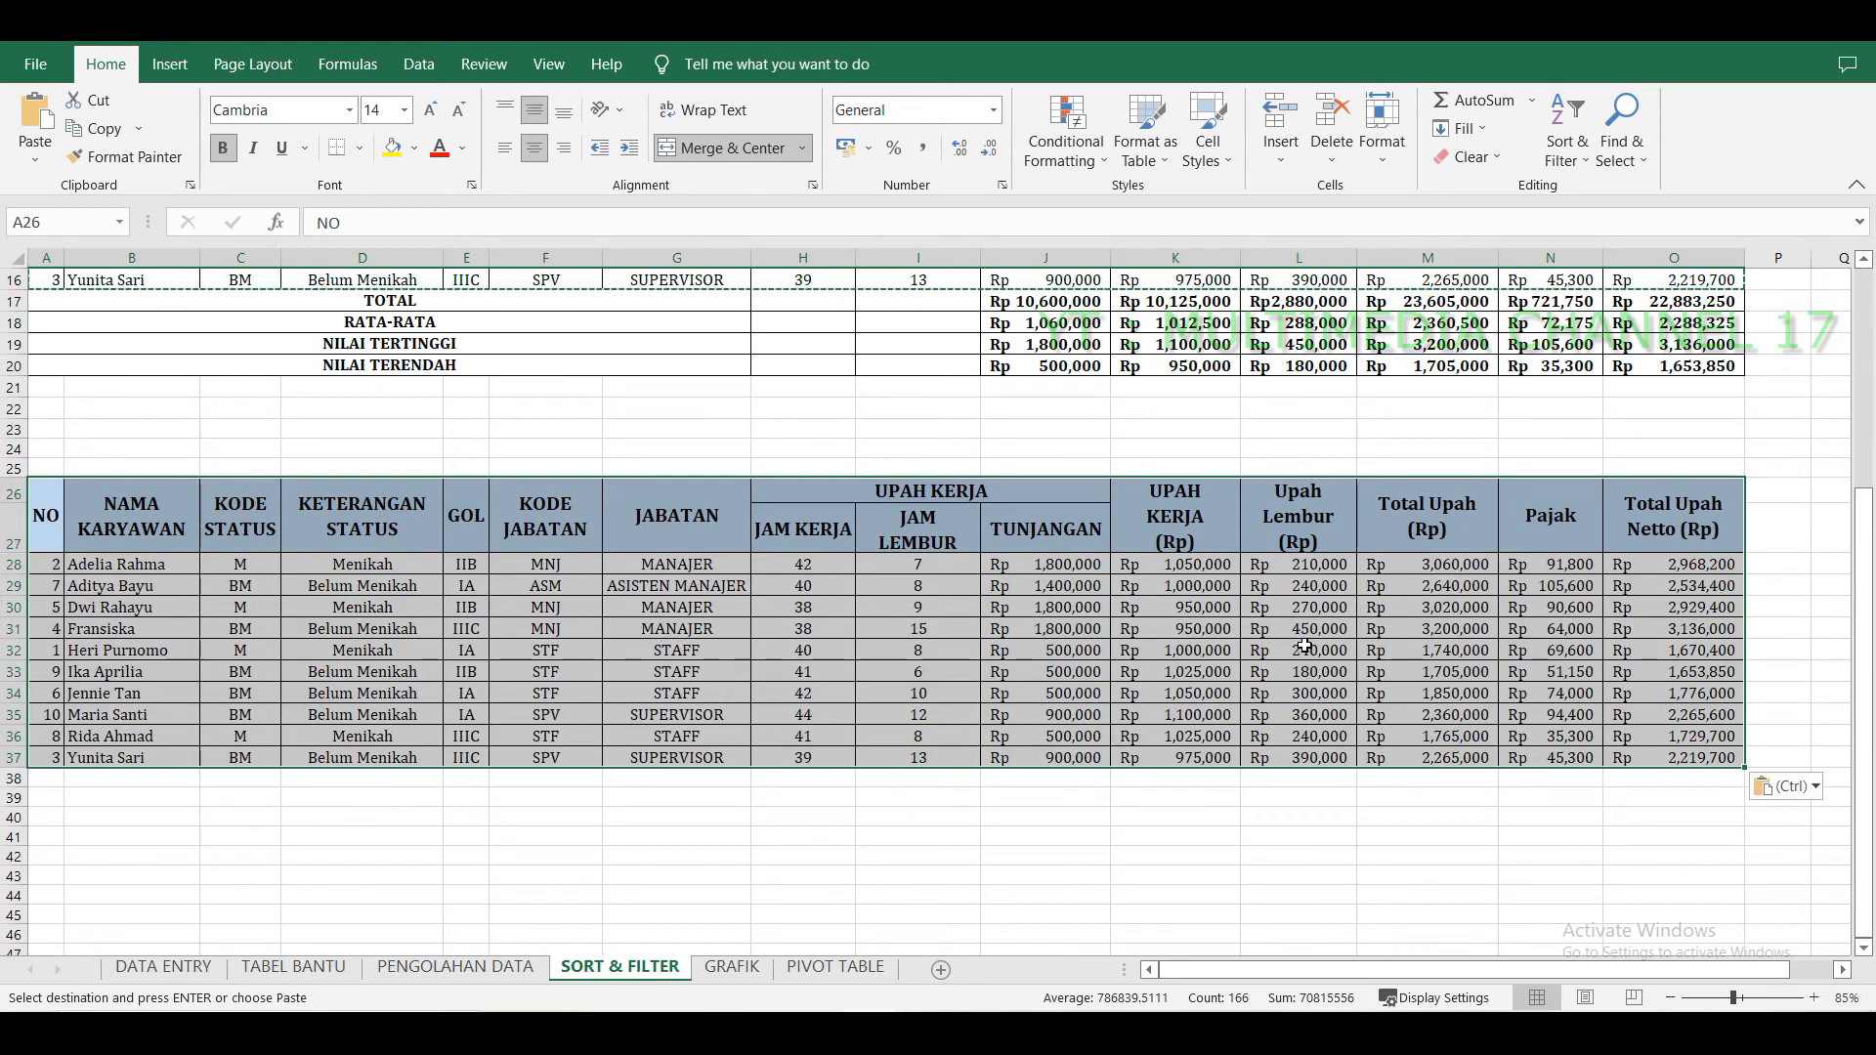
Turn on Filter for the pasted table's header row.
{"action": "left_click", "coordinate": [1575, 162]}
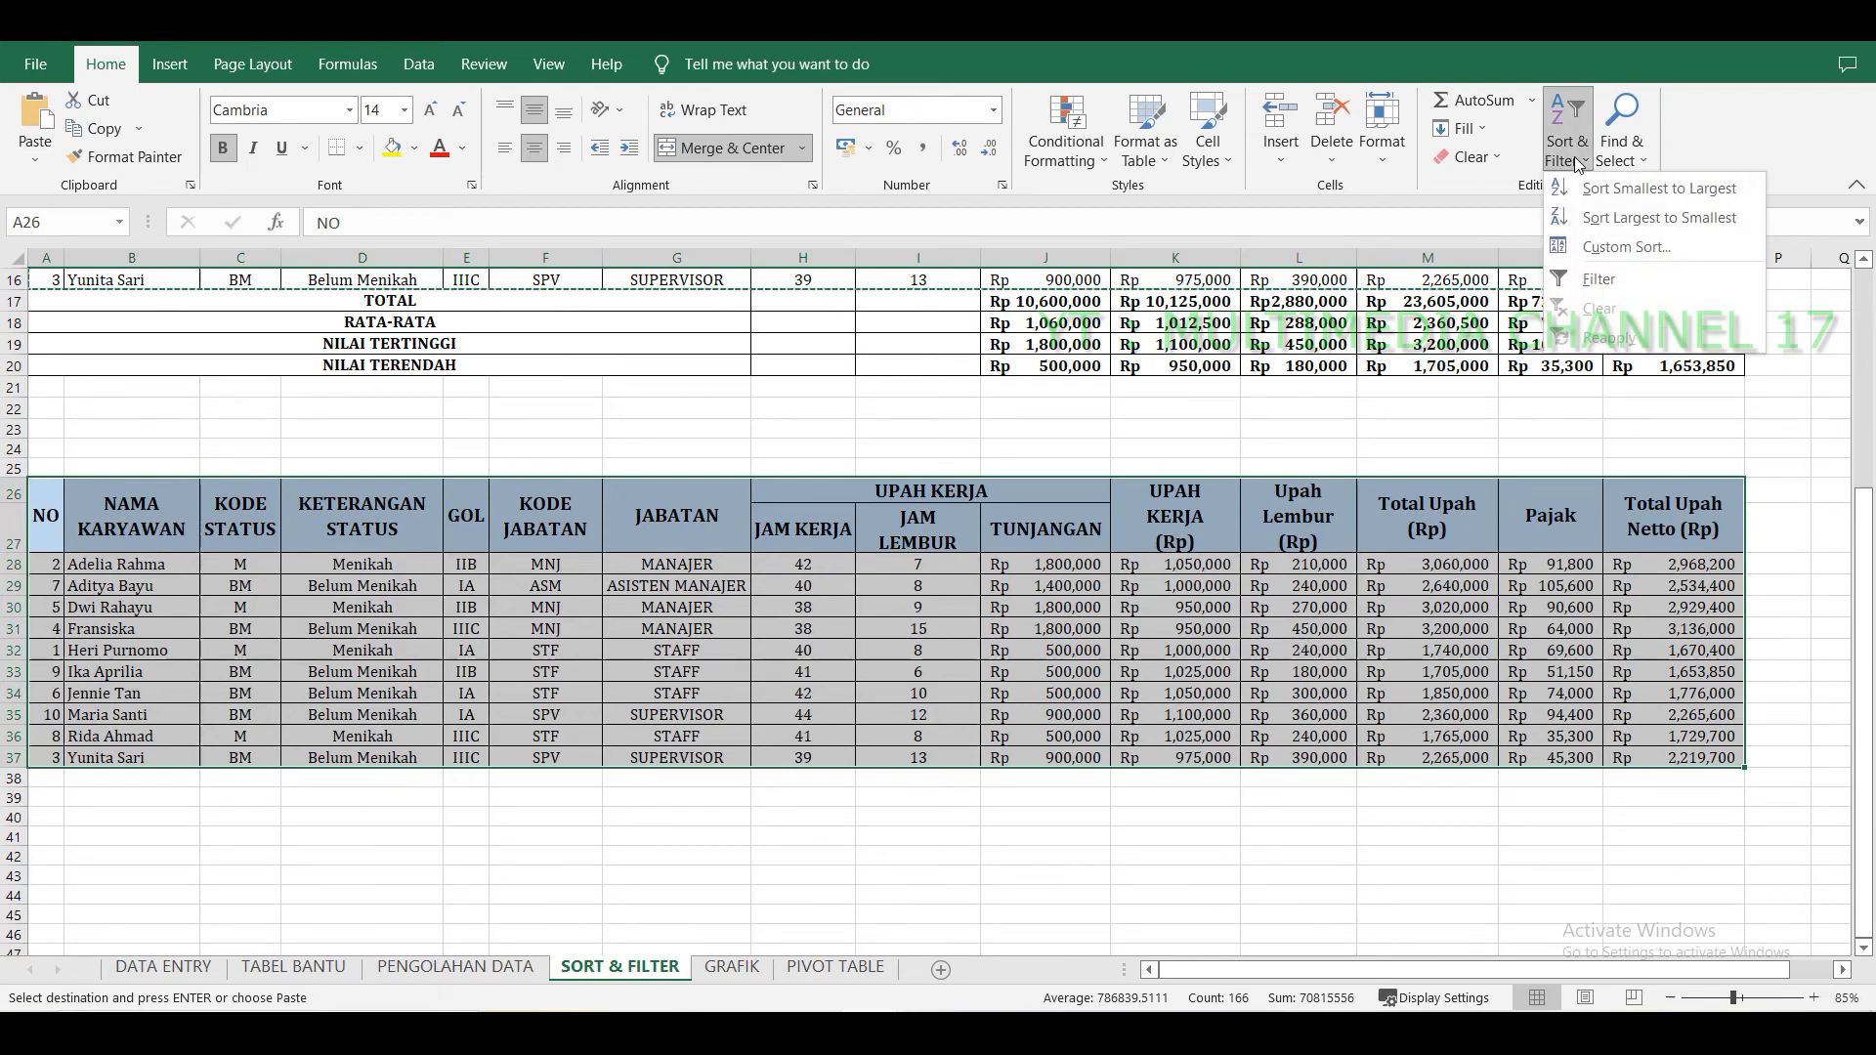
{"action": "left_click", "coordinate": [1643, 276]}
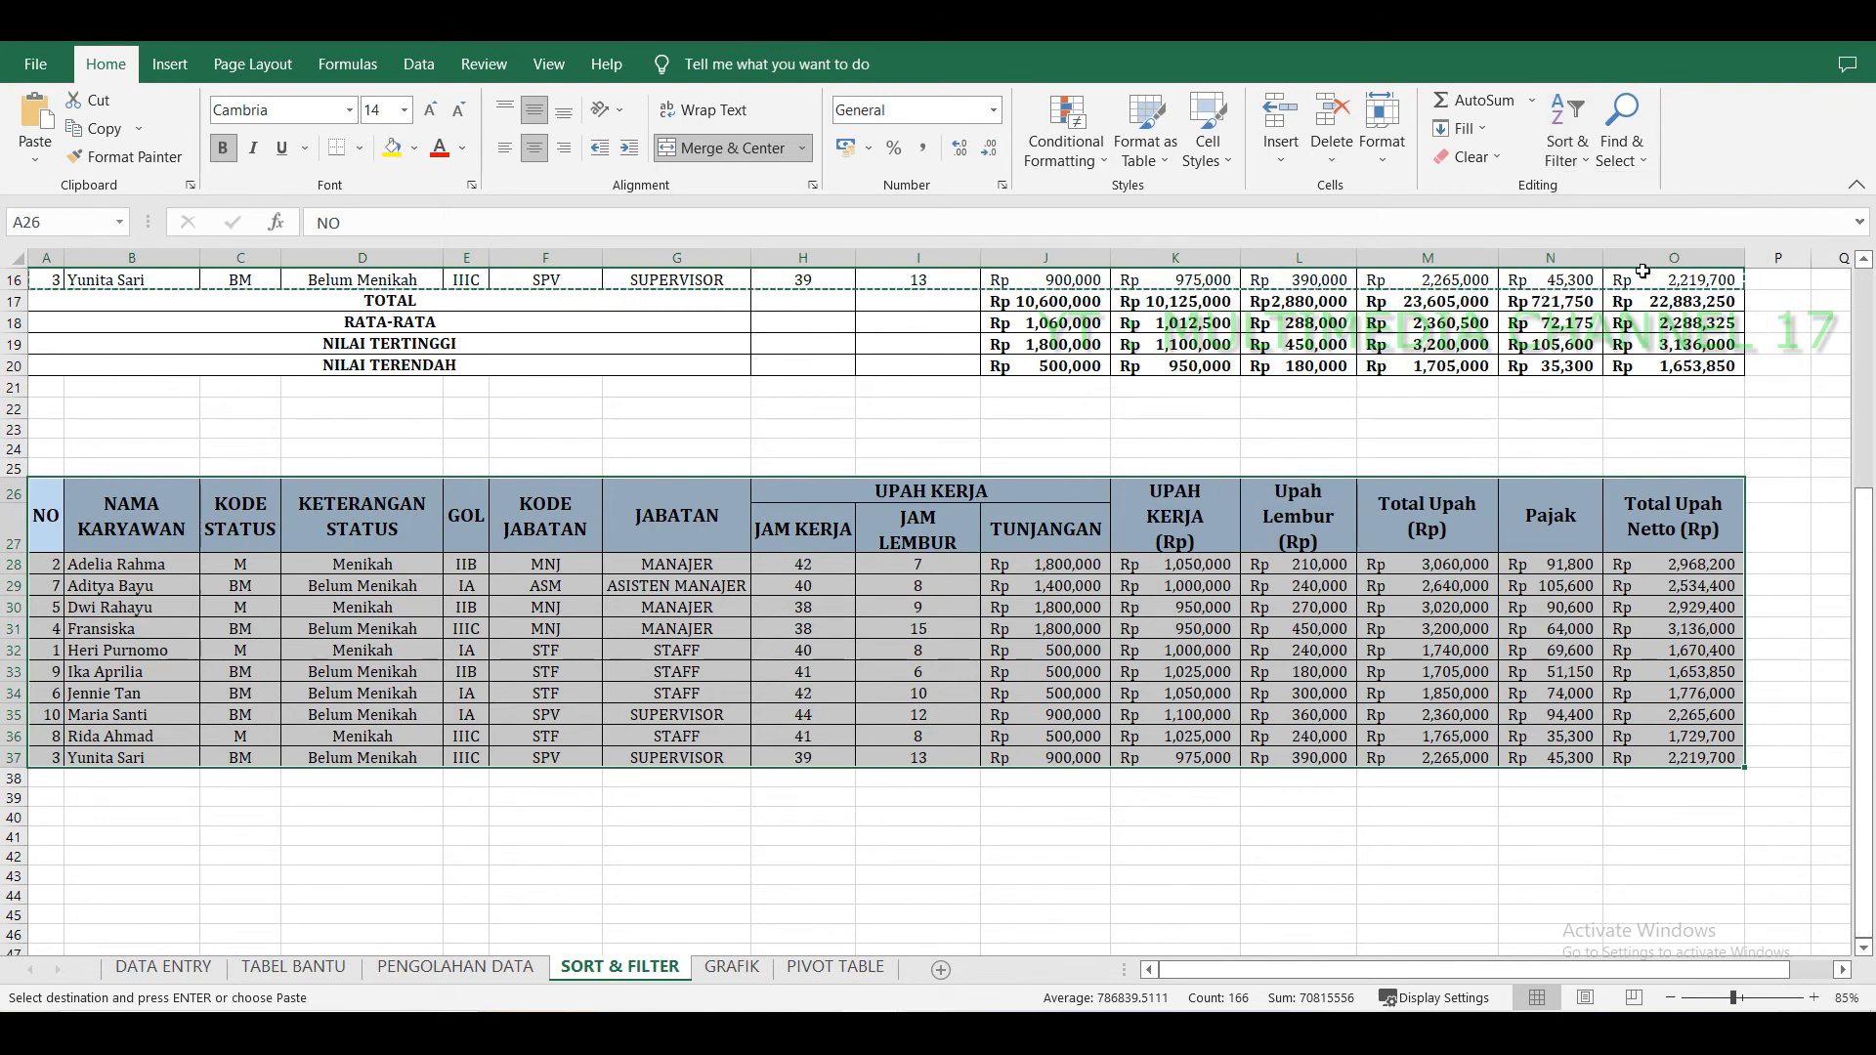
{"action": "left_click", "coordinate": [886, 852]}
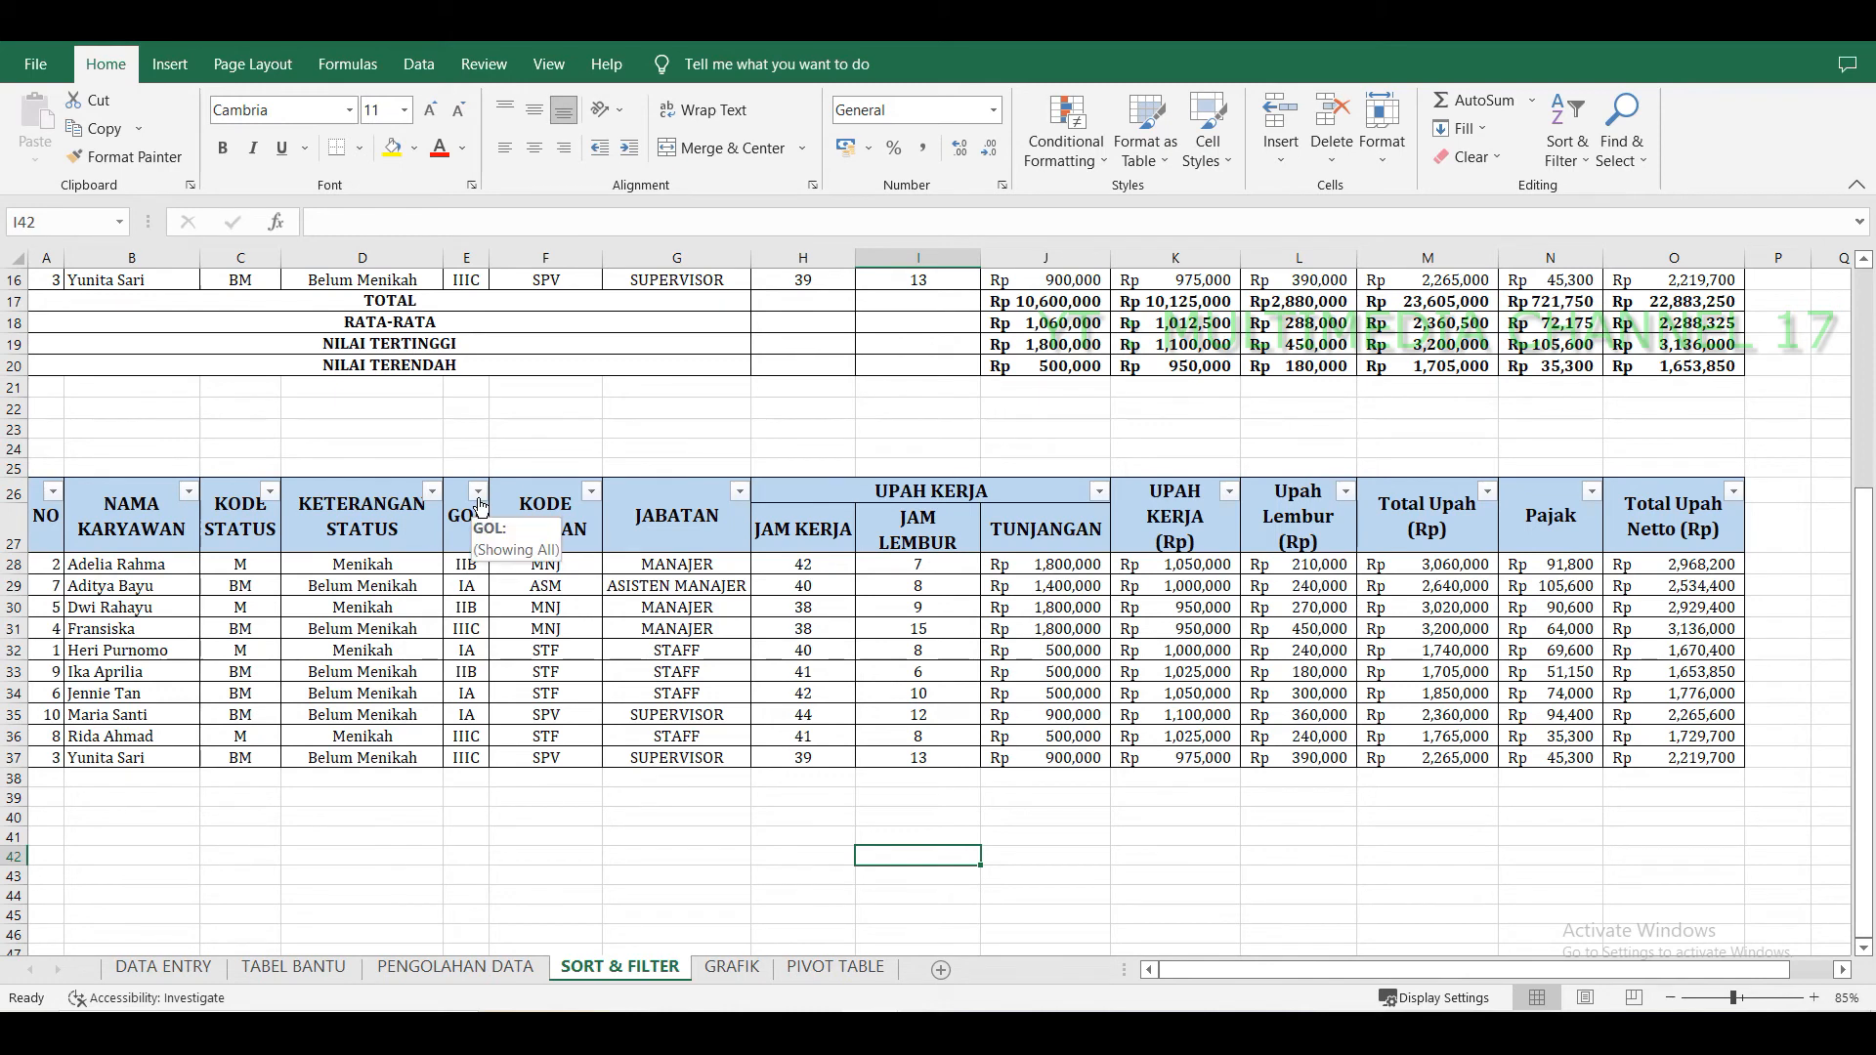
Filter the pasted table's GOL column to show only IA.
{"action": "left_click", "coordinate": [477, 491]}
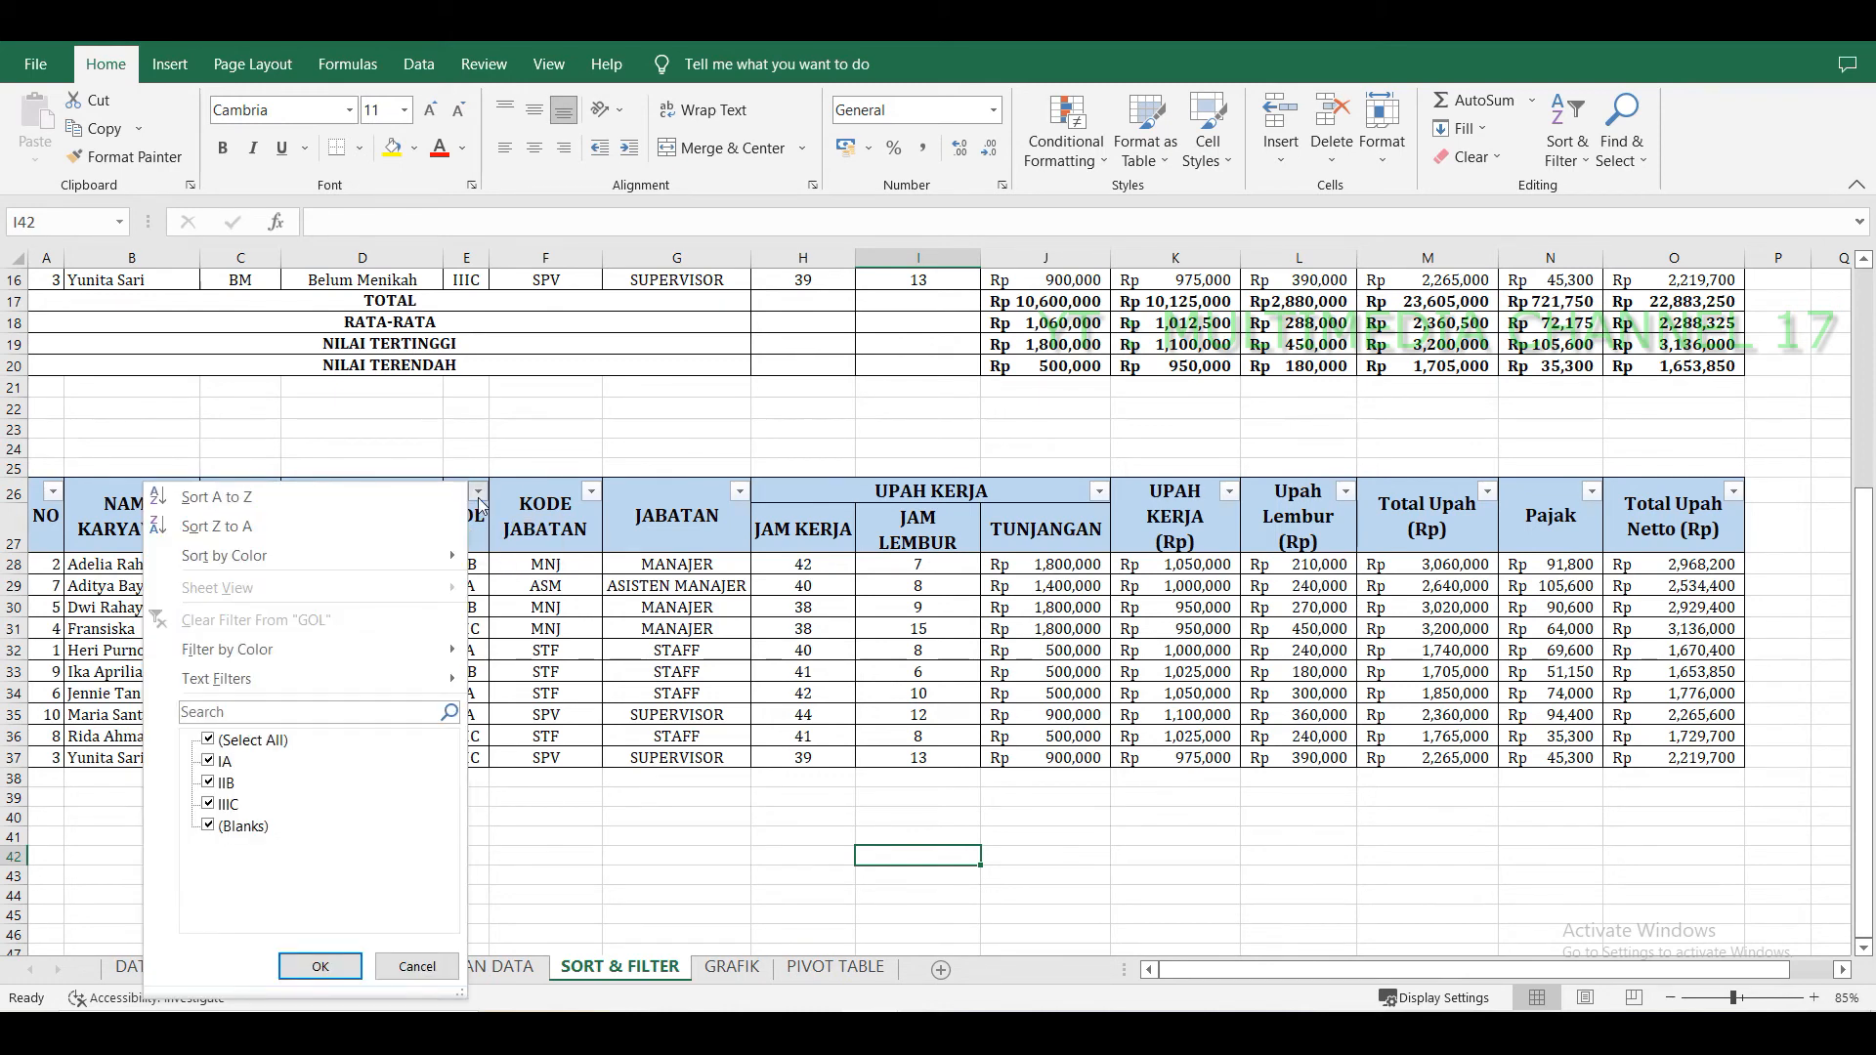
{"action": "left_click", "coordinate": [209, 741]}
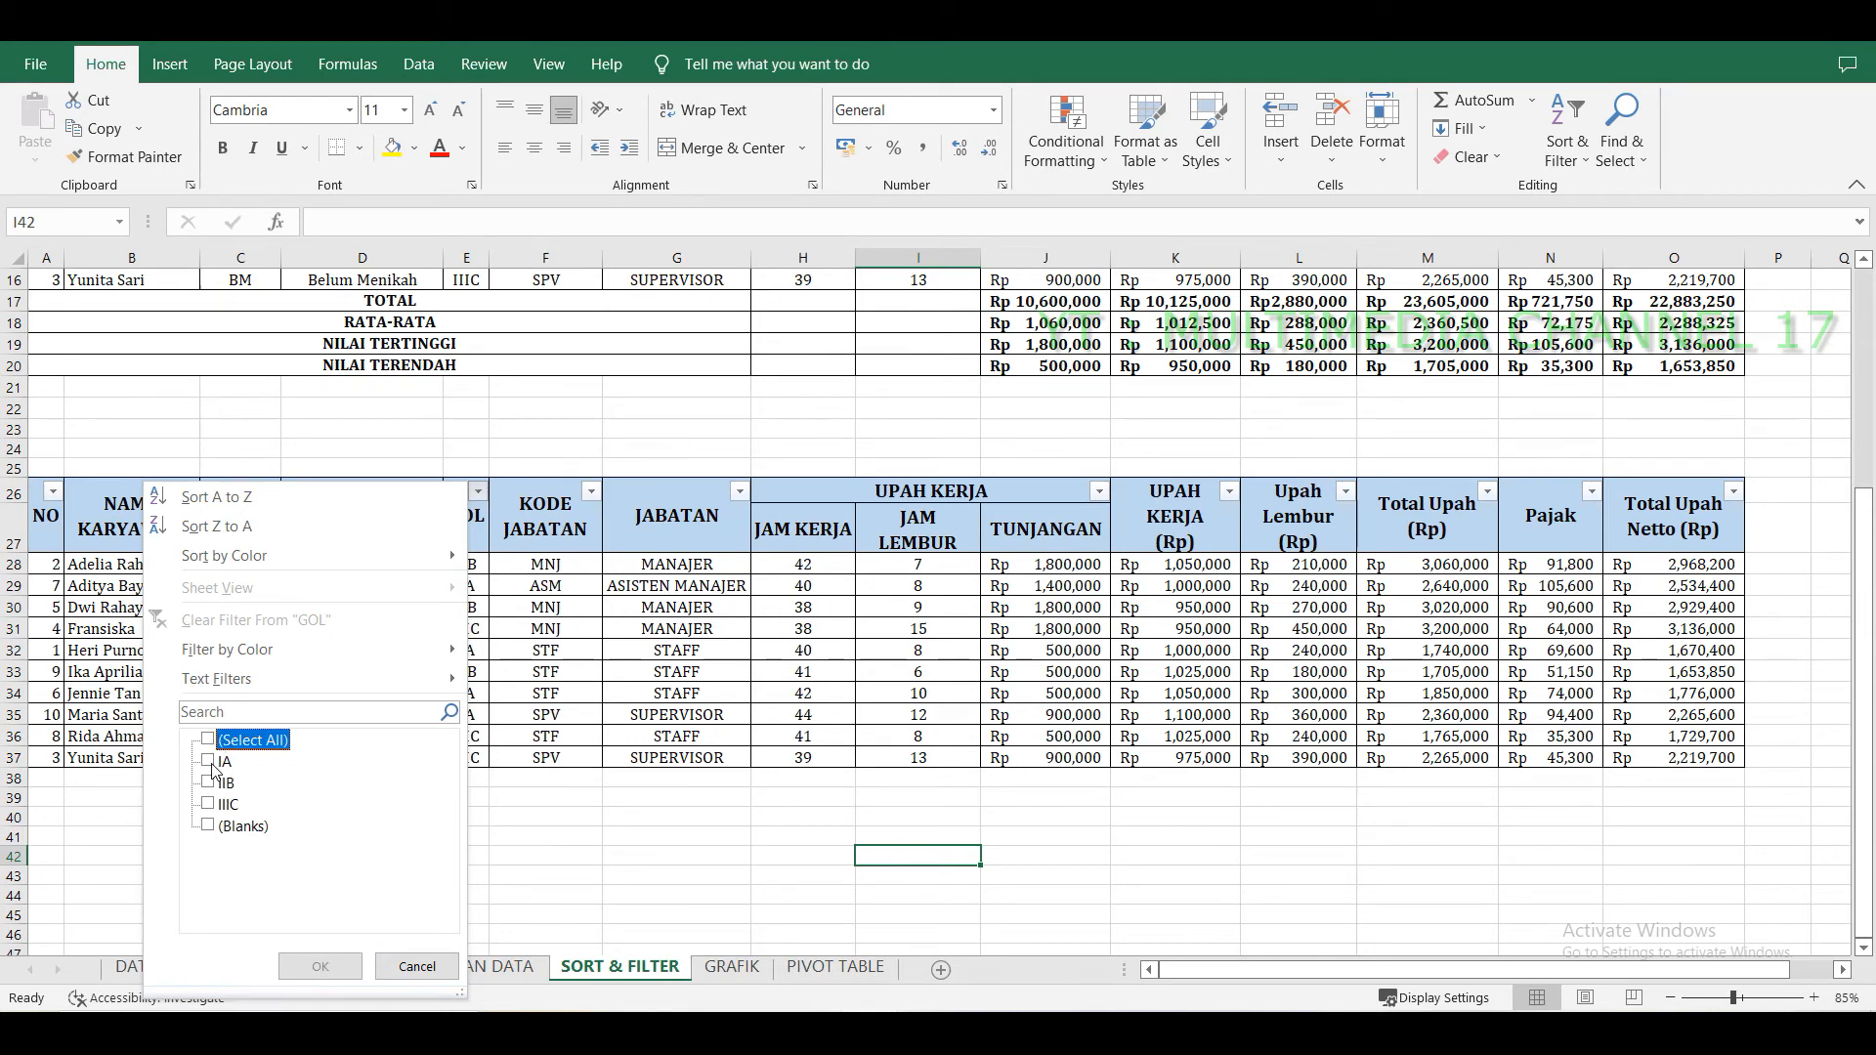
{"action": "left_click", "coordinate": [212, 767]}
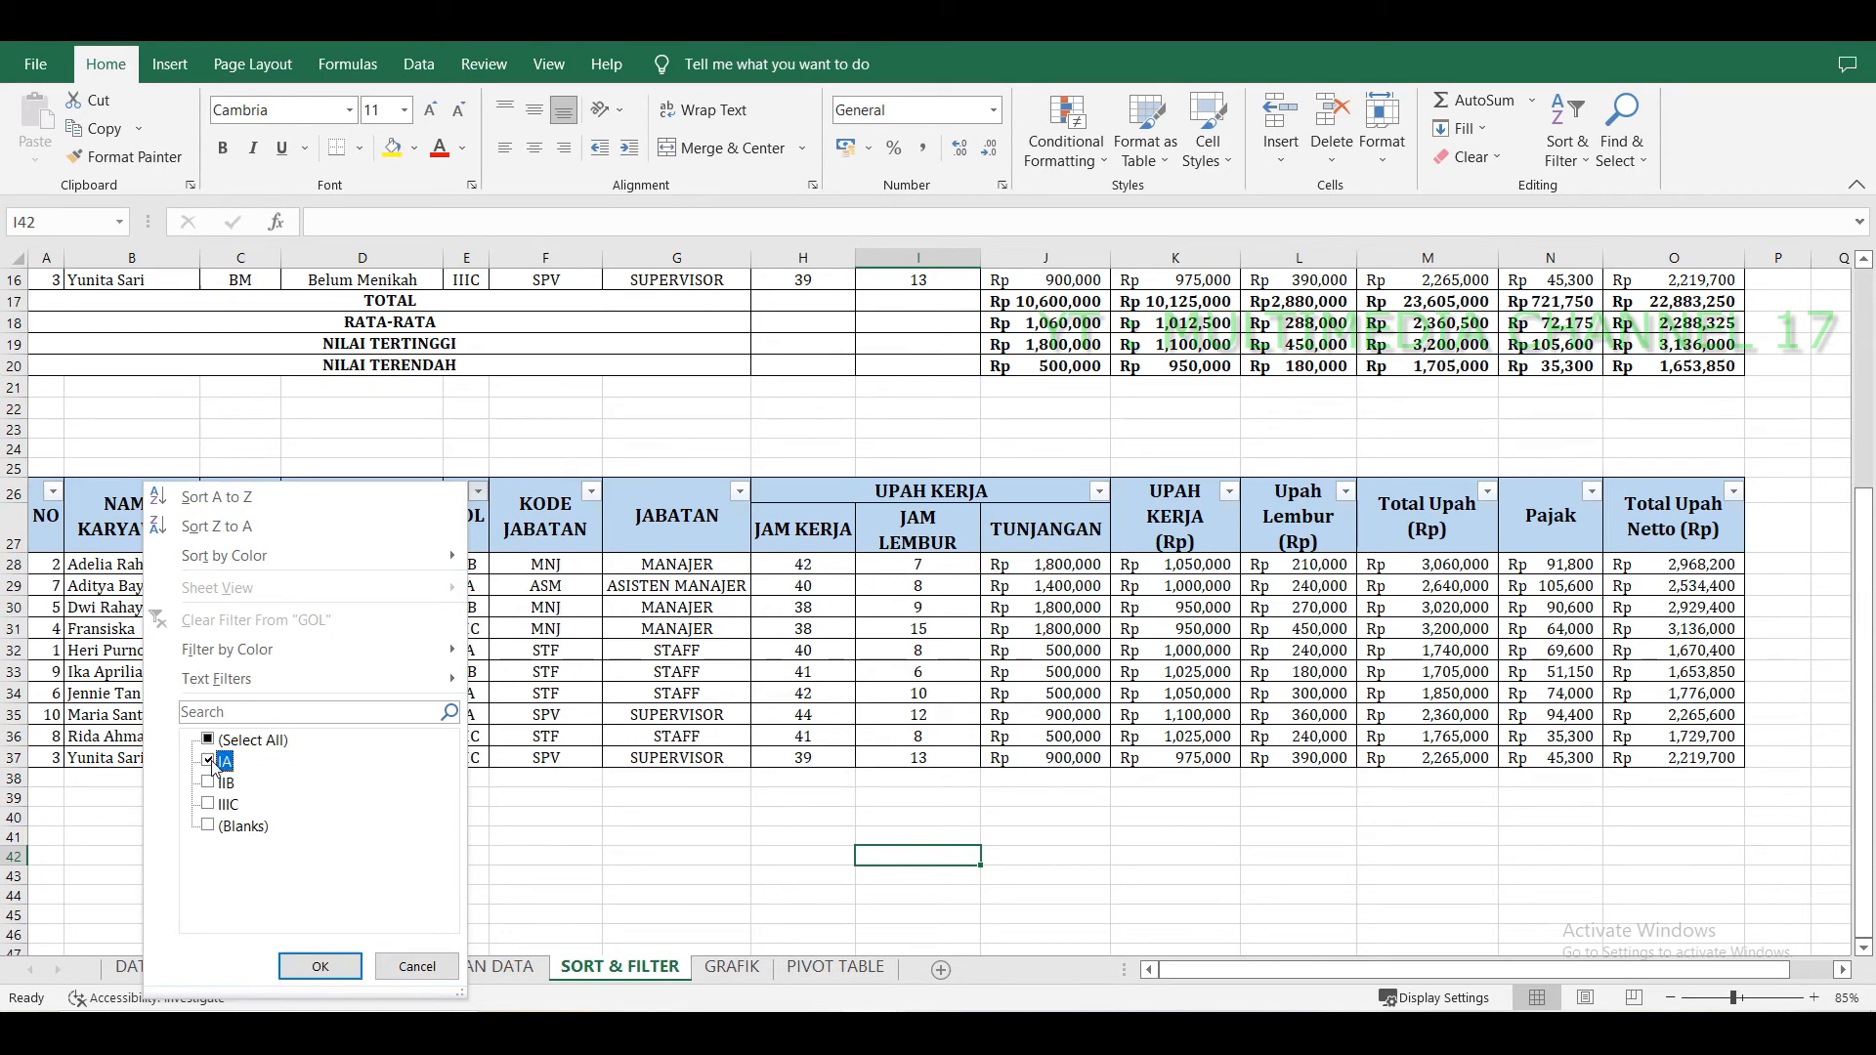
{"action": "left_click", "coordinate": [320, 967]}
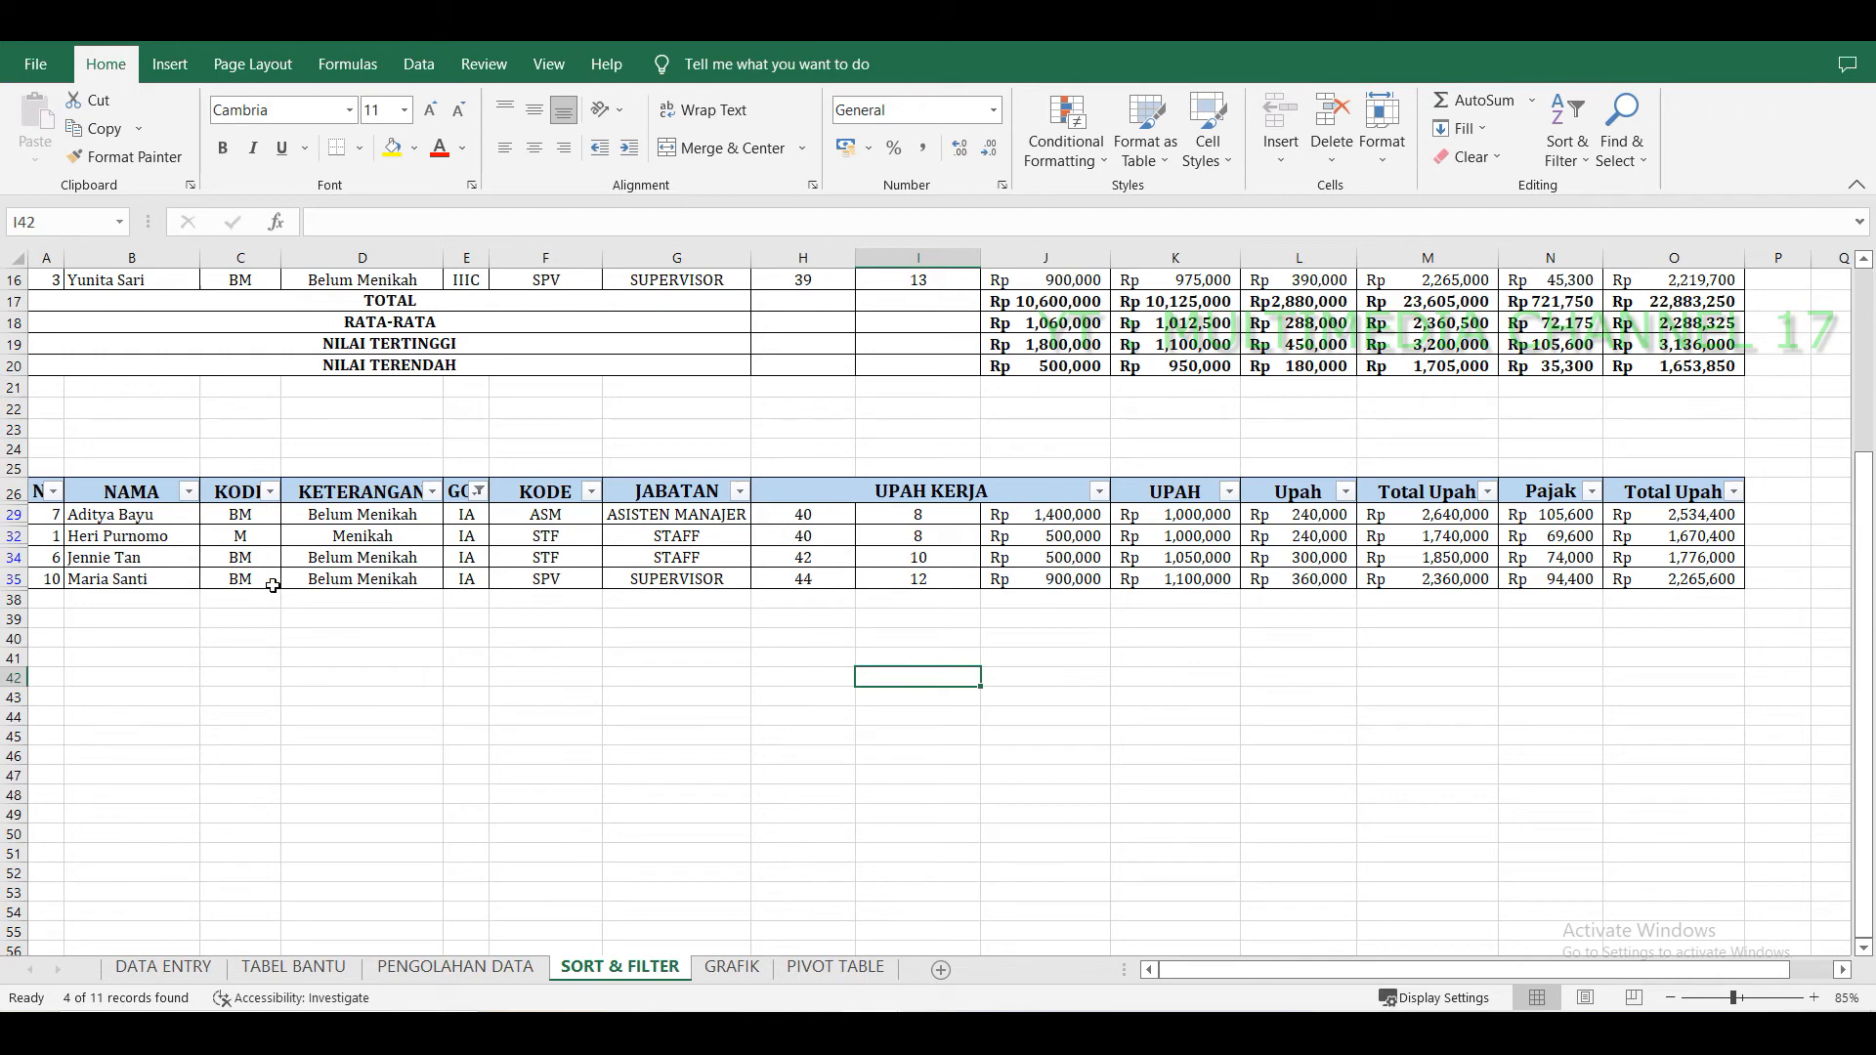
Clear the GOL filter on the pasted table so all employees show again.
{"action": "left_click_drag", "start_coordinate": [102, 518], "coordinate": [1628, 582]}
{"action": "left_click", "coordinate": [584, 695]}
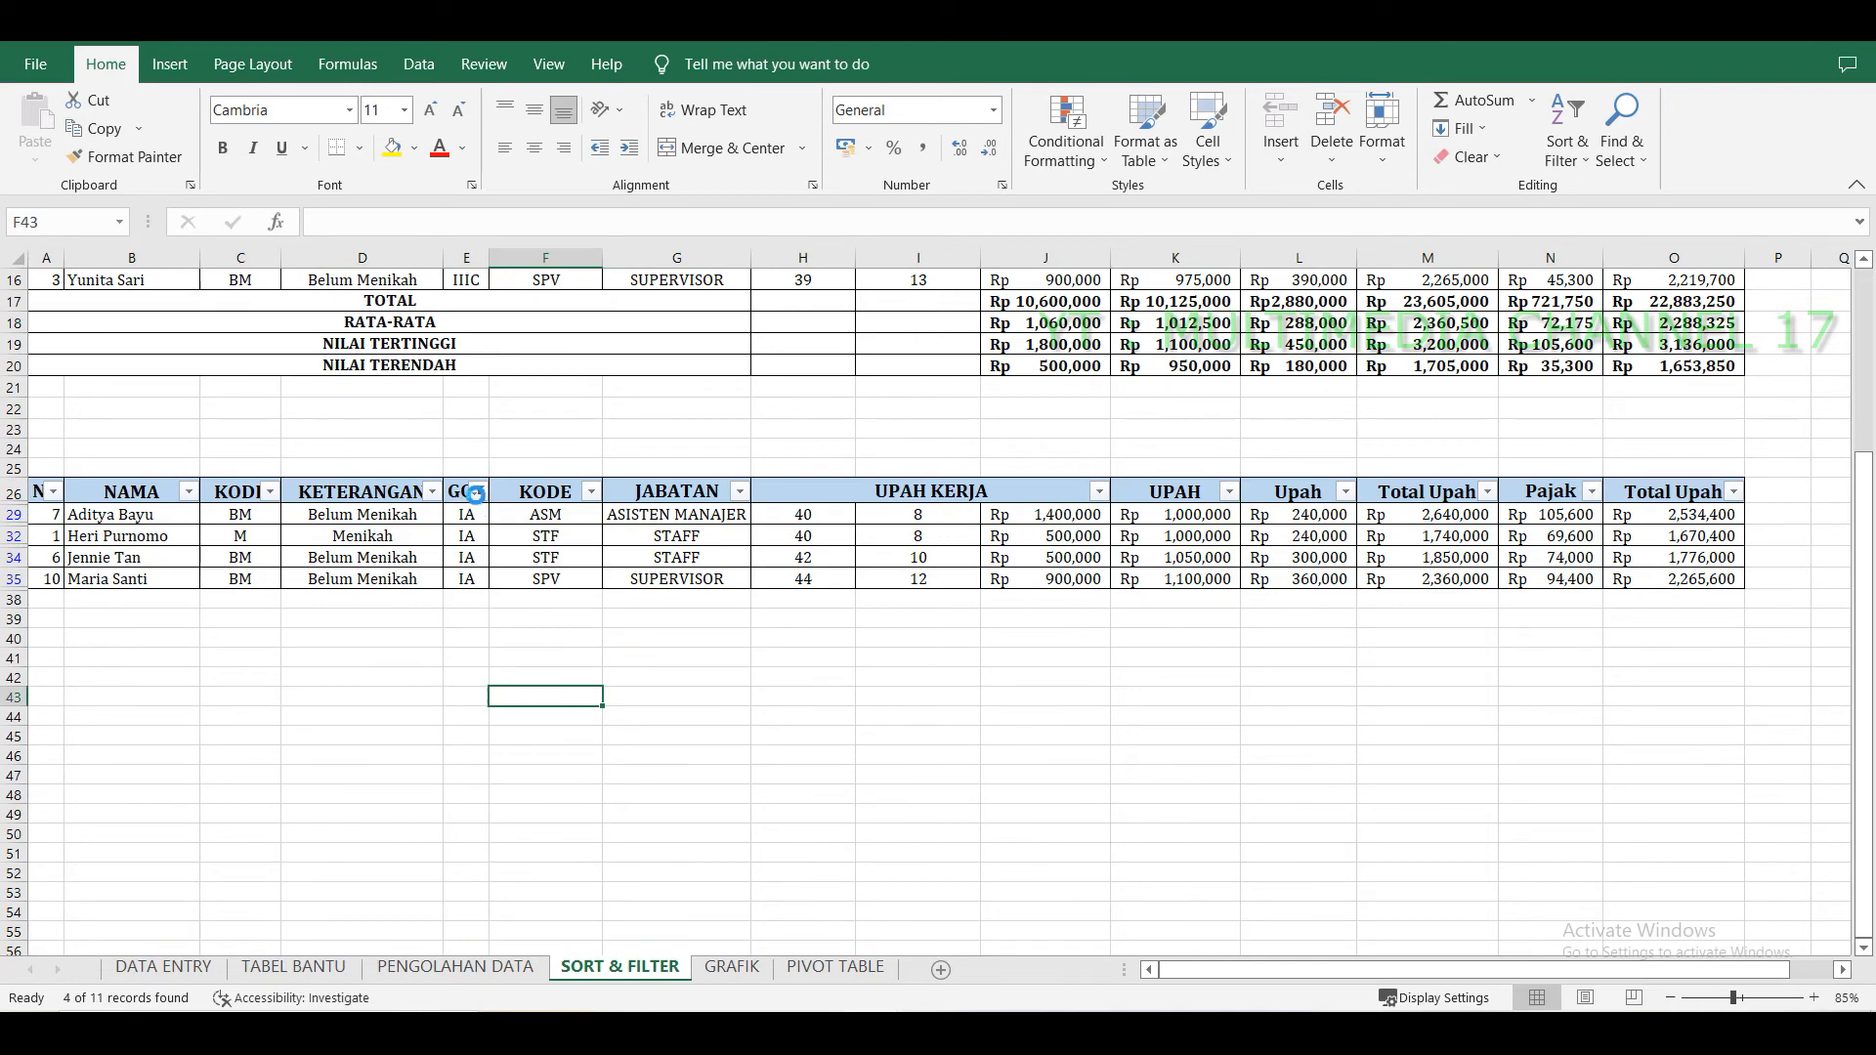
{"action": "left_click", "coordinate": [479, 491]}
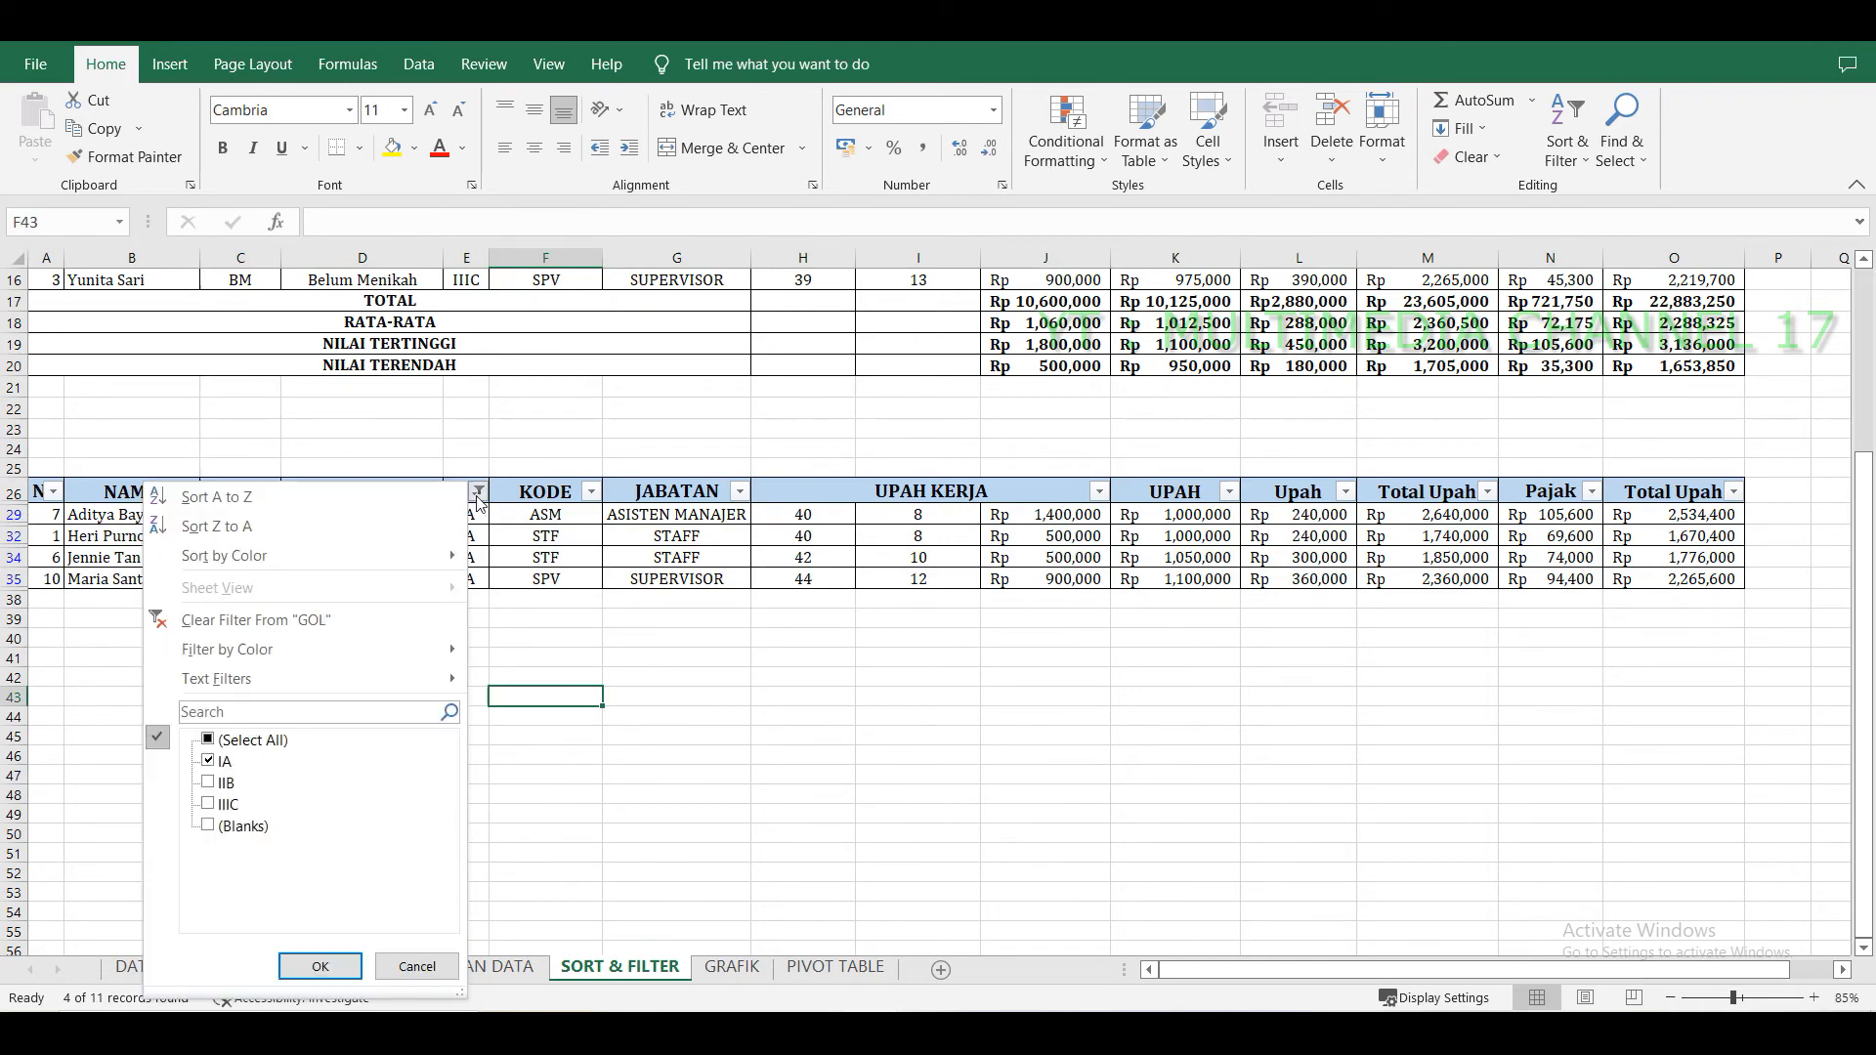
{"action": "left_click", "coordinate": [208, 740]}
{"action": "left_click", "coordinate": [319, 965]}
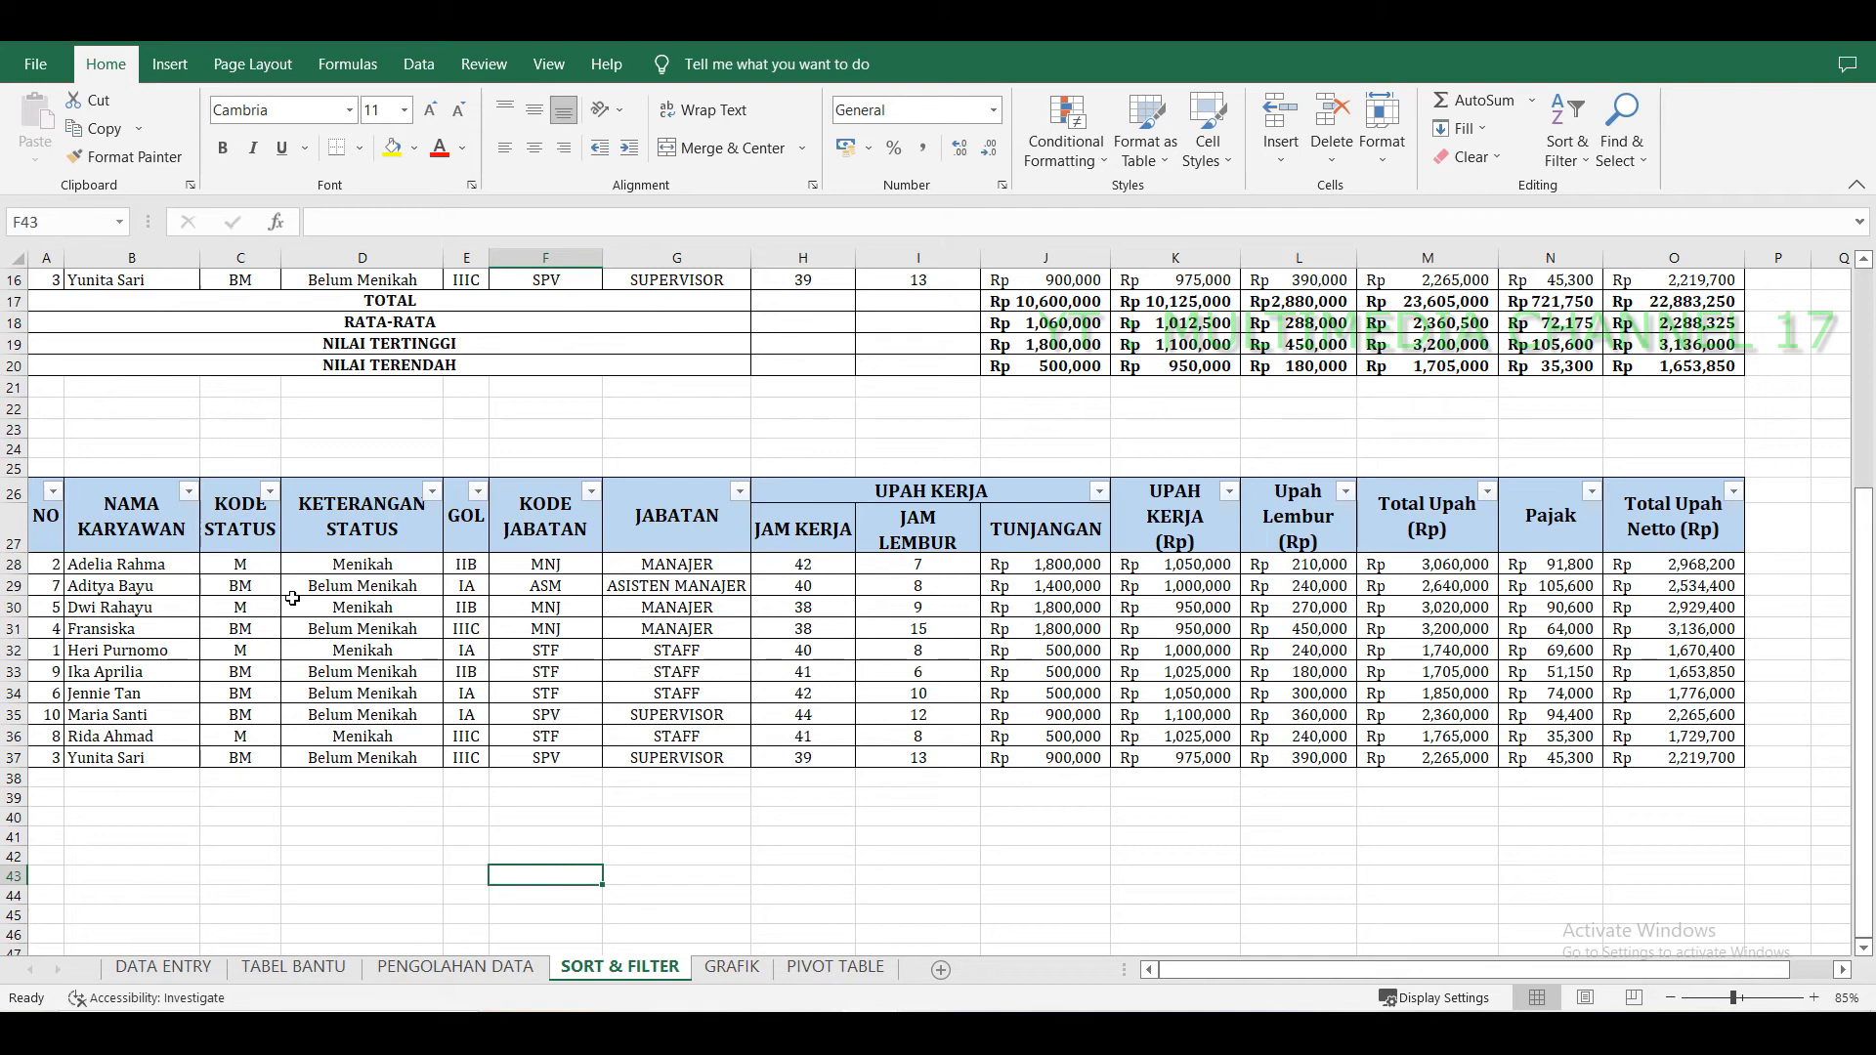
Filter the pasted table's KODE STATUS column to show only M.
{"action": "left_click", "coordinate": [270, 493]}
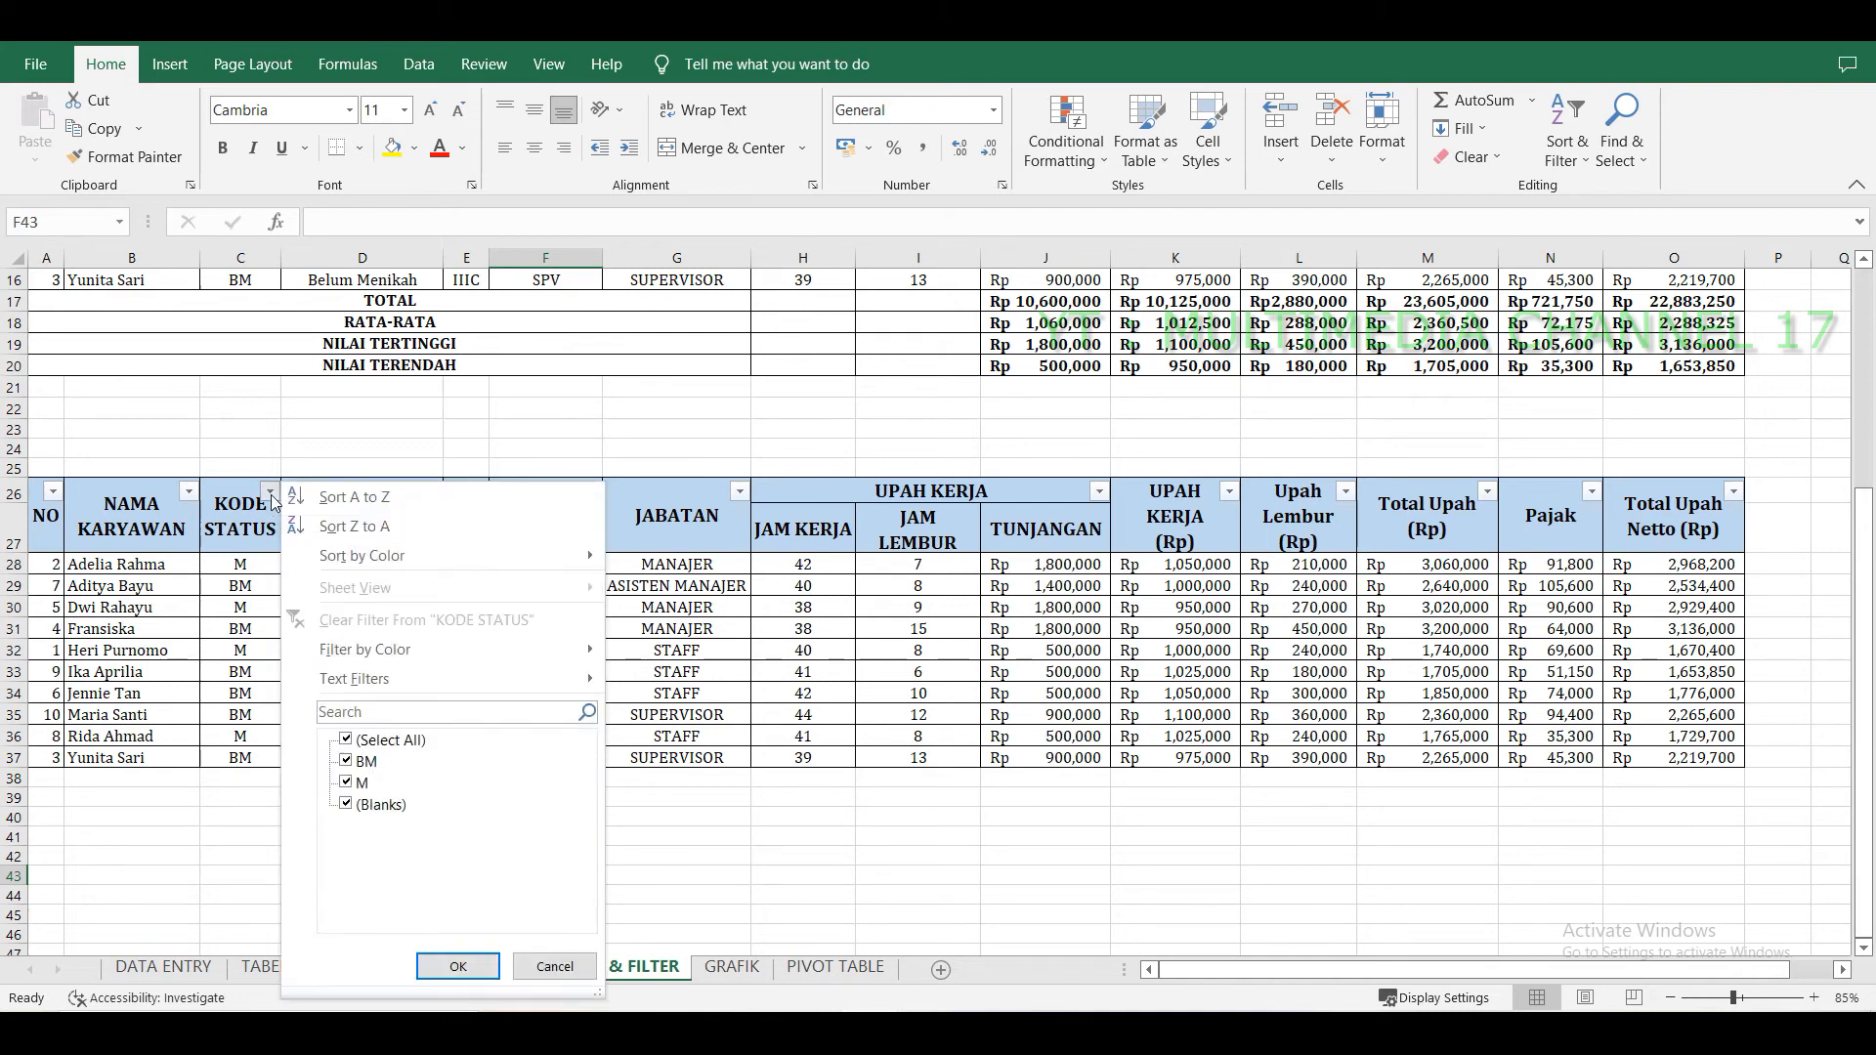
{"action": "left_click", "coordinate": [347, 743]}
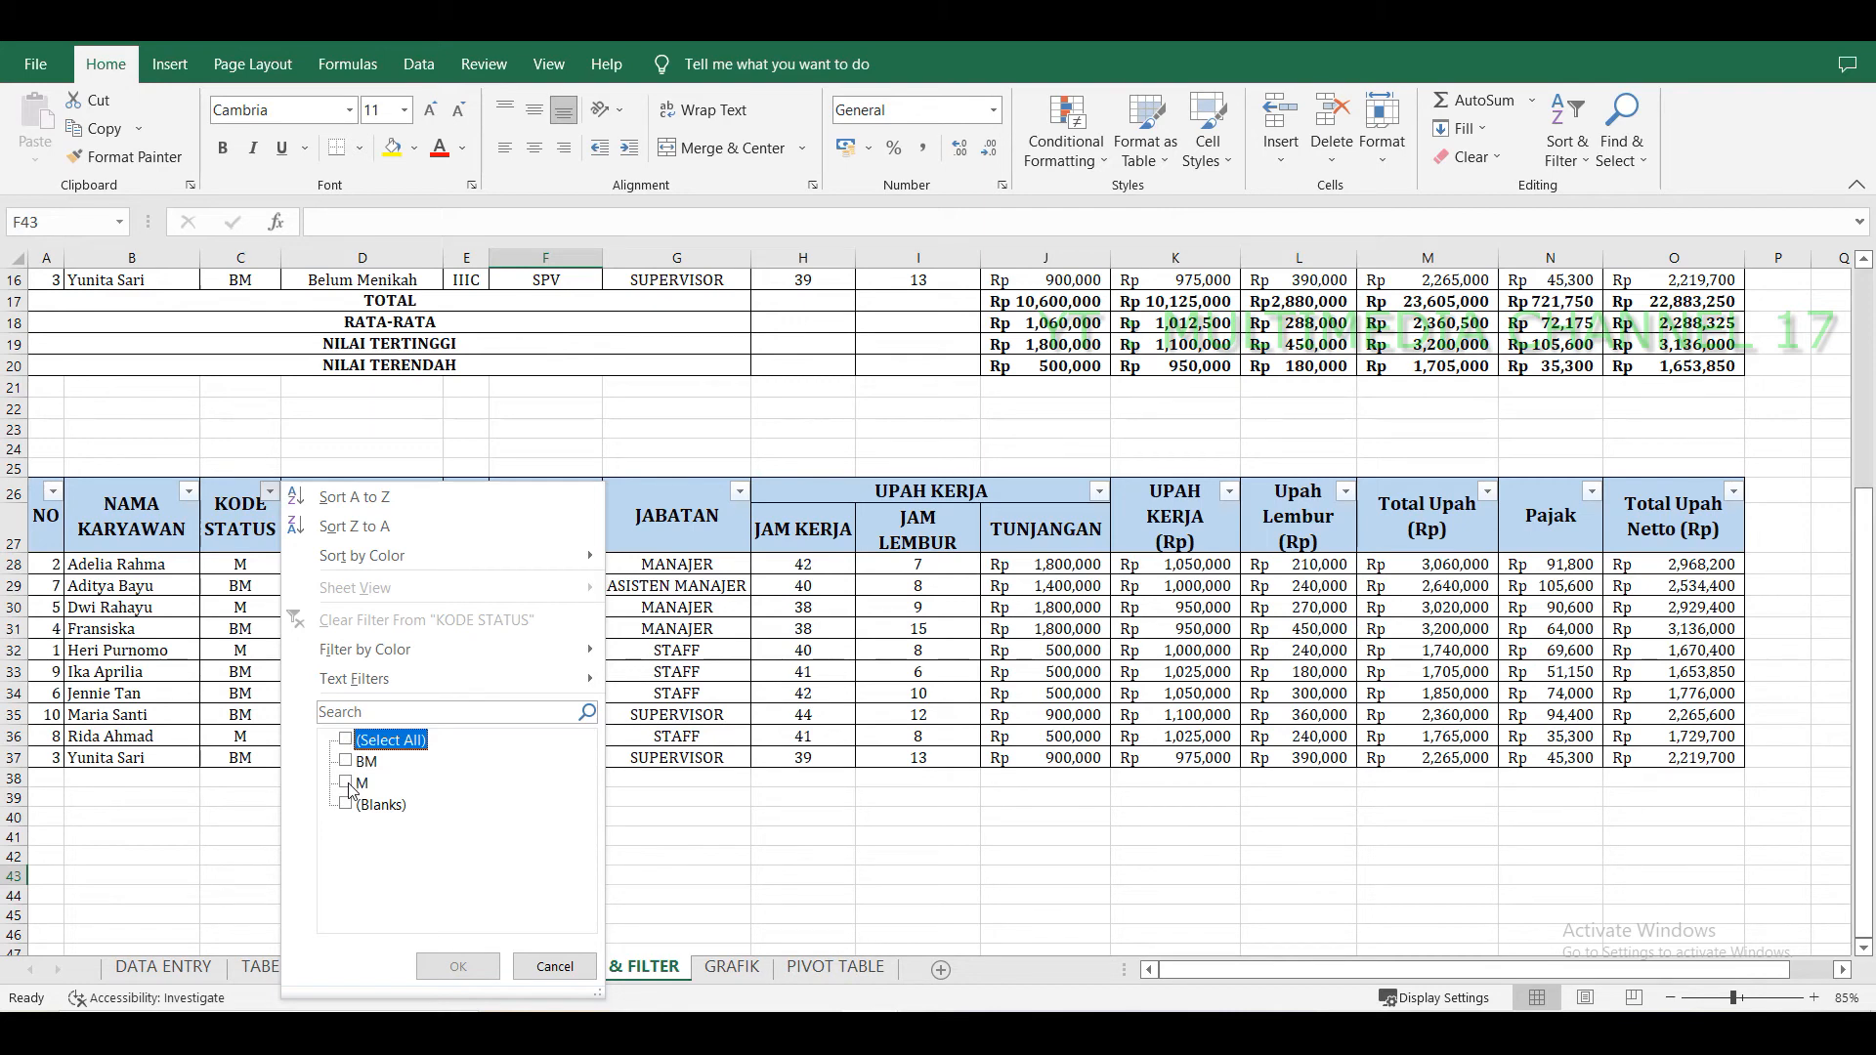
{"action": "left_click", "coordinate": [347, 784]}
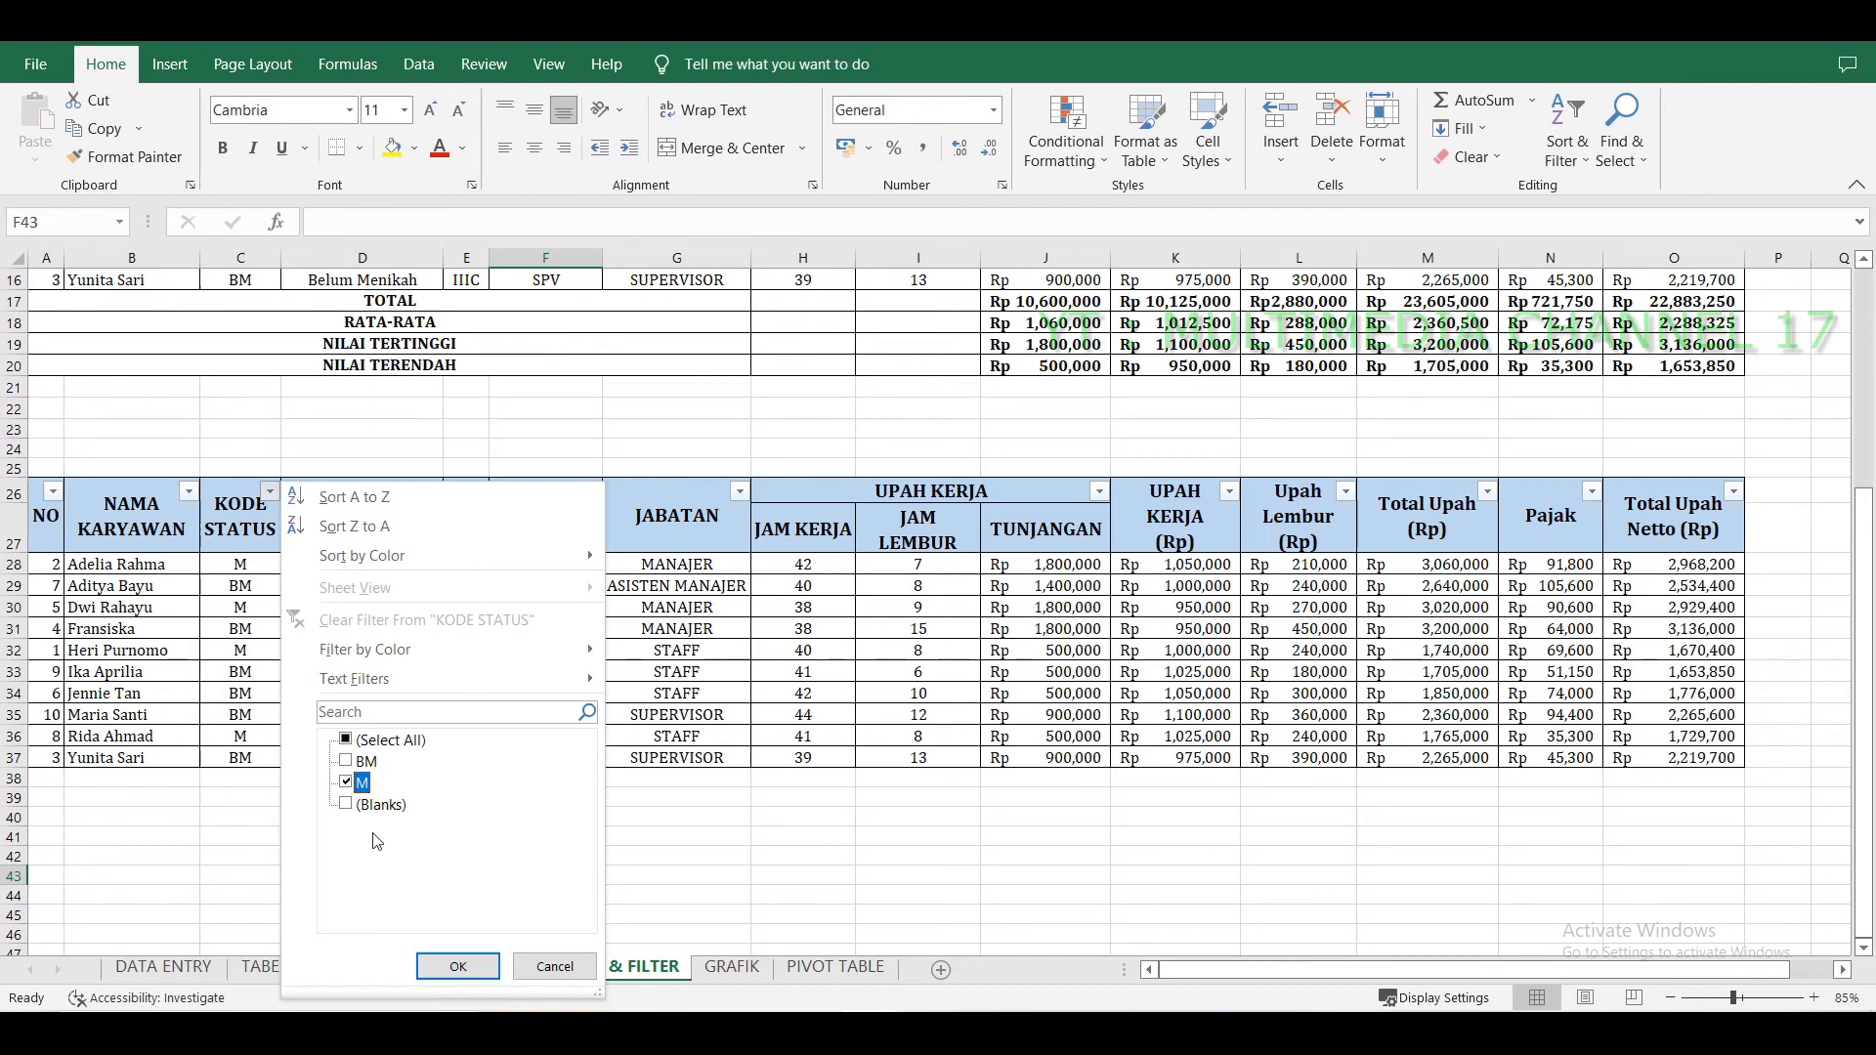
{"action": "left_click", "coordinate": [453, 967]}
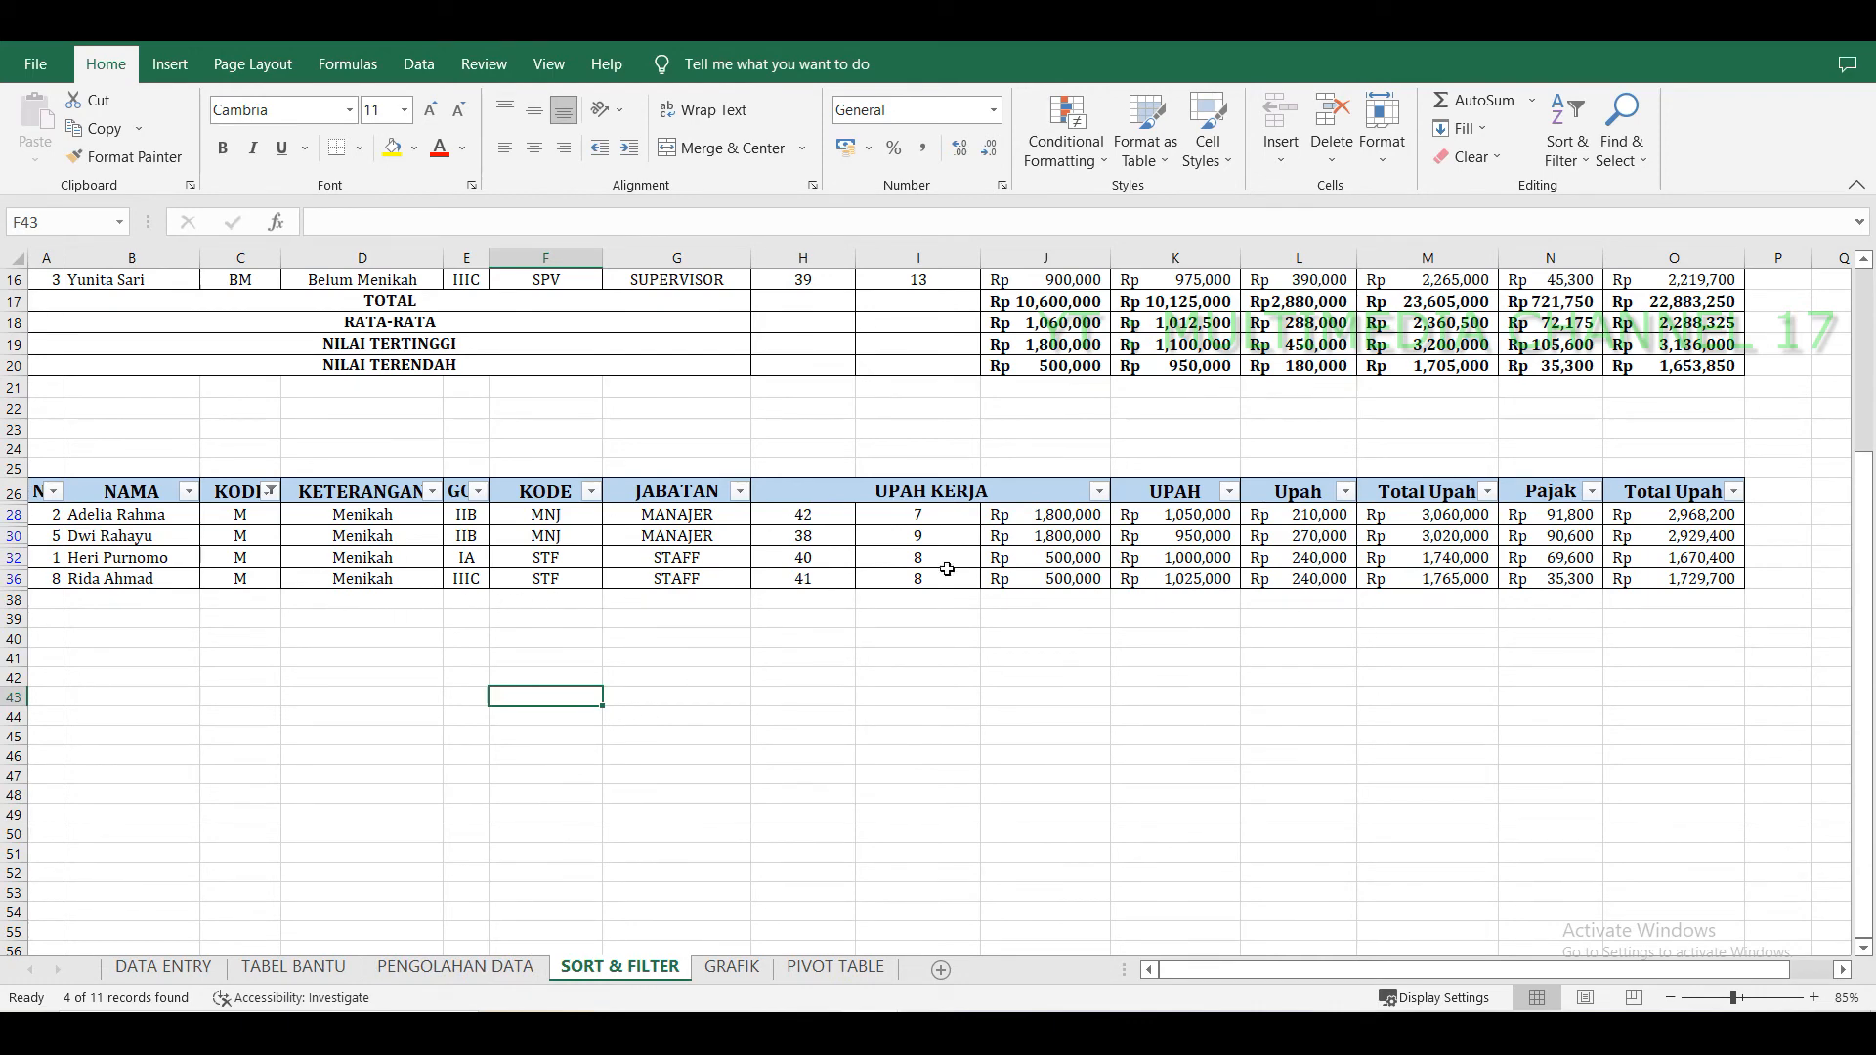
Clear the KODE STATUS filter by selecting all values again.
{"action": "left_click", "coordinate": [270, 492]}
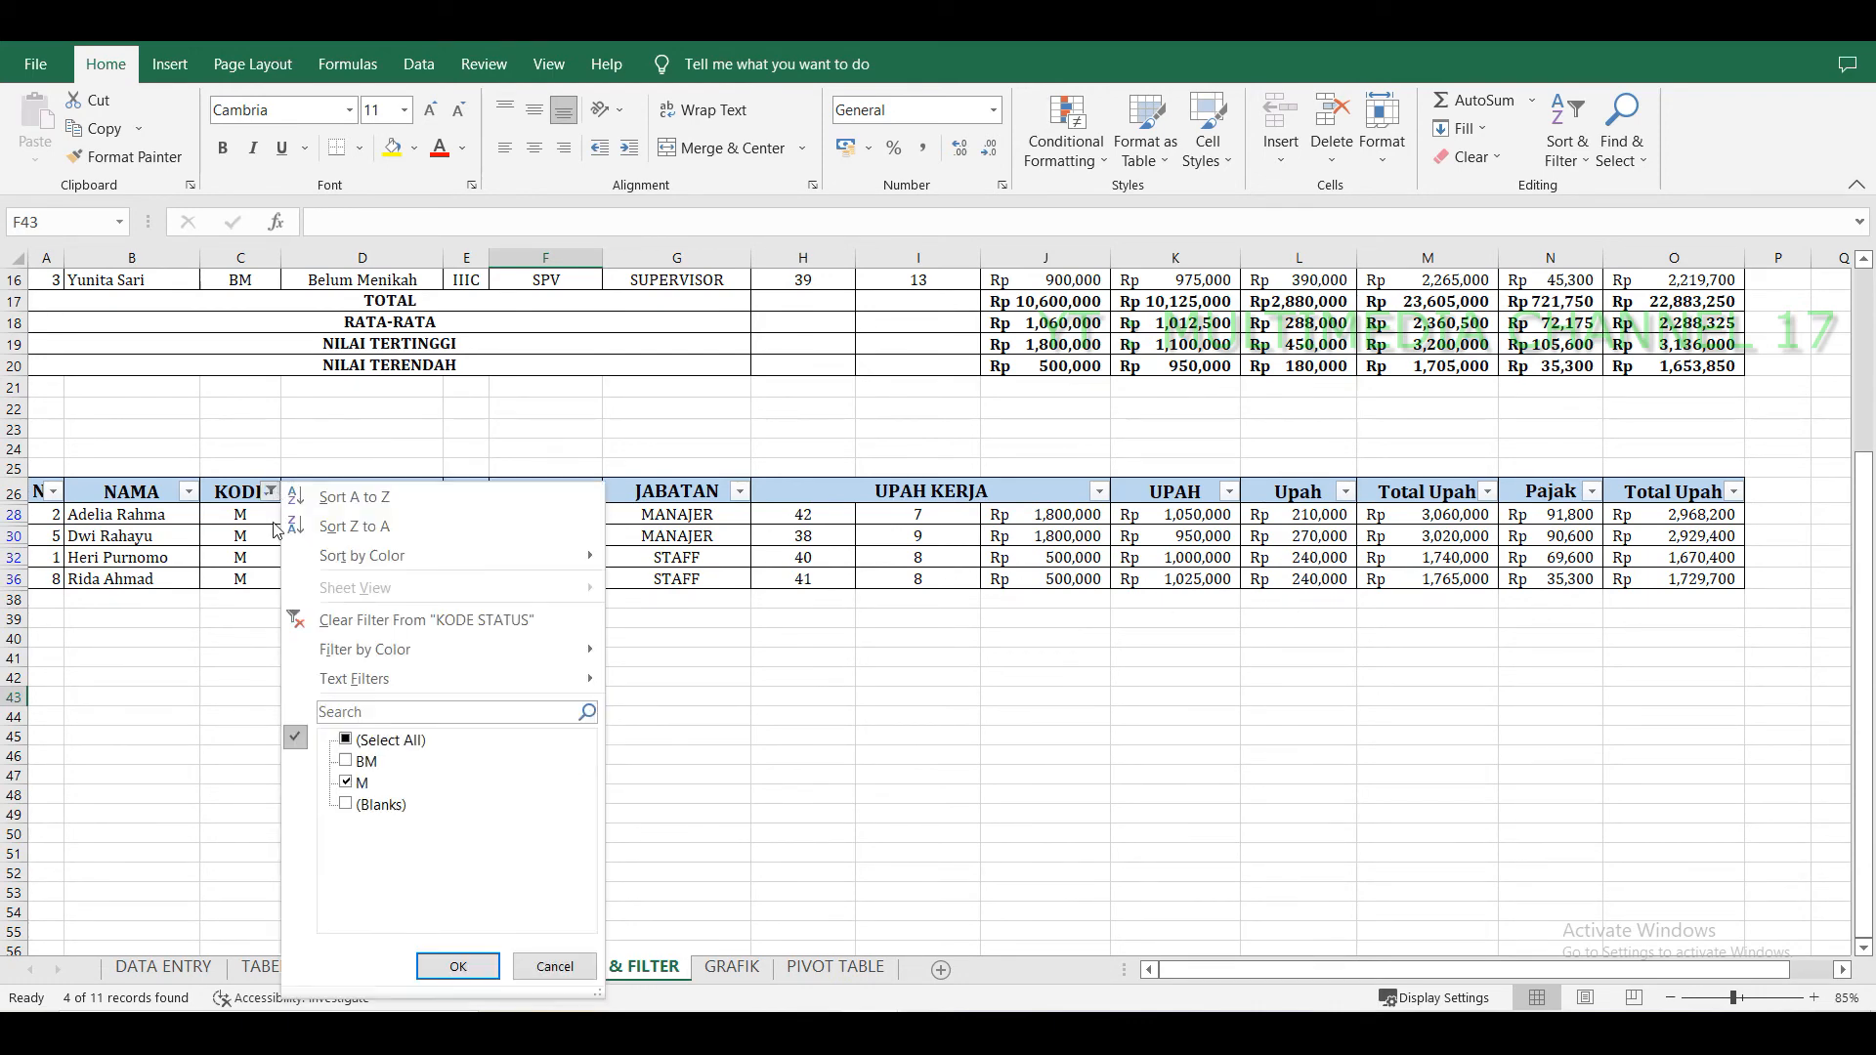
{"action": "left_click", "coordinate": [348, 745]}
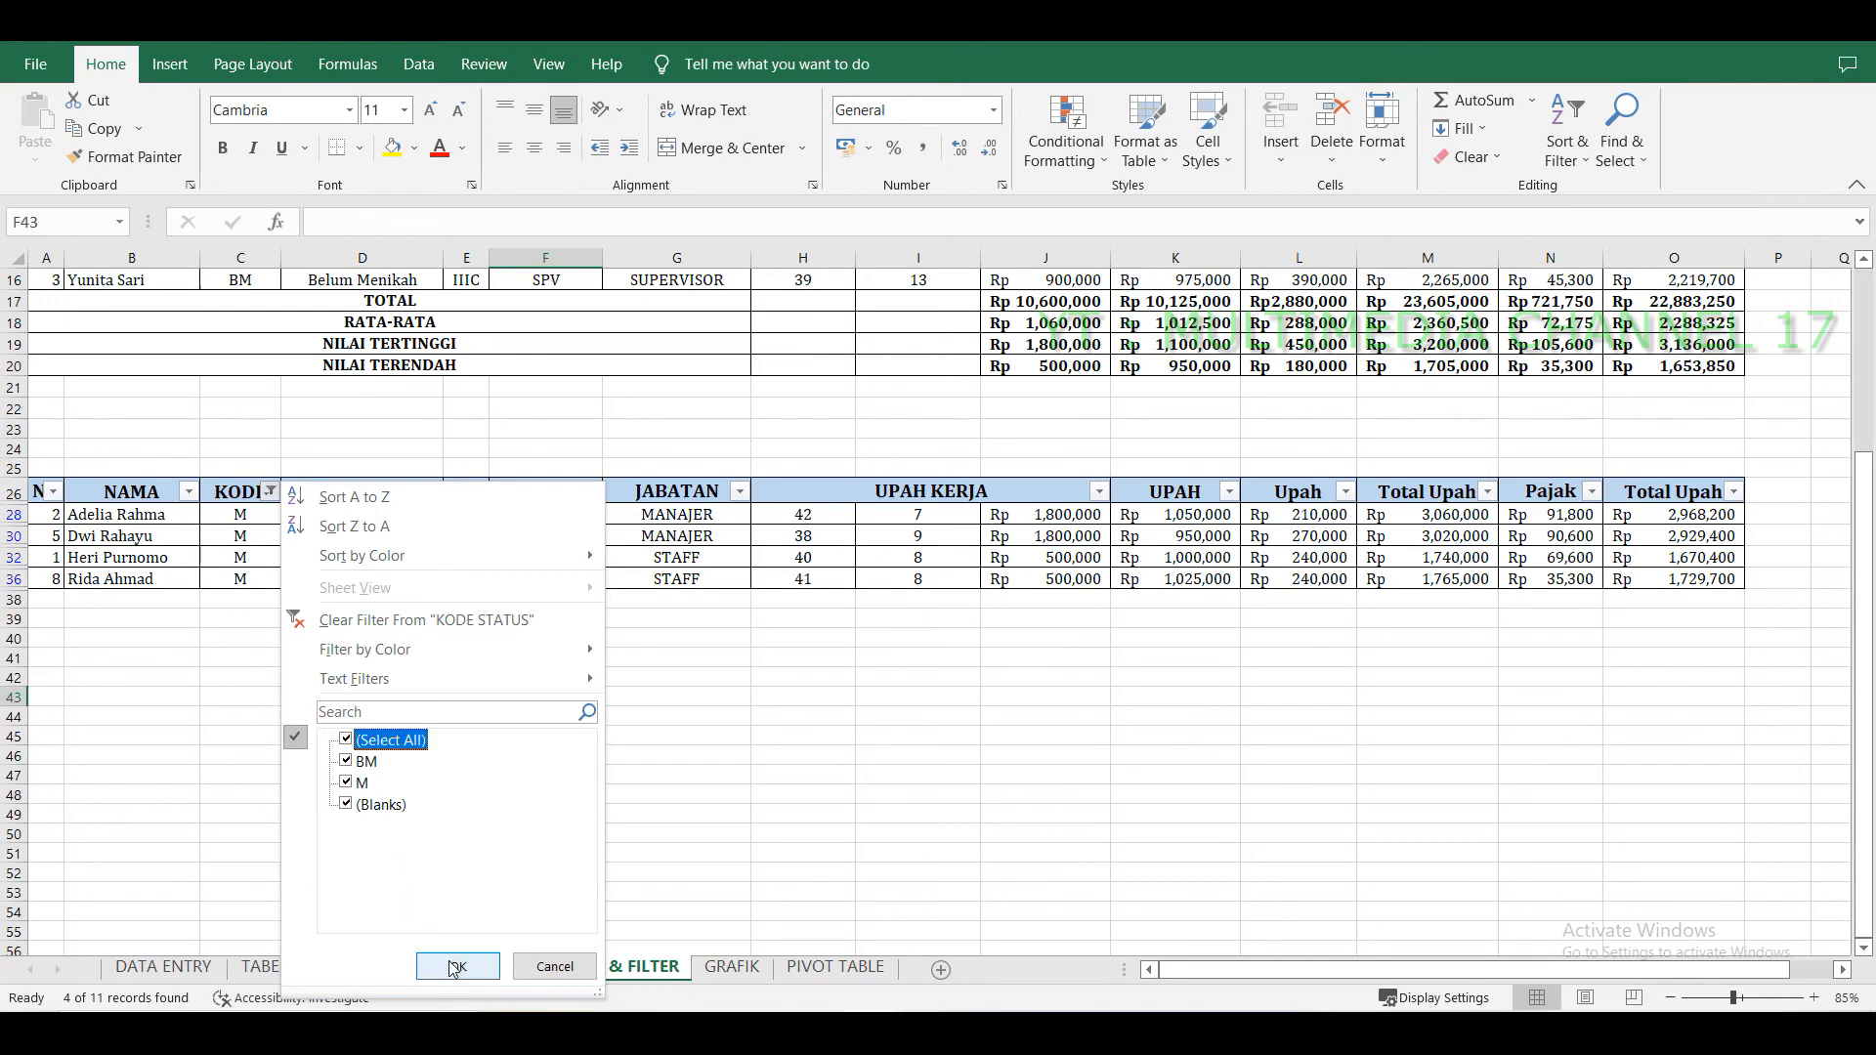
{"action": "left_click", "coordinate": [453, 965]}
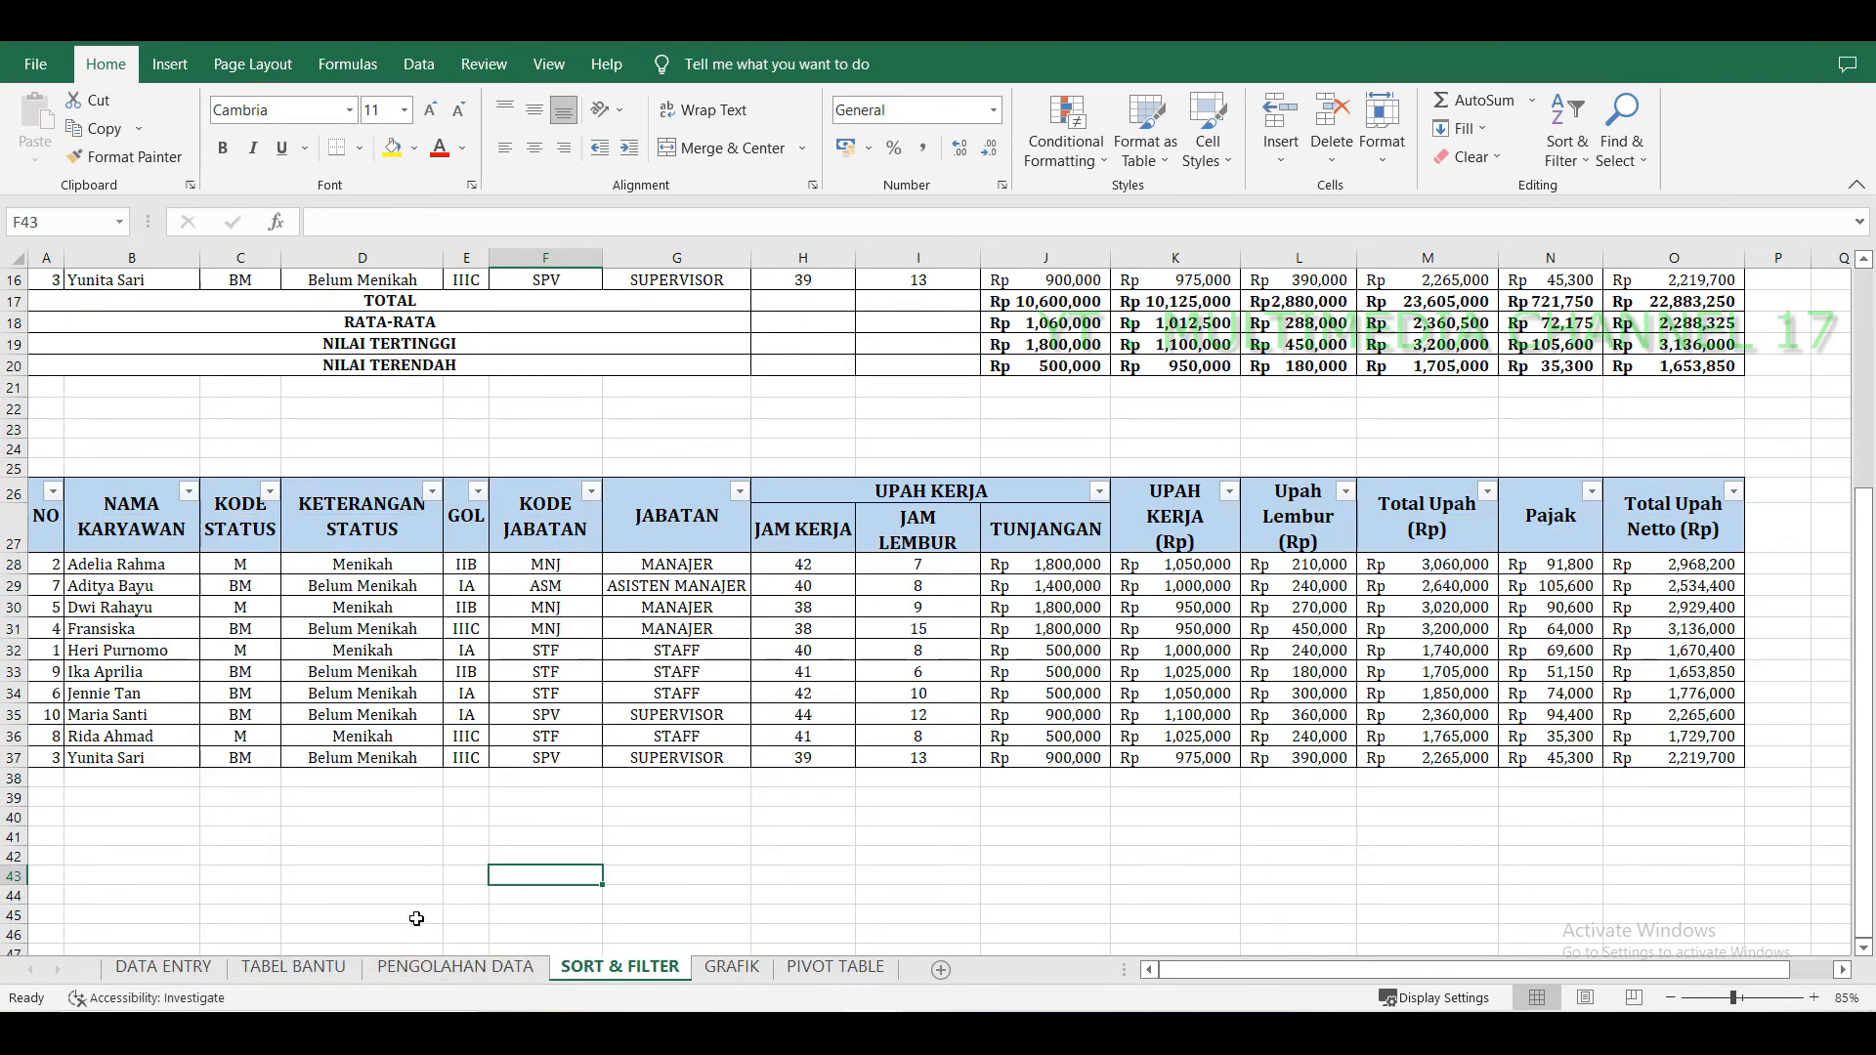
Filter the pasted table's JABATAN column to show only SUPERVISOR.
{"action": "left_click", "coordinate": [740, 495]}
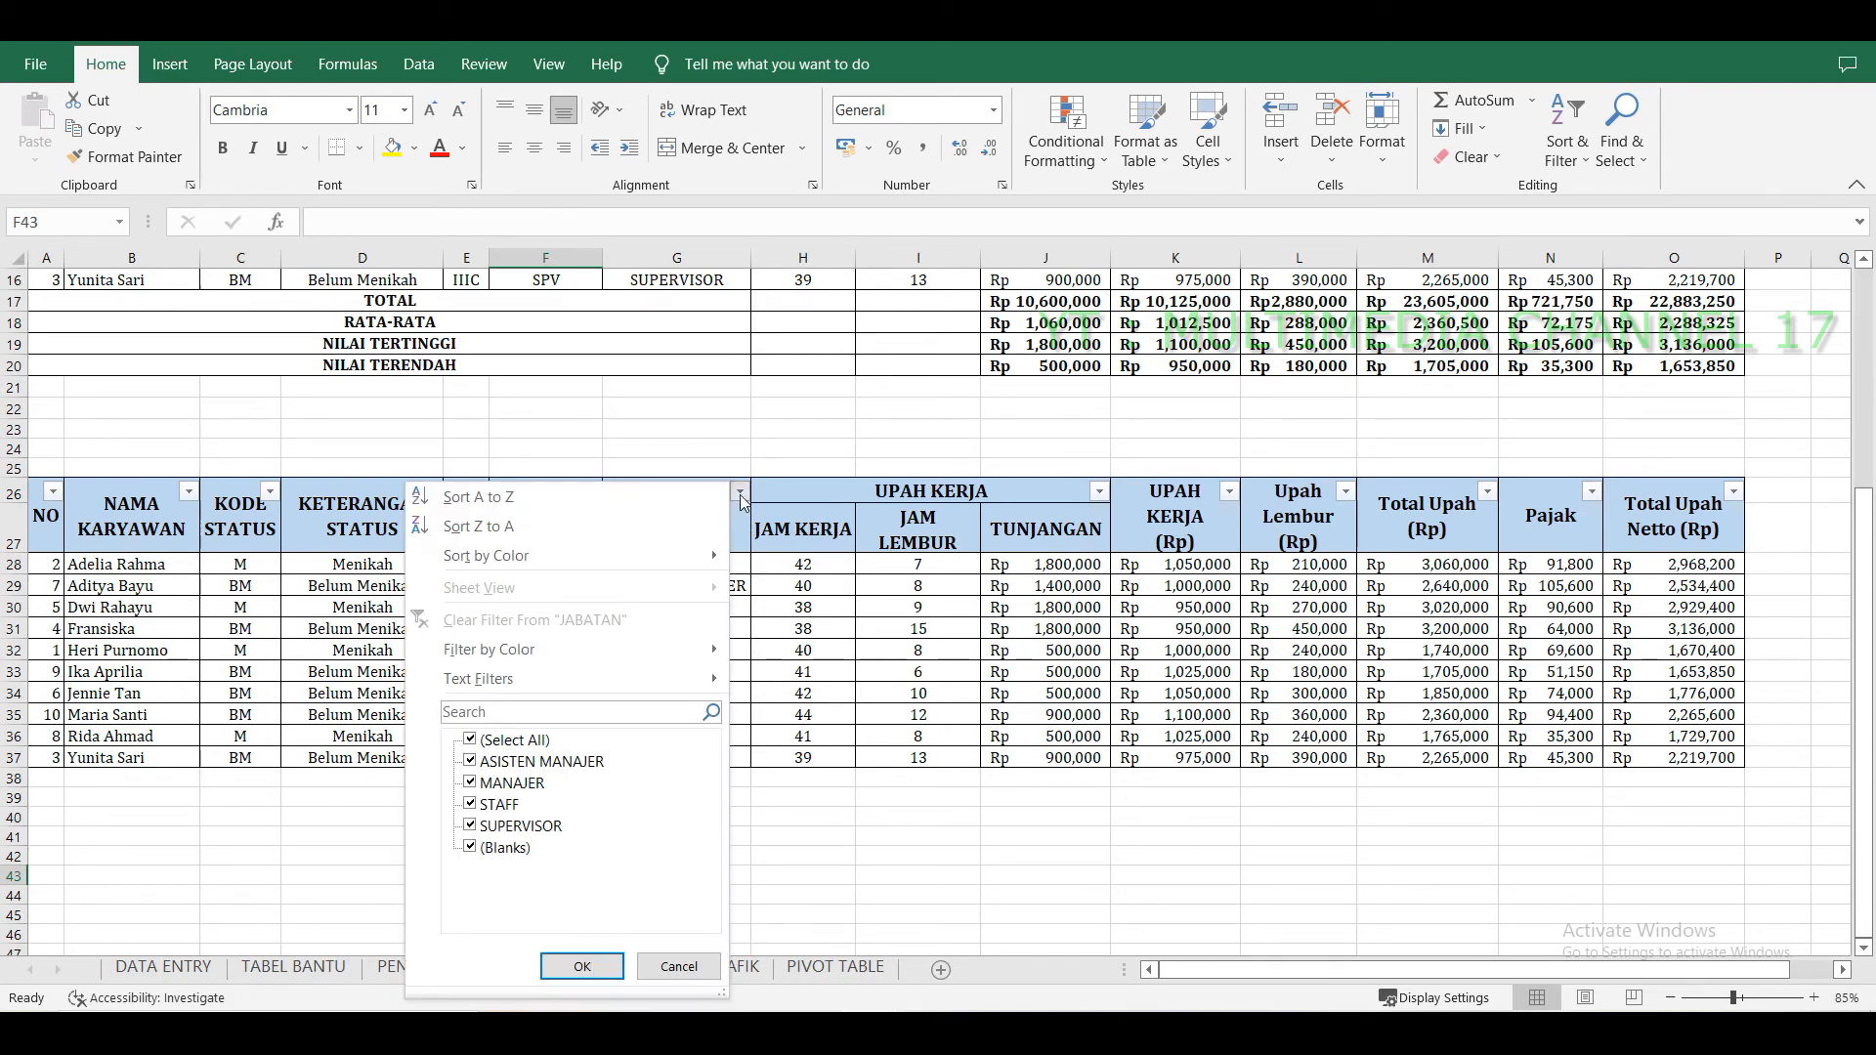
{"action": "left_click", "coordinate": [470, 740]}
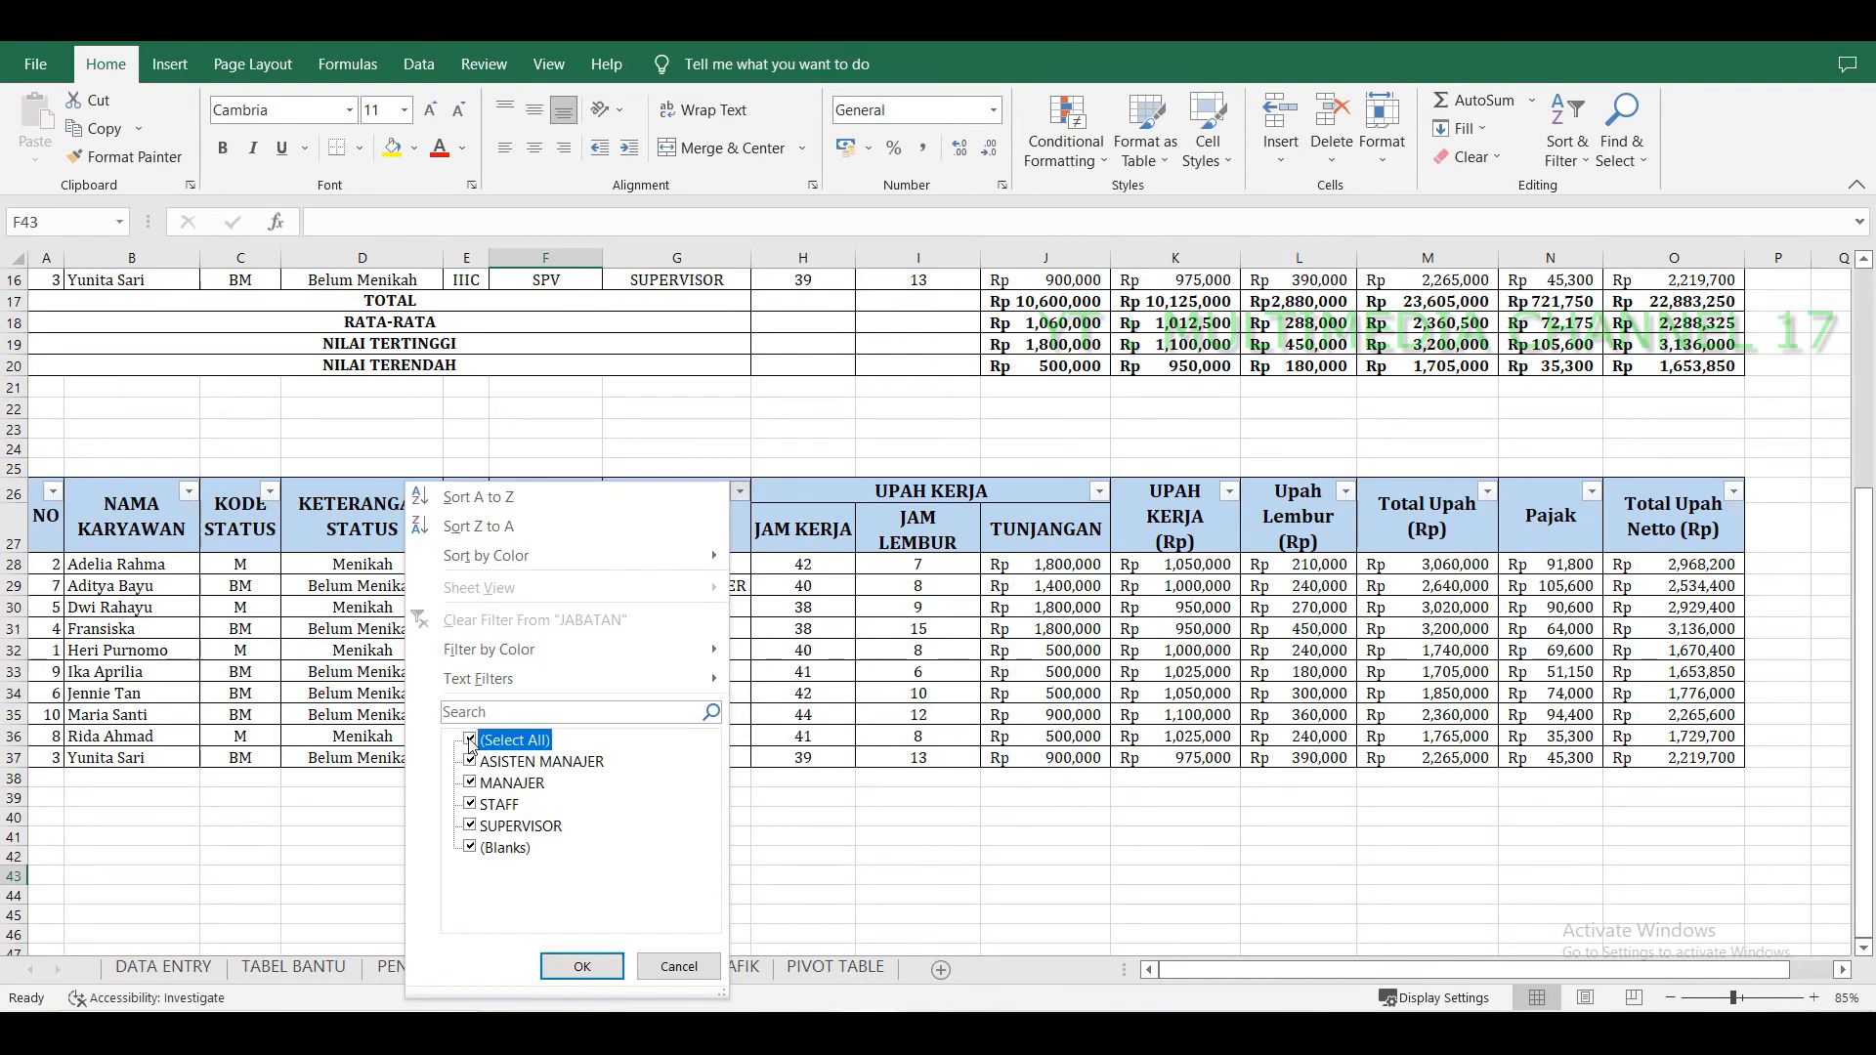
{"action": "left_click", "coordinate": [471, 826]}
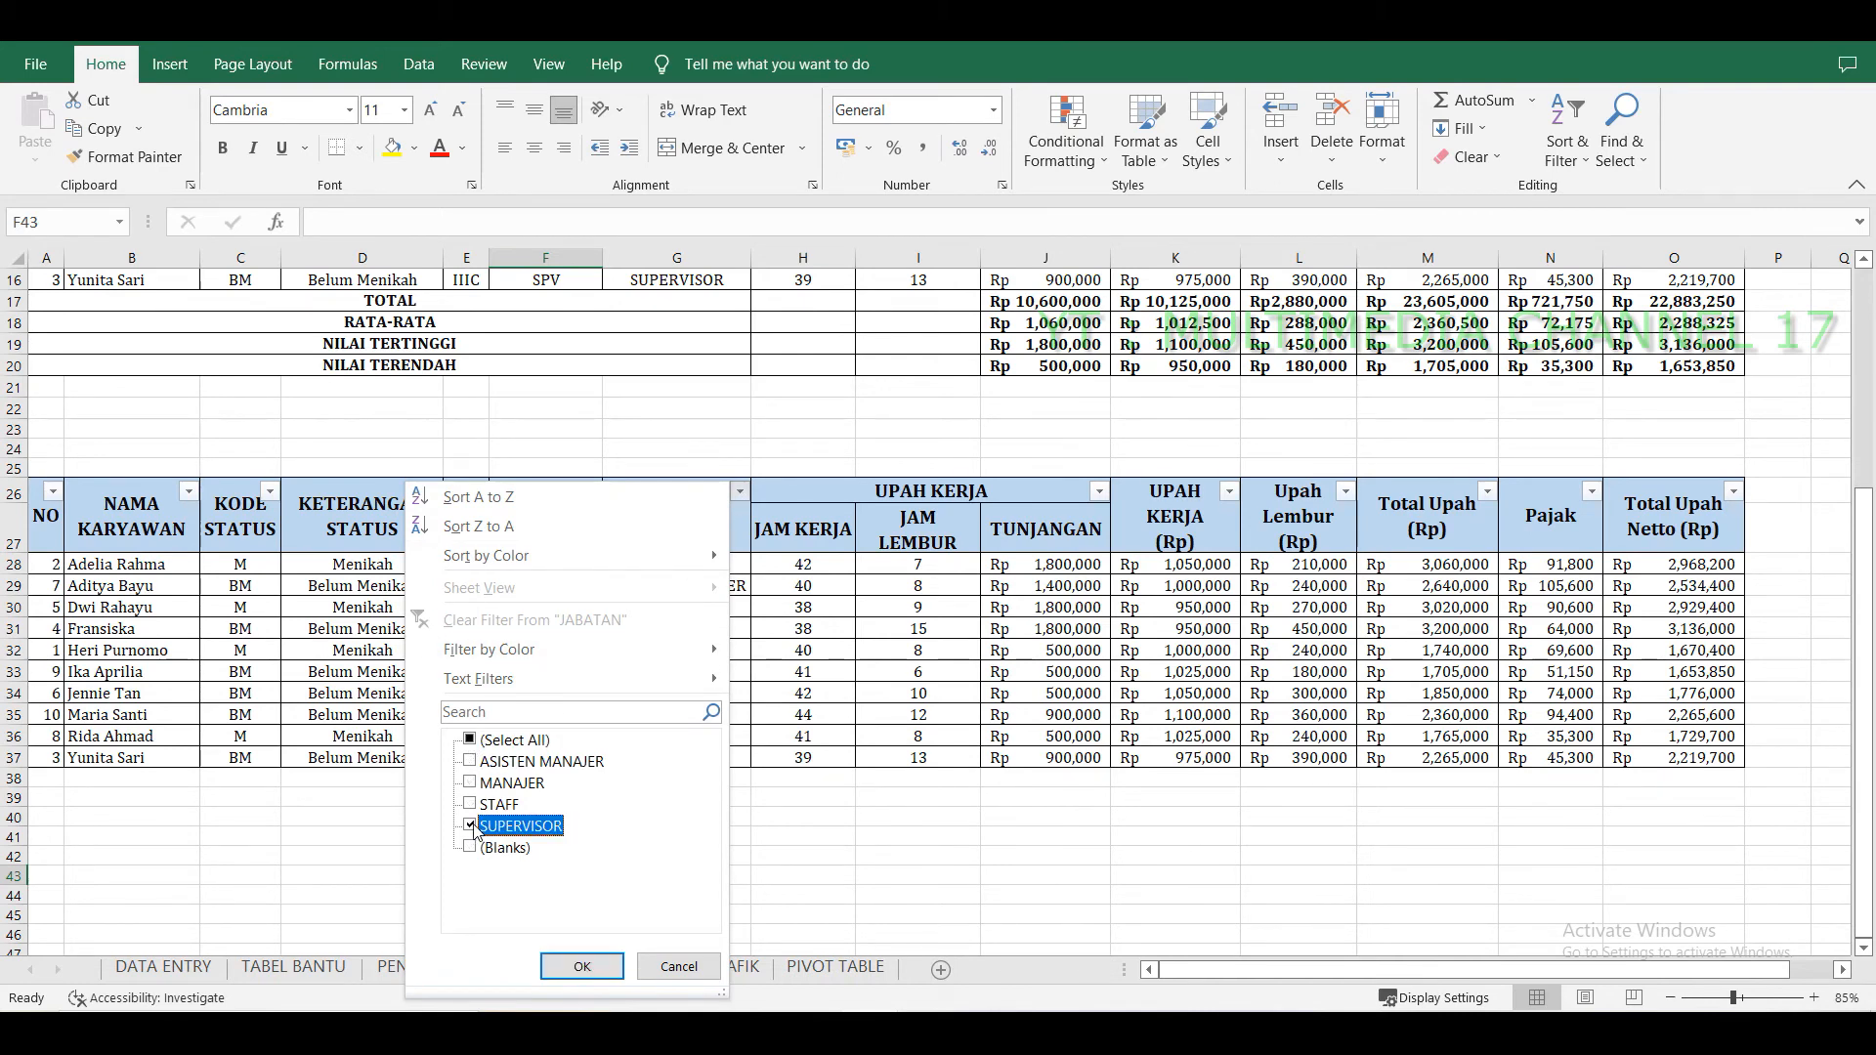
{"action": "left_click", "coordinate": [583, 967]}
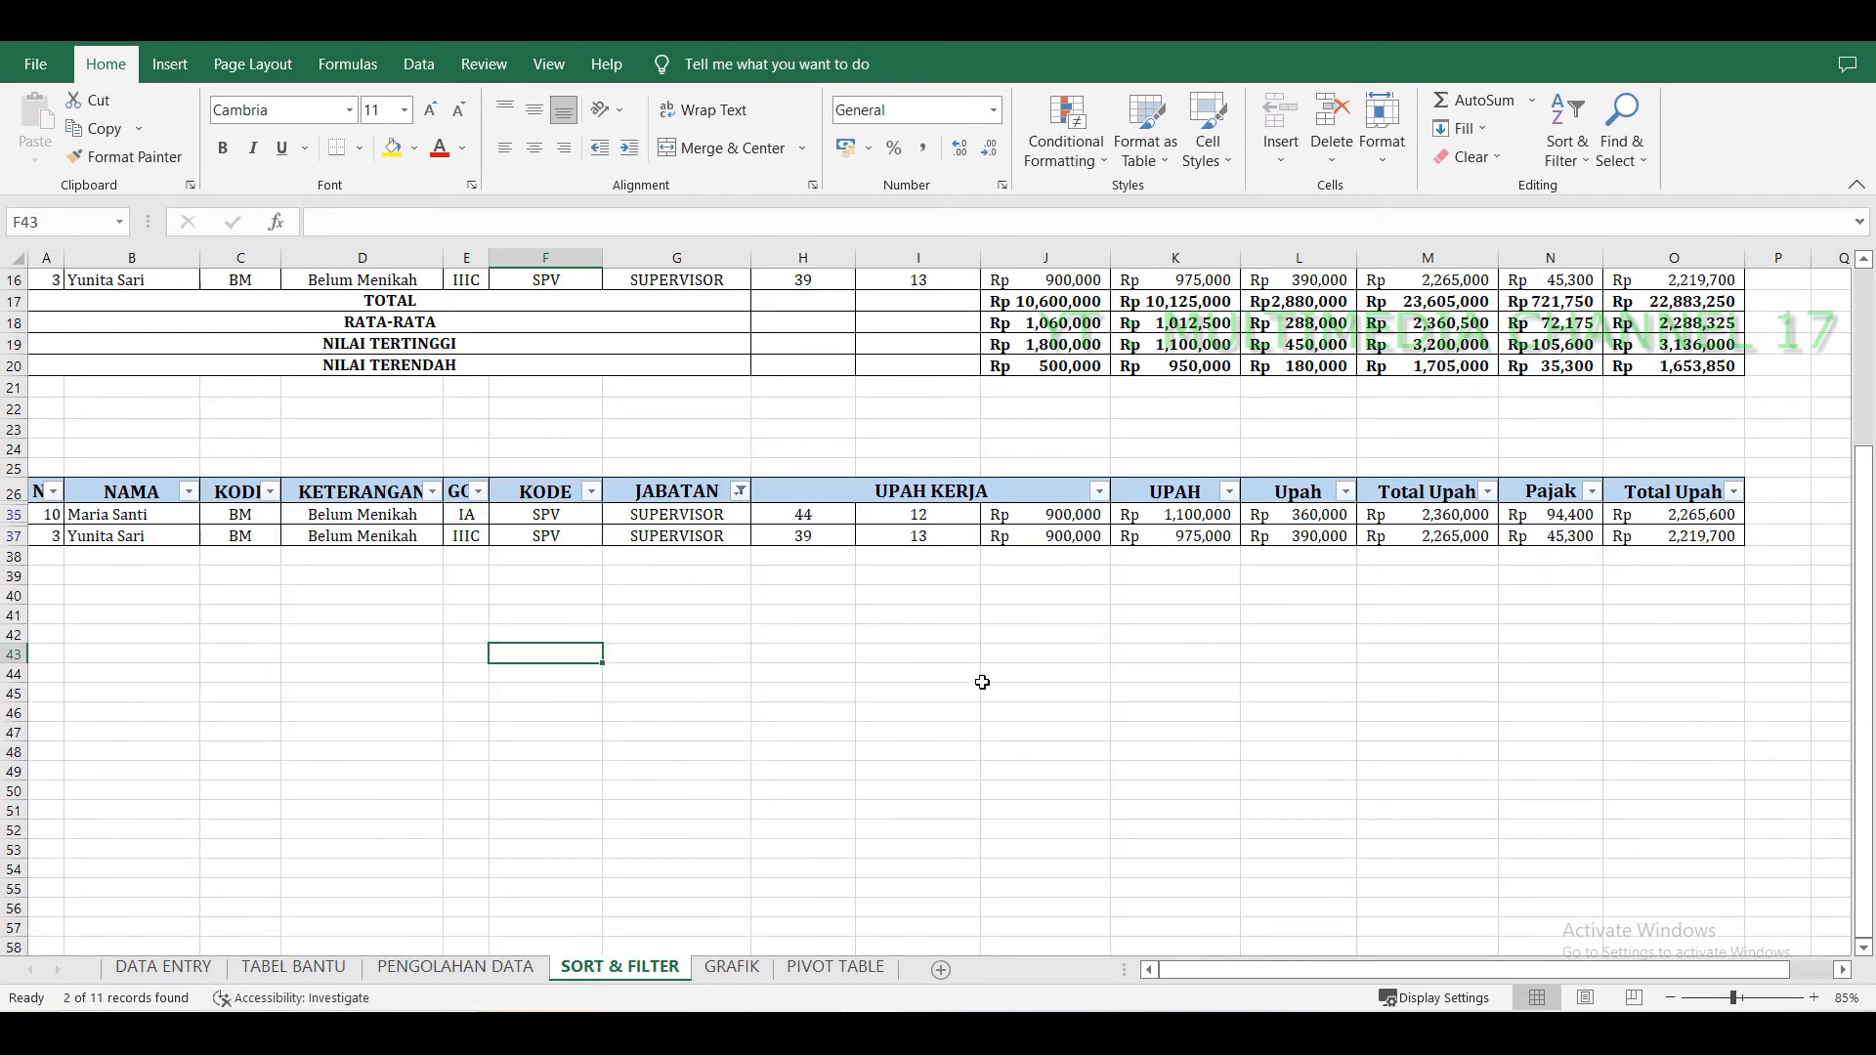
Switch to the GRAFIK sheet.
{"action": "left_click", "coordinate": [1297, 692]}
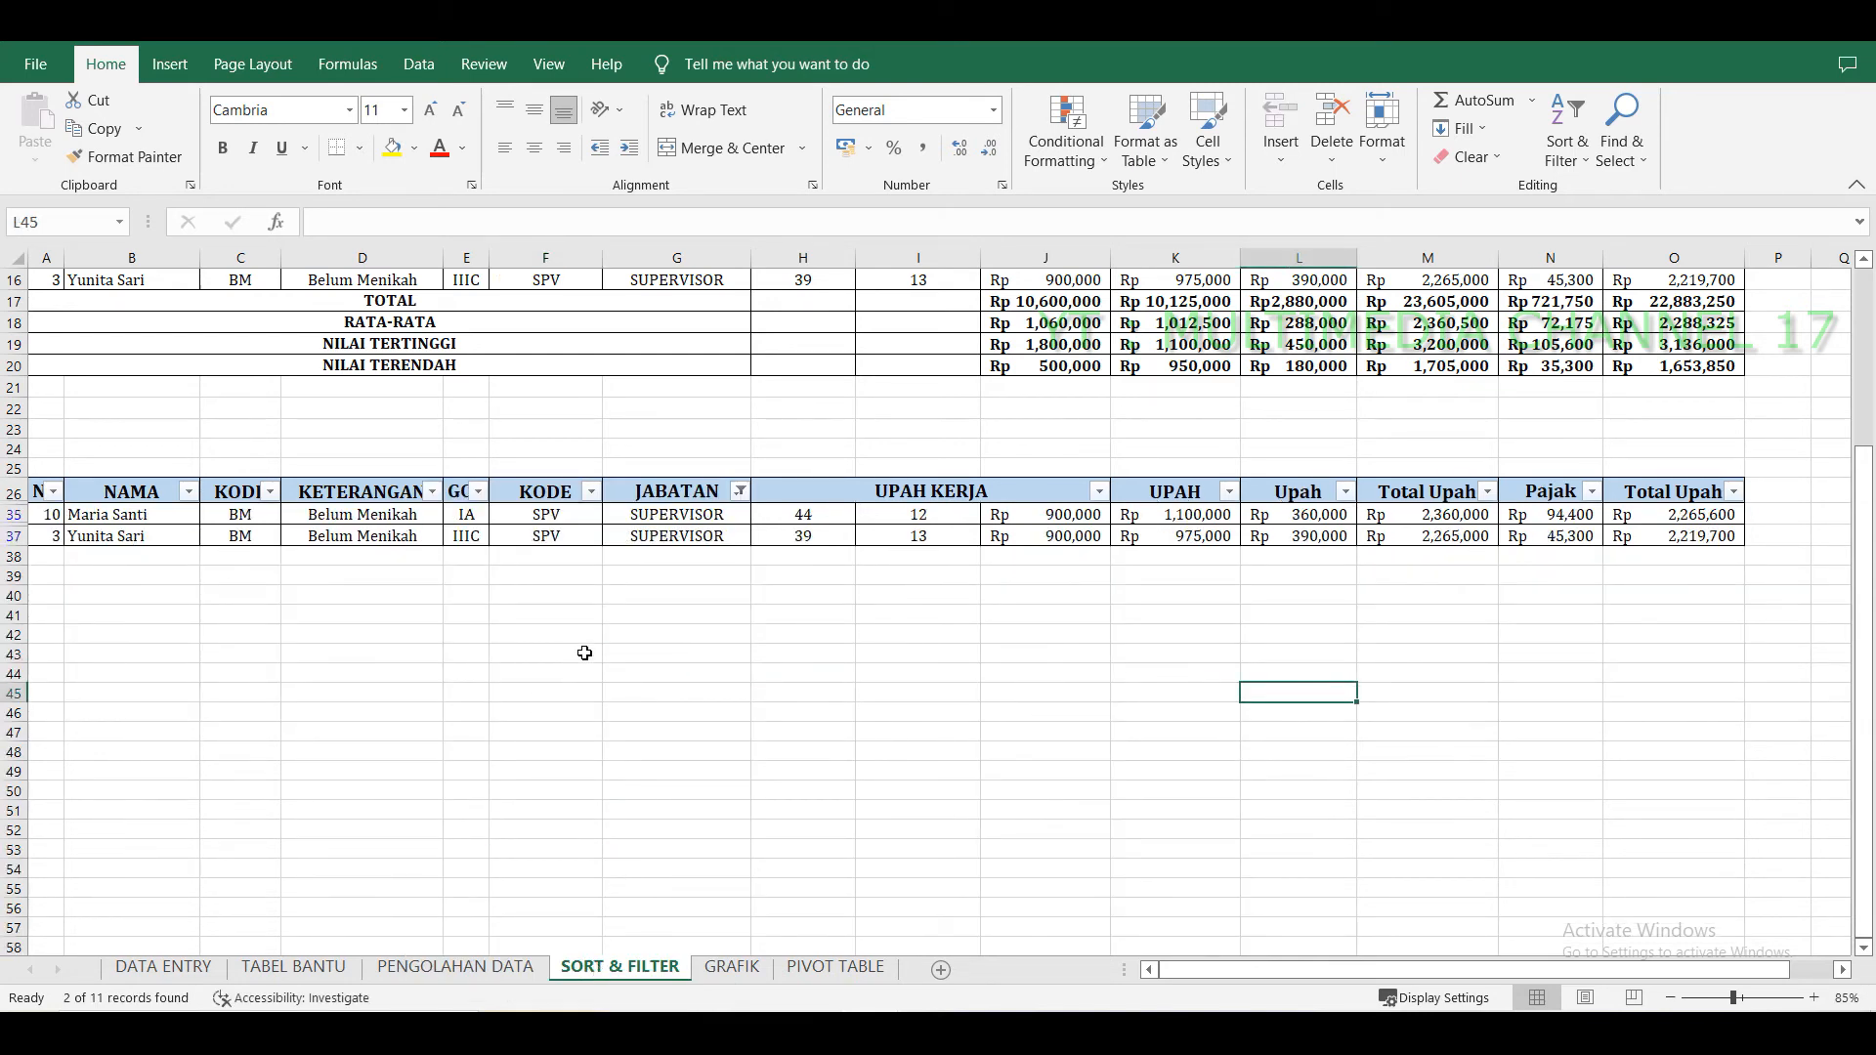
{"action": "left_click", "coordinate": [1095, 672]}
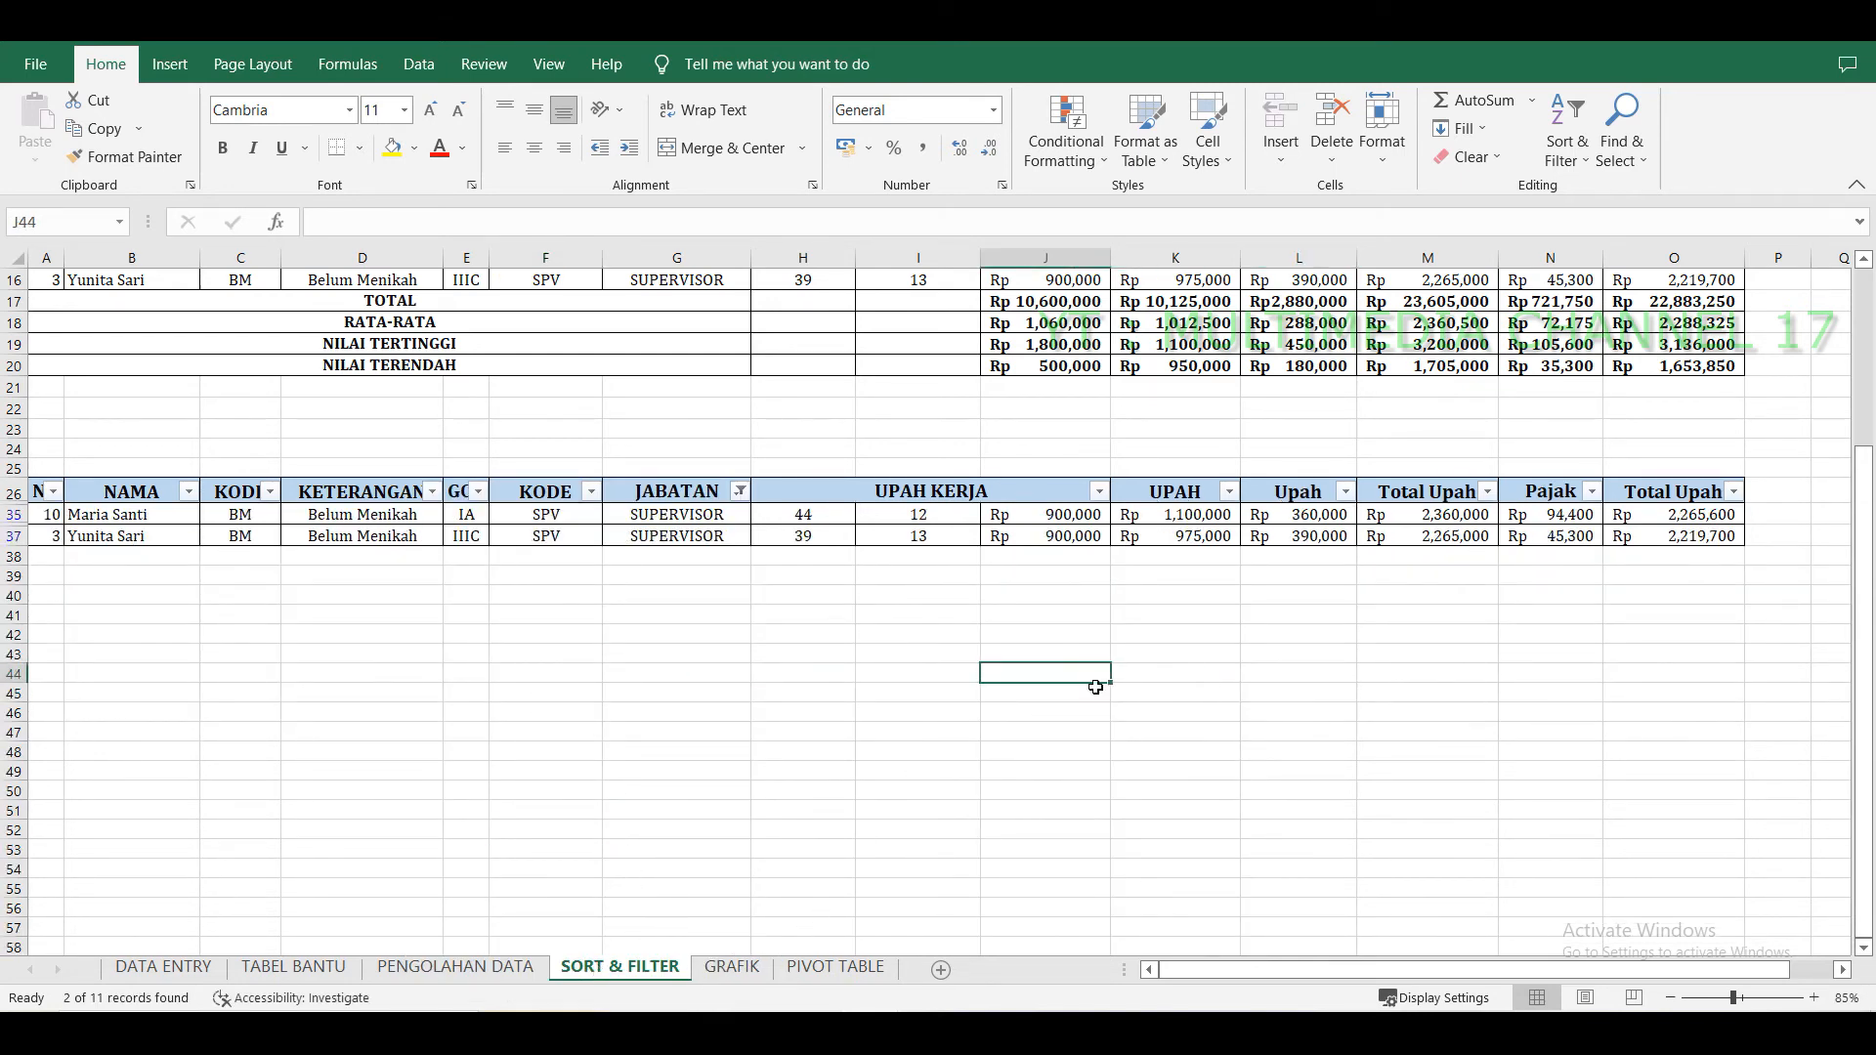
{"action": "left_click", "coordinate": [732, 967]}
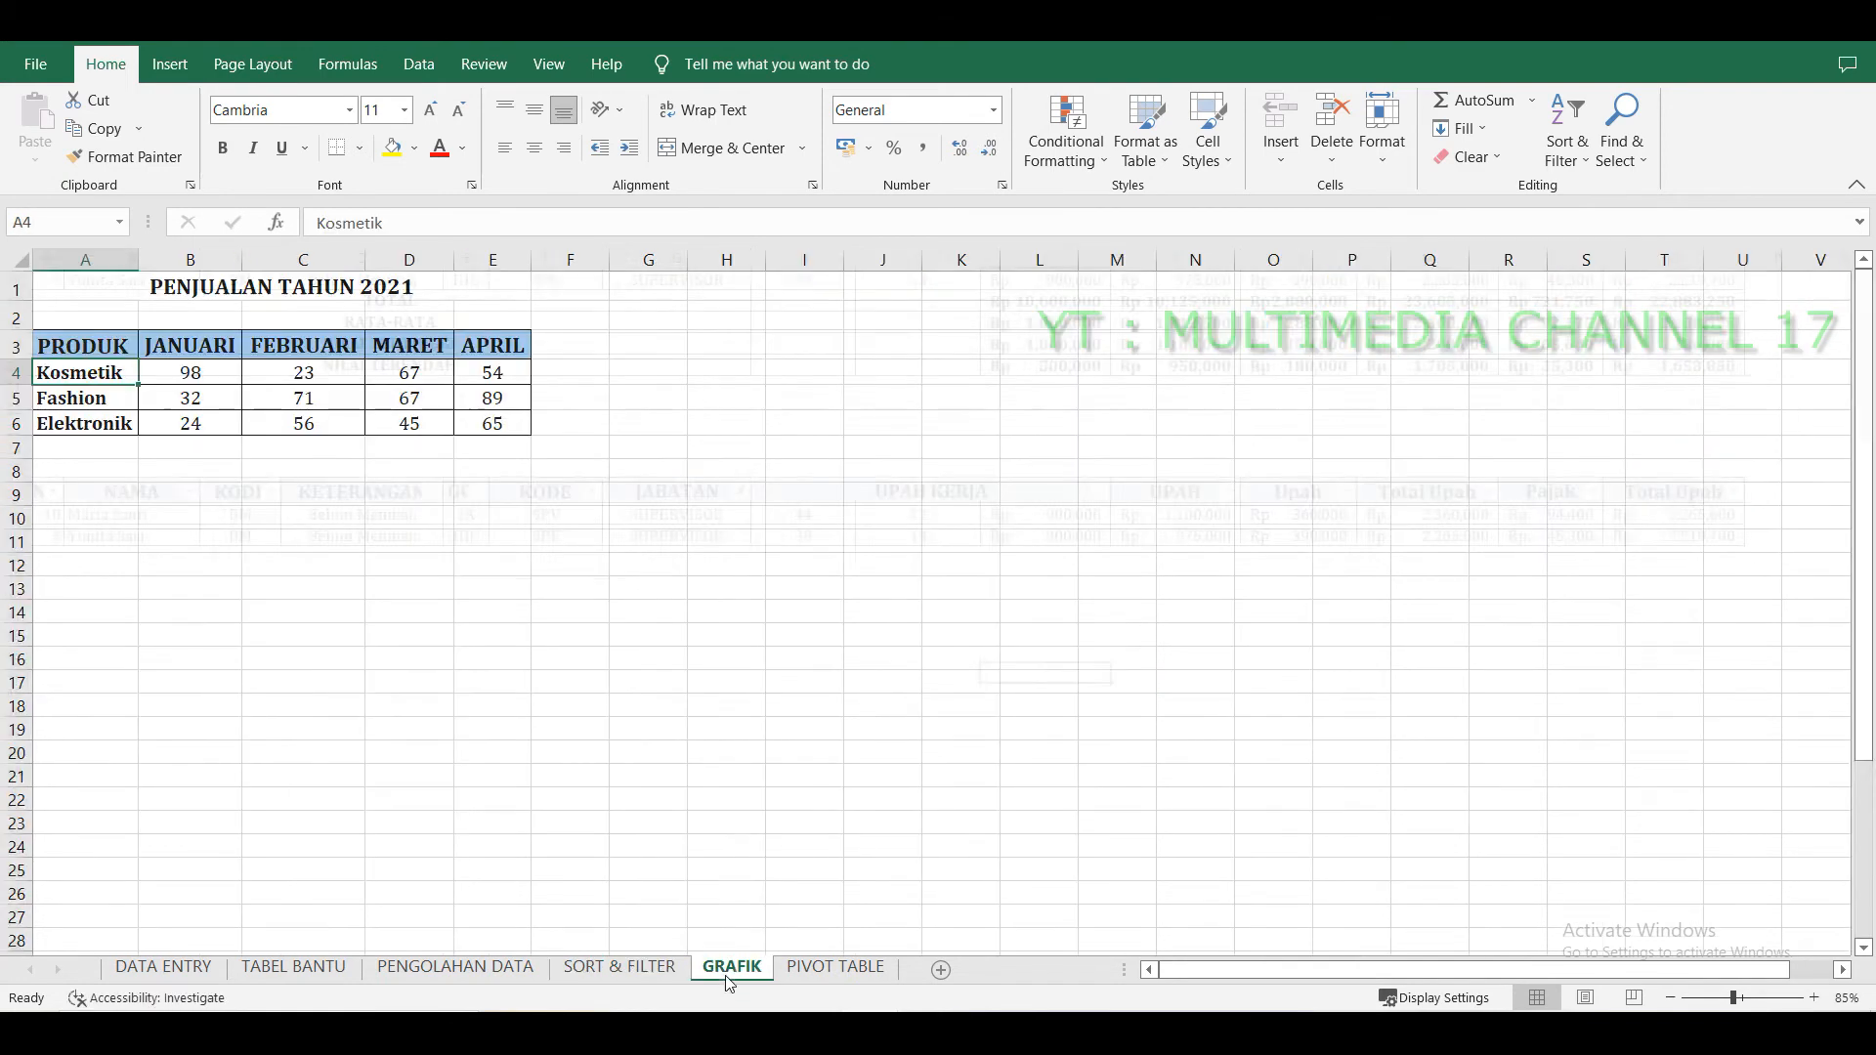
{"action": "left_click", "coordinate": [756, 696]}
{"action": "left_click", "coordinate": [427, 566]}
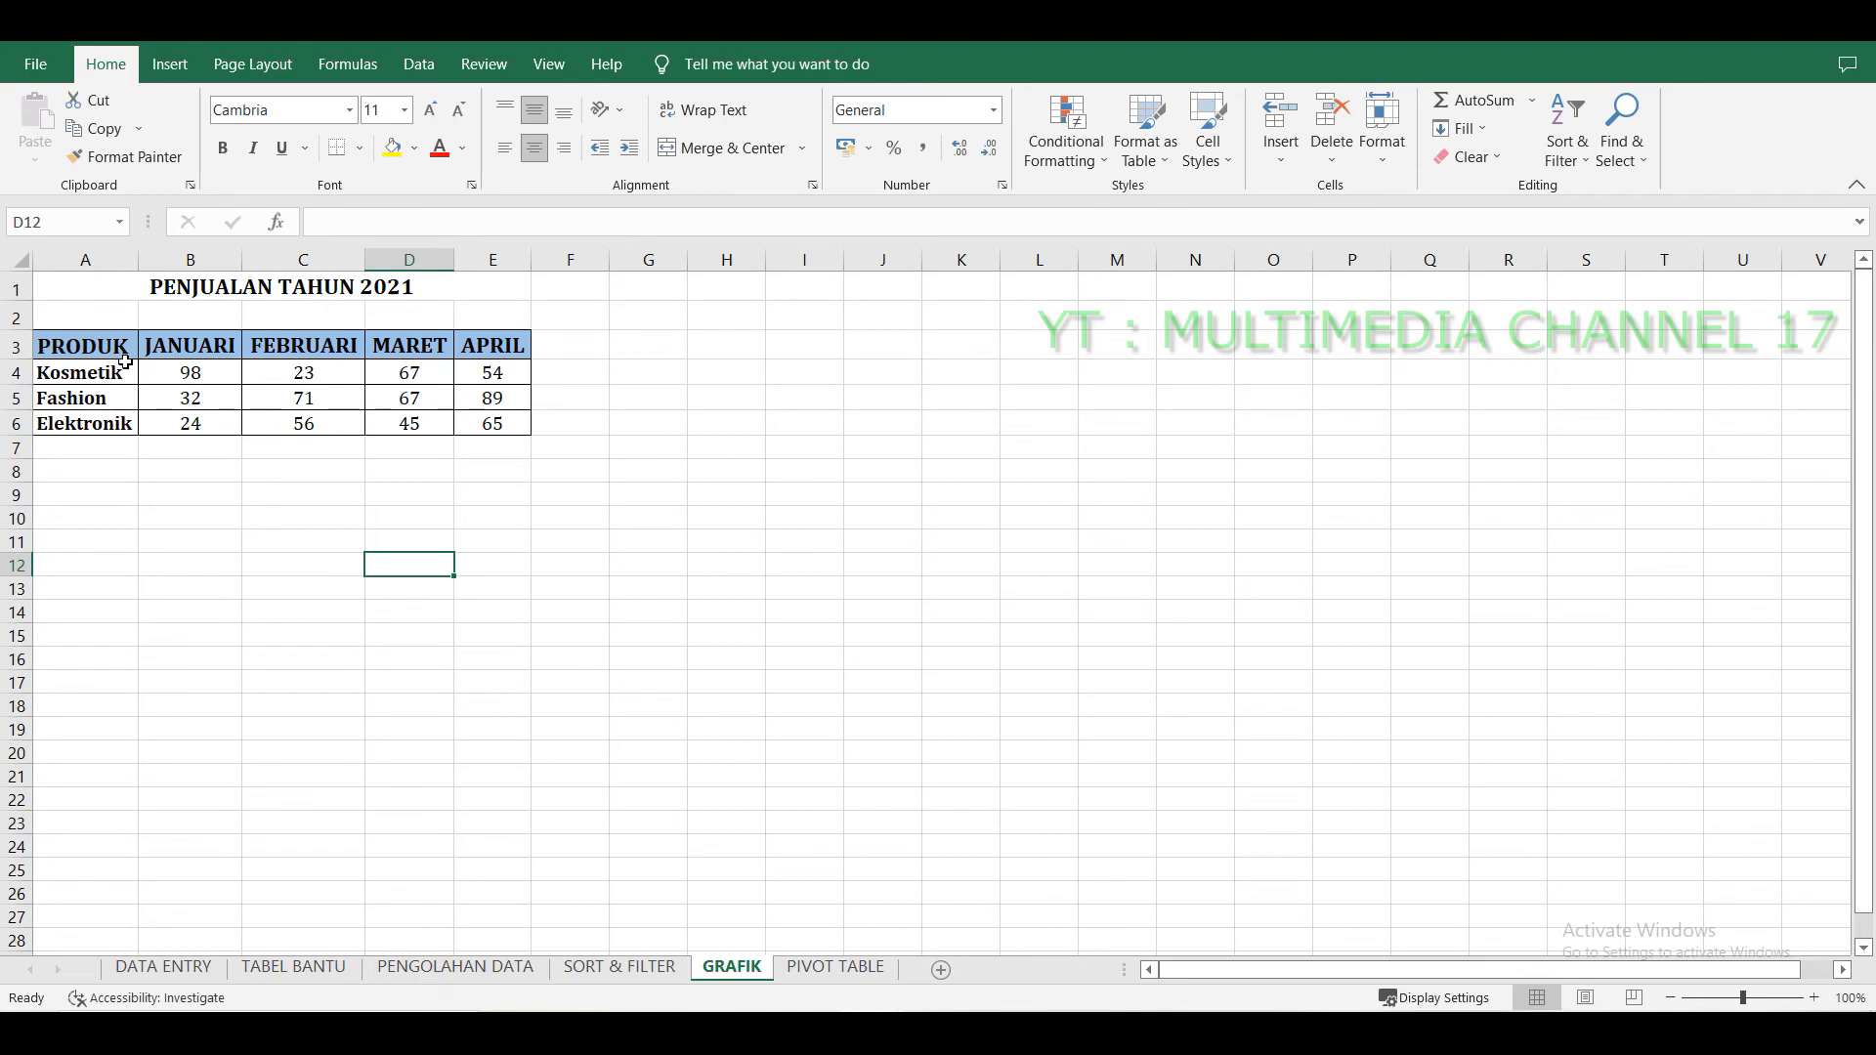
{"action": "left_click", "coordinate": [205, 341]}
{"action": "left_click", "coordinate": [518, 350]}
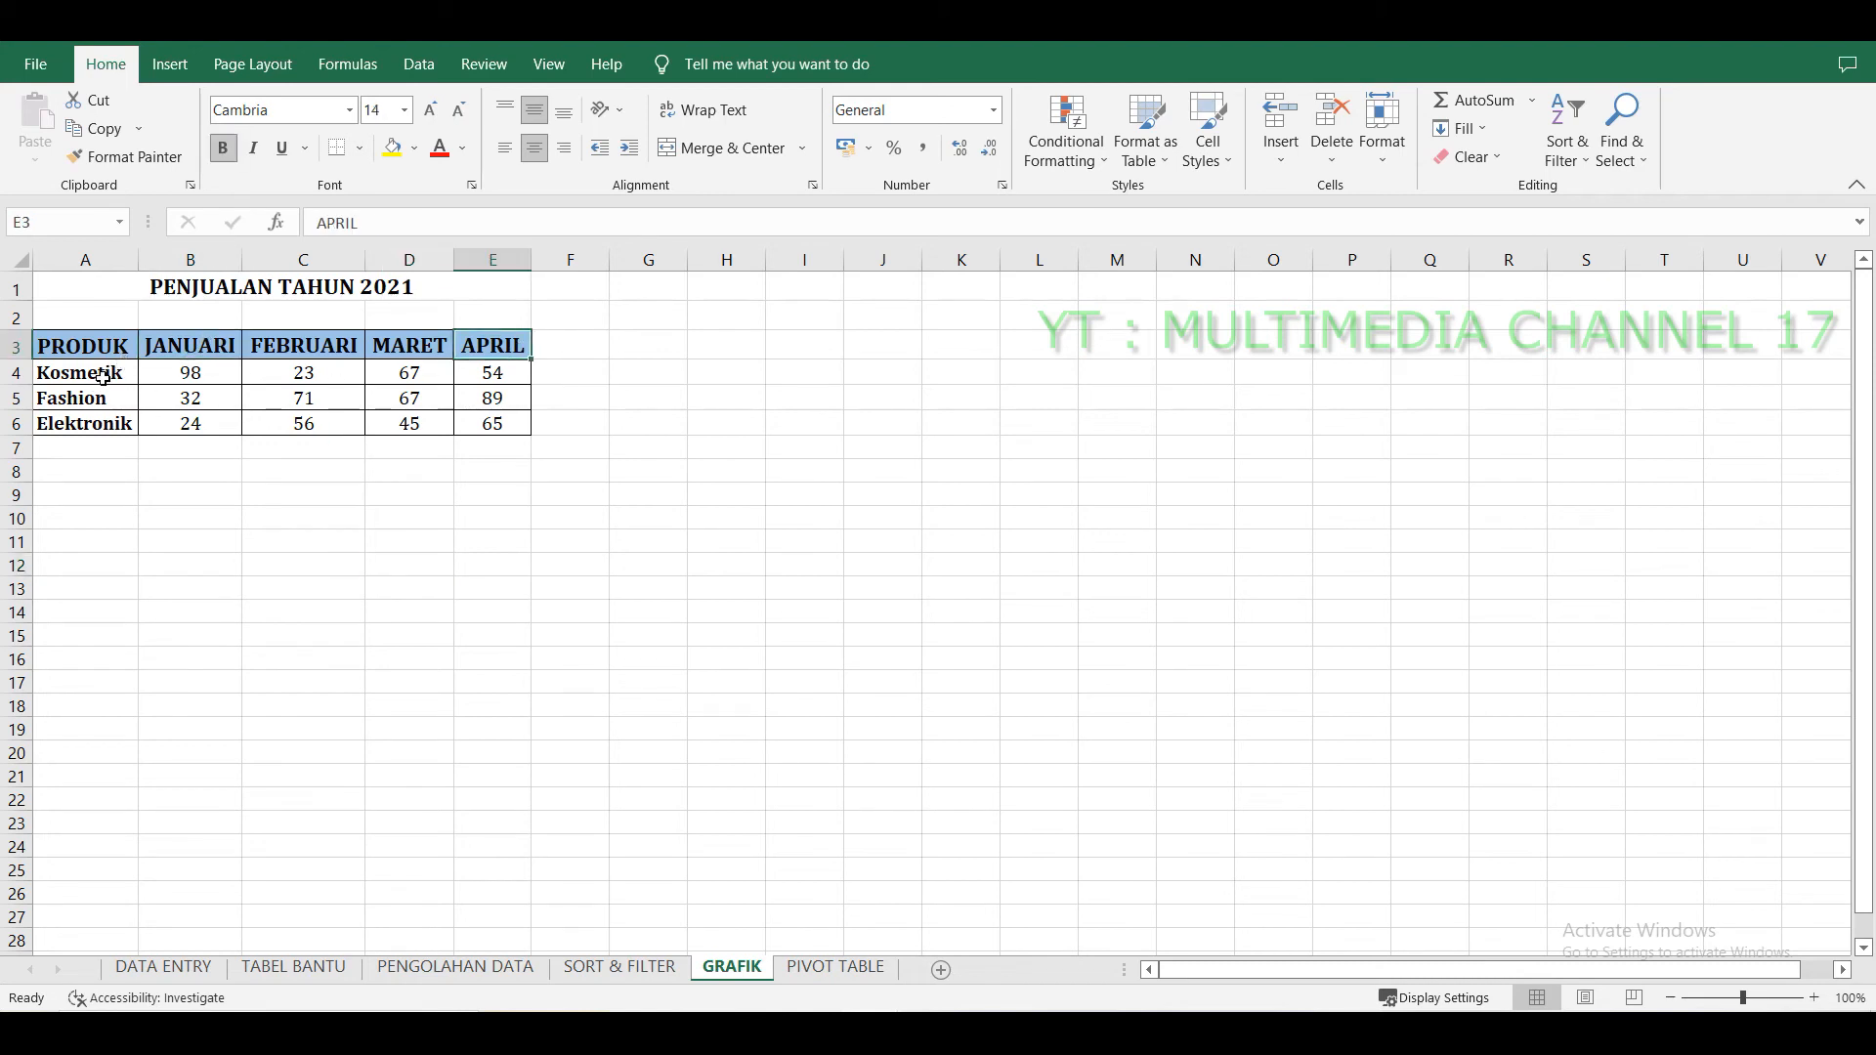
{"action": "left_click", "coordinate": [97, 422]}
{"action": "left_click", "coordinate": [683, 494]}
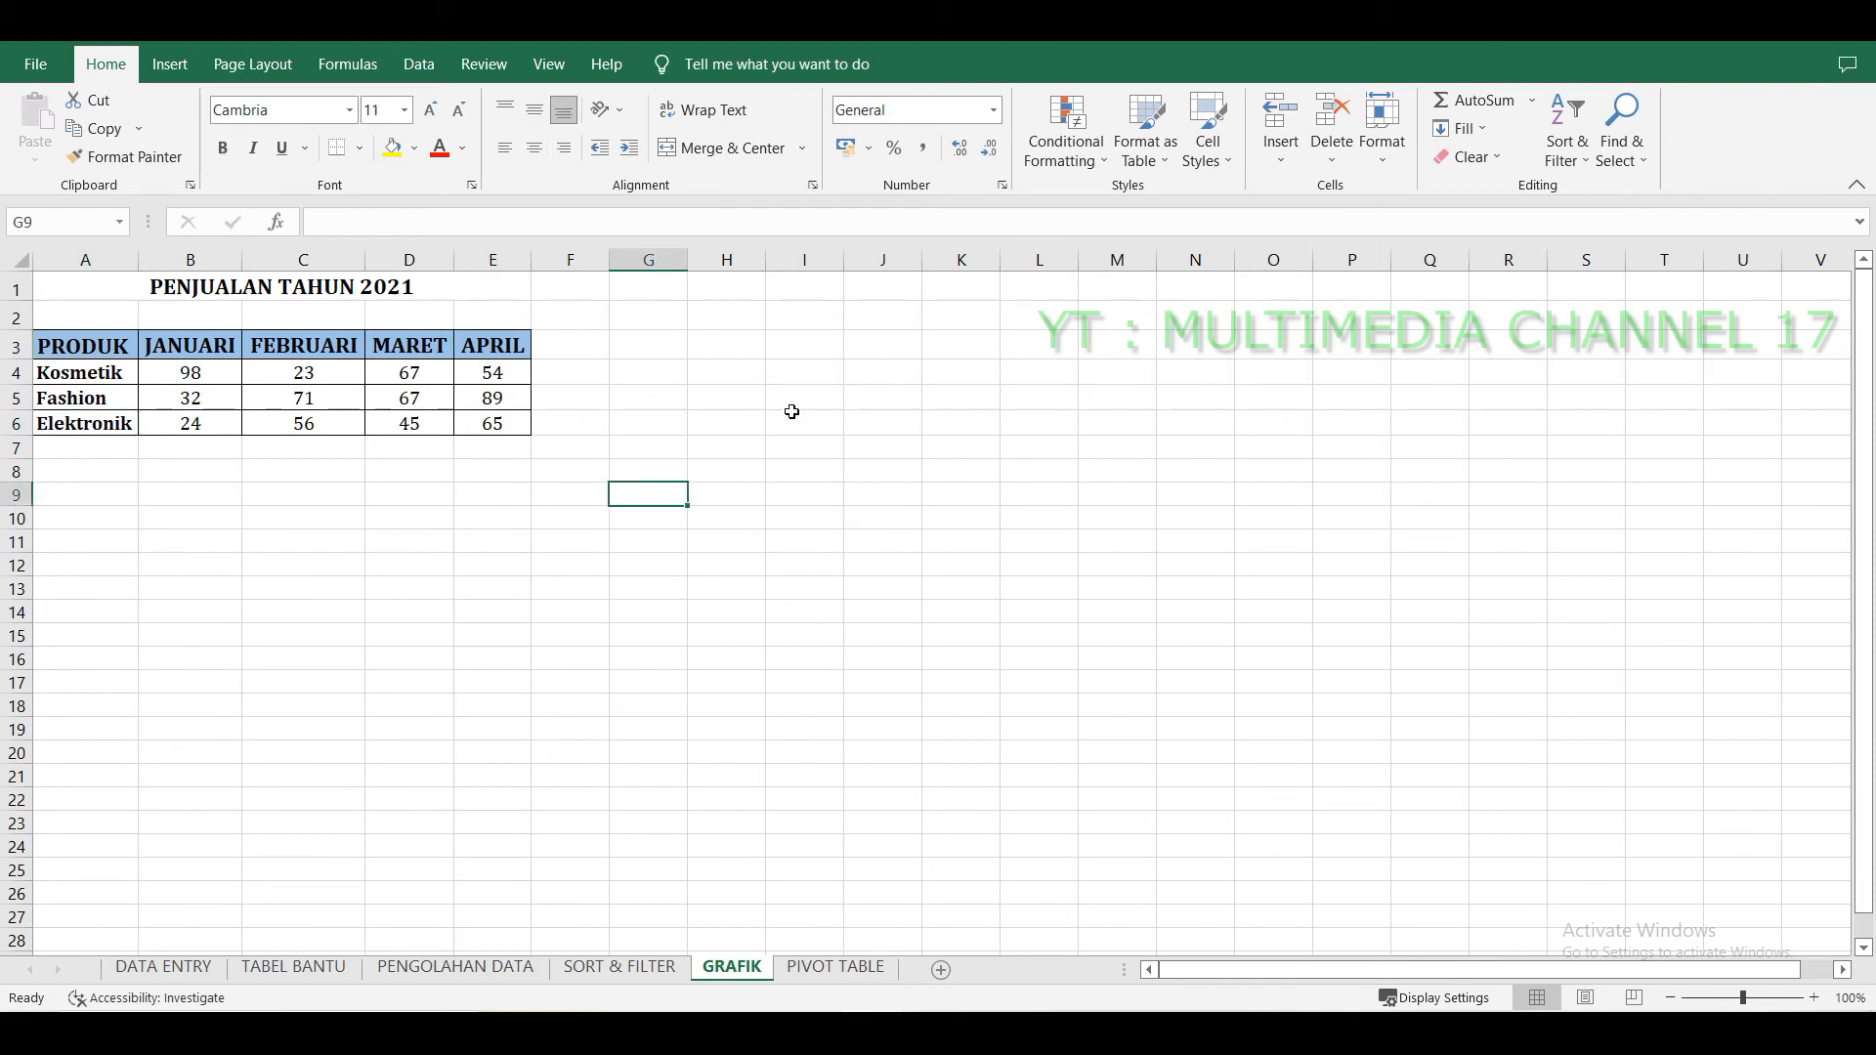
{"action": "left_click", "coordinate": [791, 413]}
Insert a clustered column chart from the PENJUALAN TAHUN 2021 table, cells A3 to E6.
{"action": "left_click_drag", "start_coordinate": [71, 346], "coordinate": [480, 437]}
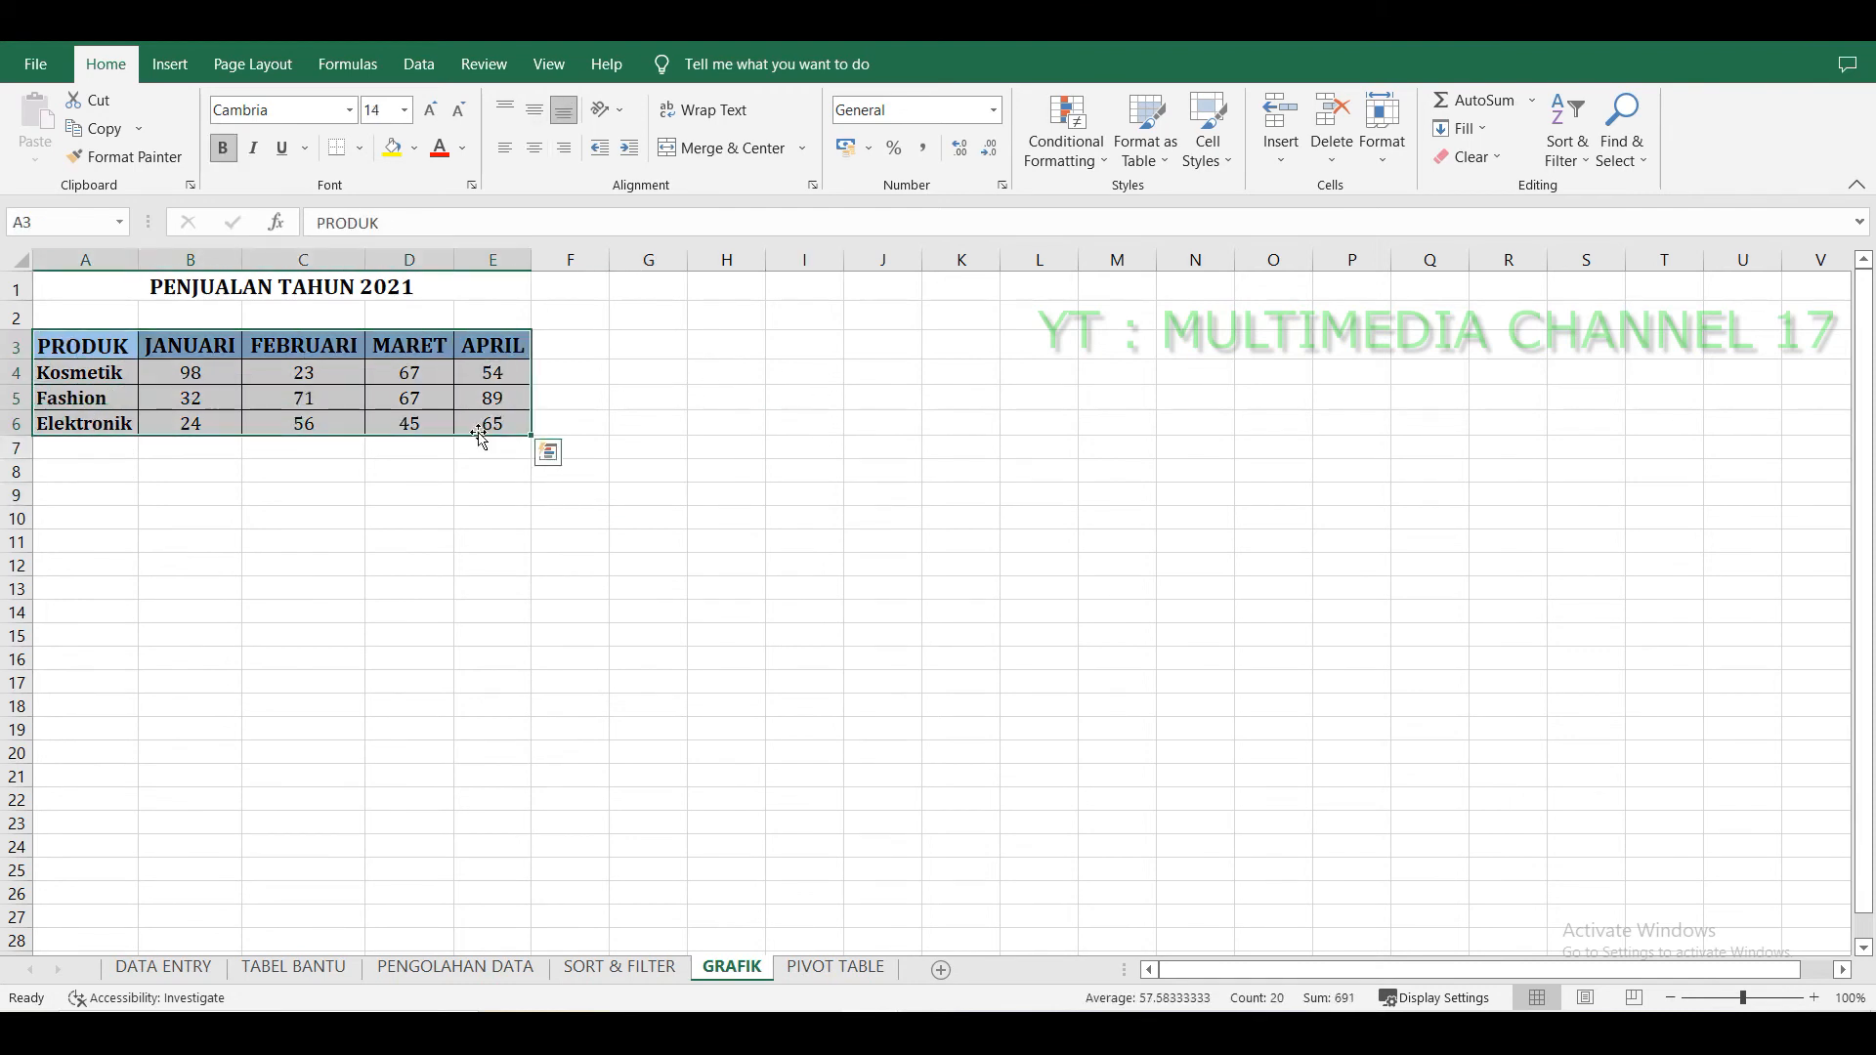
{"action": "left_click", "coordinate": [170, 65]}
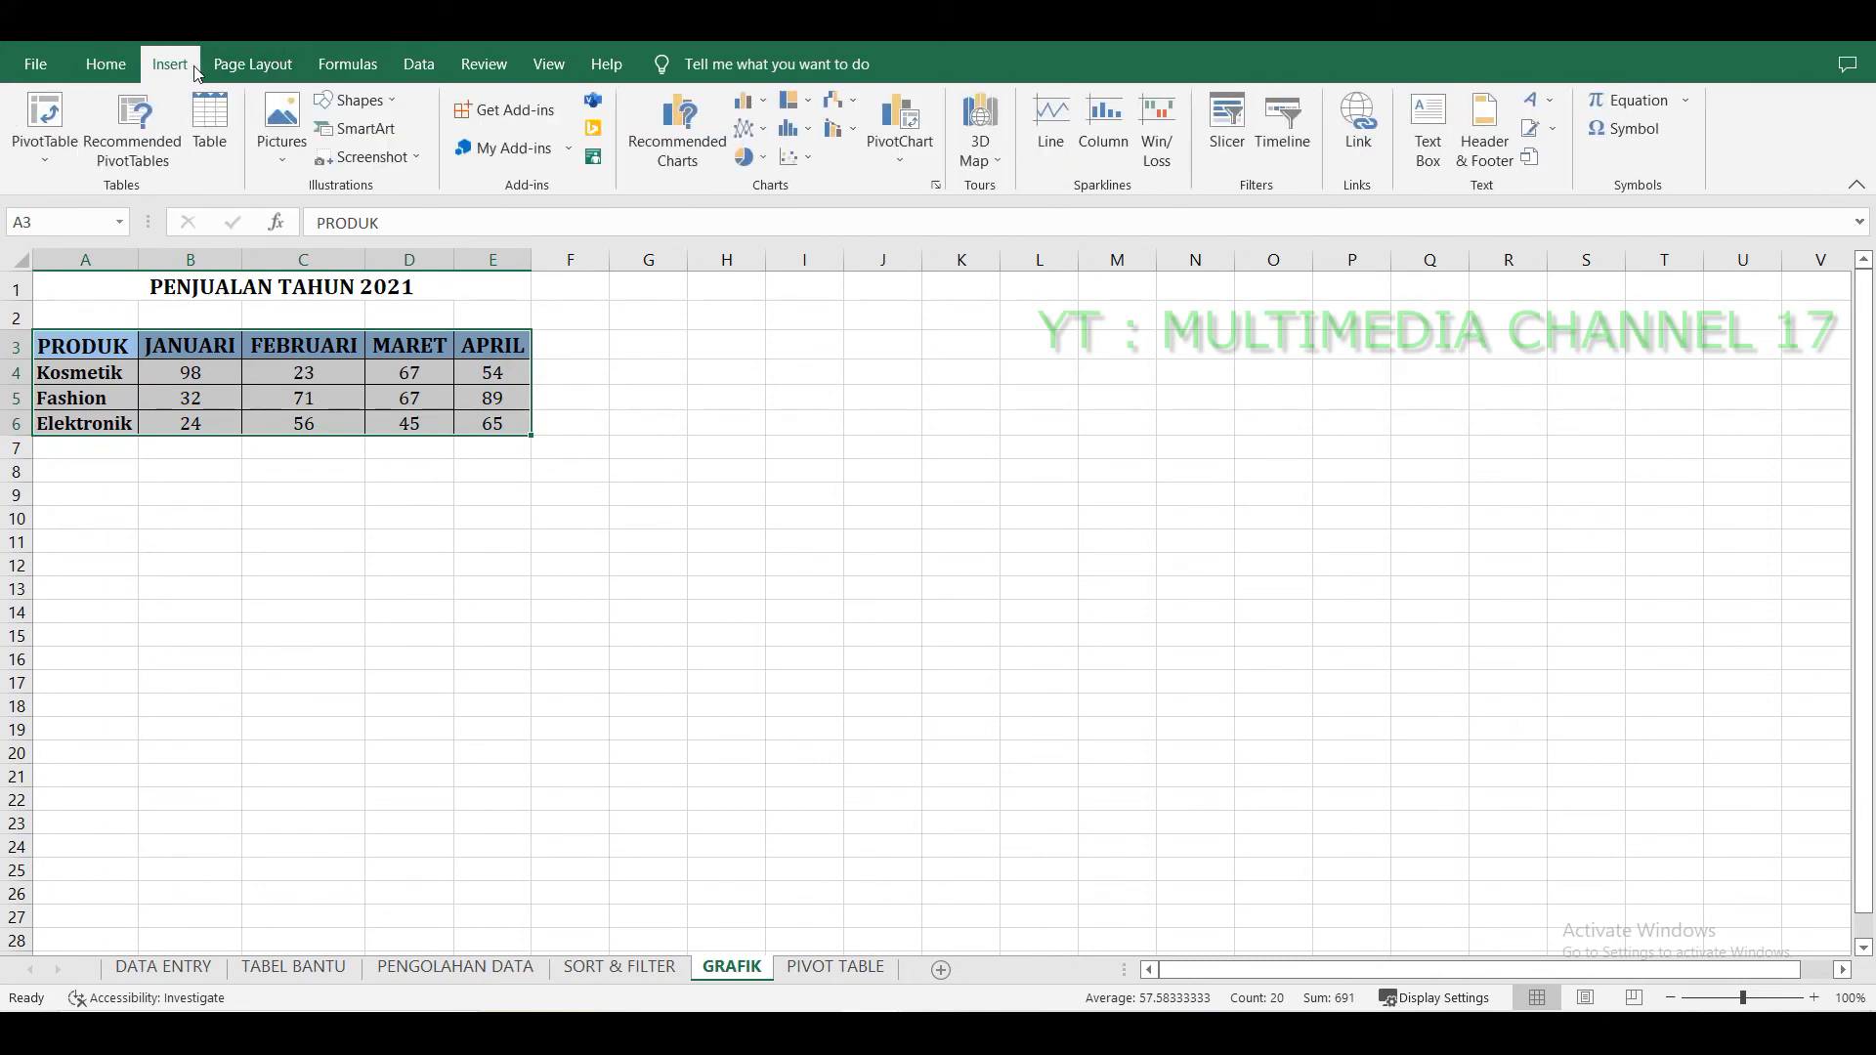
{"action": "left_click", "coordinate": [697, 157]}
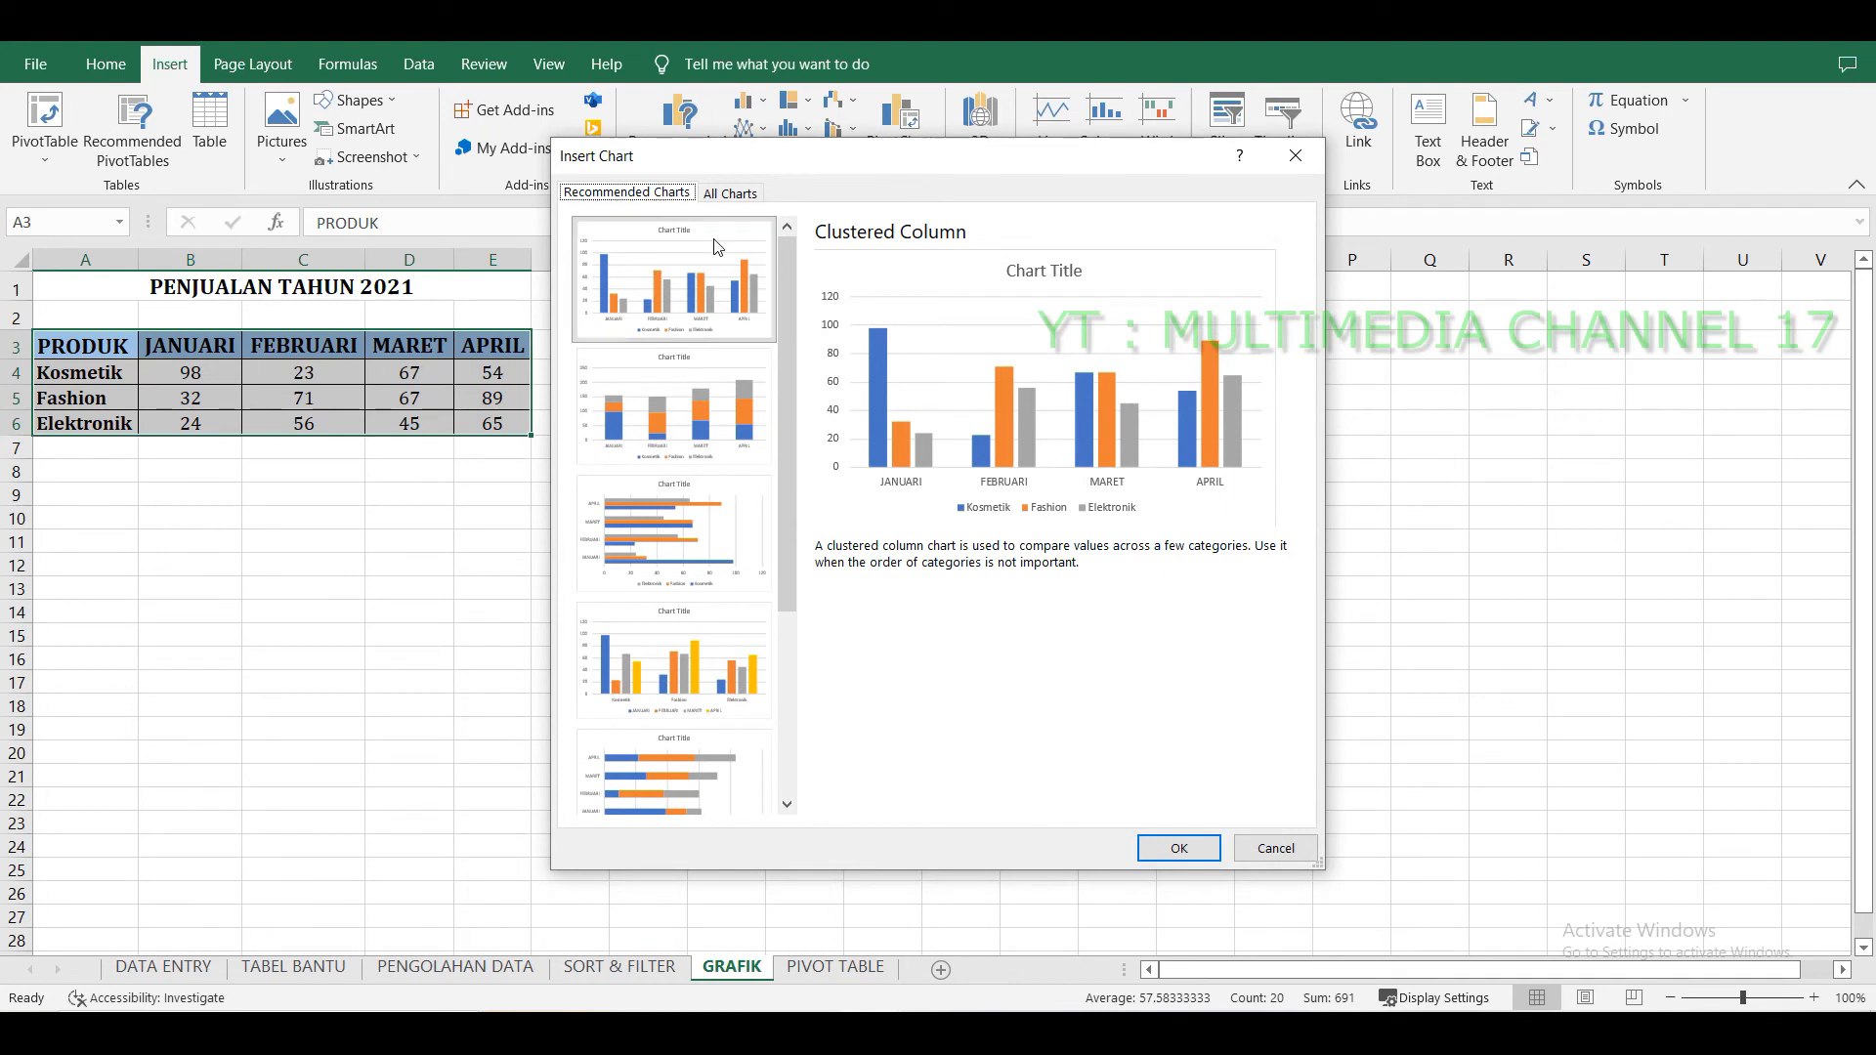
{"action": "scroll", "coordinate": [723, 354], "scroll_direction": "down", "scroll_amount": 3}
{"action": "scroll", "coordinate": [724, 353], "scroll_direction": "up", "scroll_amount": 5}
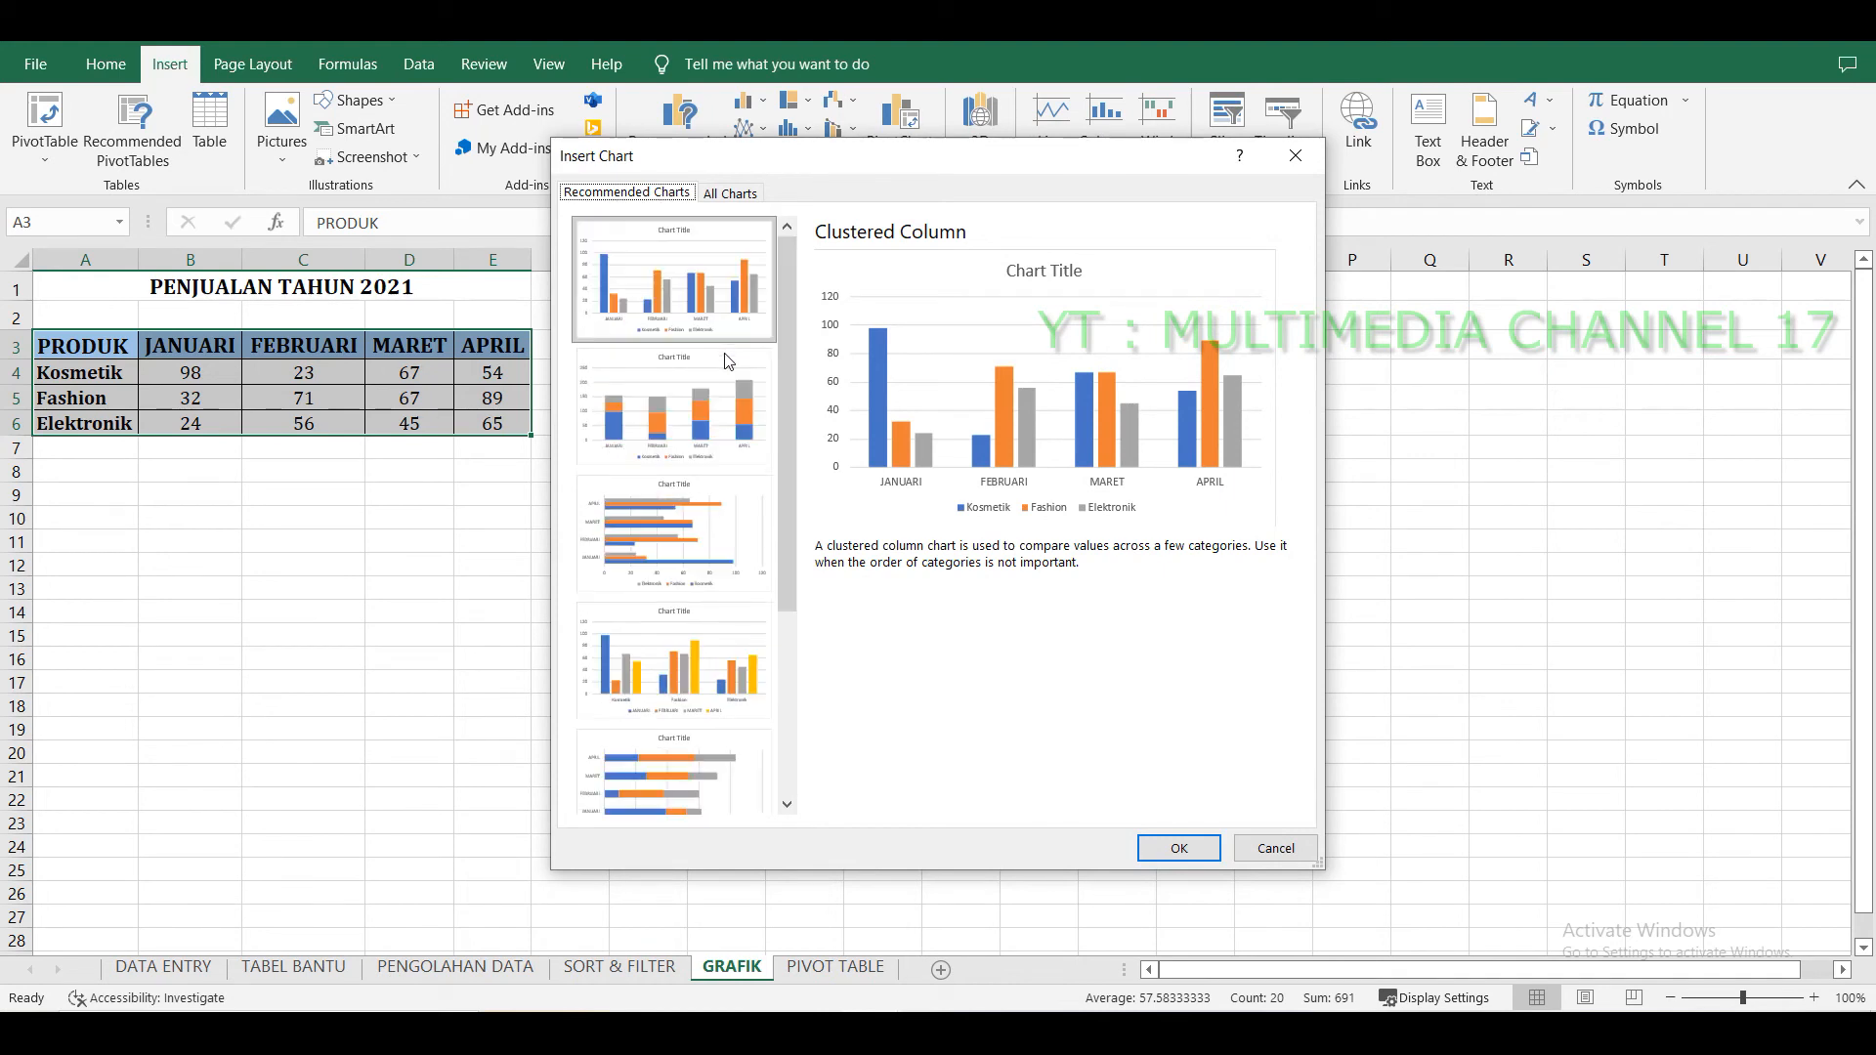
{"action": "left_click", "coordinate": [730, 194]}
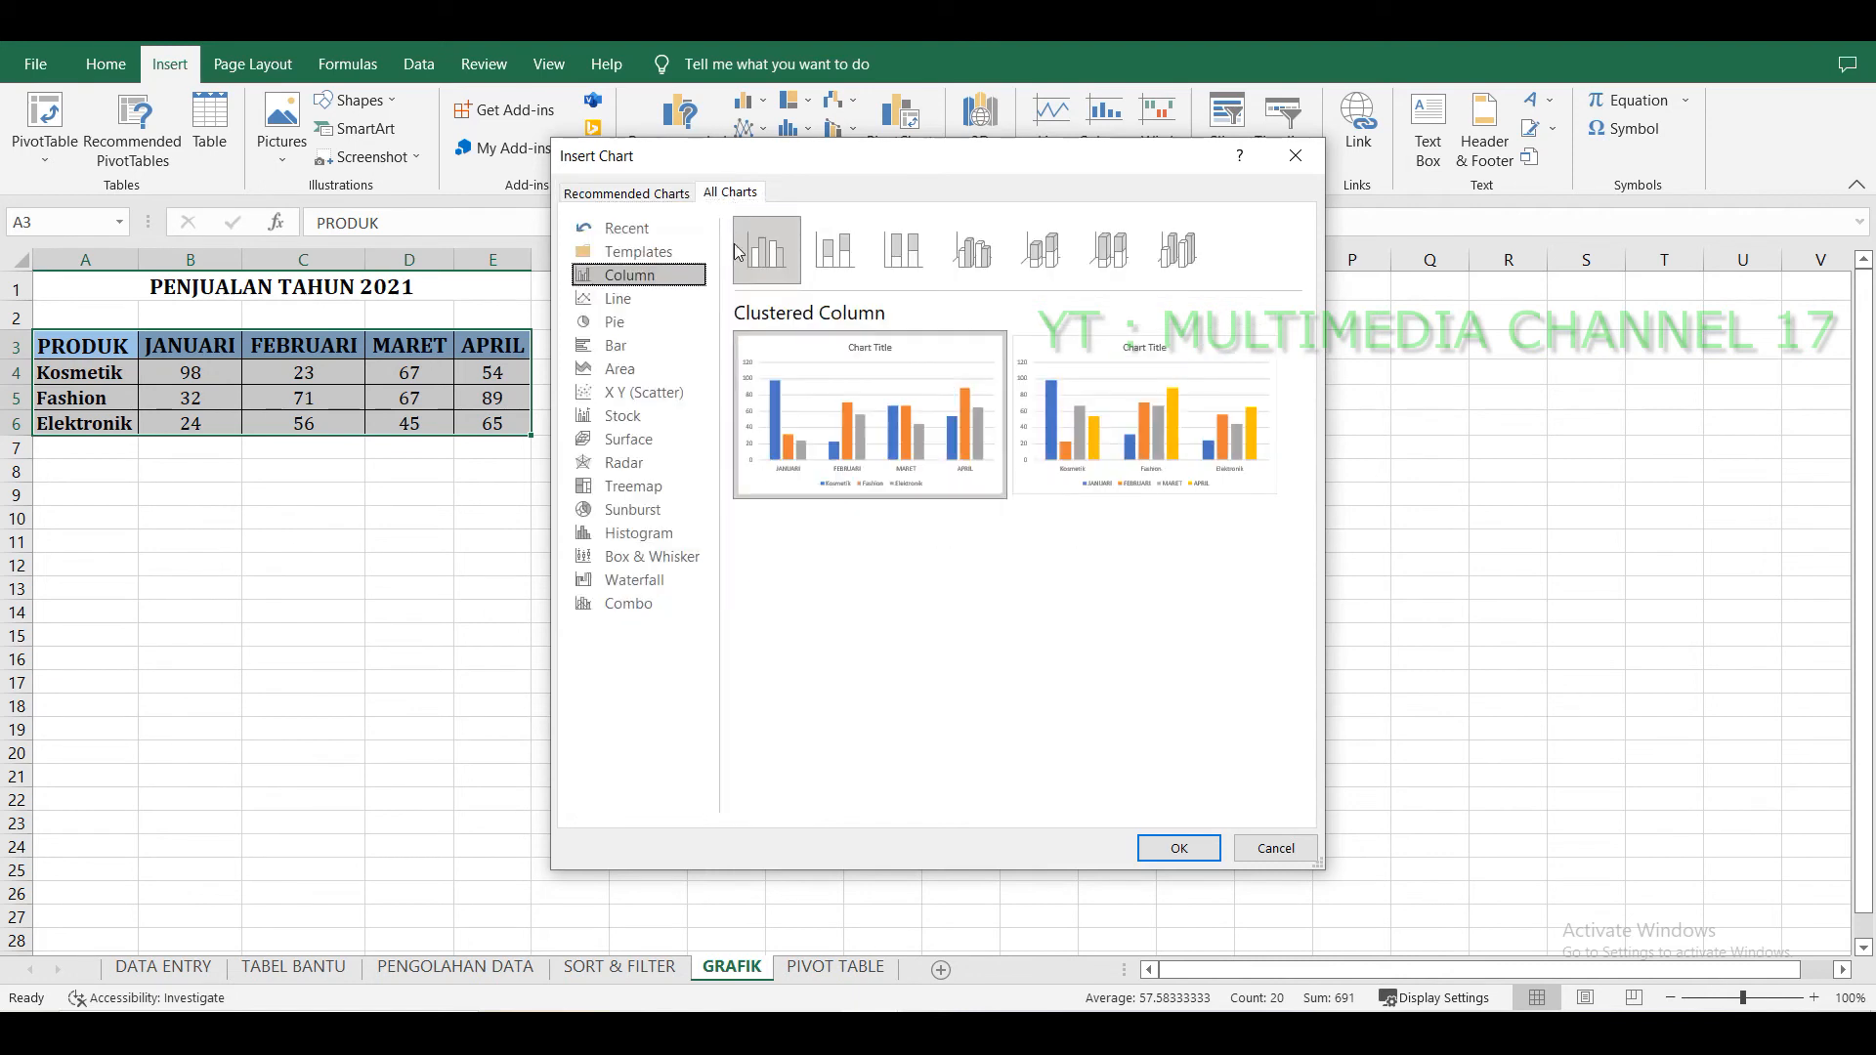
{"action": "left_click", "coordinate": [637, 320]}
{"action": "left_click", "coordinate": [628, 349]}
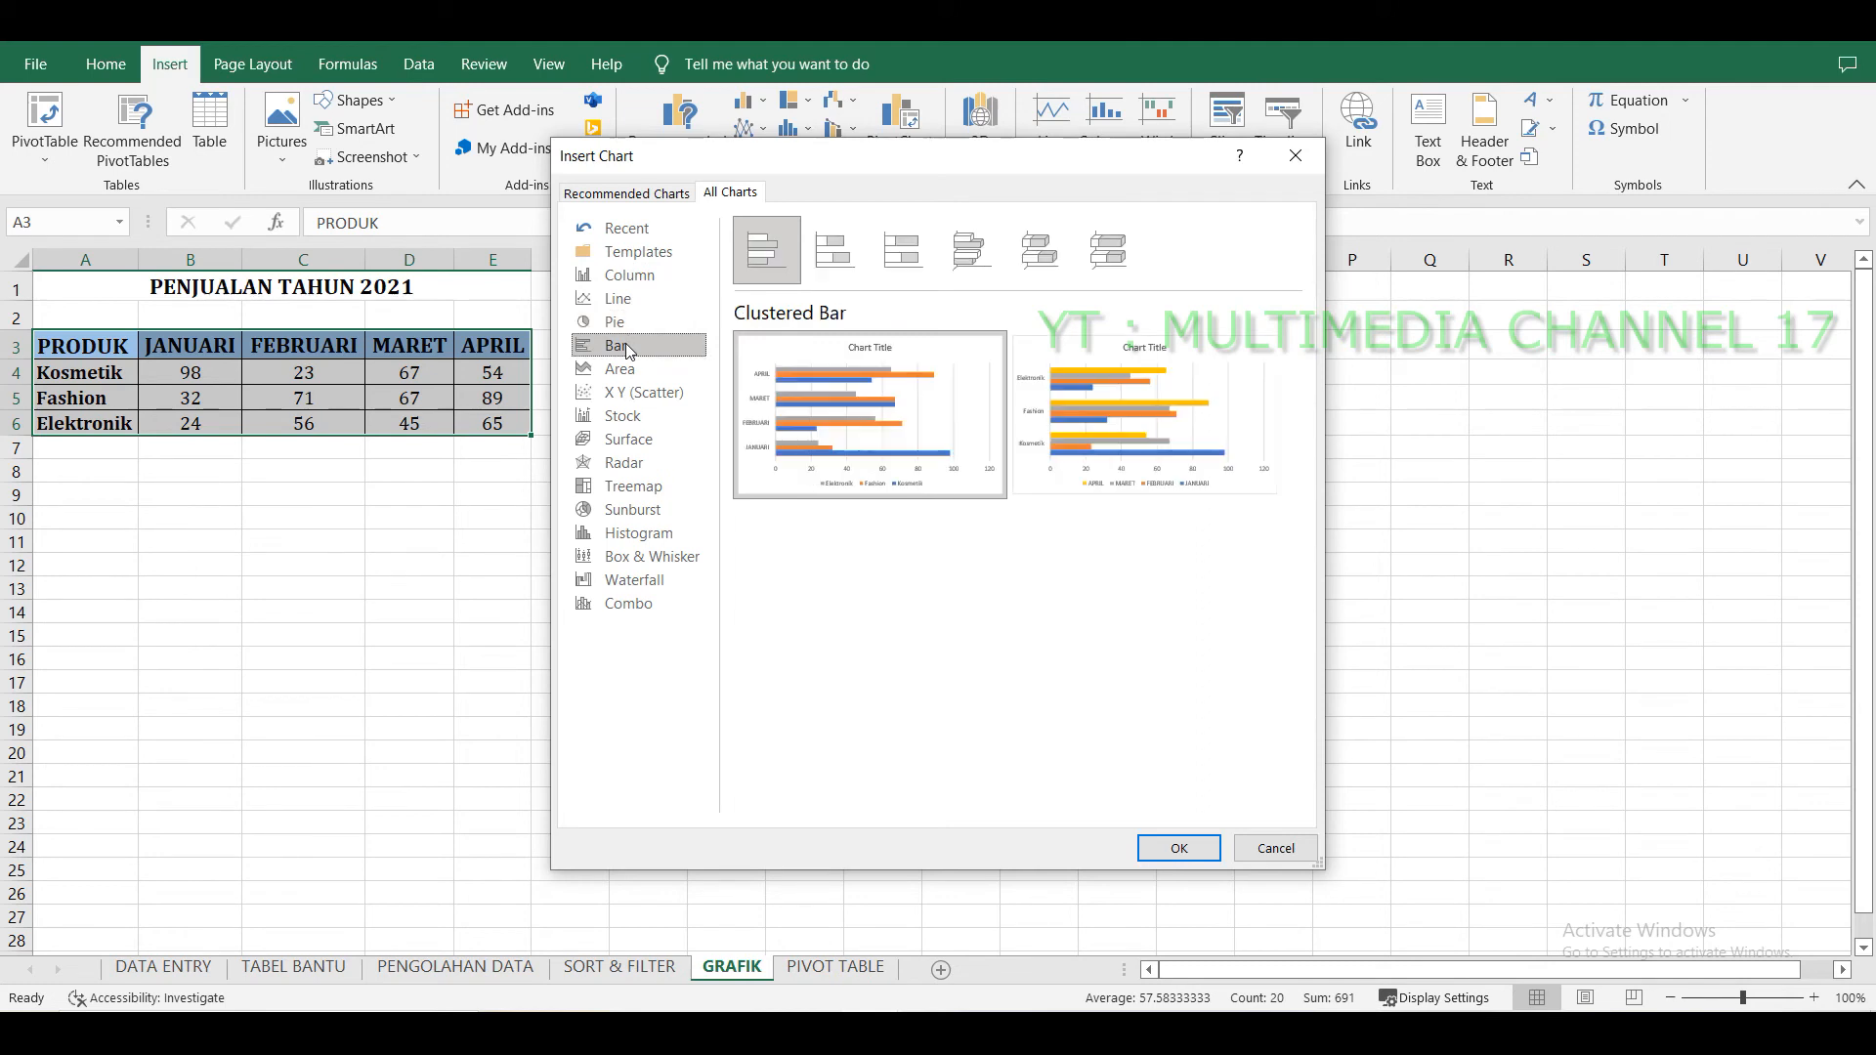
{"action": "left_click", "coordinate": [641, 277]}
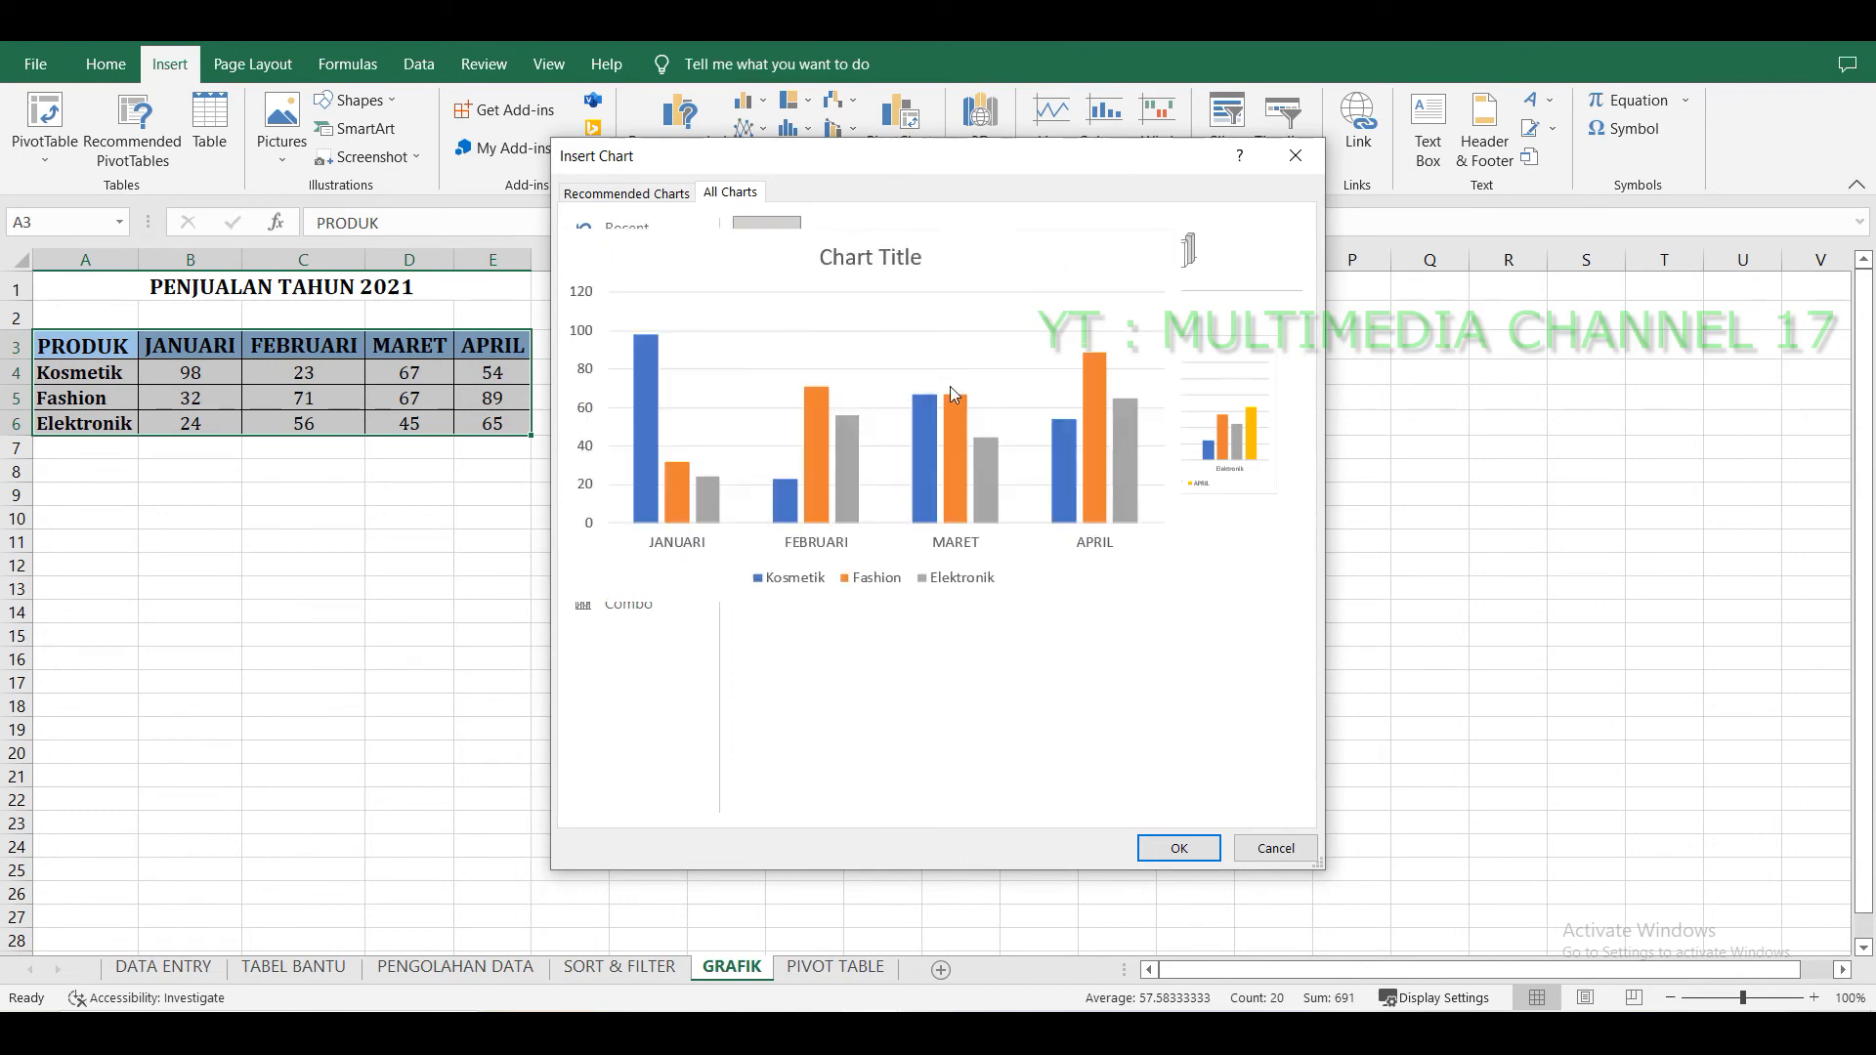
{"action": "mouse_move", "coordinate": [919, 377]}
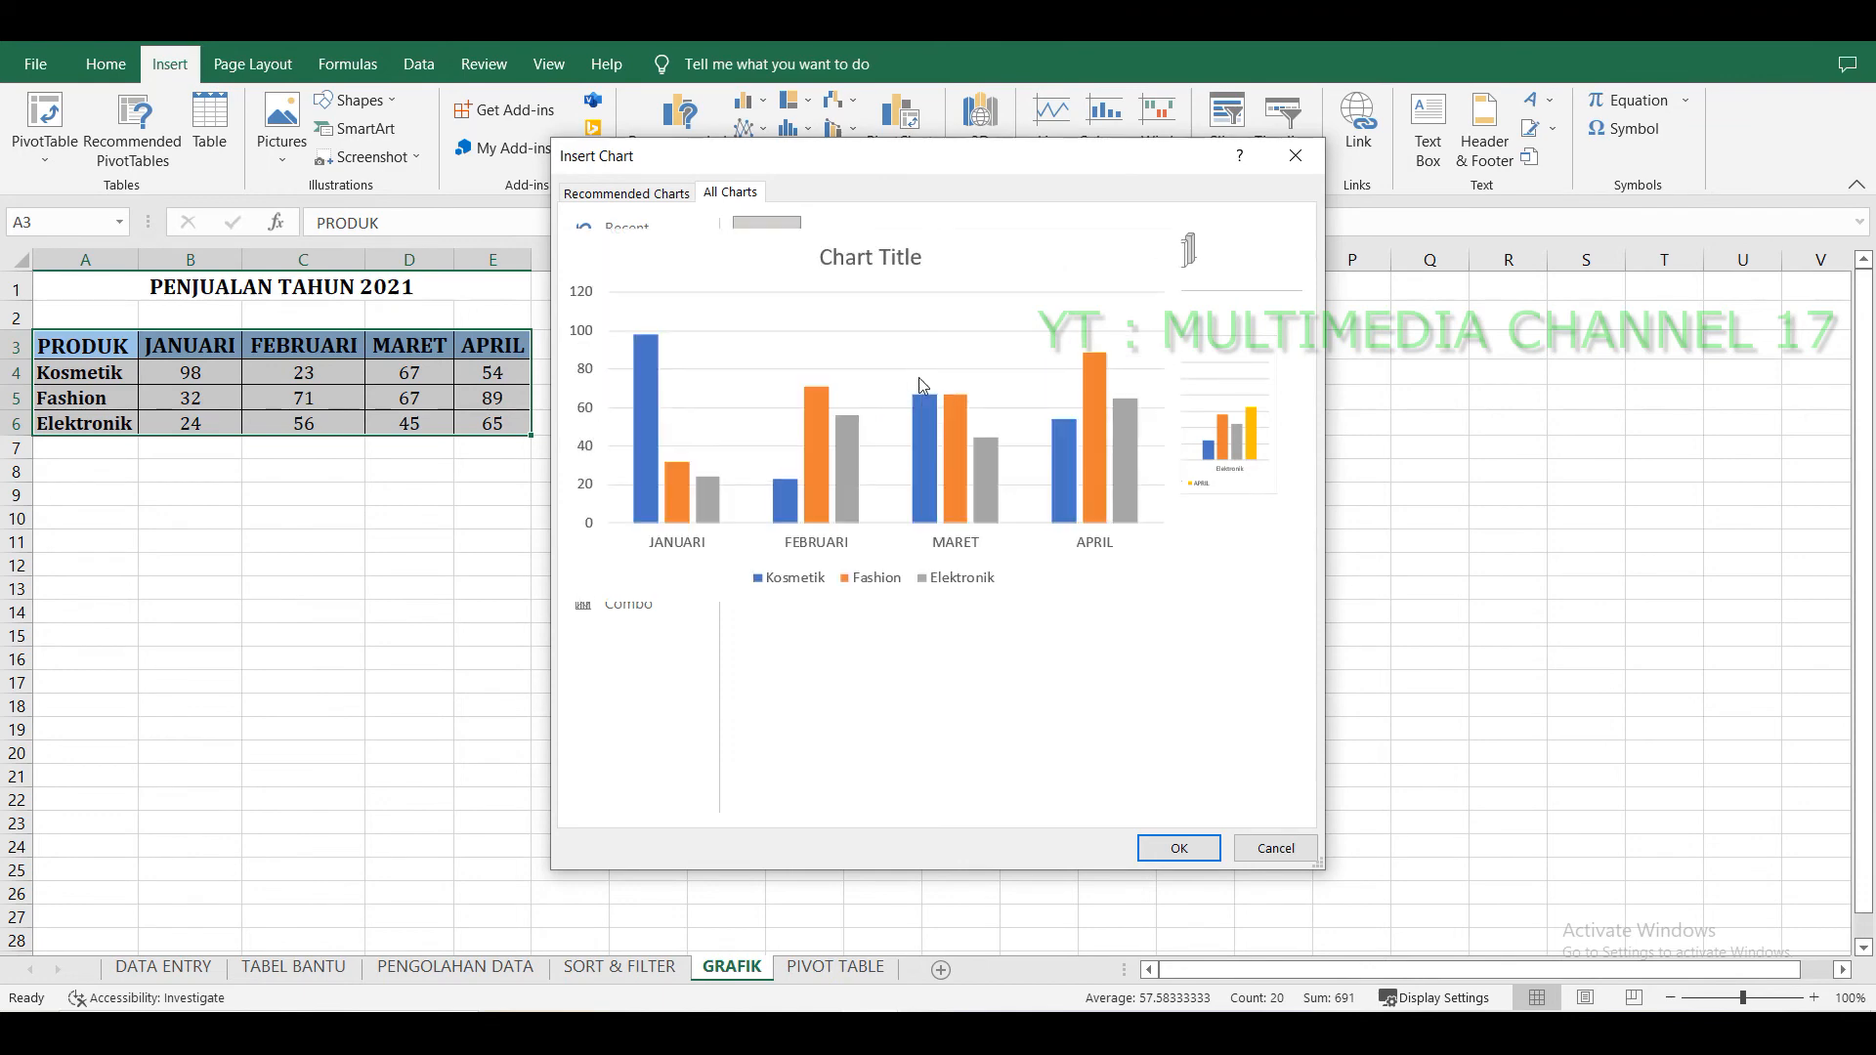
{"action": "double_click", "coordinate": [933, 443]}
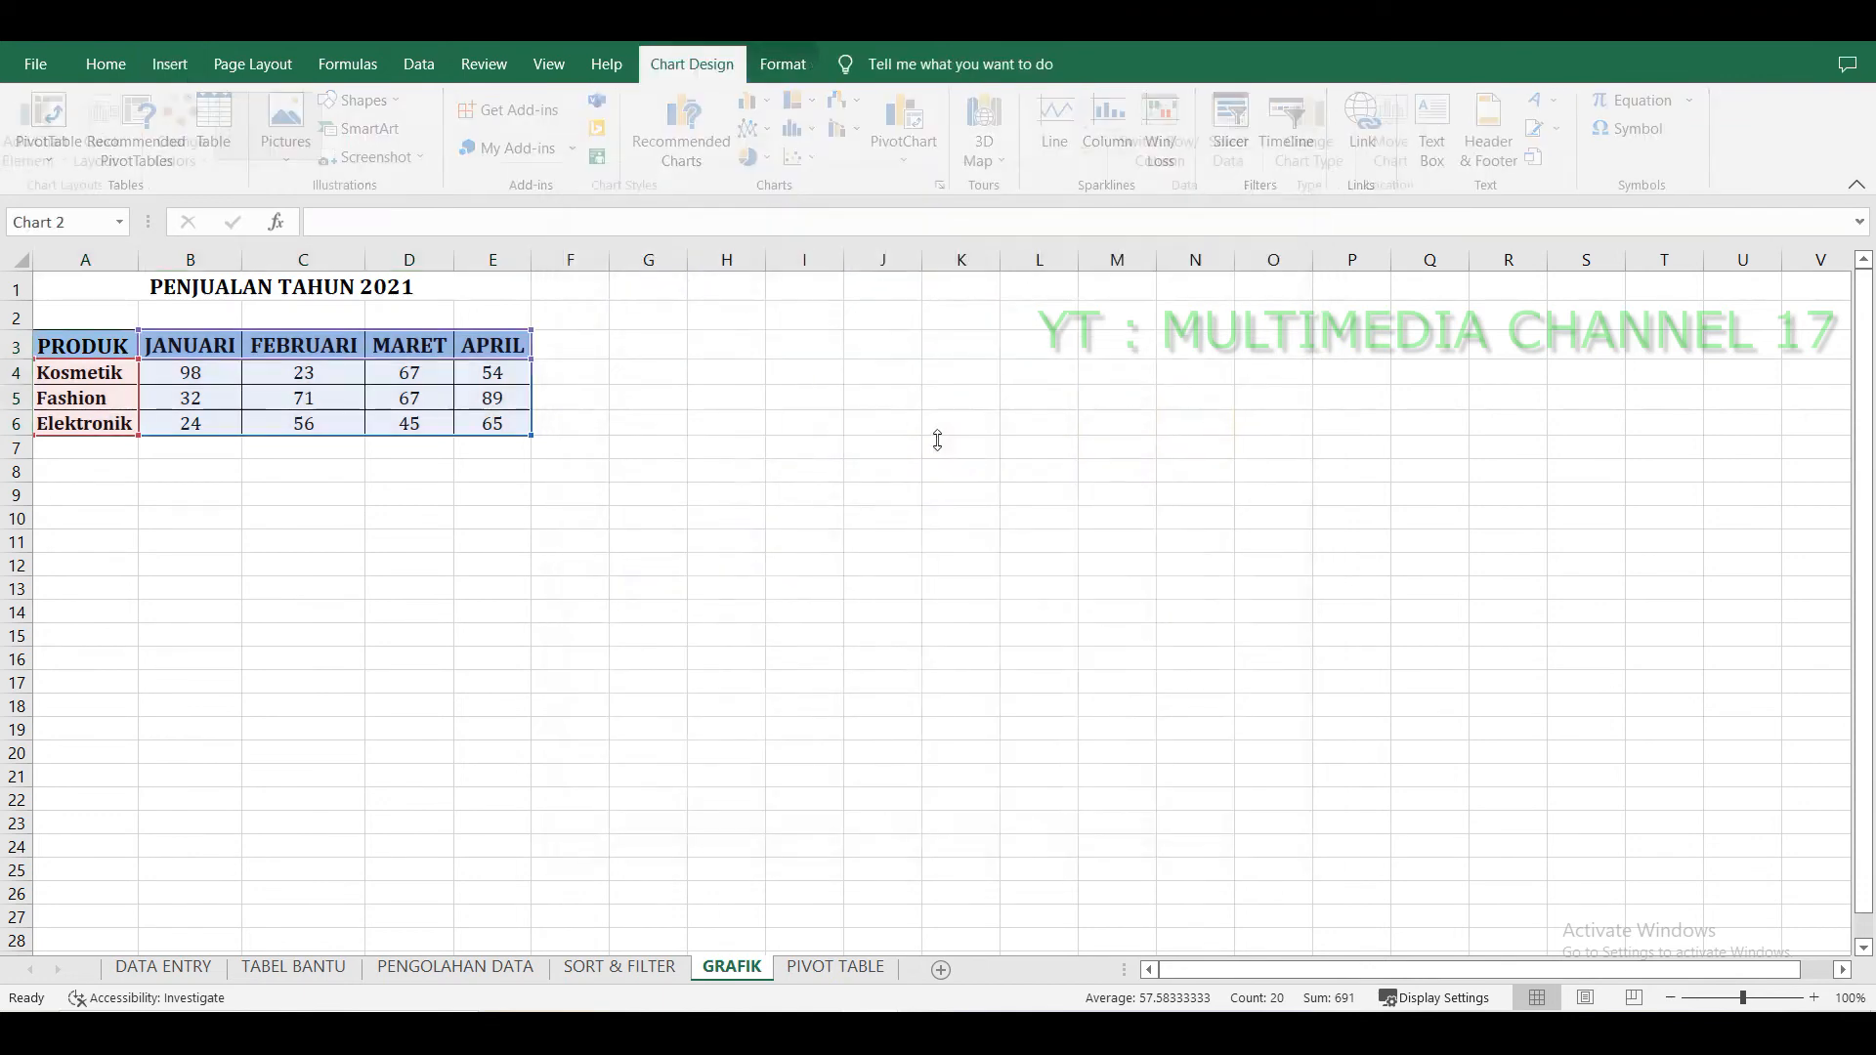
Move the chart up beside the sales table, starting around column G row 3.
{"action": "left_click_drag", "start_coordinate": [1033, 439], "coordinate": [1003, 342]}
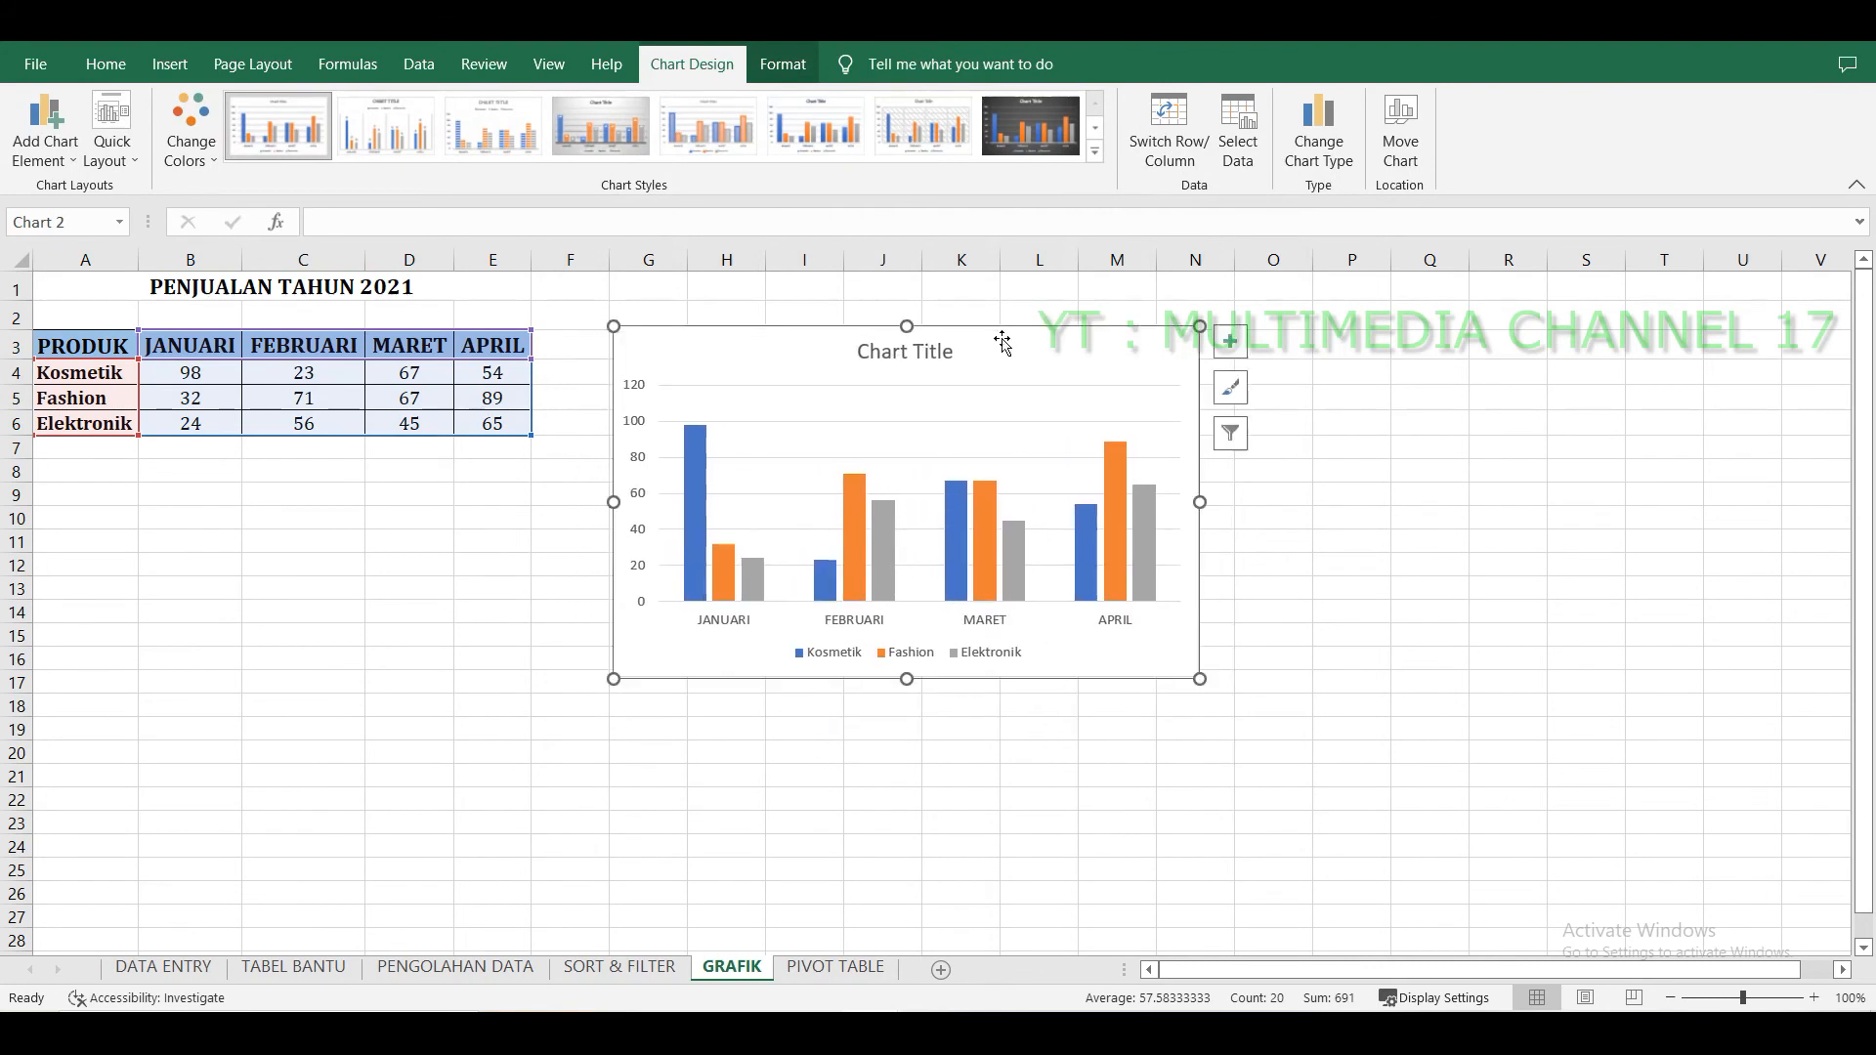
{"action": "left_click", "coordinate": [1194, 704]}
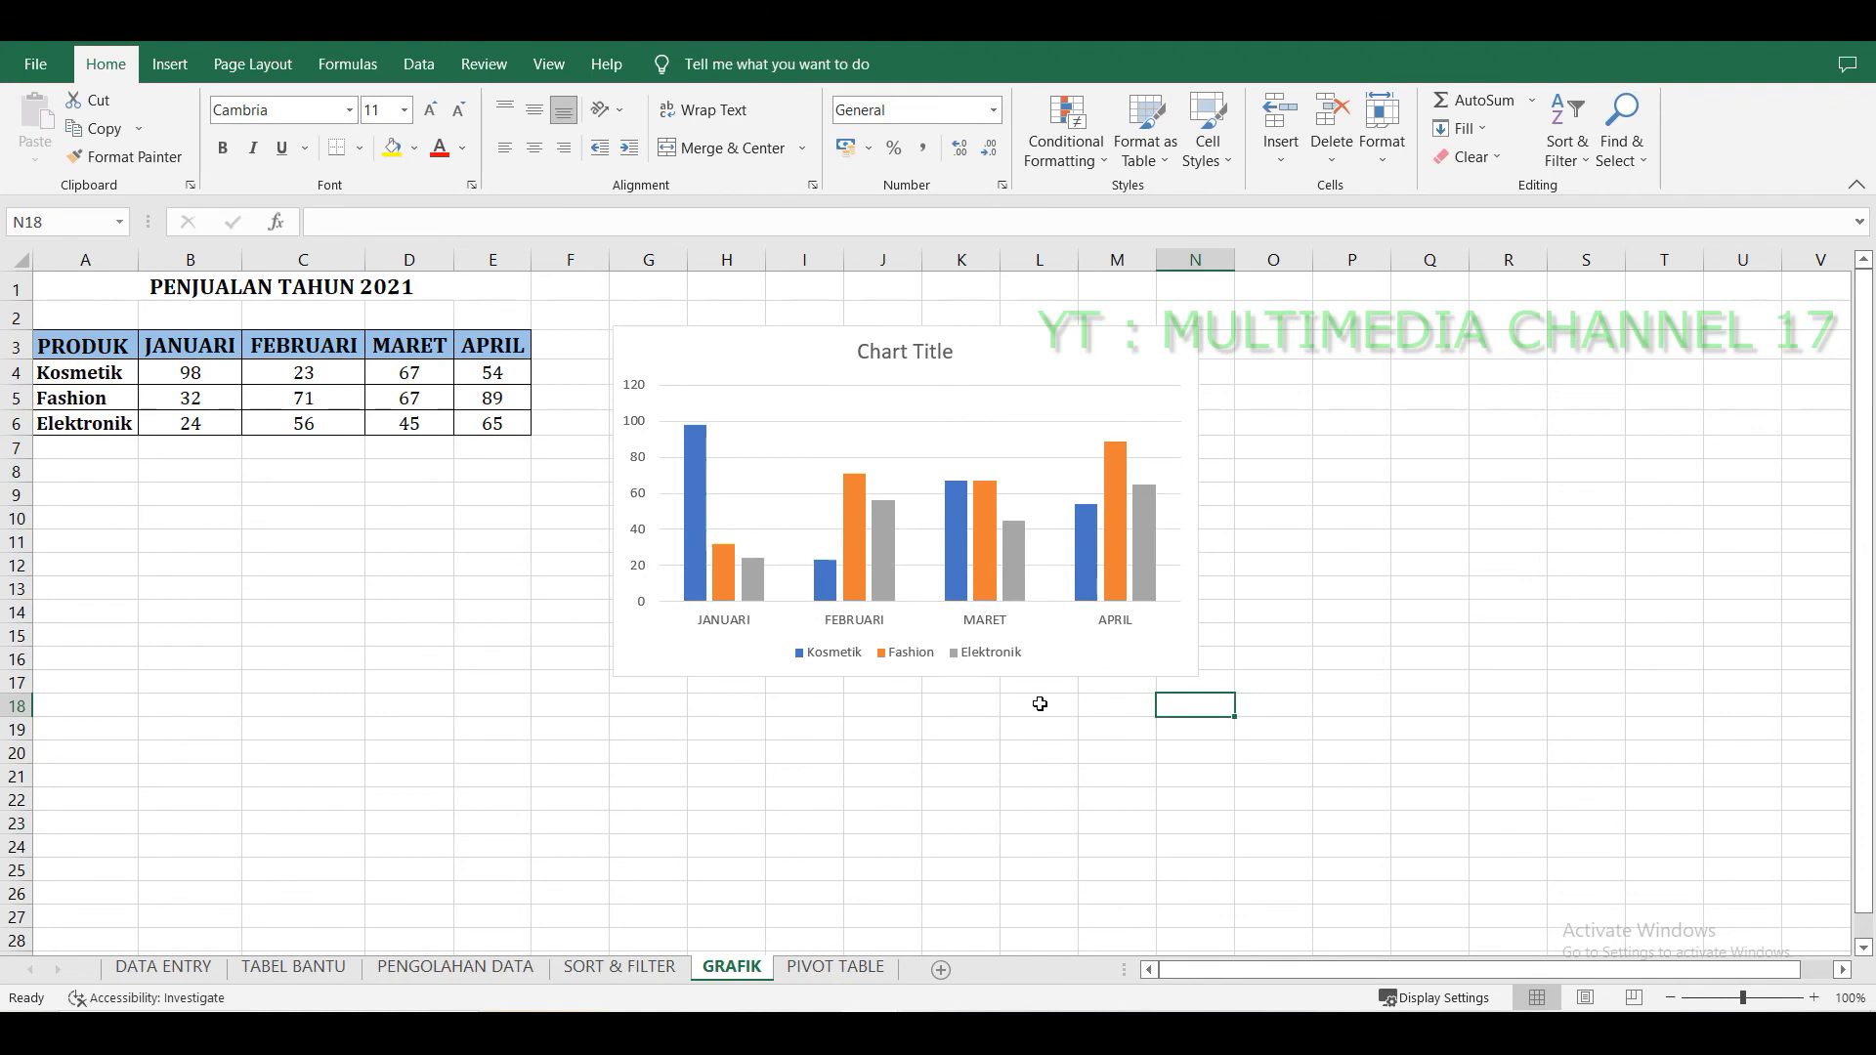
{"action": "left_click", "coordinate": [1063, 636]}
{"action": "left_click_drag", "start_coordinate": [1071, 635], "coordinate": [1063, 632]}
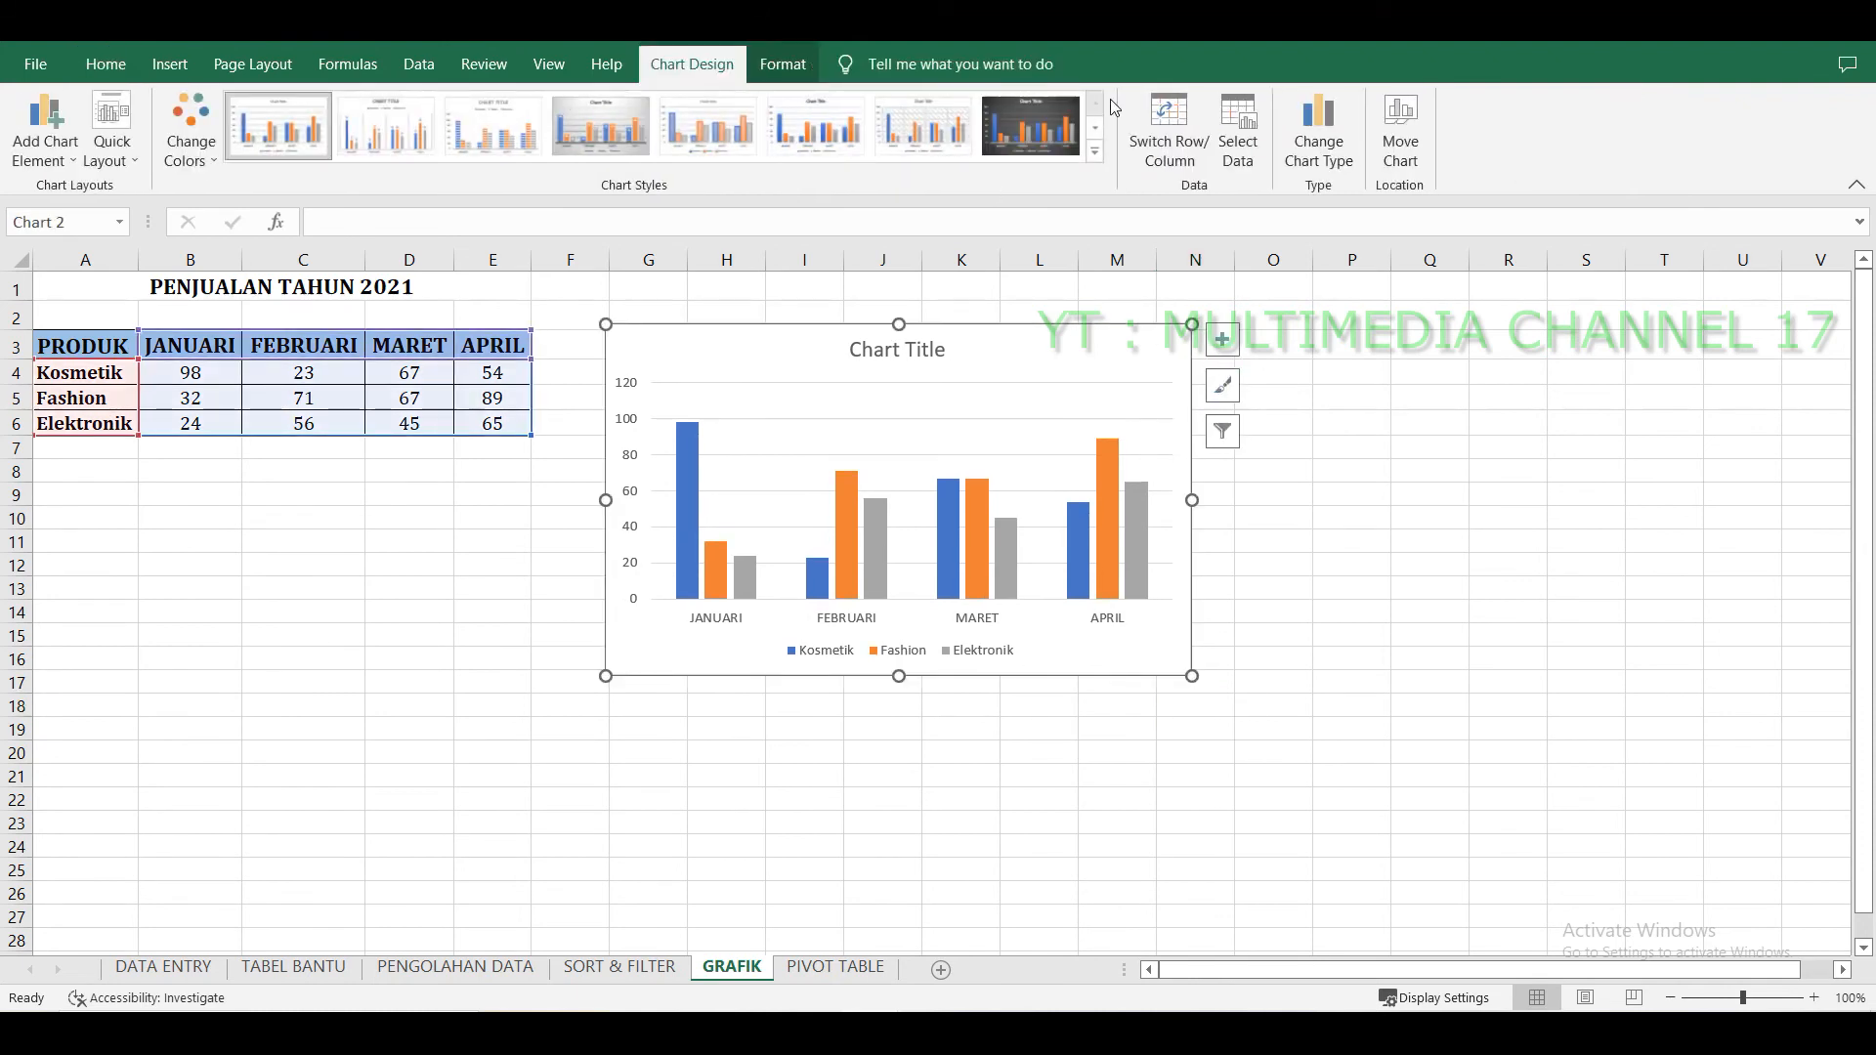
Browse the chart style gallery, the chart filter options and the chart style panel.
{"action": "left_click", "coordinate": [1098, 129]}
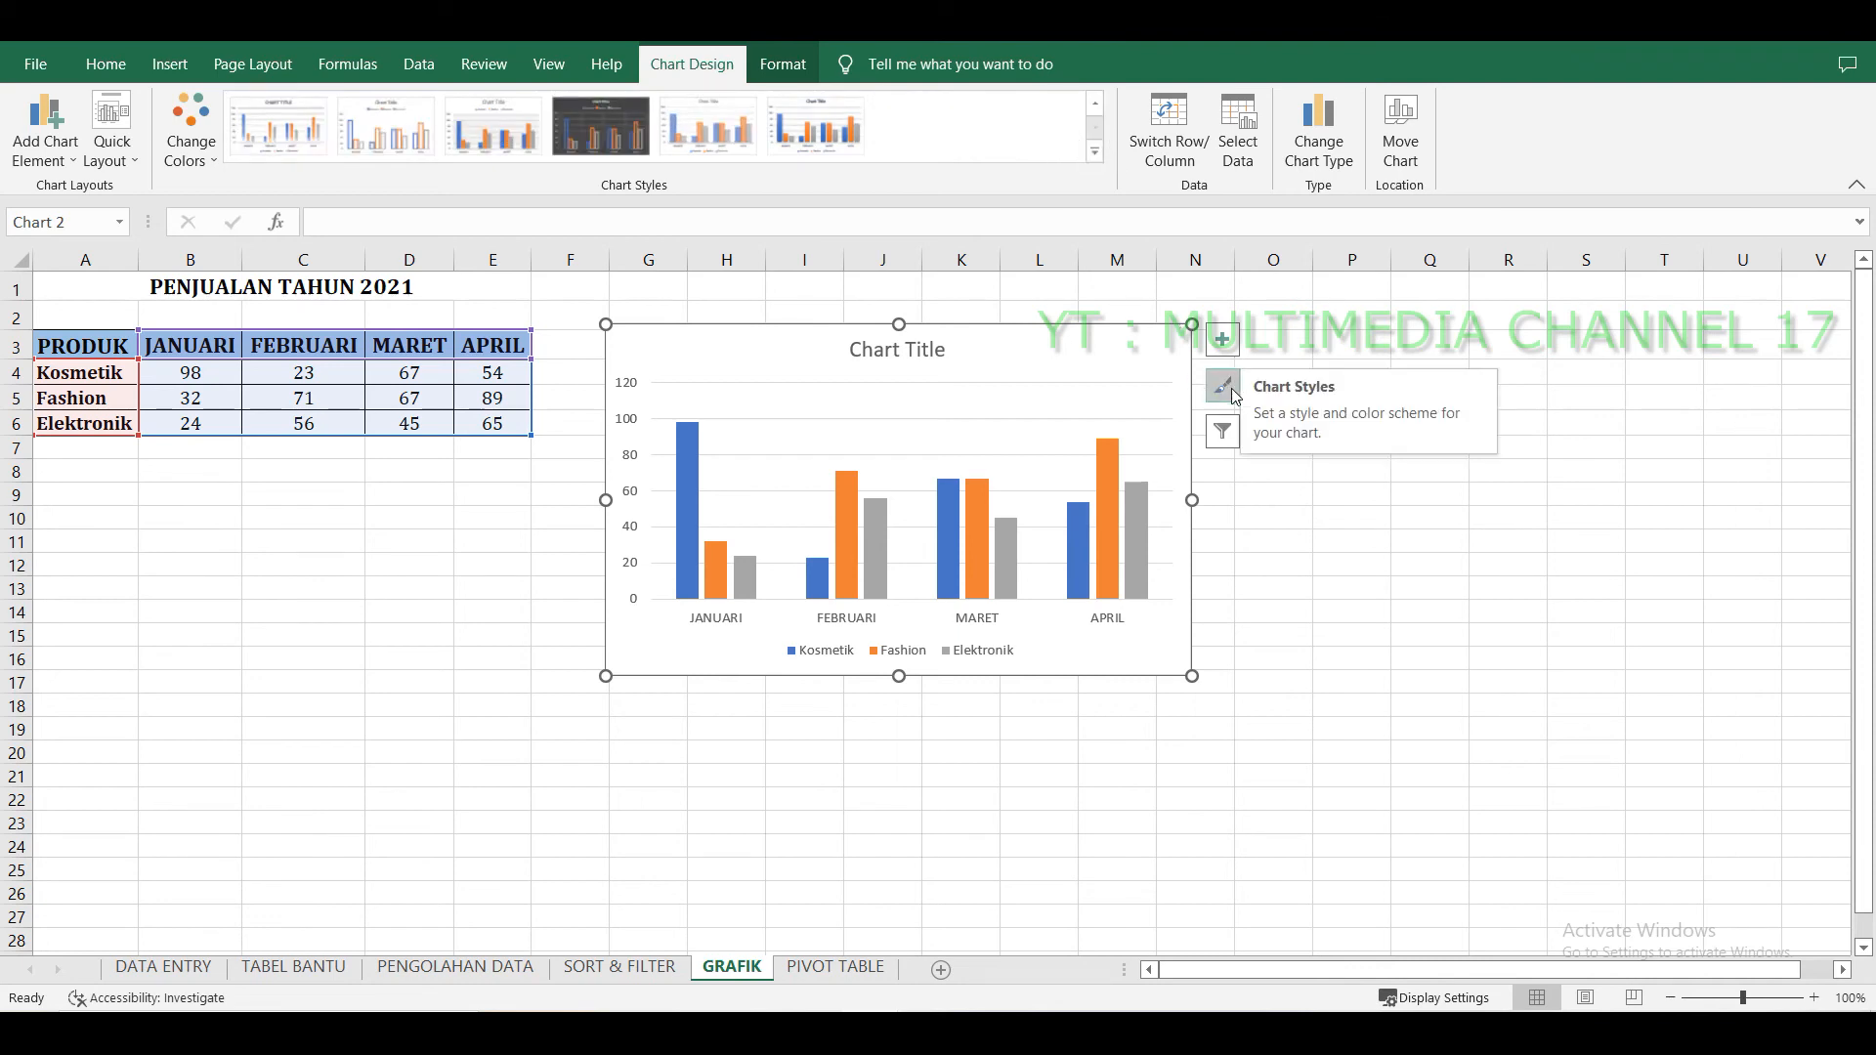
{"action": "left_click", "coordinate": [1233, 427]}
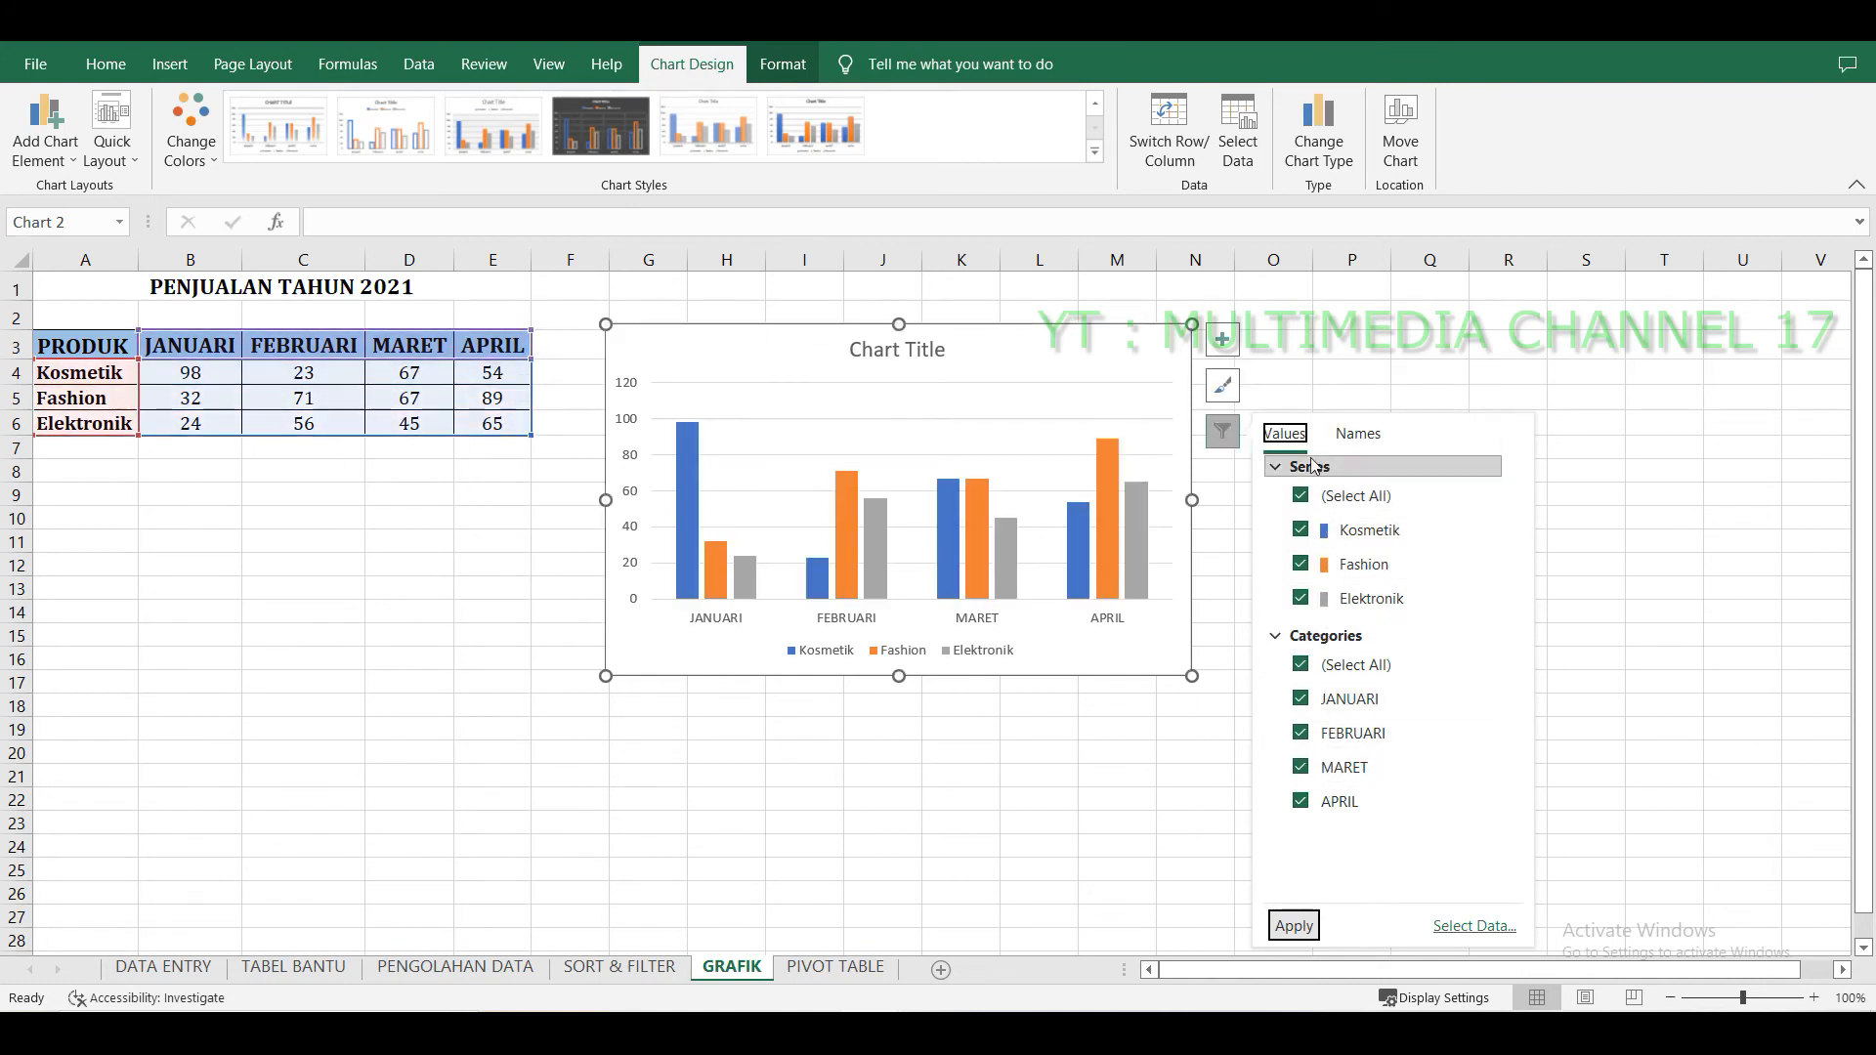
{"action": "left_click", "coordinate": [1222, 387]}
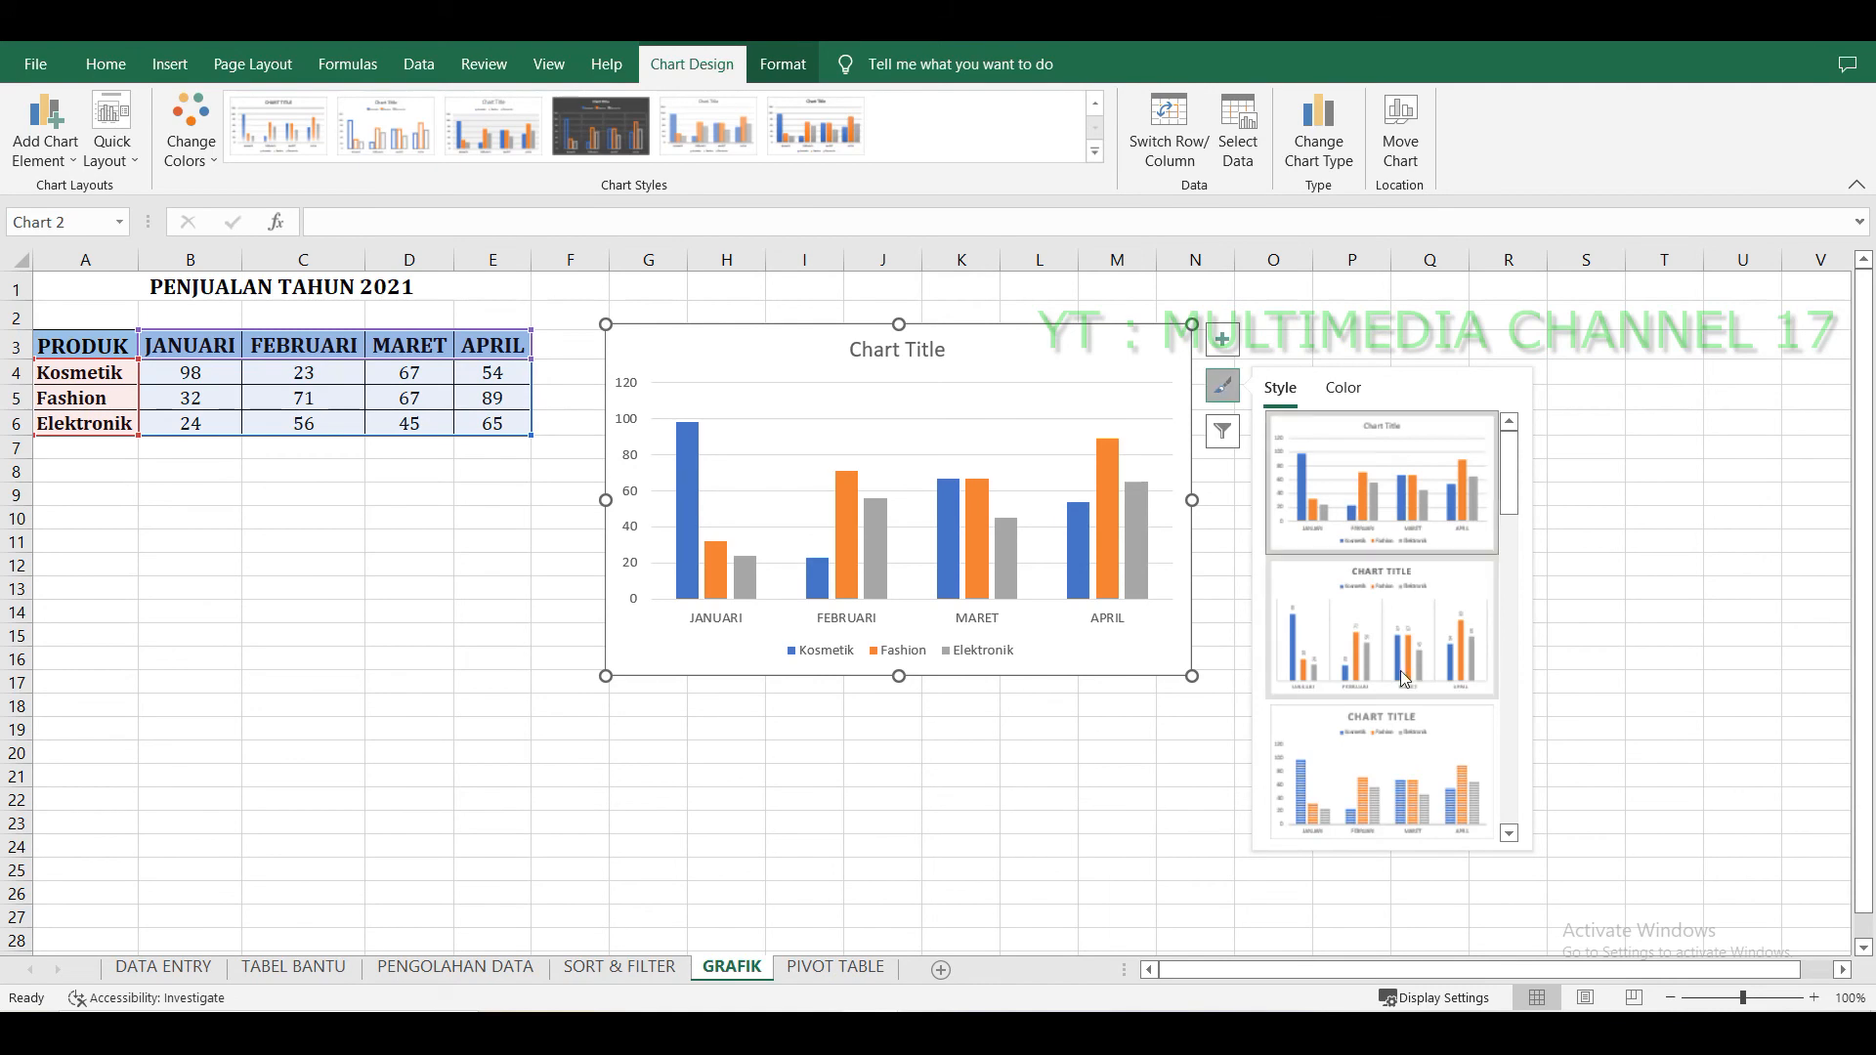
{"action": "left_click", "coordinate": [1329, 326]}
{"action": "left_click", "coordinate": [1172, 396]}
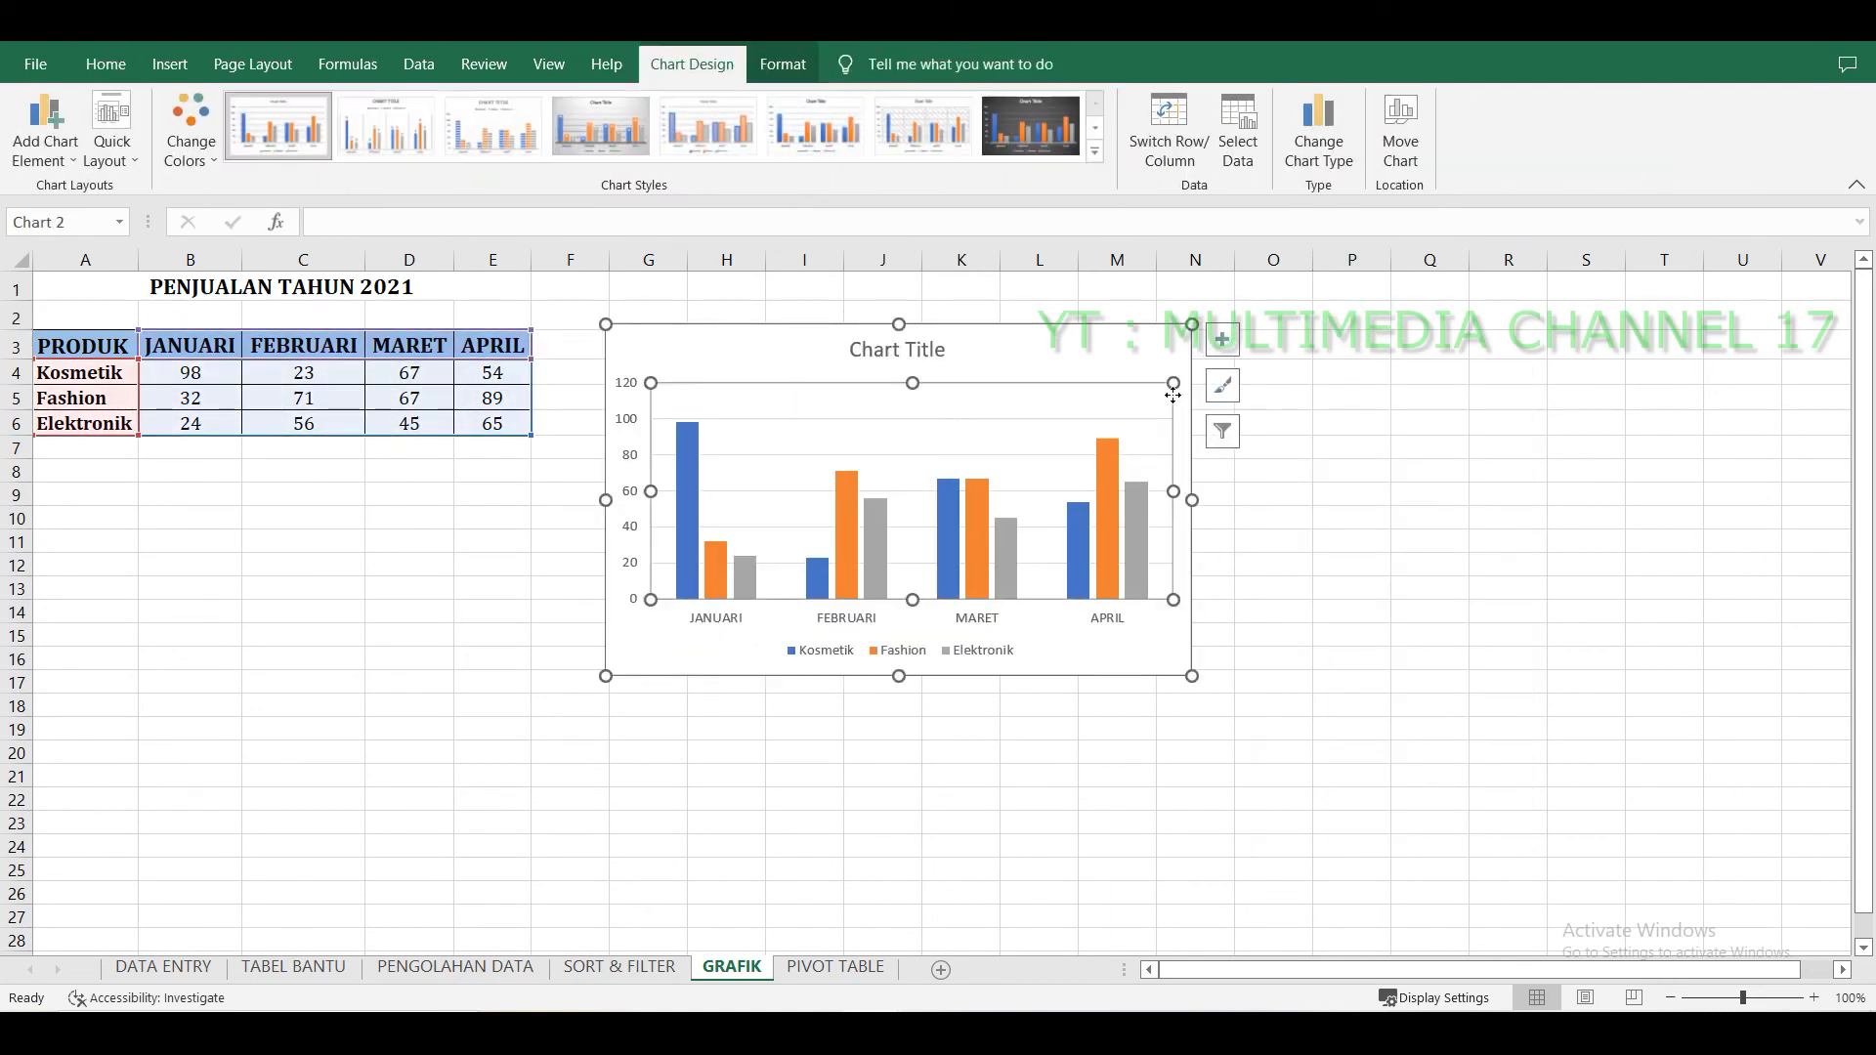
Apply the dark chart style to the sales chart.
{"action": "left_click", "coordinate": [1012, 139]}
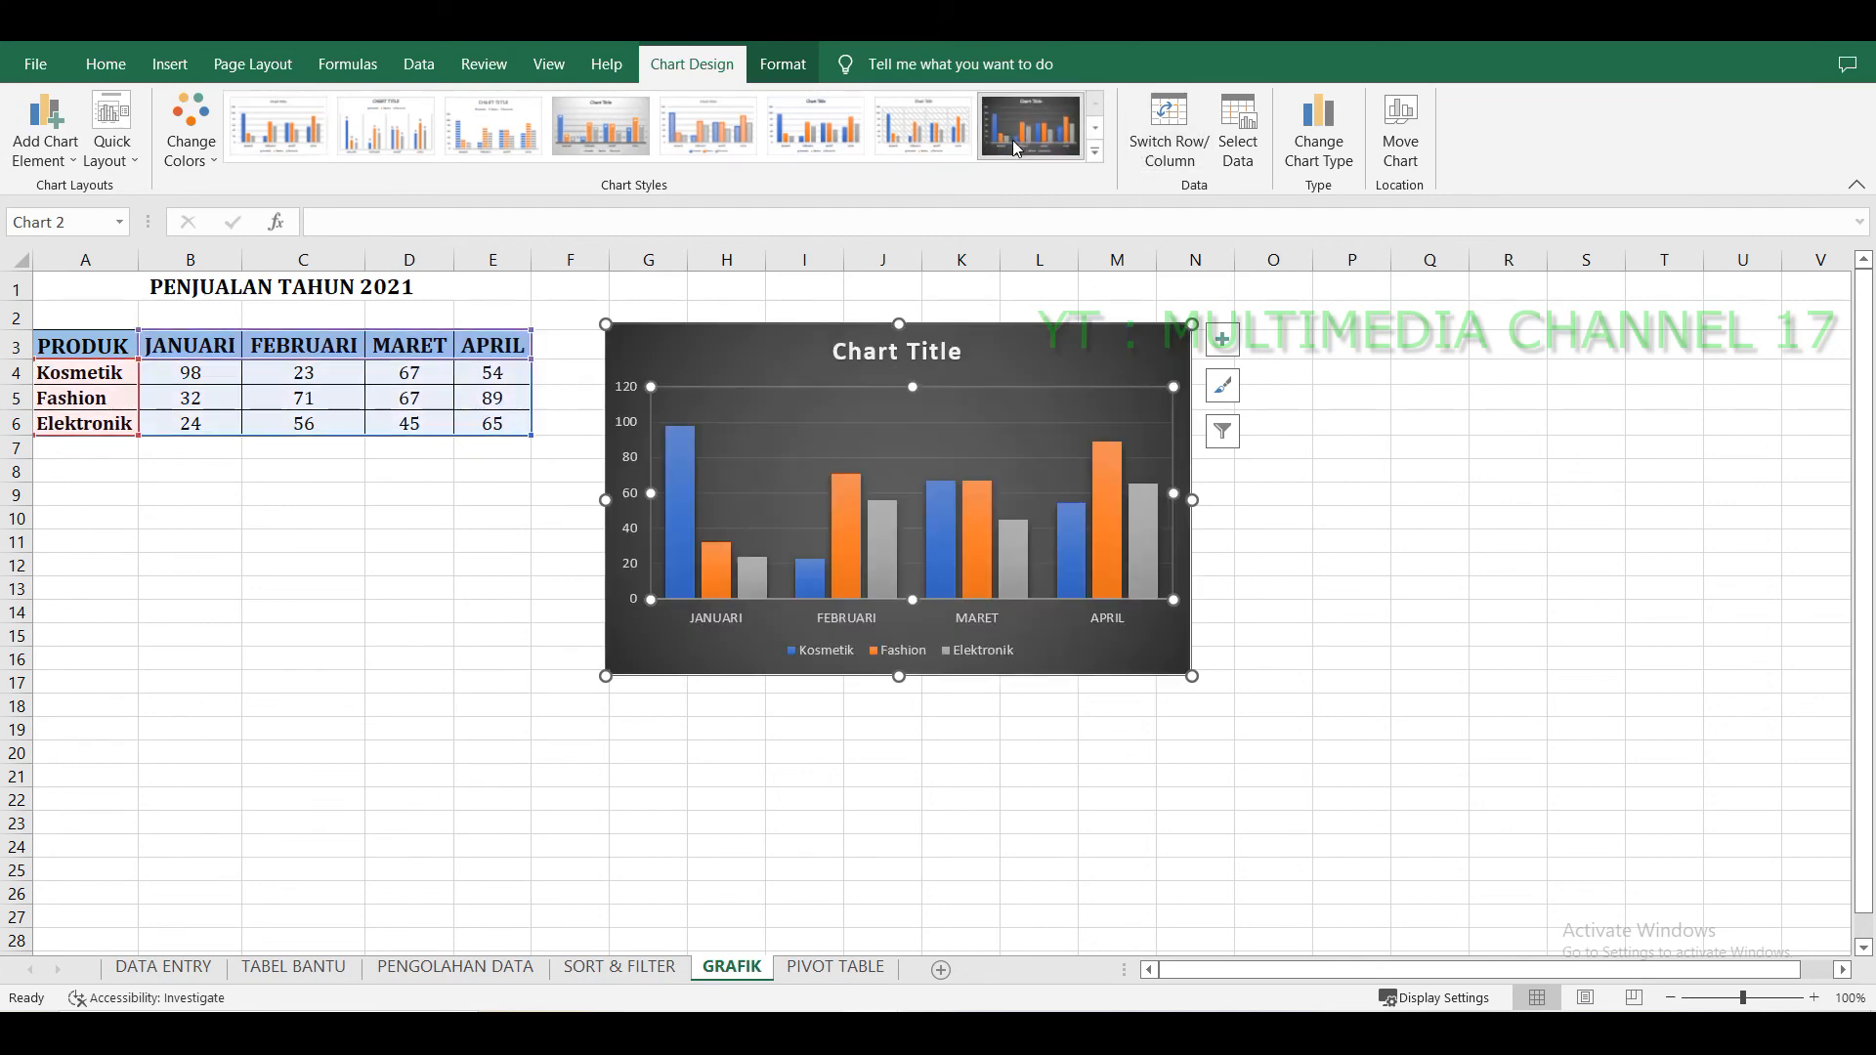
{"action": "left_click", "coordinate": [1251, 558]}
{"action": "left_click", "coordinate": [1179, 799]}
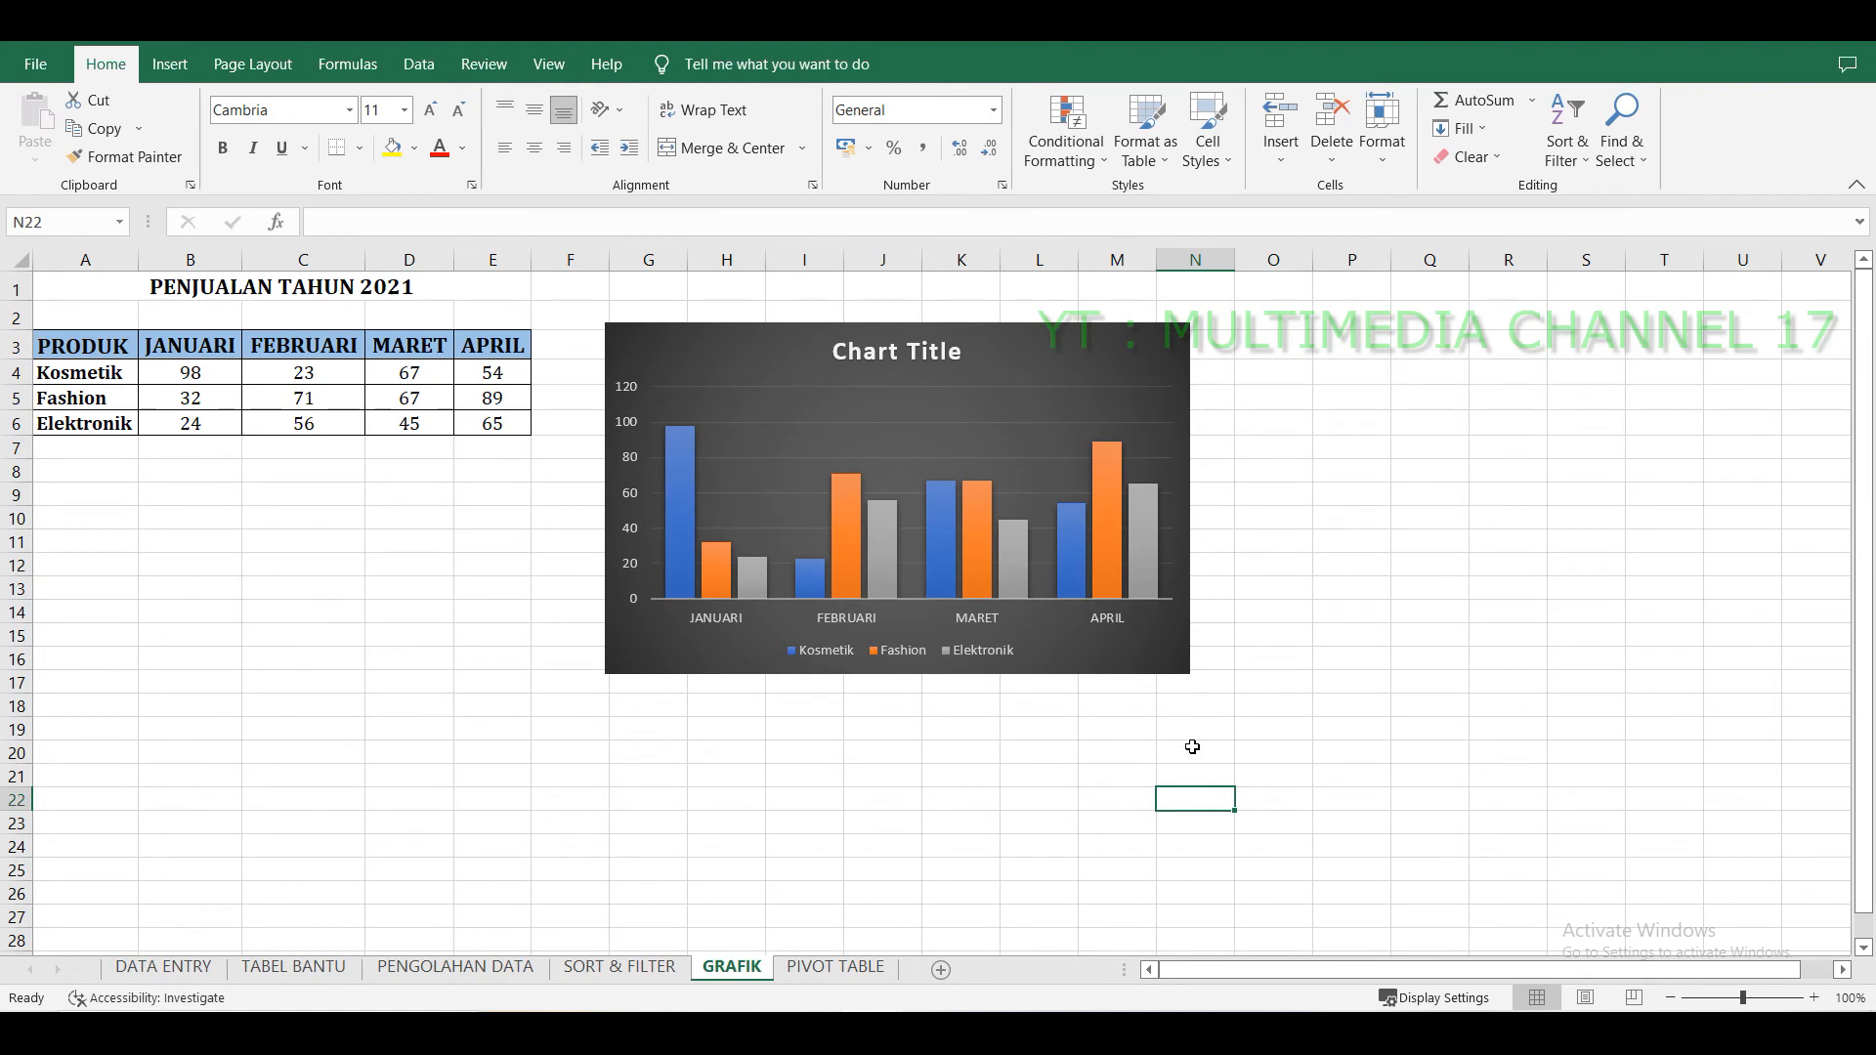
Rename the chart title to PENJUALAN TAHUN 2021 and close the formatting pane.
{"action": "left_click", "coordinate": [926, 354]}
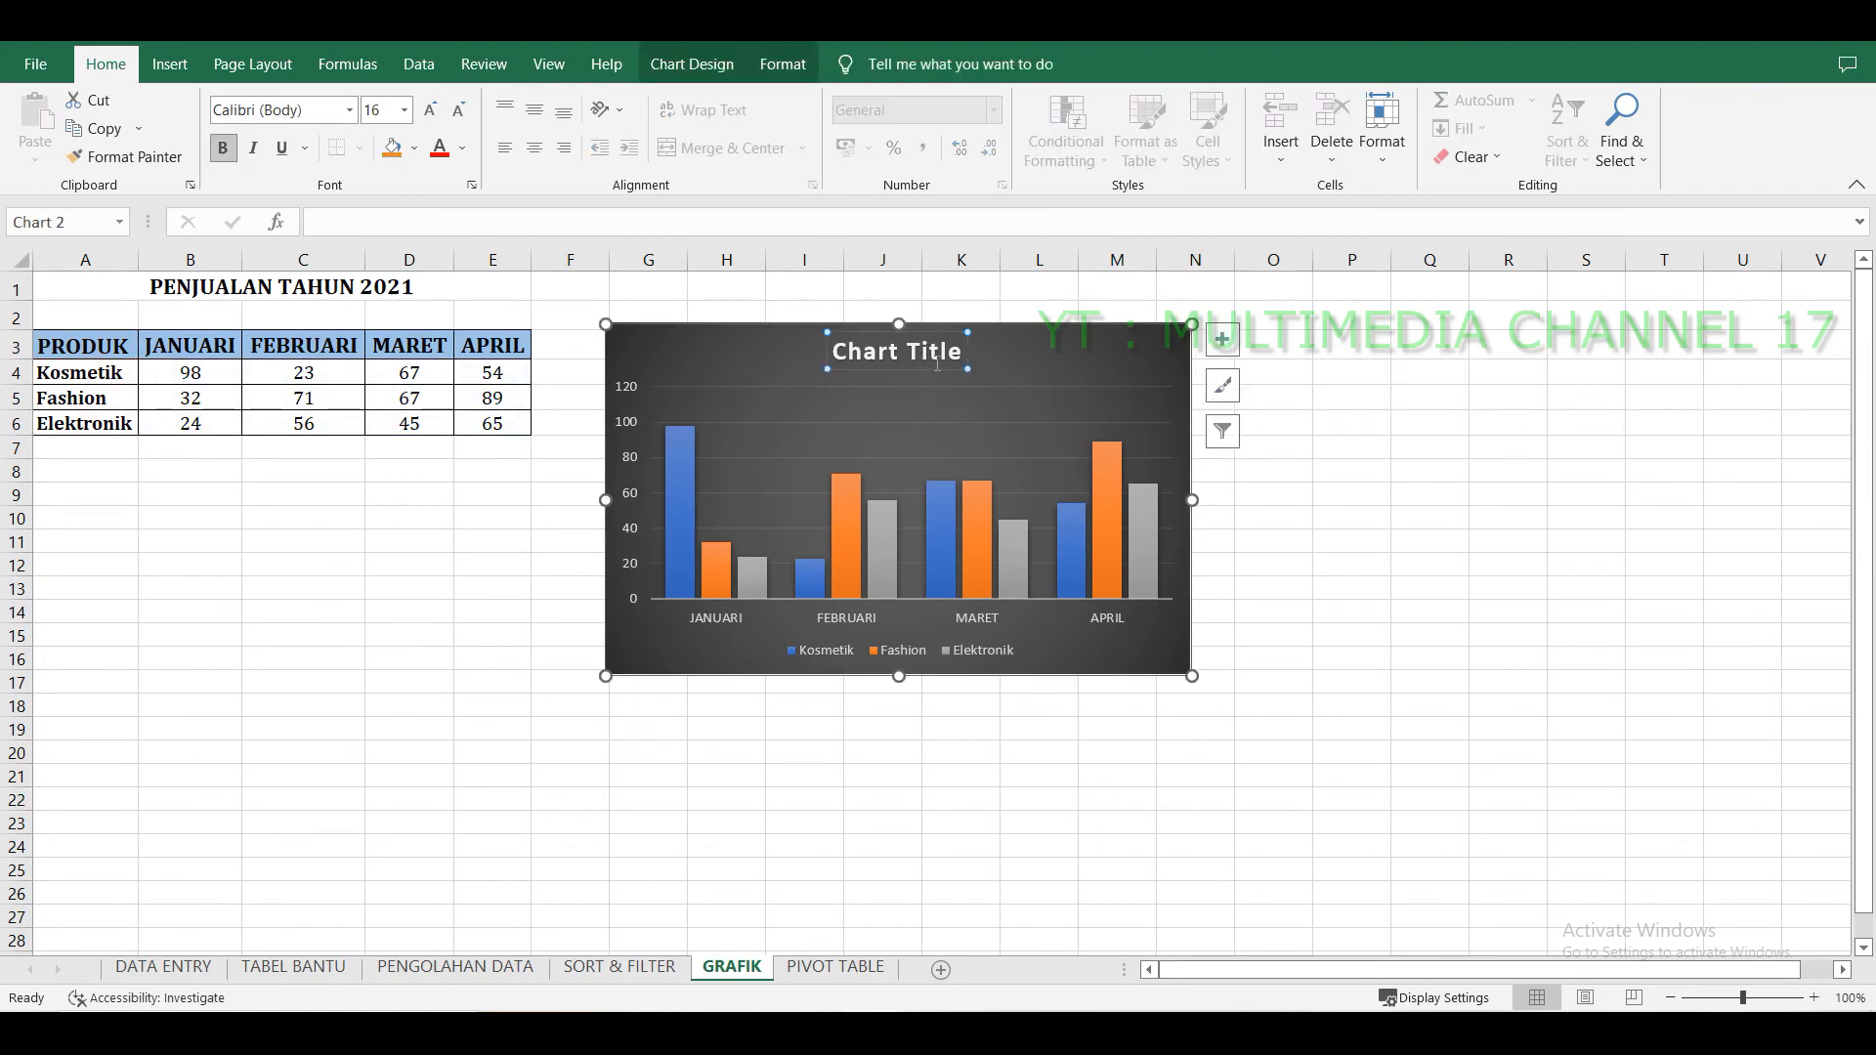
{"action": "double_click", "coordinate": [928, 354]}
{"action": "left_click_drag", "start_coordinate": [834, 353], "coordinate": [973, 359]}
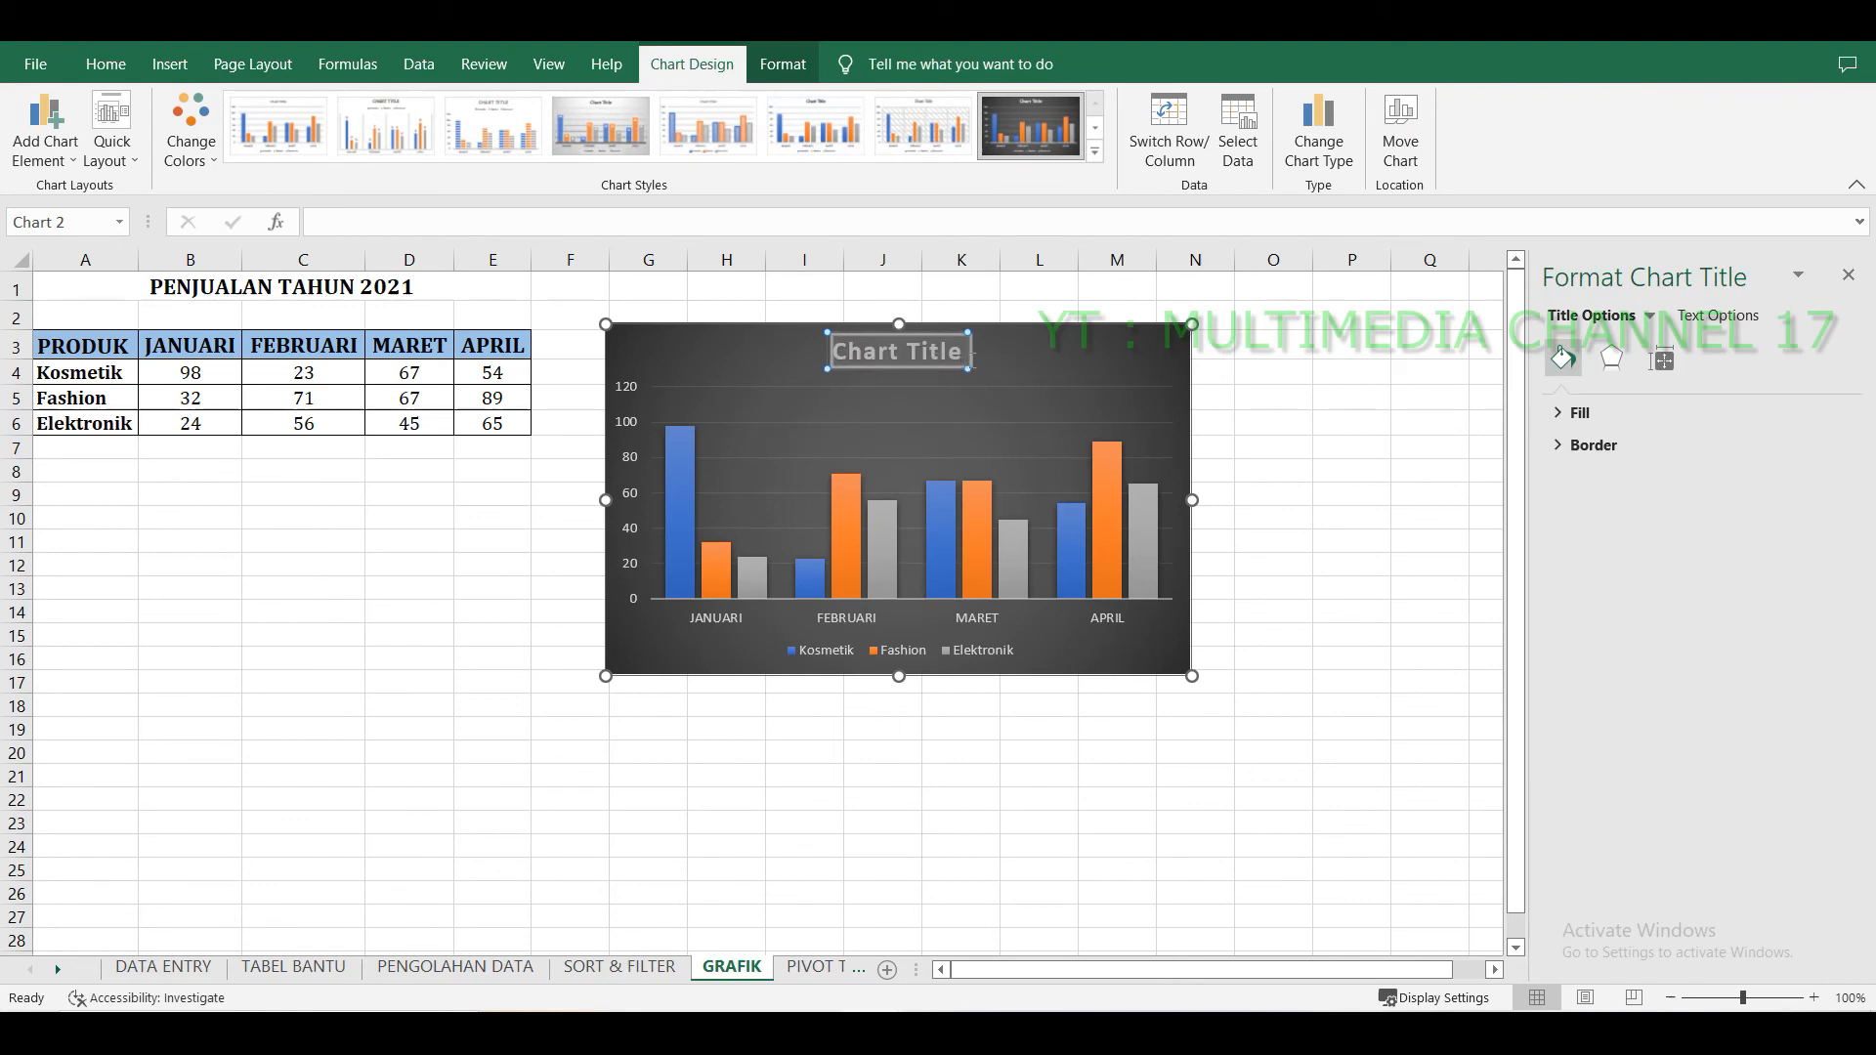
{"action": "type", "text": "PE"}
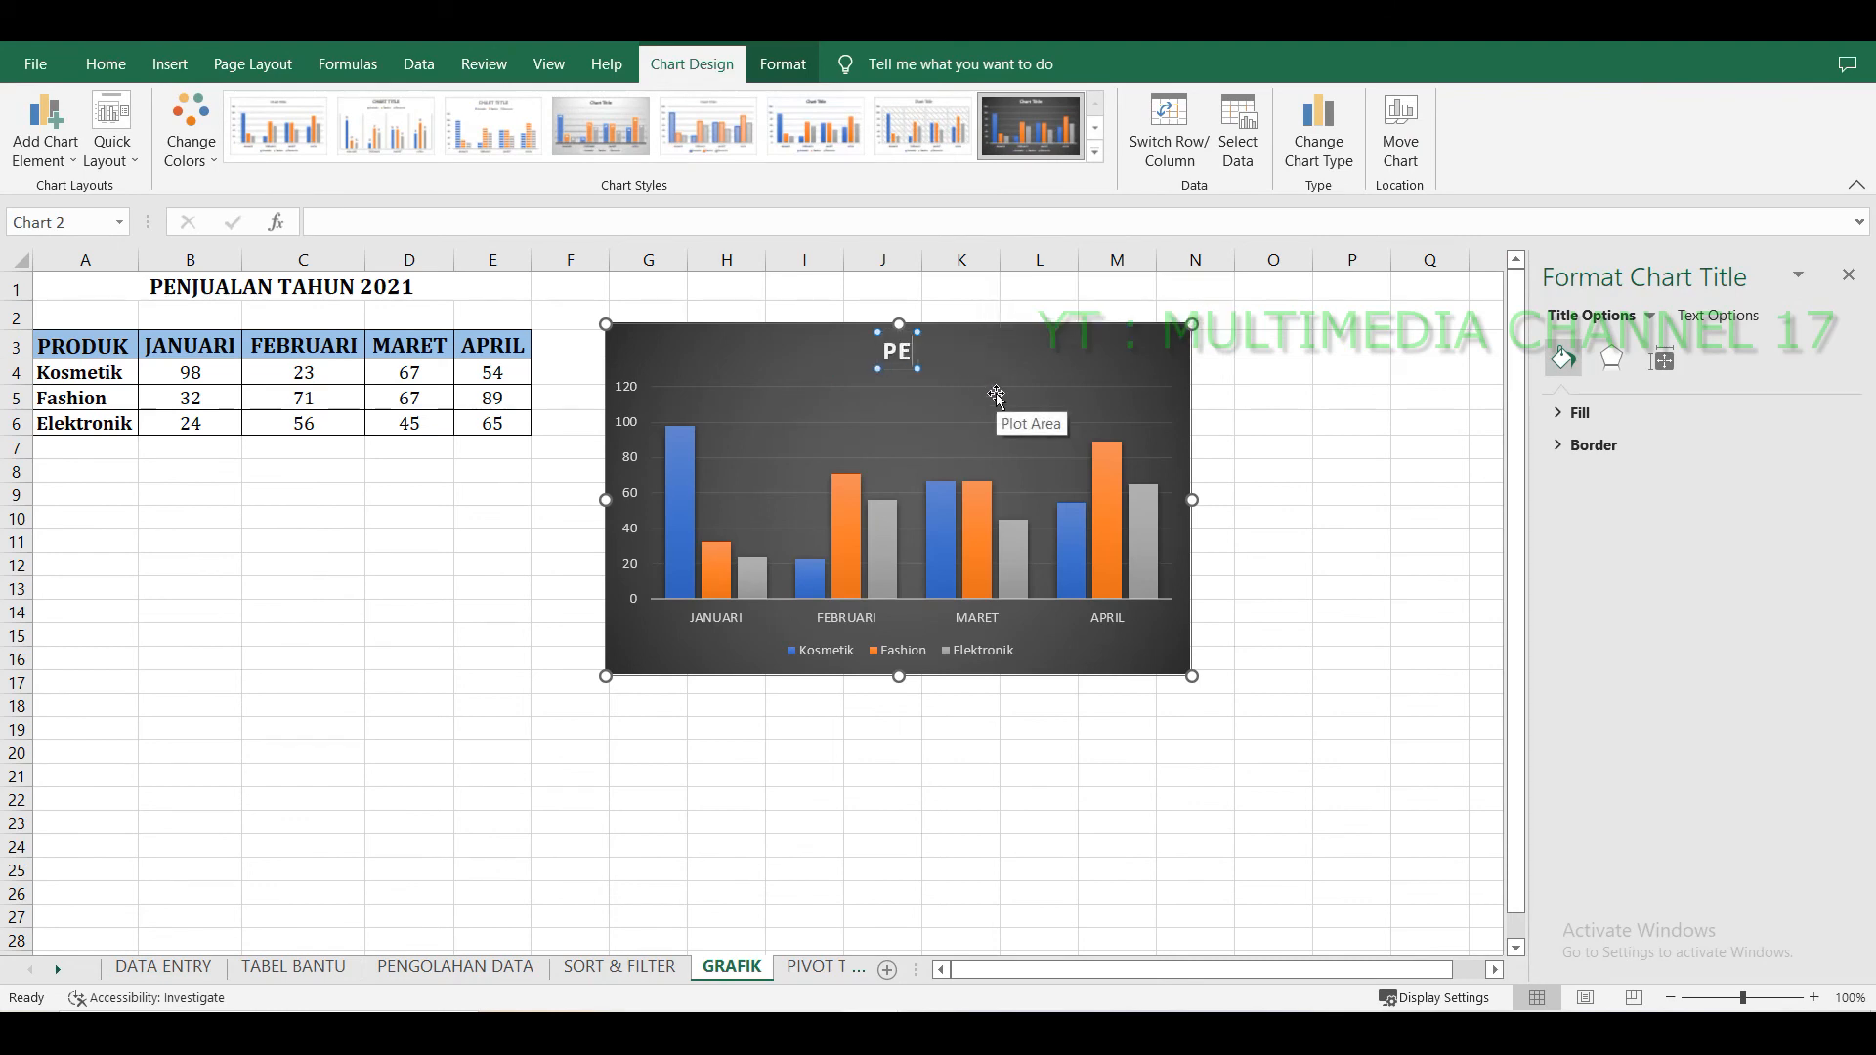
{"action": "type", "text": "NJUALAN TAHUN"}
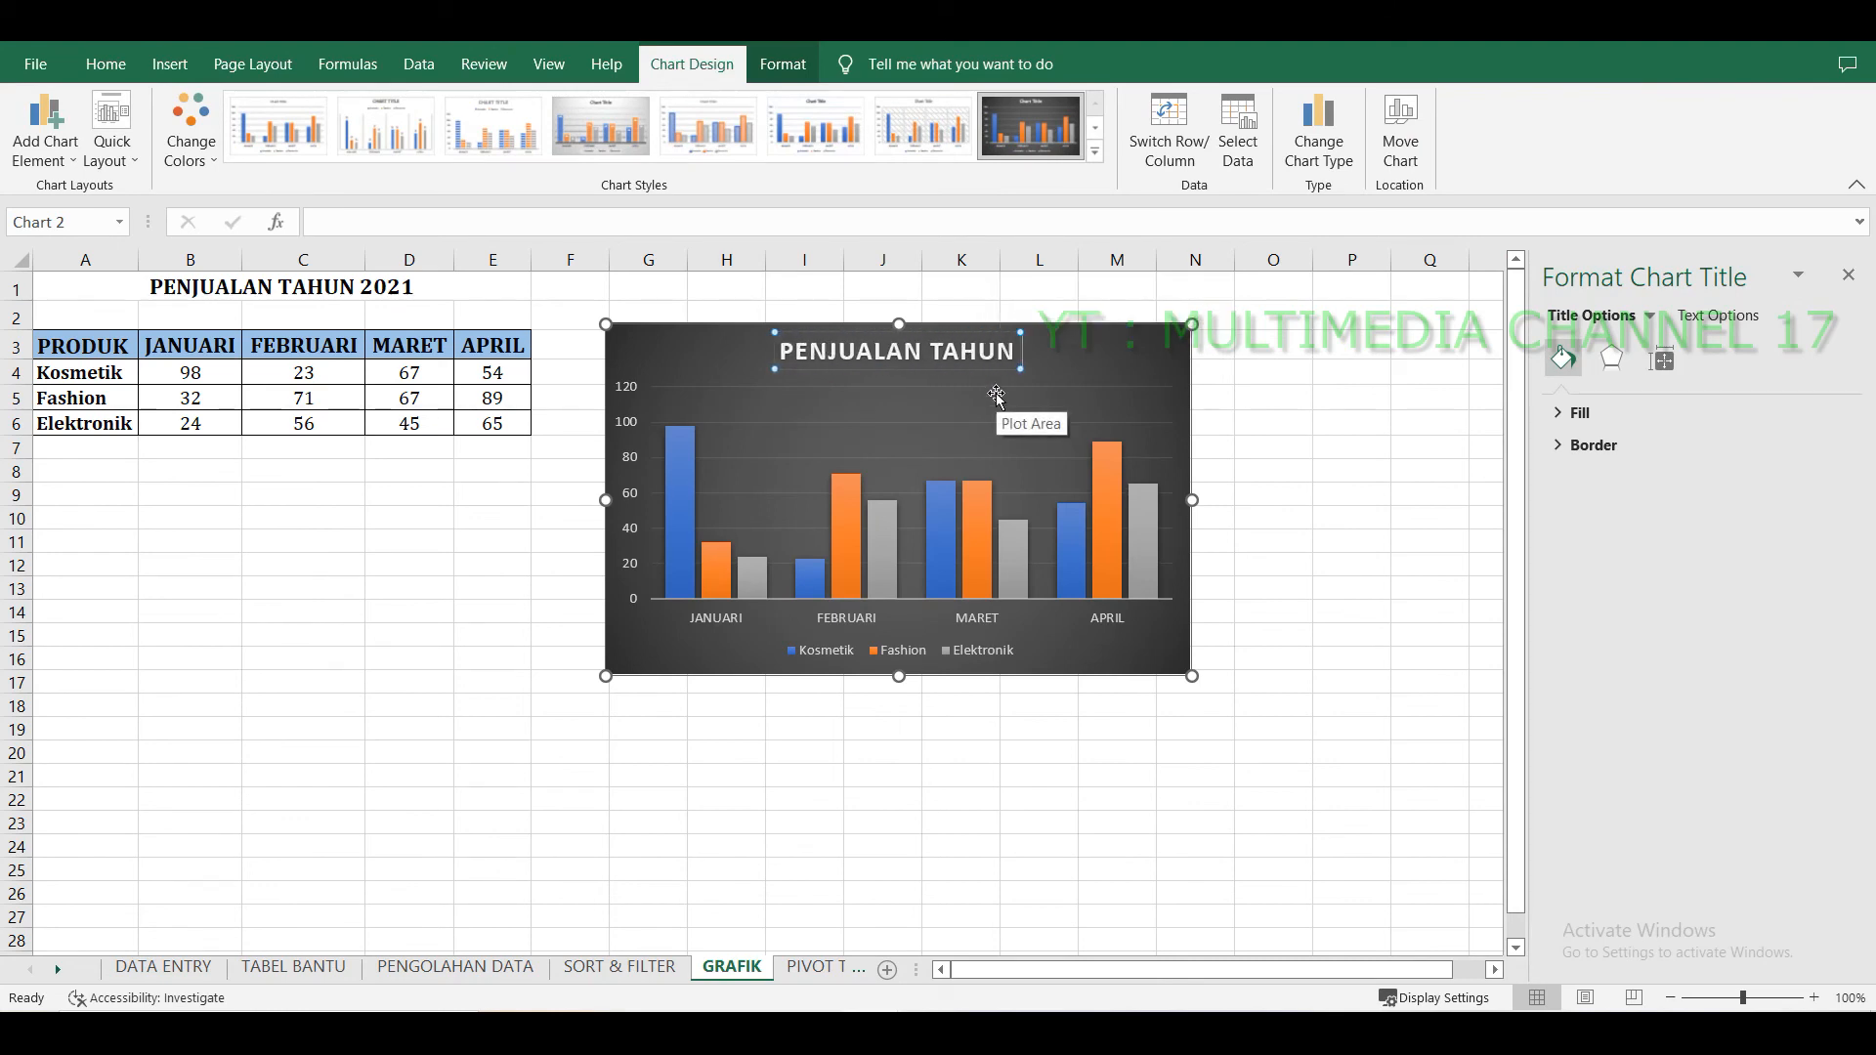
{"action": "type", "text": " 2021"}
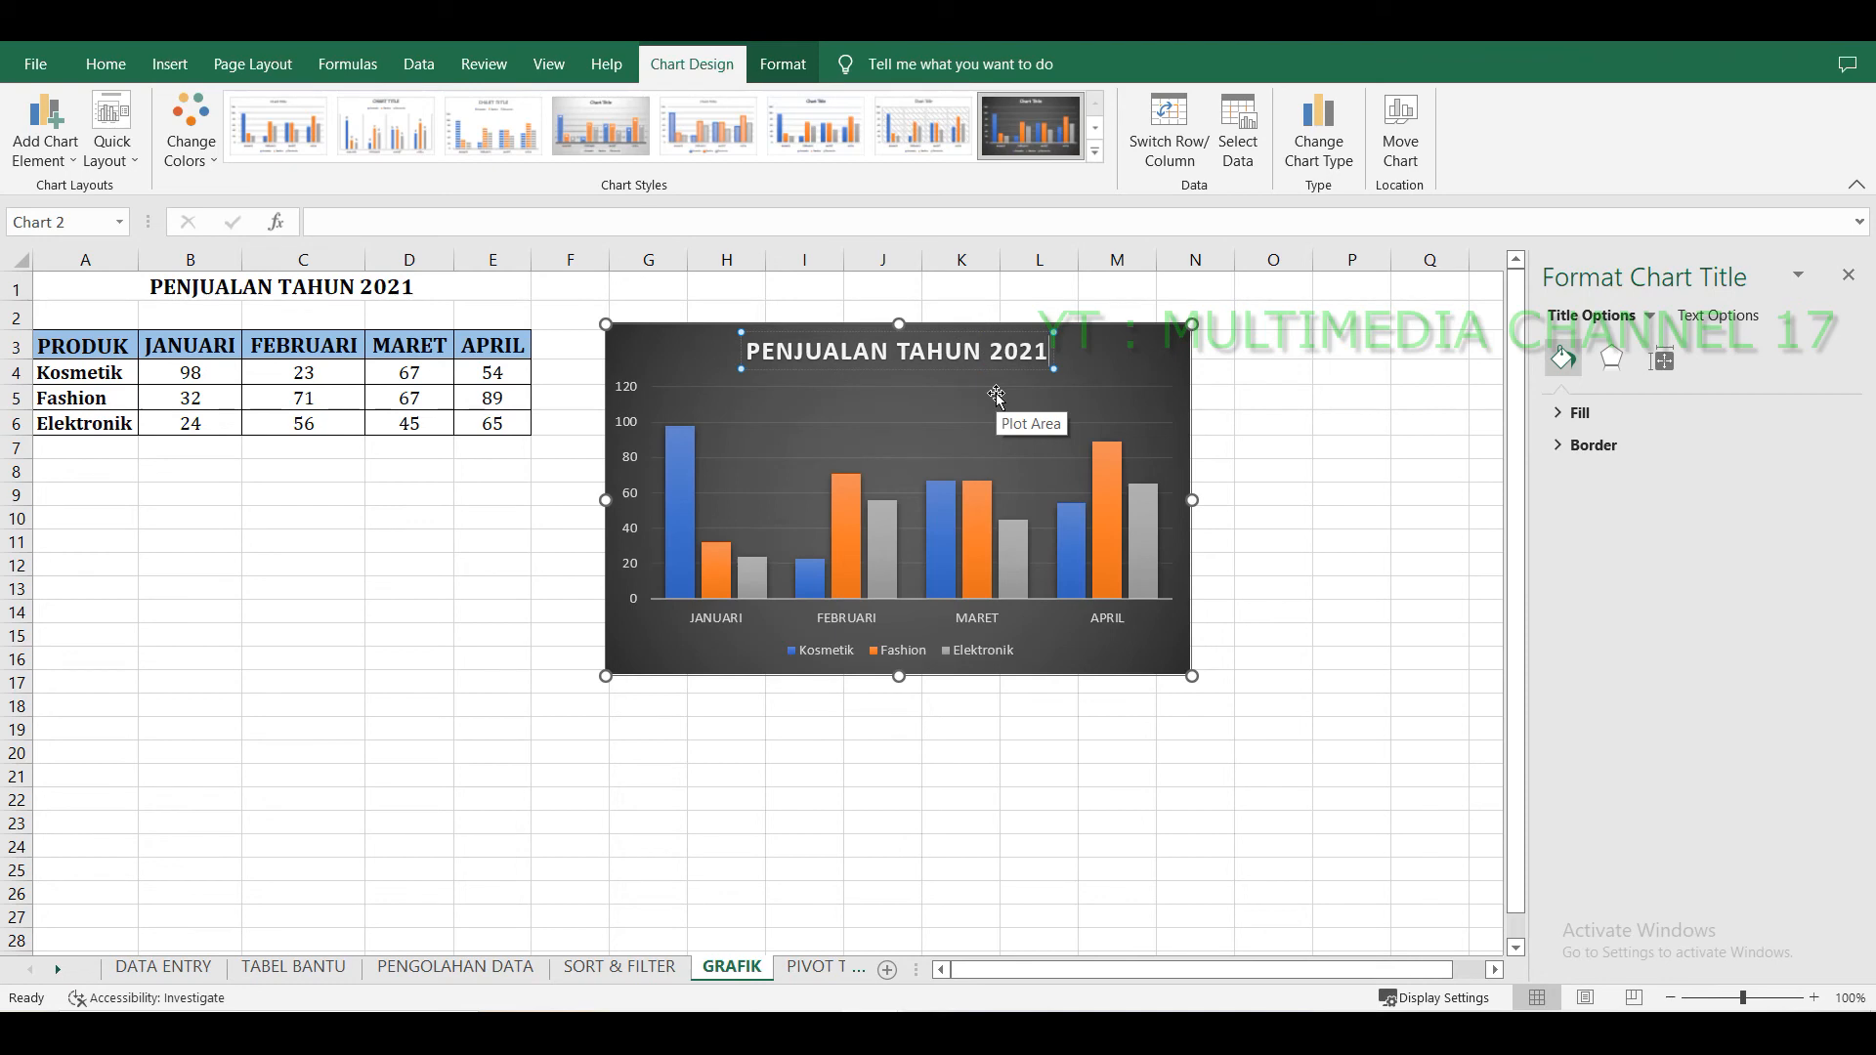
{"action": "left_click", "coordinate": [1285, 470]}
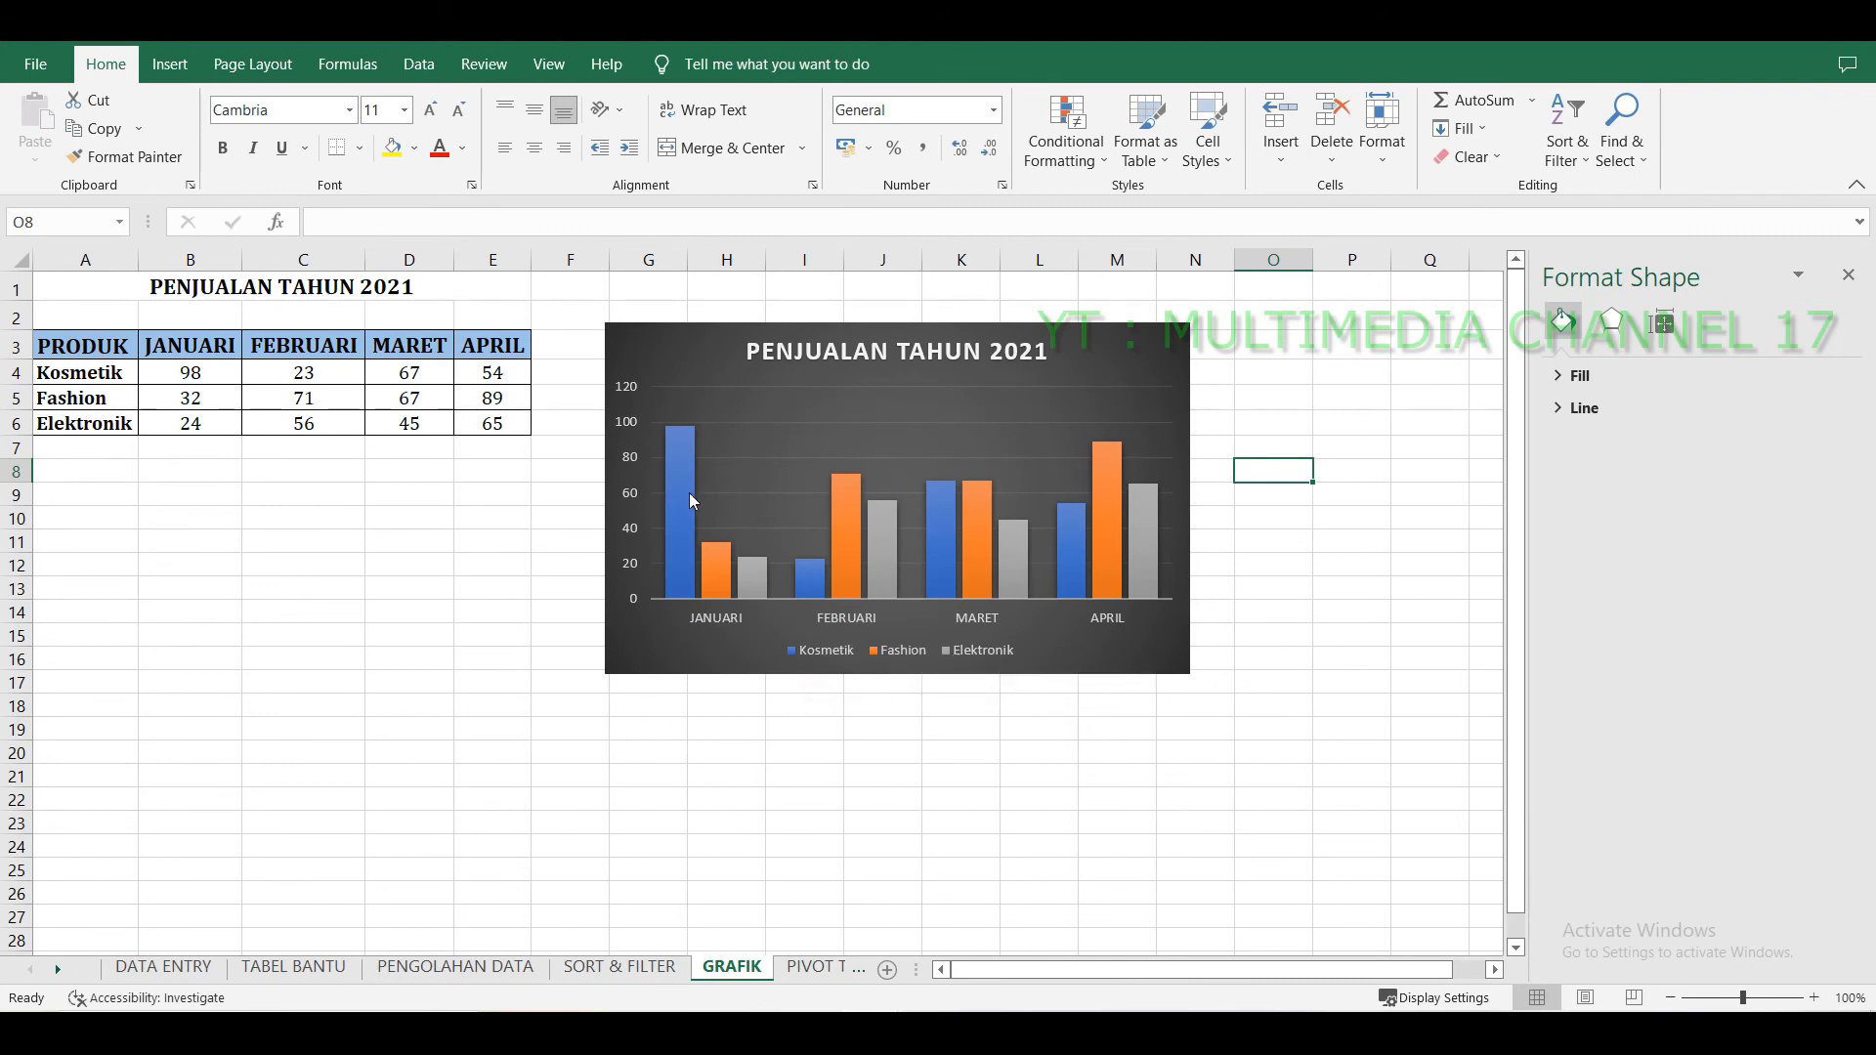
{"action": "left_click", "coordinate": [1350, 567]}
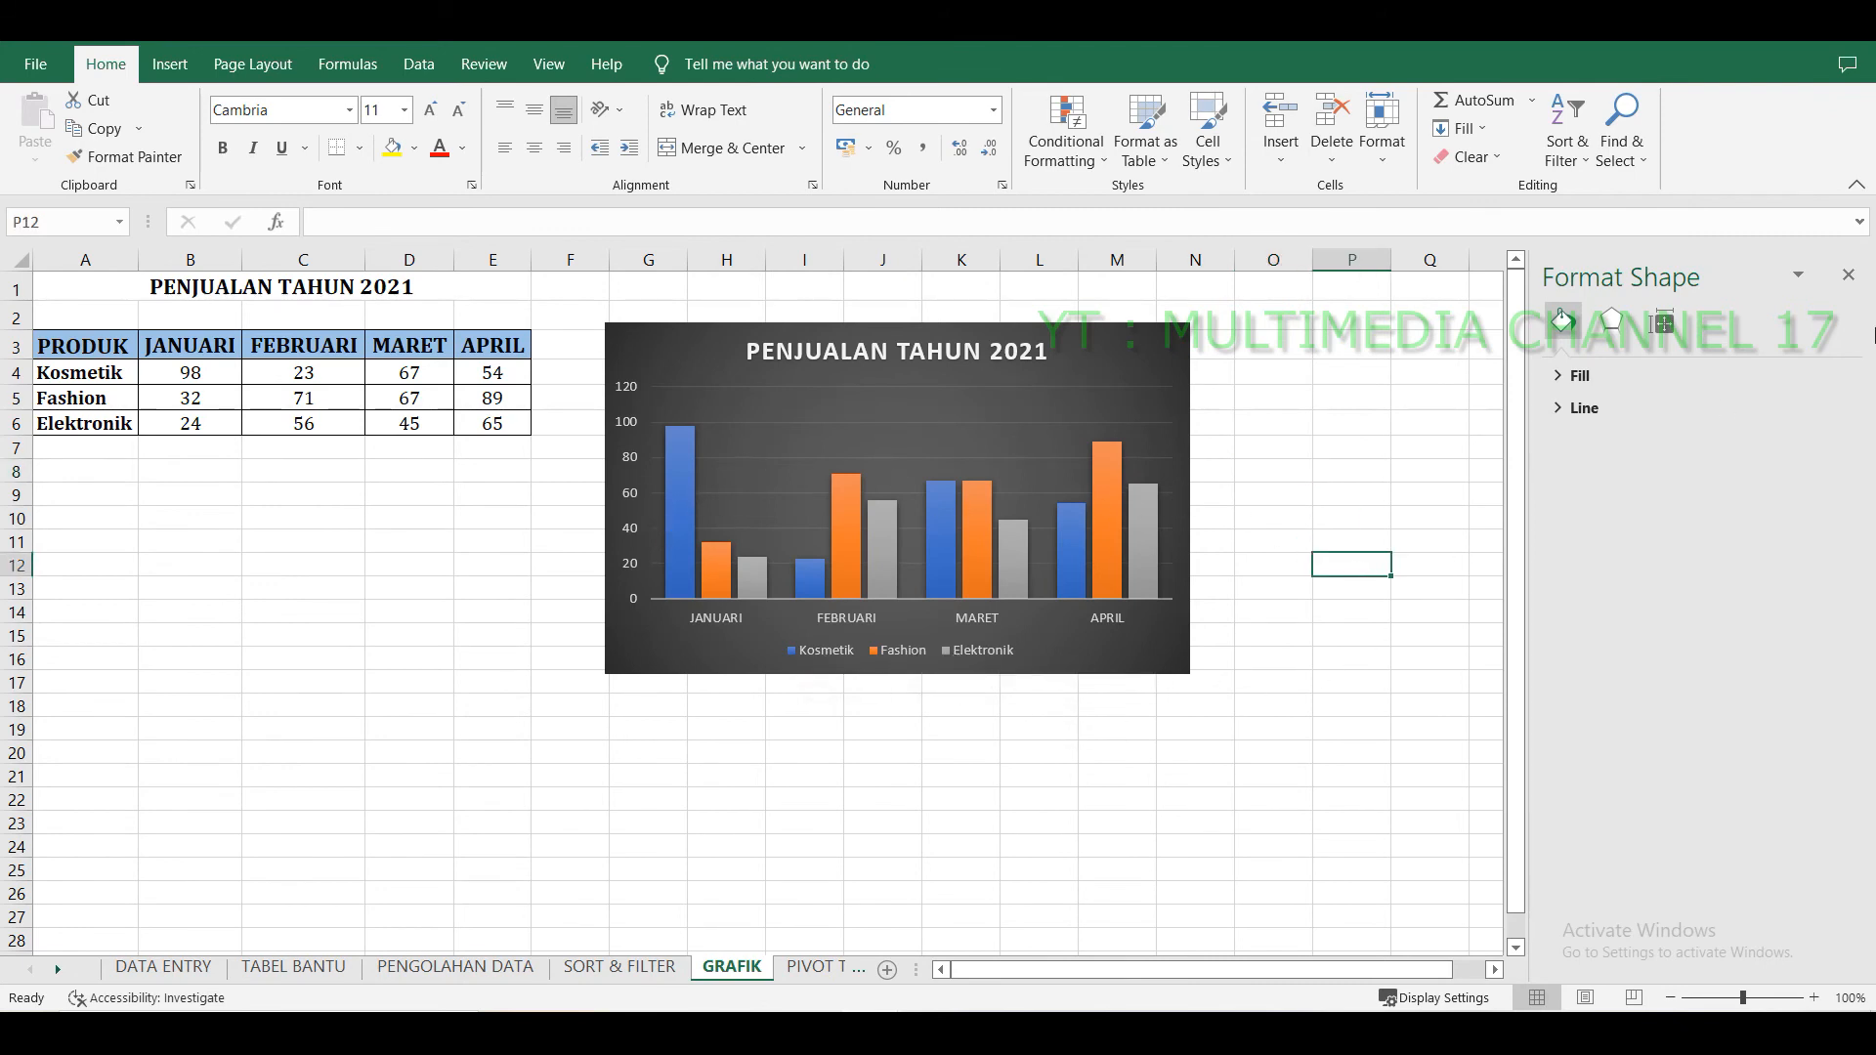
{"action": "left_click", "coordinate": [1849, 275]}
Switch to the PIVOT TABLE sheet and slightly heighten row 4 of the TABEL REFERENSI table.
{"action": "left_click", "coordinate": [1307, 657]}
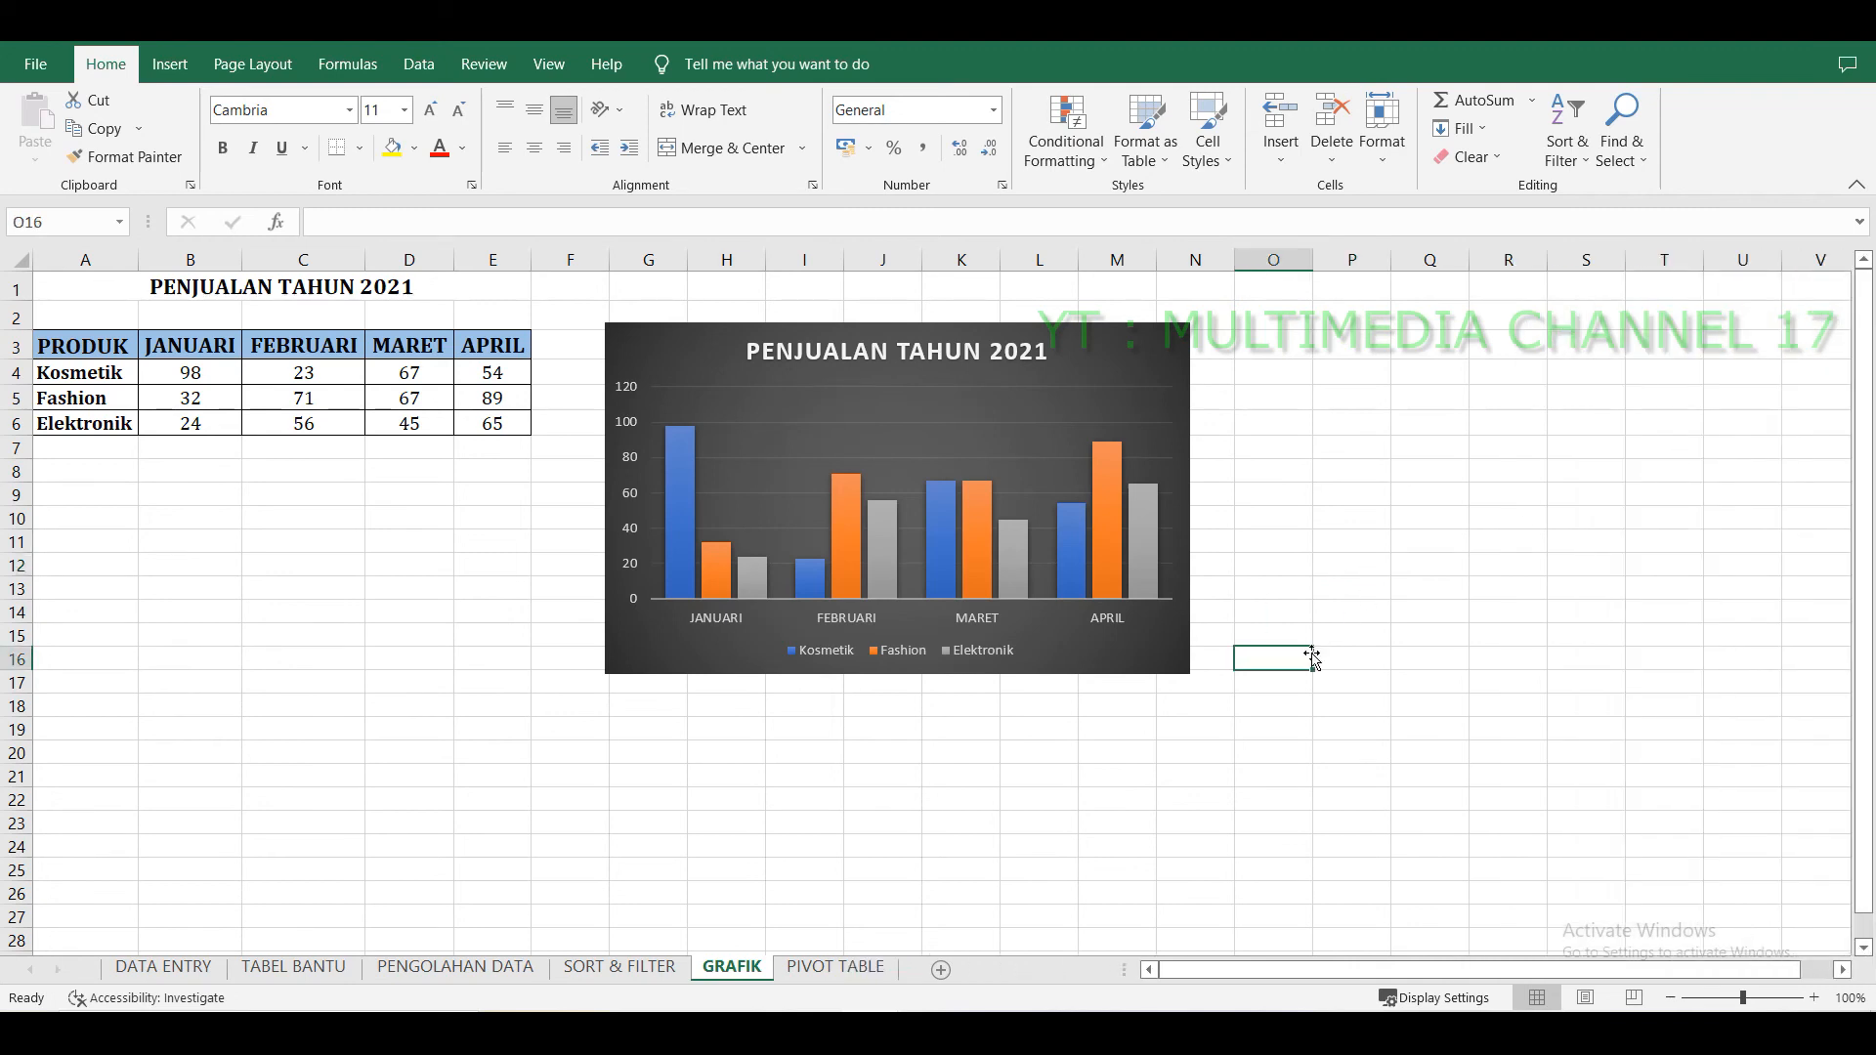
{"action": "left_click", "coordinate": [1330, 523]}
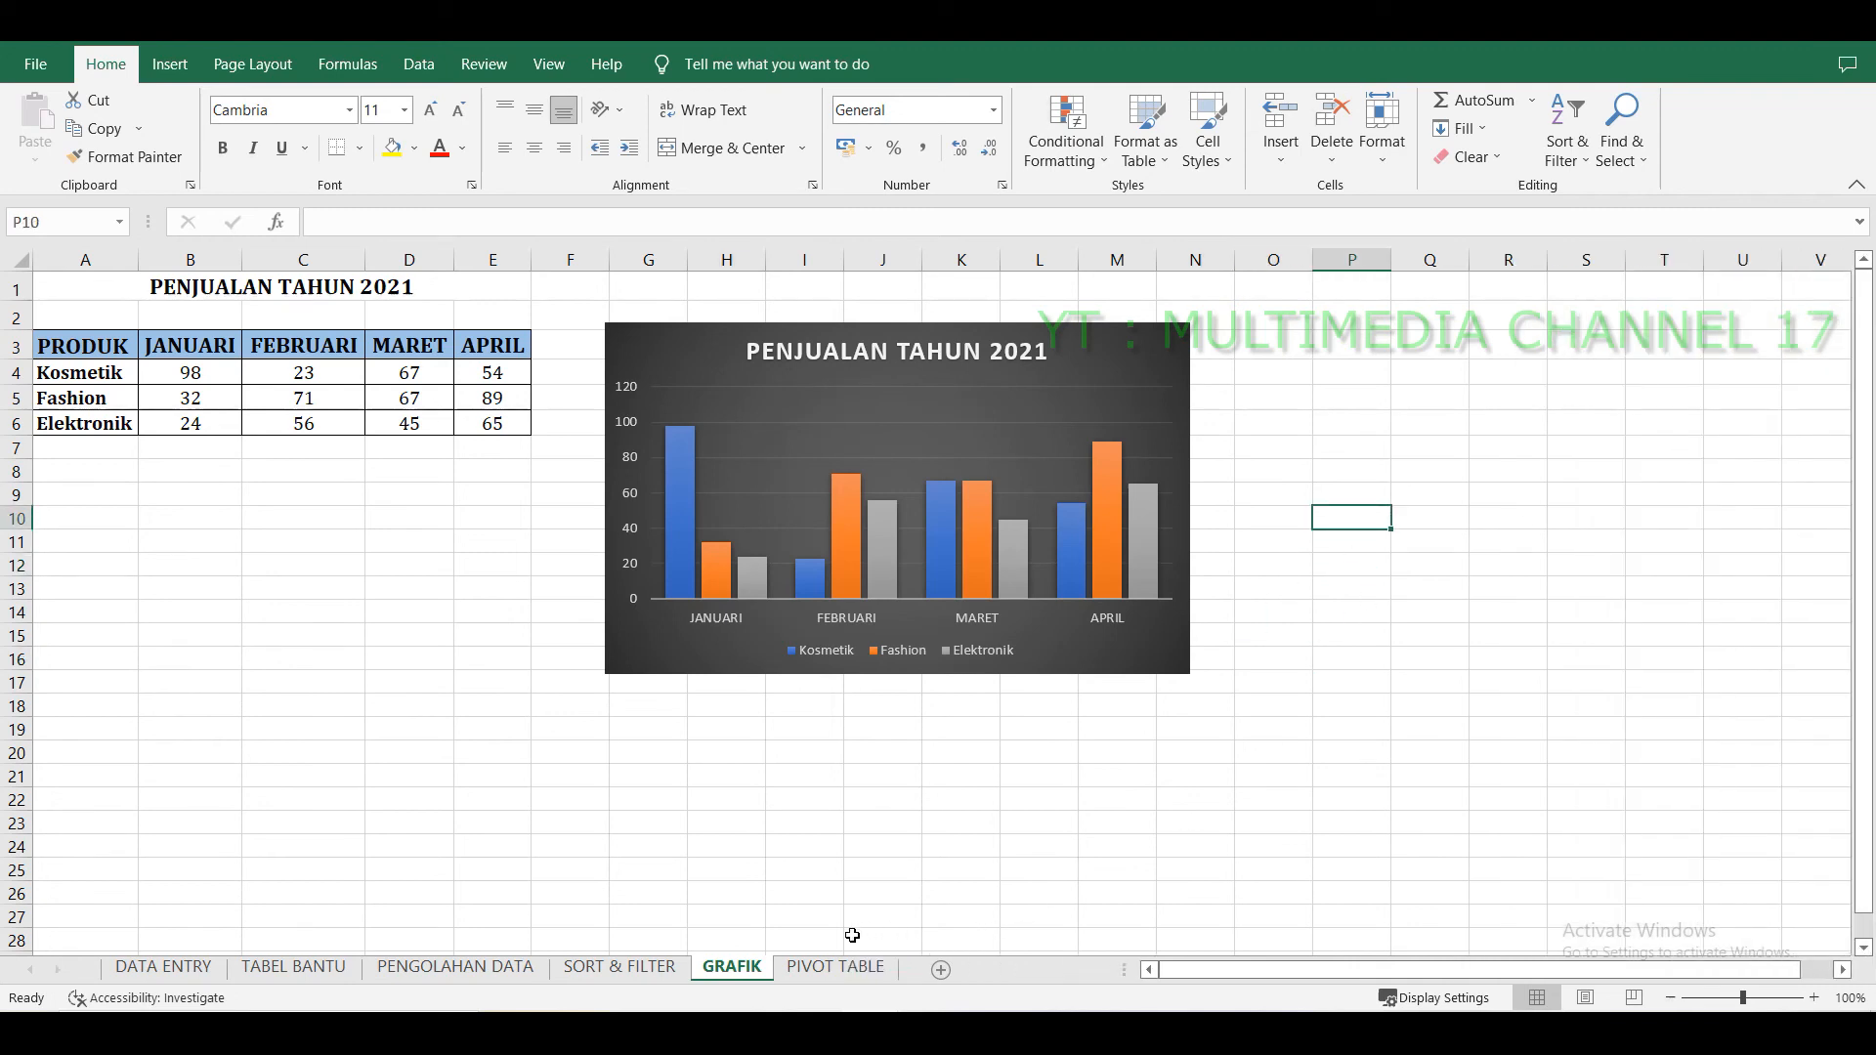
{"action": "left_click", "coordinate": [838, 968]}
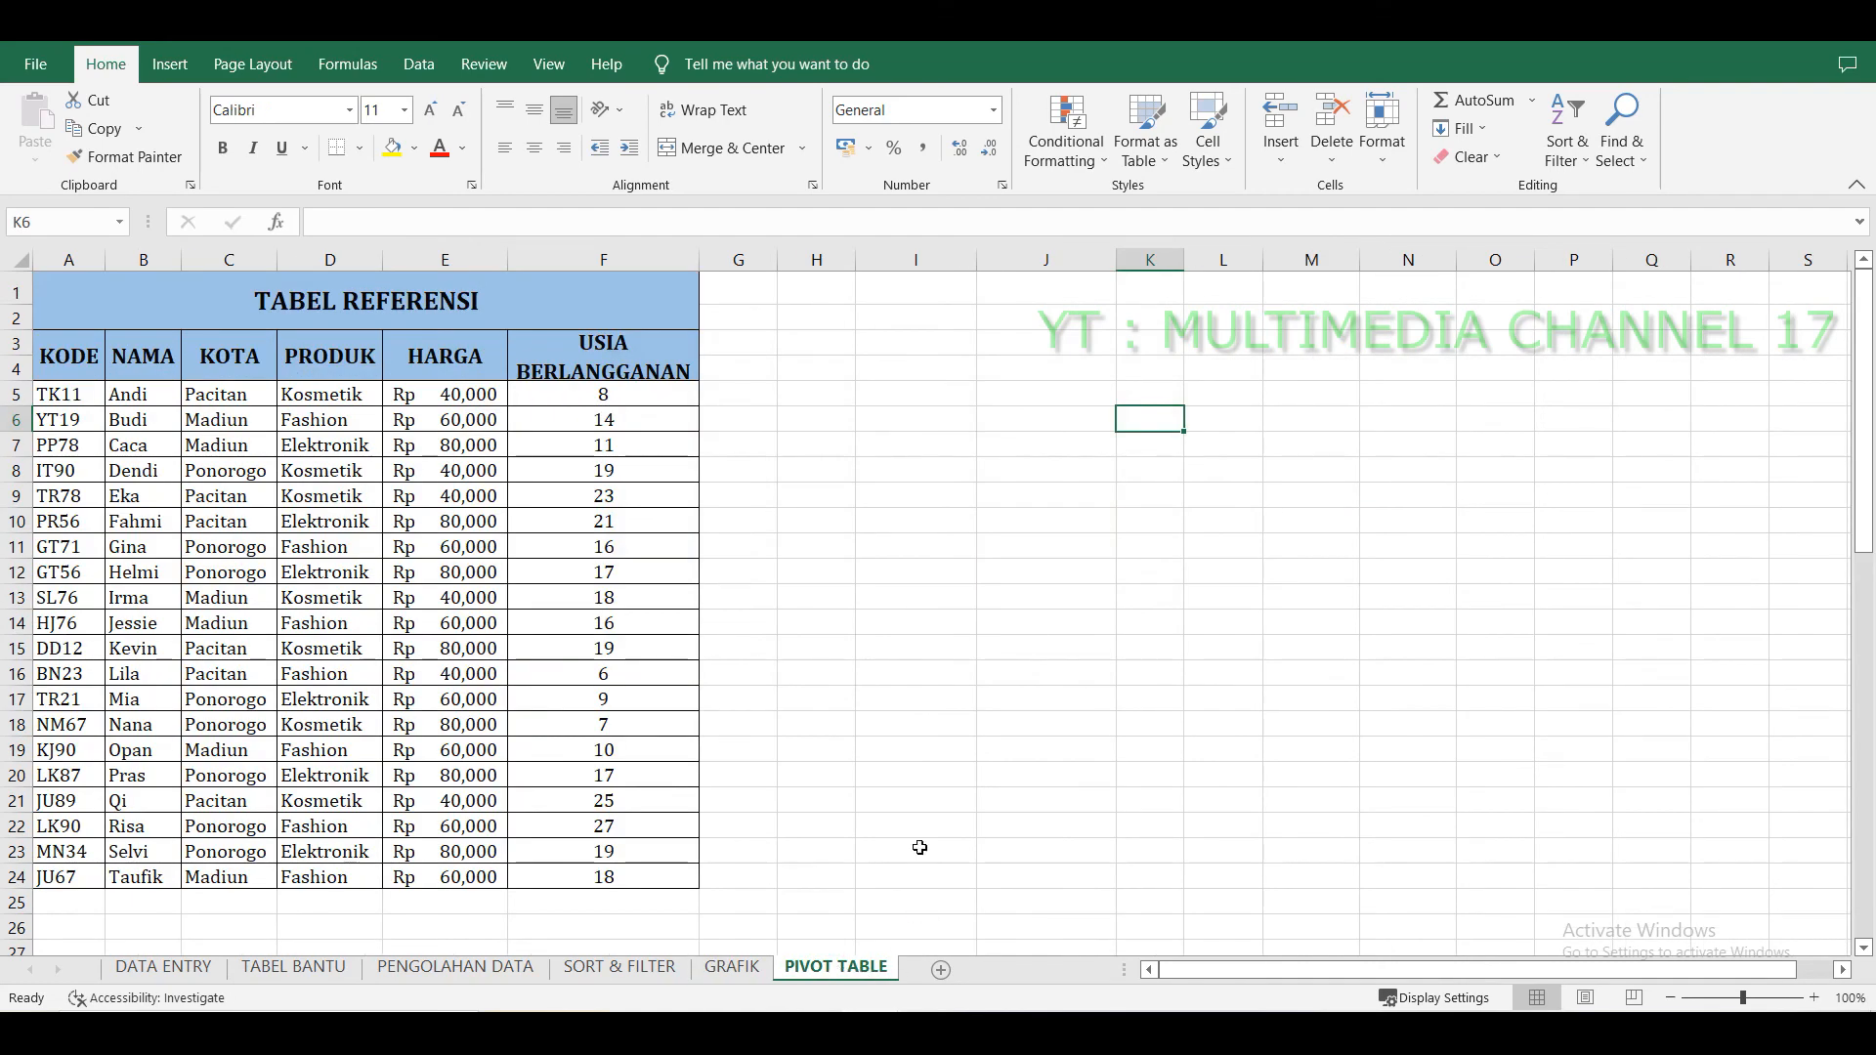
{"action": "left_click", "coordinate": [924, 566]}
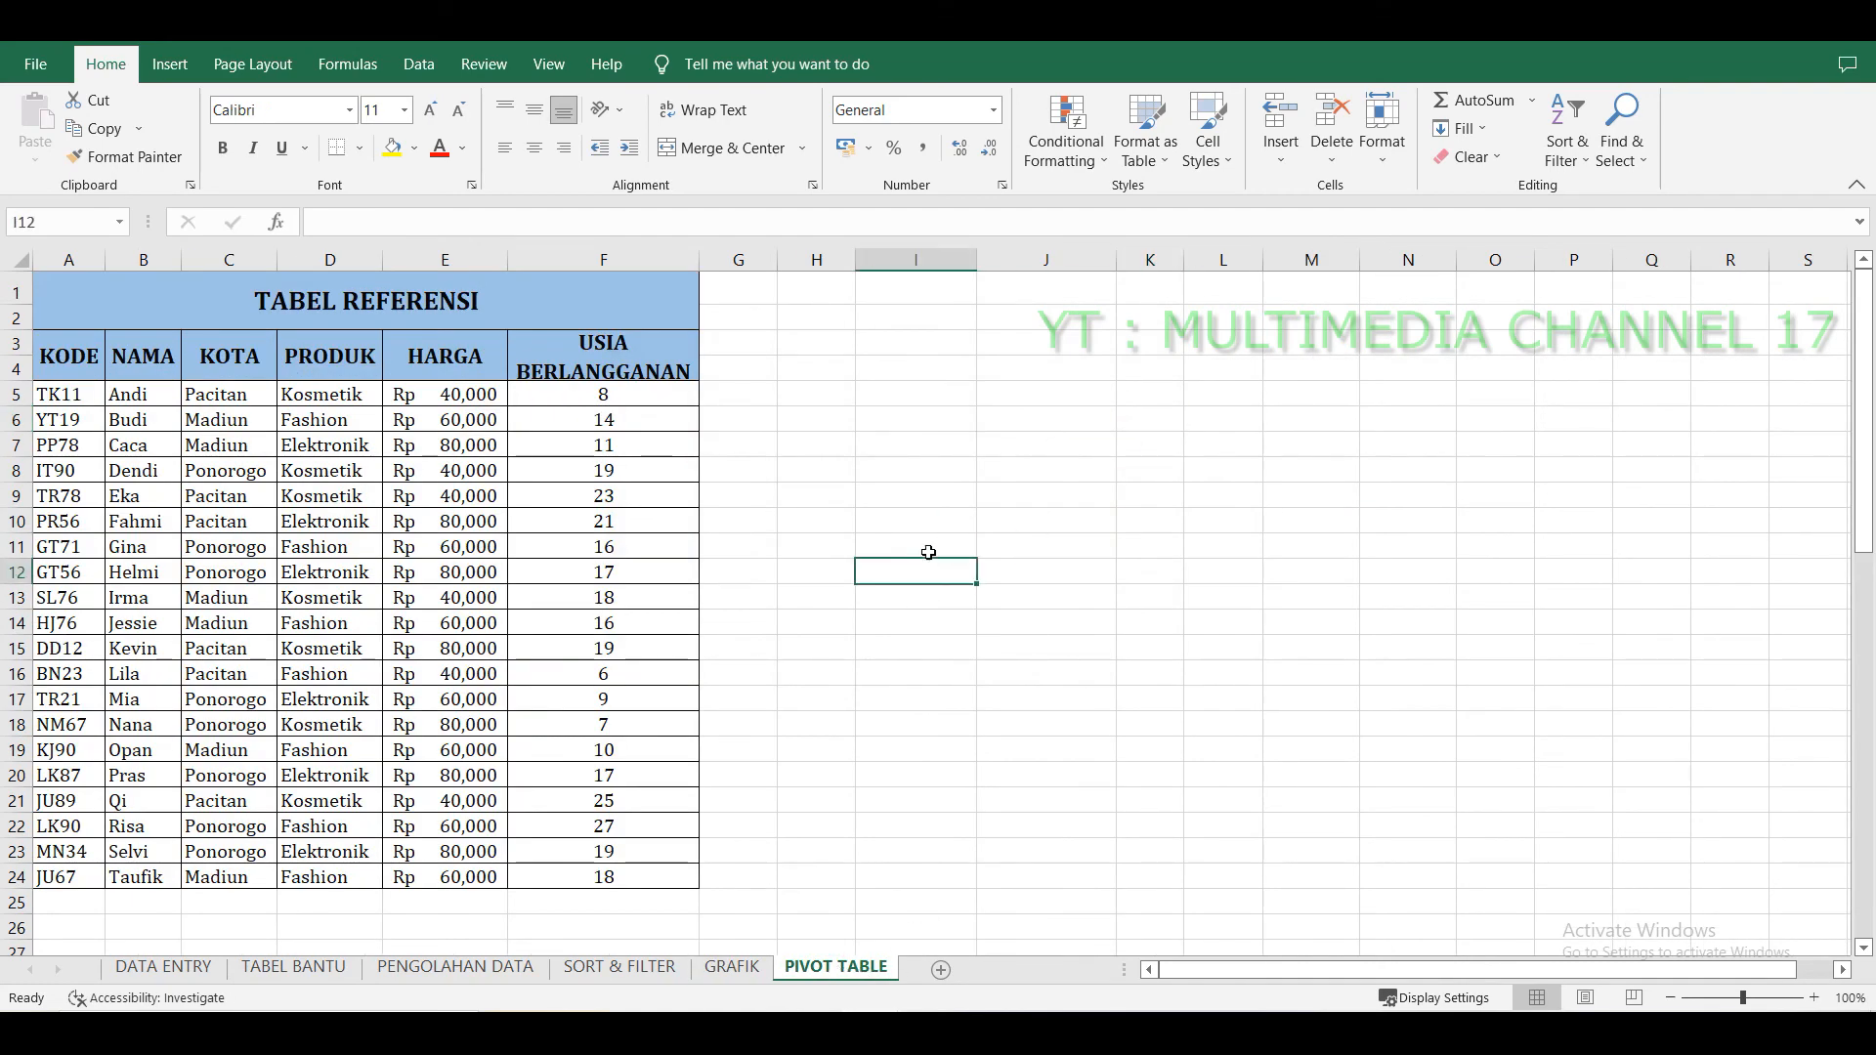
{"action": "left_click_drag", "start_coordinate": [29, 381], "coordinate": [28, 389]}
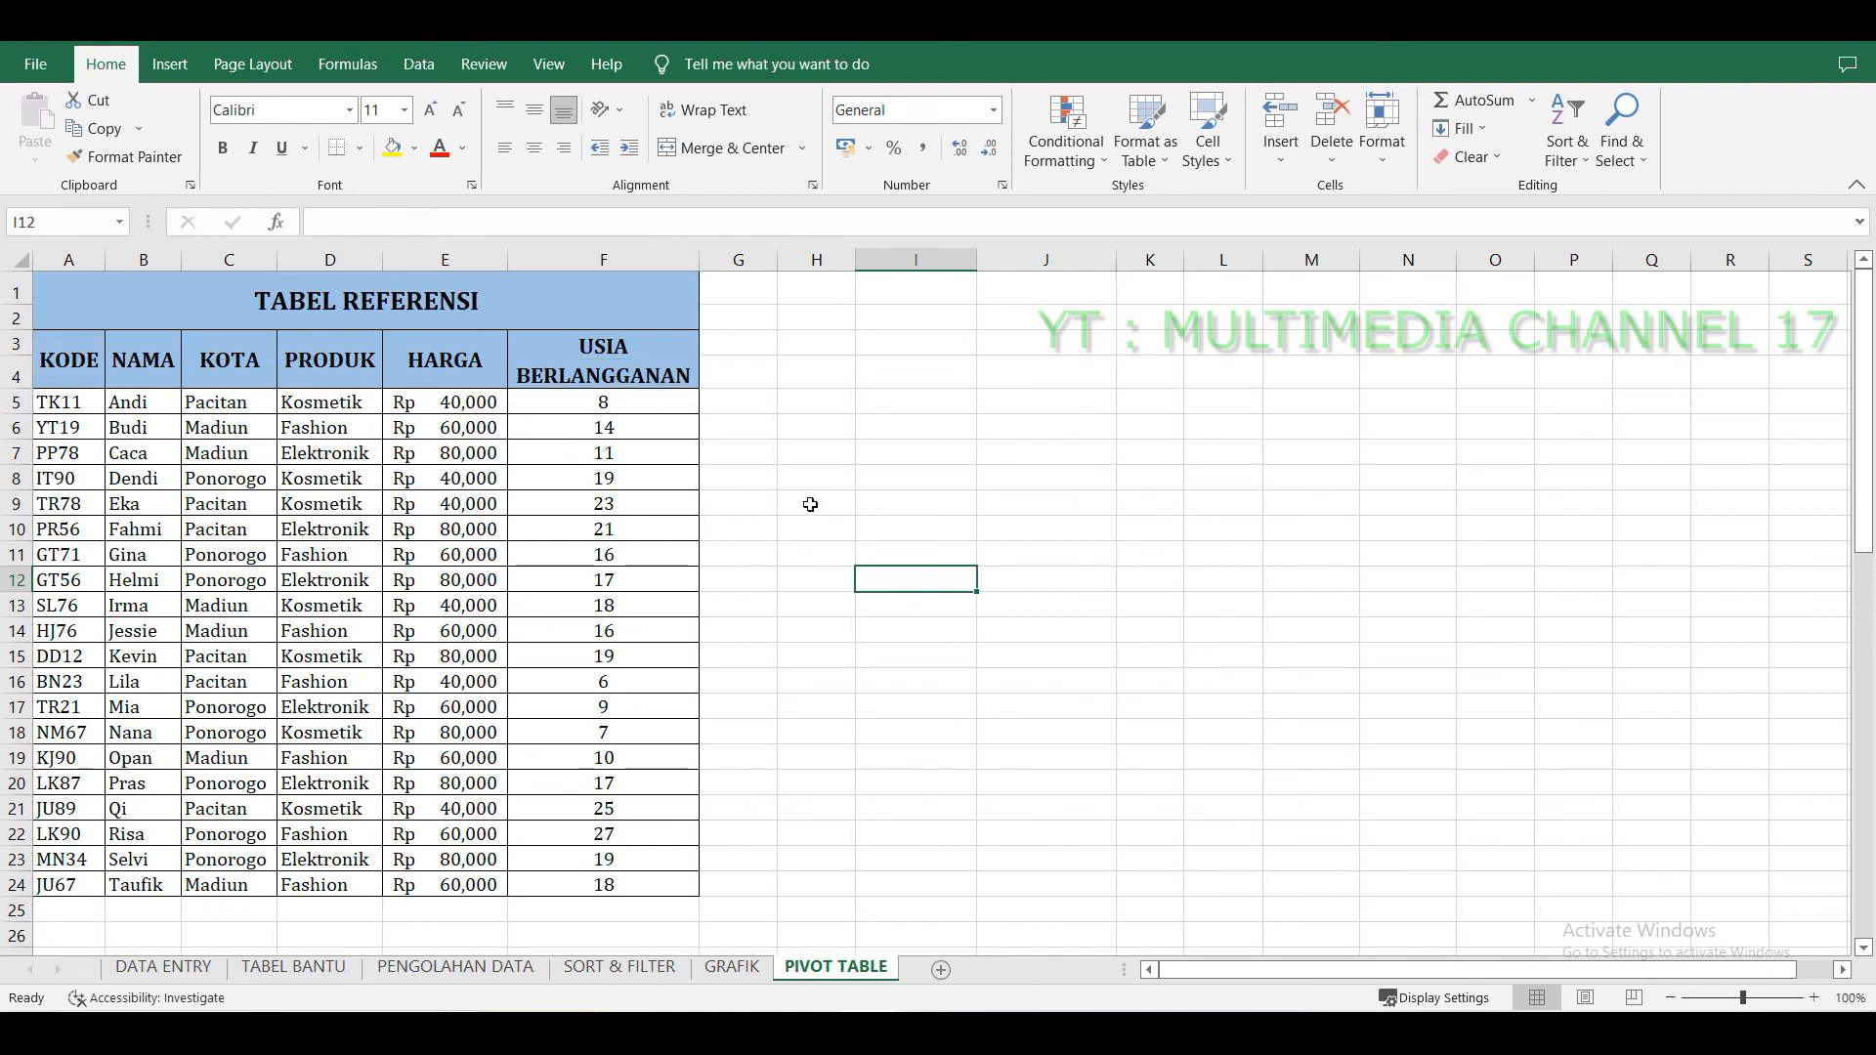
{"action": "left_click", "coordinate": [1016, 486]}
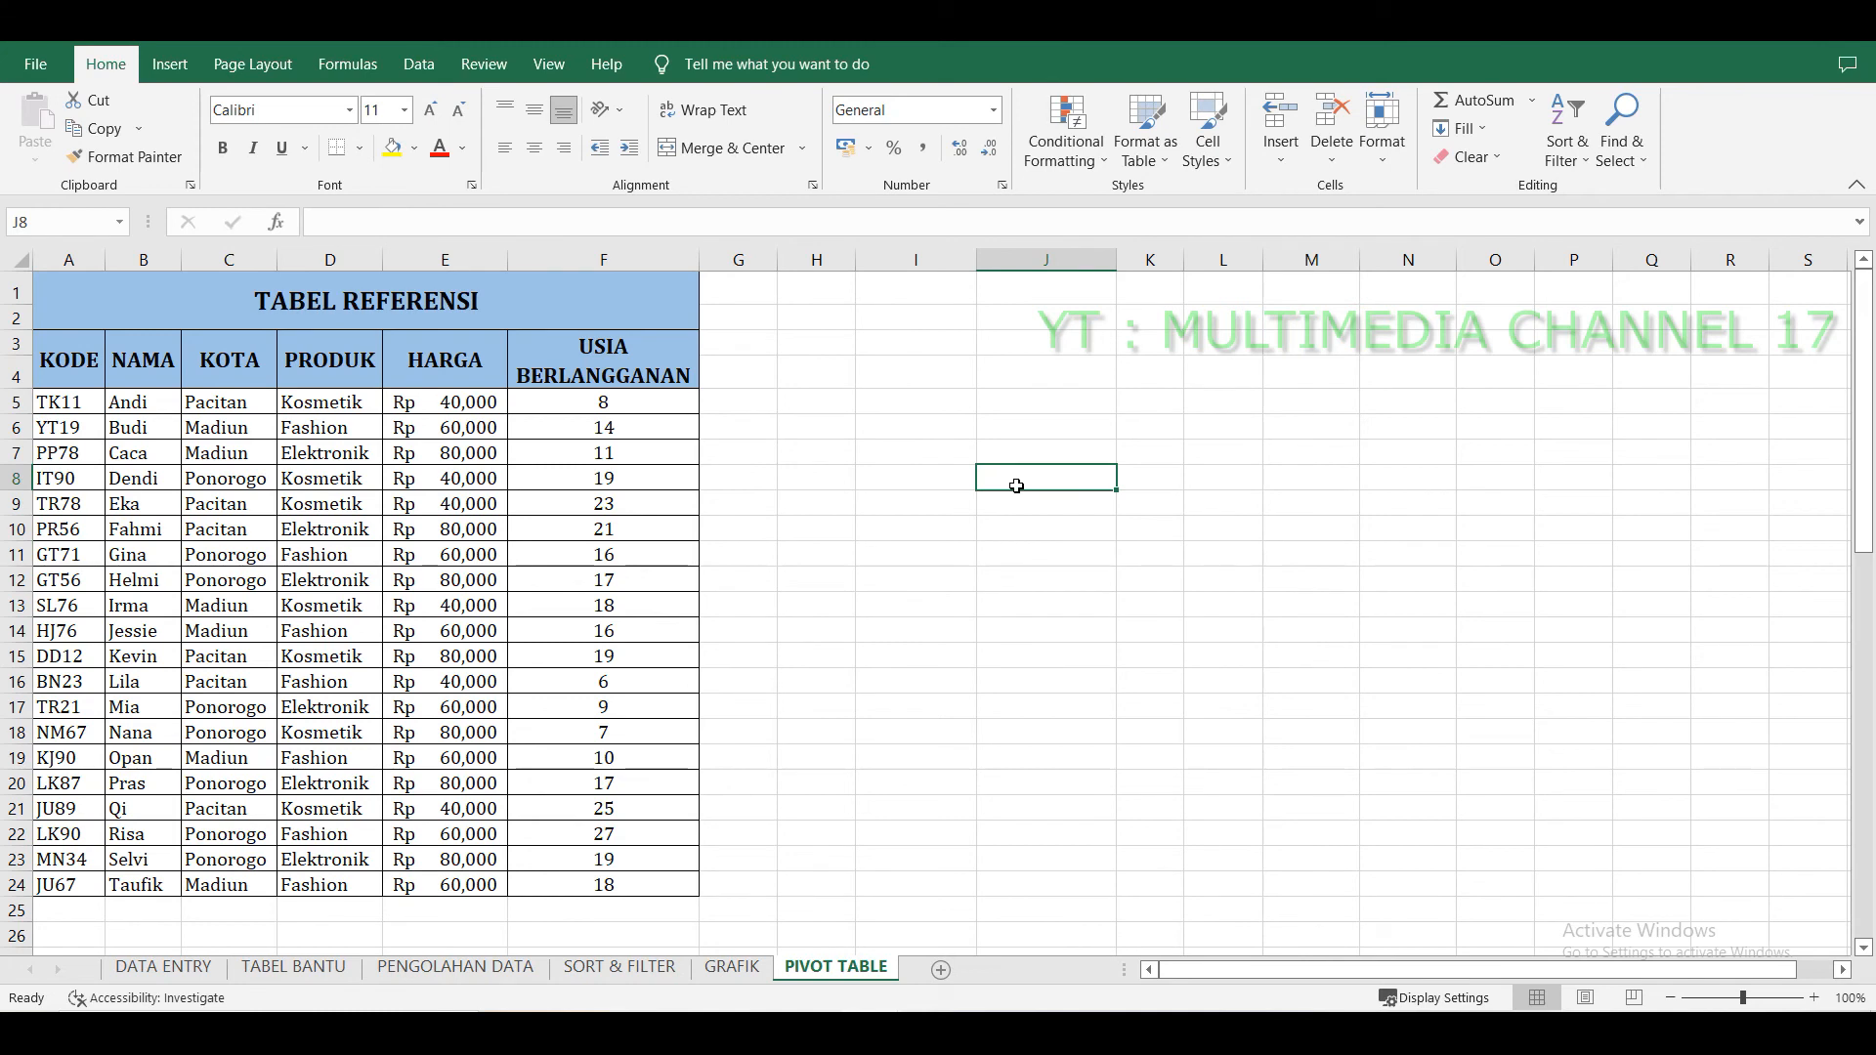
{"action": "left_click", "coordinate": [955, 384]}
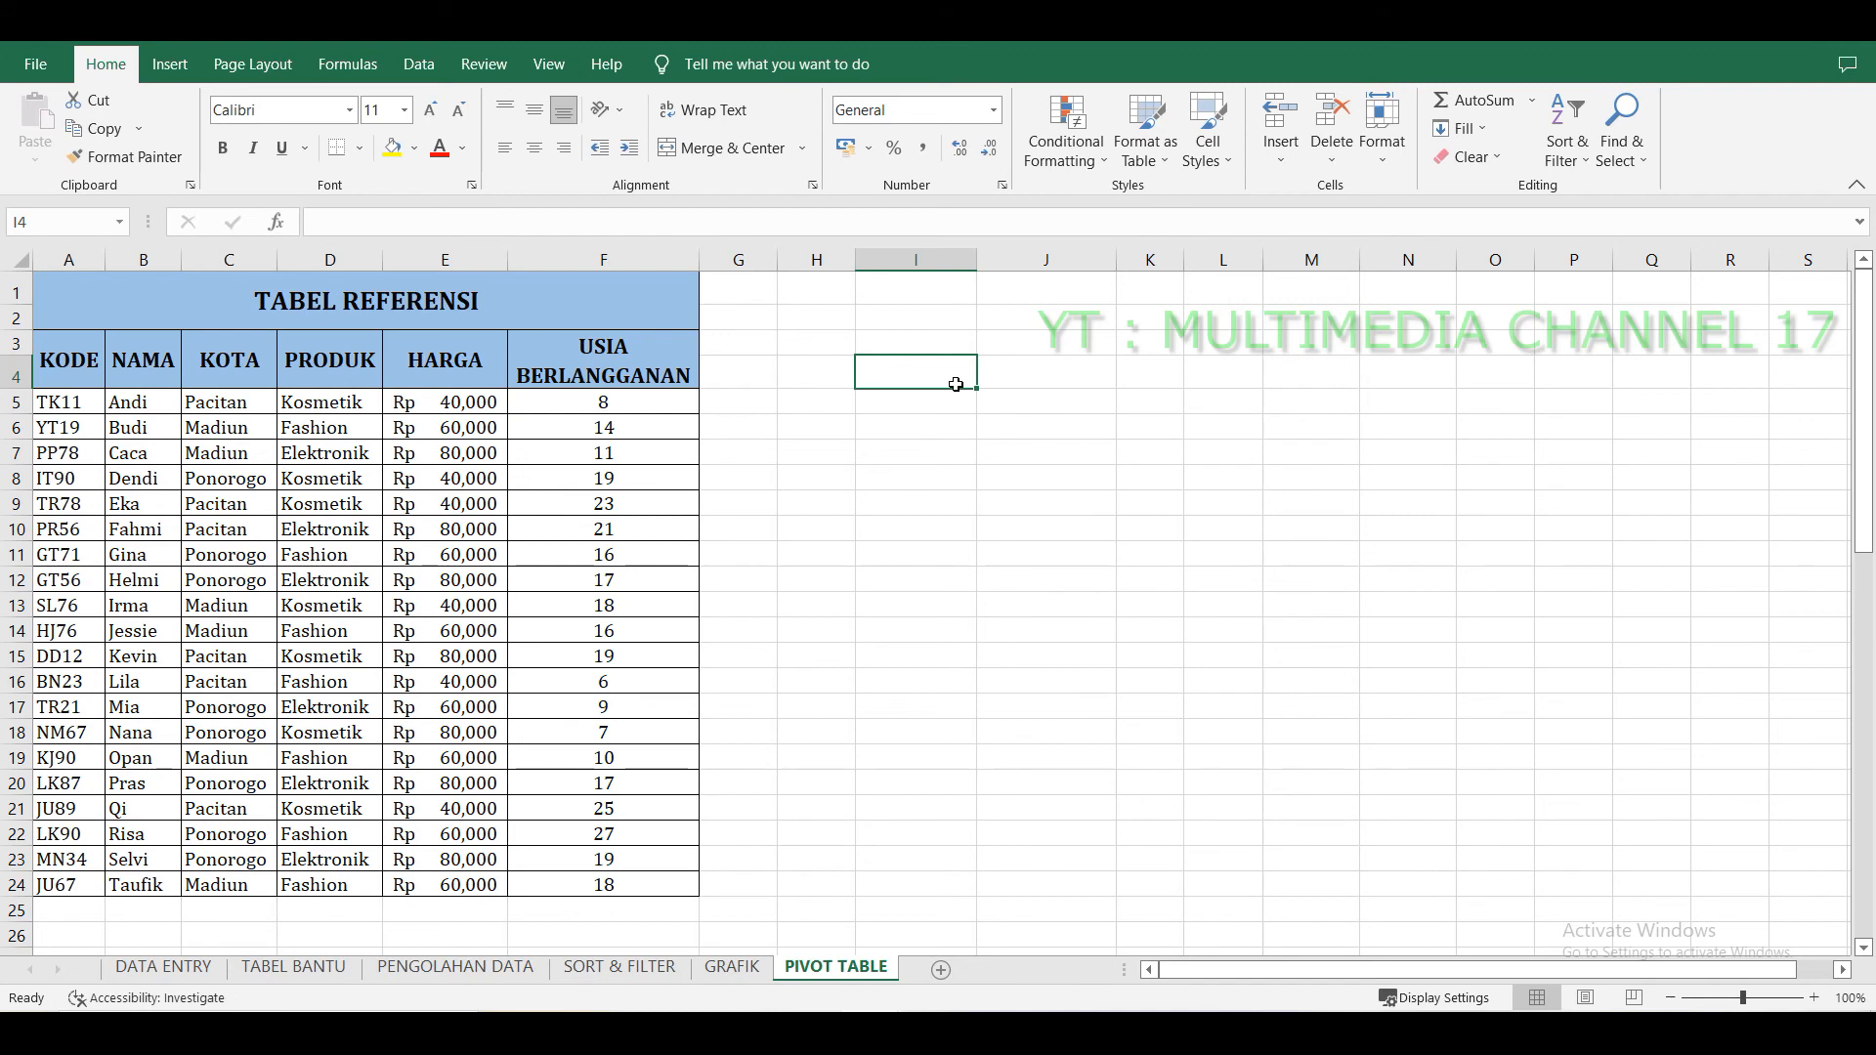
{"action": "left_click", "coordinate": [656, 502]}
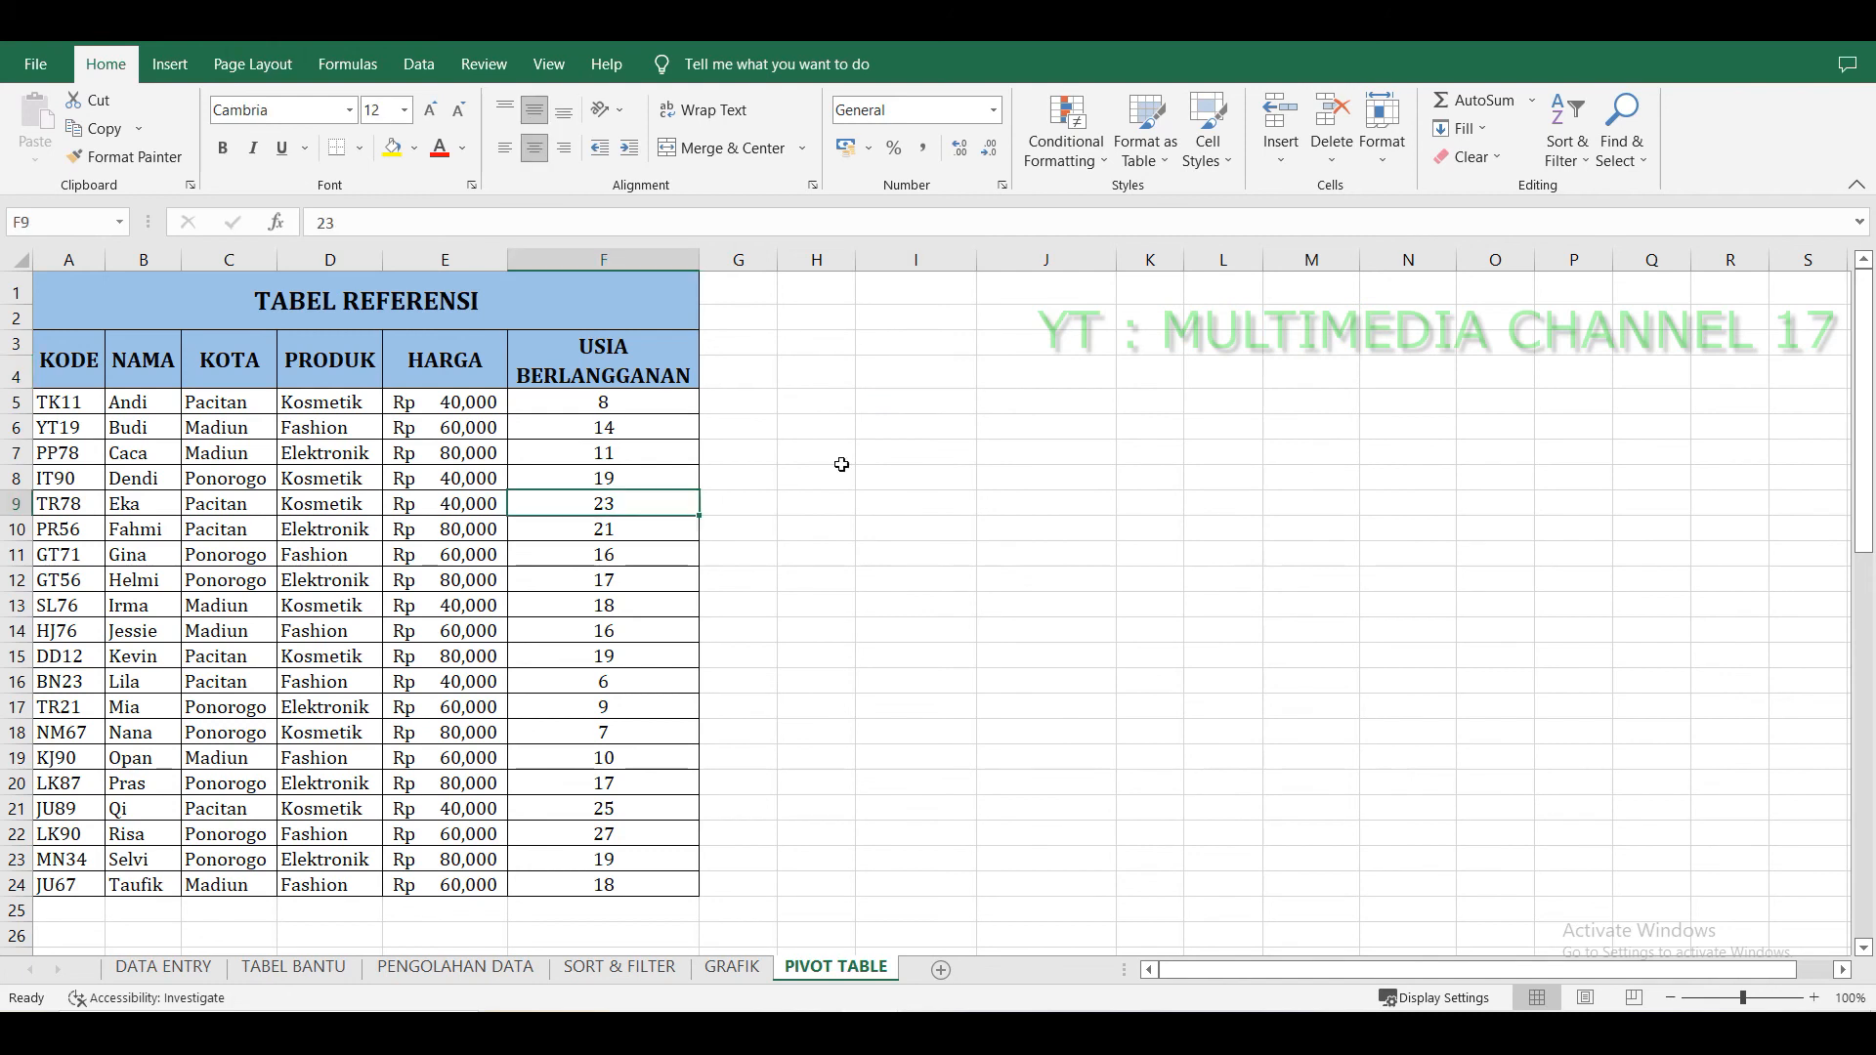
{"action": "left_click", "coordinate": [918, 429]}
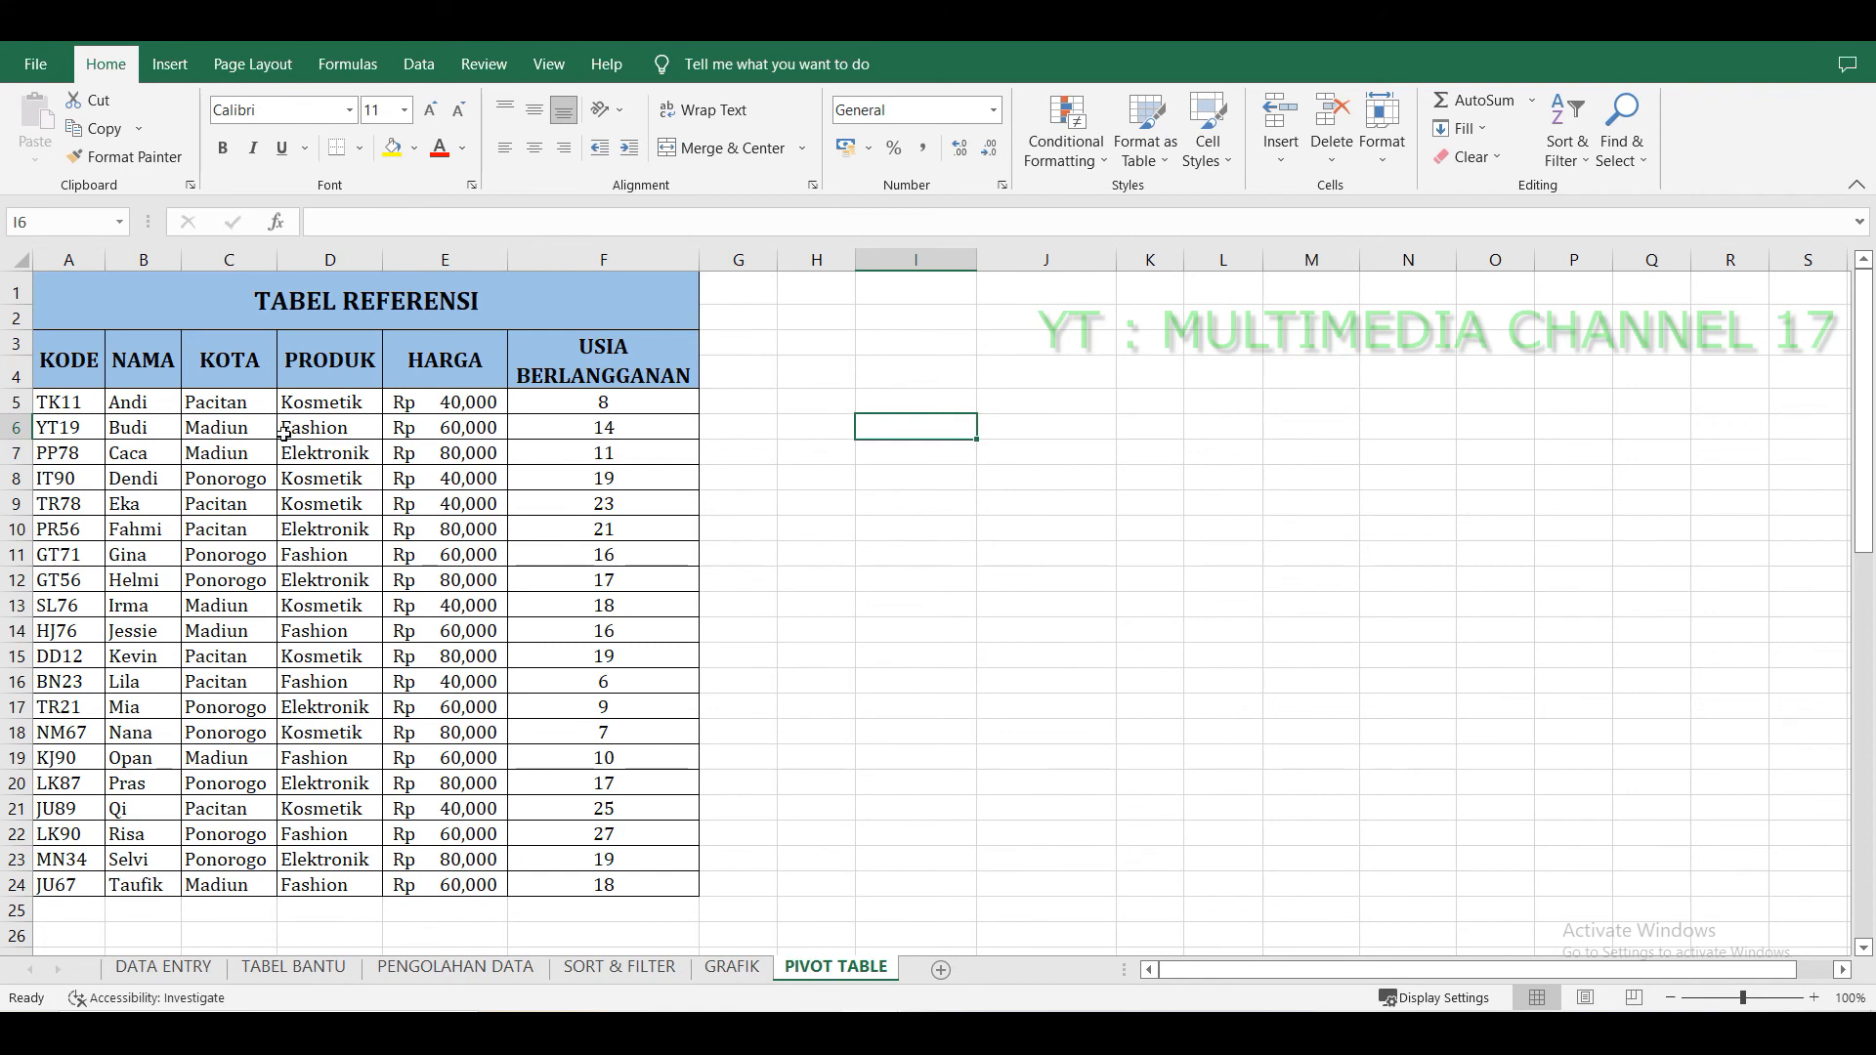
{"action": "left_click", "coordinate": [232, 422]}
{"action": "left_click", "coordinate": [145, 410]}
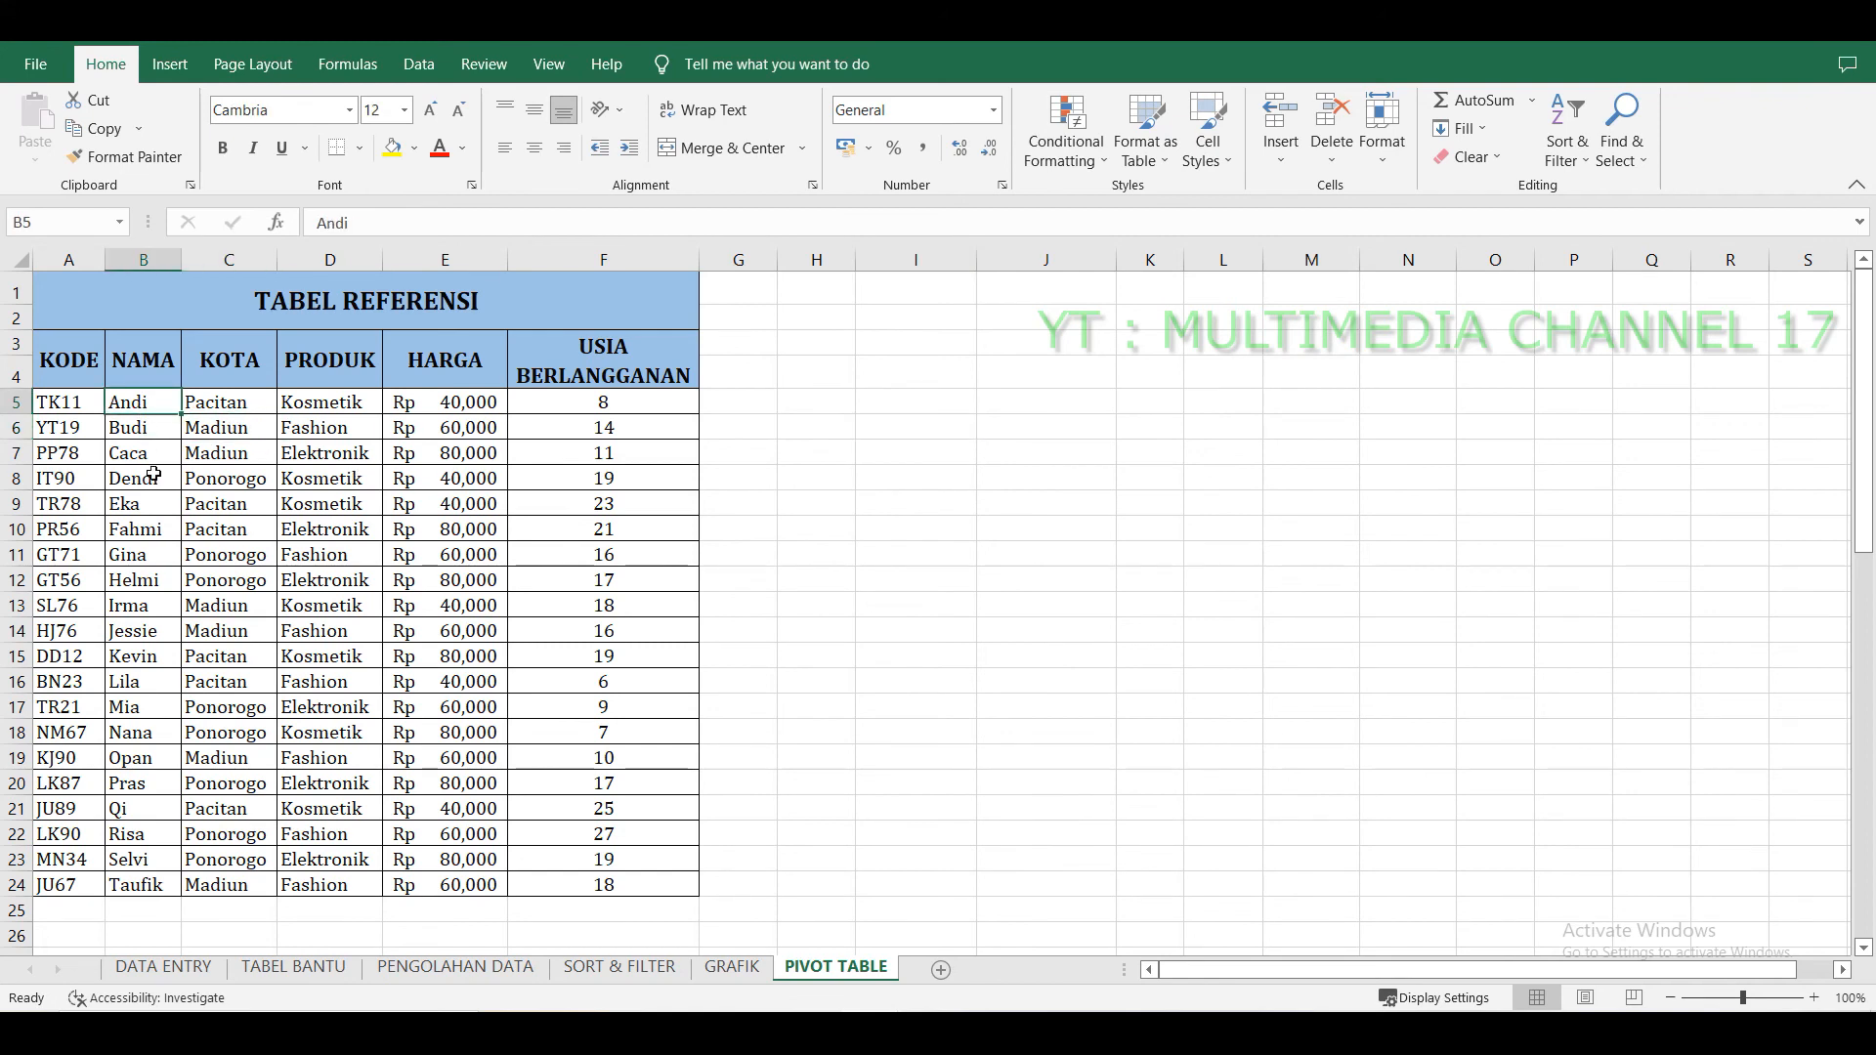
{"action": "left_click", "coordinate": [56, 448]}
Insert a PivotTable from the TABEL REFERENSI range A3:F24, placed on the existing worksheet beside the table.
{"action": "key", "text": "alt+n"}
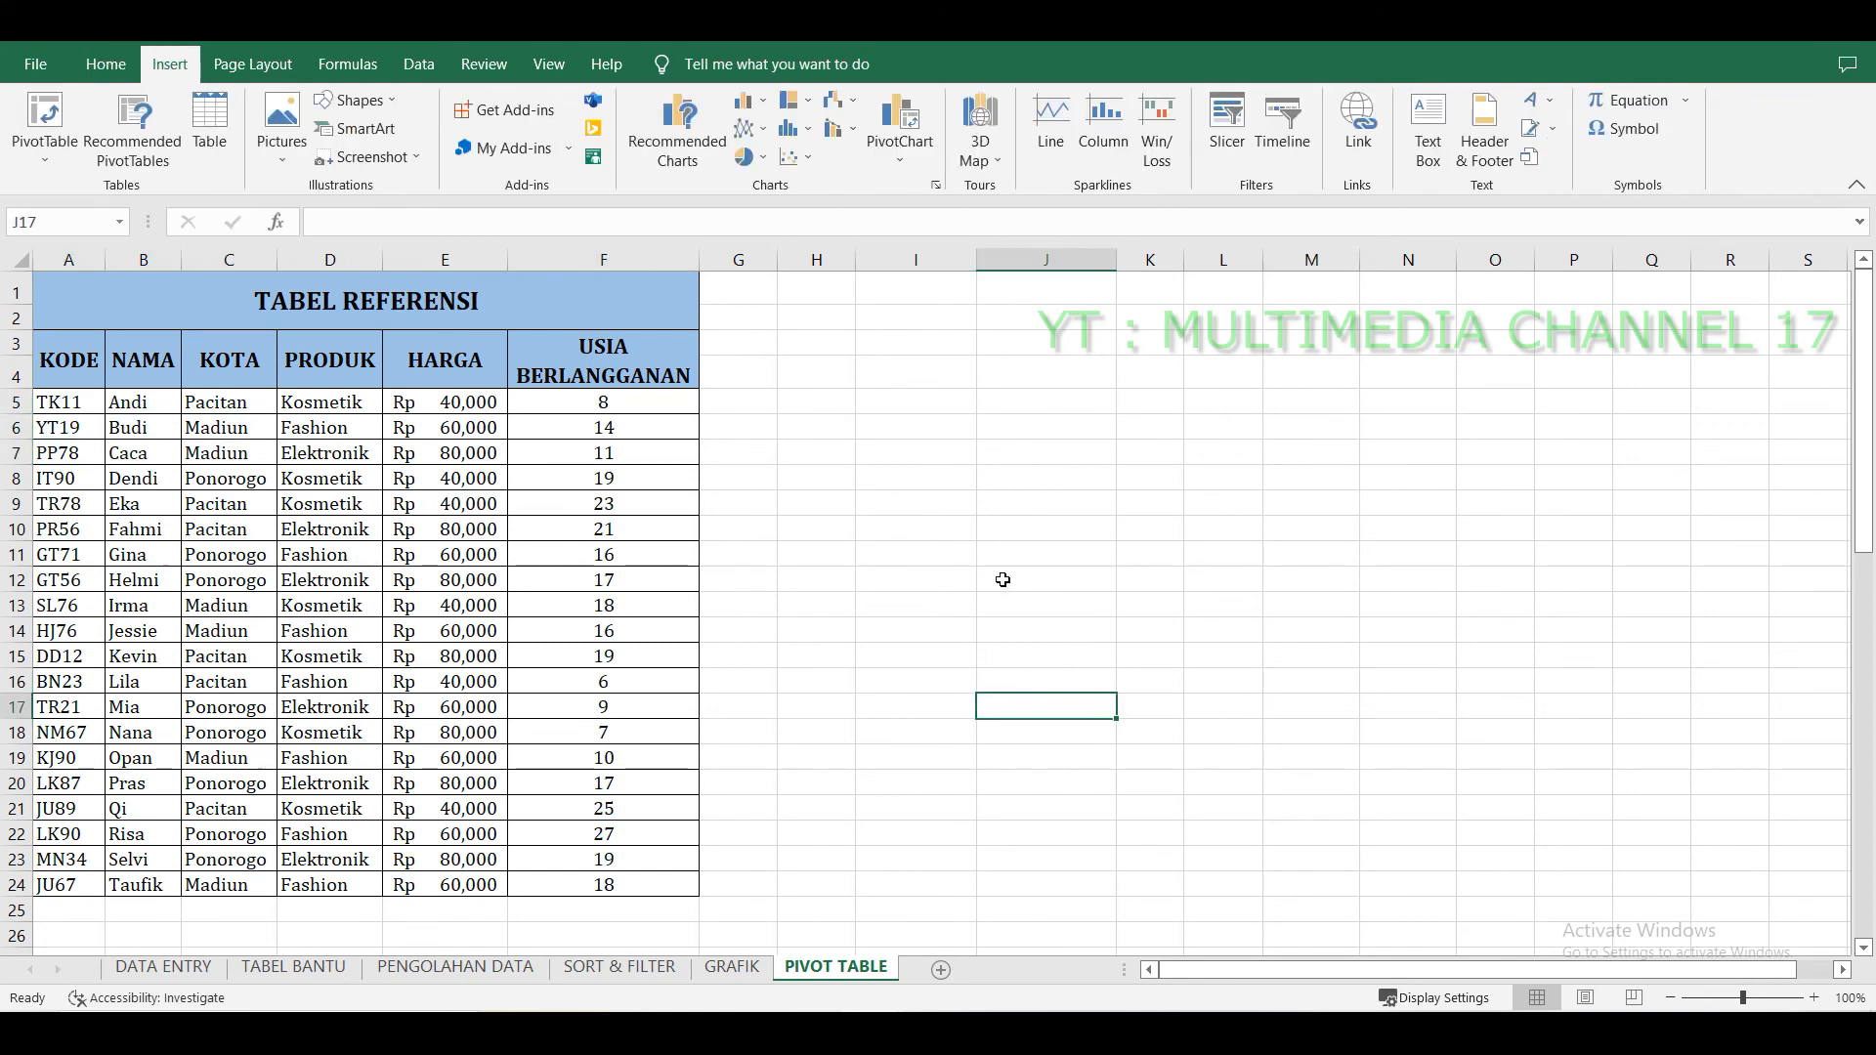
{"action": "left_click_drag", "start_coordinate": [64, 357], "coordinate": [633, 880]}
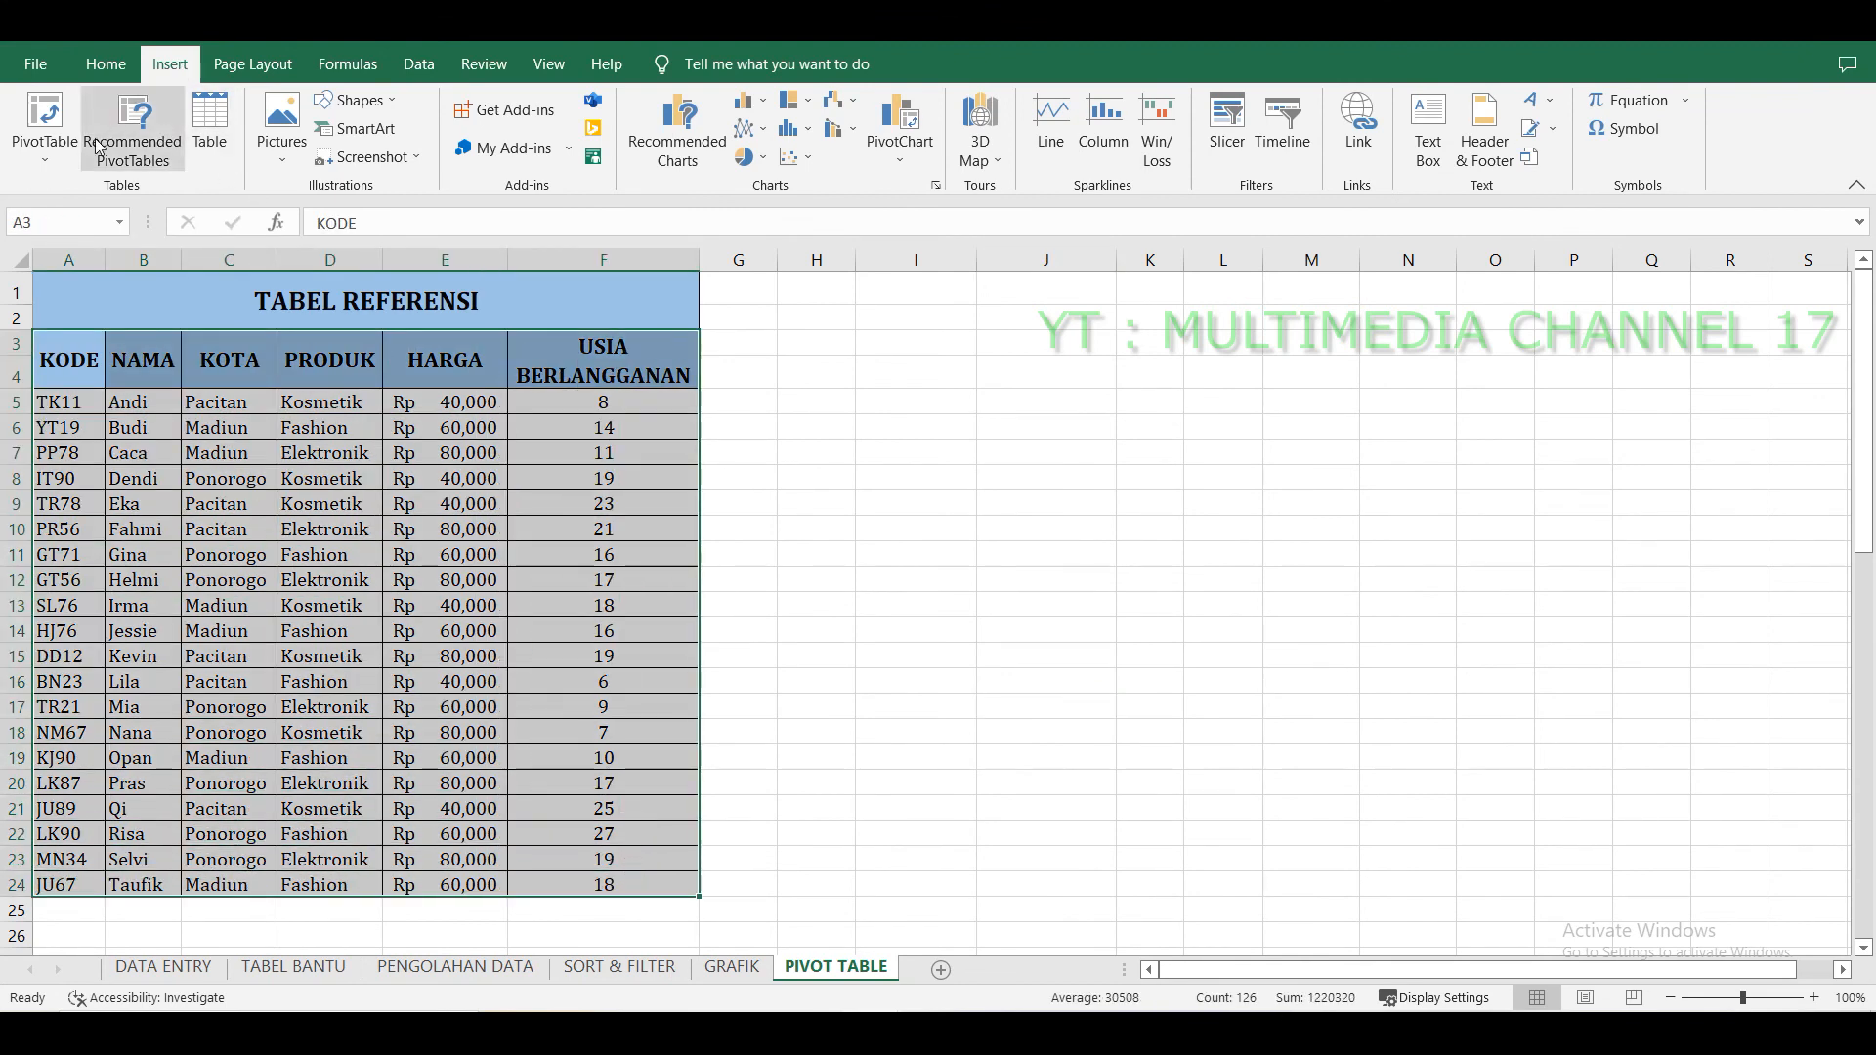
{"action": "left_click", "coordinate": [43, 155]}
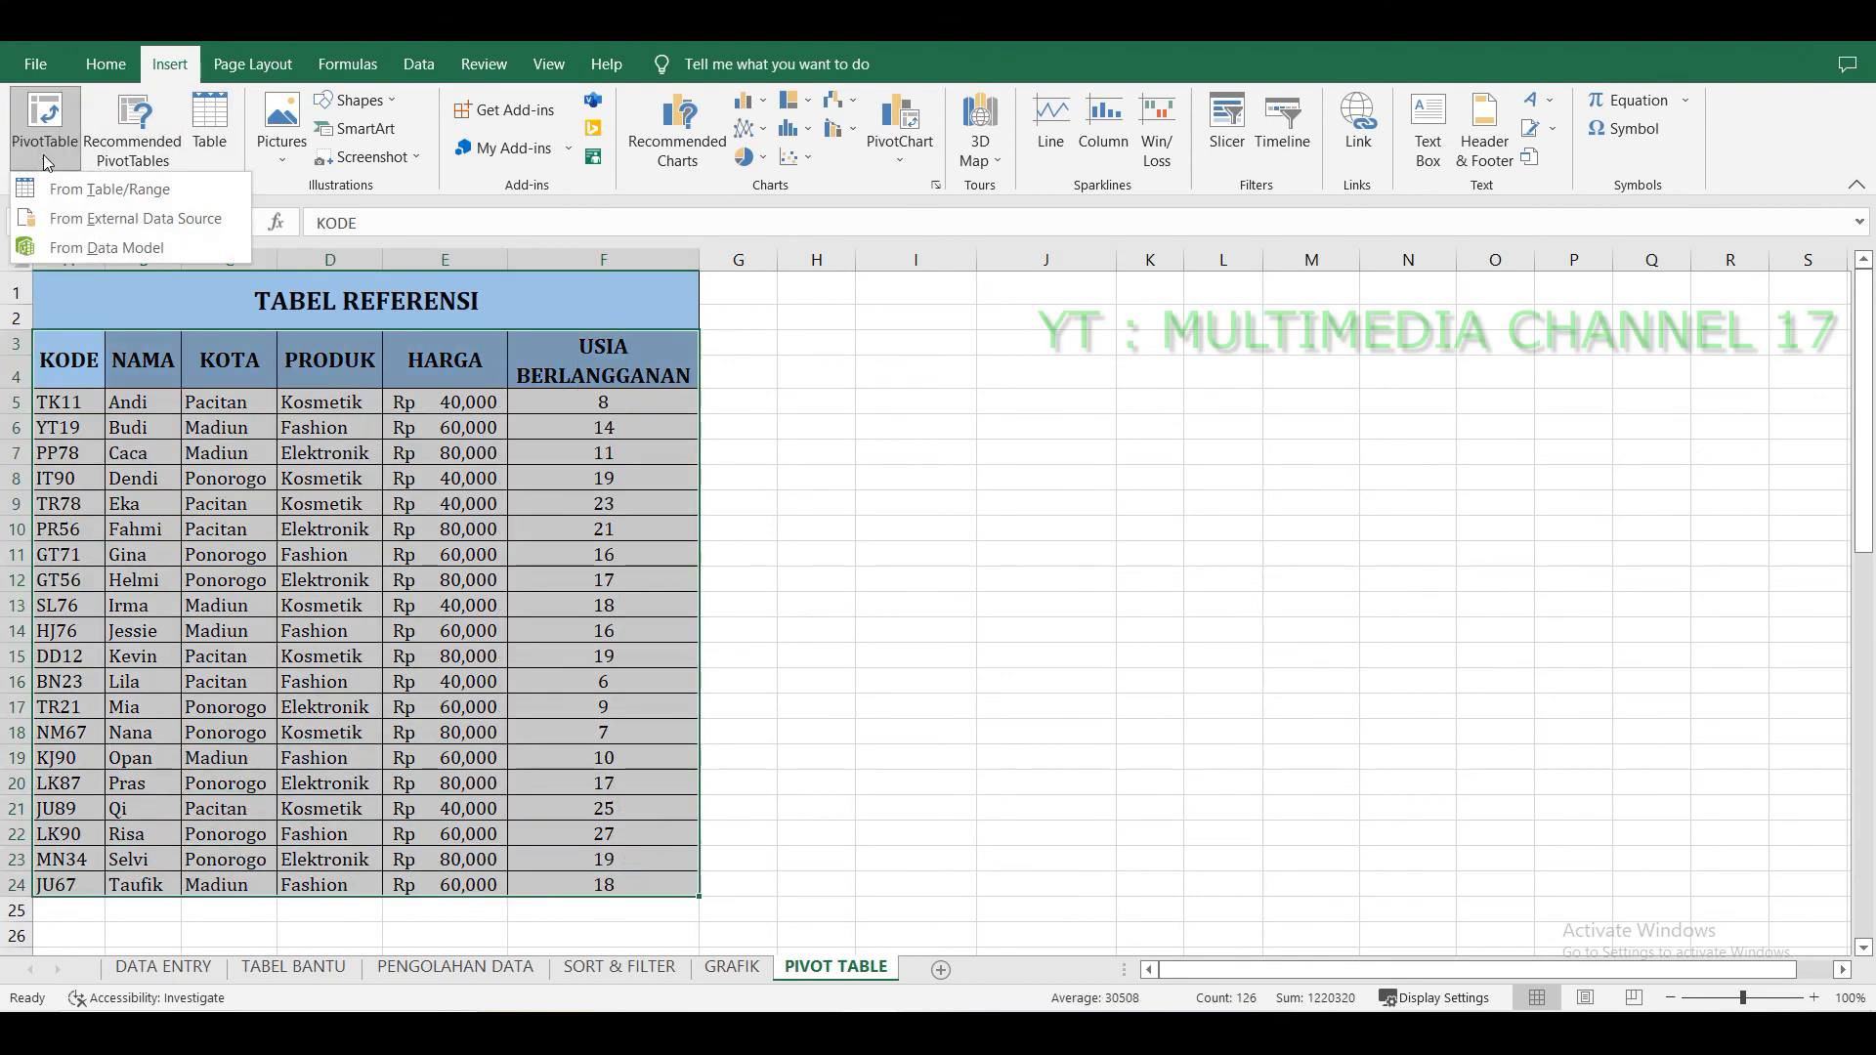
{"action": "left_click", "coordinate": [83, 190]}
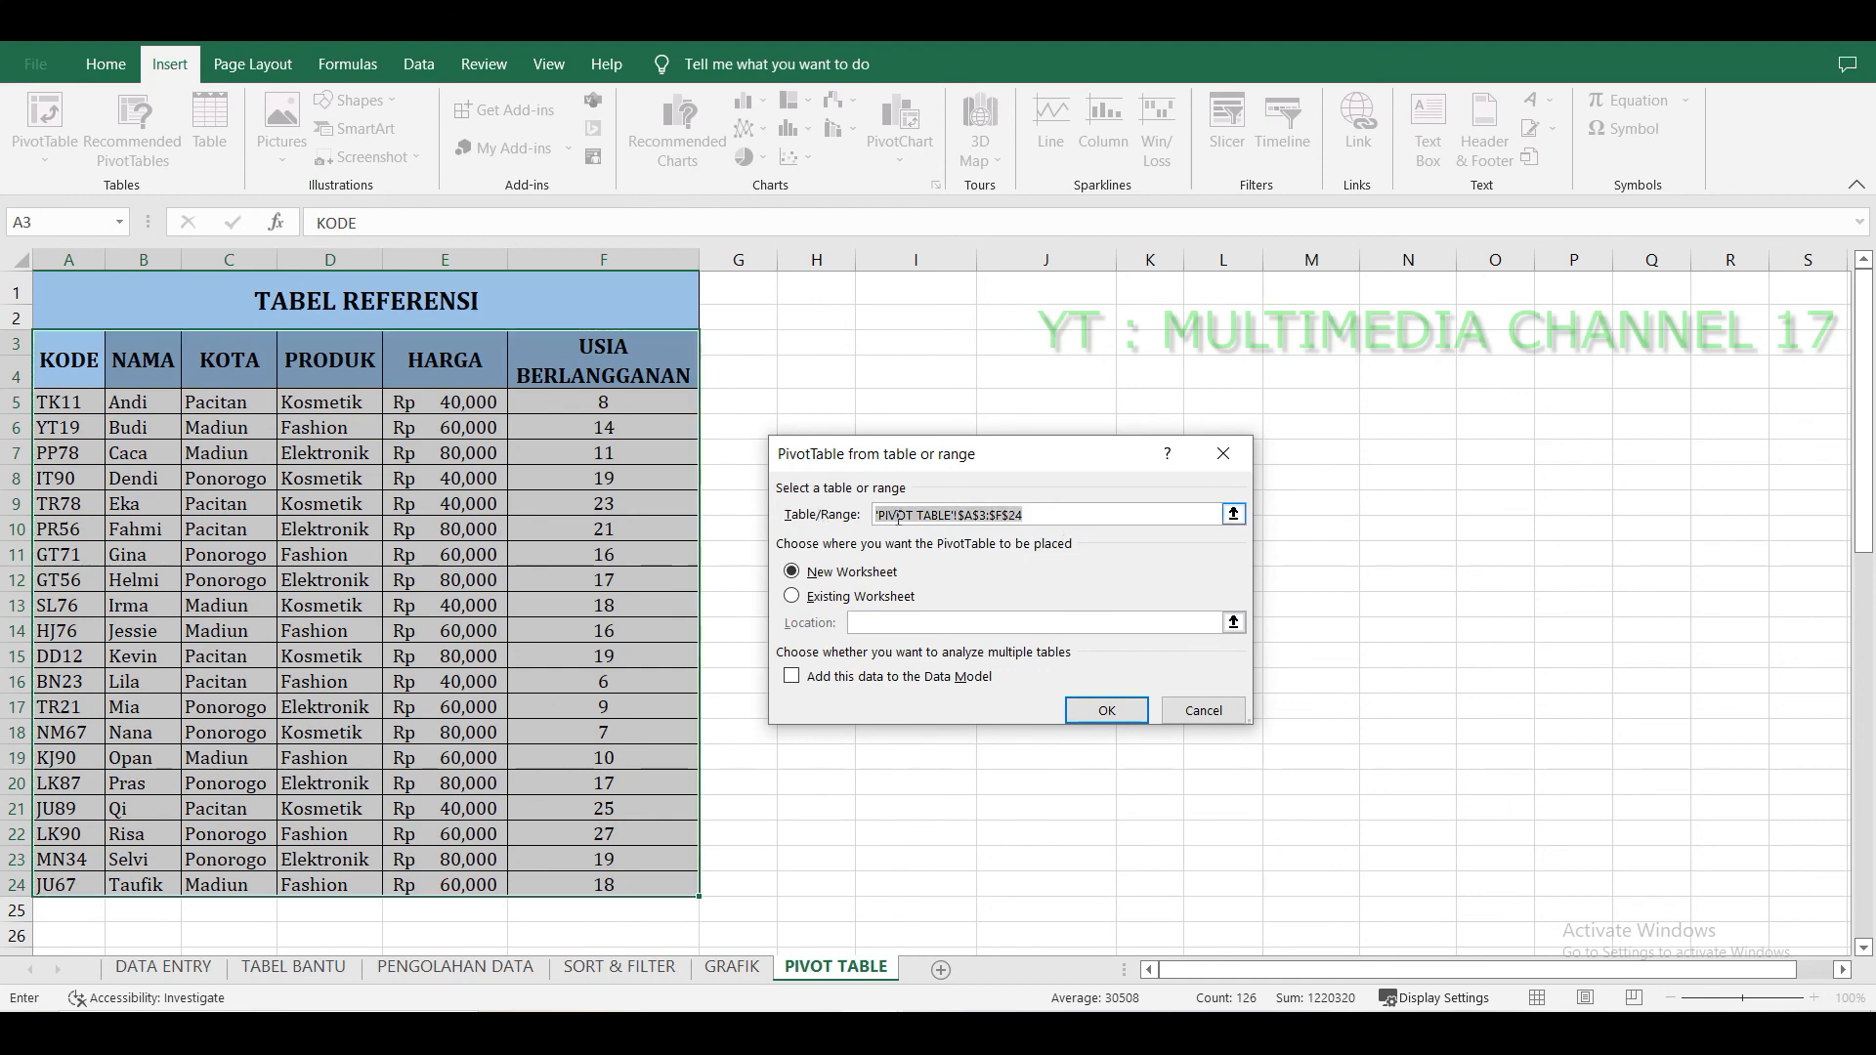
{"action": "key", "text": "BackSpace"}
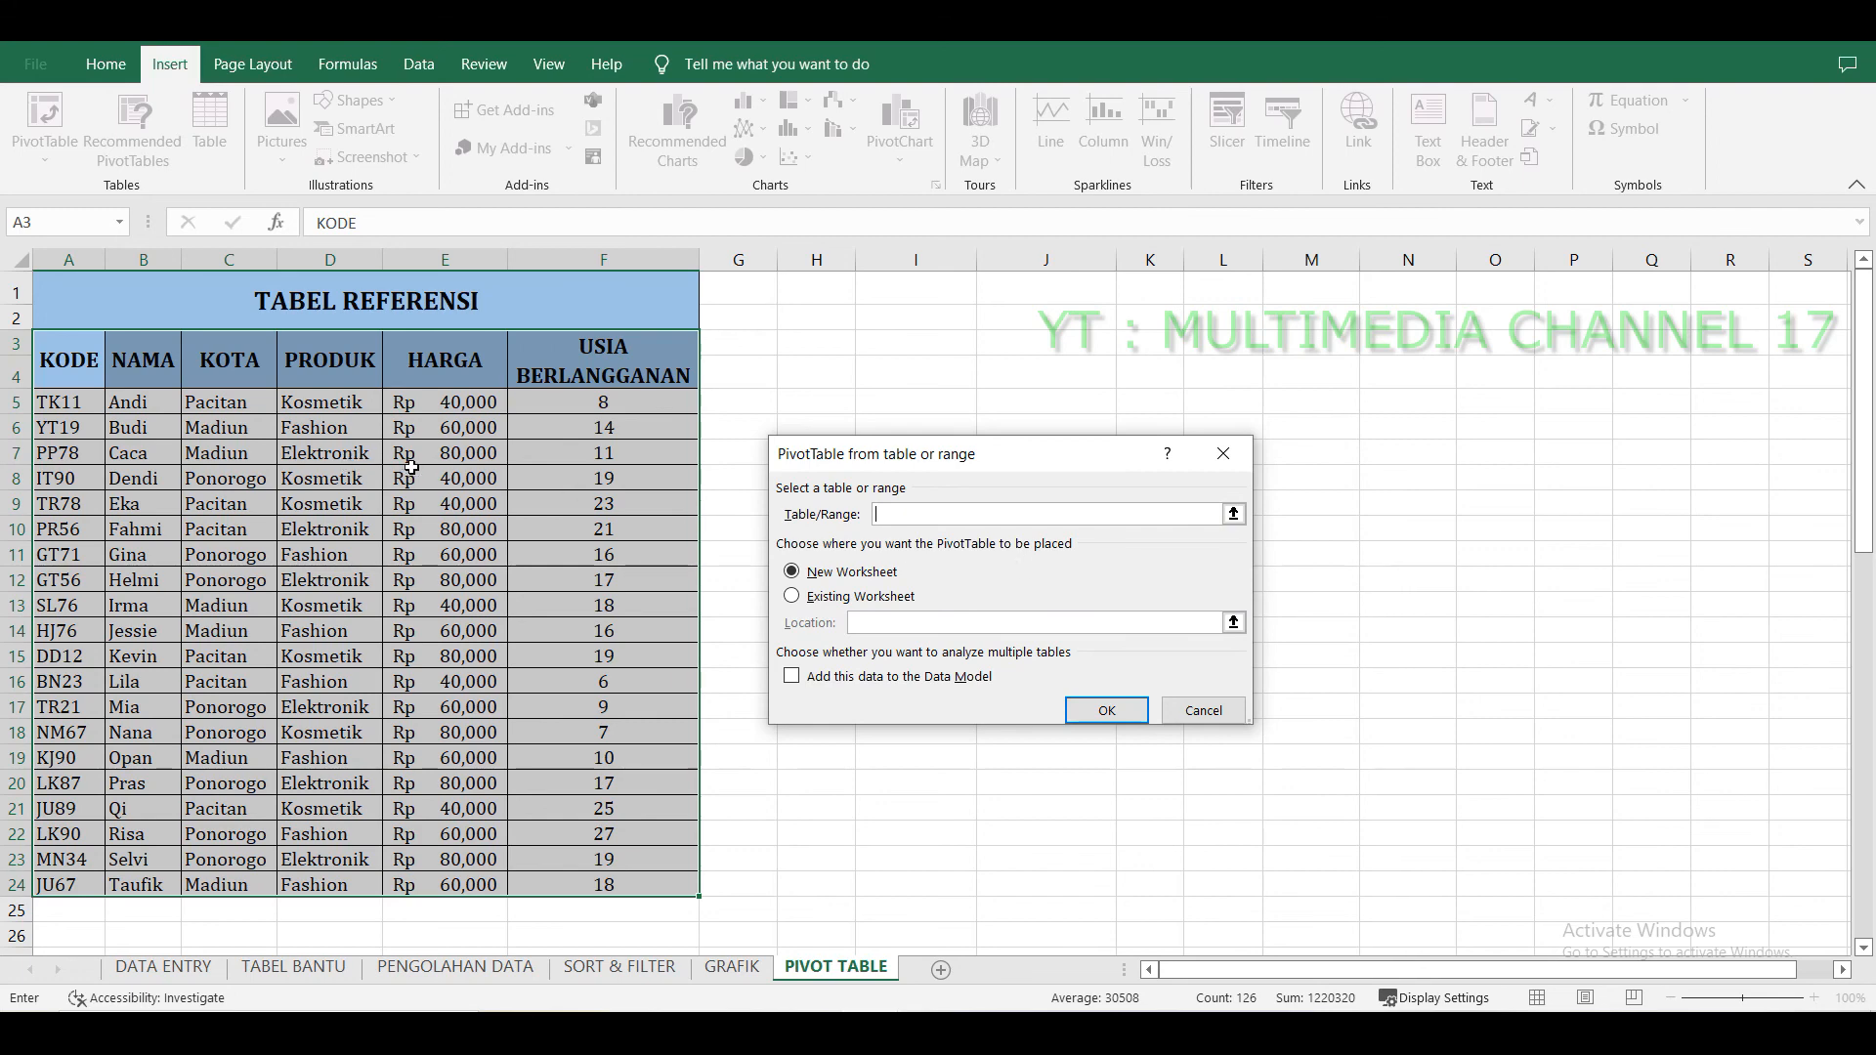
{"action": "left_click_drag", "start_coordinate": [80, 365], "coordinate": [620, 883]}
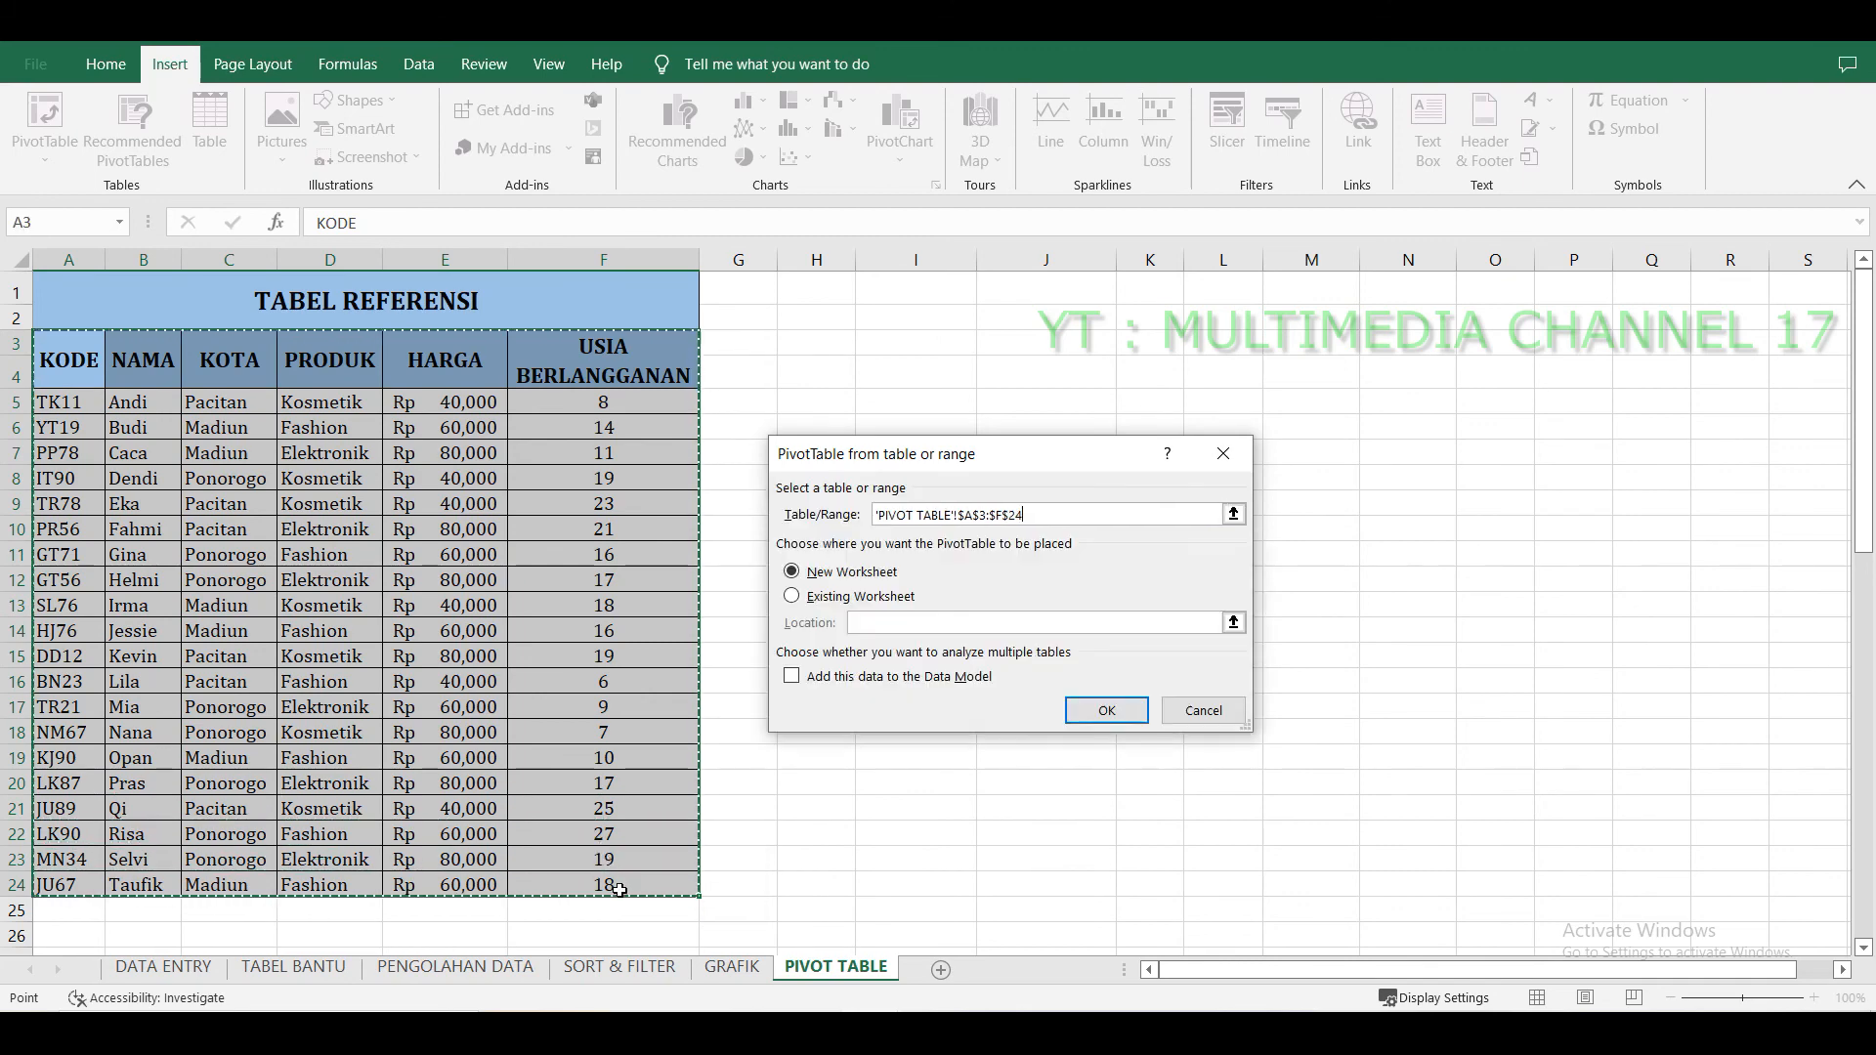
{"action": "left_click", "coordinate": [794, 602]}
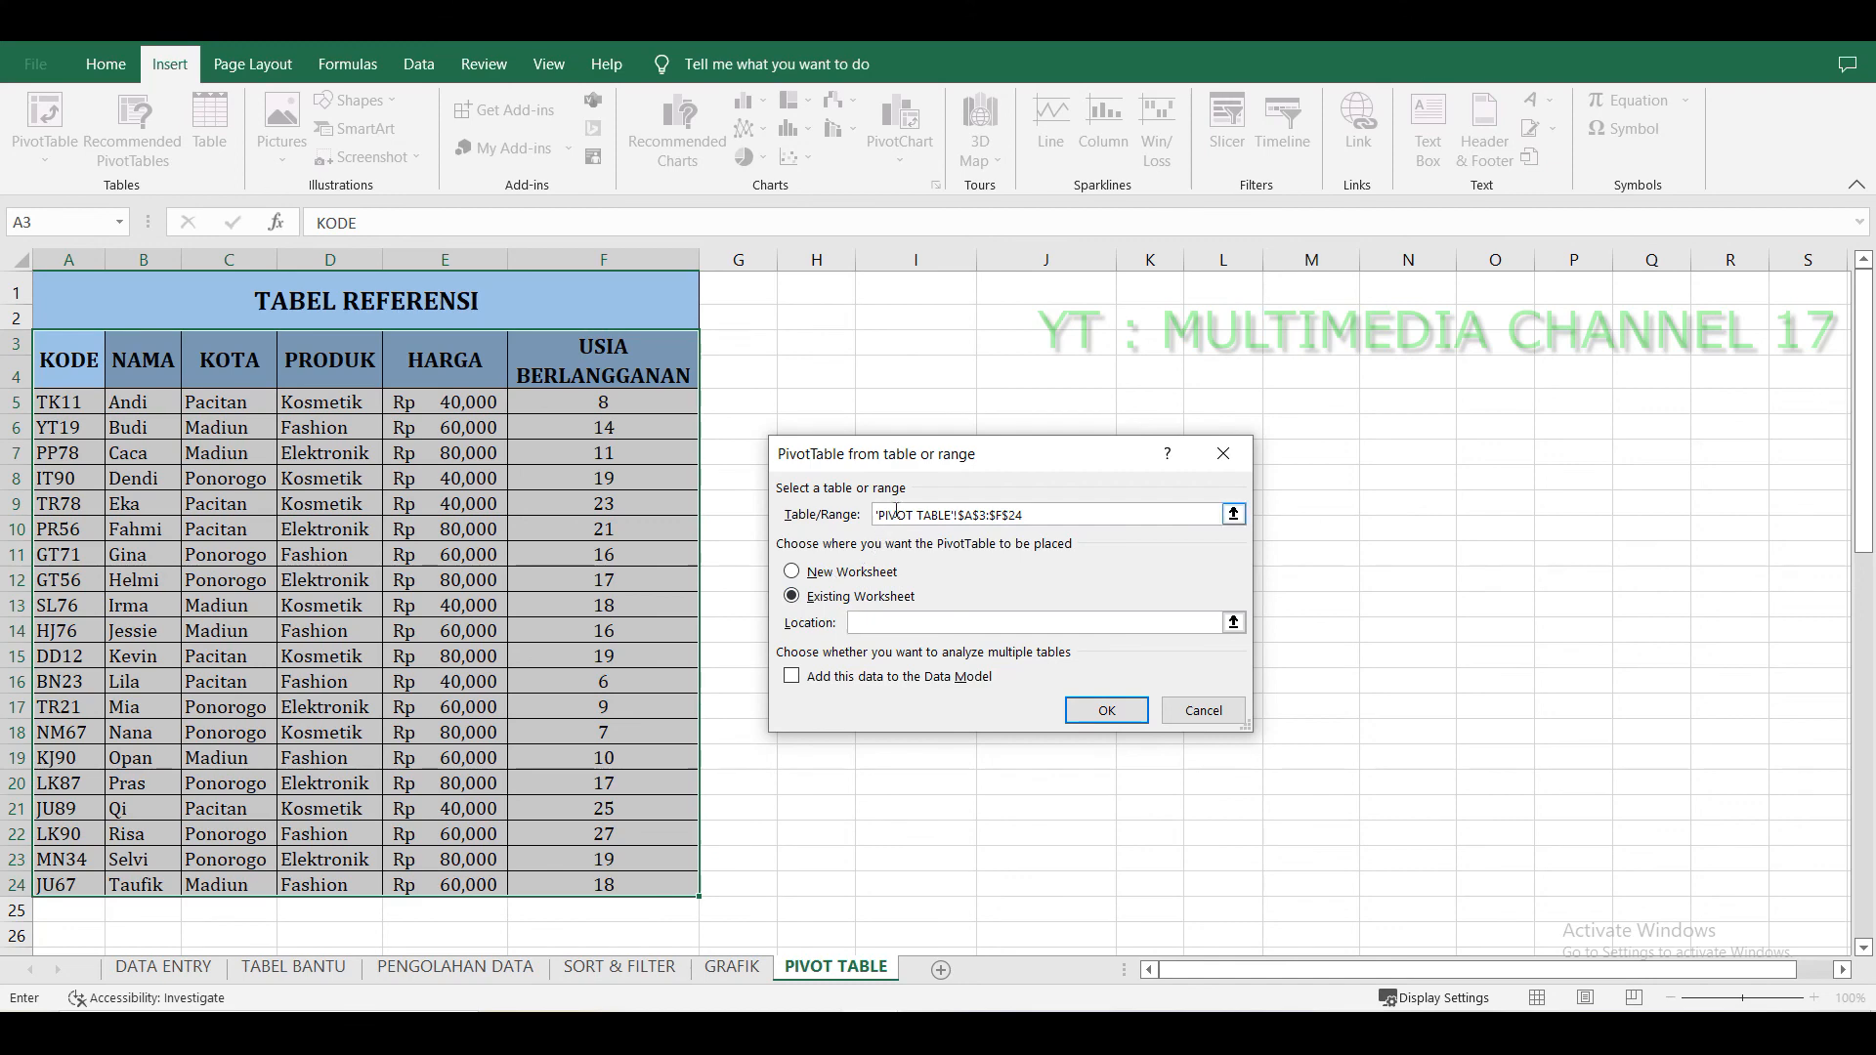
{"action": "left_click_drag", "start_coordinate": [916, 467], "coordinate": [1271, 446]}
{"action": "left_click", "coordinate": [909, 400]}
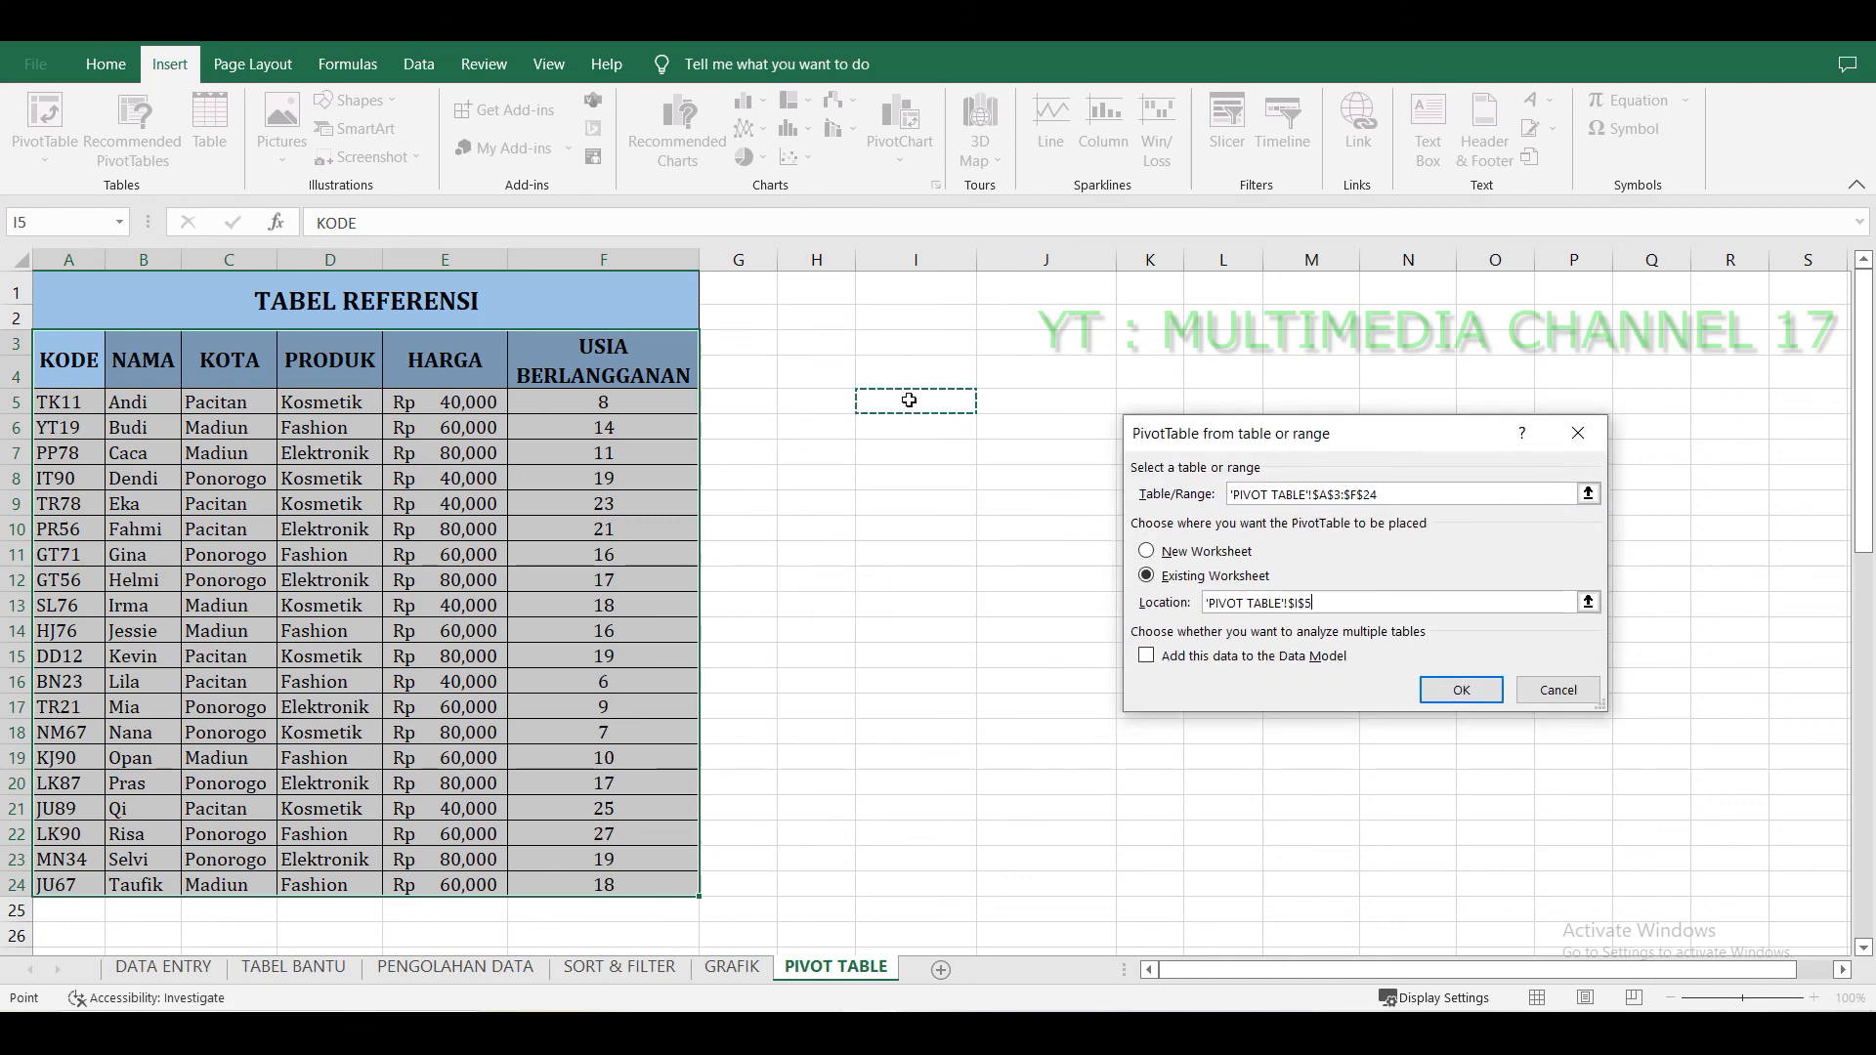
{"action": "left_click", "coordinate": [1459, 691]}
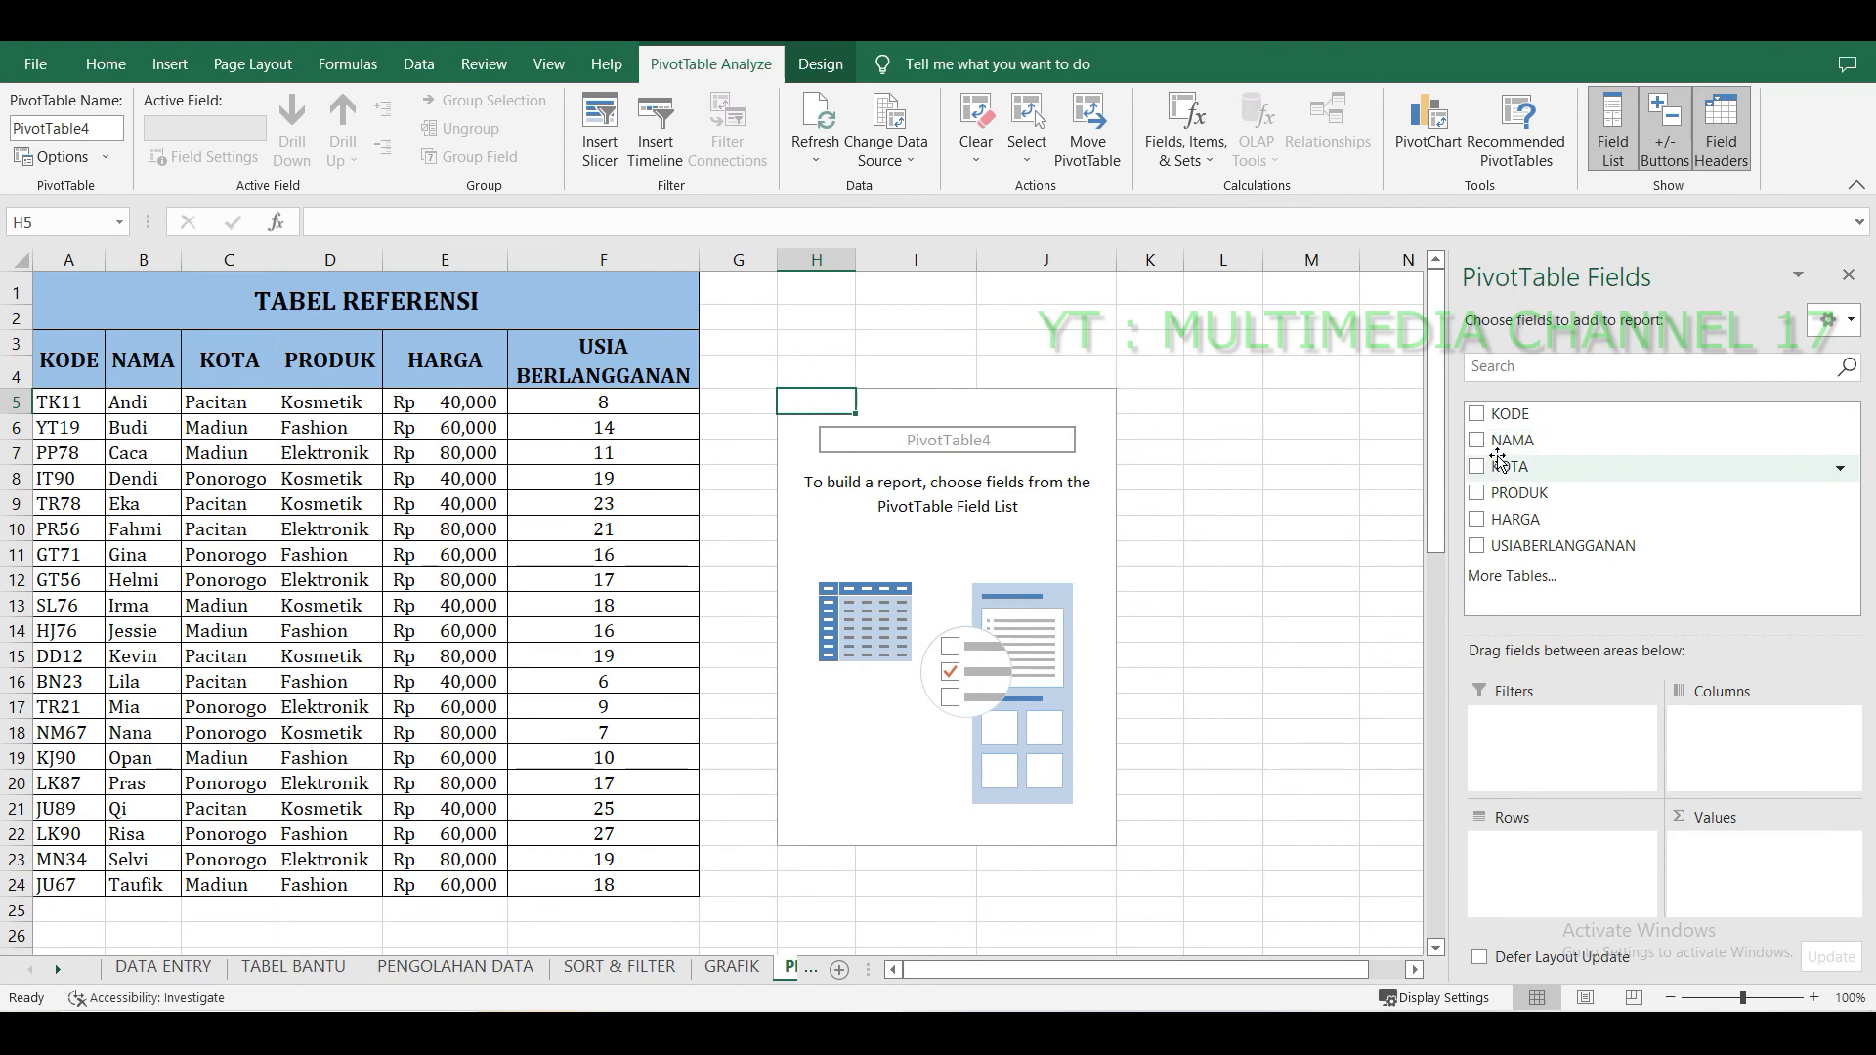
Add the KOTA, PRODUK and HARGA fields to the PivotTable.
{"action": "left_click", "coordinate": [1476, 440]}
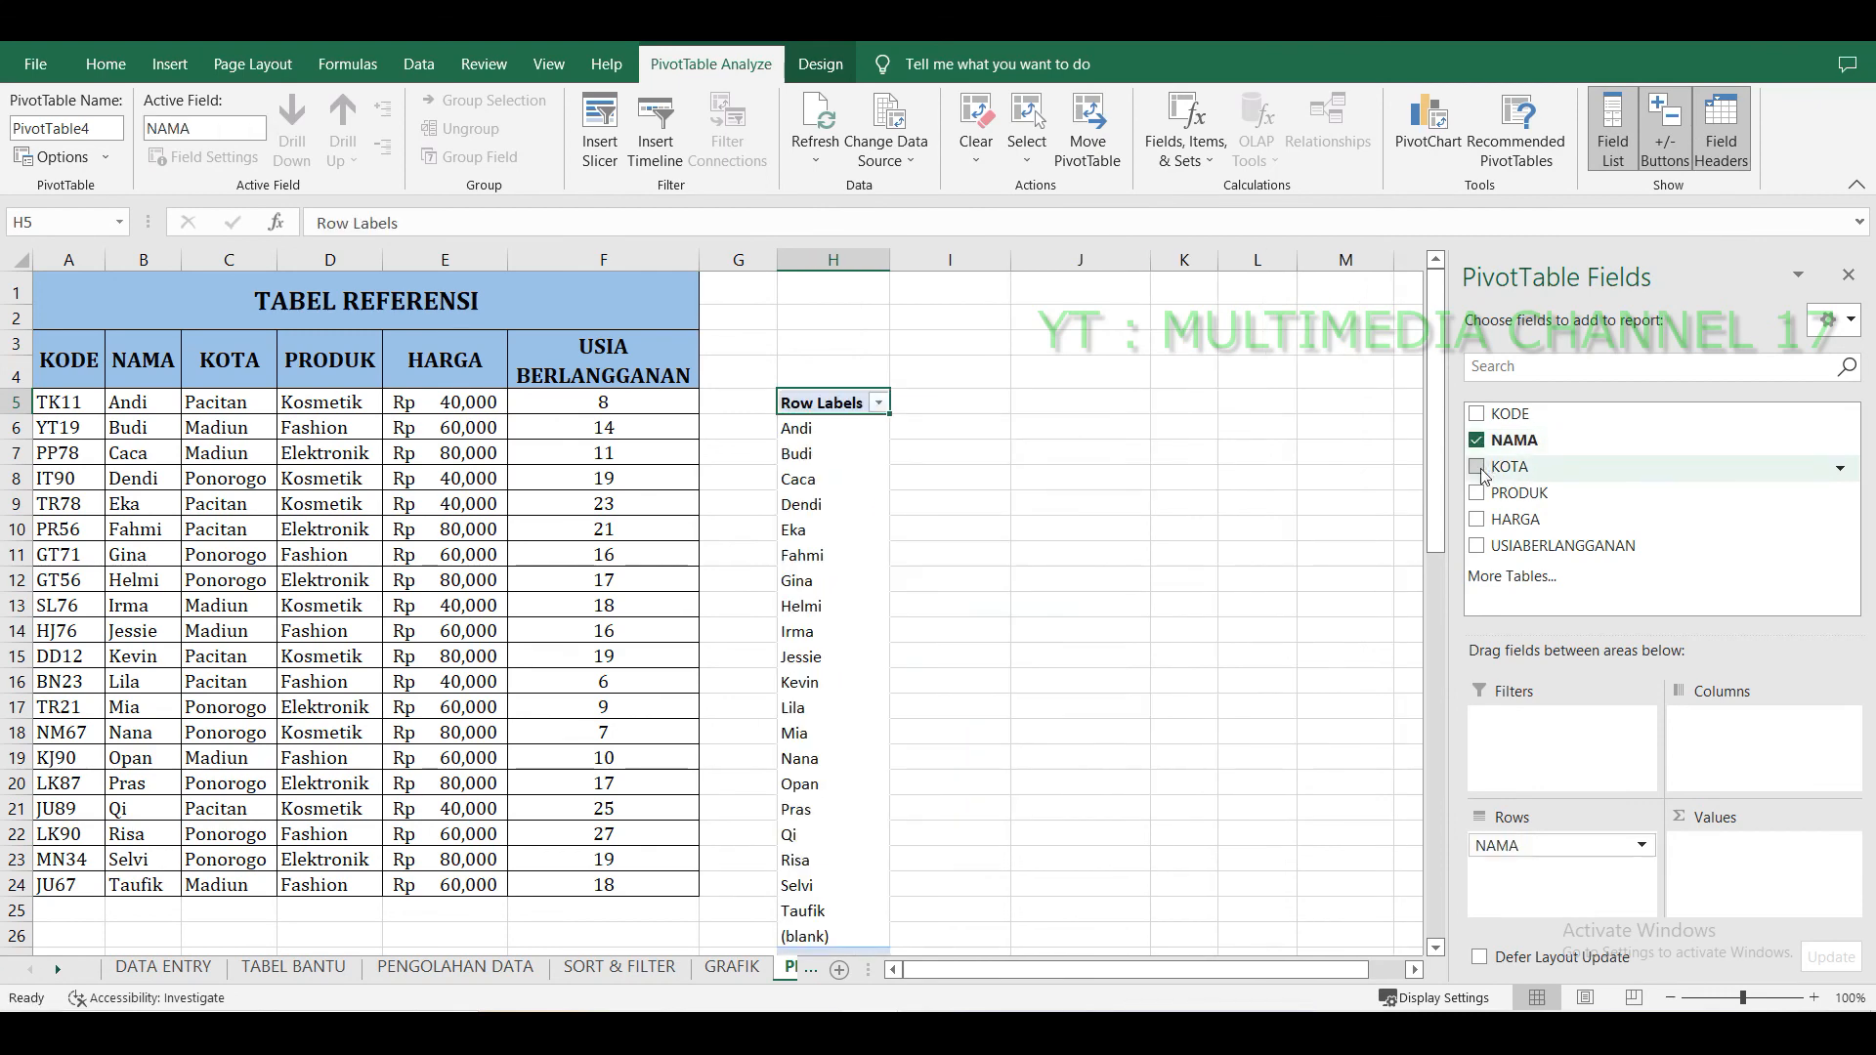
{"action": "left_click", "coordinate": [1476, 440]}
{"action": "left_click", "coordinate": [1476, 466]}
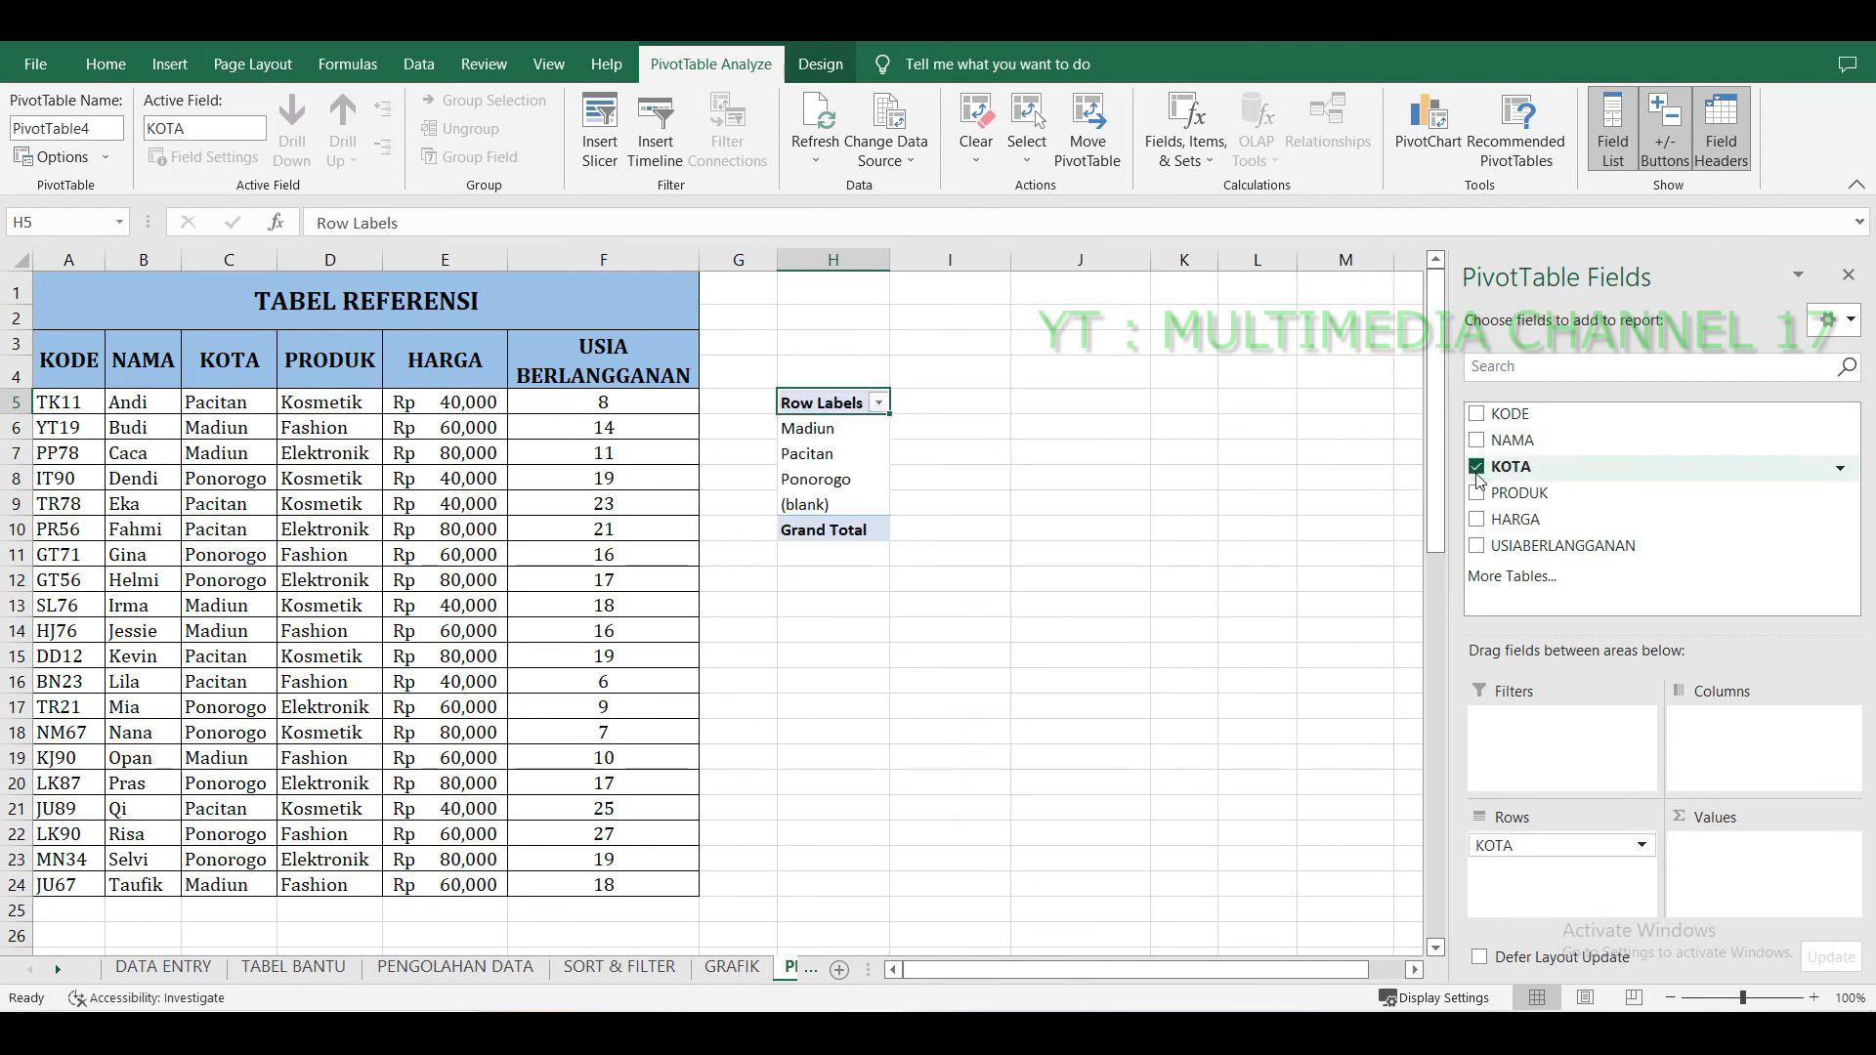
{"action": "left_click", "coordinate": [1476, 493]}
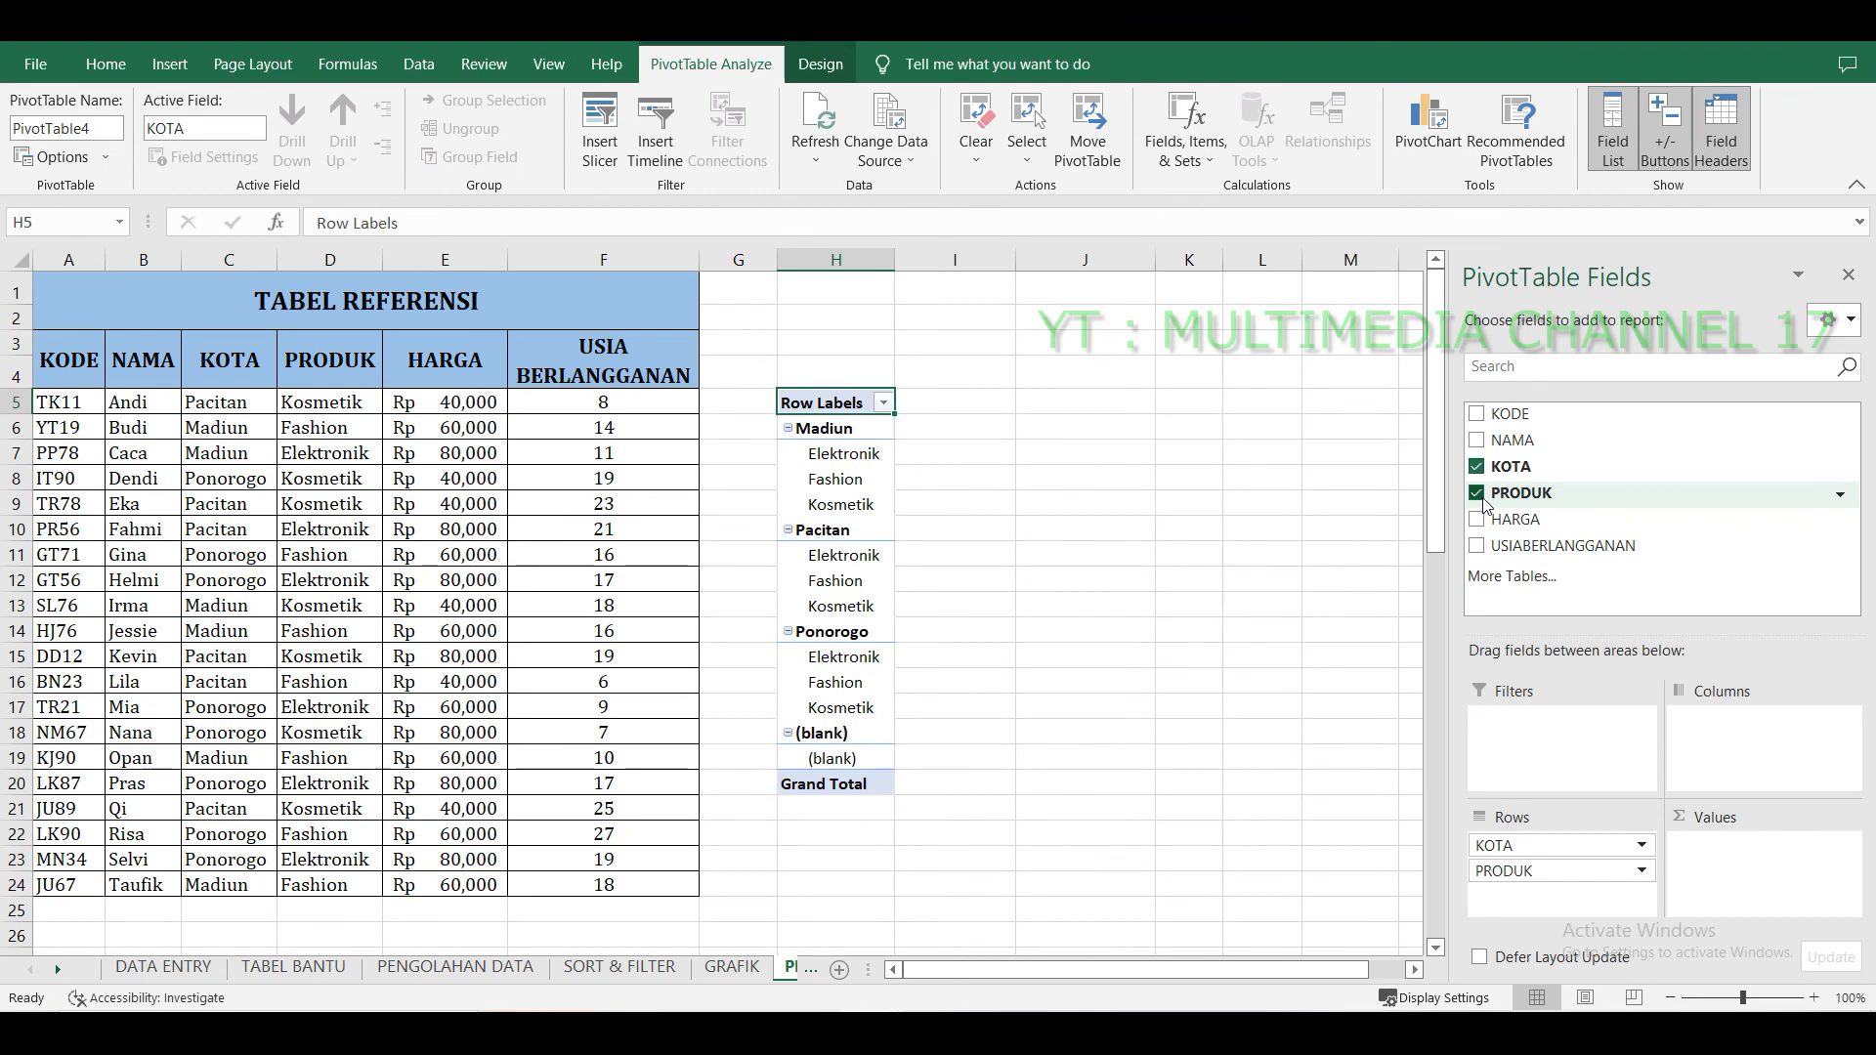
{"action": "left_click", "coordinate": [1477, 520]}
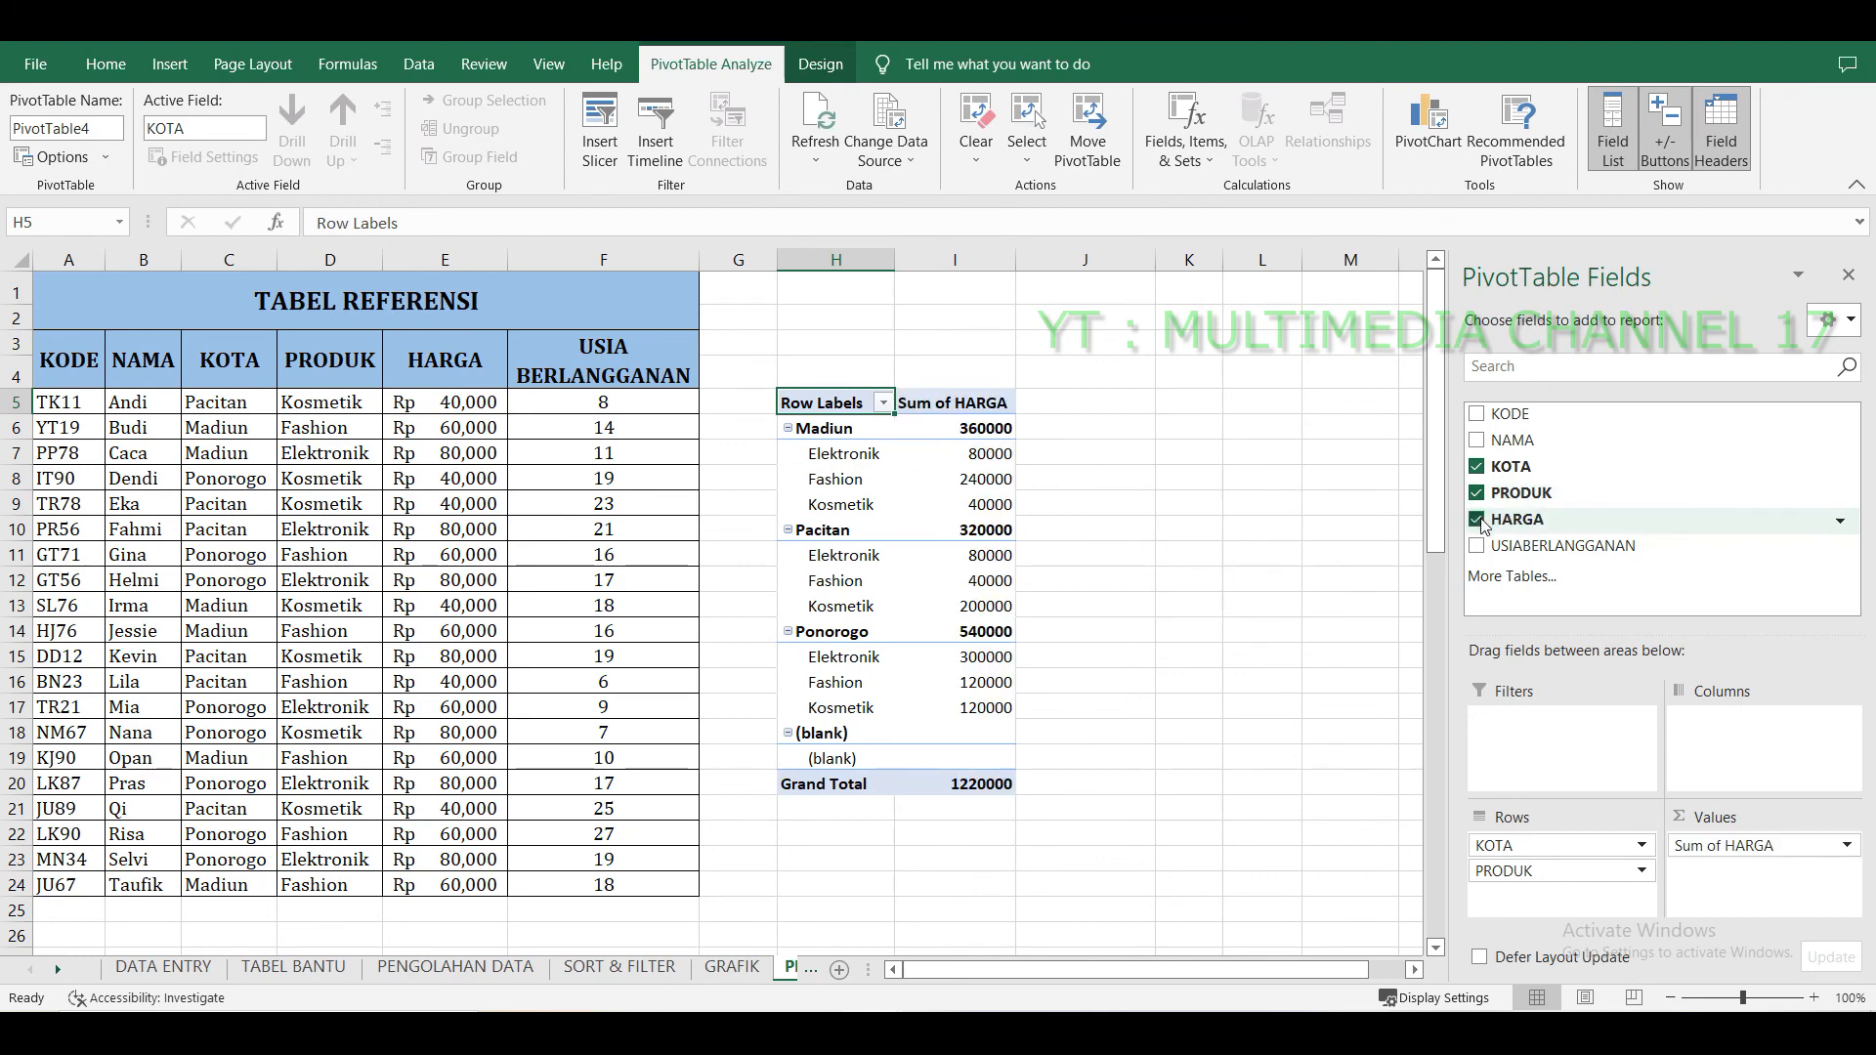
Move the PRODUK field from the rows area to the columns area.
{"action": "left_click_drag", "start_coordinate": [1524, 871], "coordinate": [1764, 725]}
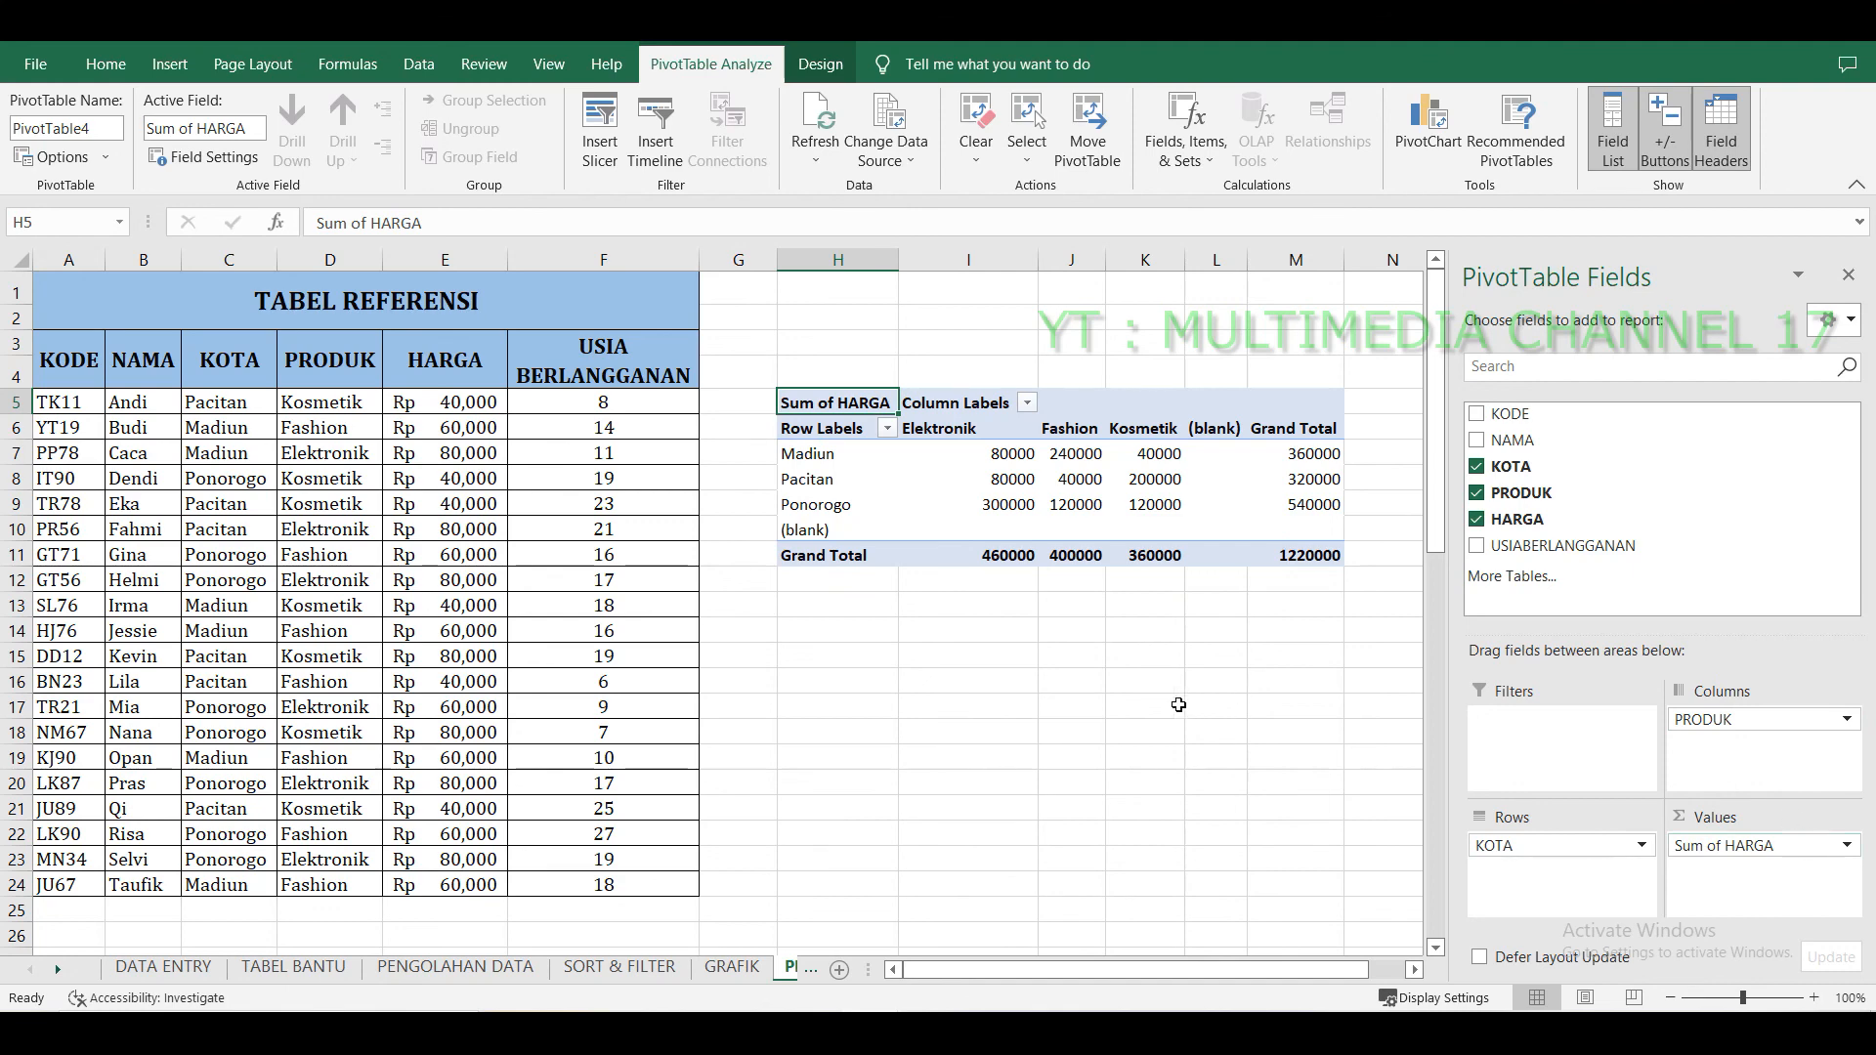
{"action": "left_click", "coordinate": [1179, 704]}
{"action": "left_click", "coordinate": [913, 629]}
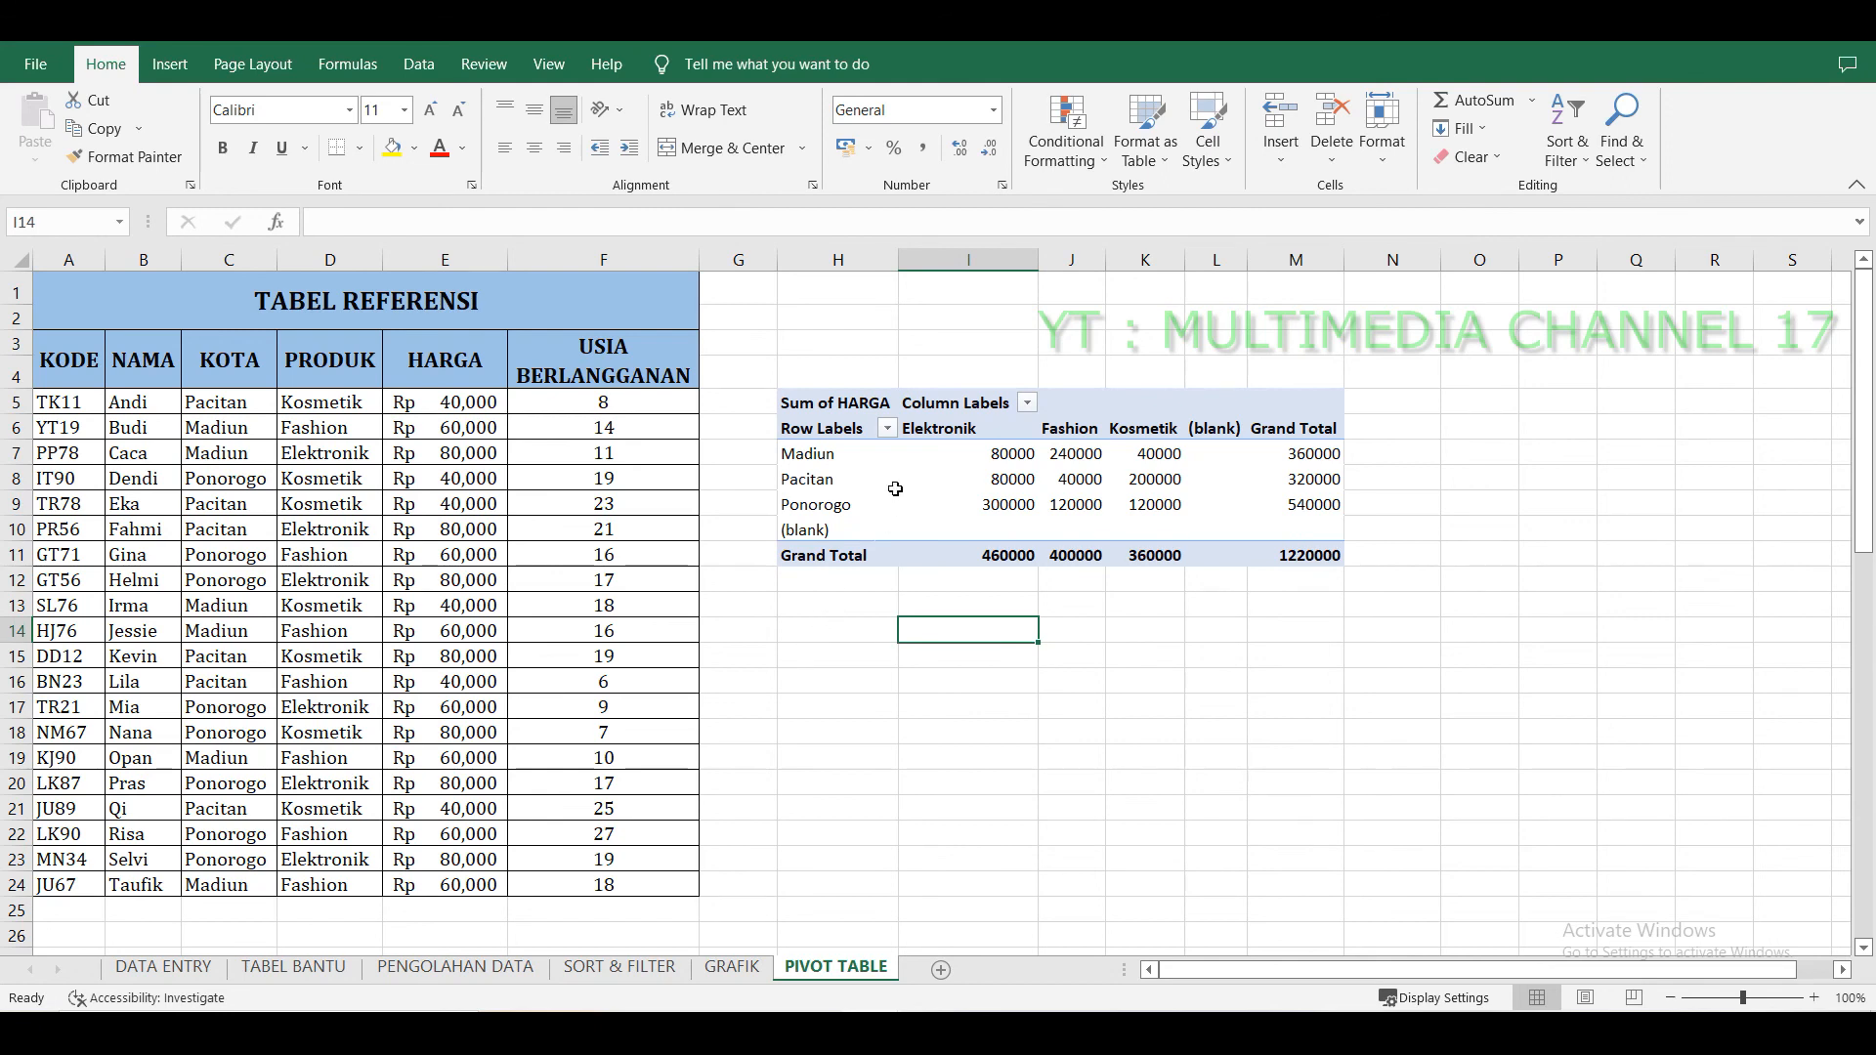
Filter the PivotTable's KOTA row labels to exclude the (blank) item.
{"action": "left_click", "coordinate": [887, 429]}
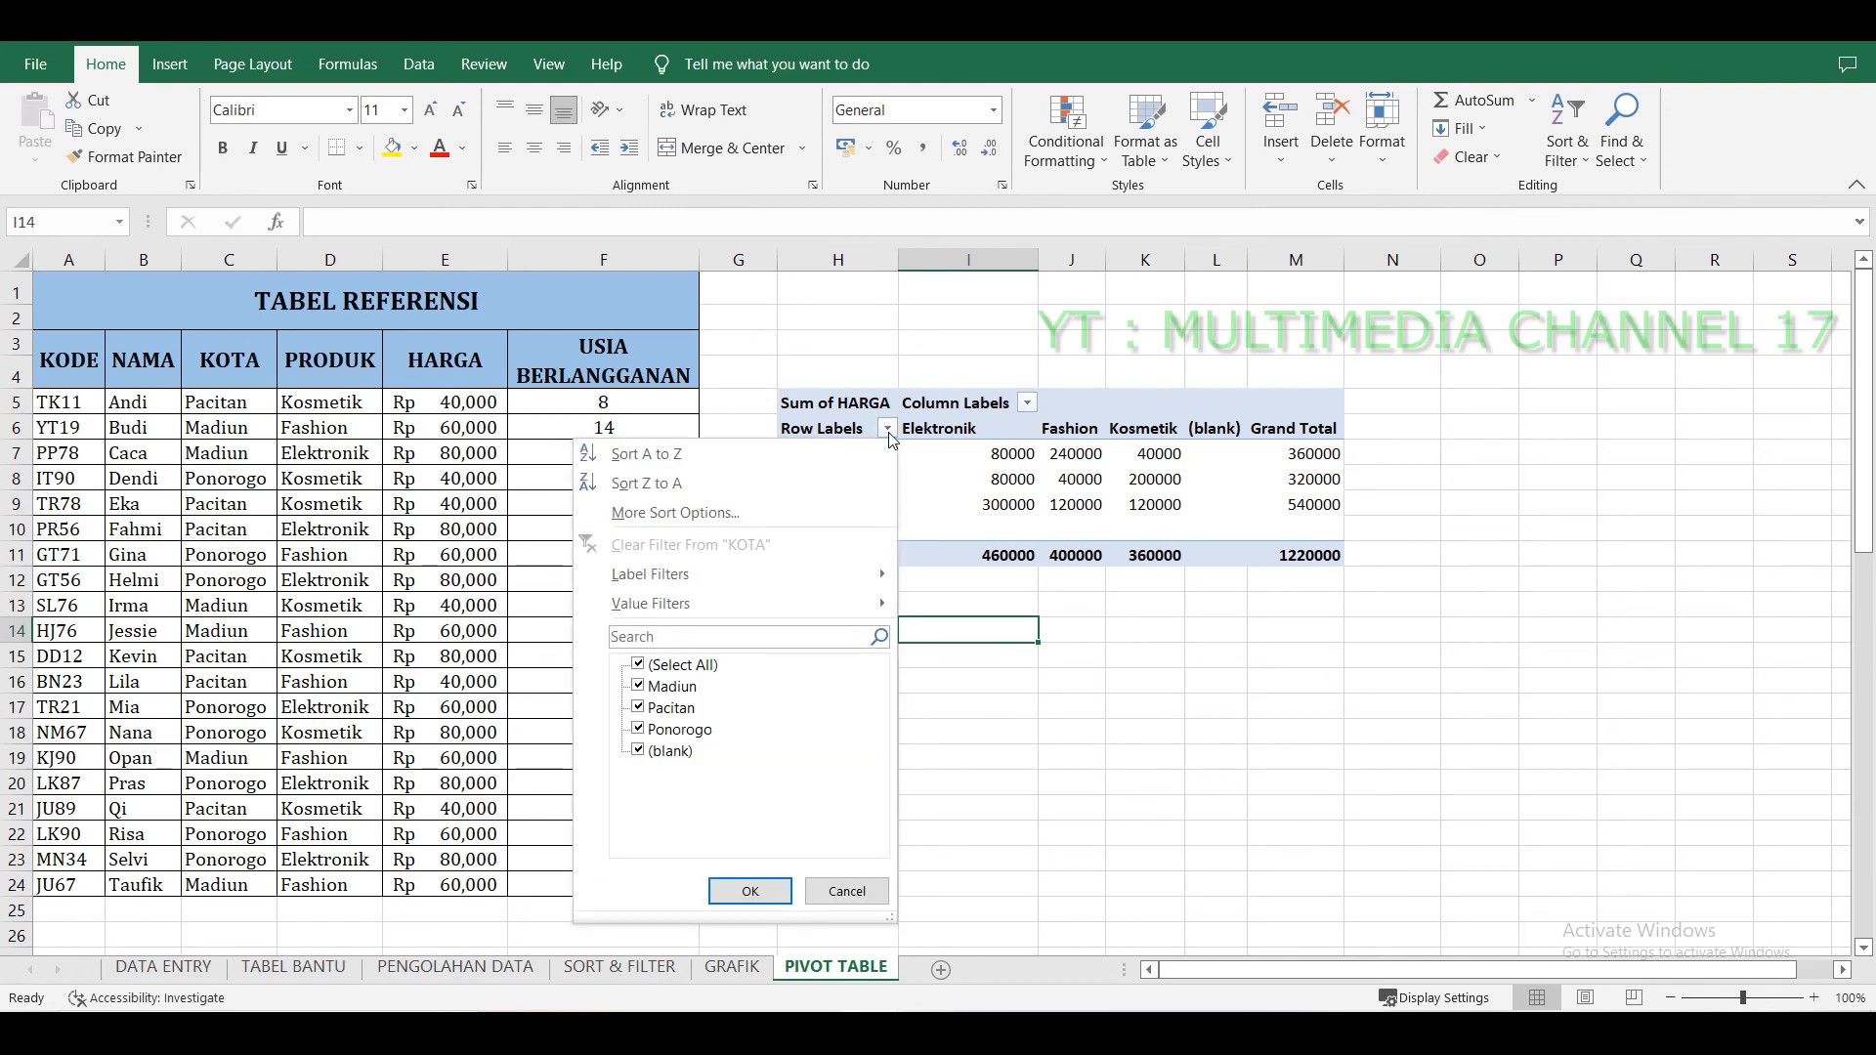
{"action": "left_click", "coordinate": [887, 431]}
{"action": "left_click", "coordinate": [887, 430]}
{"action": "left_click", "coordinate": [887, 430]}
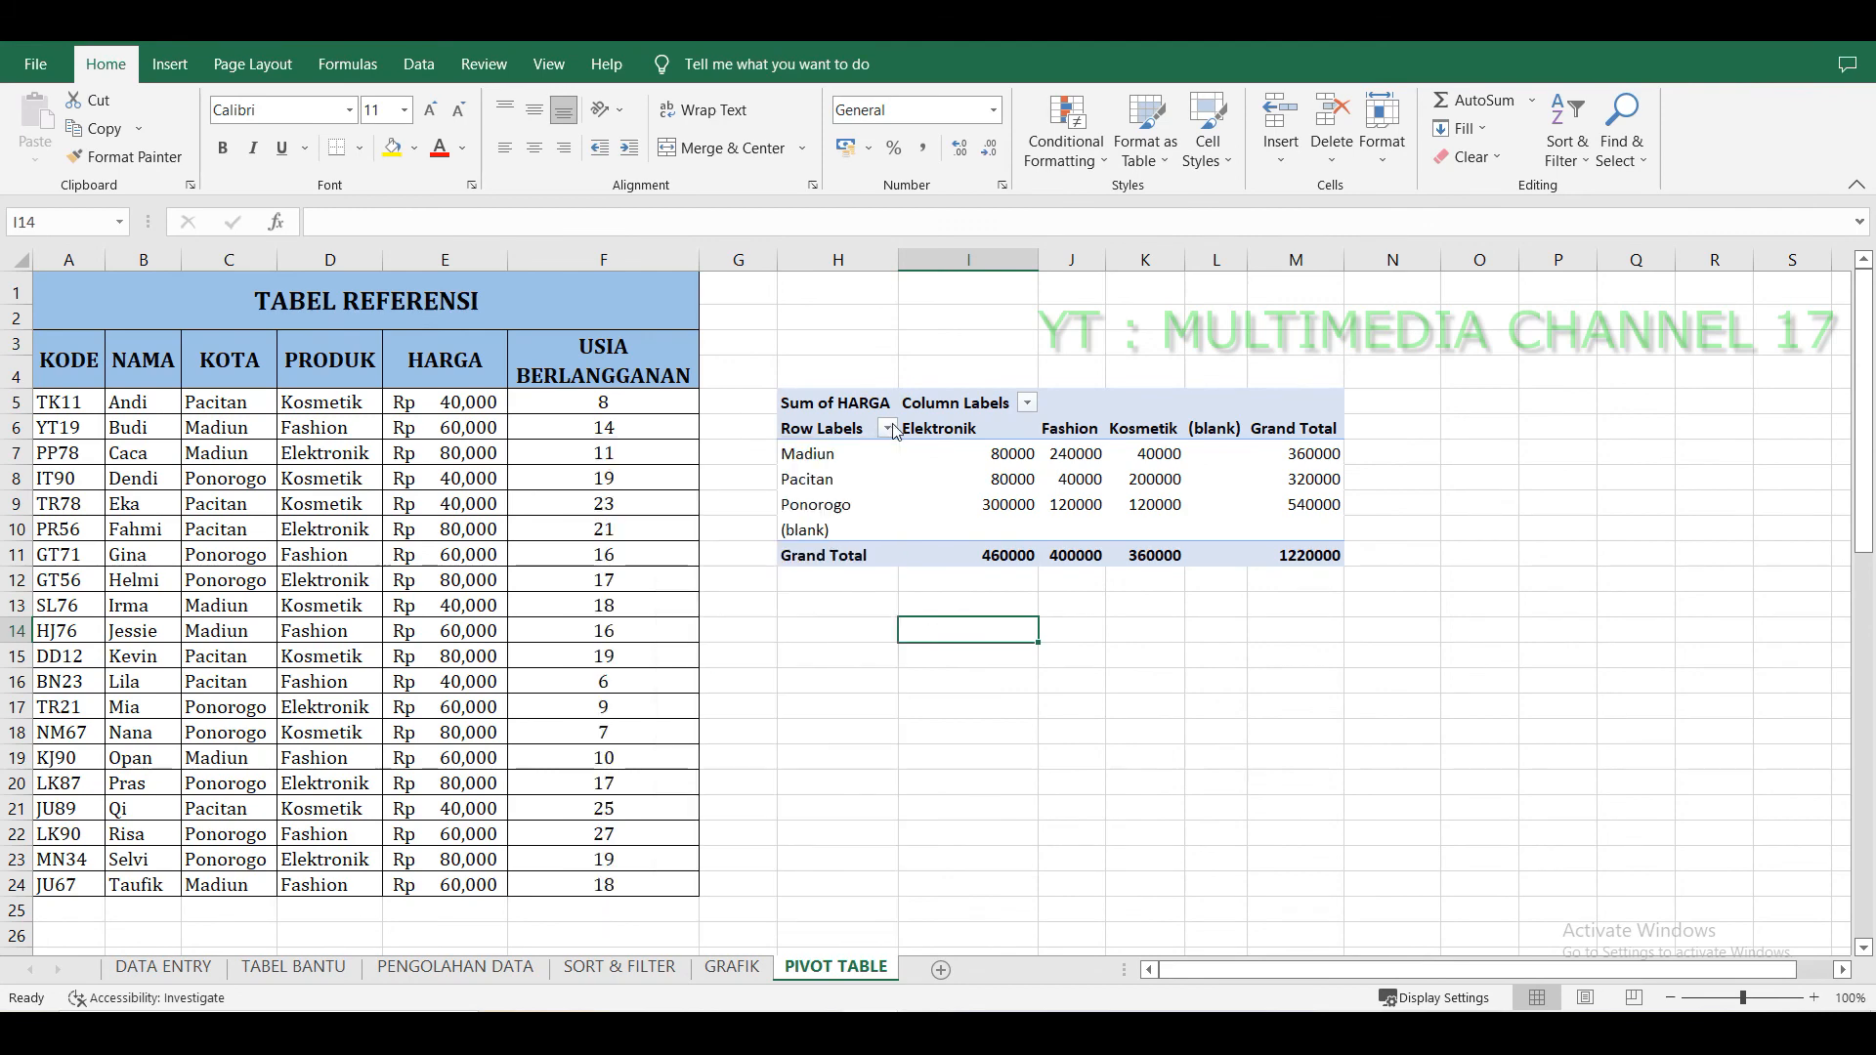
{"action": "left_click", "coordinate": [887, 430]}
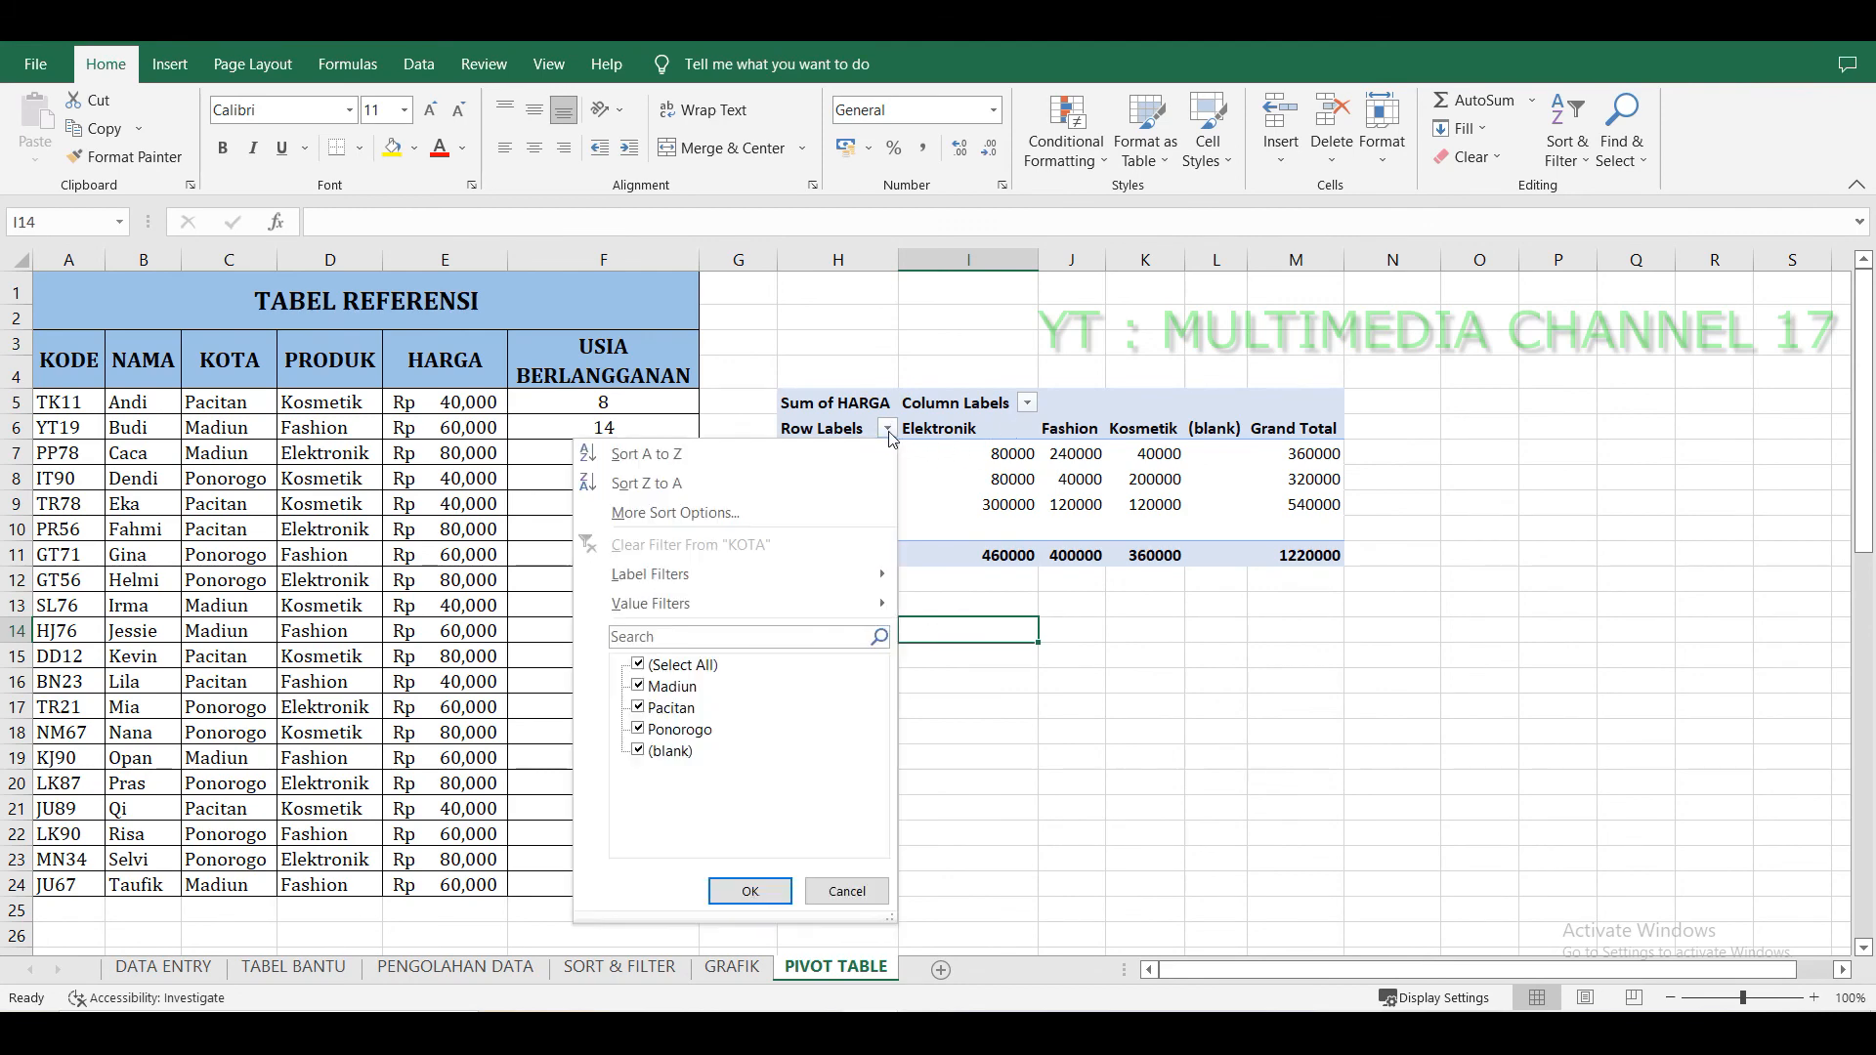
{"action": "left_click", "coordinate": [652, 746]}
{"action": "left_click", "coordinate": [740, 888]}
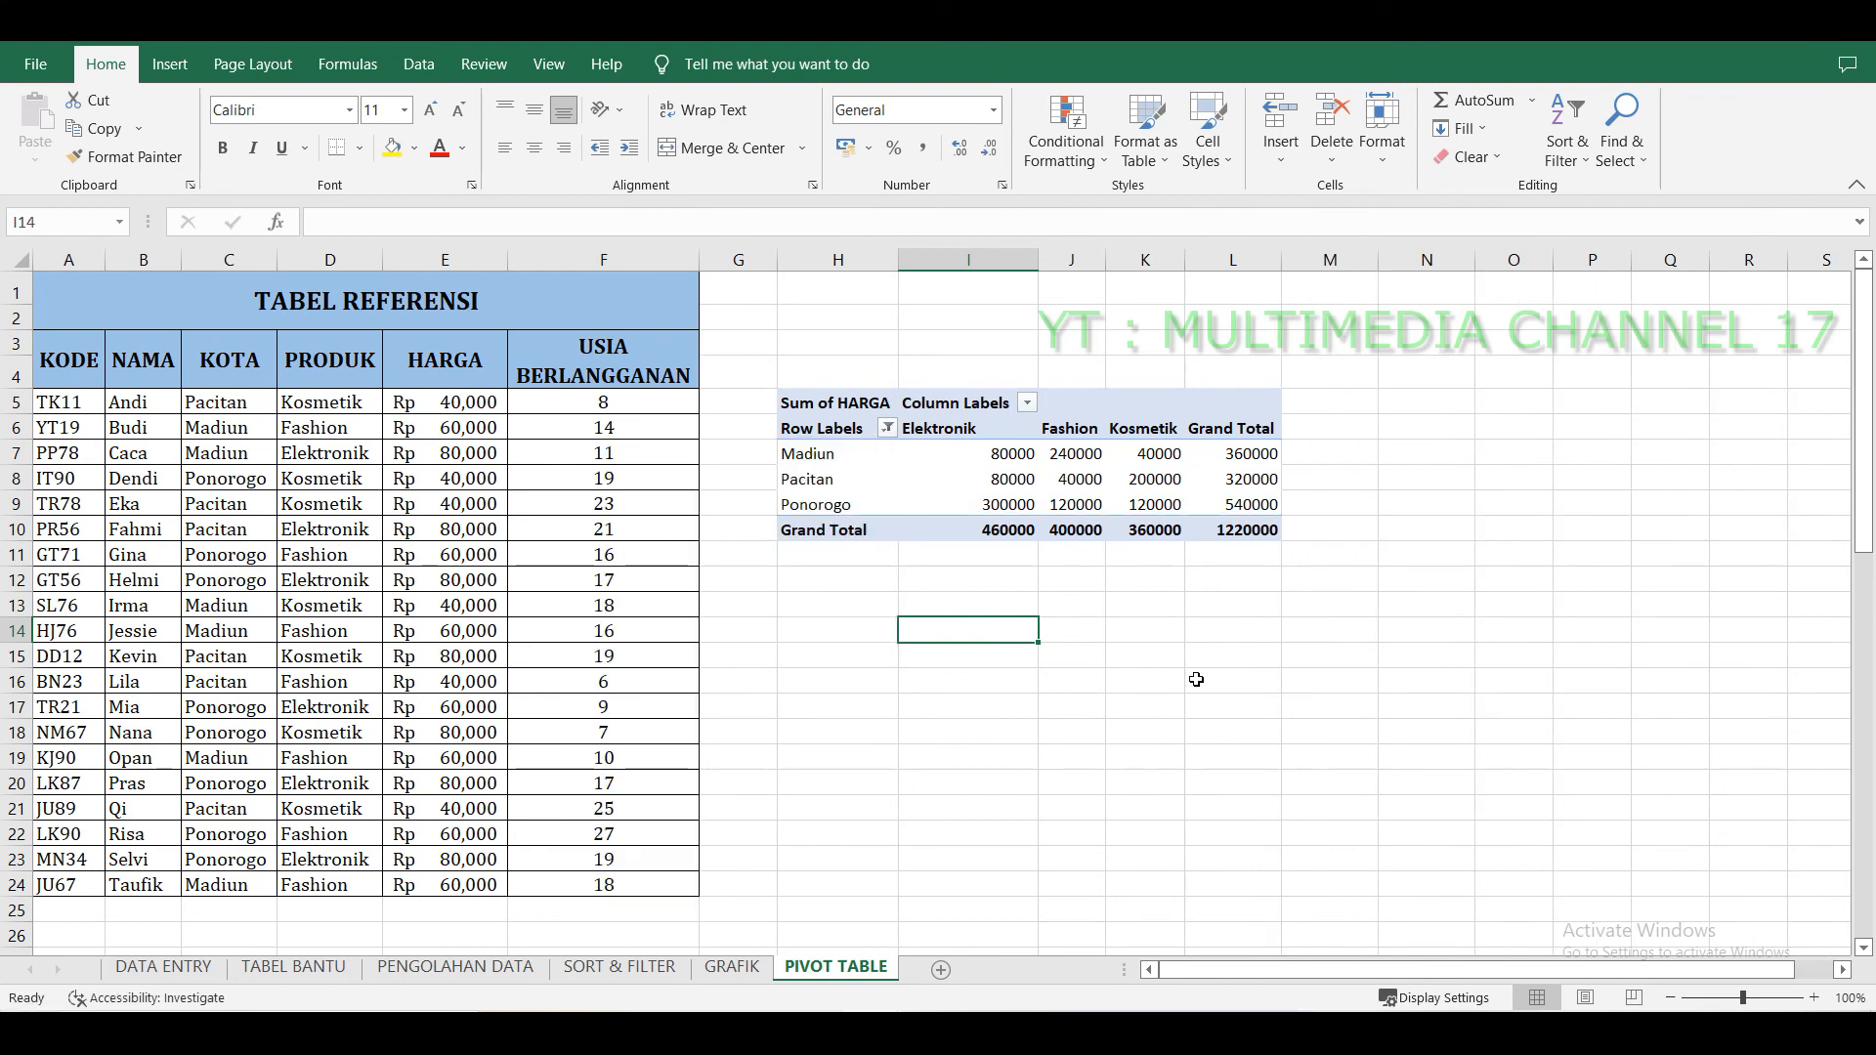
{"action": "left_click", "coordinate": [1012, 429]}
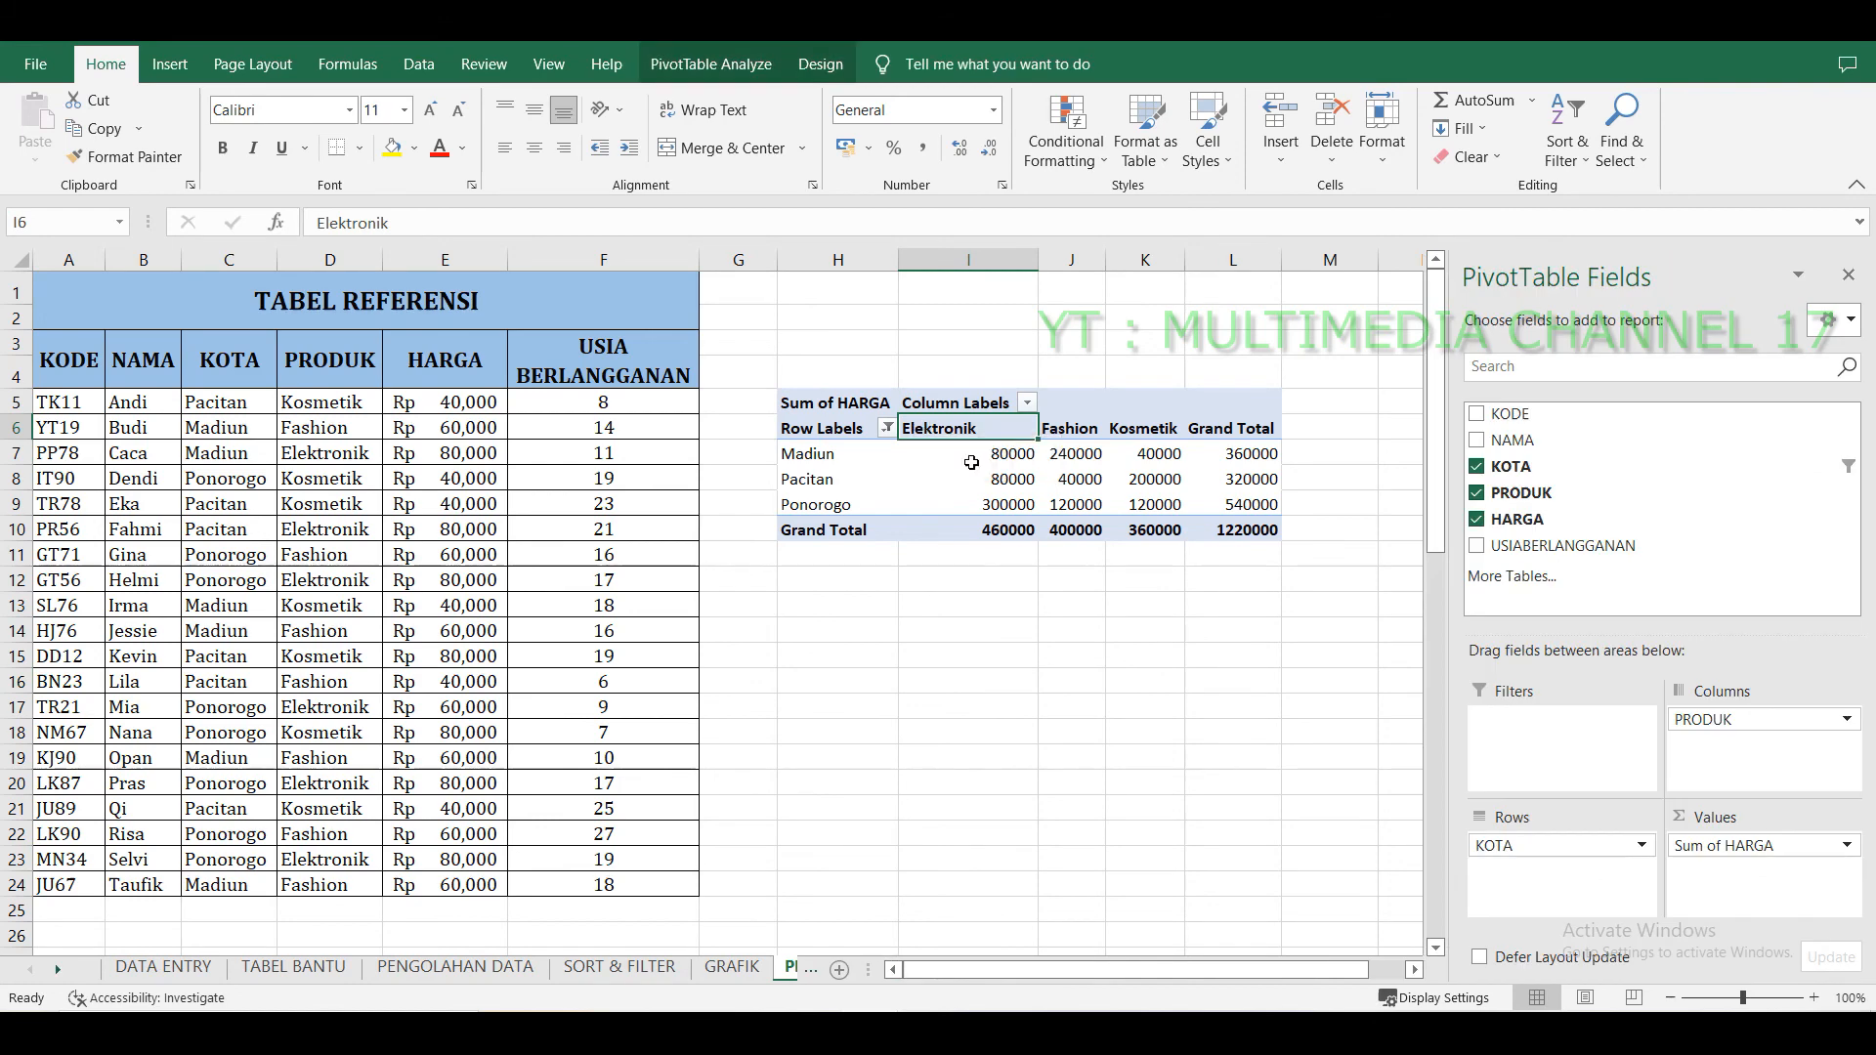
{"action": "left_click", "coordinate": [1091, 690]}
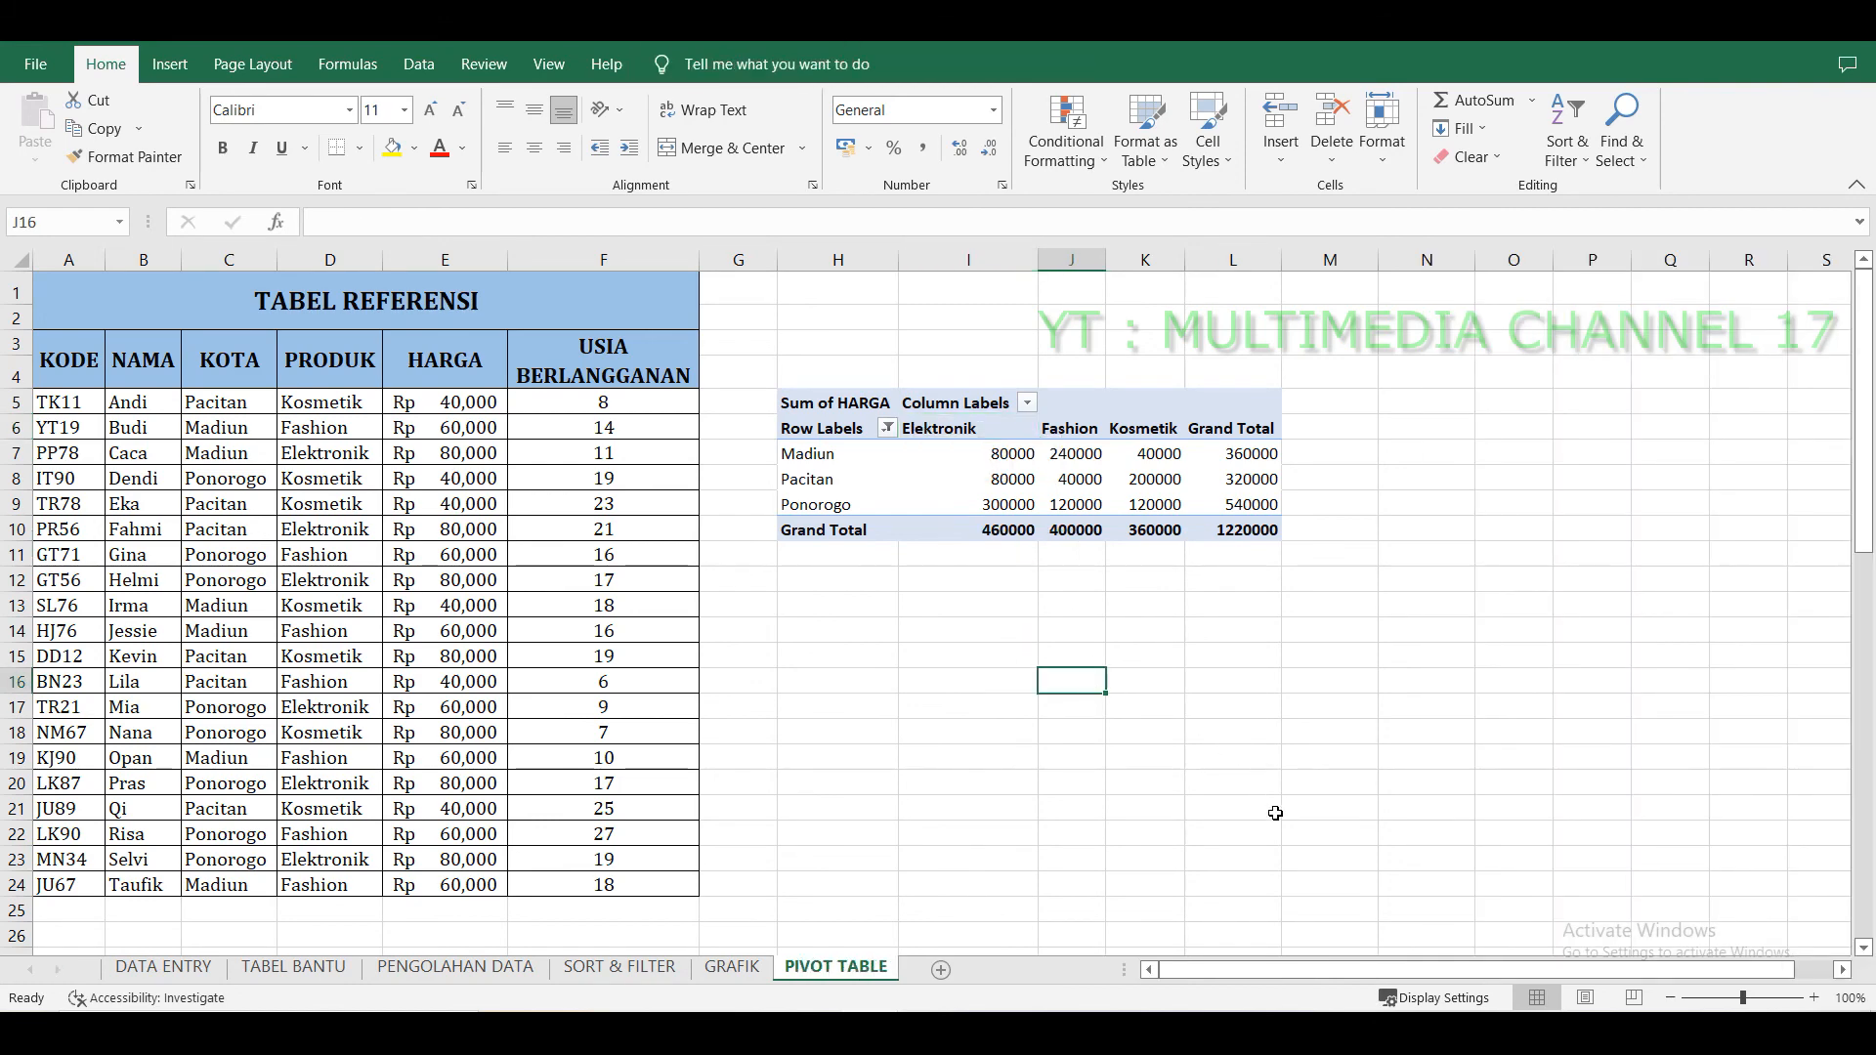
{"action": "left_click", "coordinate": [1305, 884]}
{"action": "left_click", "coordinate": [1323, 912]}
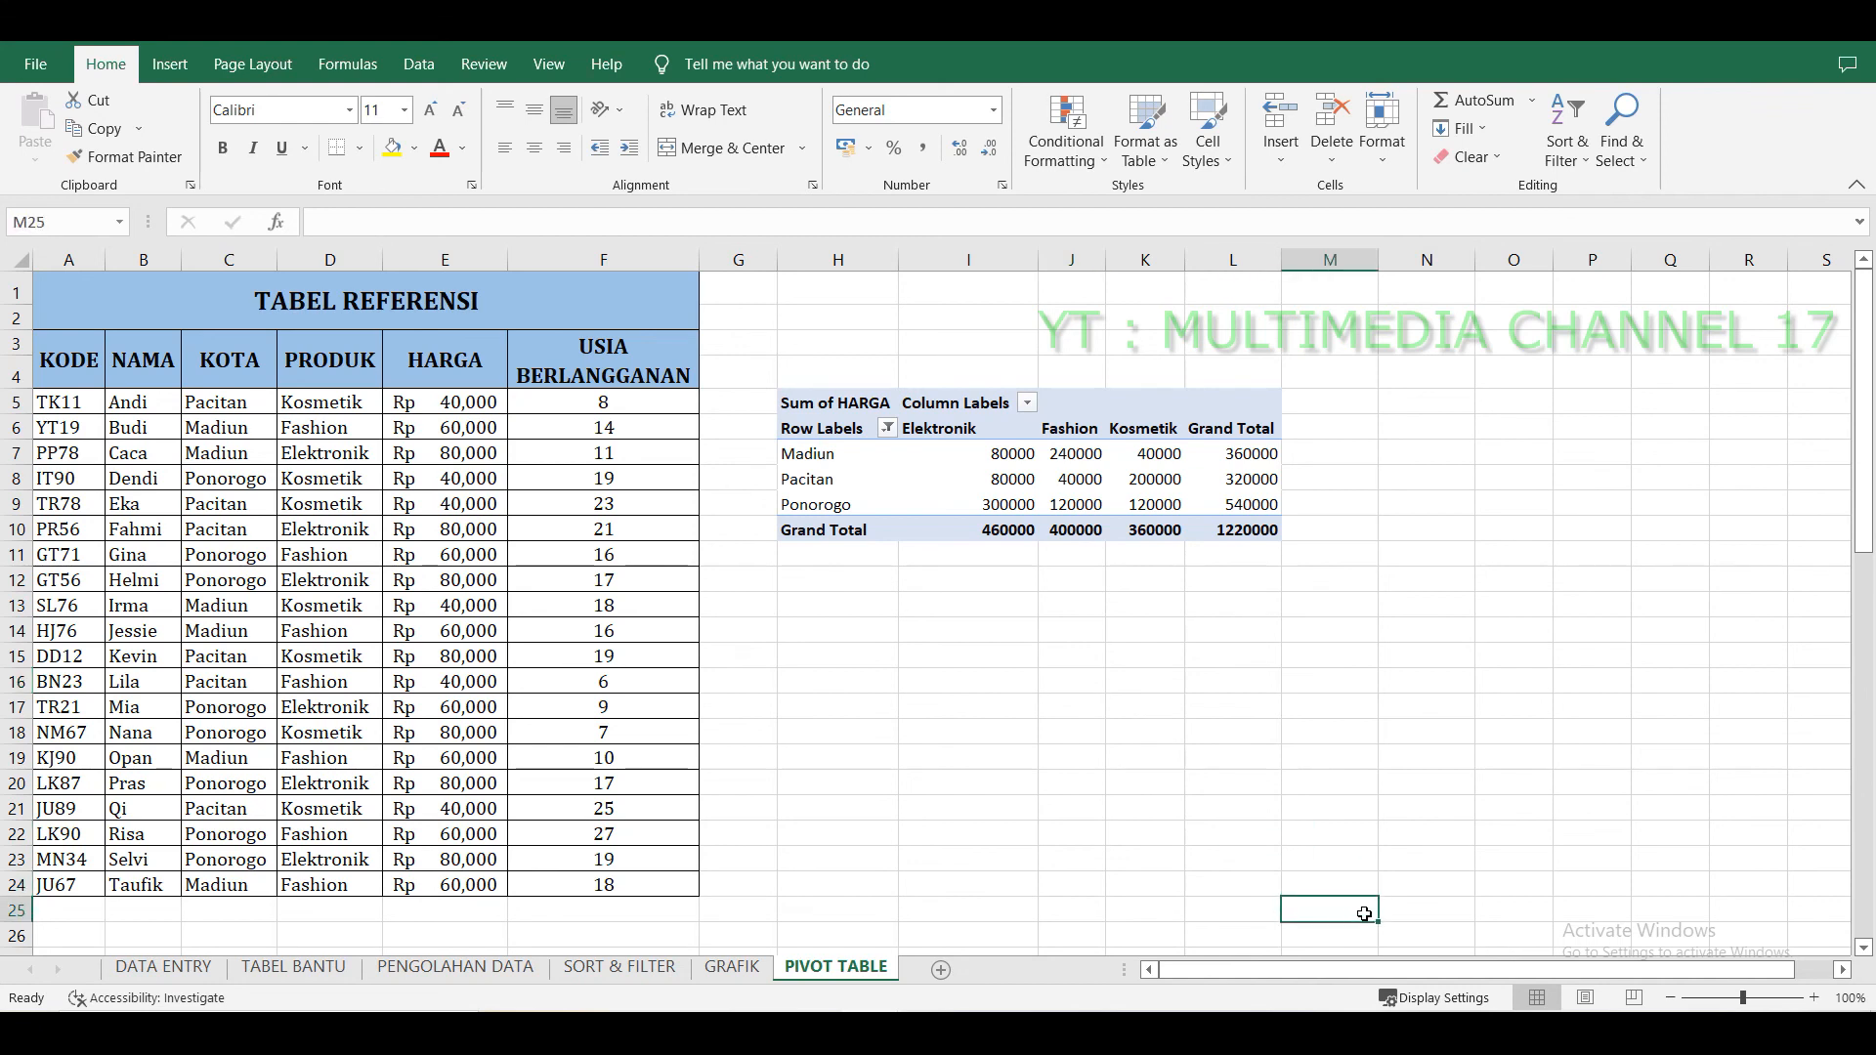